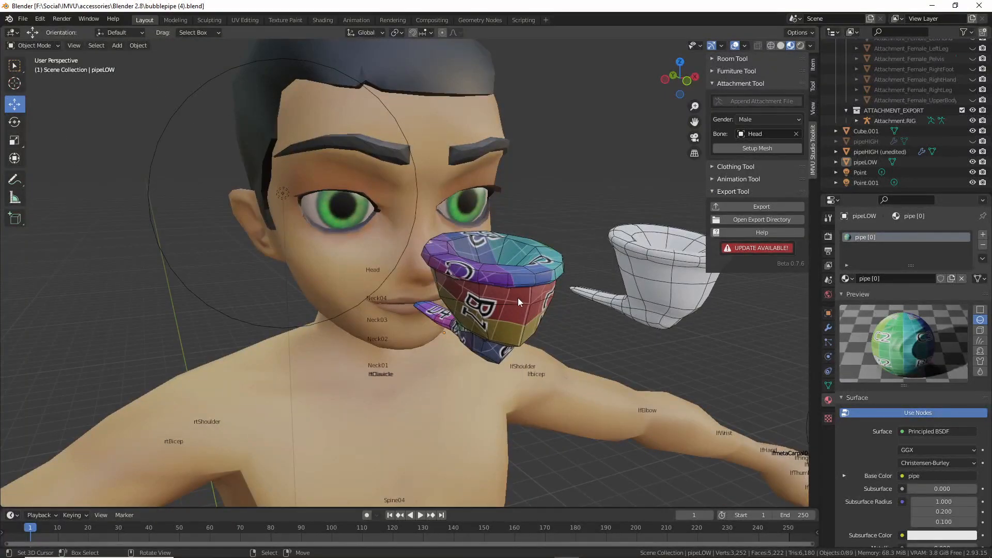
- Unhide the pipeHIGH mesh and move it sideways, clear of the pipe in the avatar's mouth
{"action": "left_click", "coordinate": [518, 297]}
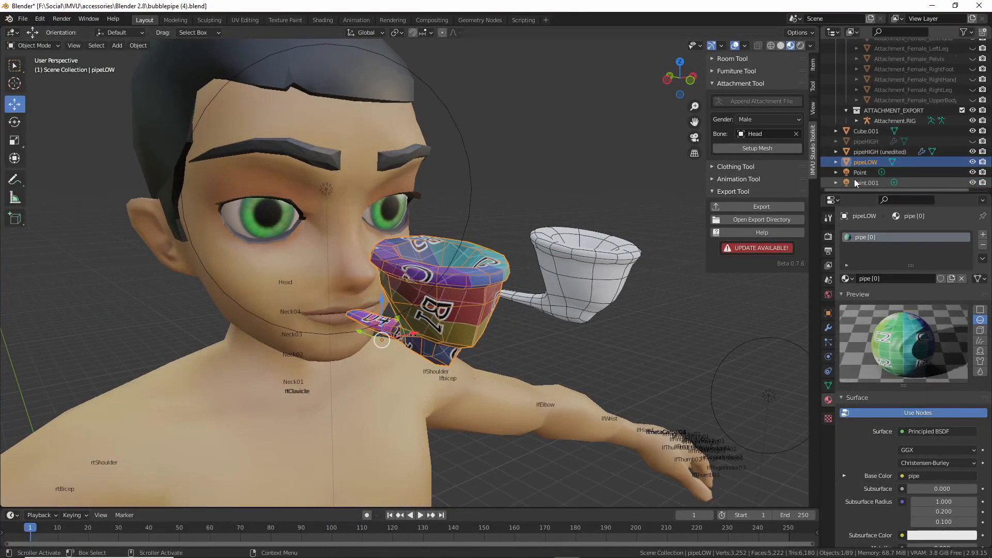
{"action": "left_click", "coordinate": [972, 141]}
{"action": "left_click", "coordinate": [408, 299]}
{"action": "middle_click_drag", "start_coordinate": [408, 298], "coordinate": [419, 336]}
{"action": "left_click_drag", "start_coordinate": [419, 328], "coordinate": [261, 348]}
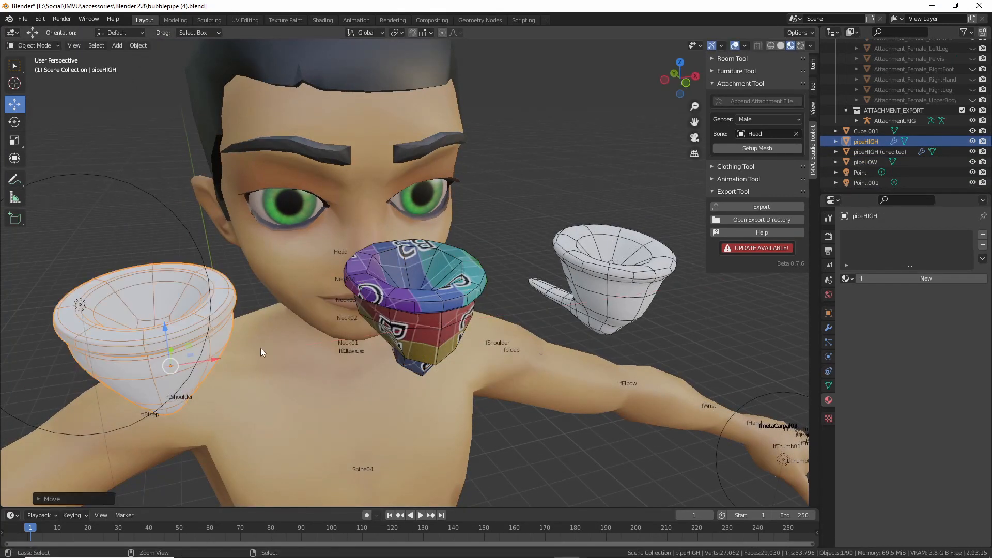
{"action": "mouse_move", "coordinate": [261, 348]}
{"action": "middle_mouse_down"}
{"action": "mouse_move", "coordinate": [298, 379]}
{"action": "mouse_move", "coordinate": [268, 364]}
{"action": "middle_mouse_up"}
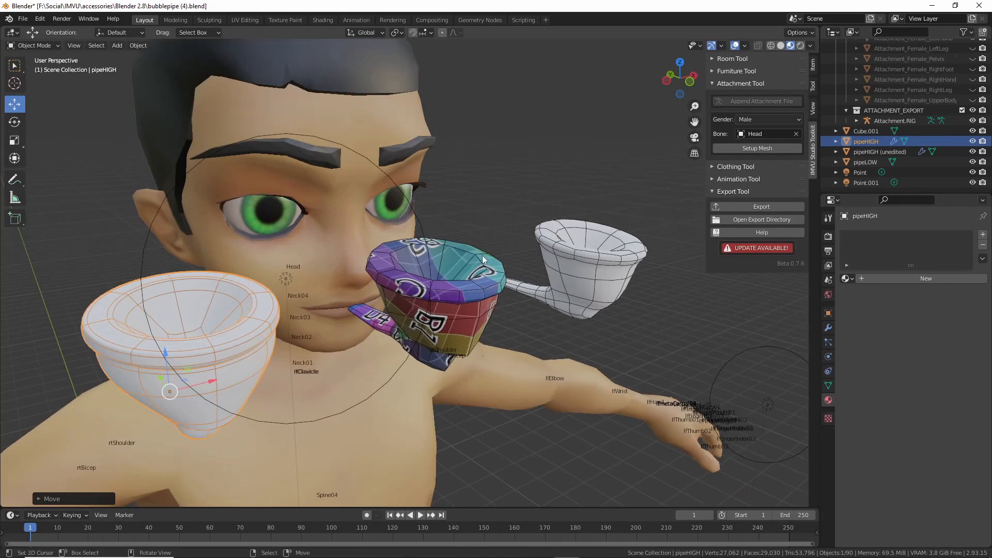
- Compare the pipeHIGH, pipeLOW and pipeHIGH (unedited) meshes from several angles
{"action": "left_click", "coordinate": [482, 291], "text": "shift"}
{"action": "middle_click_drag", "start_coordinate": [483, 352], "coordinate": [398, 368]}
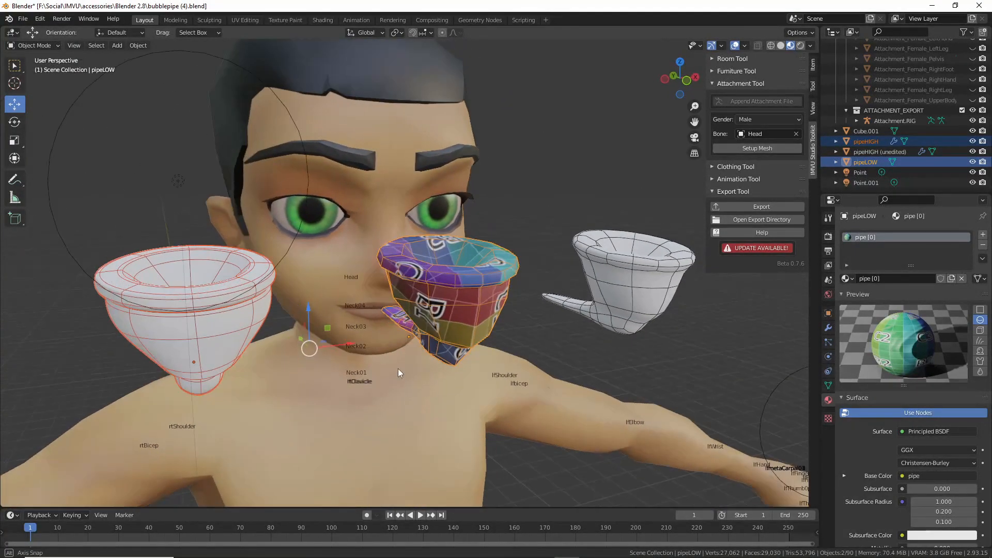
{"action": "left_click", "coordinate": [234, 313]}
{"action": "left_click", "coordinate": [629, 273]}
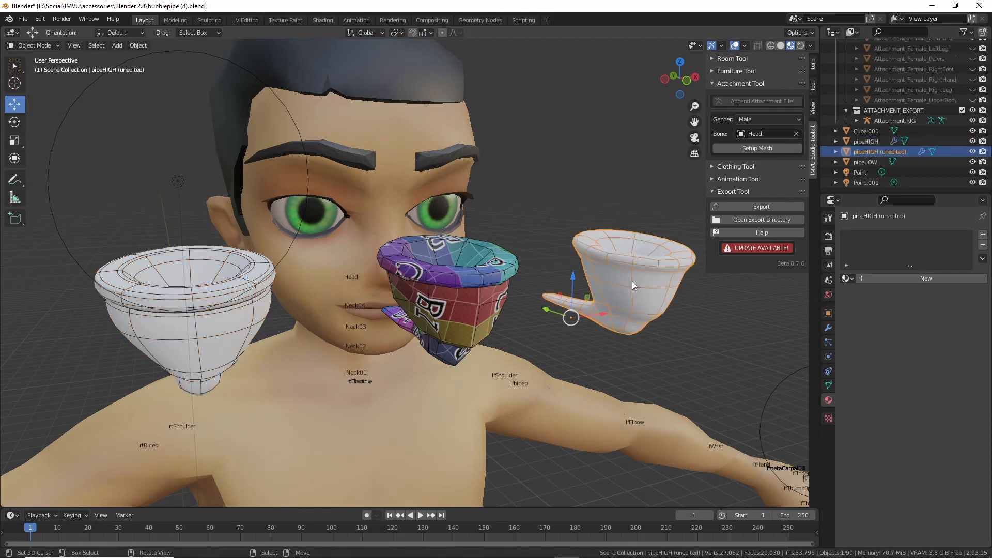
{"action": "middle_click_drag", "start_coordinate": [631, 281], "coordinate": [514, 309]}
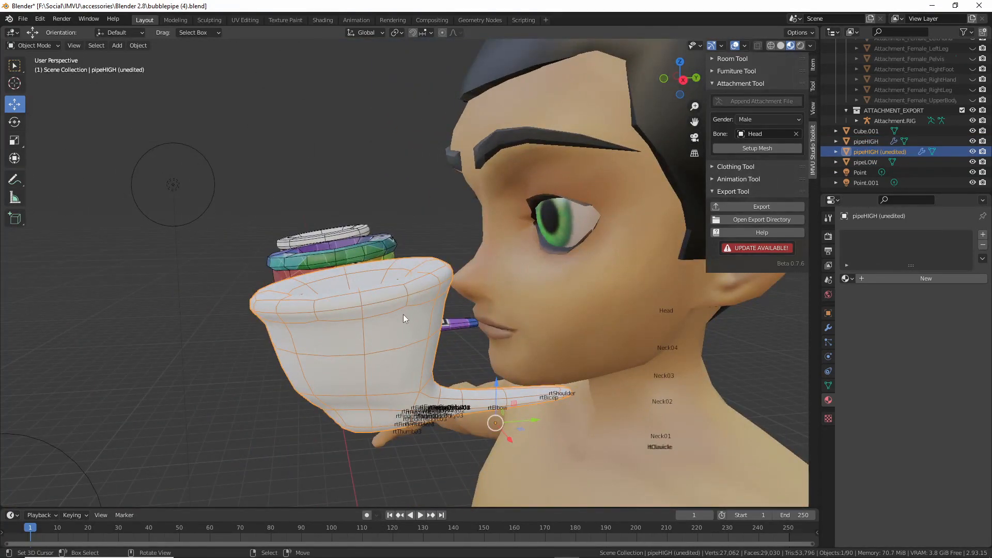
{"action": "middle_click_drag", "start_coordinate": [420, 315], "coordinate": [631, 363]}
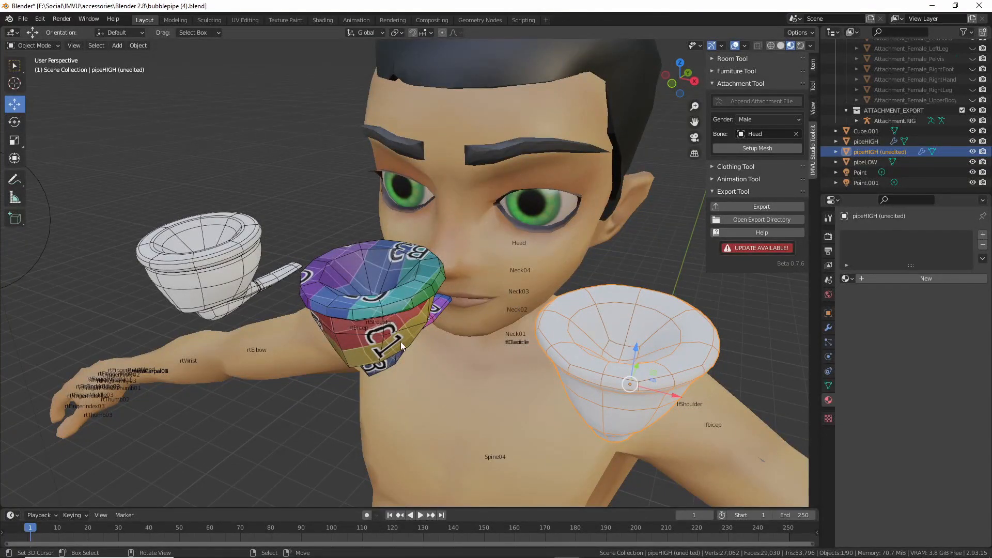
{"action": "mouse_move", "coordinate": [401, 340]}
{"action": "middle_mouse_down"}
{"action": "mouse_move", "coordinate": [389, 342]}
{"action": "mouse_move", "coordinate": [399, 341]}
{"action": "middle_mouse_up"}
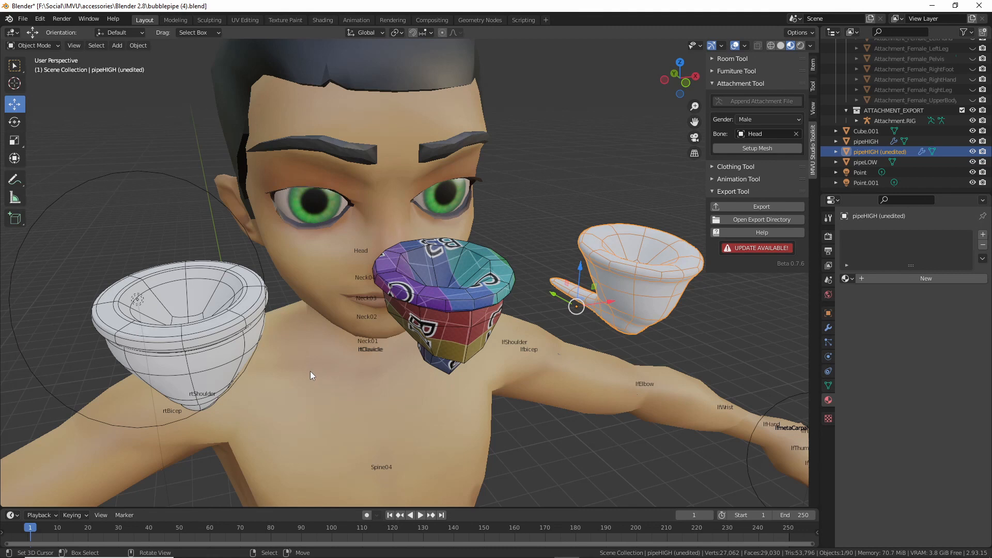
{"action": "middle_click_drag", "start_coordinate": [314, 377], "coordinate": [380, 361]}
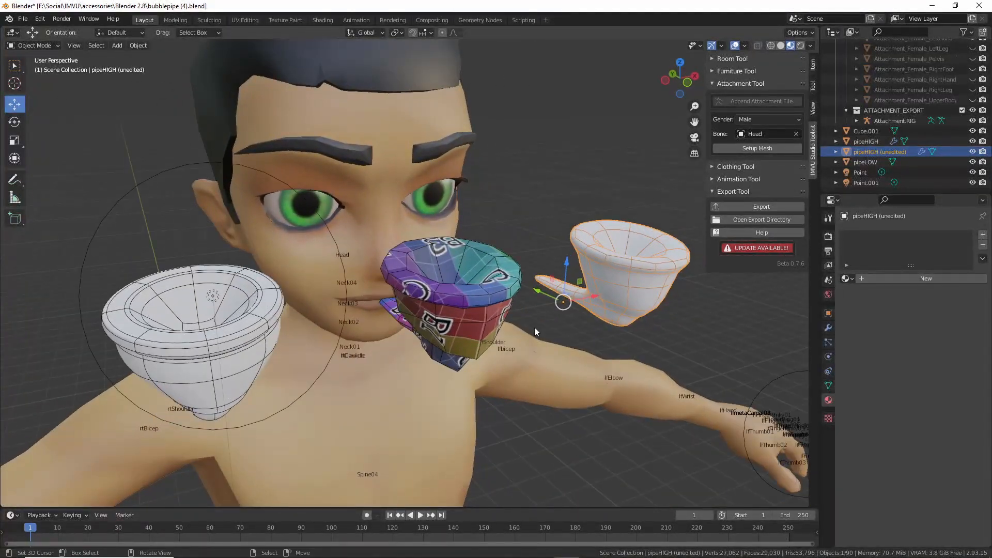
- Hide the pipeHIGH and pipeHIGH (unedited) meshes so that only pipeLOW remains displayed
{"action": "left_click", "coordinate": [230, 356]}
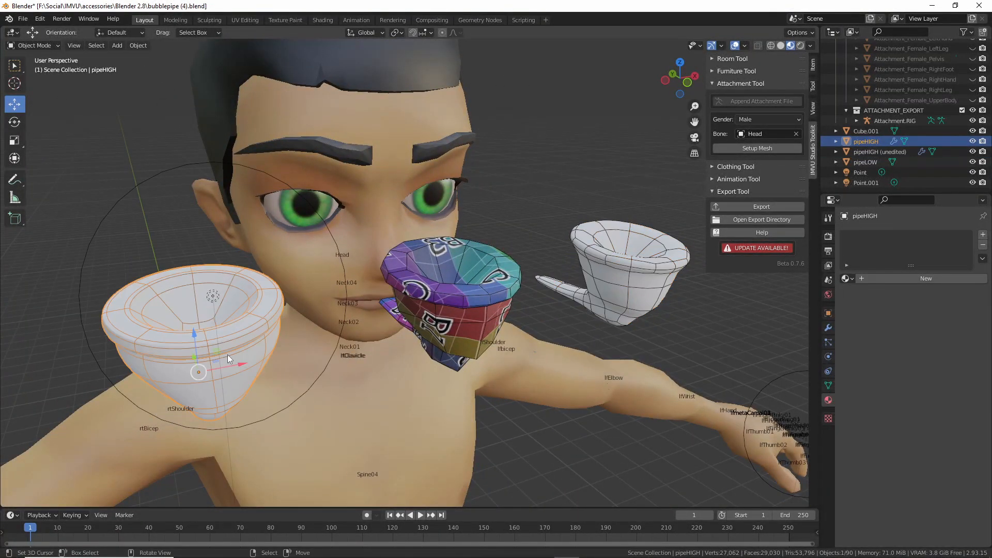
{"action": "left_click", "coordinate": [972, 142]}
{"action": "left_click", "coordinate": [964, 152]}
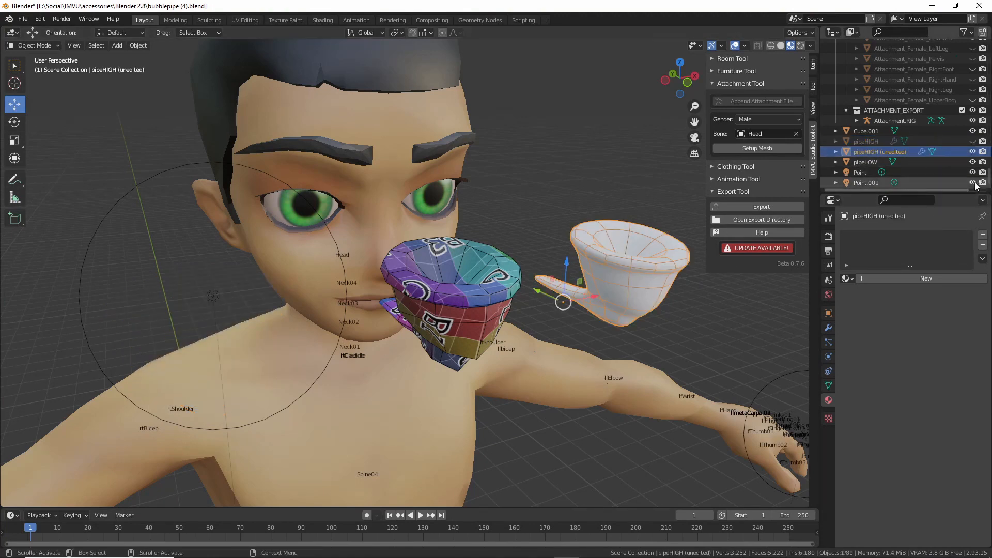
{"action": "left_click", "coordinate": [972, 152]}
- Examine how the pipeLOW mesh sits at the avatar's mouth from both sides
{"action": "mouse_move", "coordinate": [495, 356]}
{"action": "middle_mouse_down"}
{"action": "mouse_move", "coordinate": [547, 351]}
{"action": "mouse_move", "coordinate": [490, 345]}
{"action": "middle_mouse_up"}
{"action": "scroll", "coordinate": [491, 345], "scroll_direction": "up", "scroll_amount": 1}
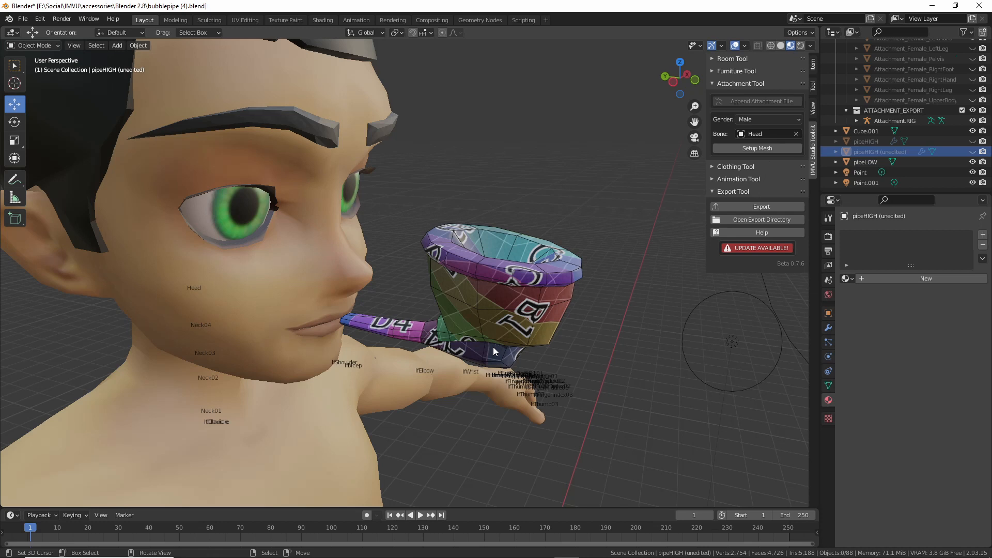
{"action": "mouse_move", "coordinate": [469, 349]}
{"action": "middle_mouse_down"}
{"action": "mouse_move", "coordinate": [502, 340]}
{"action": "mouse_move", "coordinate": [478, 338]}
{"action": "mouse_move", "coordinate": [479, 358]}
{"action": "middle_mouse_up"}
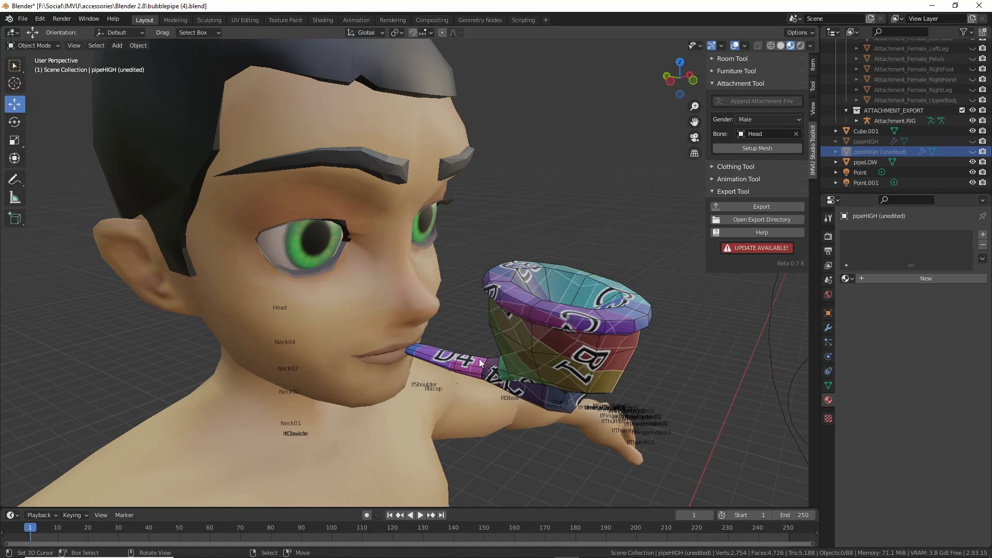
{"action": "left_click", "coordinate": [547, 329]}
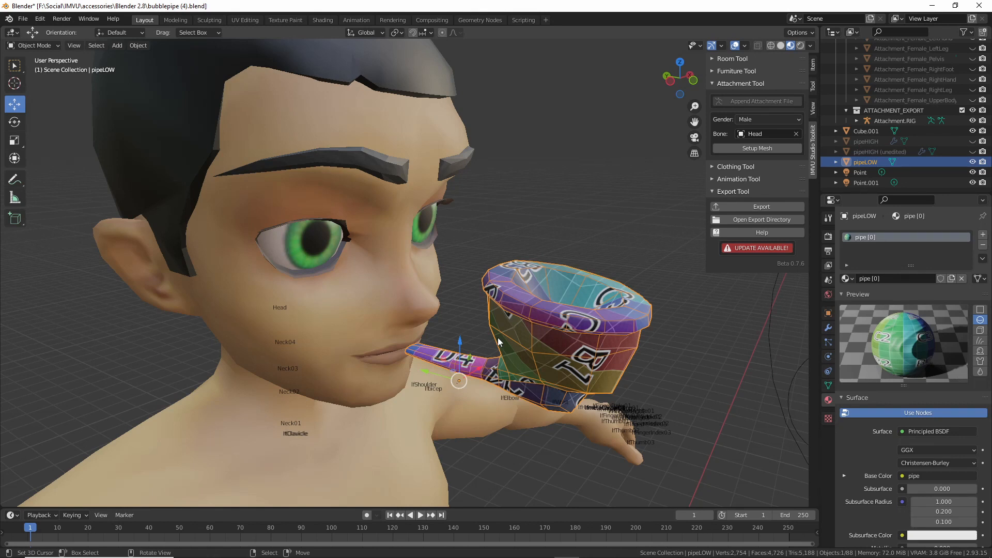
{"action": "middle_click_drag", "start_coordinate": [498, 341], "coordinate": [451, 318]}
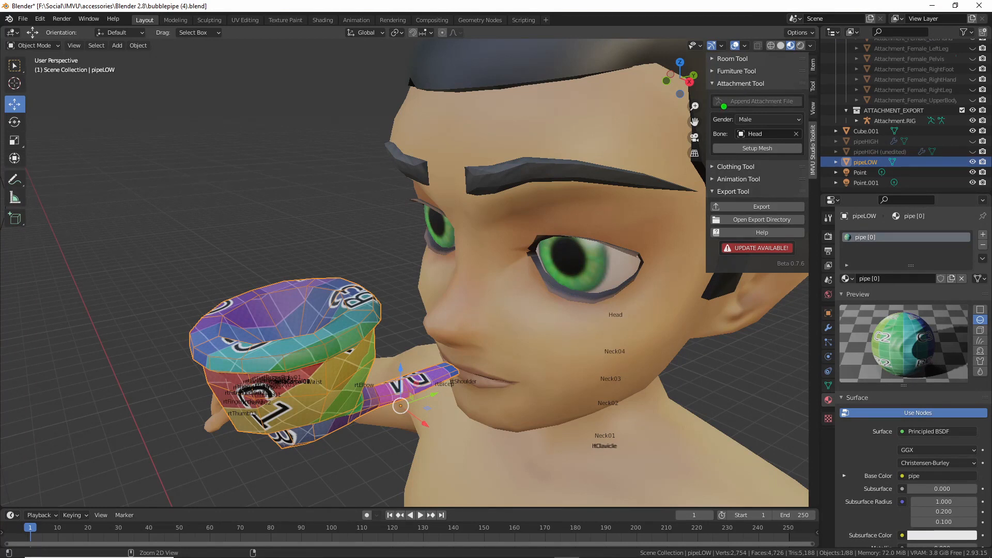
{"action": "left_click_drag", "start_coordinate": [695, 92], "coordinate": [690, 142]}
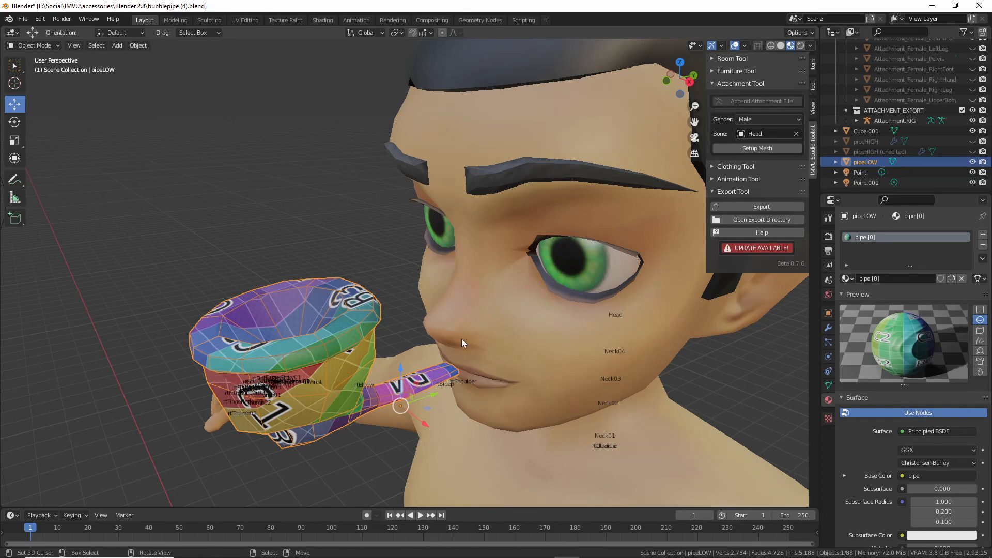
{"action": "middle_click_drag", "start_coordinate": [464, 338], "coordinate": [493, 288]}
- Set the attachment gender to Hide to conceal the avatar body meshes
{"action": "left_click", "coordinate": [581, 340]}
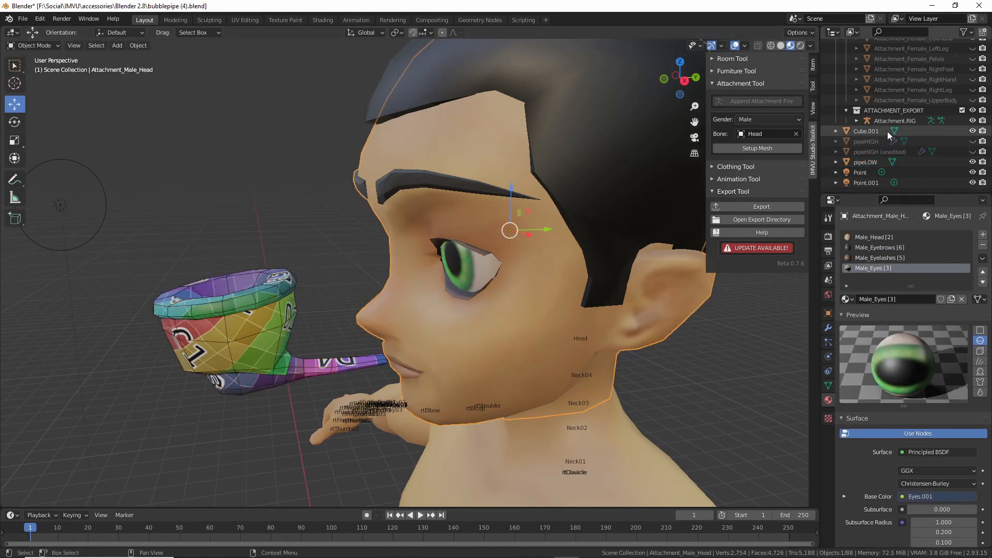
{"action": "scroll", "coordinate": [888, 132], "scroll_direction": "up", "scroll_amount": 4}
{"action": "scroll", "coordinate": [895, 136], "scroll_direction": "up", "scroll_amount": 2}
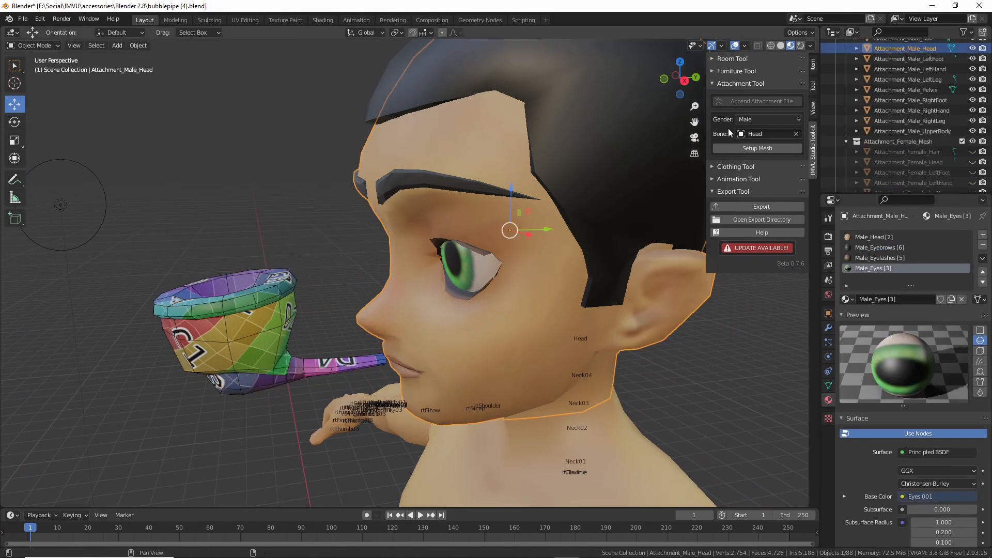
{"action": "left_click", "coordinate": [771, 120]}
{"action": "left_click", "coordinate": [751, 177]}
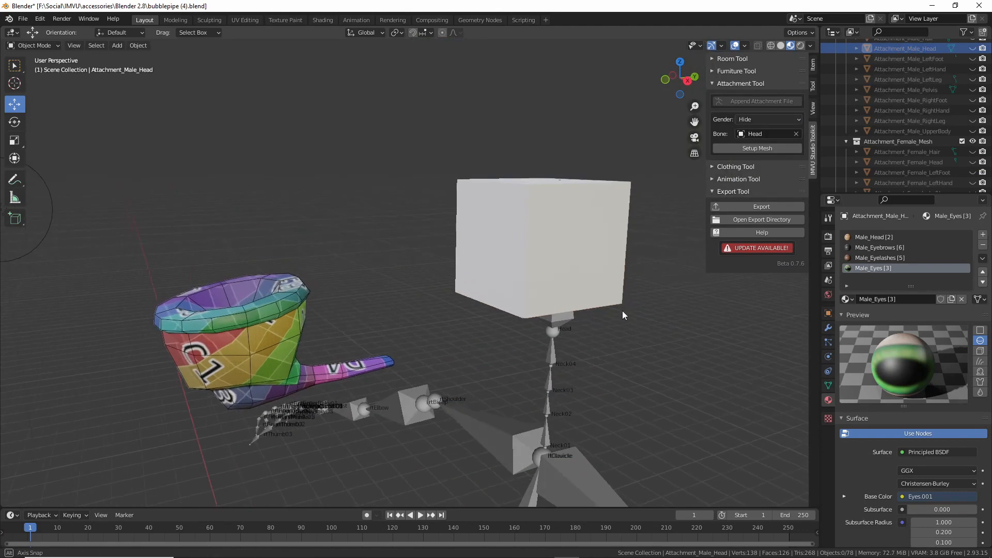
- Delete the Cube.001 mesh that covers the skeleton's Head bone
{"action": "middle_click_drag", "start_coordinate": [622, 311], "coordinate": [598, 275]}
{"action": "left_click", "coordinate": [590, 222]}
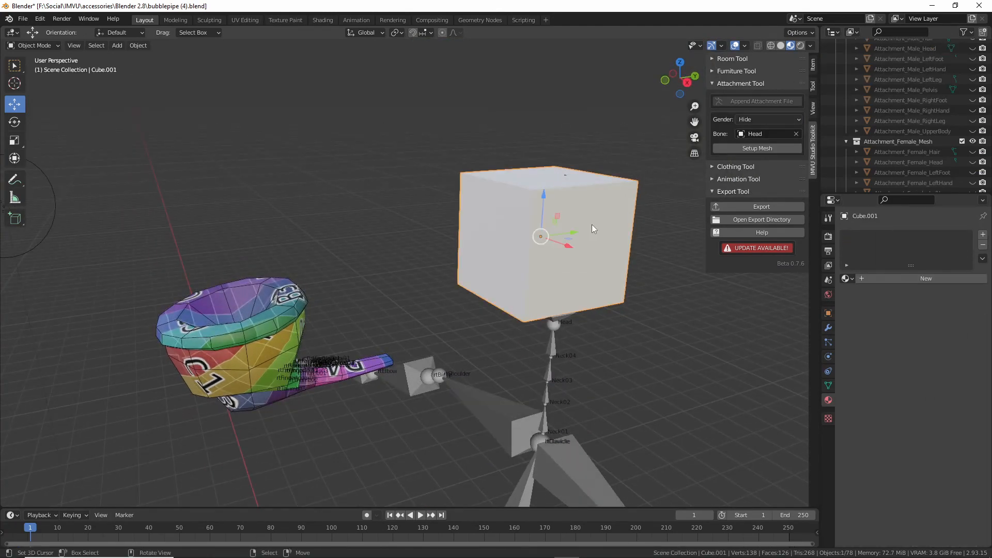
{"action": "middle_click_drag", "start_coordinate": [591, 224], "coordinate": [553, 266]}
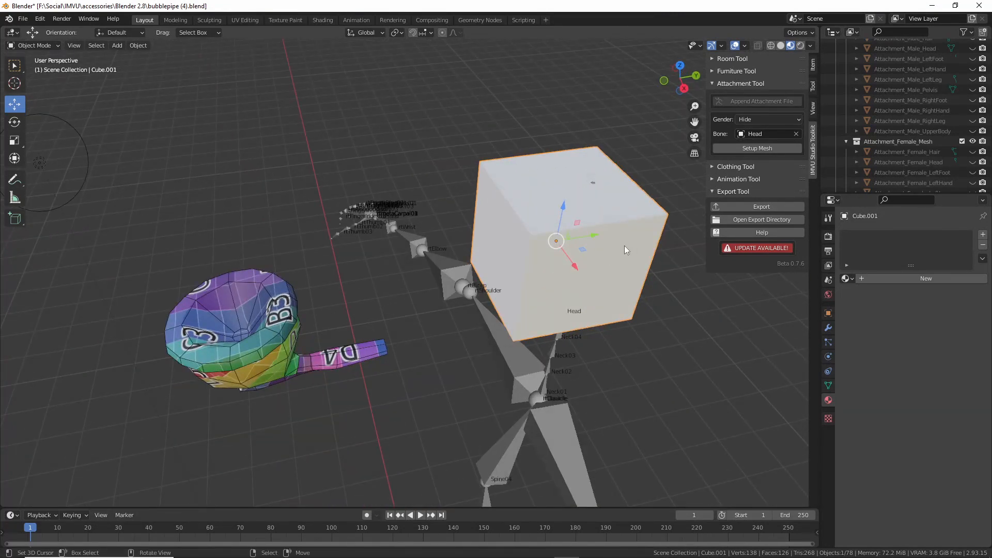
{"action": "key", "text": "Delete"}
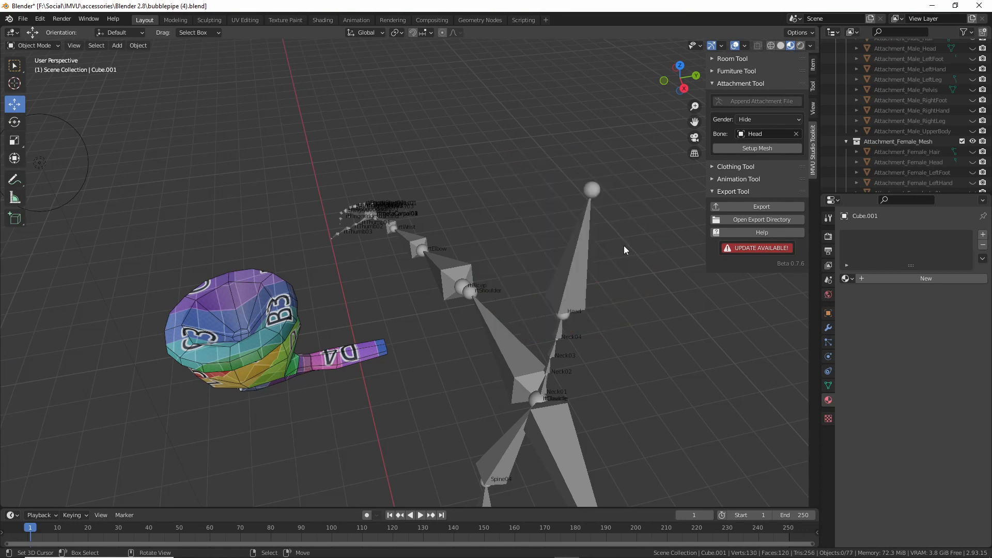
- Select the Head bone at the upper end of the skeleton's neck
{"action": "middle_click_drag", "start_coordinate": [624, 246], "coordinate": [584, 222]}
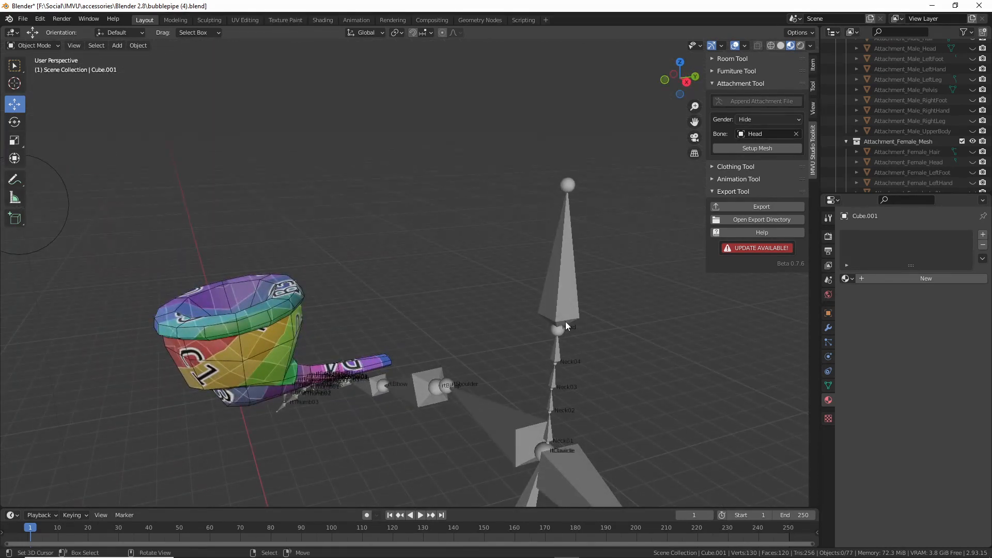
{"action": "left_click", "coordinate": [563, 276]}
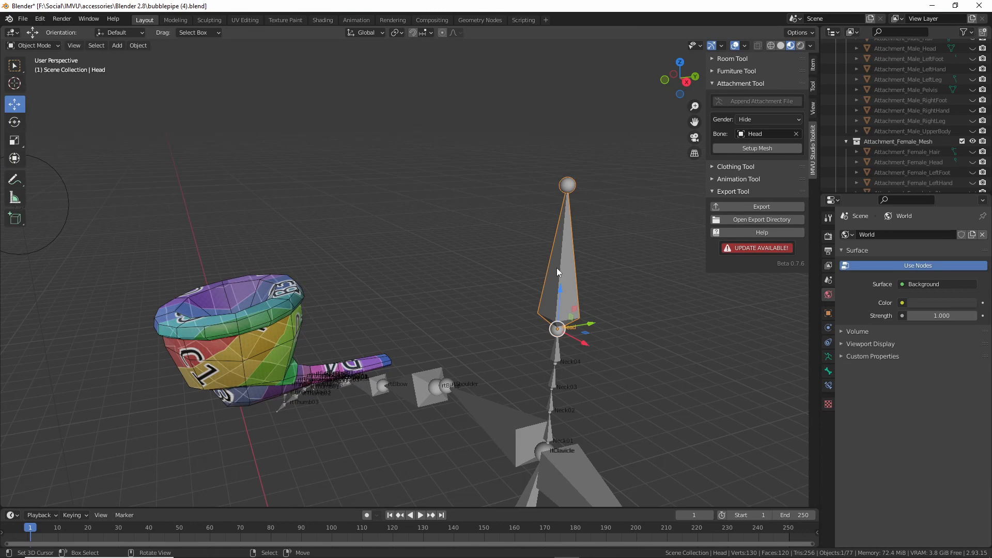
{"action": "middle_click_drag", "start_coordinate": [559, 269], "coordinate": [555, 269]}
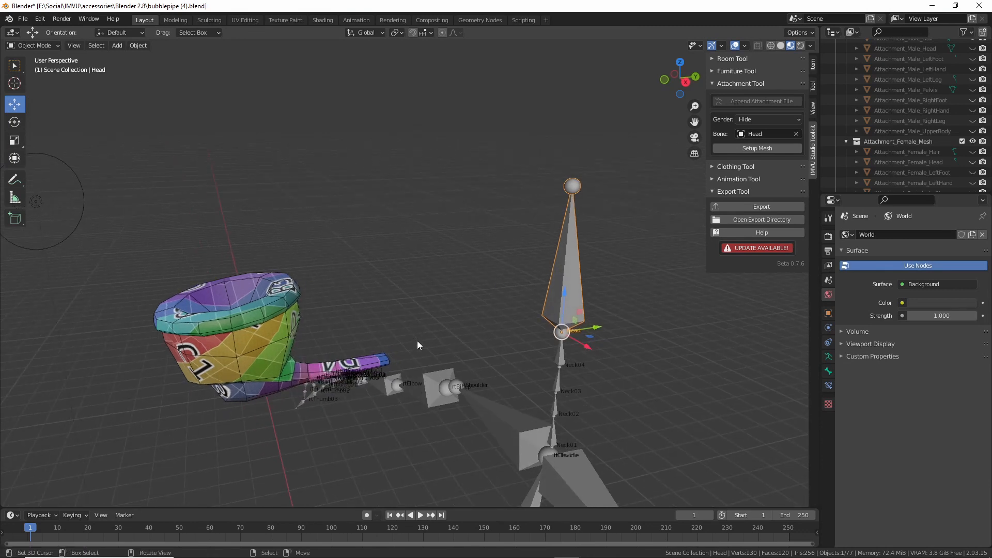
{"action": "mouse_move", "coordinate": [538, 314]}
{"action": "left_mouse_down"}
{"action": "mouse_move", "coordinate": [543, 297]}
{"action": "mouse_move", "coordinate": [432, 305]}
{"action": "mouse_move", "coordinate": [332, 335]}
{"action": "mouse_move", "coordinate": [370, 339]}
{"action": "left_mouse_up"}
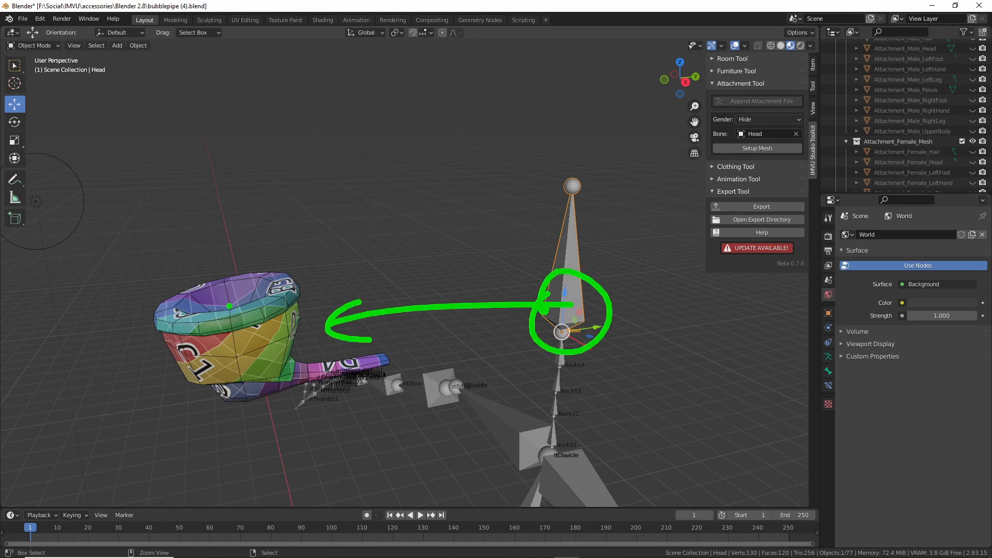
{"action": "mouse_move", "coordinate": [243, 325]}
{"action": "left_mouse_down"}
{"action": "mouse_move", "coordinate": [233, 307]}
{"action": "mouse_move", "coordinate": [225, 93]}
{"action": "left_mouse_up"}
{"action": "left_click_drag", "start_coordinate": [217, 287], "coordinate": [175, 42]}
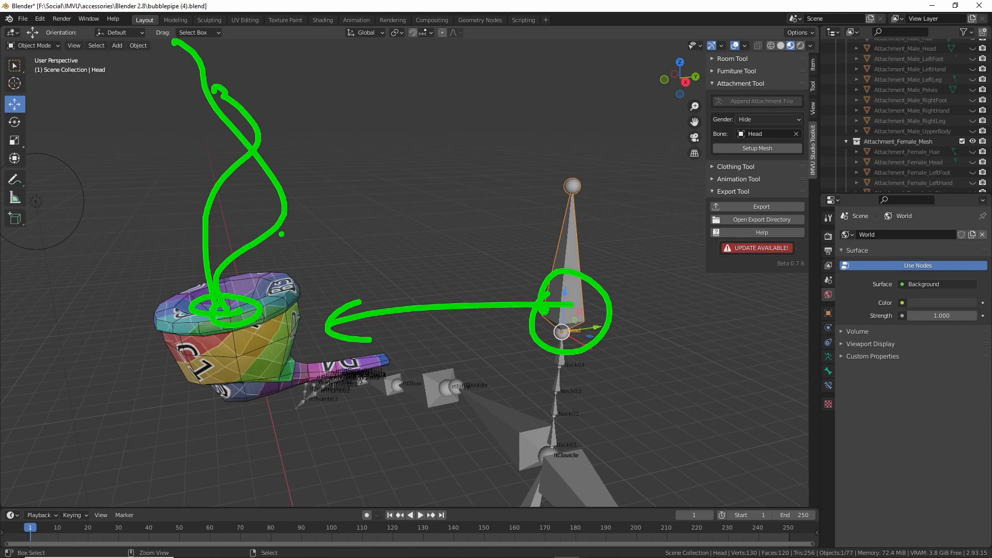
{"action": "key", "text": "Escape"}
- Set the attachment gender to Male to display the male avatar around the pipe
{"action": "middle_click_drag", "start_coordinate": [306, 296], "coordinate": [468, 321]}
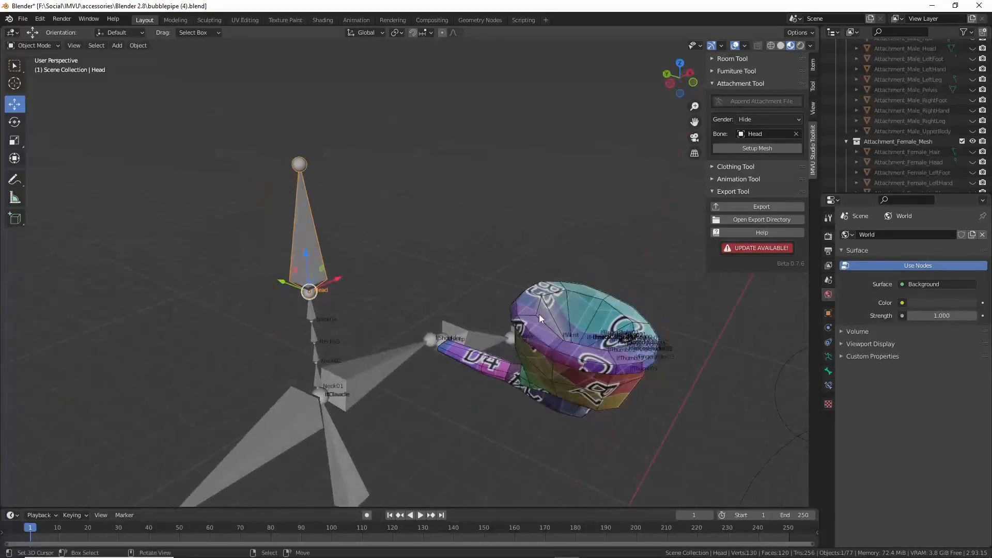
{"action": "left_click", "coordinate": [755, 119]}
{"action": "left_click", "coordinate": [746, 133]}
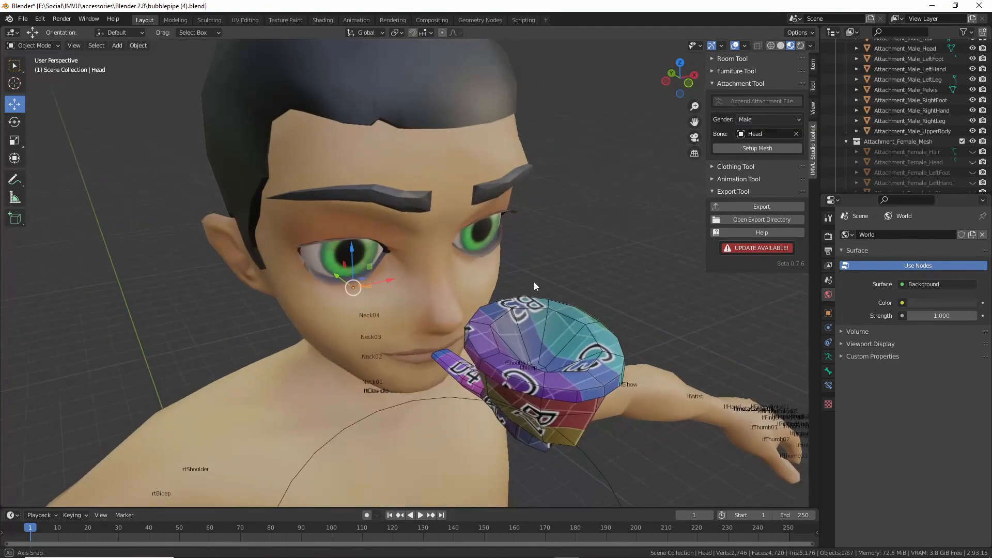
{"action": "middle_click_drag", "start_coordinate": [441, 317], "coordinate": [412, 315]}
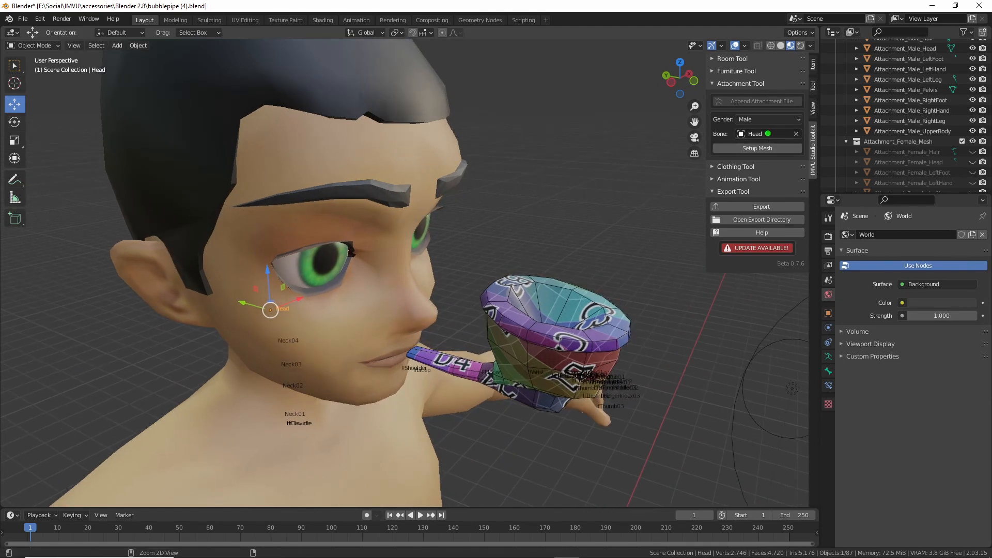
{"action": "mouse_move", "coordinate": [747, 143]}
{"action": "left_mouse_down"}
{"action": "mouse_move", "coordinate": [766, 142]}
{"action": "mouse_move", "coordinate": [730, 143]}
{"action": "left_mouse_up"}
{"action": "left_click_drag", "start_coordinate": [410, 87], "coordinate": [427, 384]}
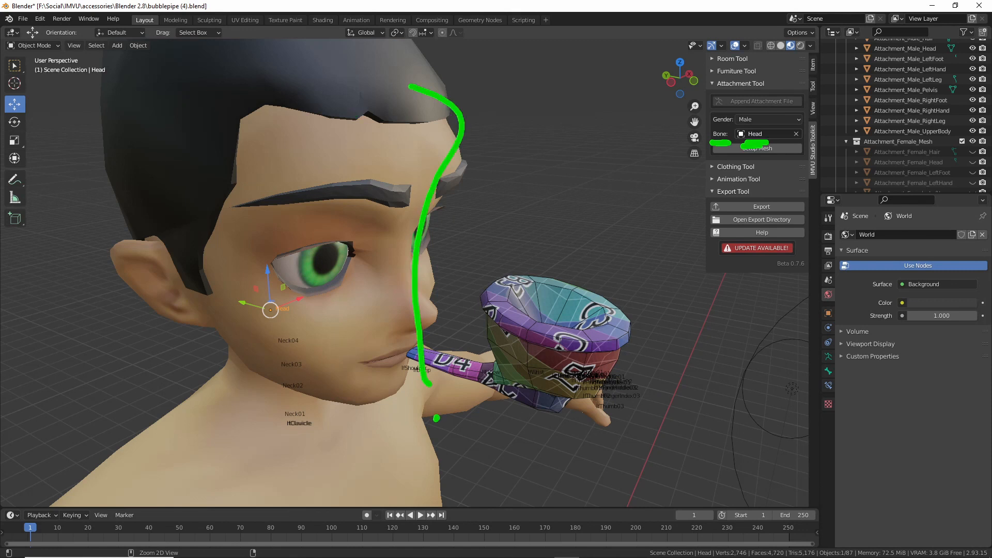
{"action": "left_click_drag", "start_coordinate": [437, 418], "coordinate": [448, 470]}
{"action": "key", "text": "Escape"}
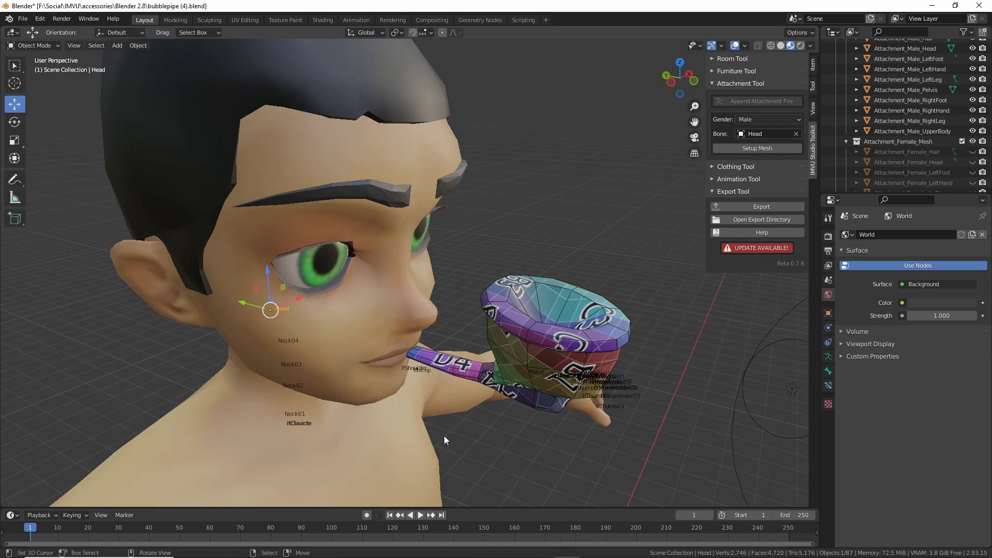
- Clear the Head bone from the attachment's bone setting
{"action": "left_click", "coordinate": [795, 134]}
{"action": "middle_click_drag", "start_coordinate": [398, 340], "coordinate": [329, 416]}
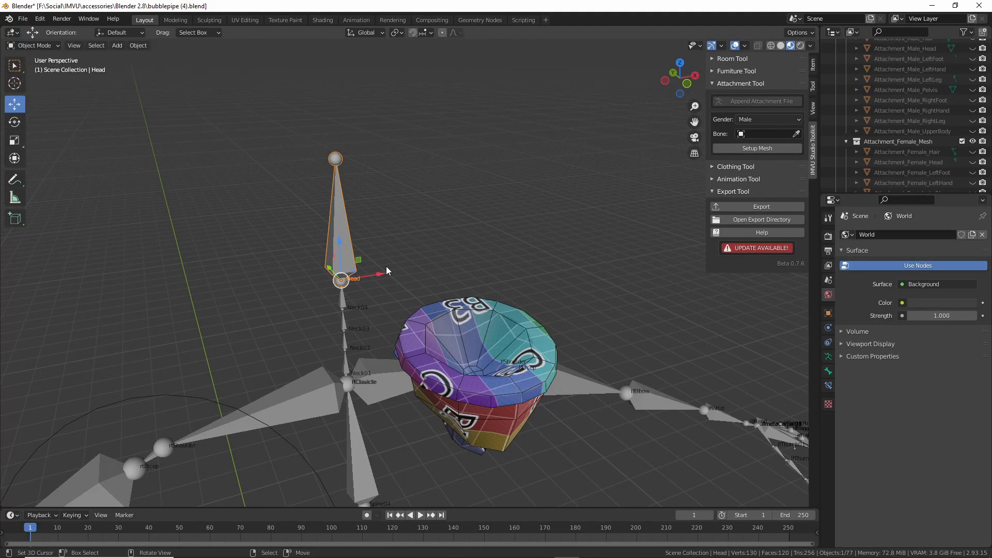
{"action": "middle_click_drag", "start_coordinate": [385, 266], "coordinate": [334, 326]}
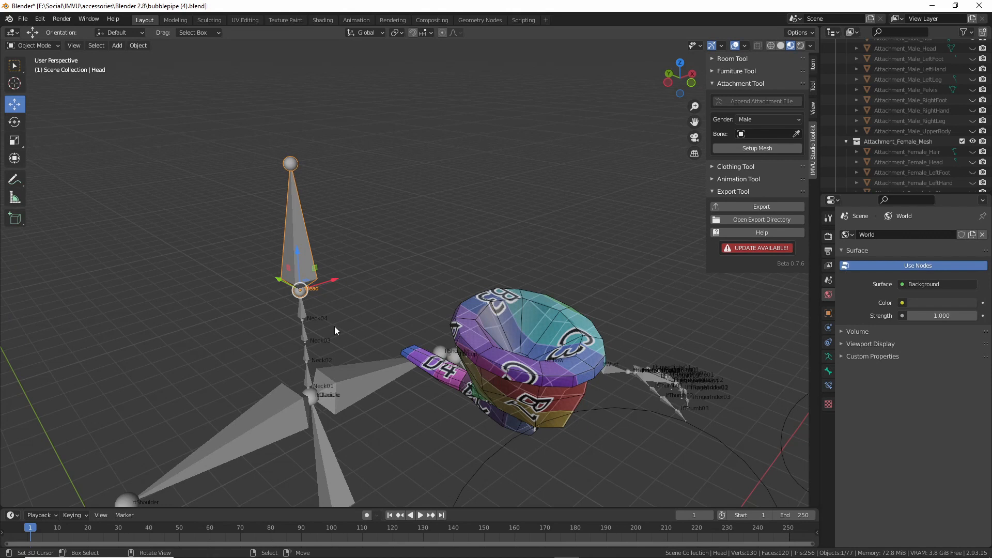
{"action": "mouse_move", "coordinate": [332, 327]}
{"action": "middle_mouse_down", "text": "shift"}
{"action": "mouse_move", "coordinate": [312, 327]}
{"action": "mouse_move", "coordinate": [348, 321]}
{"action": "middle_mouse_up", "text": "shift"}
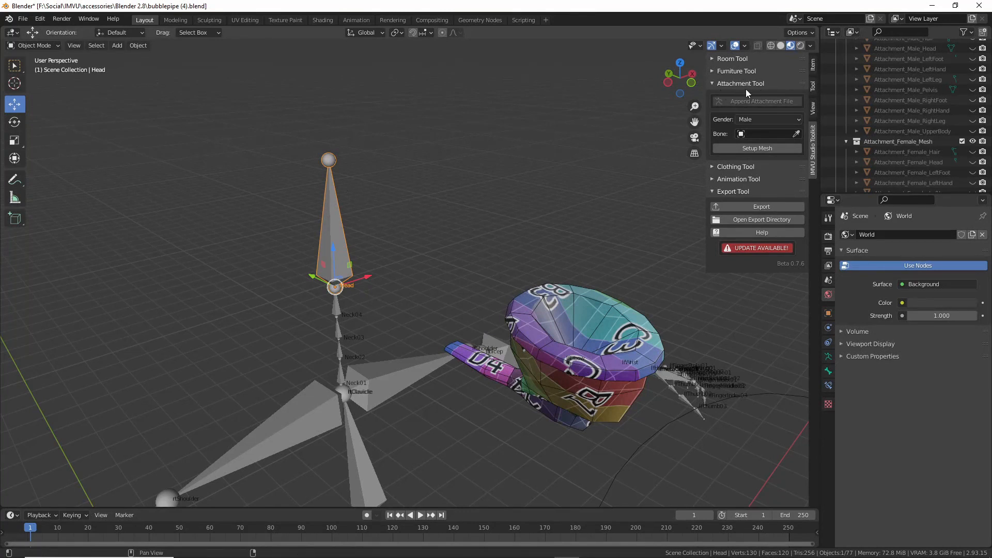
- Try Female03MasterRoot as the attachment's bone and clear the bone setting again
{"action": "left_click", "coordinate": [743, 135]}
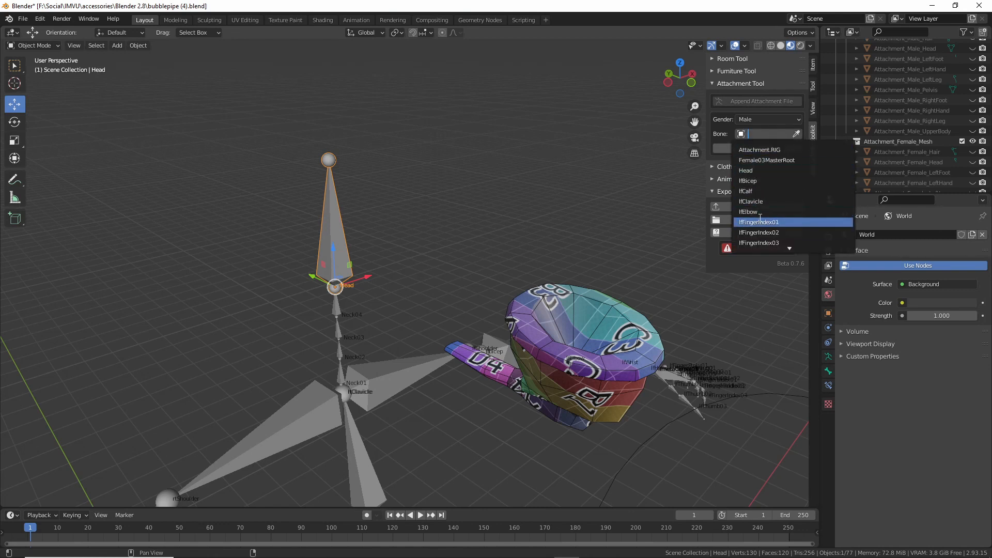
{"action": "left_click", "coordinate": [756, 161]}
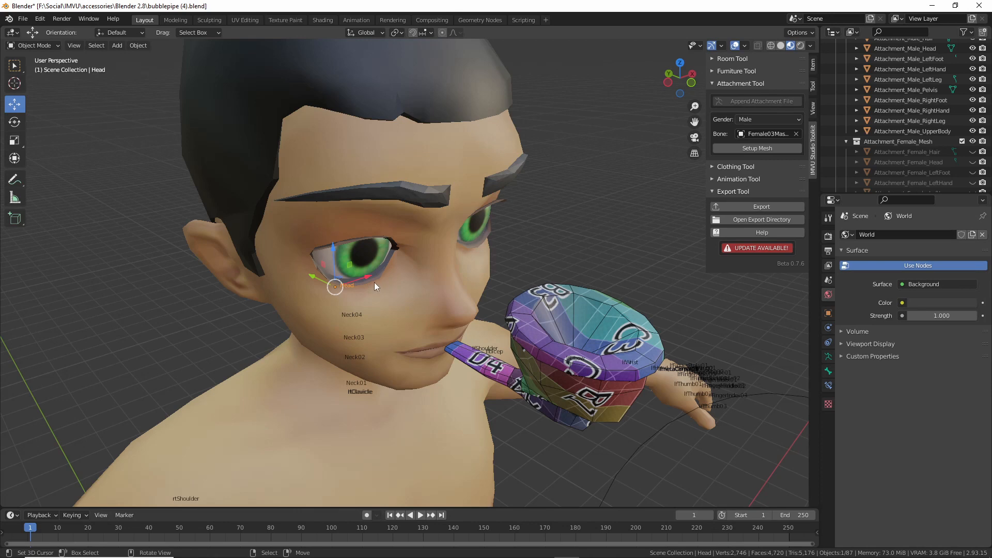
{"action": "middle_click_drag", "start_coordinate": [374, 283], "coordinate": [399, 281]}
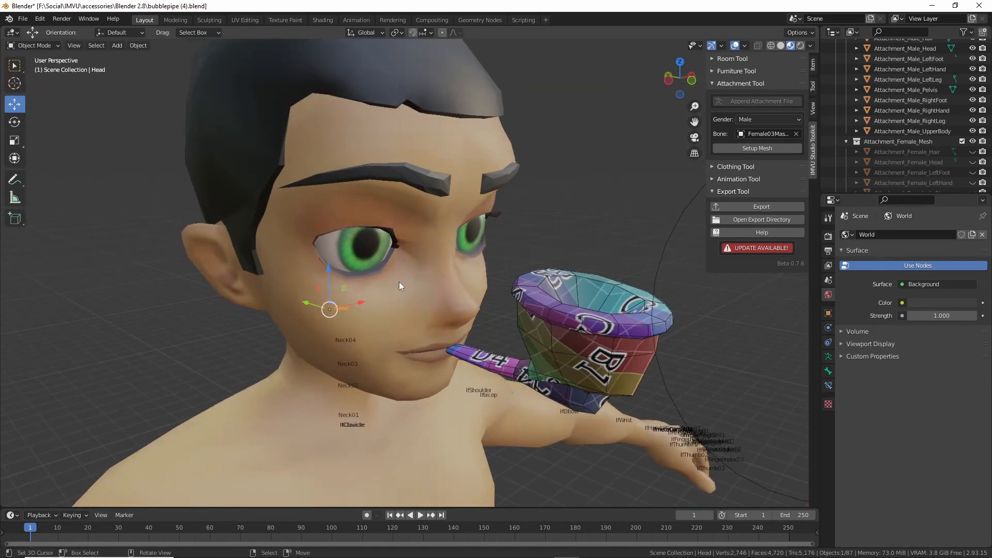
{"action": "left_click_drag", "start_coordinate": [792, 123], "coordinate": [796, 128]}
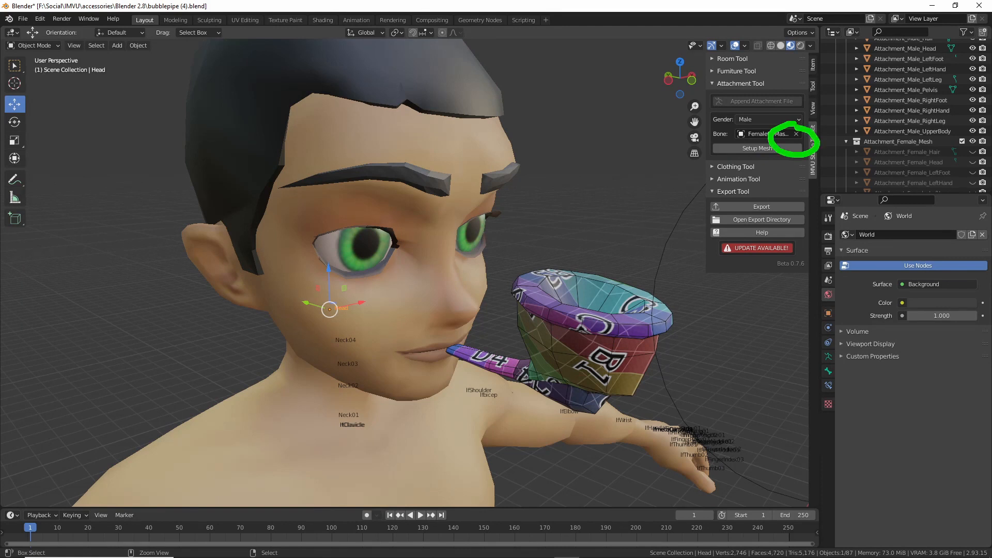
{"action": "key", "text": "Escape"}
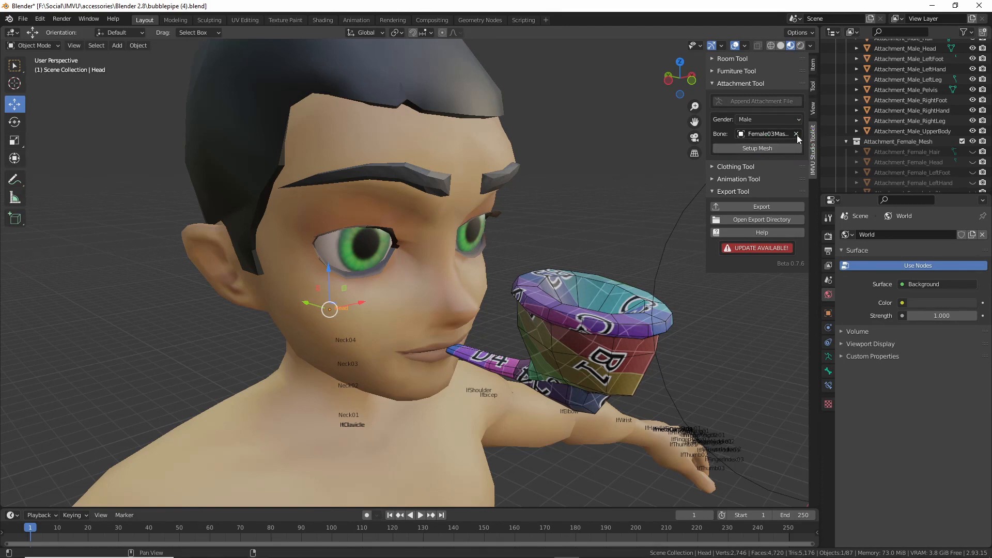
{"action": "mouse_move", "coordinate": [799, 125]}
{"action": "left_mouse_down"}
{"action": "mouse_move", "coordinate": [787, 150]}
{"action": "mouse_move", "coordinate": [804, 124]}
{"action": "left_mouse_up"}
{"action": "key", "text": "Escape"}
{"action": "left_click", "coordinate": [796, 134]}
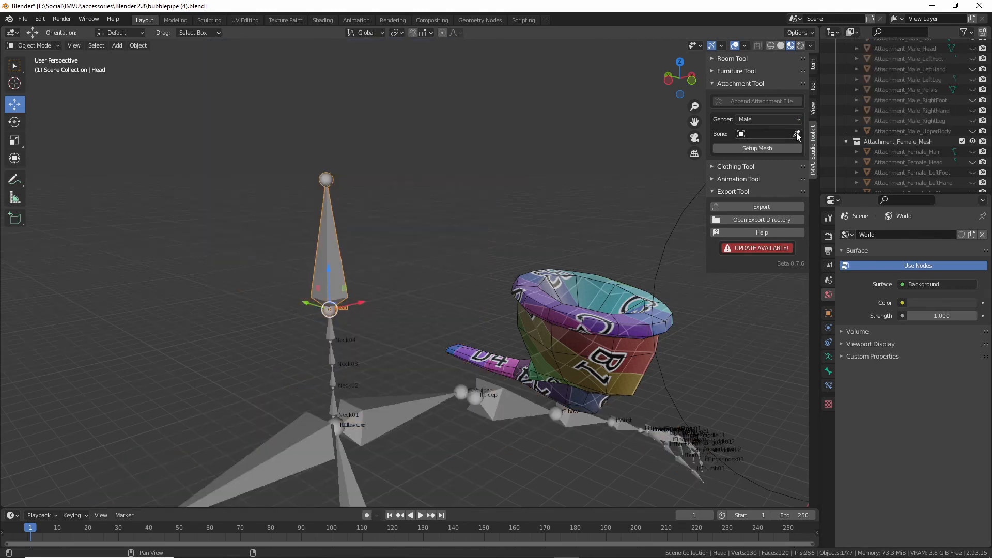
- Assign the Head bone as the attachment's bone by sampling it from the skeleton
{"action": "middle_click_drag", "start_coordinate": [473, 306], "coordinate": [472, 312]}
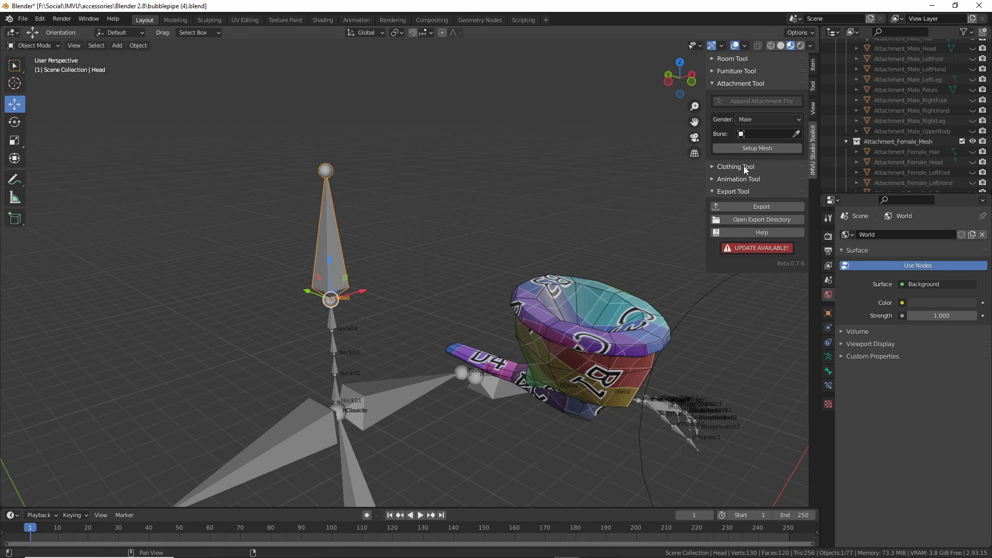
{"action": "mouse_move", "coordinate": [801, 123]}
{"action": "left_mouse_down"}
{"action": "mouse_move", "coordinate": [779, 137]}
{"action": "mouse_move", "coordinate": [807, 118]}
{"action": "left_mouse_up"}
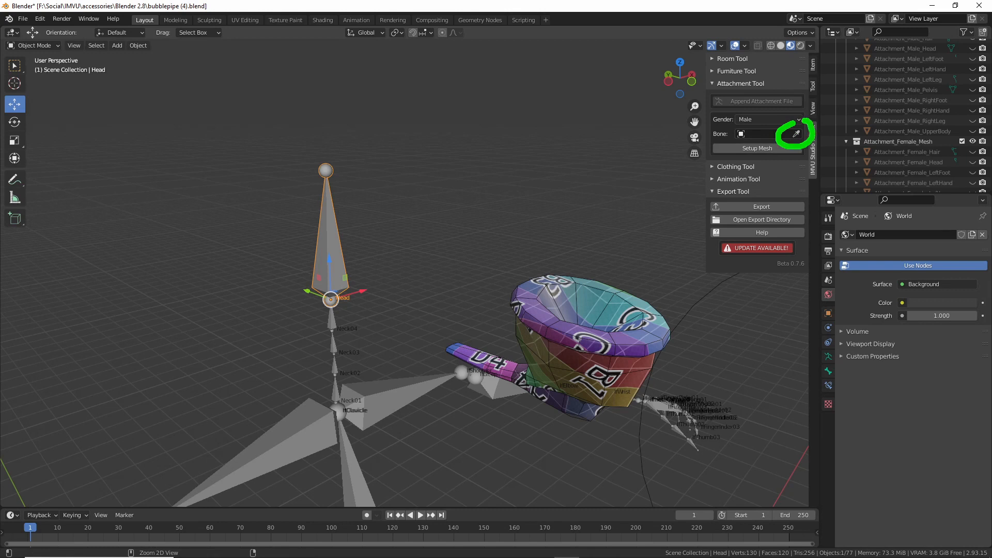
{"action": "left_click", "coordinate": [796, 134]}
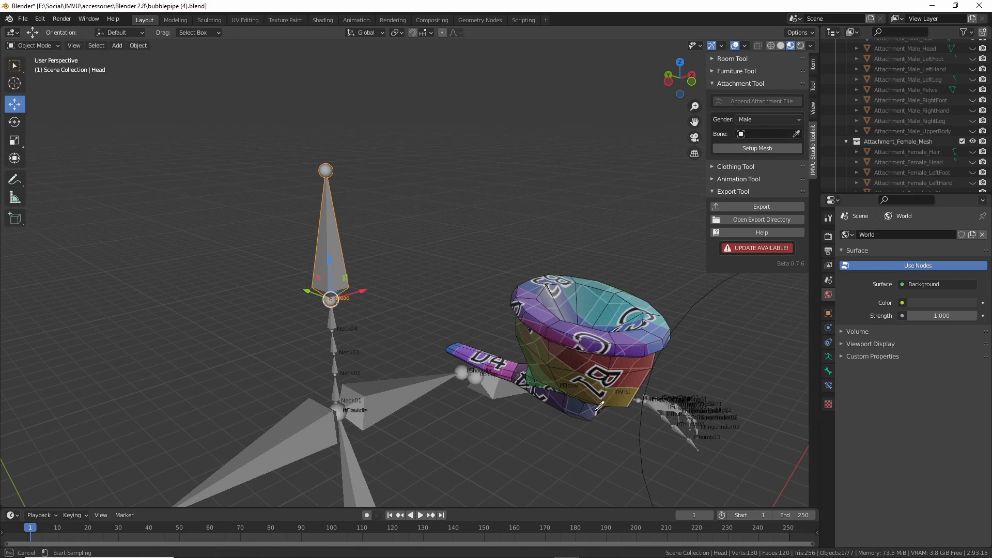
{"action": "mouse_move", "coordinate": [568, 327]}
{"action": "left_mouse_down"}
{"action": "mouse_move", "coordinate": [555, 333]}
{"action": "mouse_move", "coordinate": [545, 383]}
{"action": "mouse_move", "coordinate": [357, 281]}
{"action": "mouse_move", "coordinate": [372, 290]}
{"action": "left_mouse_up"}
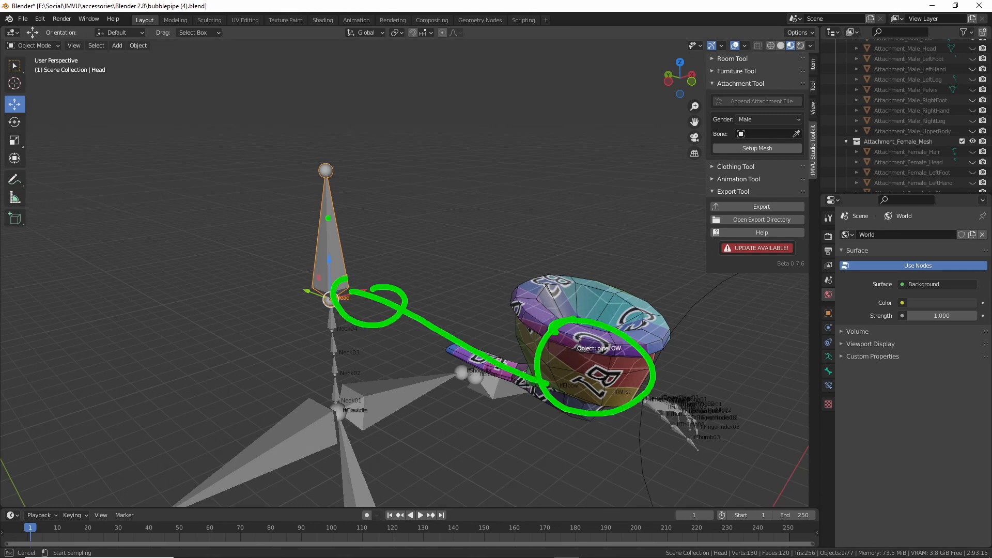
{"action": "mouse_move", "coordinate": [335, 251]}
{"action": "left_mouse_down"}
{"action": "mouse_move", "coordinate": [319, 262]}
{"action": "mouse_move", "coordinate": [363, 287]}
{"action": "left_mouse_up"}
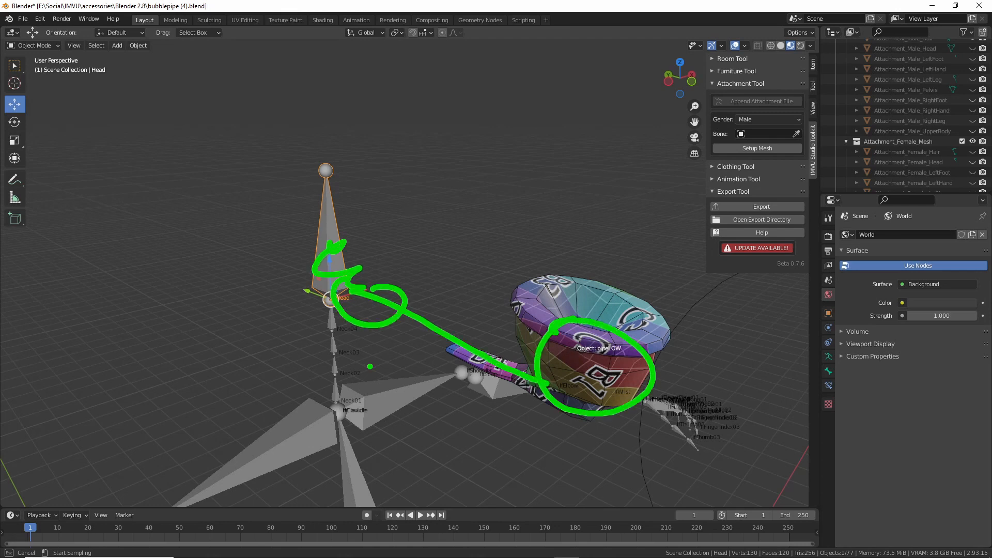
{"action": "key", "text": "Escape"}
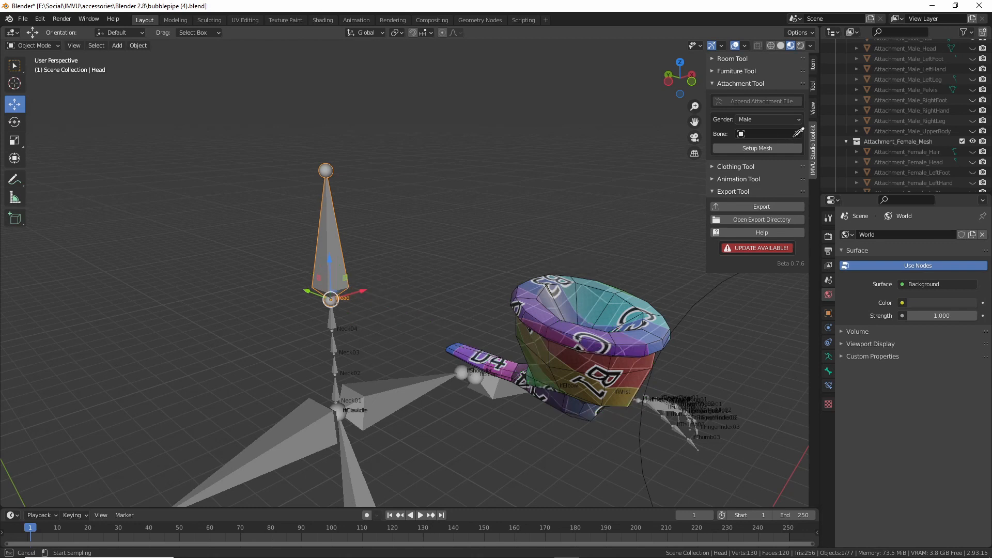
{"action": "mouse_move", "coordinate": [794, 128]}
{"action": "left_mouse_down"}
{"action": "mouse_move", "coordinate": [792, 145]}
{"action": "mouse_move", "coordinate": [775, 117]}
{"action": "left_mouse_up"}
{"action": "key", "text": "Escape"}
{"action": "left_click", "coordinate": [334, 243]}
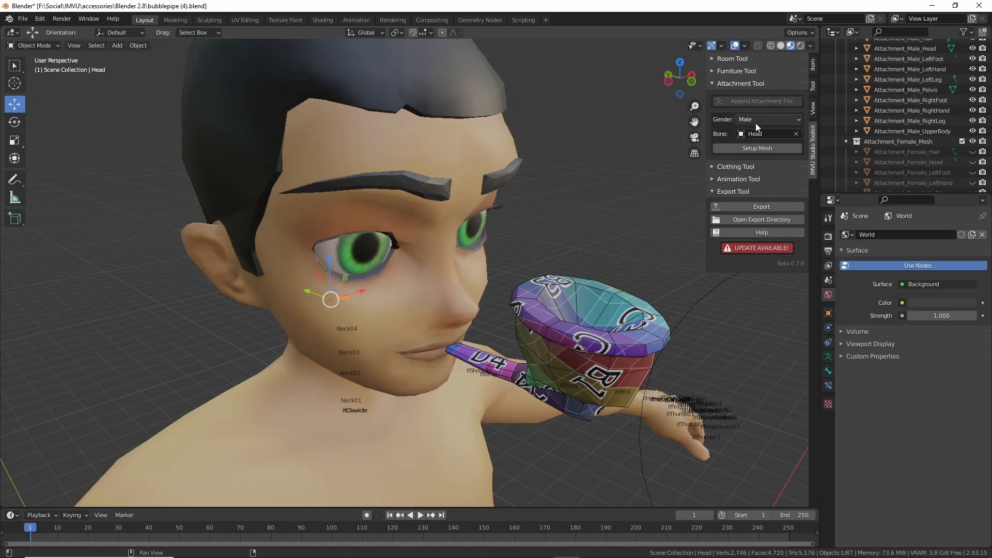
- Set the attachment gender to Hide so only the skeleton and pipe are displayed, and deselect the Head bone
{"action": "key", "text": "ctrl+2"}
{"action": "left_click_drag", "start_coordinate": [743, 145], "coordinate": [773, 142]}
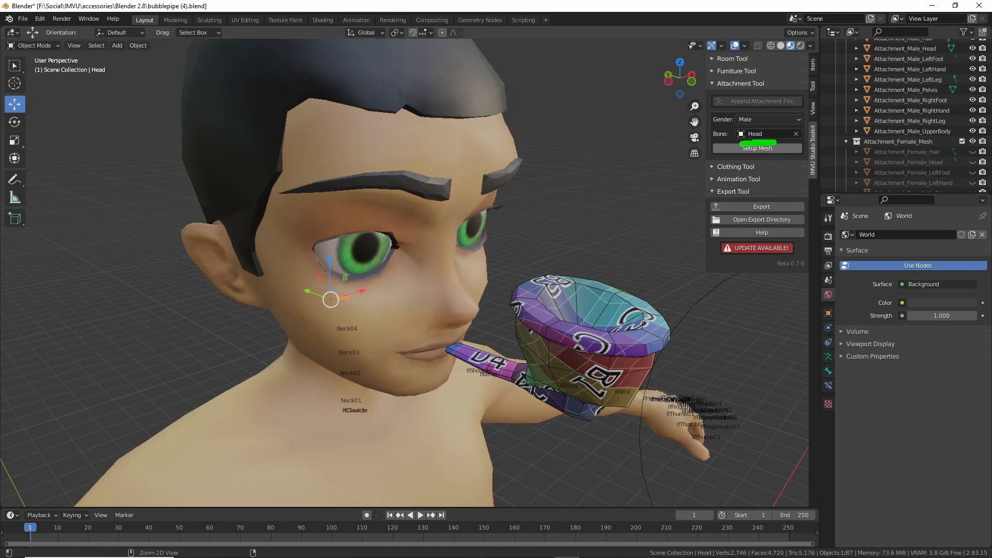
{"action": "mouse_move", "coordinate": [597, 320]}
{"action": "left_mouse_down"}
{"action": "mouse_move", "coordinate": [576, 335]}
{"action": "mouse_move", "coordinate": [579, 327]}
{"action": "left_mouse_up"}
{"action": "key", "text": "Escape"}
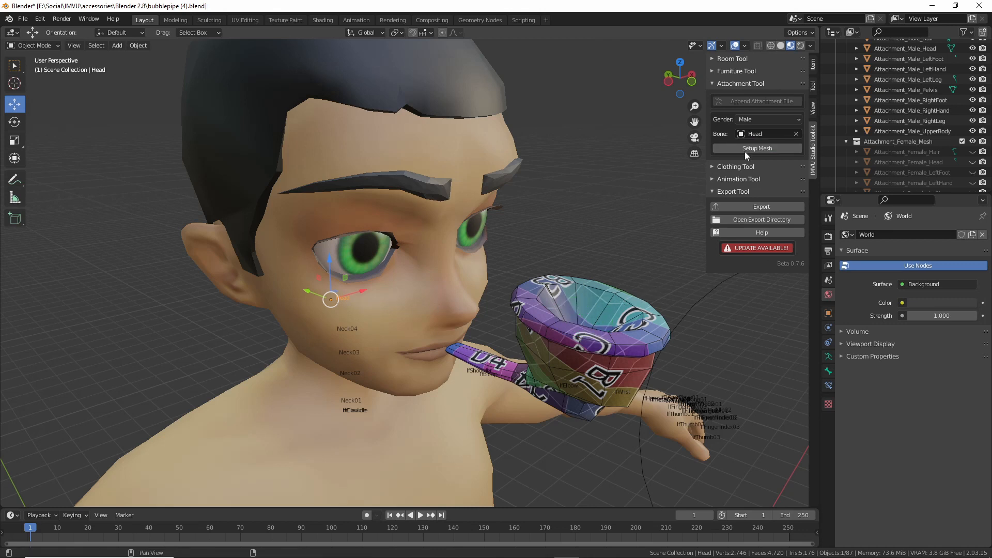
{"action": "left_click", "coordinate": [773, 120]}
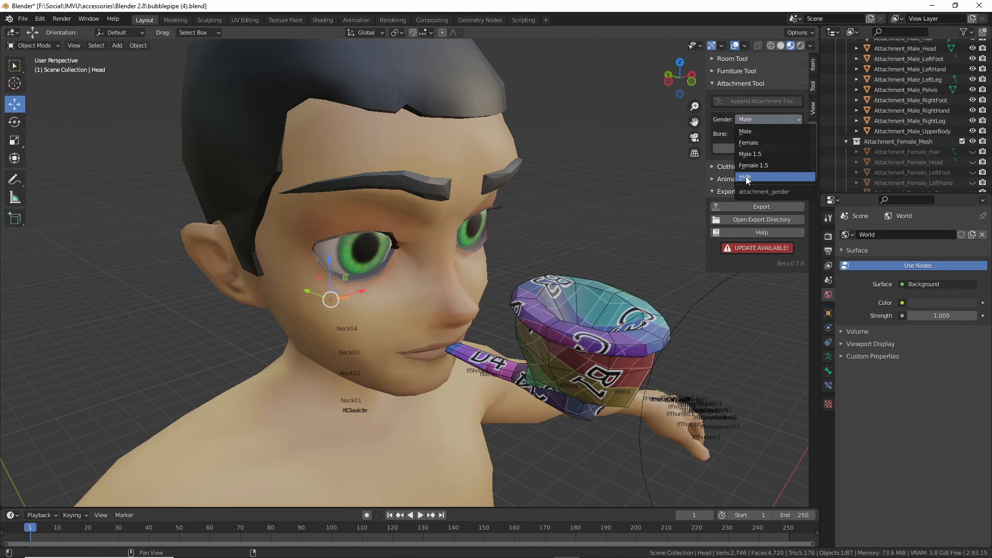
{"action": "left_click", "coordinate": [746, 176]}
{"action": "middle_click_drag", "start_coordinate": [355, 293], "coordinate": [349, 290]}
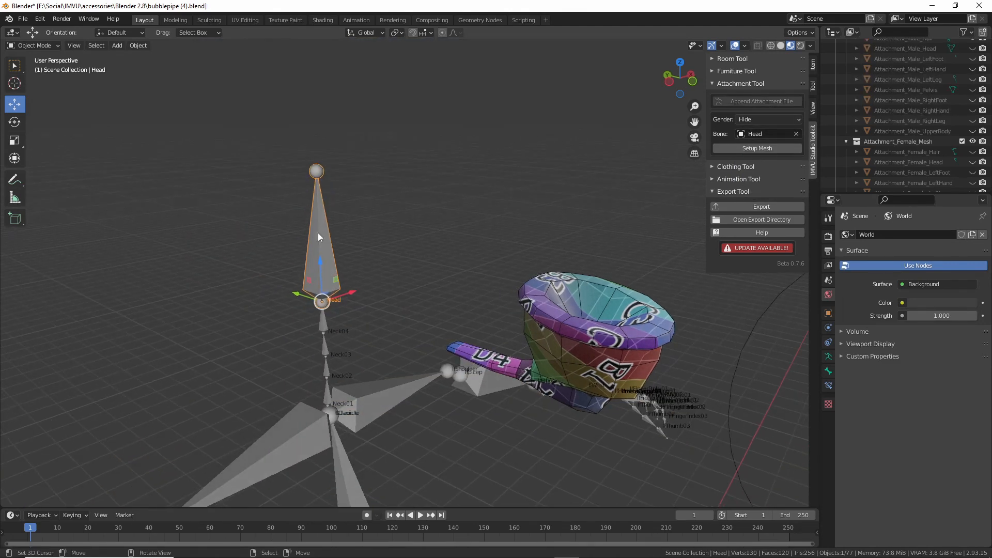
{"action": "left_click", "coordinate": [307, 253]}
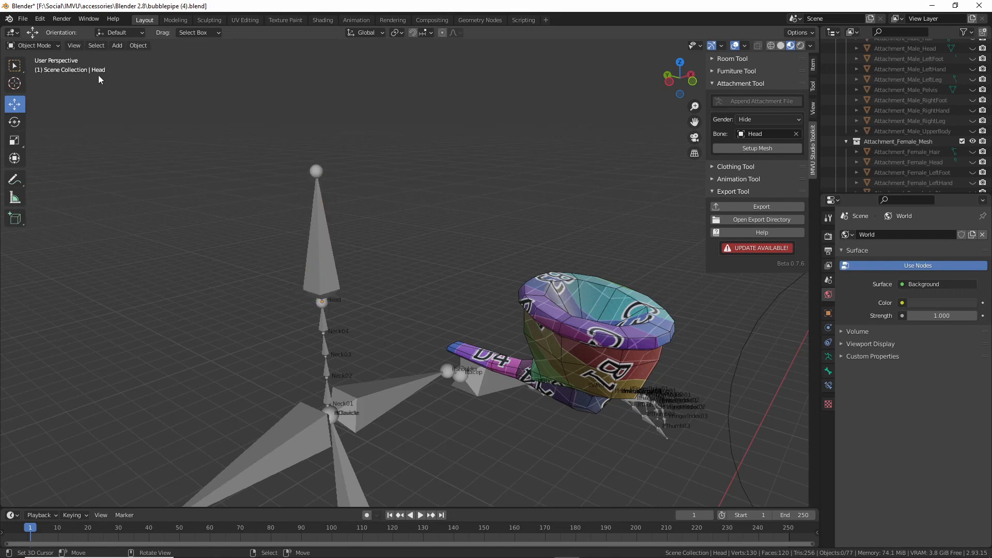
- Clear the attachment's bone setting and delete the Attachment.RIG armature from the ATTACHMENT_EXPORT collection
{"action": "scroll", "coordinate": [912, 134], "scroll_direction": "down", "scroll_amount": 10}
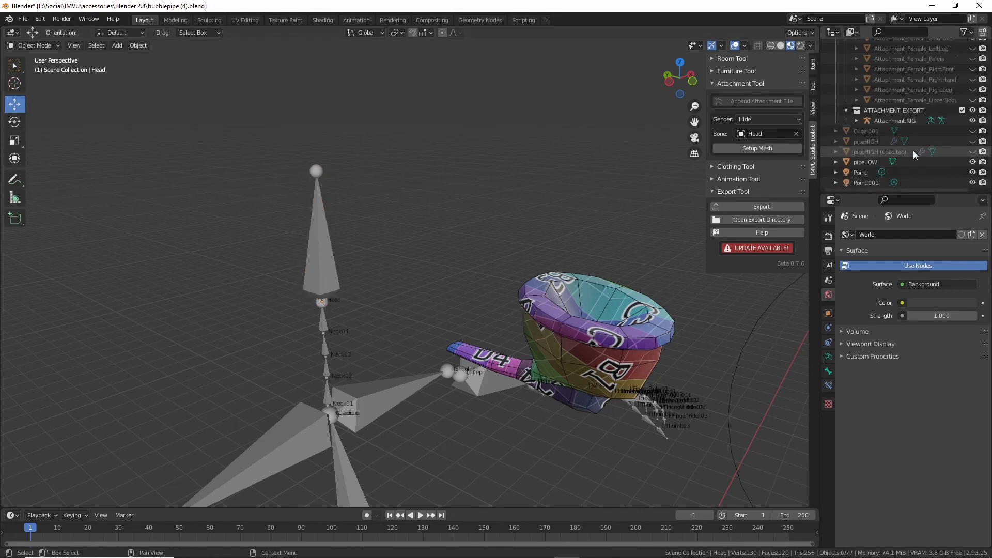
{"action": "left_click", "coordinate": [882, 120]}
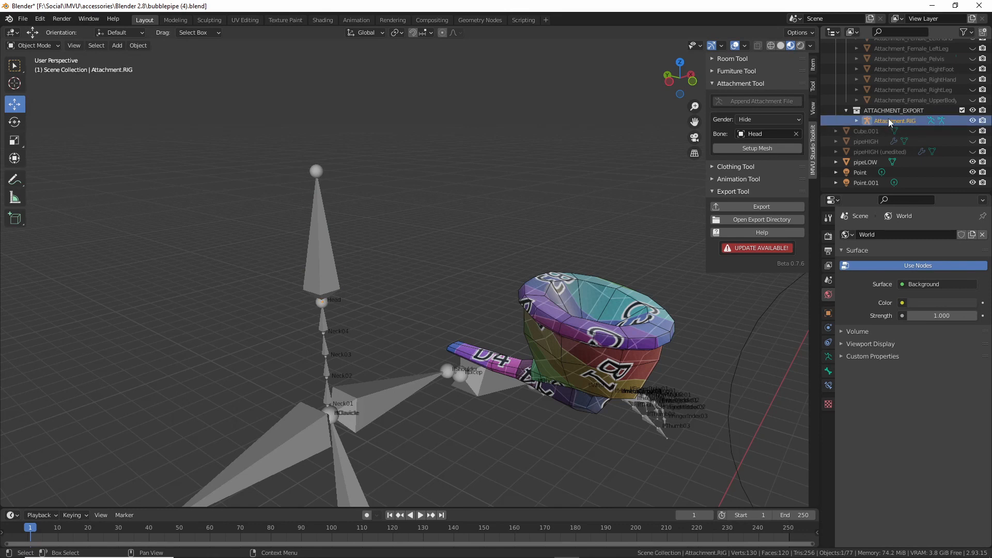
{"action": "key", "text": "g"}
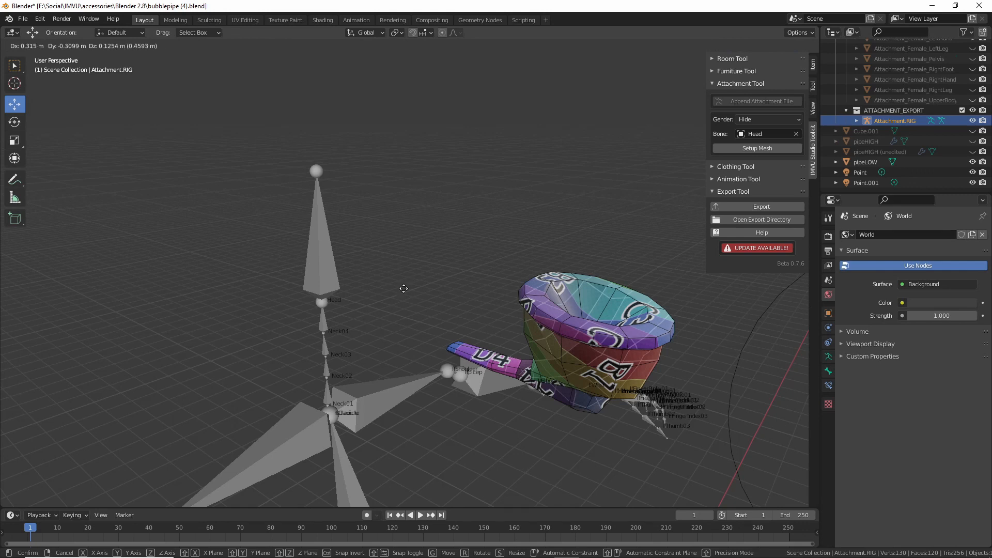
{"action": "right_click", "coordinate": [357, 259]}
{"action": "scroll", "coordinate": [364, 259], "scroll_direction": "down", "scroll_amount": 10}
{"action": "middle_click_drag", "start_coordinate": [371, 264], "coordinate": [389, 216]}
{"action": "scroll", "coordinate": [374, 306], "scroll_direction": "up", "scroll_amount": 9}
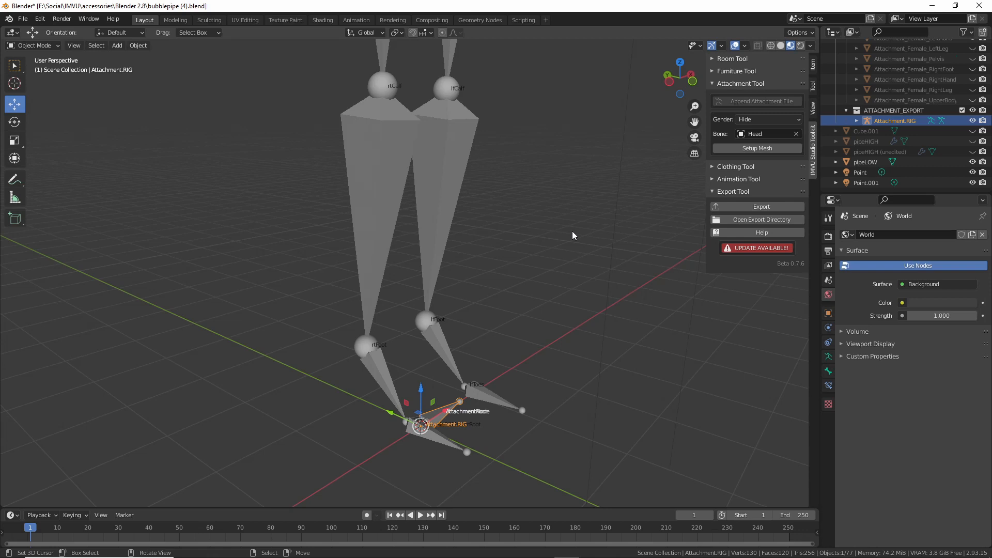
{"action": "scroll", "coordinate": [519, 241], "scroll_direction": "down", "scroll_amount": 1}
{"action": "middle_click_drag", "start_coordinate": [484, 225], "coordinate": [490, 283], "text": "shift"}
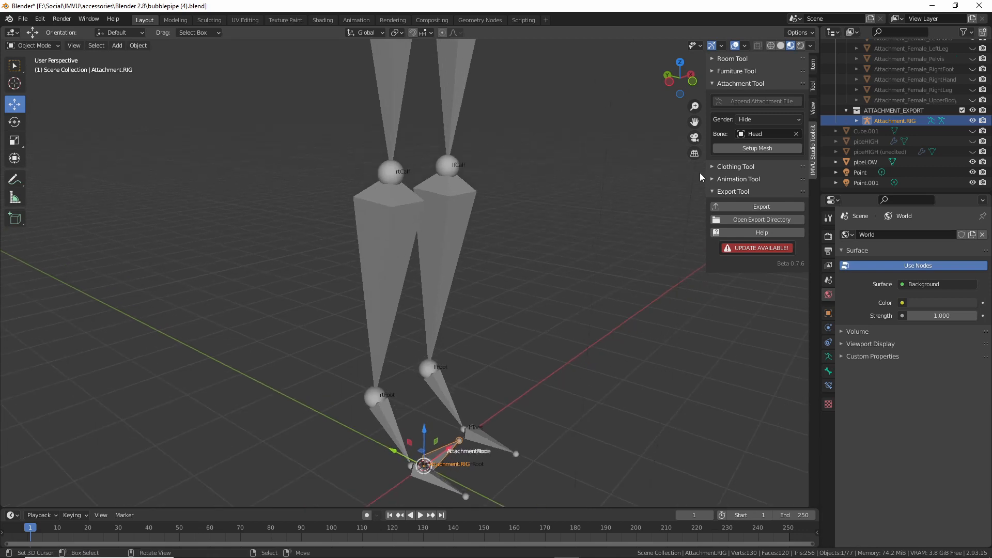
{"action": "left_click", "coordinate": [796, 134]}
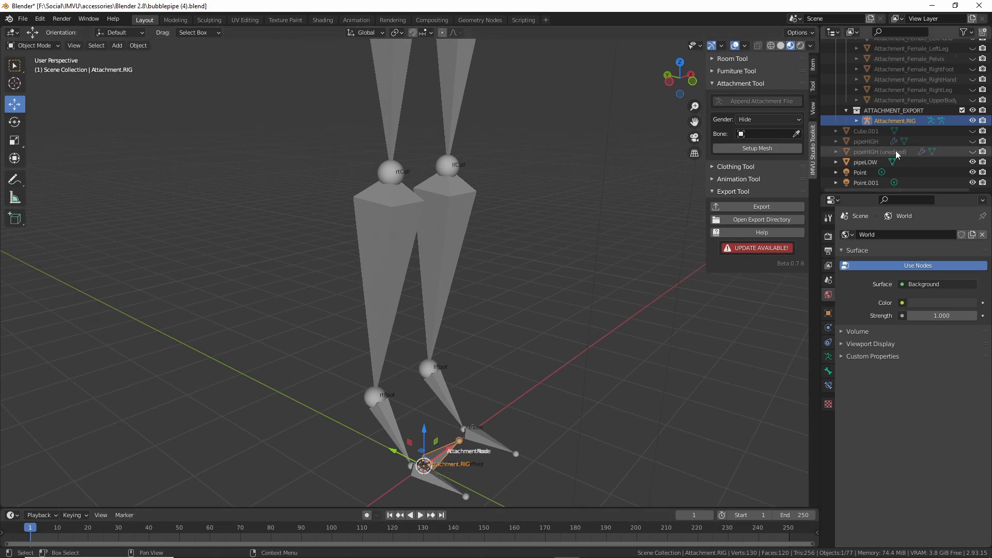
{"action": "key", "text": "Delete"}
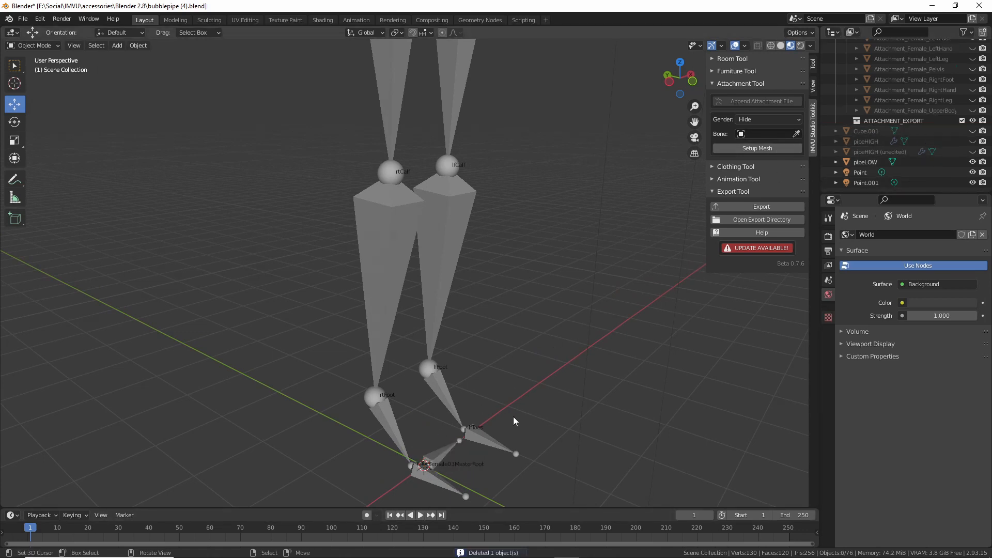
- Select the Head bone above the skeleton's neck and sample it as the attachment's bone
{"action": "middle_click_drag", "start_coordinate": [513, 416], "coordinate": [472, 419]}
{"action": "left_click", "coordinate": [486, 460]}
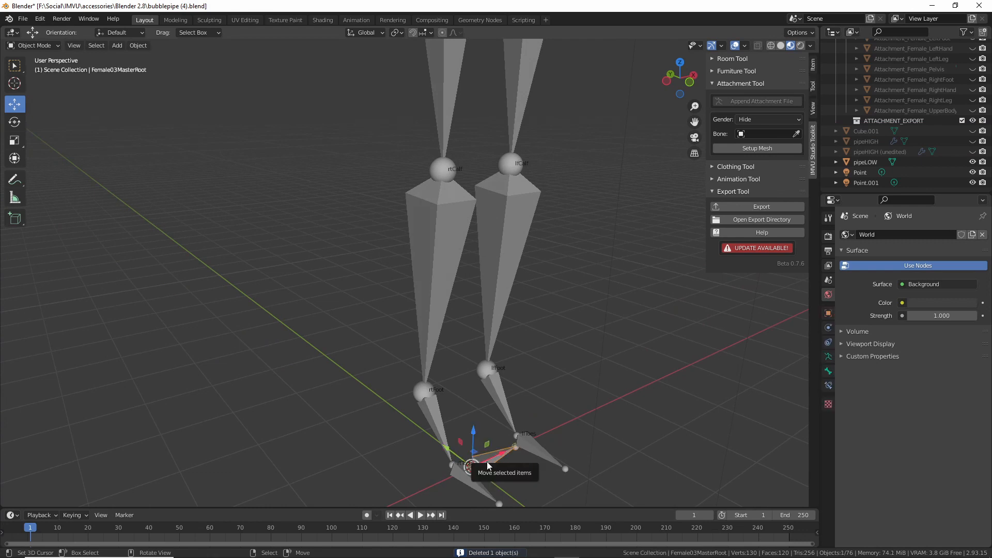
{"action": "middle_click_drag", "start_coordinate": [499, 476], "coordinate": [378, 414]}
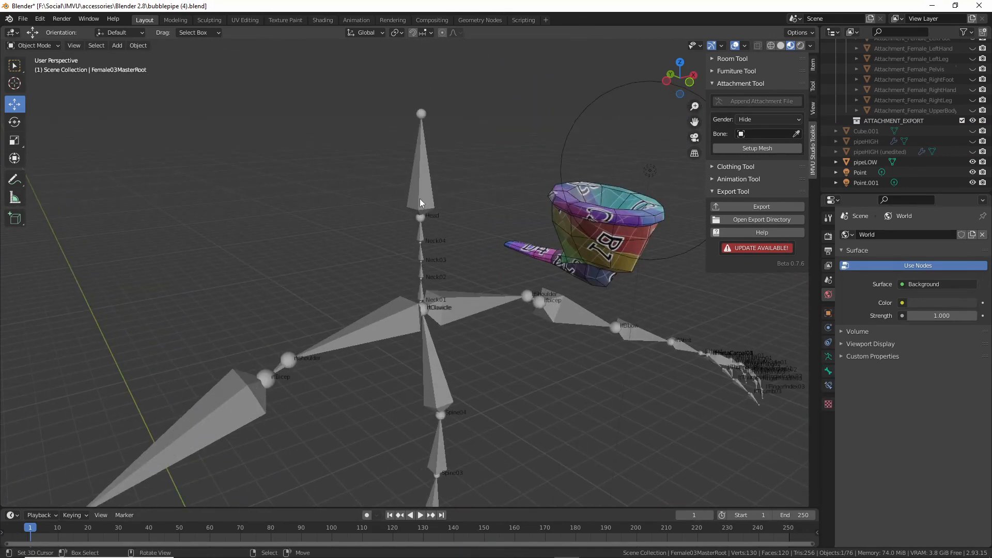
{"action": "left_click", "coordinate": [624, 223]}
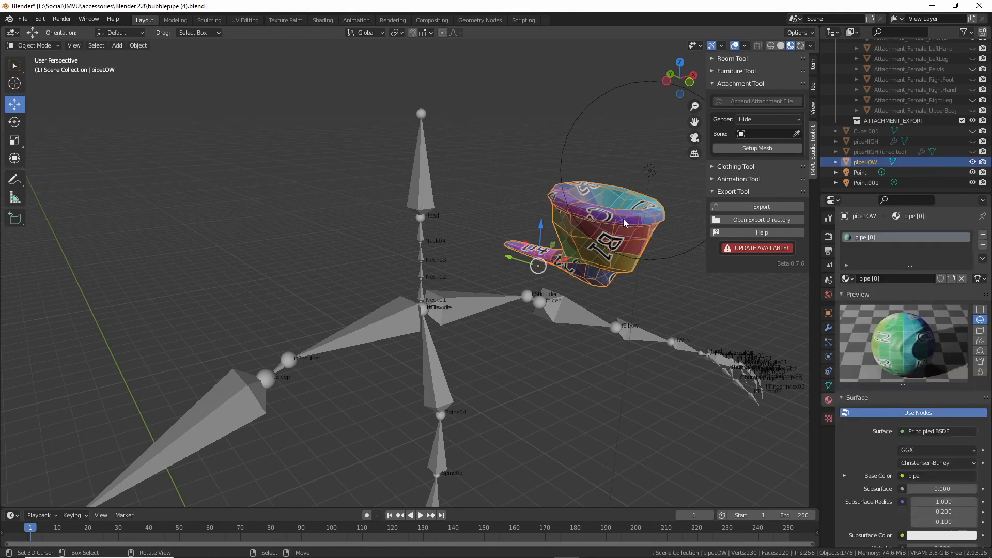
{"action": "middle_click_drag", "start_coordinate": [495, 231], "coordinate": [449, 230]}
{"action": "left_click", "coordinate": [407, 192]}
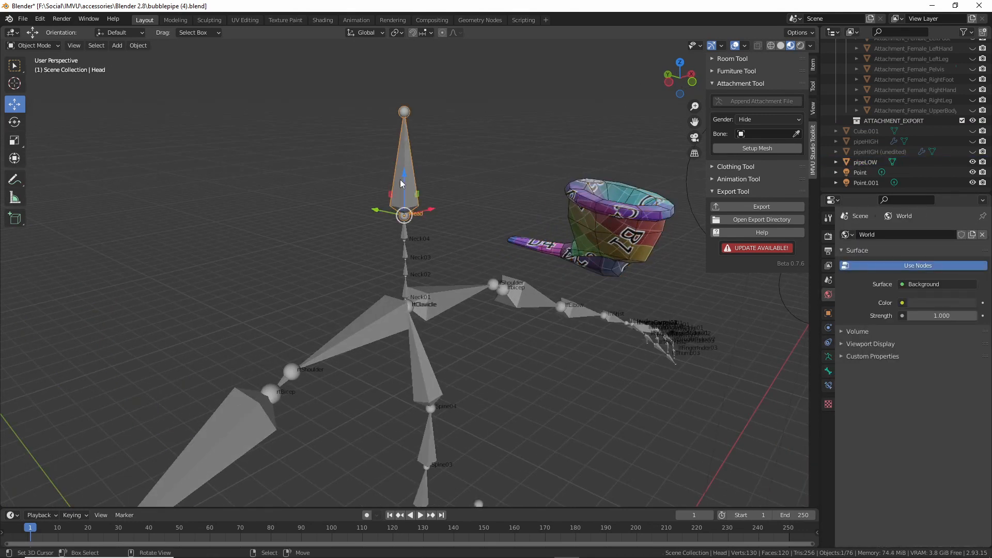
{"action": "left_click", "coordinate": [796, 135]}
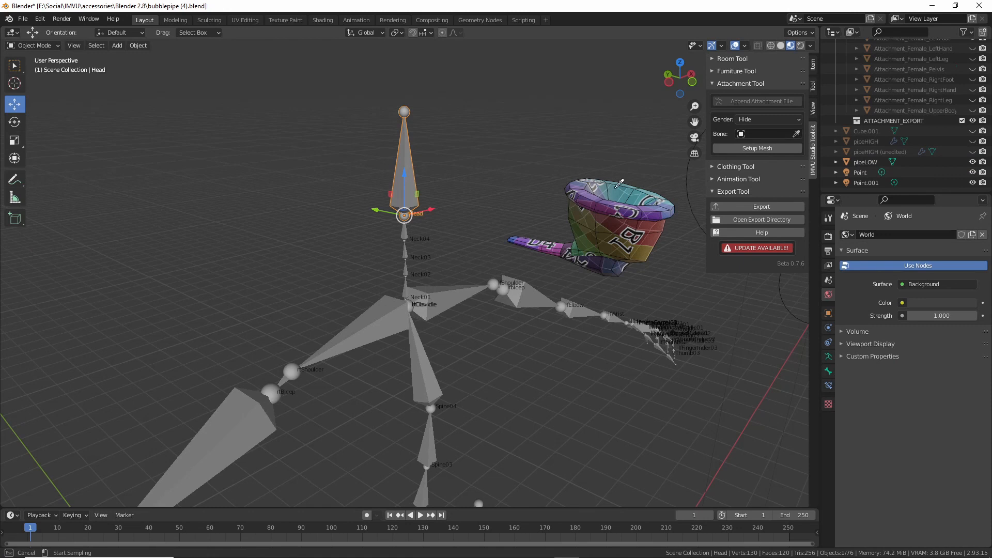
{"action": "left_click", "coordinate": [408, 157]}
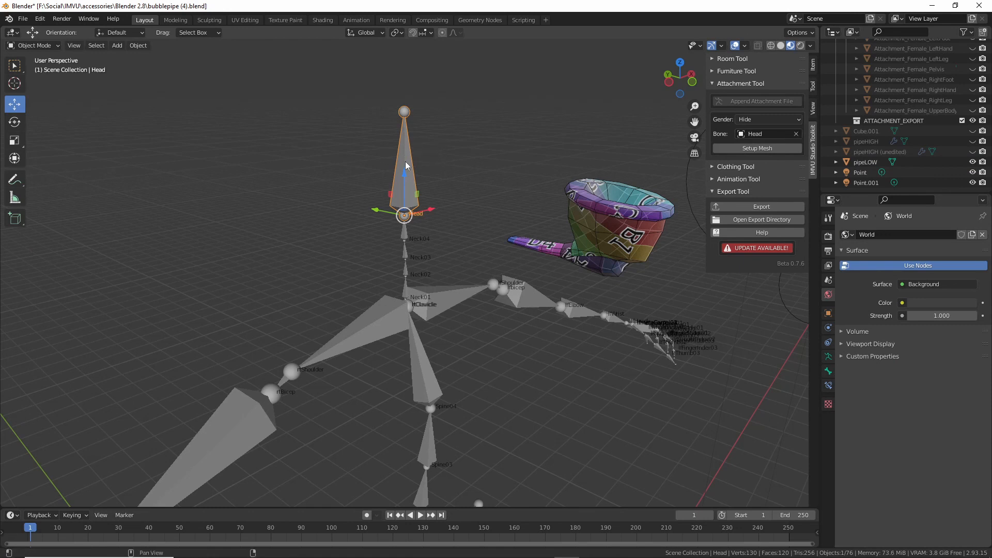
- Select the Female03MasterRoot bone at the skeleton's feet and locate its entry in the Attachment_Skeleton collection
{"action": "middle_click_drag", "start_coordinate": [405, 162], "coordinate": [431, 154]}
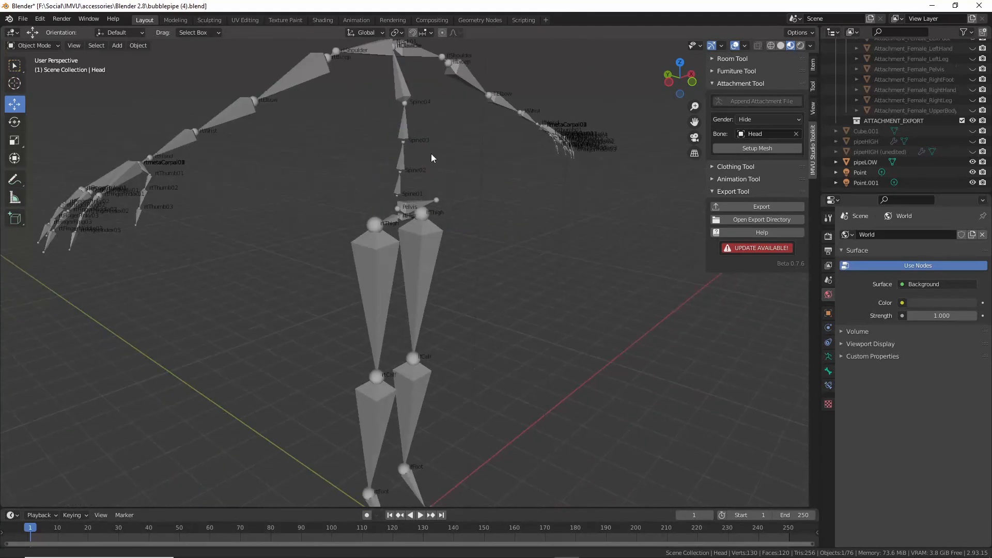
{"action": "middle_click_drag", "start_coordinate": [393, 406], "coordinate": [387, 215], "text": "shift"}
{"action": "left_click", "coordinate": [398, 403]}
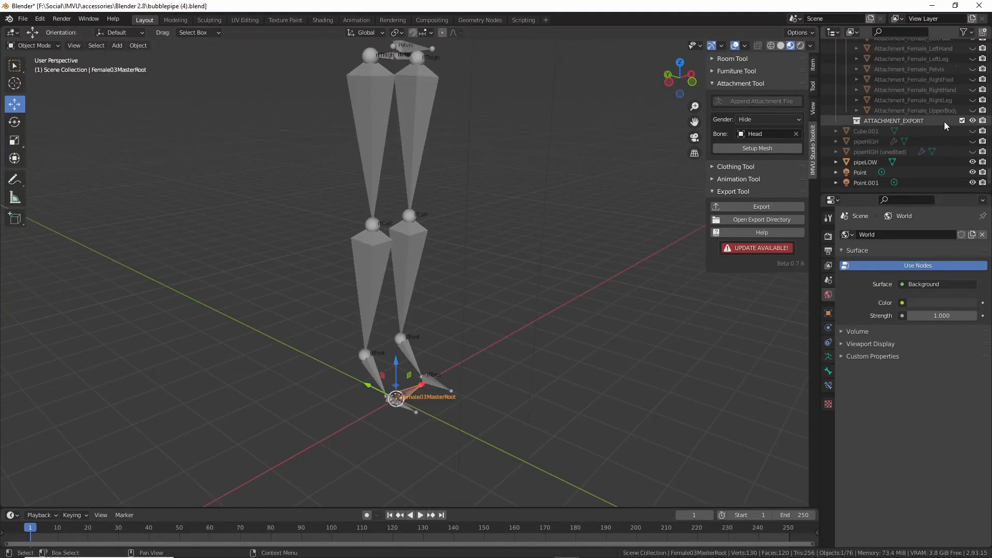
{"action": "scroll", "coordinate": [897, 162], "scroll_direction": "up", "scroll_amount": 10}
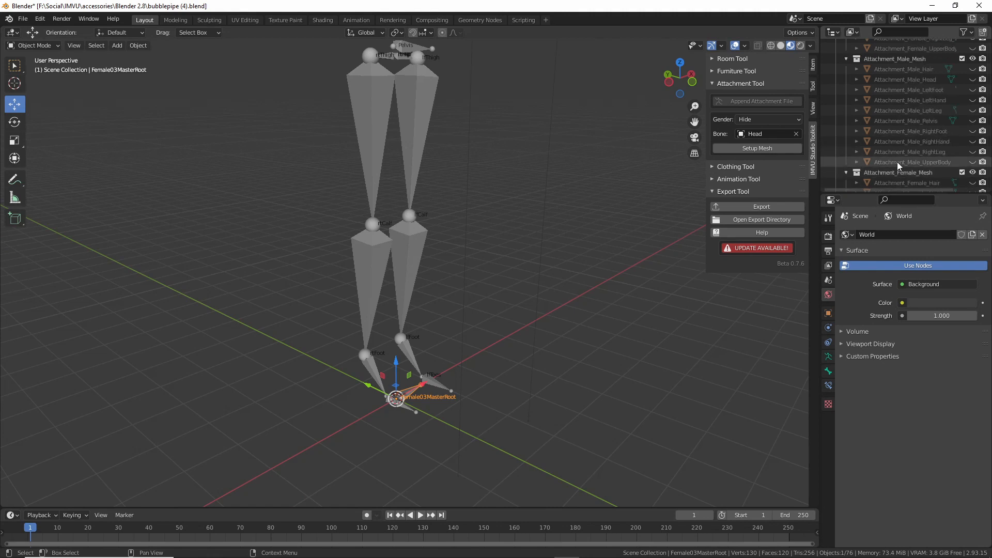
{"action": "scroll", "coordinate": [897, 162], "scroll_direction": "up", "scroll_amount": 15}
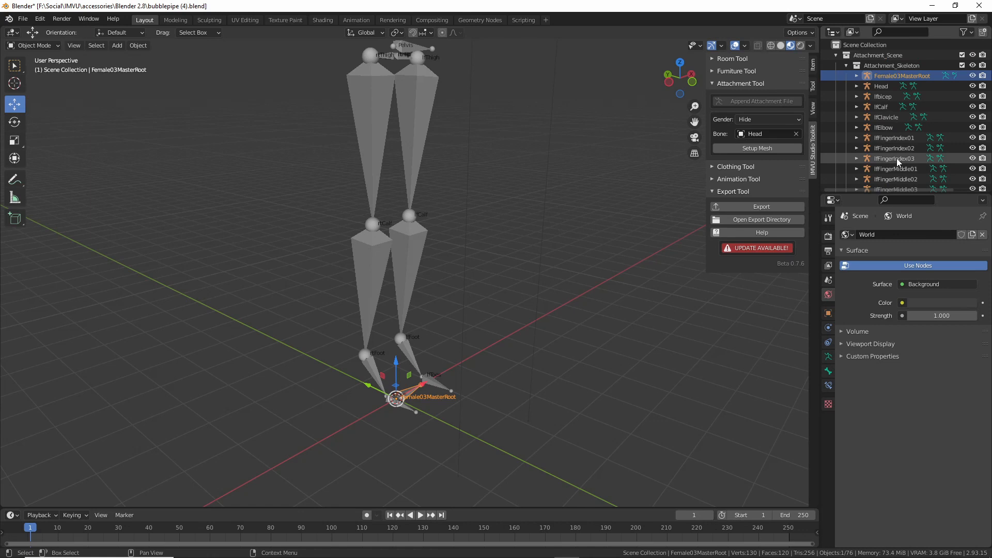
- Select the Head bone at the top of the attachment skeleton
{"action": "middle_click_drag", "start_coordinate": [469, 173], "coordinate": [481, 391], "text": "shift"}
{"action": "middle_click_drag", "start_coordinate": [426, 148], "coordinate": [444, 319], "text": "shift"}
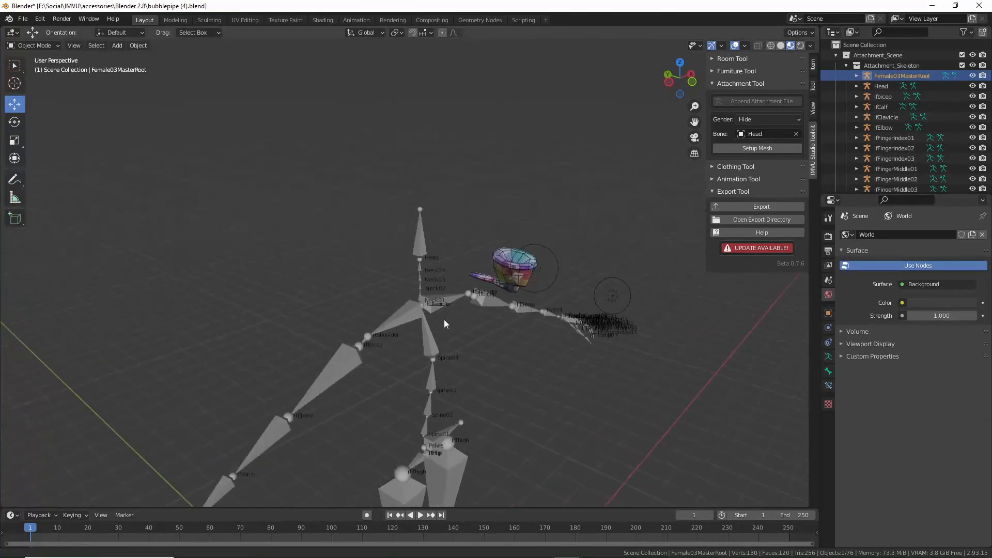
{"action": "scroll", "coordinate": [444, 319], "scroll_direction": "up", "scroll_amount": 2}
{"action": "left_click", "coordinate": [426, 207]}
{"action": "scroll", "coordinate": [460, 321], "scroll_direction": "up", "scroll_amount": 2}
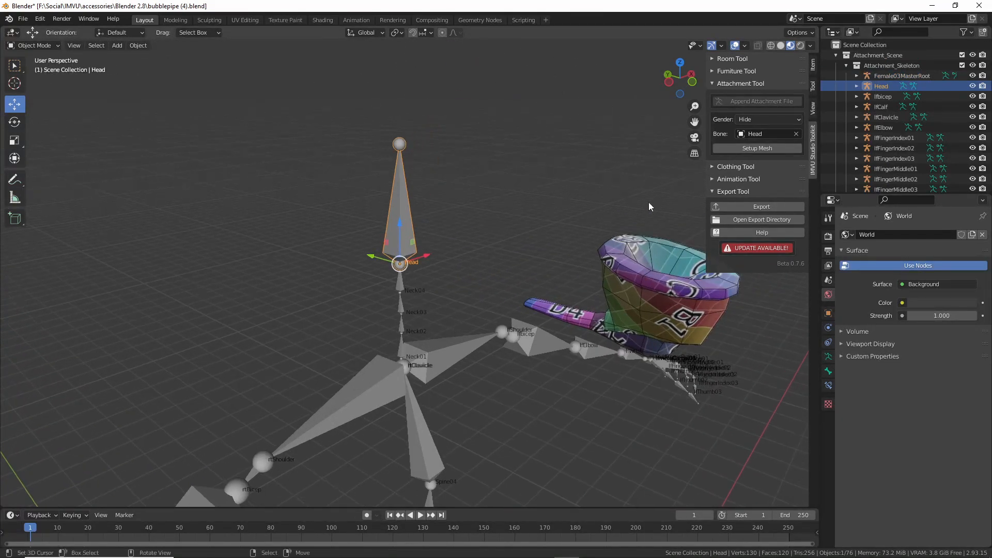
- Clear the attachment's bone setting, set the gender to Male, and sample the Head bone as the attachment's bone again
{"action": "left_click", "coordinate": [796, 135]}
{"action": "left_click", "coordinate": [744, 120]}
{"action": "left_click", "coordinate": [750, 132]}
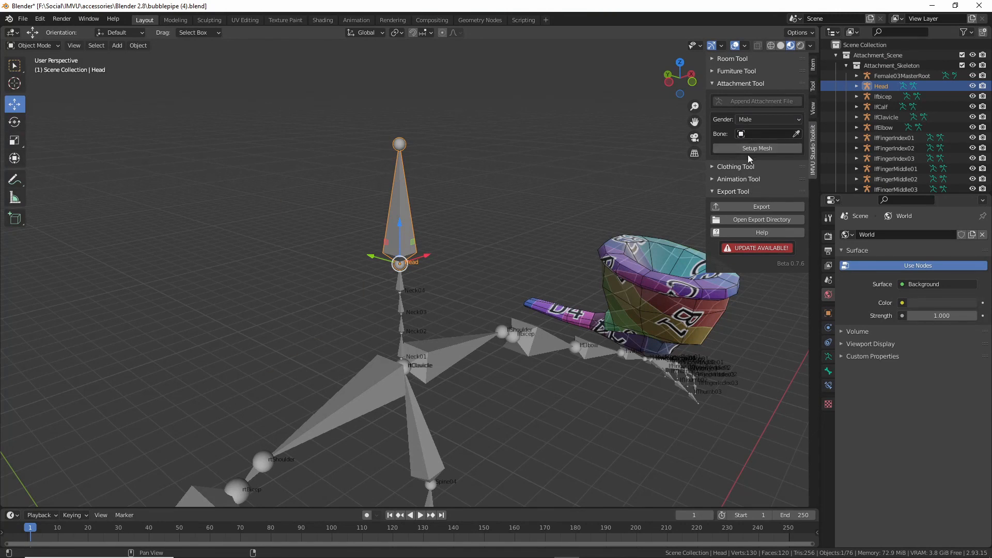
{"action": "left_click", "coordinate": [796, 134]}
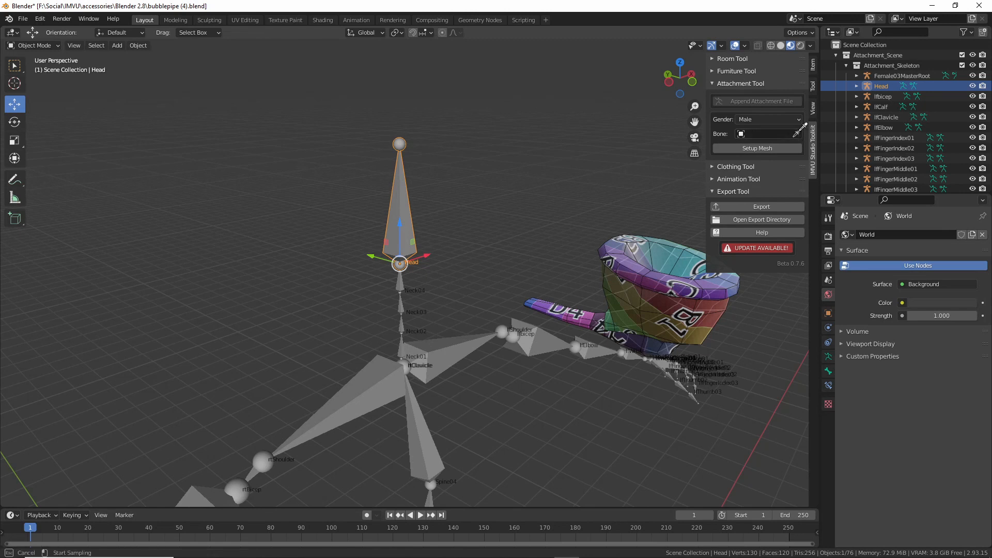
{"action": "left_click", "coordinate": [399, 205]}
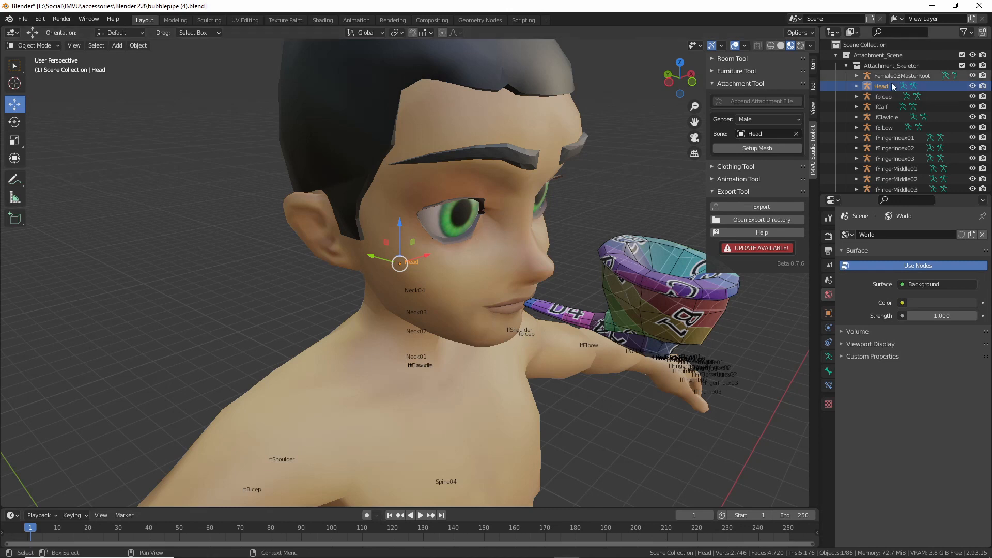
- Hide and unhide the Head bone, and select the ATTACHMENT_EXPORT collection
{"action": "left_click", "coordinate": [972, 86]}
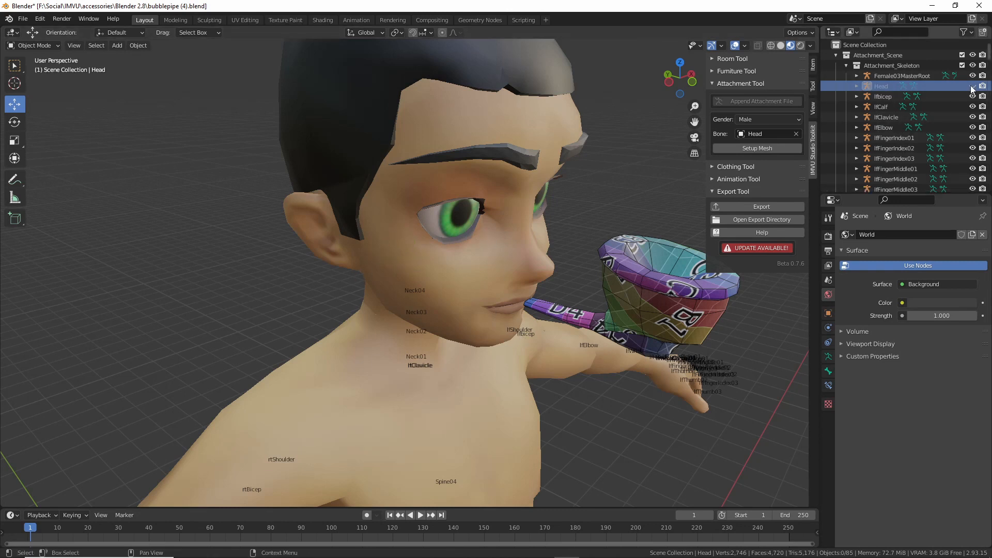
{"action": "left_click", "coordinate": [972, 85]}
{"action": "scroll", "coordinate": [901, 126], "scroll_direction": "down", "scroll_amount": 10}
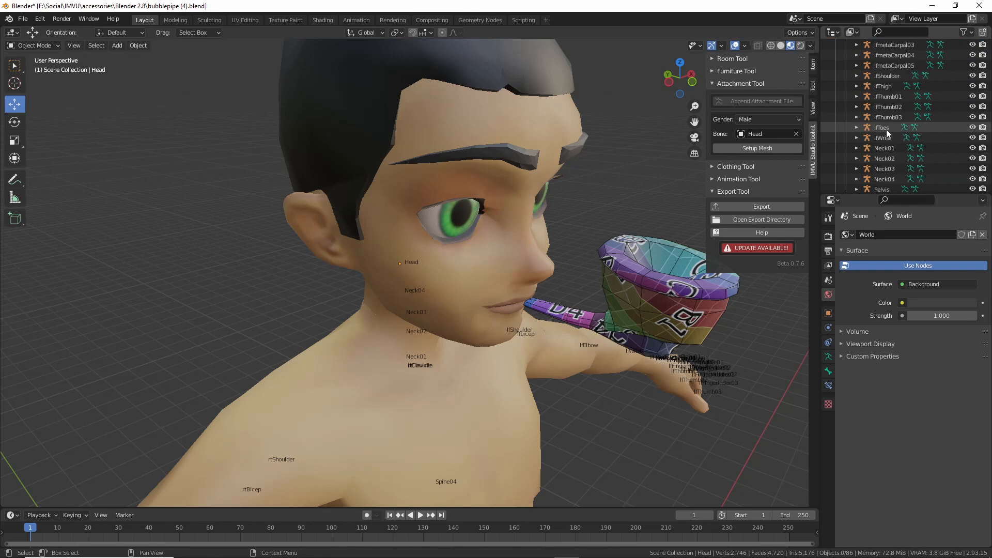
{"action": "scroll", "coordinate": [885, 130], "scroll_direction": "down", "scroll_amount": 15}
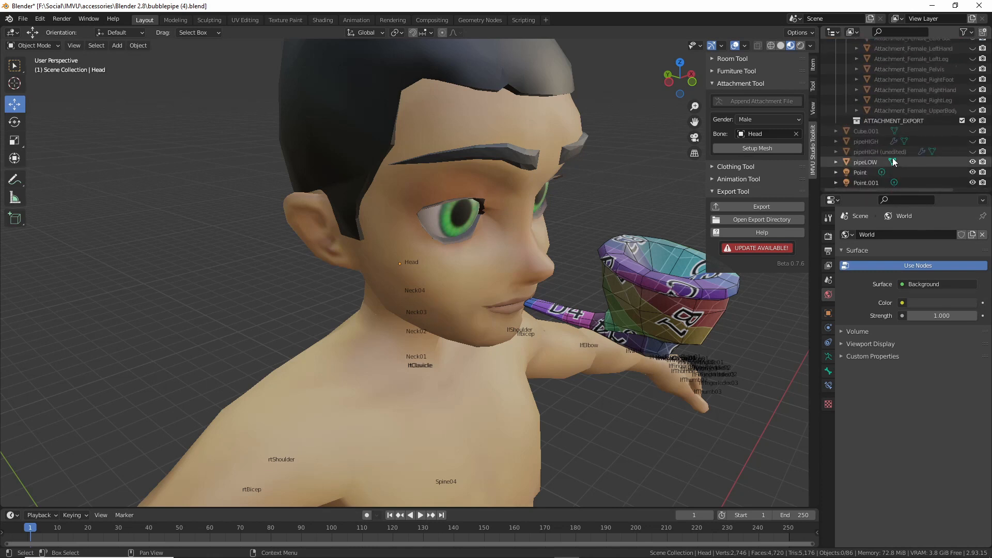
{"action": "left_click", "coordinate": [874, 122]}
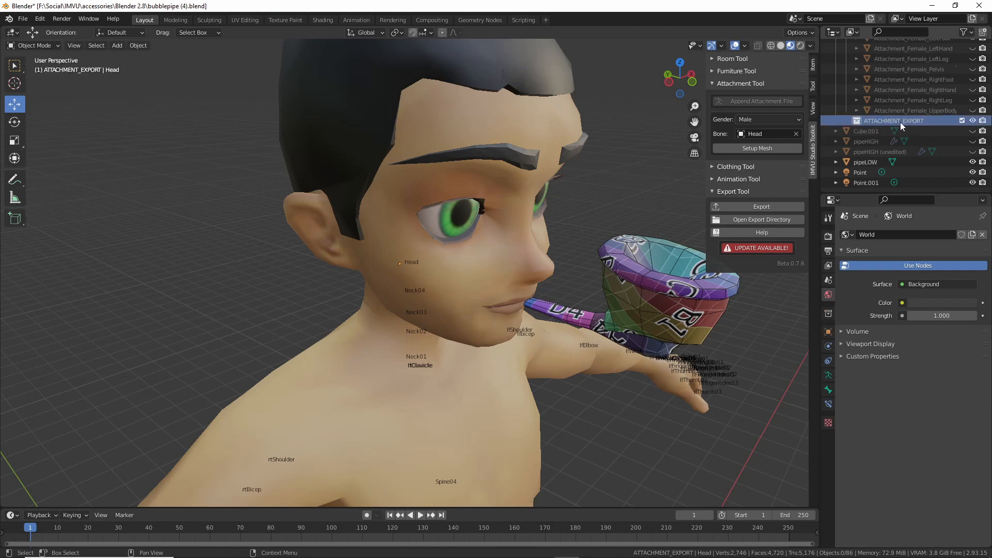
- Select the Female03MasterRoot bone at the avatar's feet and try to move it
{"action": "scroll", "coordinate": [615, 369], "scroll_direction": "down", "scroll_amount": 5}
{"action": "middle_click_drag", "start_coordinate": [538, 422], "coordinate": [452, 188], "text": "shift"}
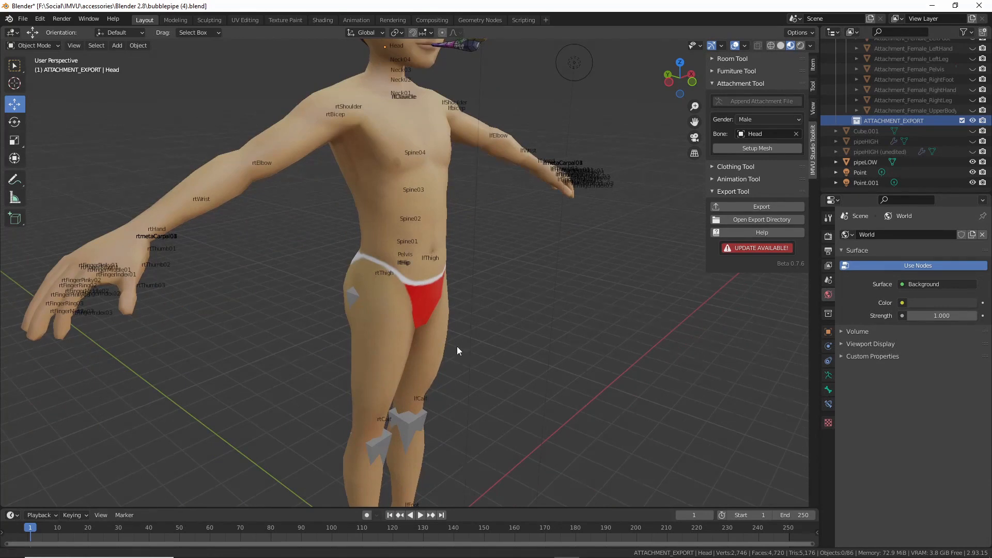
{"action": "middle_click_drag", "start_coordinate": [456, 346], "coordinate": [463, 393]}
{"action": "left_click", "coordinate": [429, 395]}
{"action": "left_click", "coordinate": [425, 395]}
{"action": "scroll", "coordinate": [460, 395], "scroll_direction": "up", "scroll_amount": 2}
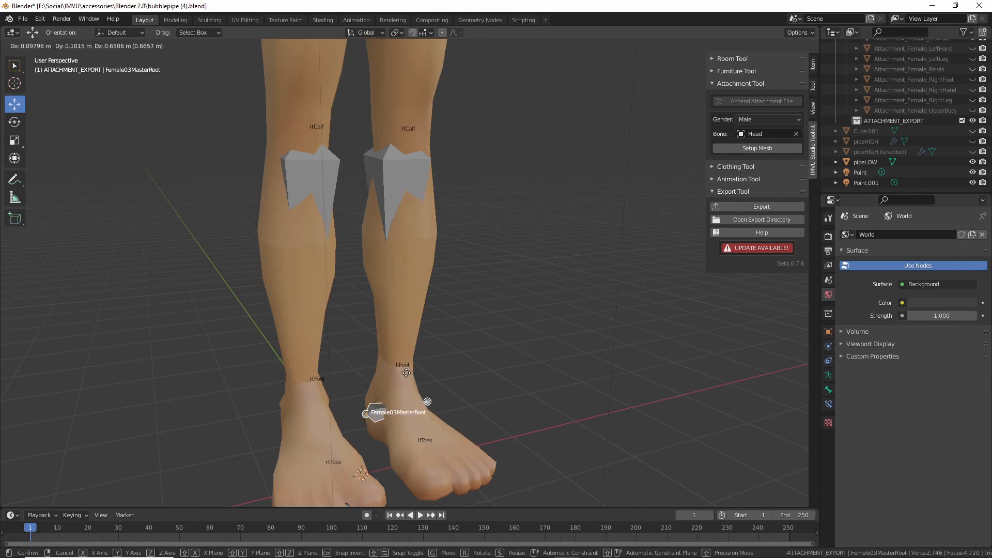
{"action": "scroll", "coordinate": [412, 414], "scroll_direction": "down", "scroll_amount": 5}
{"action": "middle_click_drag", "start_coordinate": [405, 178], "coordinate": [368, 328], "text": "shift"}
{"action": "scroll", "coordinate": [355, 337], "scroll_direction": "up", "scroll_amount": 3}
{"action": "middle_click_drag", "start_coordinate": [354, 241], "coordinate": [373, 321], "text": "shift"}
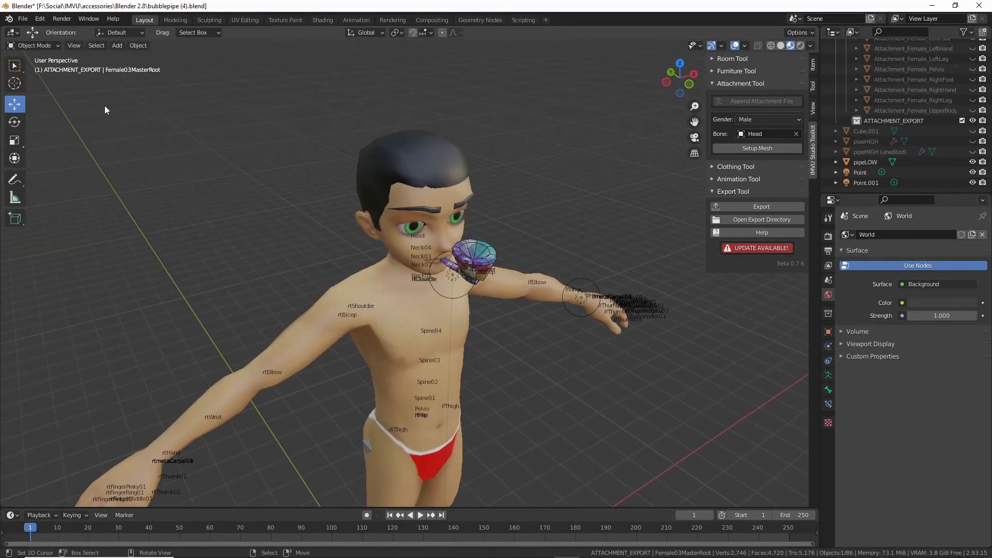
{"action": "left_click", "coordinate": [23, 20]}
{"action": "mouse_move", "coordinate": [35, 31]}
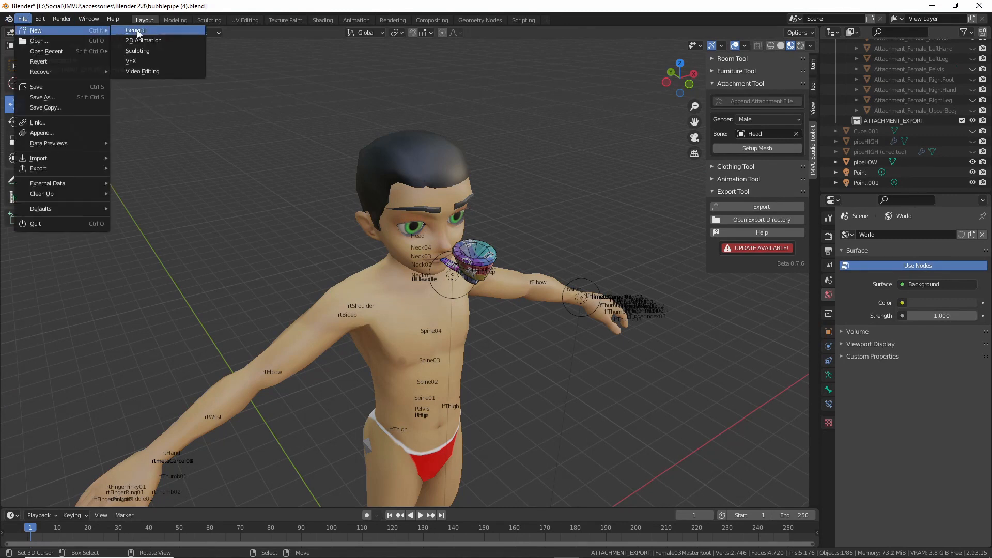
{"action": "left_click", "coordinate": [150, 32]}
{"action": "left_click", "coordinate": [579, 303]}
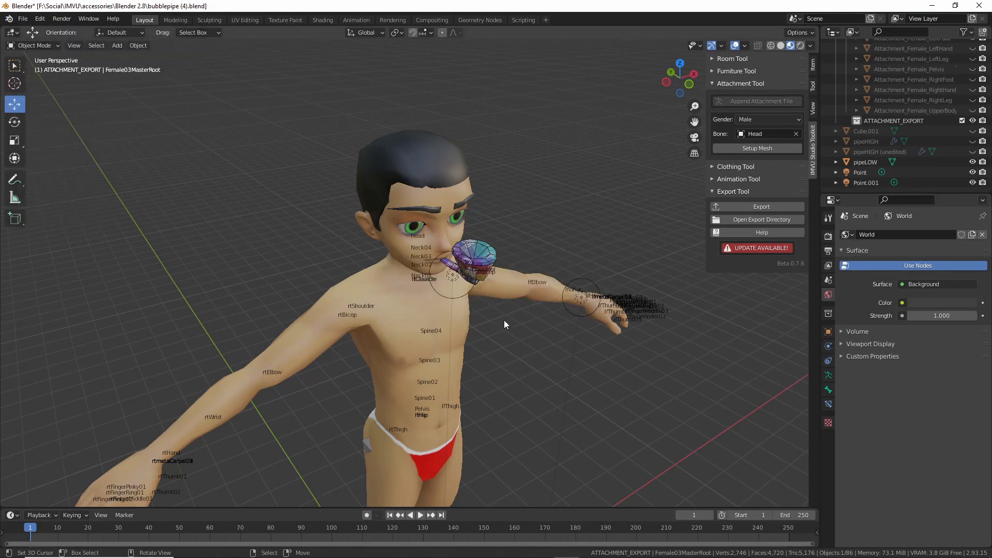
{"action": "scroll", "coordinate": [489, 322], "scroll_direction": "up", "scroll_amount": 3}
- Reopen the most recent file, discarding unsaved changes to bubblepipe (4).blend, and select the pipeLOW mesh at the avatar's mouth
{"action": "left_click", "coordinate": [22, 19]}
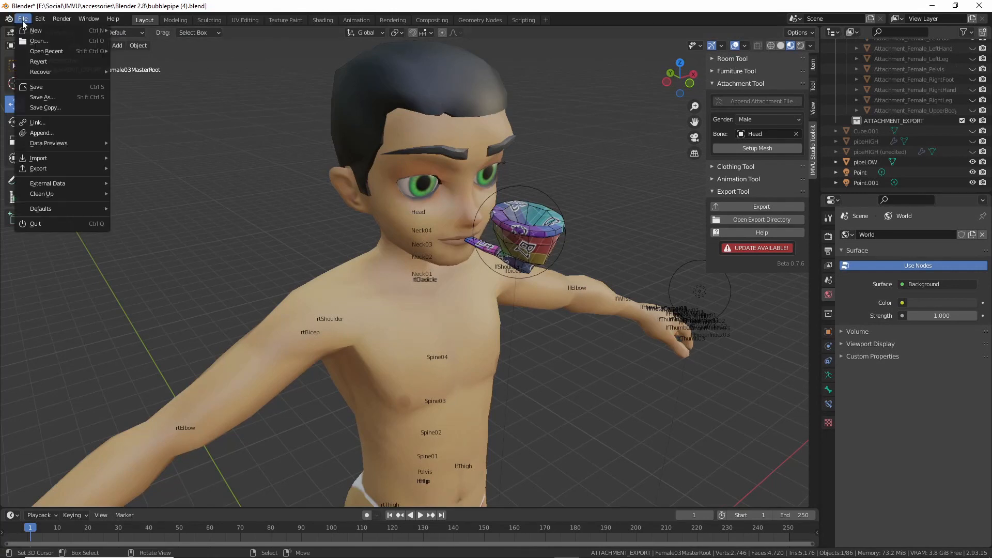
{"action": "mouse_move", "coordinate": [78, 51]}
{"action": "left_click", "coordinate": [152, 51]}
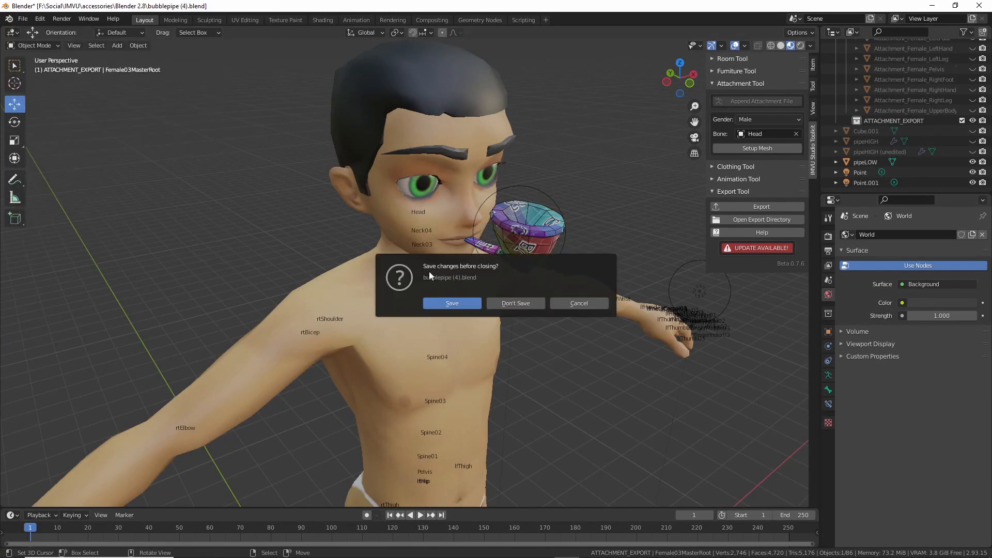
{"action": "left_click", "coordinate": [523, 304]}
{"action": "left_click", "coordinate": [507, 289]}
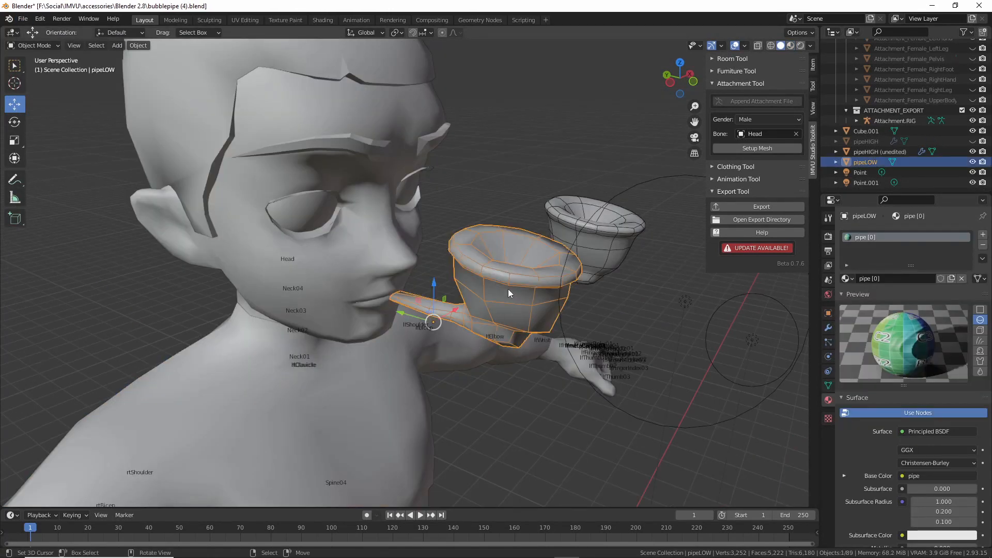
- Display the viewport in Material Preview shading and examine the object properties of pipeLOW
{"action": "middle_click_drag", "start_coordinate": [693, 276], "coordinate": [652, 302]}
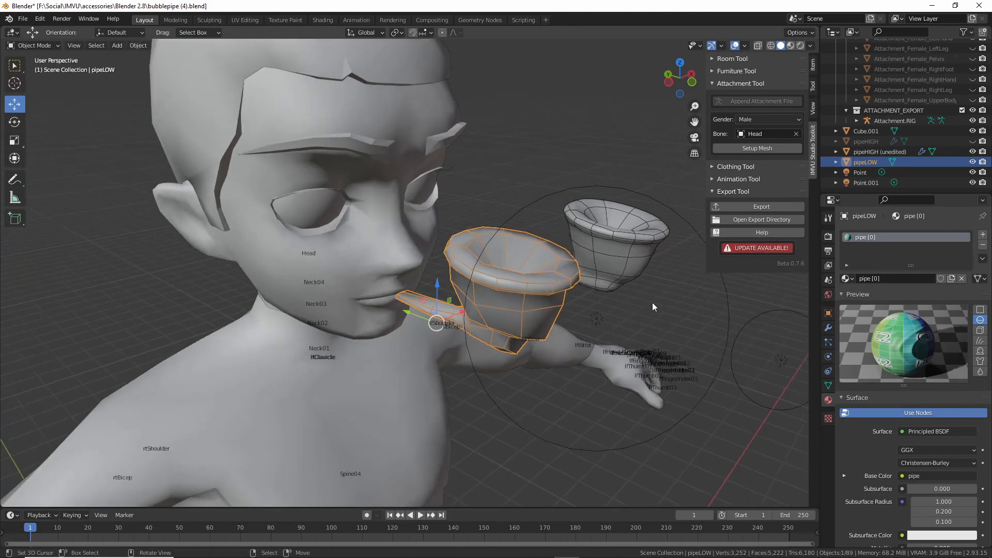
{"action": "left_click", "coordinate": [791, 45]}
{"action": "left_click", "coordinate": [828, 313]}
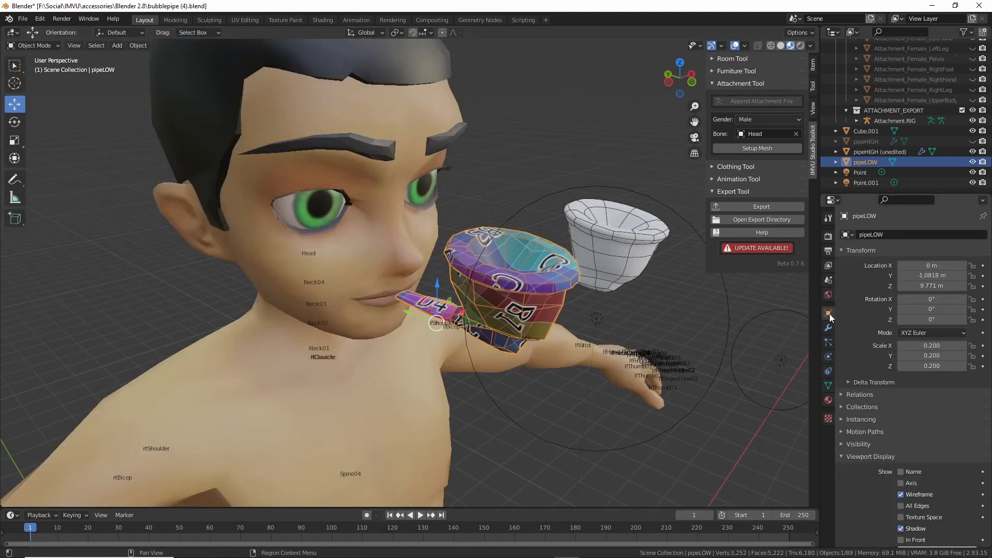
{"action": "left_click", "coordinate": [895, 234]}
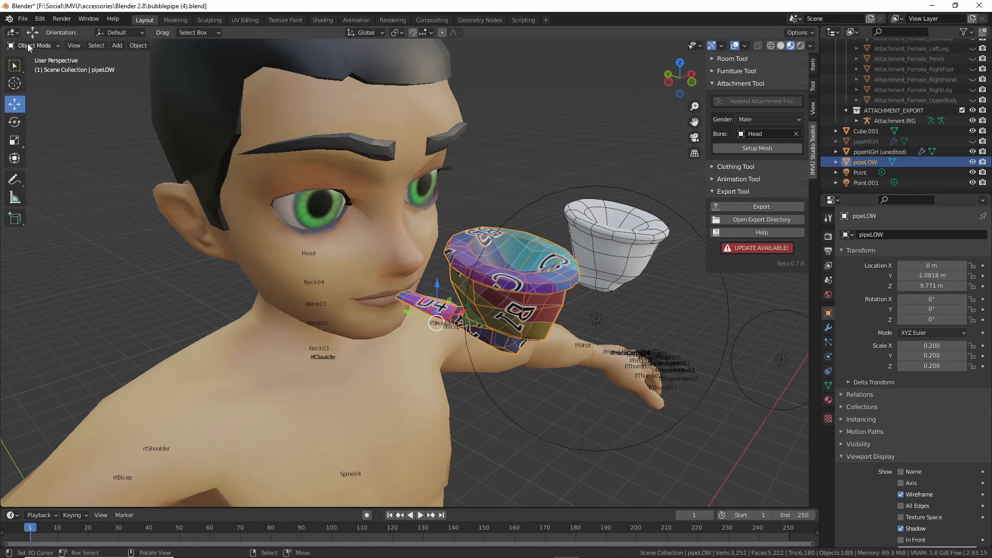
- Create a new General file without saving the current one, and deselect the default cube
{"action": "left_click", "coordinate": [23, 18]}
{"action": "mouse_move", "coordinate": [26, 30]}
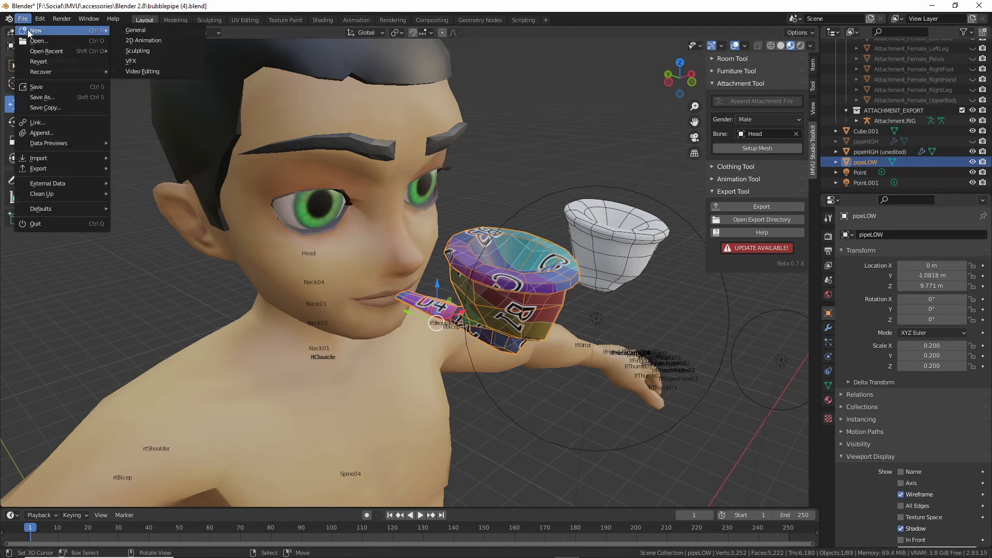
{"action": "left_click", "coordinate": [144, 29]}
{"action": "left_click", "coordinate": [516, 304]}
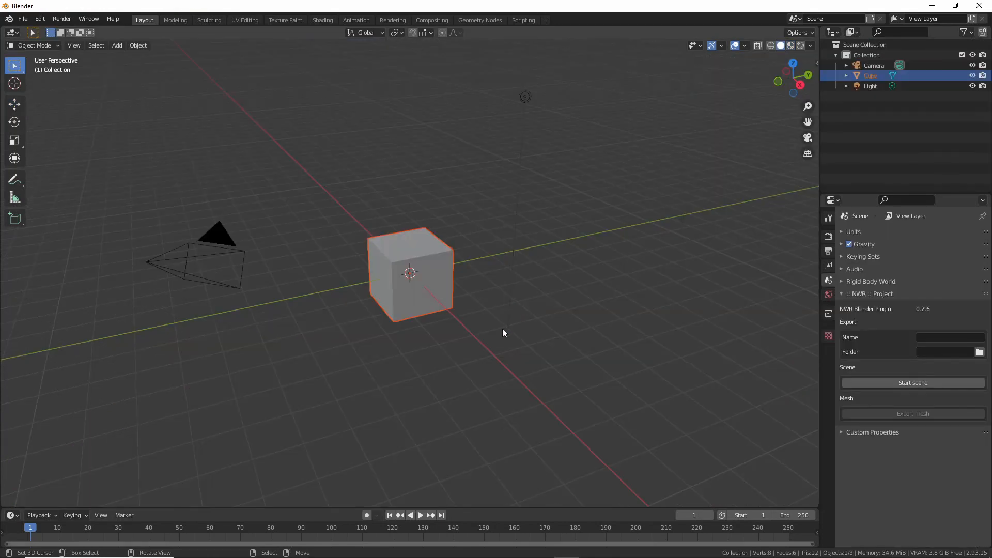
{"action": "left_click", "coordinate": [492, 298]}
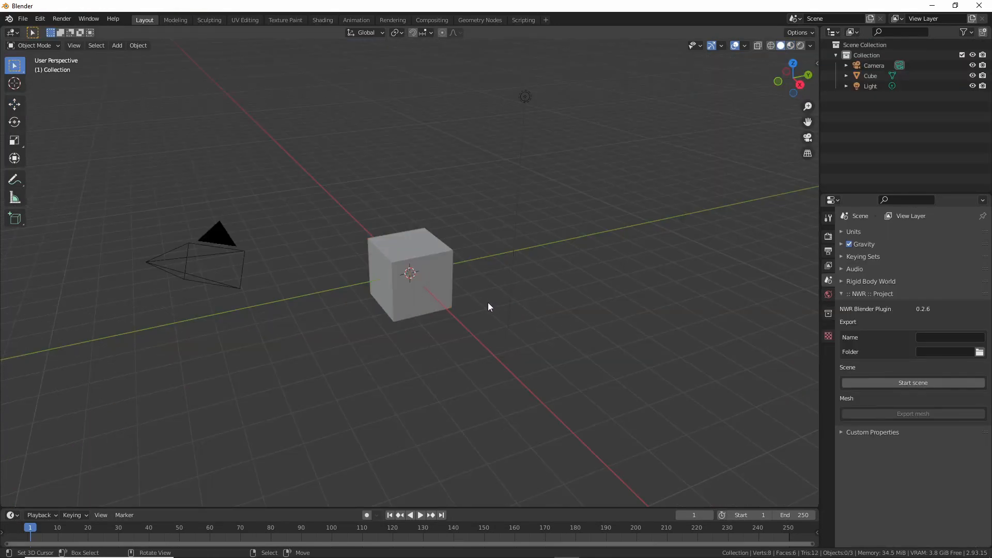
- Append the attachment file with the IMVU Studio Toolkit's Attachment Tool and sample the Head bone as the attachment's bone
{"action": "key", "text": "n"}
{"action": "left_click", "coordinate": [812, 126]}
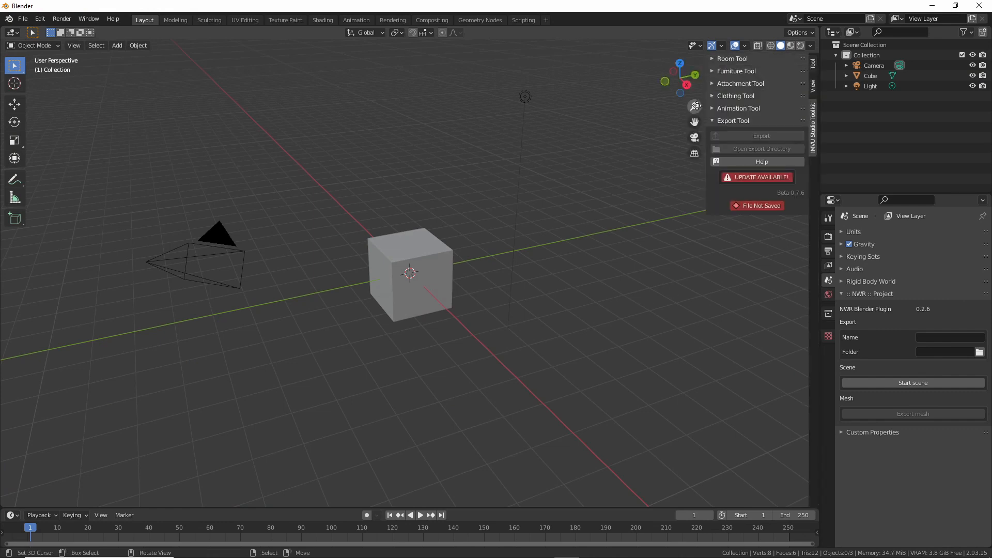
{"action": "left_click", "coordinate": [727, 84]}
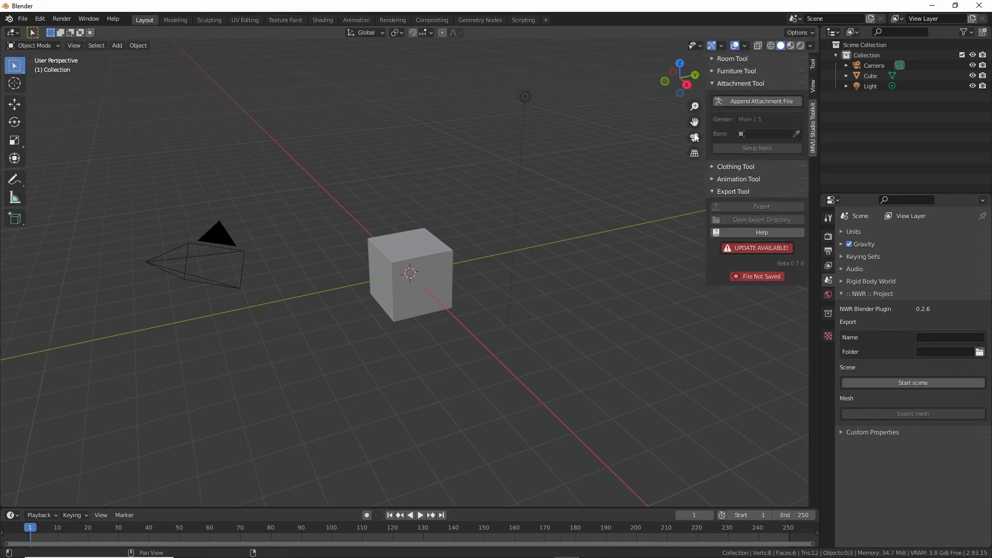
{"action": "left_click", "coordinate": [758, 101]}
{"action": "middle_click_drag", "start_coordinate": [466, 202], "coordinate": [389, 316]}
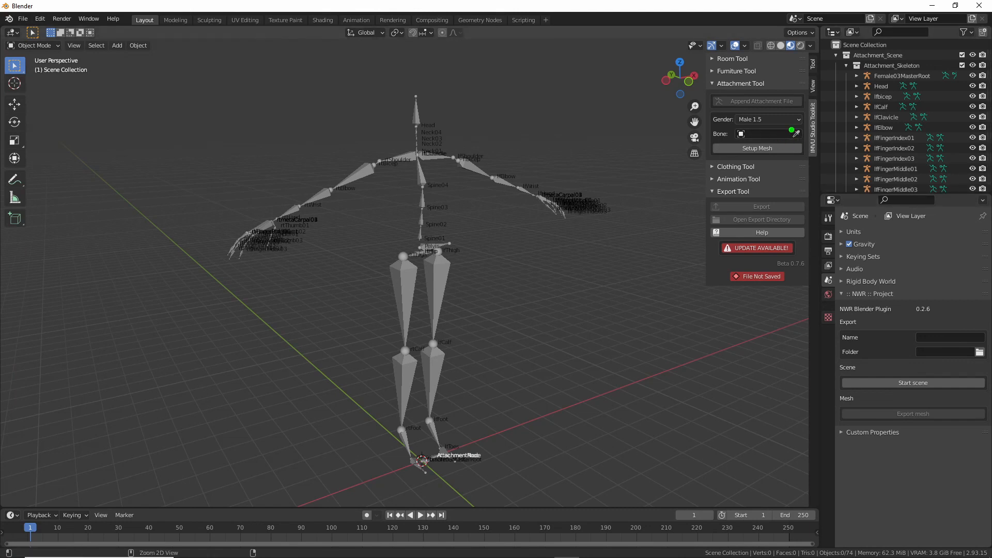
{"action": "left_click", "coordinate": [796, 132]}
{"action": "left_click", "coordinate": [418, 110]}
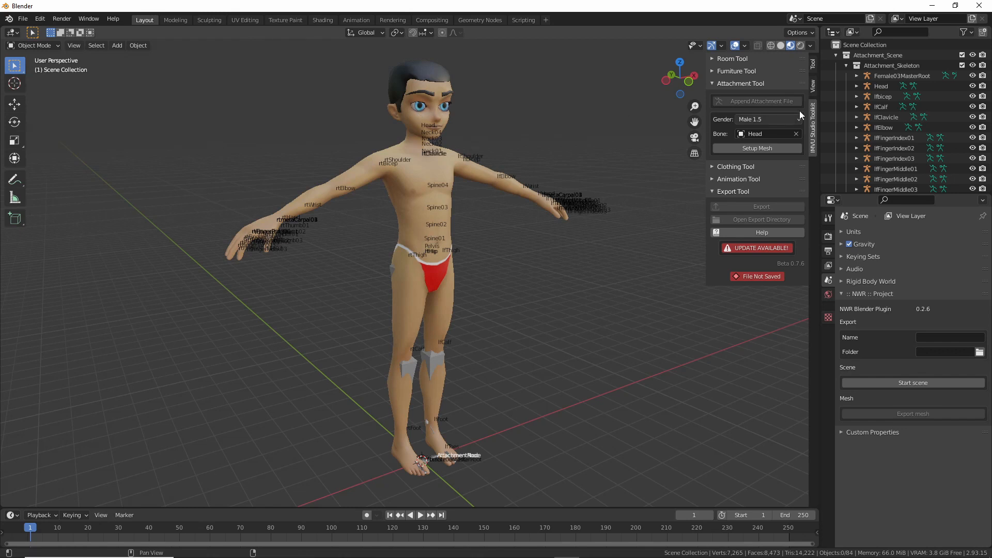
- Select the Attachment.RIG armature in the ATTACHMENT_EXPORT collection
{"action": "scroll", "coordinate": [883, 107], "scroll_direction": "down", "scroll_amount": 20}
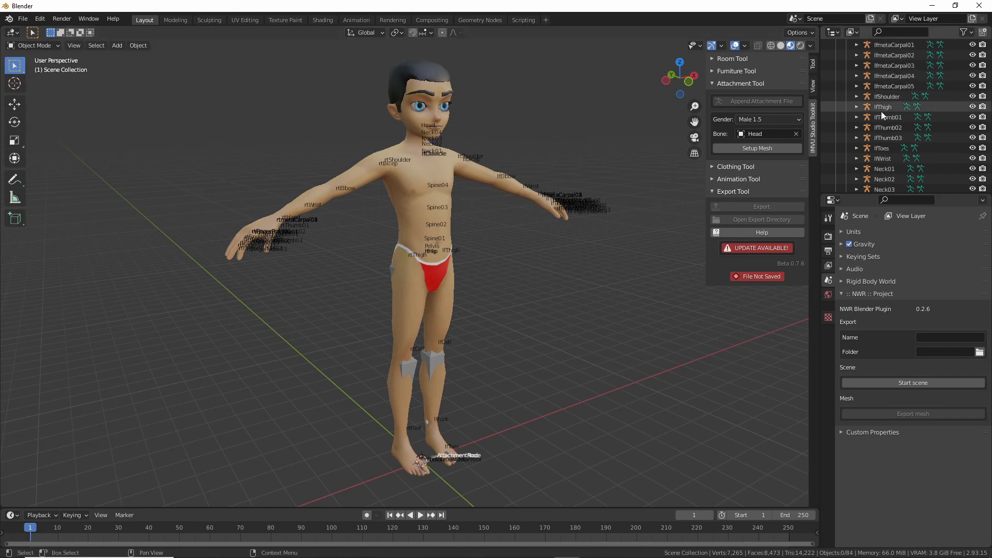
{"action": "scroll", "coordinate": [878, 118], "scroll_direction": "down", "scroll_amount": 6}
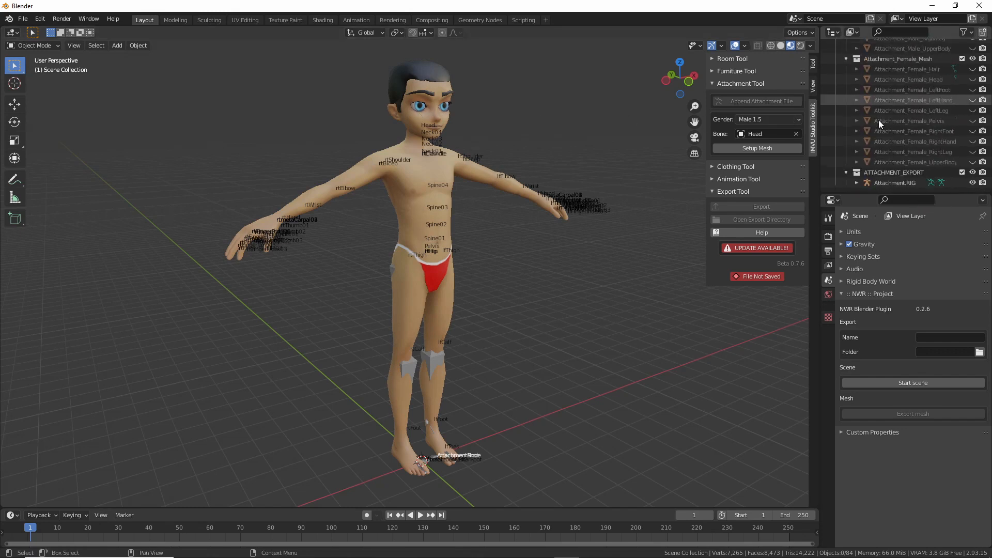
{"action": "left_click", "coordinate": [885, 182]}
{"action": "key", "text": "ctrl+2"}
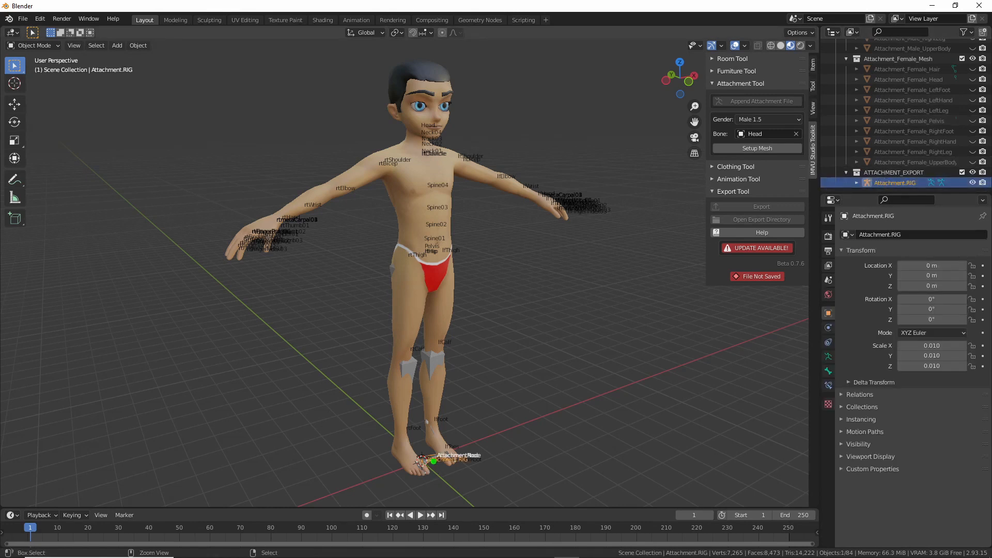
{"action": "mouse_move", "coordinate": [416, 439]}
{"action": "left_mouse_down"}
{"action": "mouse_move", "coordinate": [454, 427]}
{"action": "mouse_move", "coordinate": [427, 434]}
{"action": "left_mouse_up"}
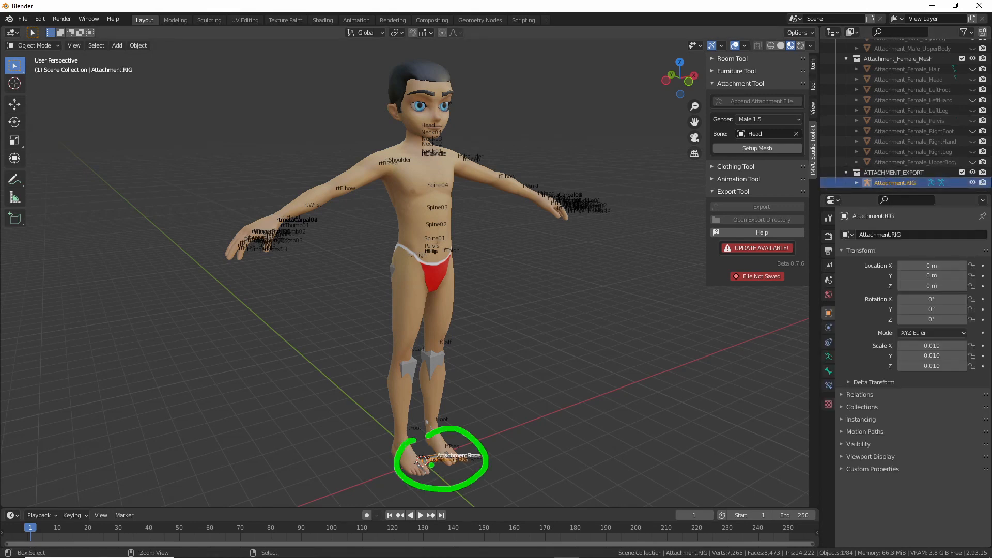
{"action": "mouse_move", "coordinate": [400, 92]}
{"action": "left_mouse_down"}
{"action": "mouse_move", "coordinate": [389, 107]}
{"action": "mouse_move", "coordinate": [410, 131]}
{"action": "left_mouse_up"}
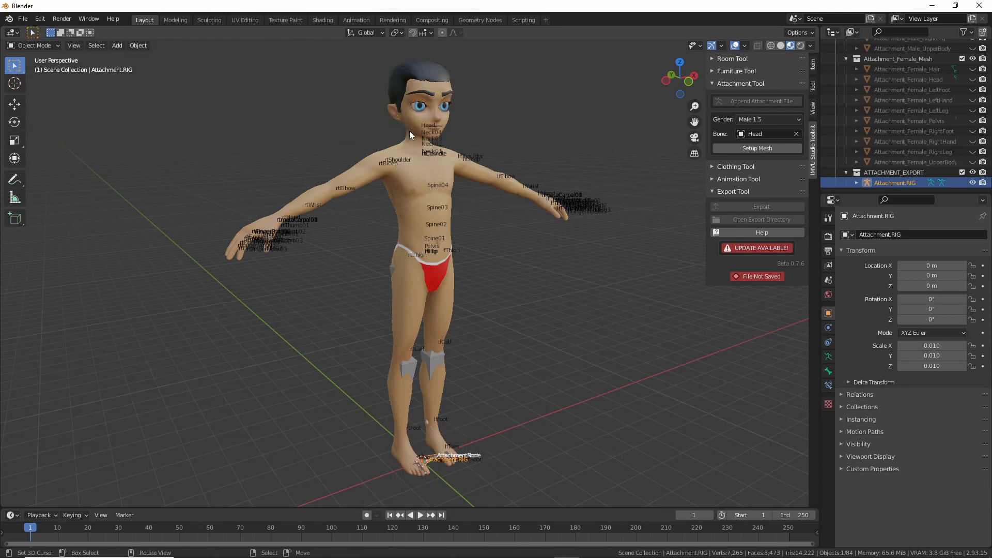
- Inspect the avatar's head around the Head bone and open the IMVU Studio Toolkit's available update
{"action": "middle_click_drag", "start_coordinate": [409, 131], "coordinate": [446, 293]}
{"action": "scroll", "coordinate": [464, 159], "scroll_direction": "up", "scroll_amount": 2}
{"action": "scroll", "coordinate": [445, 292], "scroll_direction": "up", "scroll_amount": 3}
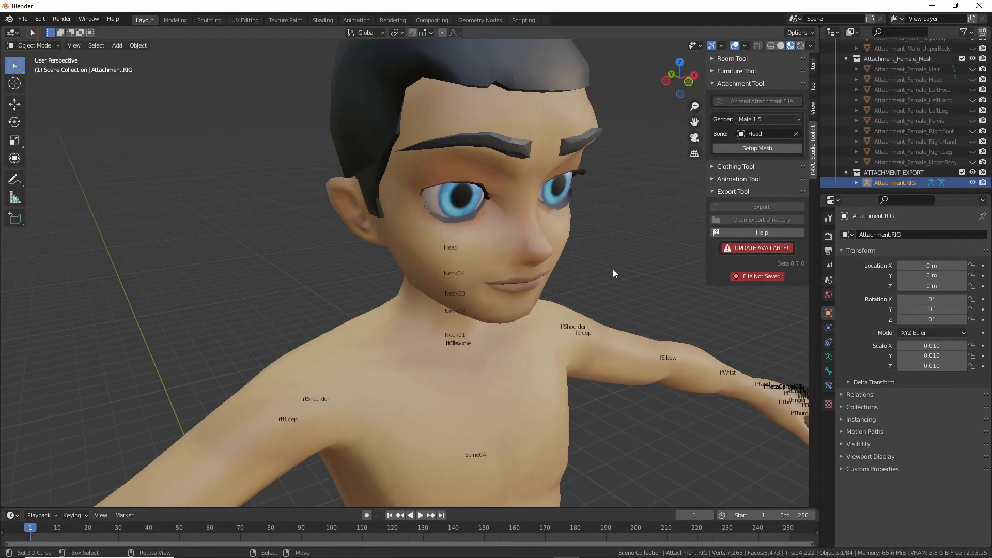
{"action": "scroll", "coordinate": [565, 268], "scroll_direction": "down", "scroll_amount": 5}
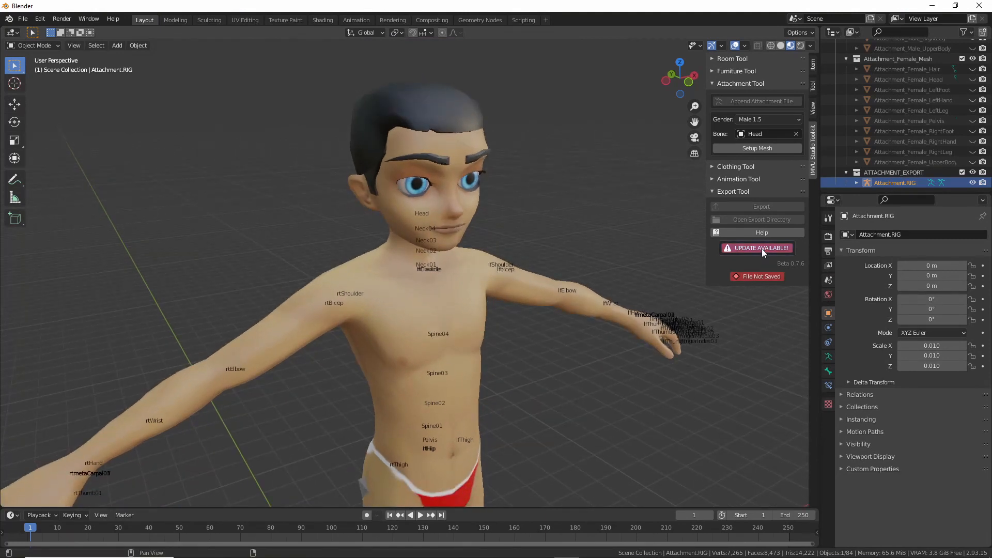
{"action": "left_click", "coordinate": [761, 249]}
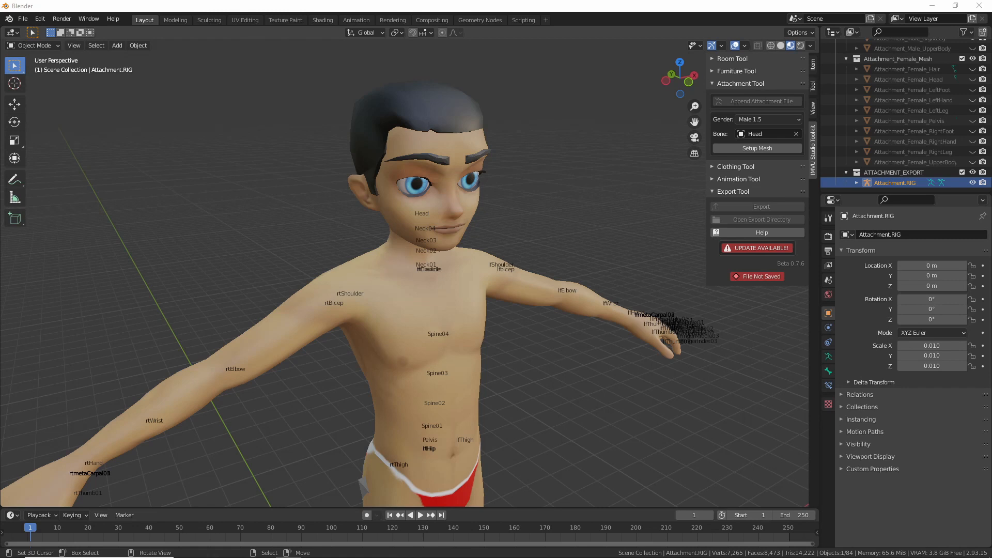
{"action": "key", "text": "ctrl+2"}
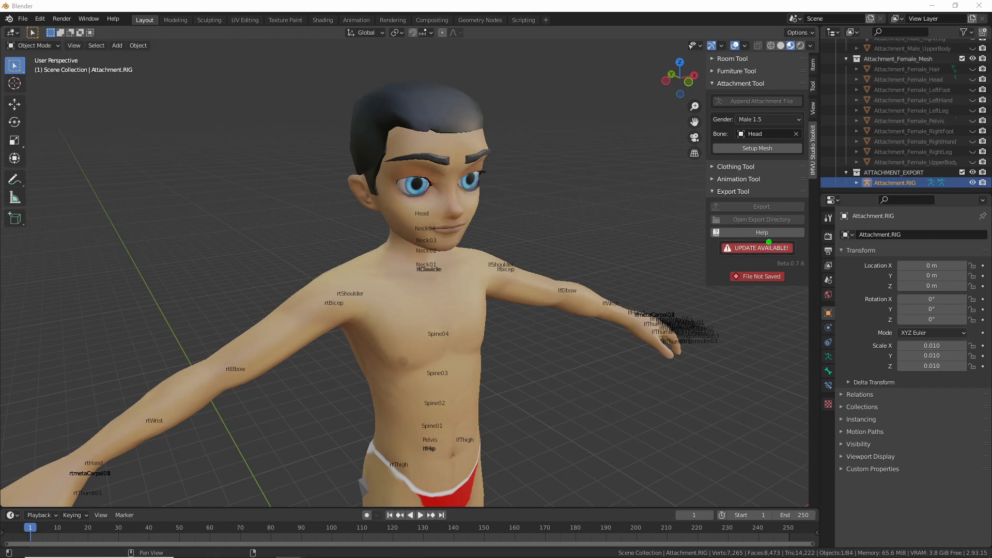
{"action": "mouse_move", "coordinate": [751, 236]}
{"action": "left_mouse_down"}
{"action": "mouse_move", "coordinate": [782, 255]}
{"action": "mouse_move", "coordinate": [759, 234]}
{"action": "left_mouse_up"}
{"action": "key", "text": "Escape"}
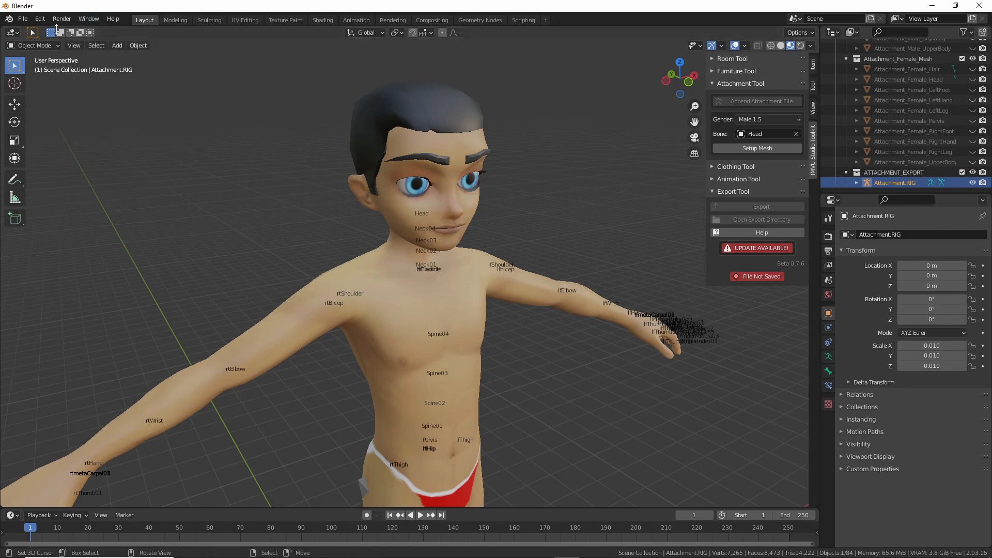
- Create a new General file without saving the changes to the untitled one
{"action": "left_click", "coordinate": [23, 19]}
{"action": "mouse_move", "coordinate": [41, 35]}
{"action": "left_click", "coordinate": [140, 34]}
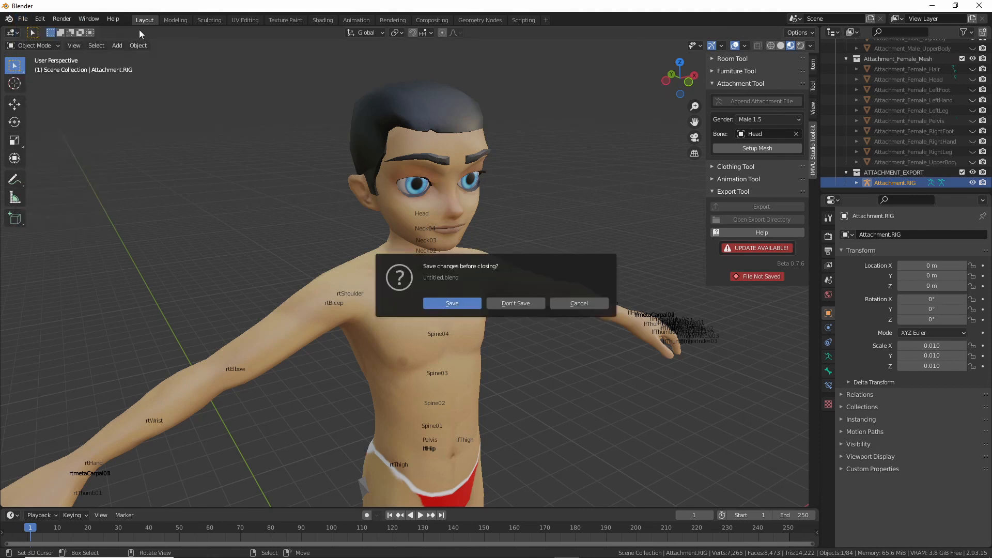
{"action": "left_click", "coordinate": [523, 302]}
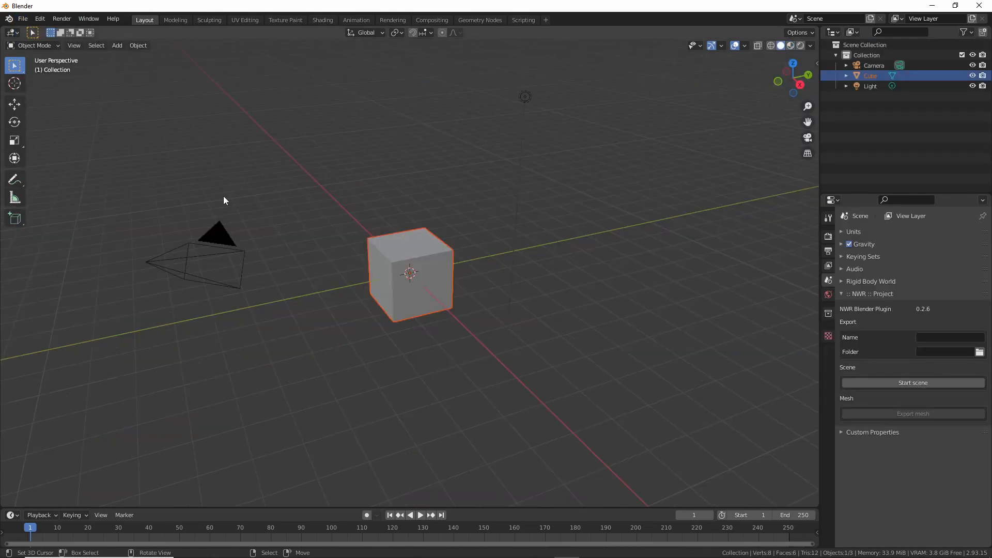
- Install the add-on IMVU-Studio-Toolkit-Blender2.9LTS-0.7.7.zip from the Downloads folder through the Preferences
{"action": "left_click", "coordinate": [24, 20]}
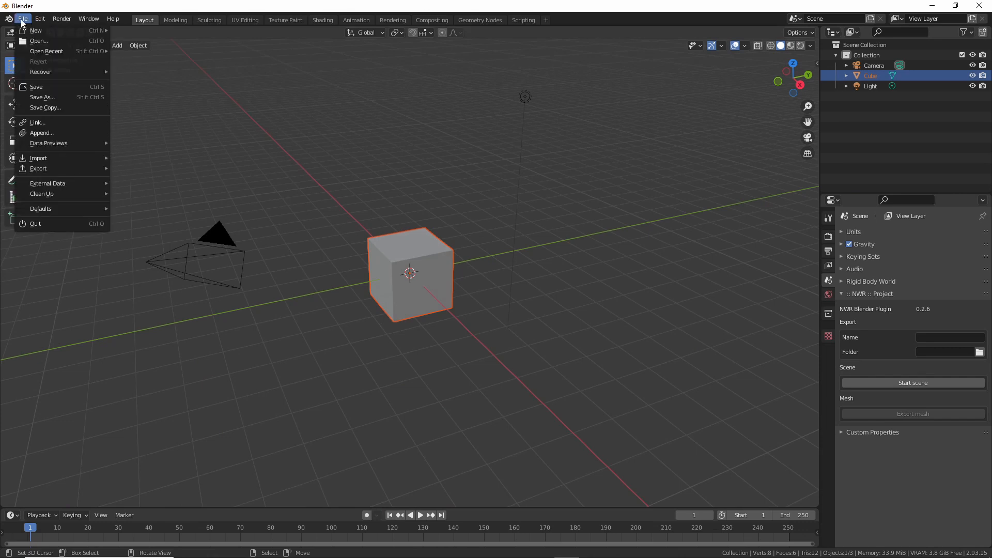
{"action": "mouse_move", "coordinate": [39, 21]}
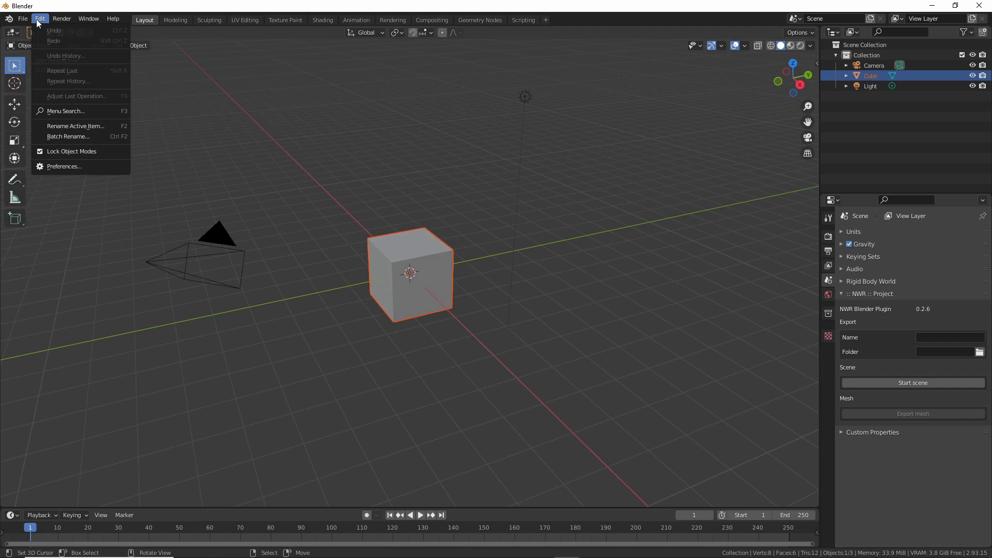
{"action": "left_click", "coordinate": [56, 167]}
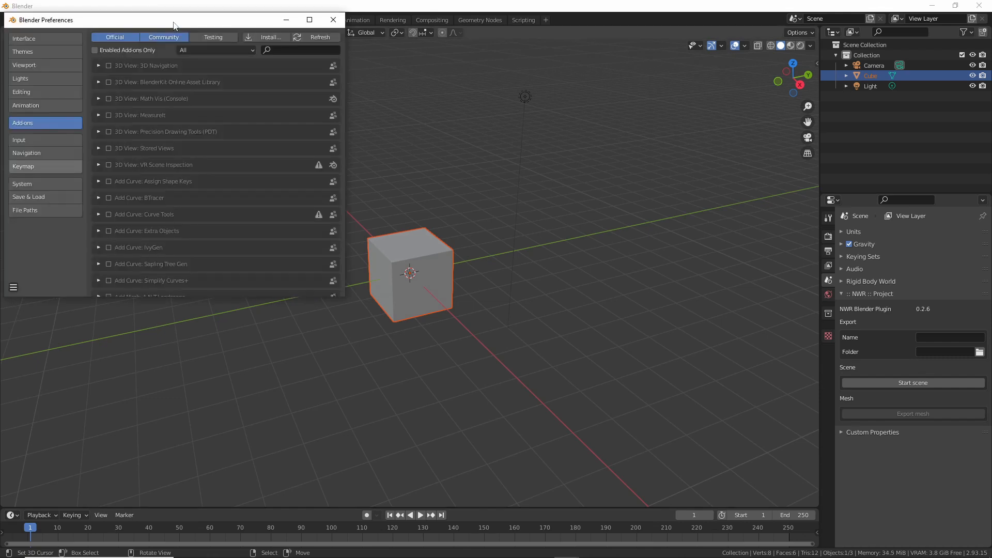
{"action": "left_click_drag", "start_coordinate": [174, 26], "coordinate": [326, 145]}
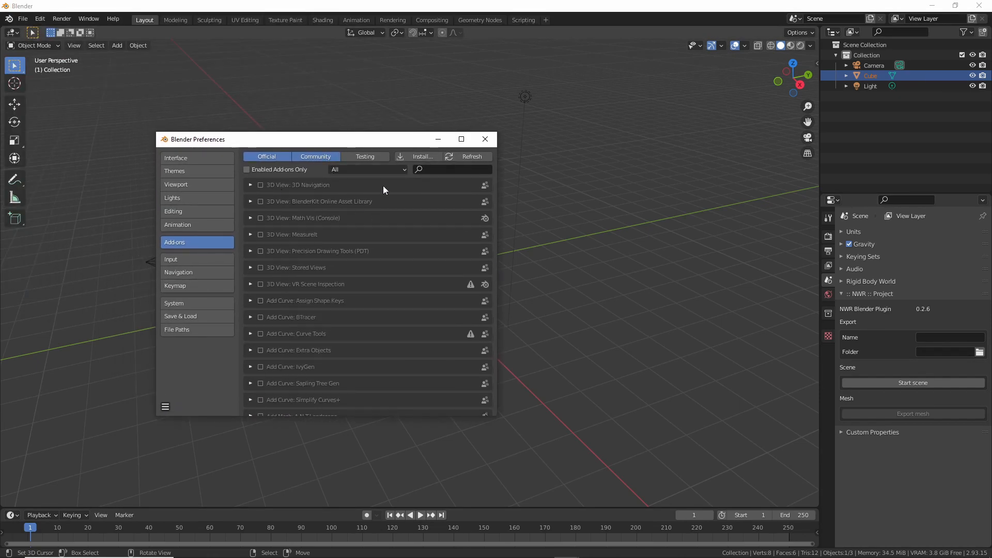
{"action": "left_click", "coordinate": [417, 156]}
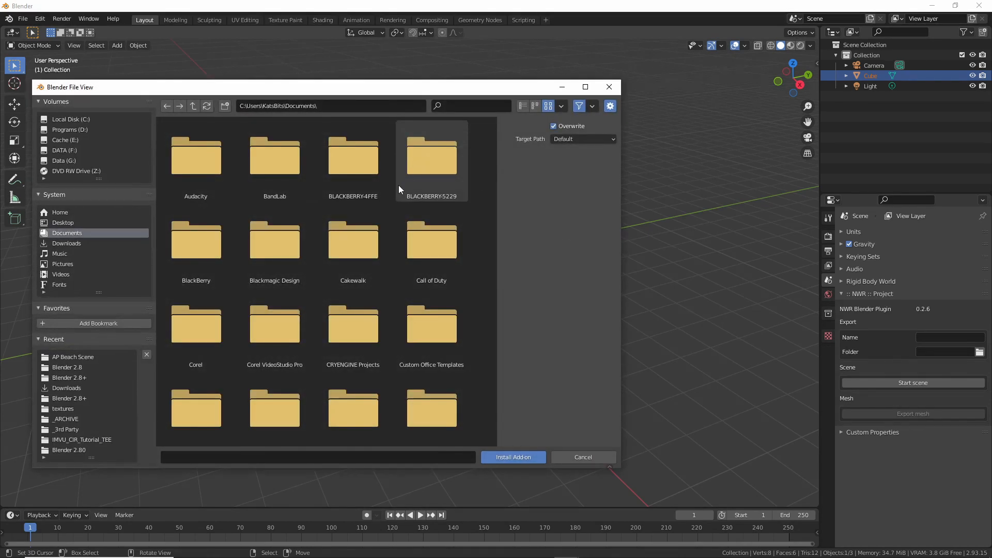
{"action": "left_click", "coordinate": [63, 243]}
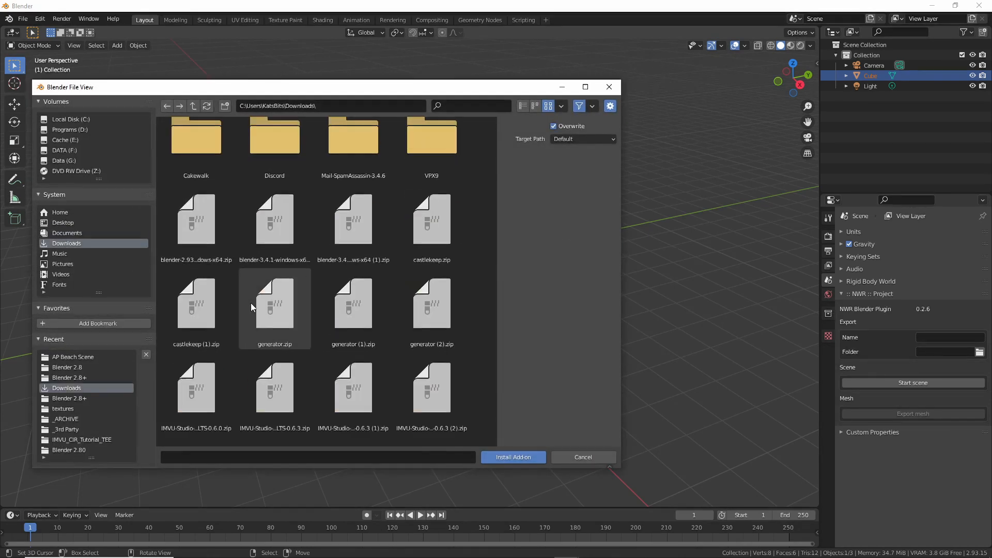
{"action": "scroll", "coordinate": [250, 303], "scroll_direction": "down", "scroll_amount": 5}
{"action": "left_click", "coordinate": [523, 106]}
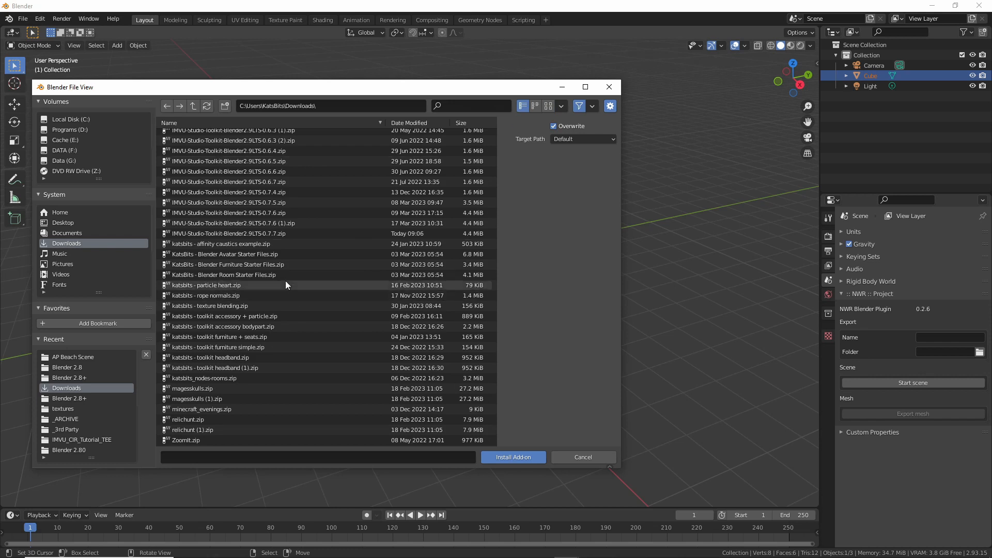
{"action": "scroll", "coordinate": [274, 331], "scroll_direction": "up", "scroll_amount": 5}
{"action": "left_click", "coordinate": [234, 358]}
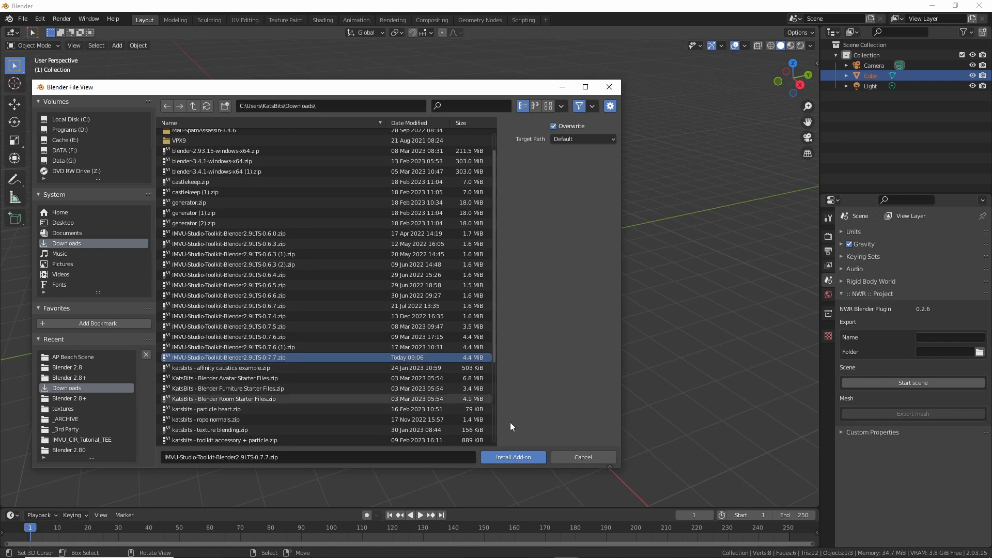
{"action": "left_click", "coordinate": [514, 457]}
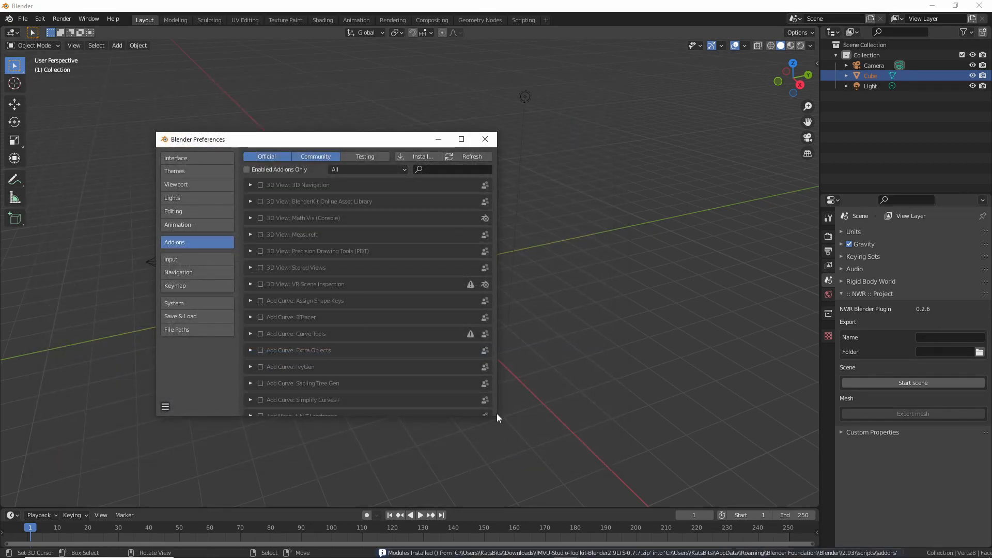
- Search the add-ons for "imvu", check the IMVU Studio Toolkit's version details, and close the Preferences
{"action": "left_click", "coordinate": [442, 170]}
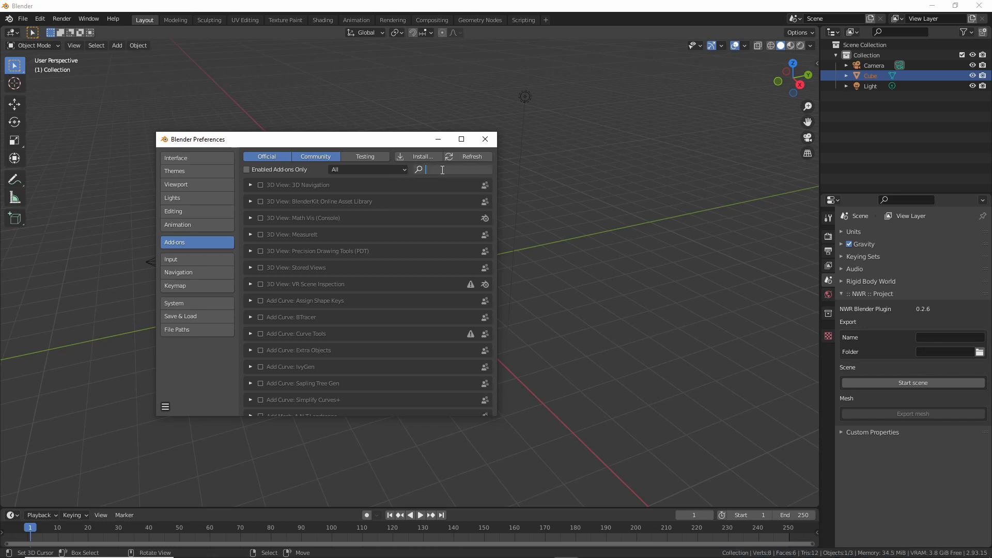
{"action": "type", "text": "imvu"}
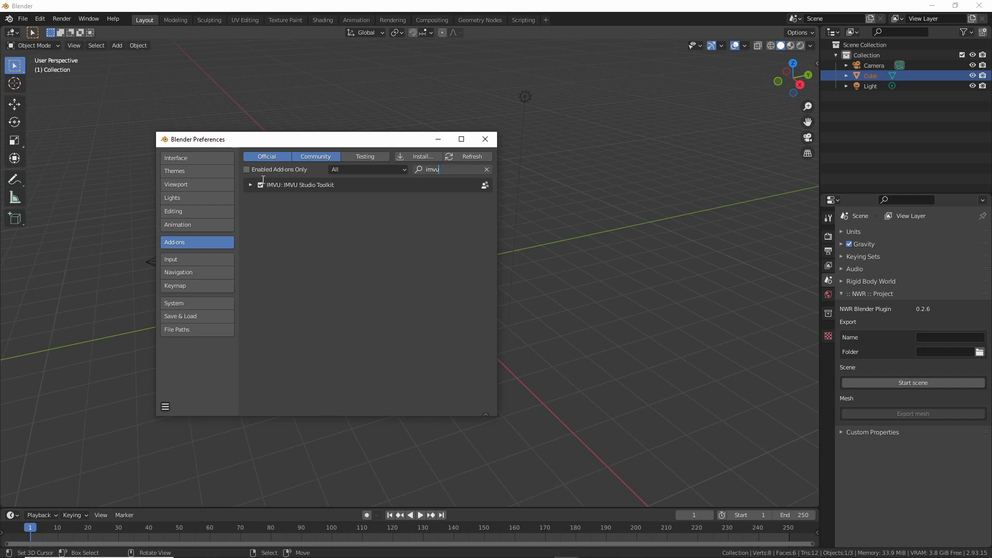
{"action": "key", "text": "Return"}
{"action": "left_click", "coordinate": [251, 185]}
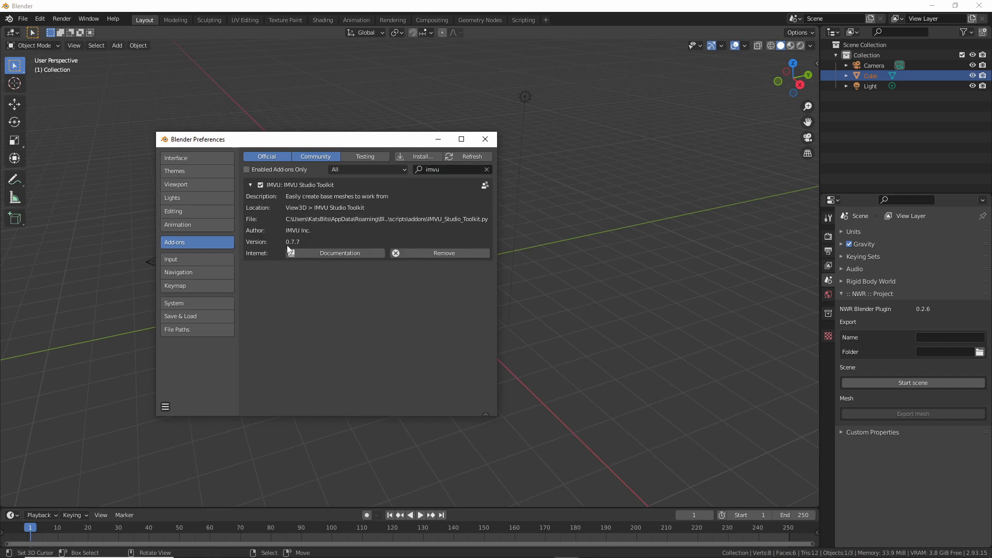
{"action": "left_click", "coordinate": [486, 139]}
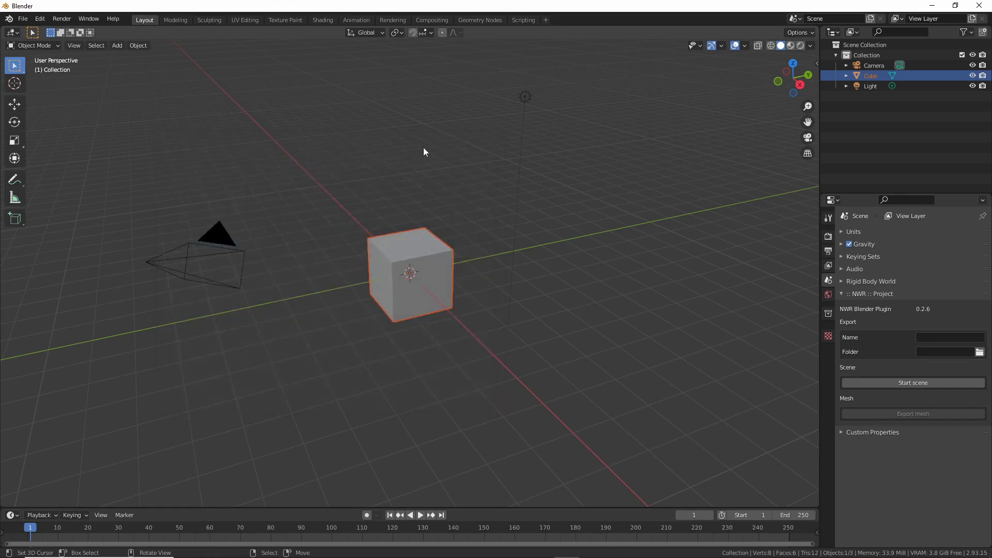
- Restart Blender 2.93 LTS and open the recent file bubblepipe (4).blend
{"action": "left_click", "coordinate": [976, 11]}
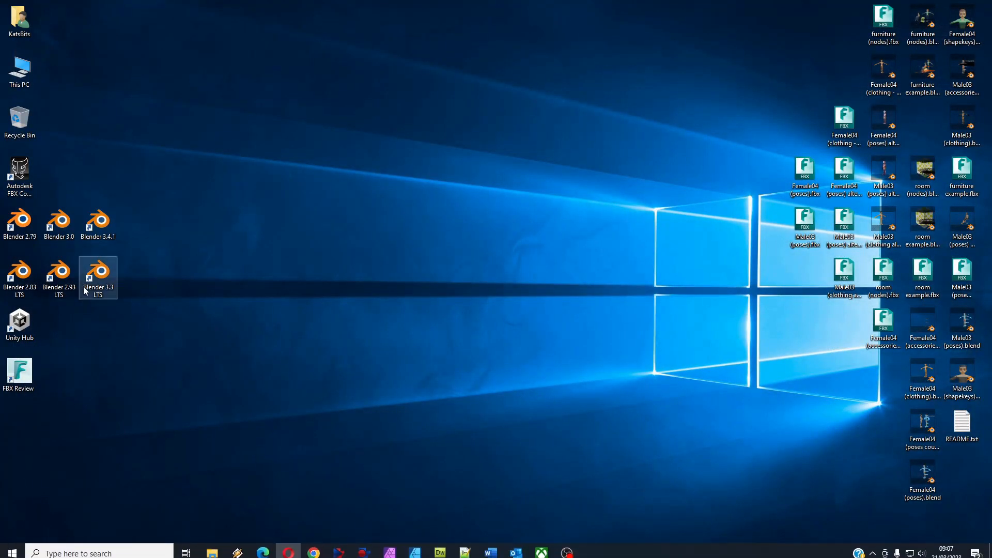
{"action": "double_click", "coordinate": [58, 274]}
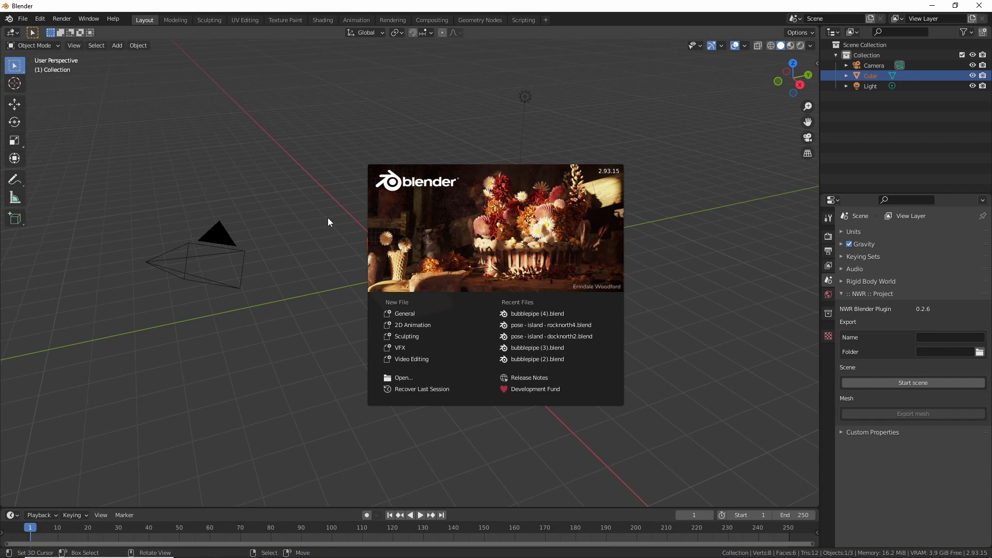
{"action": "left_click", "coordinate": [527, 315]}
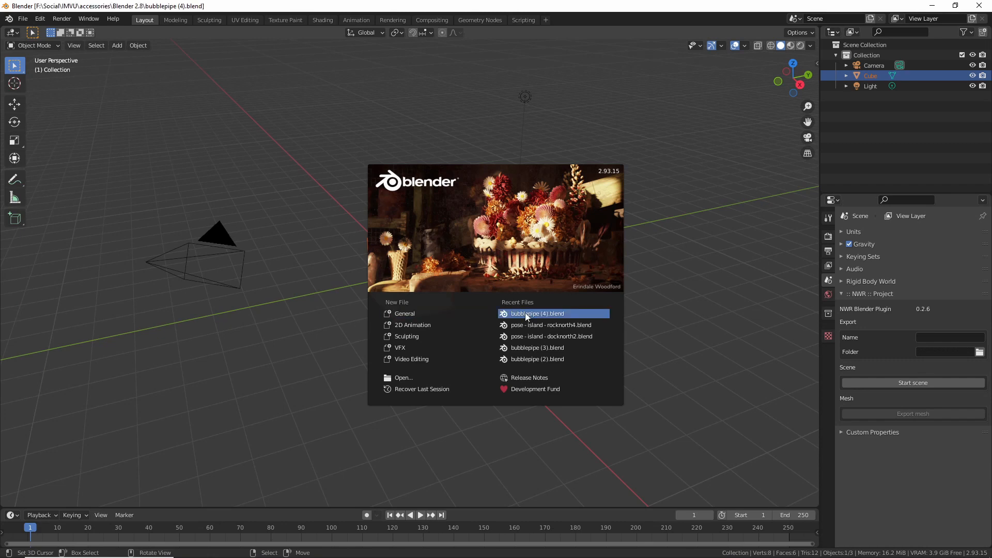
- Select the Attachment.RIG armature in the ATTACHMENT_EXPORT collection of the bubble pipe file
{"action": "scroll", "coordinate": [532, 341], "scroll_direction": "down", "scroll_amount": 4}
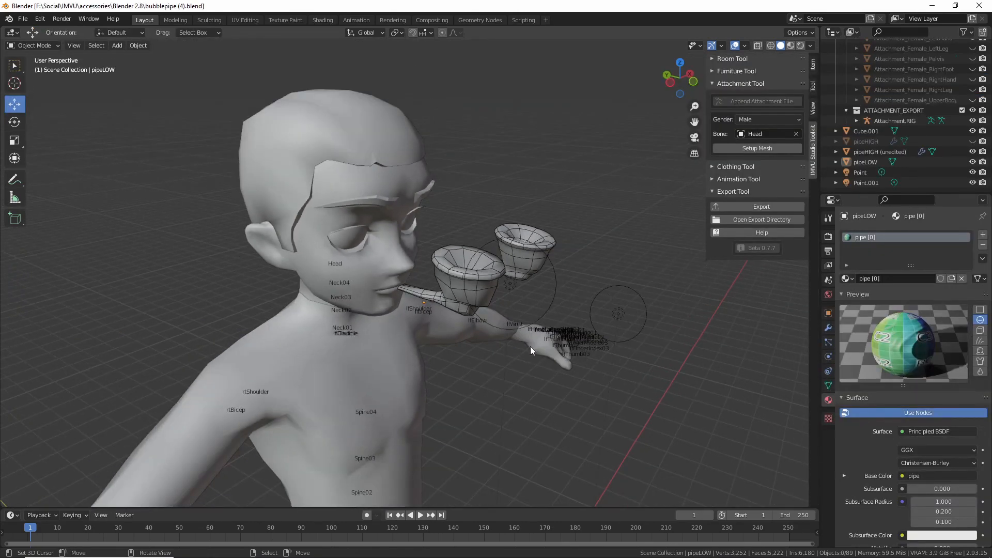
{"action": "middle_click_drag", "start_coordinate": [530, 346], "coordinate": [447, 155]}
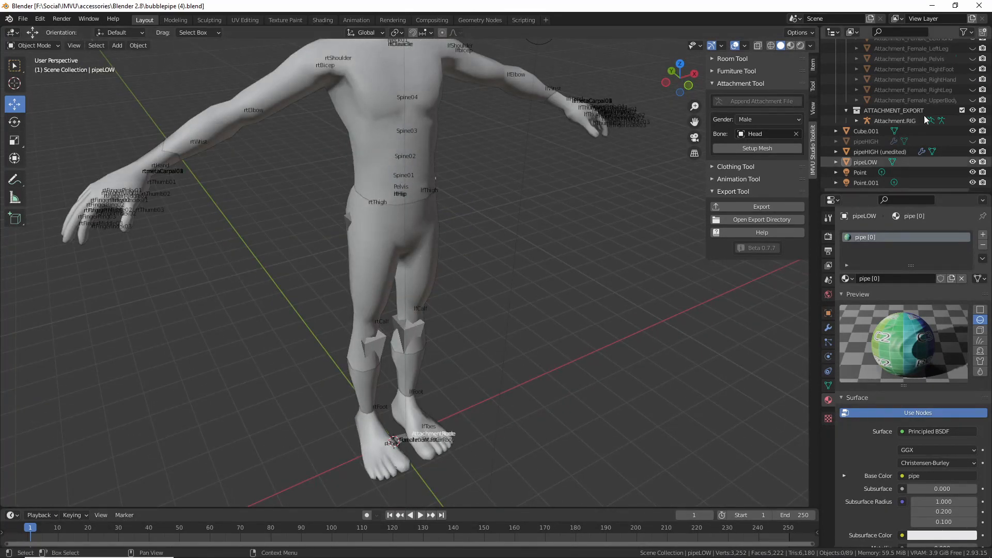
{"action": "left_click", "coordinate": [883, 120]}
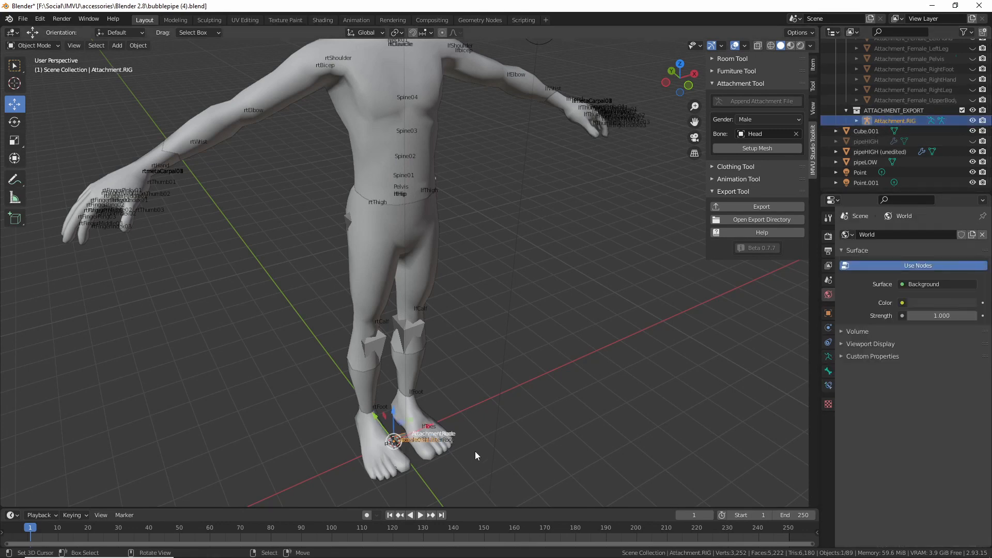
{"action": "scroll", "coordinate": [407, 423], "scroll_direction": "down", "scroll_amount": 3}
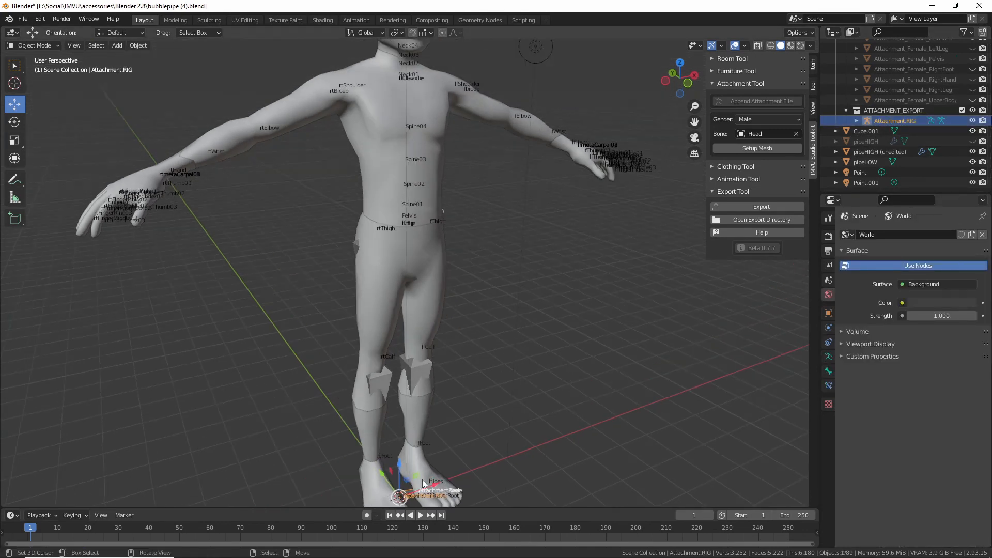
- Examine where the attachment node sits at the avatar's feet compared with the Head bone beside the pipe
{"action": "key", "text": "ctrl+2"}
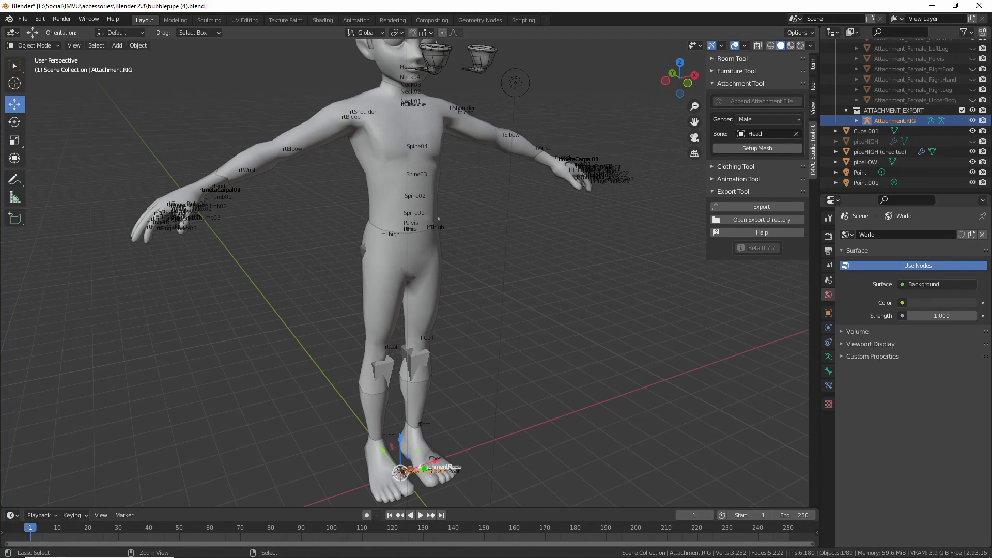
{"action": "mouse_move", "coordinate": [409, 459]}
{"action": "left_mouse_down"}
{"action": "mouse_move", "coordinate": [470, 470]}
{"action": "mouse_move", "coordinate": [391, 456]}
{"action": "left_mouse_up"}
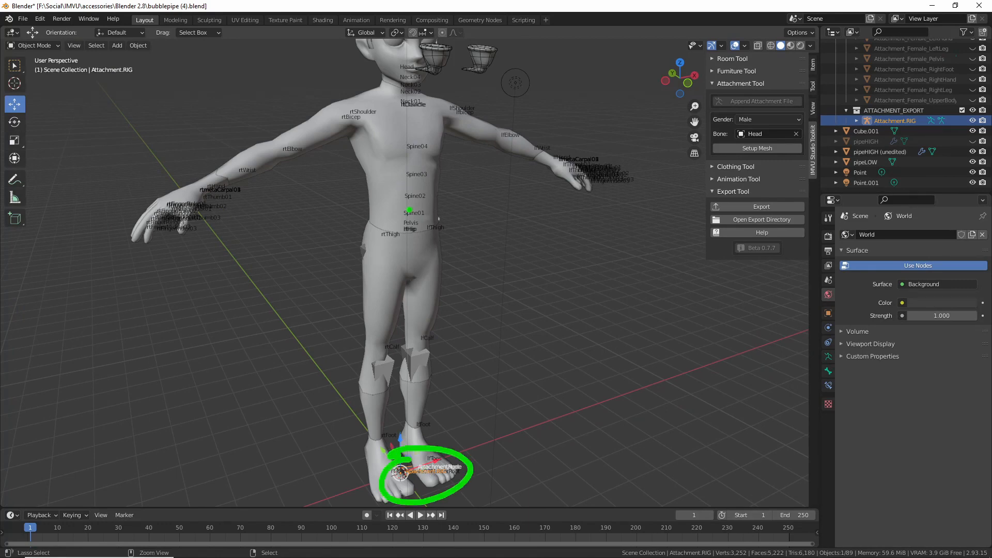
{"action": "key", "text": "Escape"}
{"action": "middle_click_drag", "start_coordinate": [408, 197], "coordinate": [396, 356], "text": "shift"}
{"action": "scroll", "coordinate": [390, 359], "scroll_direction": "up", "scroll_amount": 2}
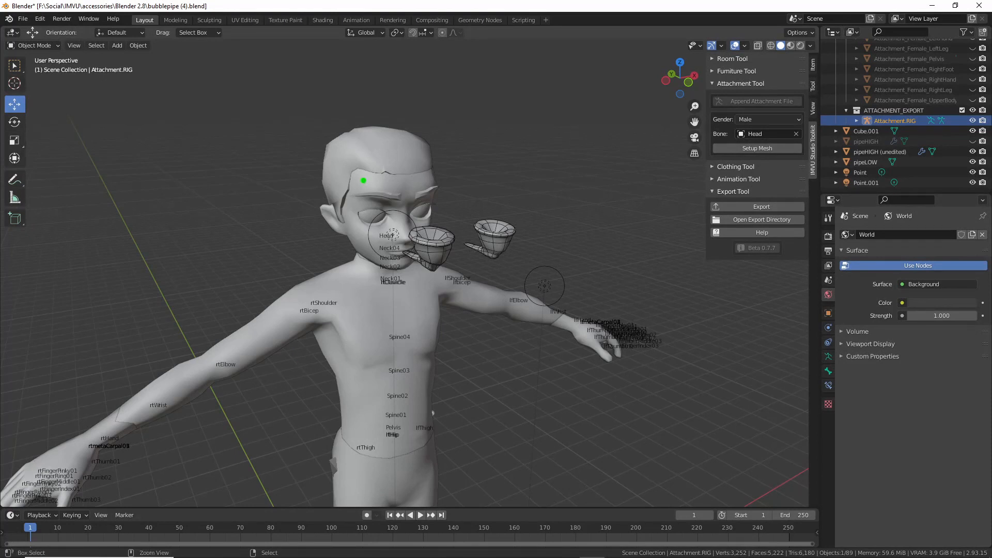
{"action": "mouse_move", "coordinate": [374, 192]}
{"action": "left_mouse_down"}
{"action": "mouse_move", "coordinate": [368, 233]}
{"action": "mouse_move", "coordinate": [381, 210]}
{"action": "left_mouse_up"}
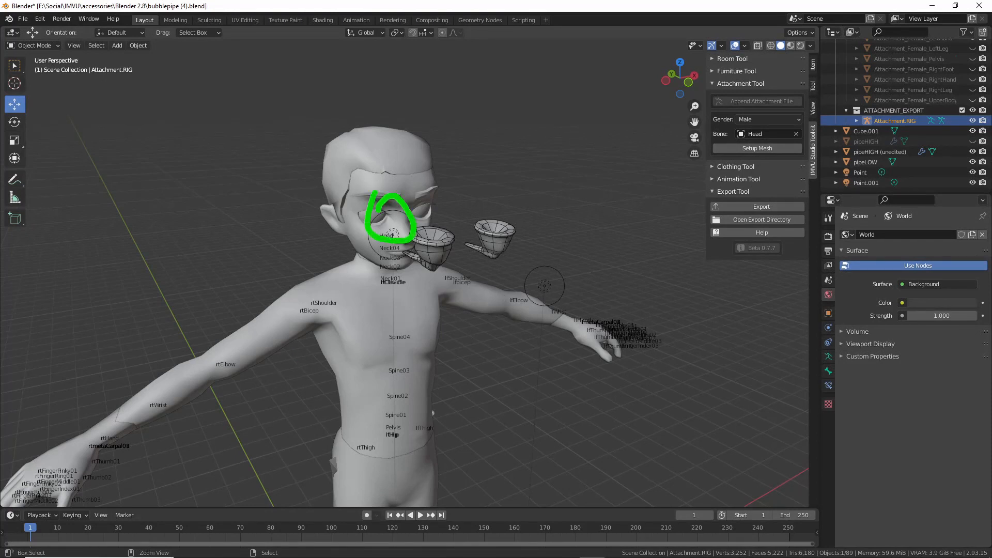
{"action": "key", "text": "Escape"}
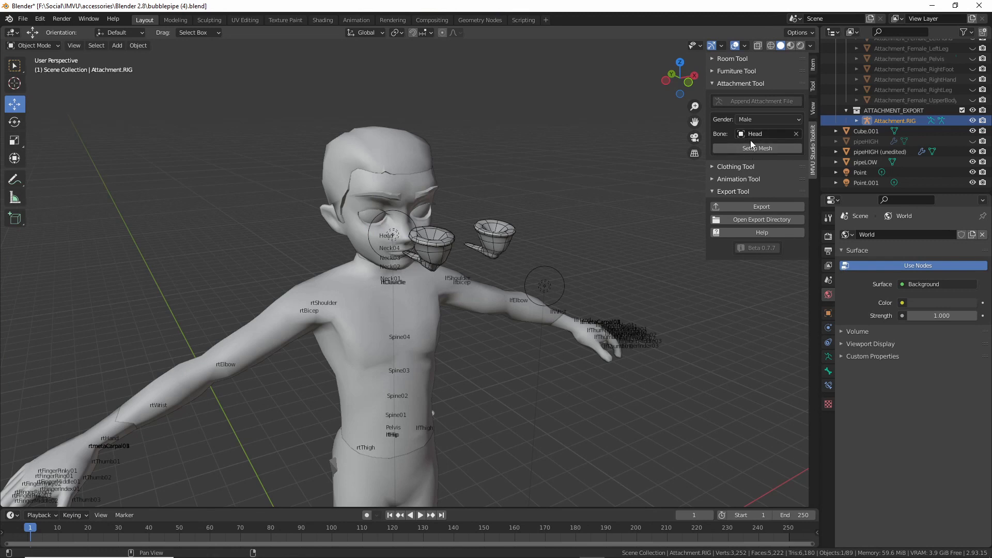
- Clear the Attachment Tool's assigned bone and hide the cube at the skeleton's head
{"action": "left_click", "coordinate": [795, 135]}
{"action": "middle_click_drag", "start_coordinate": [627, 247], "coordinate": [431, 402]}
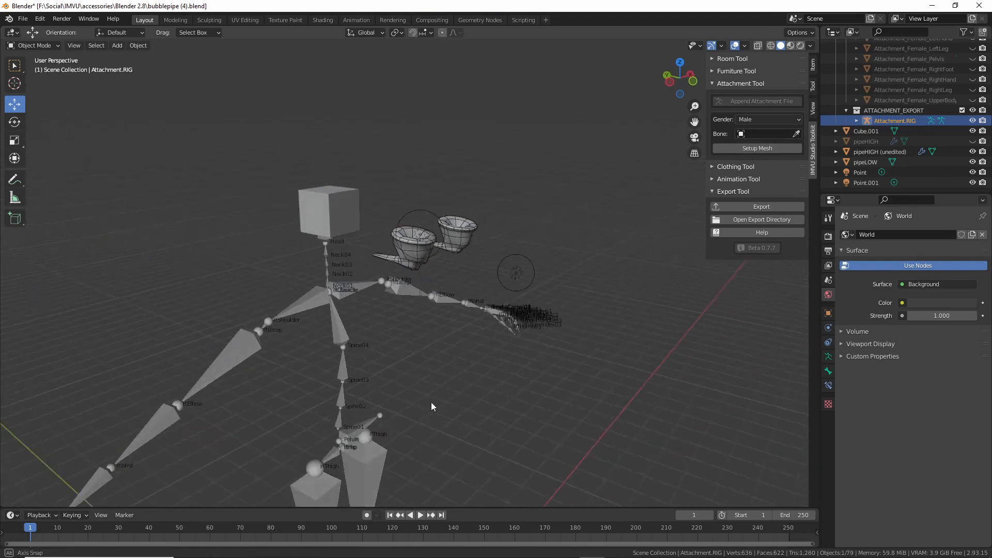
{"action": "left_click", "coordinate": [306, 197]}
{"action": "key", "text": "Delete"}
{"action": "middle_click_drag", "start_coordinate": [410, 355], "coordinate": [389, 352]}
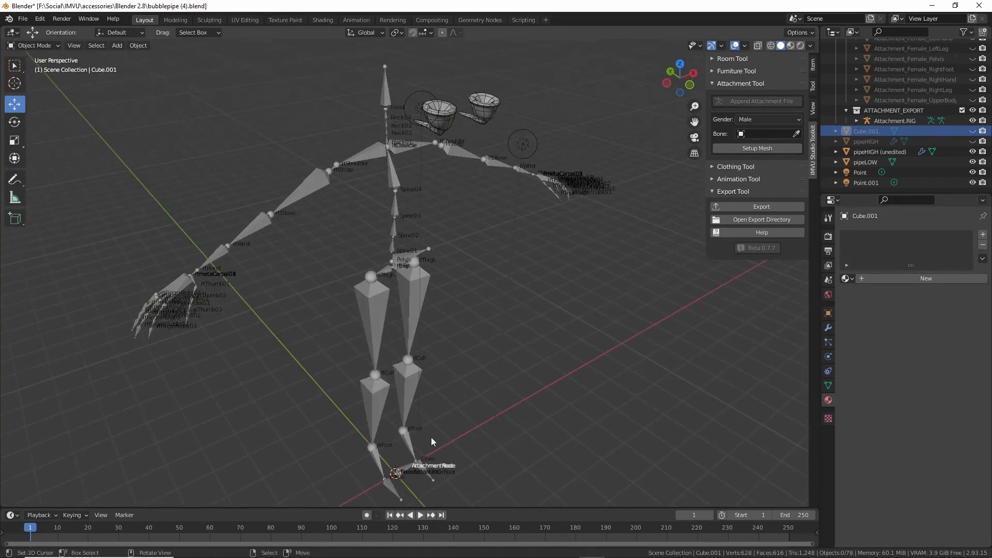
- Select the skeleton's Head bone and the lfClavicle bone in turn to inspect their positions
{"action": "left_click", "coordinate": [389, 92]}
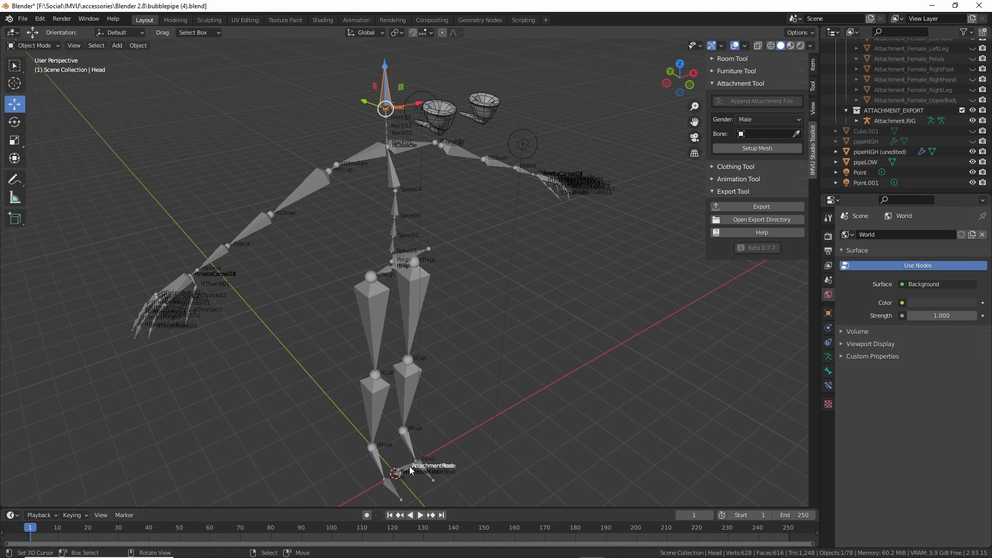
{"action": "left_click", "coordinate": [398, 154]}
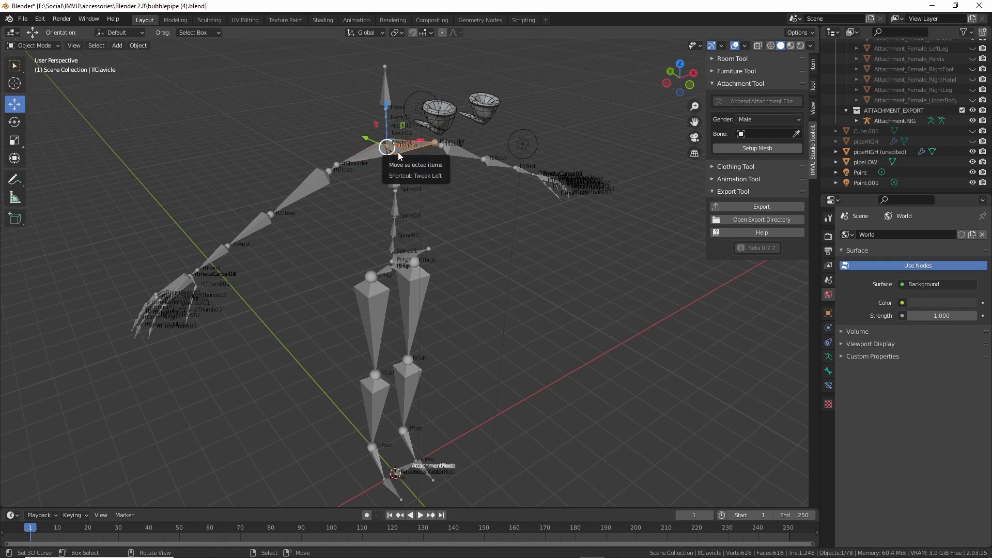
{"action": "middle_click_drag", "start_coordinate": [399, 153], "coordinate": [398, 152]}
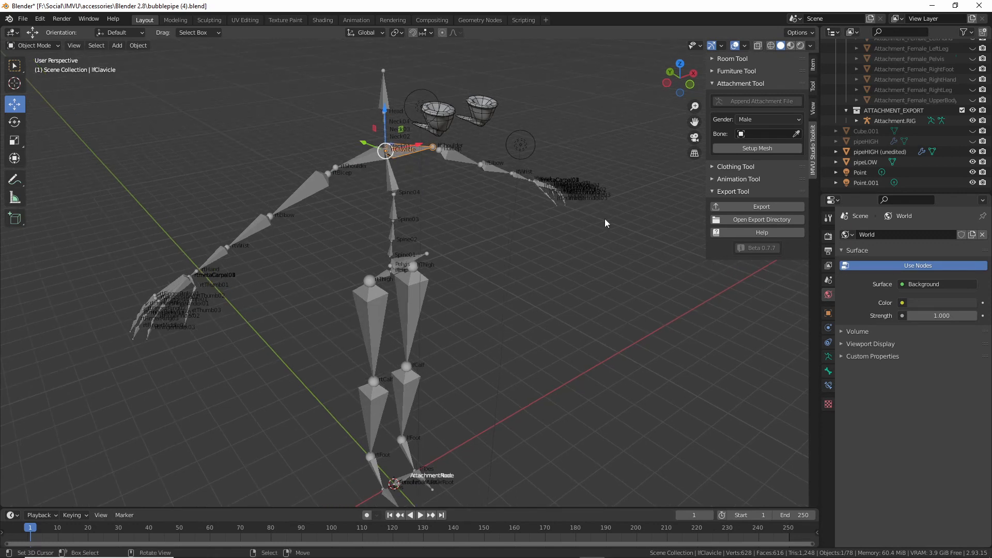
- Assign the skeleton's Head bone in the Attachment Tool and select the Attachment.RIG armature in ATTACHMENT_EXPORT
{"action": "left_click", "coordinate": [796, 134]}
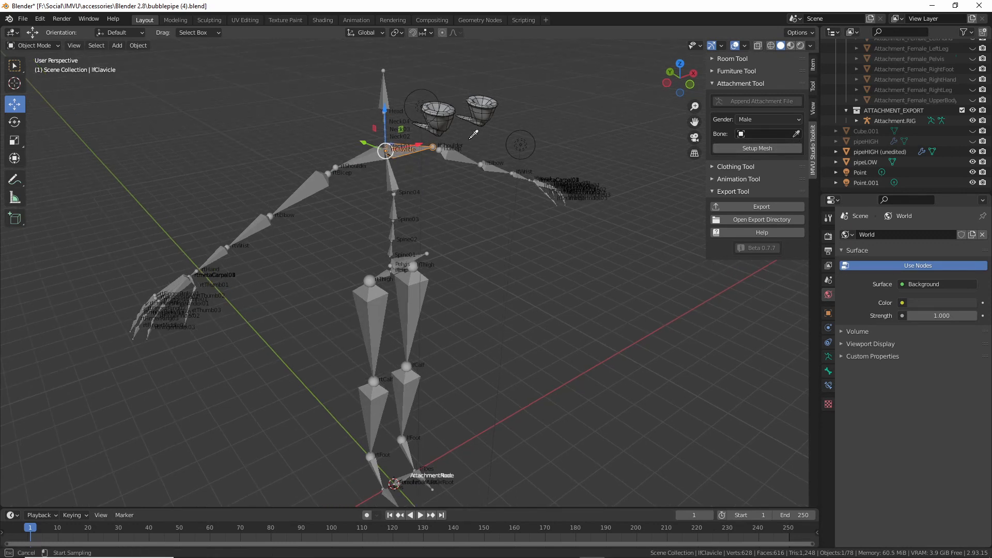
{"action": "left_click", "coordinate": [384, 91]}
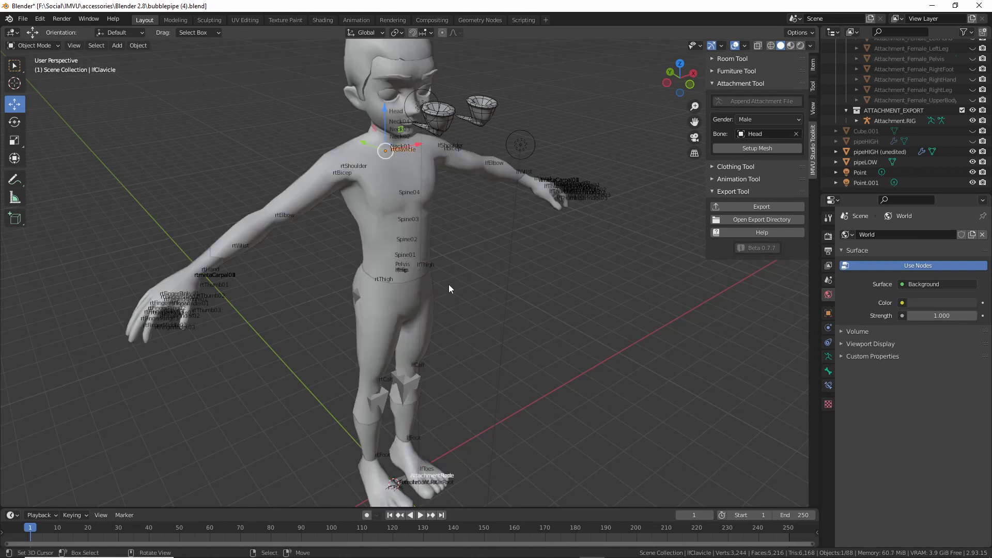
{"action": "left_click", "coordinate": [894, 120]}
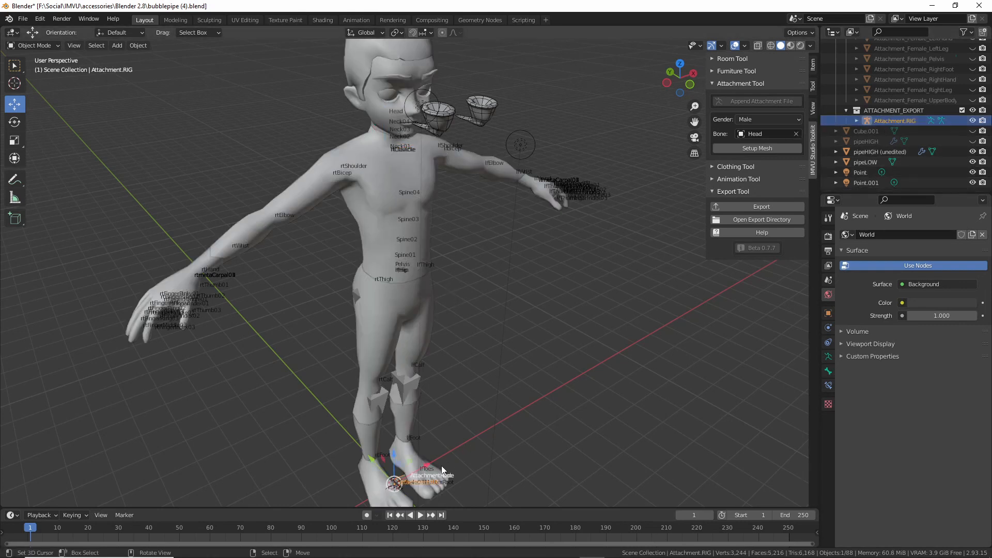
- Show the viewport in material preview and run Setup Mesh on the pipeLOW mesh for the Head bone
{"action": "middle_click_drag", "start_coordinate": [441, 242], "coordinate": [497, 295]}
{"action": "scroll", "coordinate": [429, 345], "scroll_direction": "up", "scroll_amount": 6}
{"action": "left_click", "coordinate": [498, 291]}
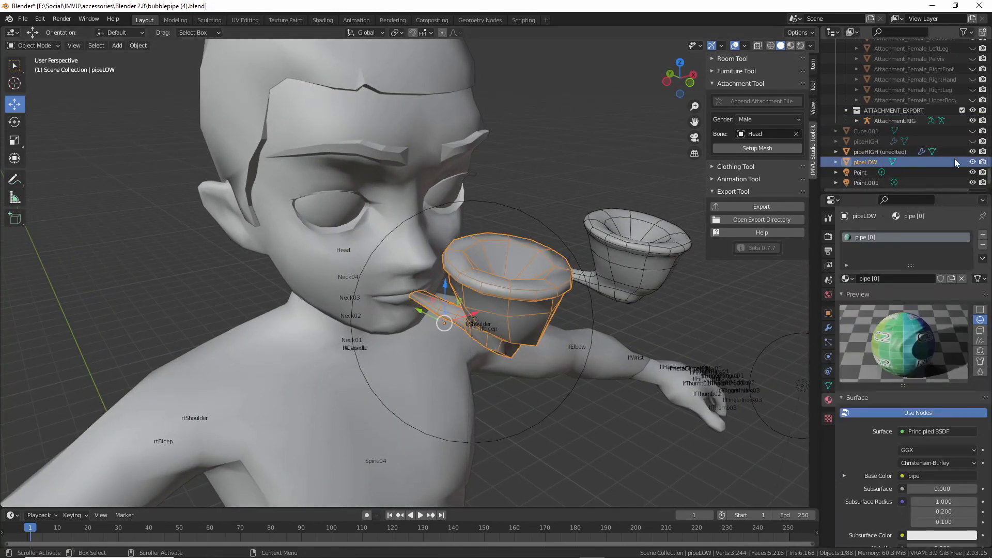
{"action": "left_click", "coordinate": [791, 45]}
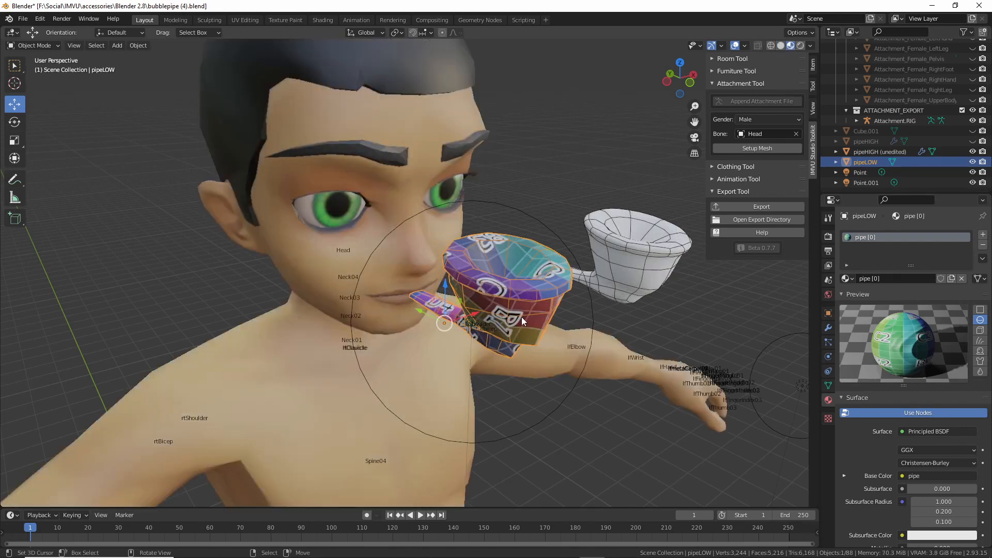
{"action": "left_click", "coordinate": [756, 148]}
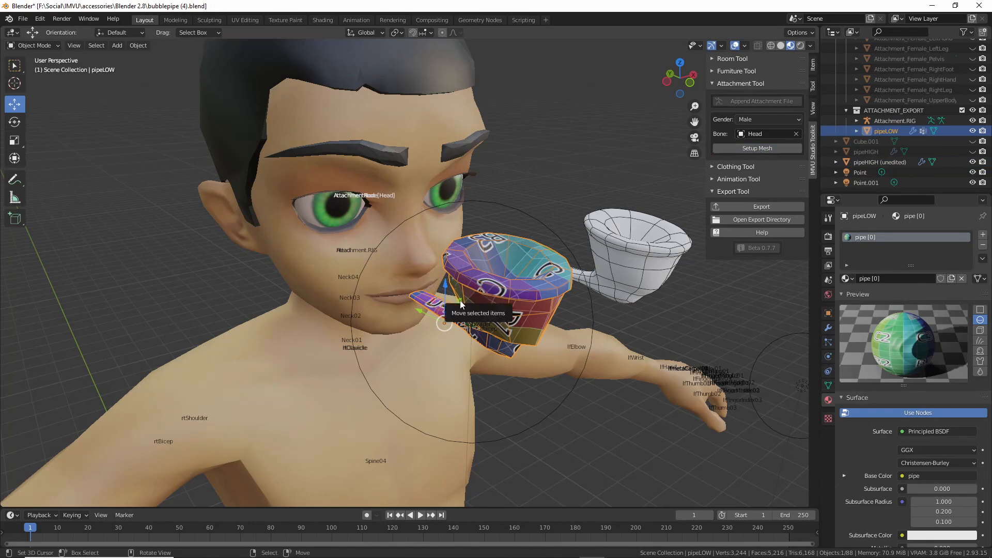
- Examine the pipeLOW mesh and the position of the attachment node at the avatar's head
{"action": "scroll", "coordinate": [454, 297], "scroll_direction": "down", "scroll_amount": 2}
{"action": "middle_click_drag", "start_coordinate": [393, 339], "coordinate": [419, 321]}
{"action": "key", "text": "ctrl+2"}
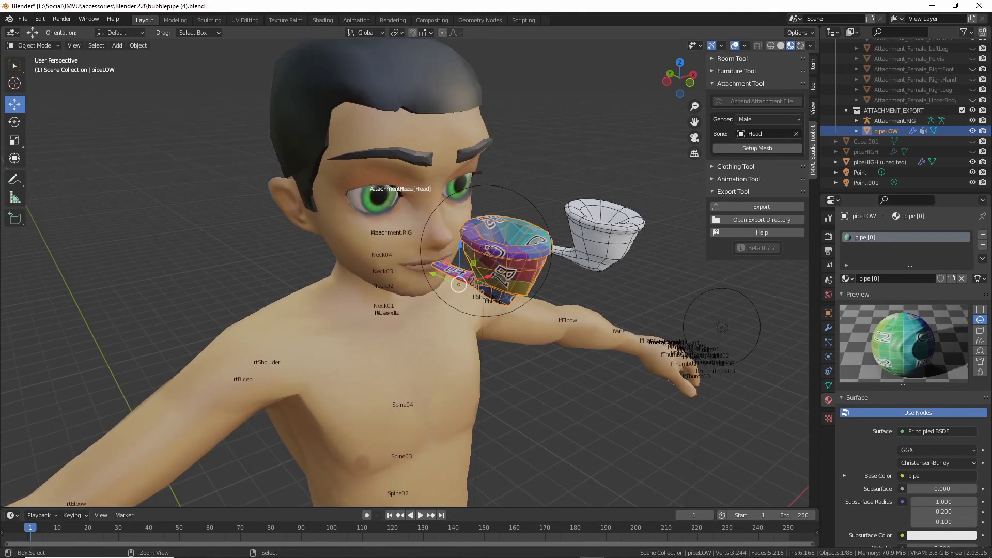
{"action": "mouse_move", "coordinate": [500, 238]}
{"action": "left_mouse_down"}
{"action": "mouse_move", "coordinate": [511, 287]}
{"action": "mouse_move", "coordinate": [468, 258]}
{"action": "left_mouse_up"}
{"action": "mouse_move", "coordinate": [742, 141]}
{"action": "left_mouse_down"}
{"action": "mouse_move", "coordinate": [714, 167]}
{"action": "mouse_move", "coordinate": [749, 150]}
{"action": "left_mouse_up"}
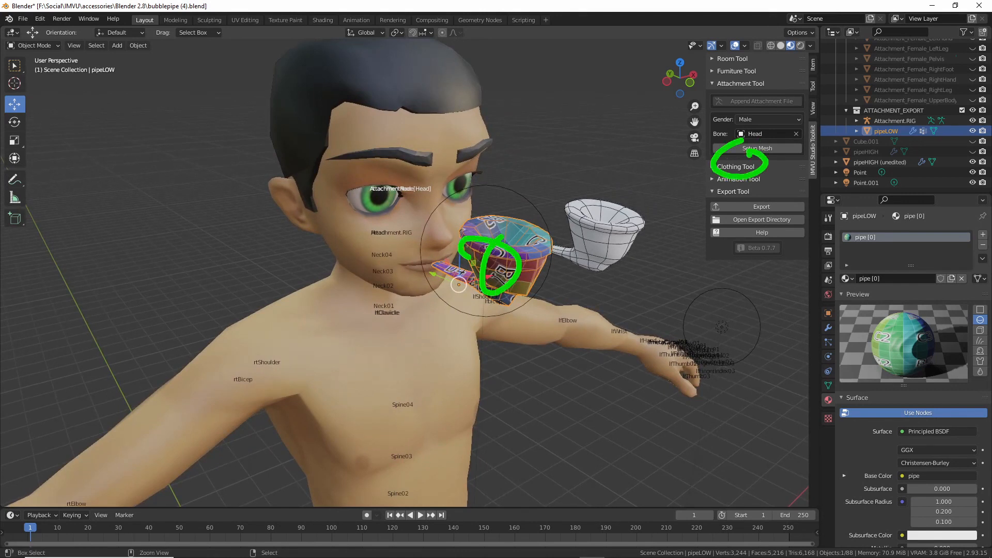
{"action": "left_click_drag", "start_coordinate": [369, 196], "coordinate": [431, 197]}
{"action": "left_click_drag", "start_coordinate": [393, 203], "coordinate": [416, 203]}
{"action": "key", "text": "Escape"}
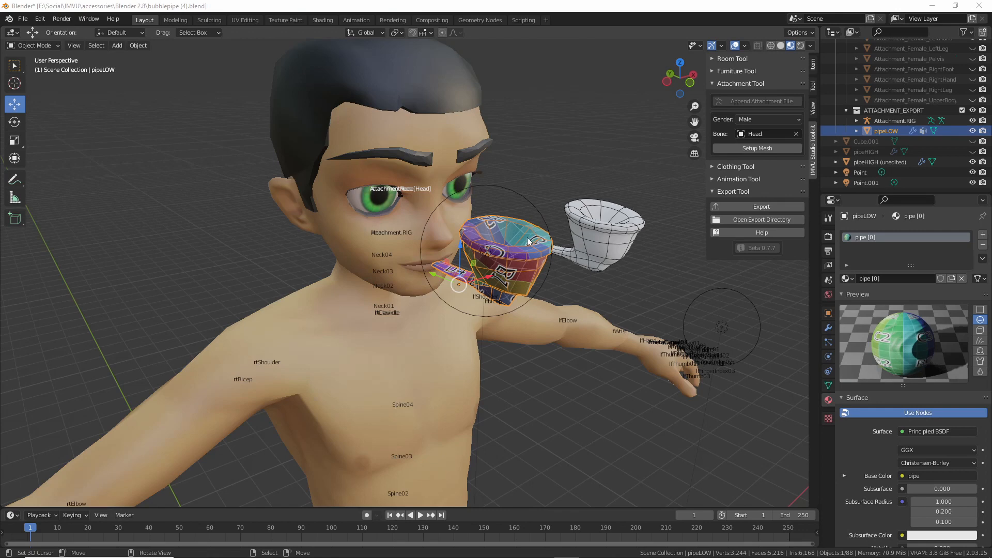
{"action": "scroll", "coordinate": [528, 241], "scroll_direction": "down", "scroll_amount": 5}
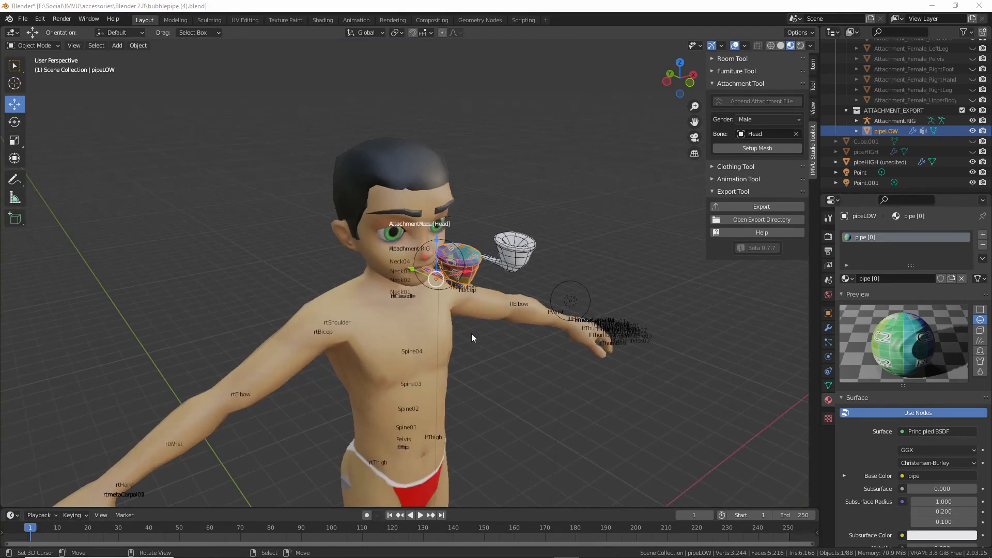
{"action": "middle_click_drag", "start_coordinate": [472, 333], "coordinate": [473, 113]}
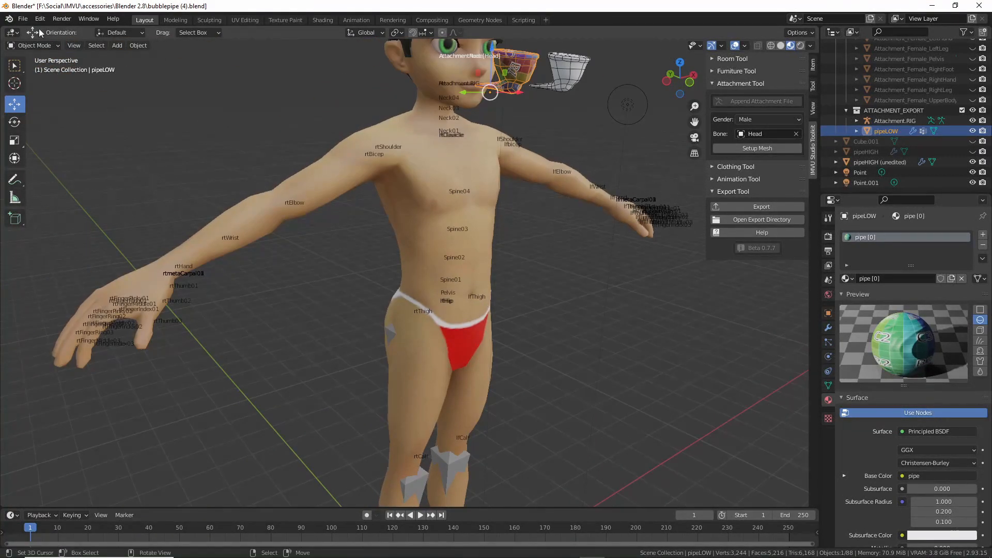
- Reopen the recent file bubblepipe (4).blend without saving the current changes
{"action": "left_click", "coordinate": [23, 19]}
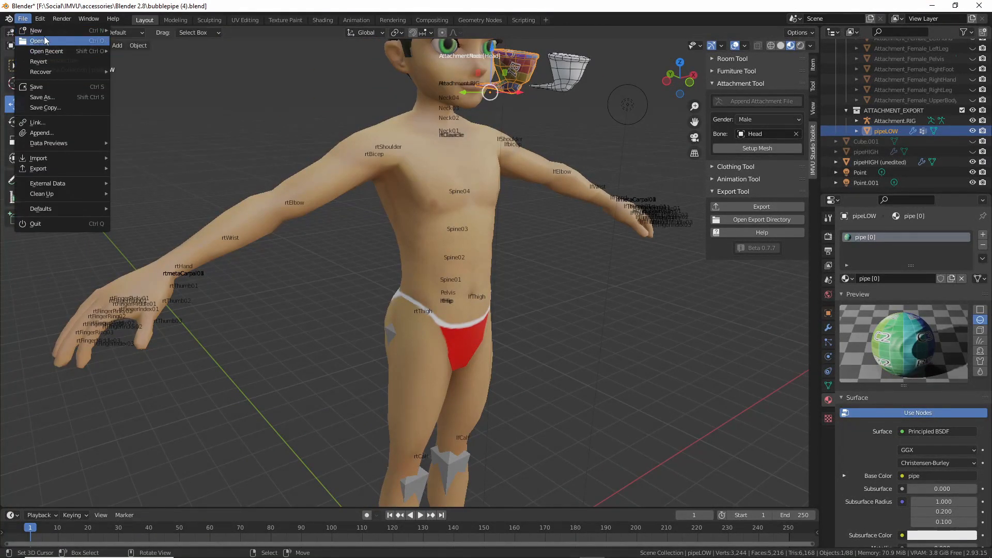
{"action": "mouse_move", "coordinate": [45, 31]}
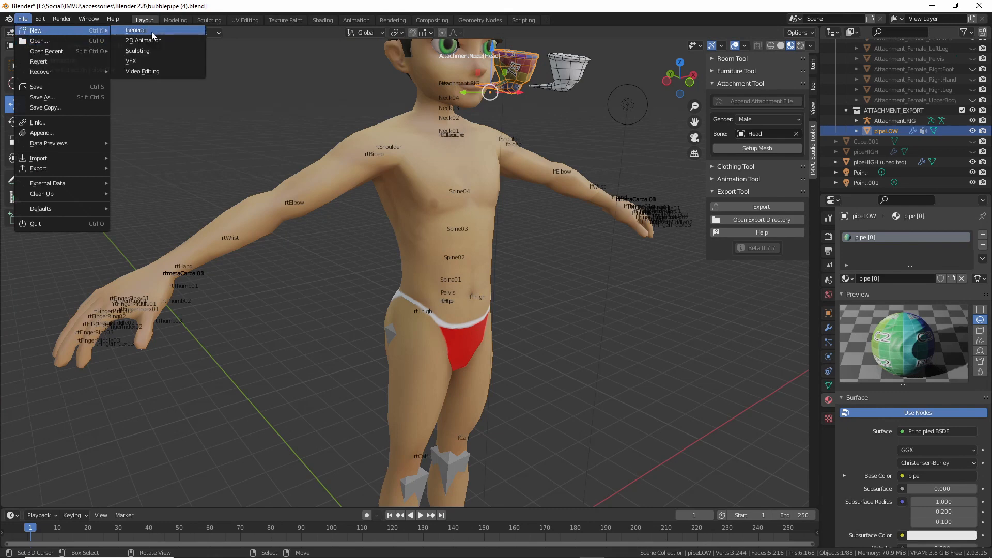
{"action": "mouse_move", "coordinate": [59, 53]}
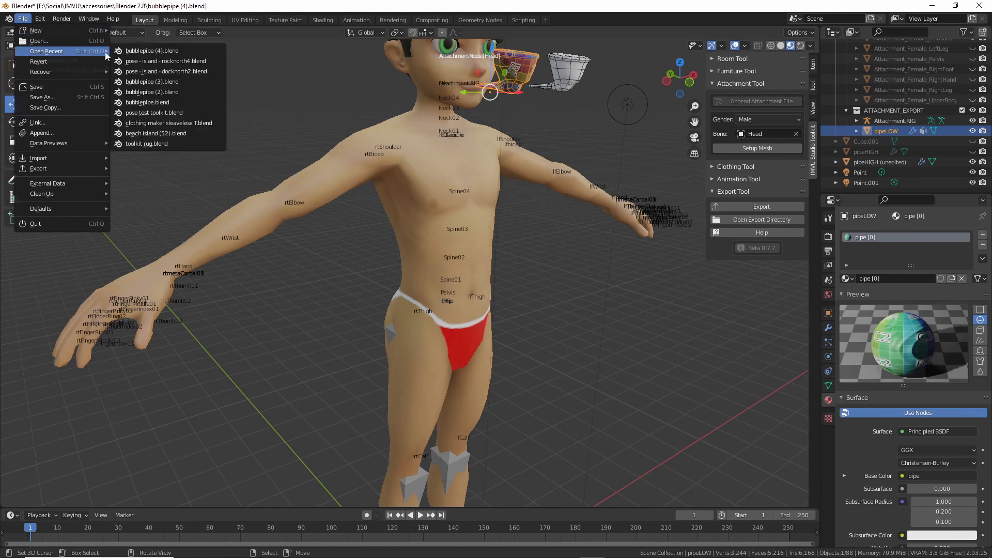
{"action": "left_click", "coordinate": [155, 51]}
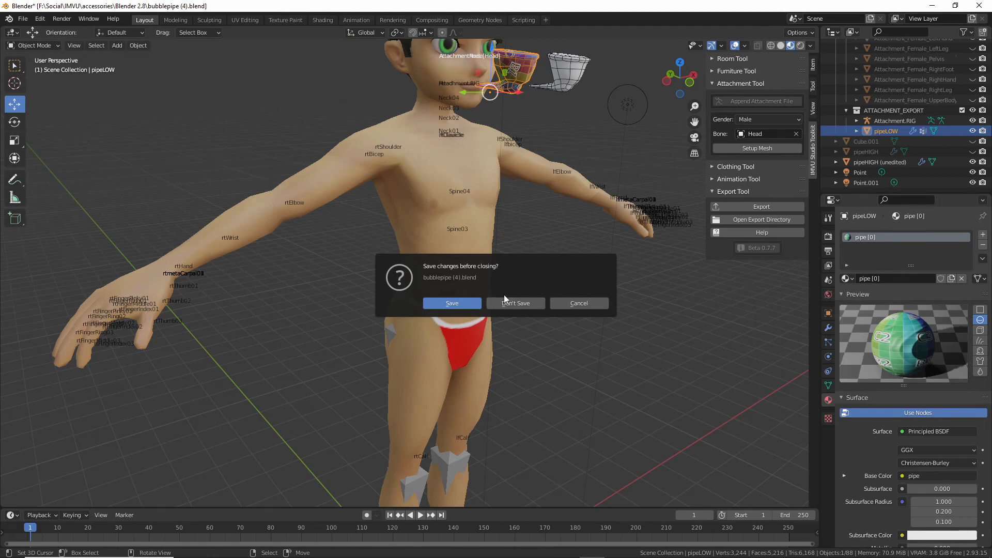
{"action": "left_click", "coordinate": [518, 306]}
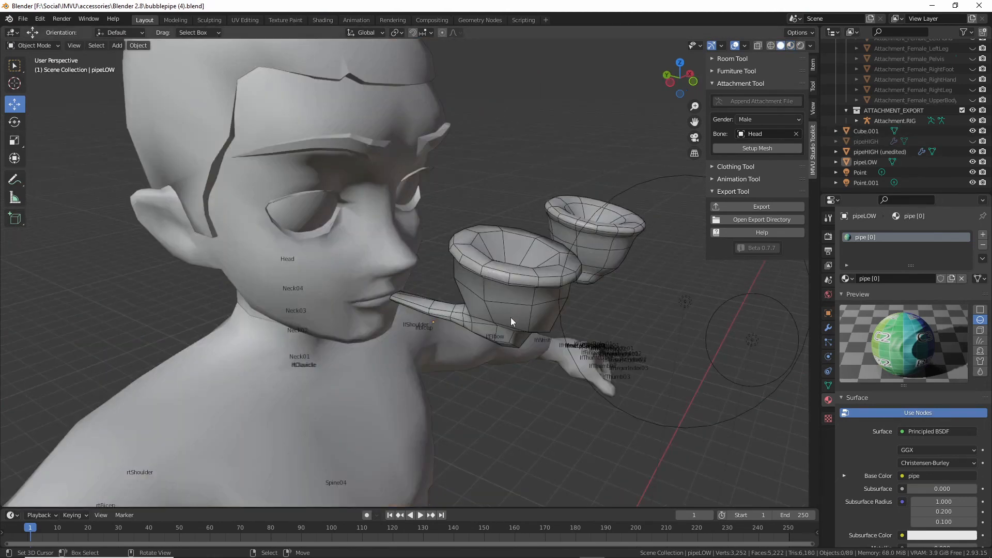
- Show the avatar and pipe in material preview shading
{"action": "left_click", "coordinate": [792, 47]}
{"action": "mouse_move", "coordinate": [666, 335]}
{"action": "middle_mouse_down"}
{"action": "mouse_move", "coordinate": [634, 350]}
{"action": "mouse_move", "coordinate": [647, 345]}
{"action": "middle_mouse_up"}
{"action": "scroll", "coordinate": [647, 344], "scroll_direction": "down", "scroll_amount": 3}
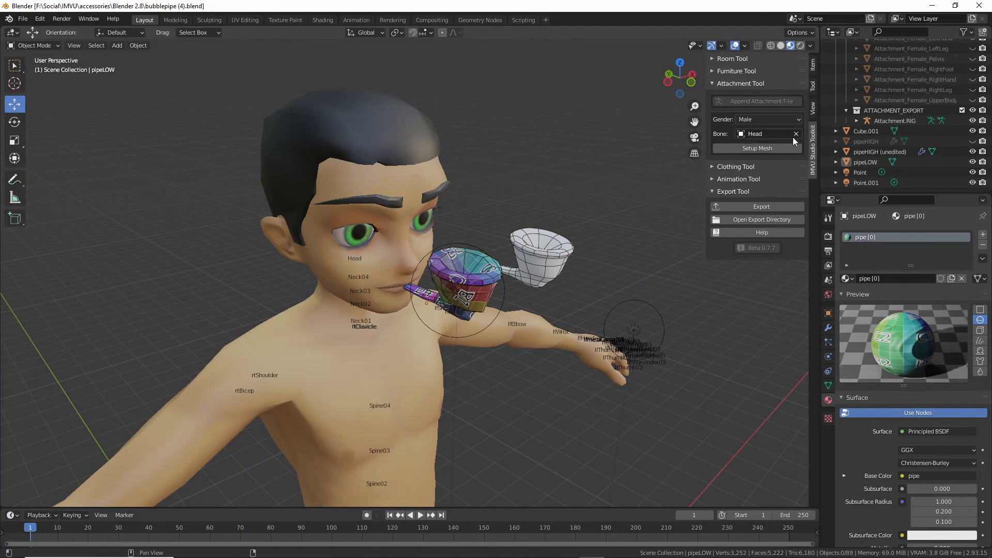
- Set the Attachment Tool's bone to Neck03, then clear the bone assignment to reveal the skeleton
{"action": "left_click", "coordinate": [741, 136]}
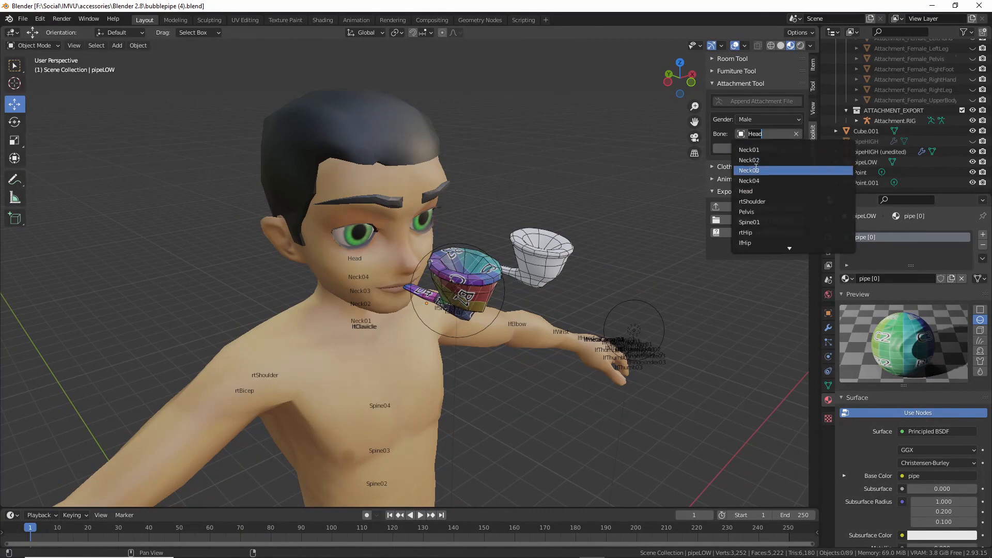
{"action": "left_click", "coordinate": [754, 169]}
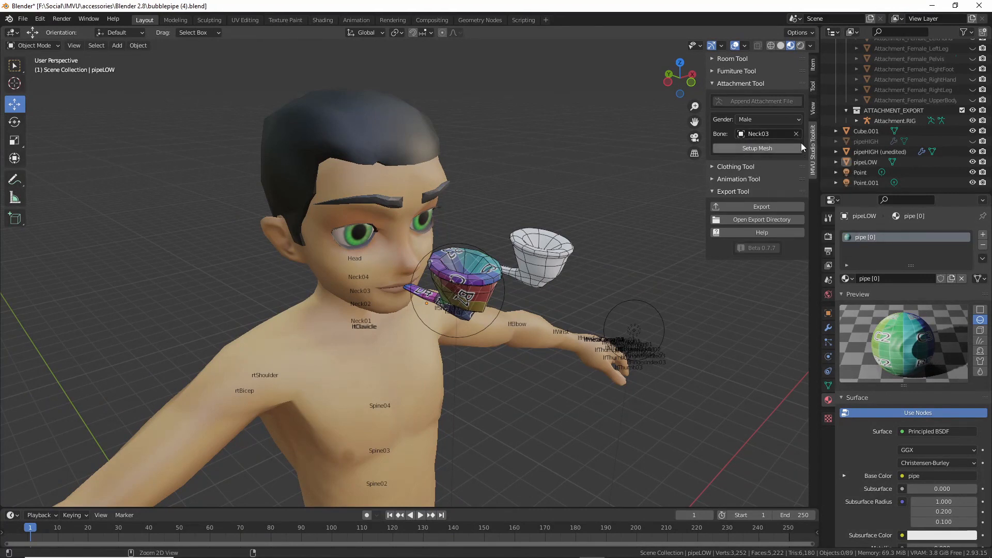
{"action": "key", "text": "ctrl+2"}
{"action": "left_click_drag", "start_coordinate": [796, 125], "coordinate": [807, 118]}
{"action": "left_click", "coordinate": [795, 133]}
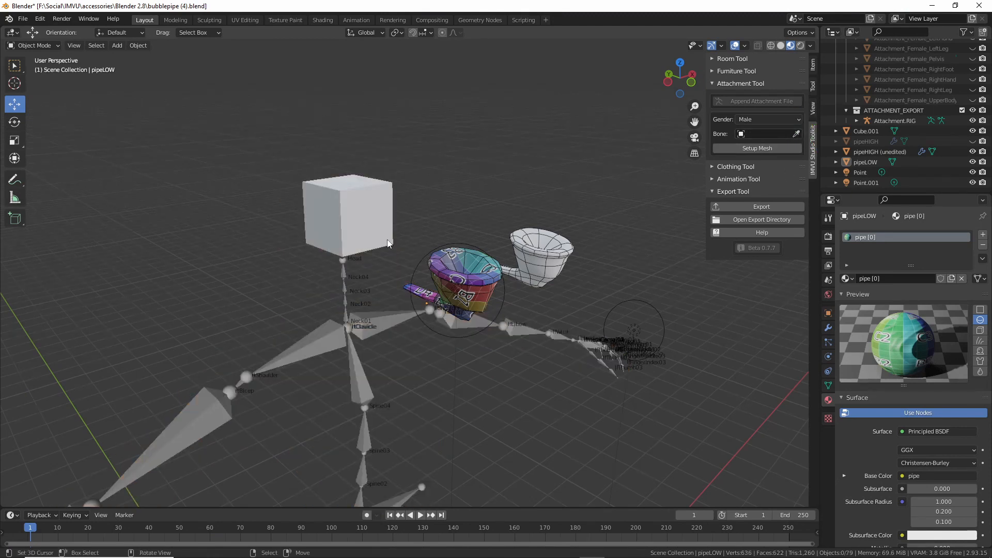
- Hide the cube at the skeleton's head and assign the Head bone by sampling it in the viewport
{"action": "left_click", "coordinate": [377, 197]}
{"action": "key", "text": "h"}
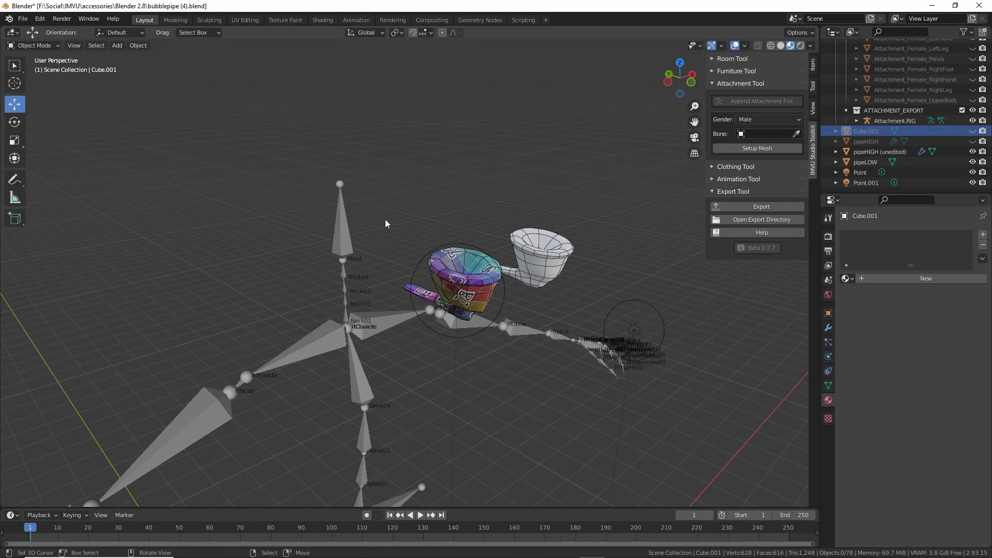
{"action": "key", "text": "ctrl+2"}
{"action": "left_click_drag", "start_coordinate": [787, 124], "coordinate": [771, 121]}
{"action": "key", "text": "Escape"}
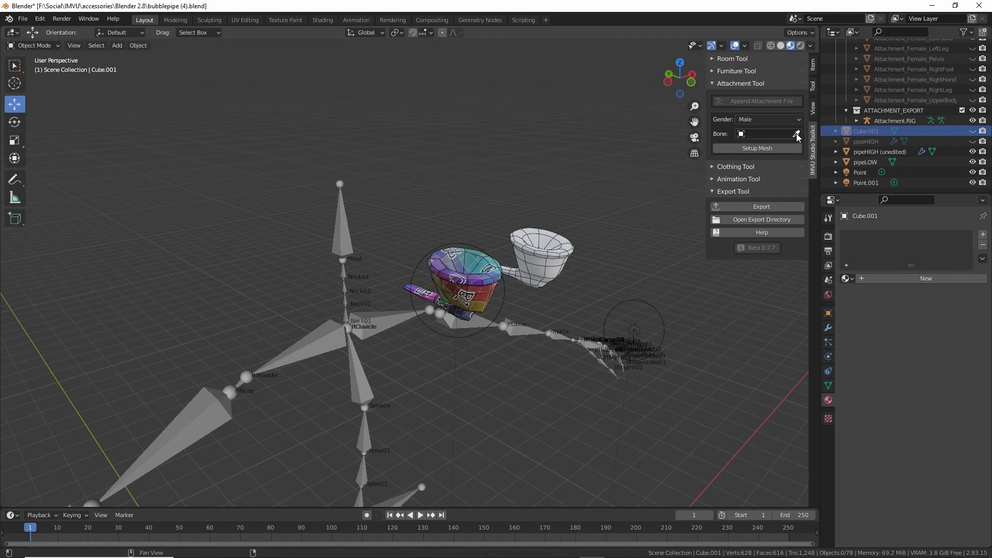
{"action": "left_click", "coordinate": [796, 134]}
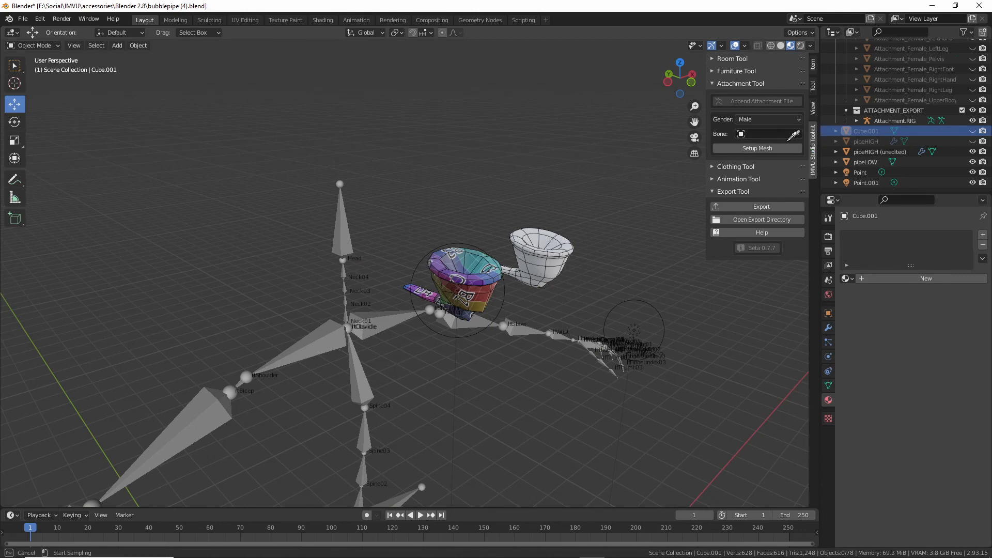
{"action": "left_click", "coordinate": [345, 223]}
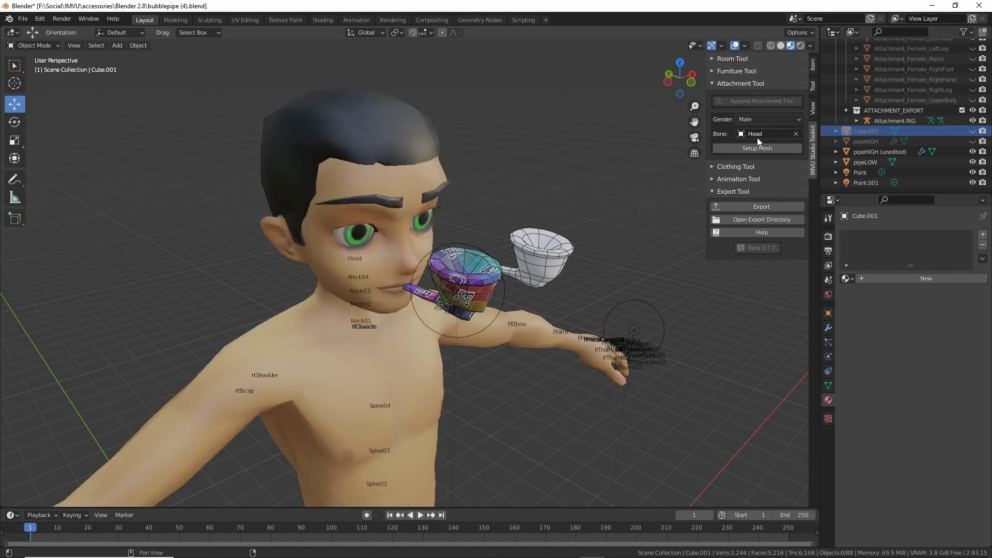
{"action": "left_click_drag", "start_coordinate": [762, 140], "coordinate": [735, 144]}
- Move the pipeLOW mesh so its stem meets the avatar's mouth and run Setup Mesh on it
{"action": "scroll", "coordinate": [448, 286], "scroll_direction": "up", "scroll_amount": 5}
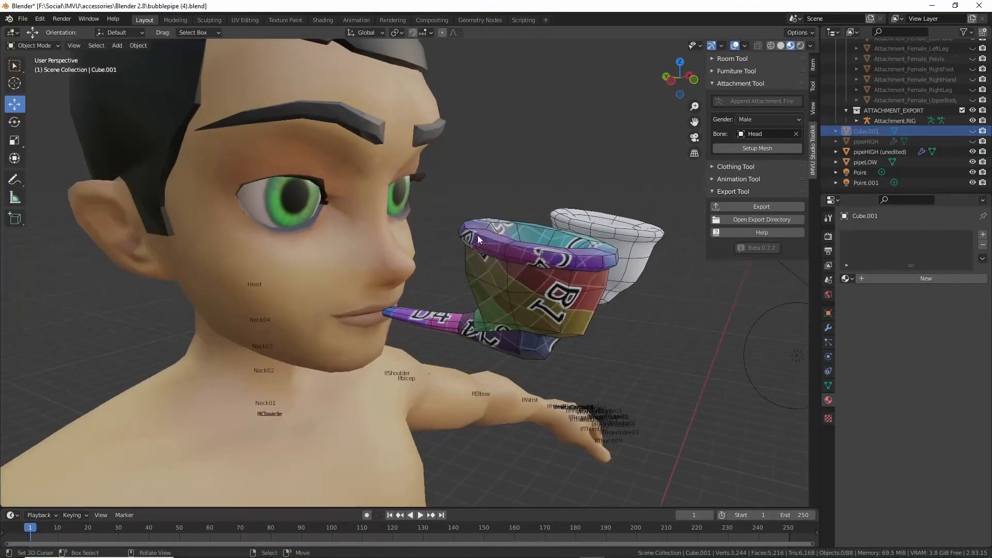
{"action": "left_click", "coordinate": [480, 246]}
{"action": "middle_click_drag", "start_coordinate": [481, 247], "coordinate": [393, 348]}
{"action": "left_click_drag", "start_coordinate": [372, 335], "coordinate": [347, 335]}
{"action": "middle_click_drag", "start_coordinate": [388, 332], "coordinate": [536, 339]}
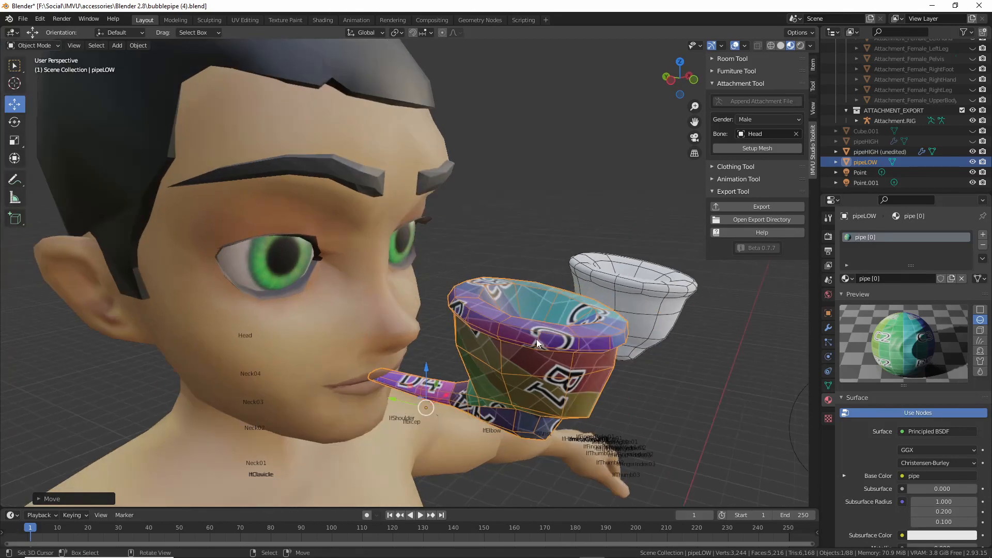
{"action": "left_click", "coordinate": [755, 151]}
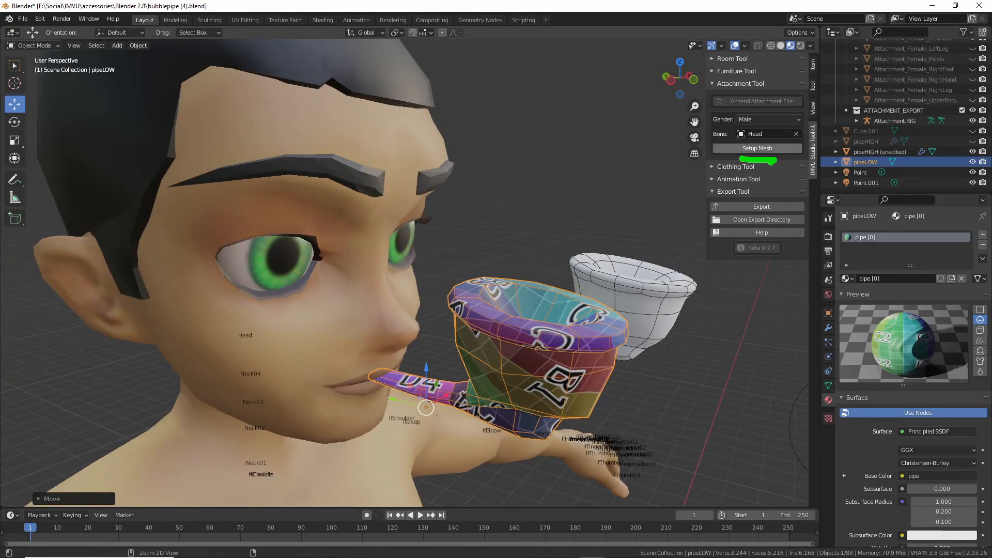
{"action": "left_click", "coordinate": [757, 147]}
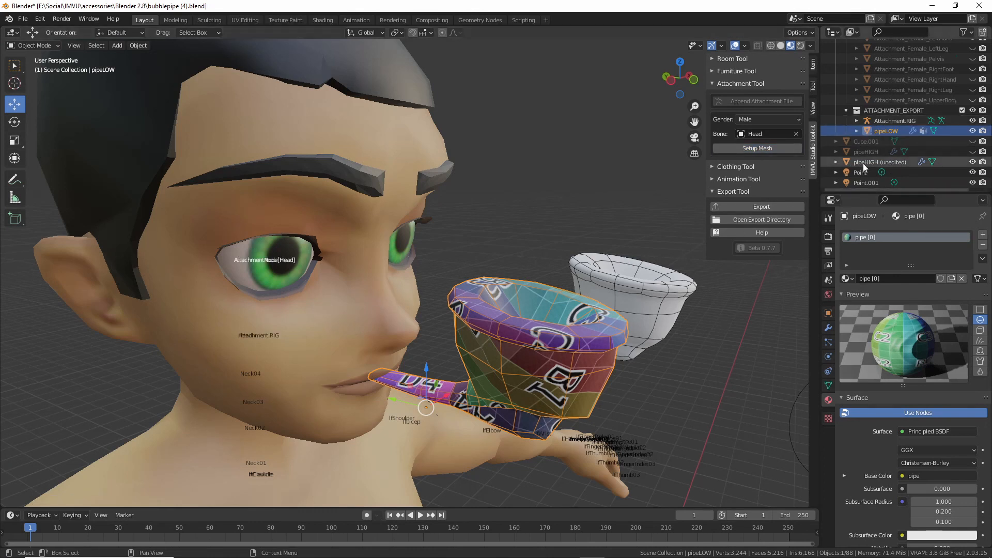
- Hide the Head armature in the Attachment_Skeleton collection briefly and show it again to check the attachment rig
{"action": "scroll", "coordinate": [929, 150], "scroll_direction": "up", "scroll_amount": 5}
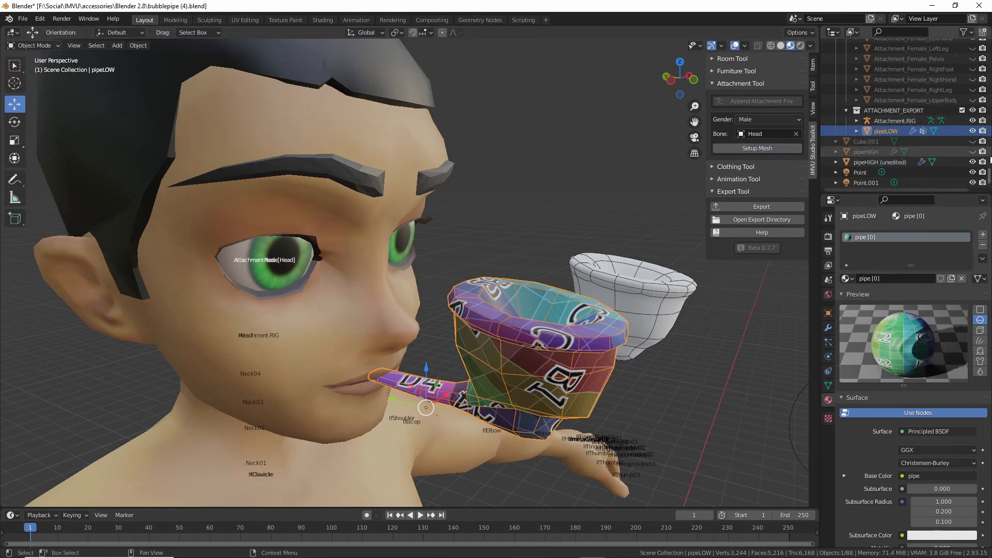
{"action": "scroll", "coordinate": [912, 86], "scroll_direction": "up", "scroll_amount": 15}
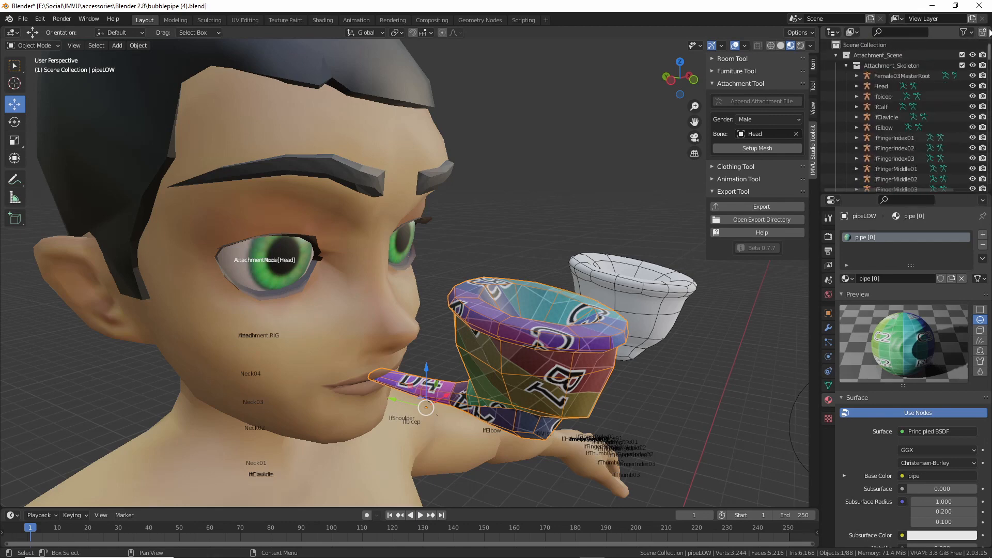
{"action": "left_click", "coordinate": [972, 86]}
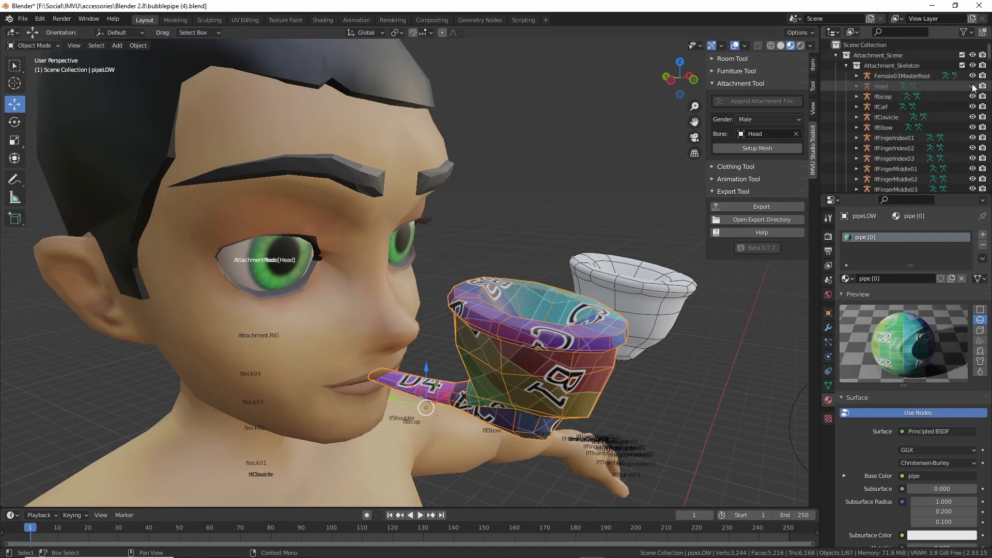
{"action": "left_click", "coordinate": [972, 86]}
- Set the Attachment Tool's gender to Hide and try moving Attachment.RIG away from the skeleton's Head bone
{"action": "left_click", "coordinate": [754, 119]}
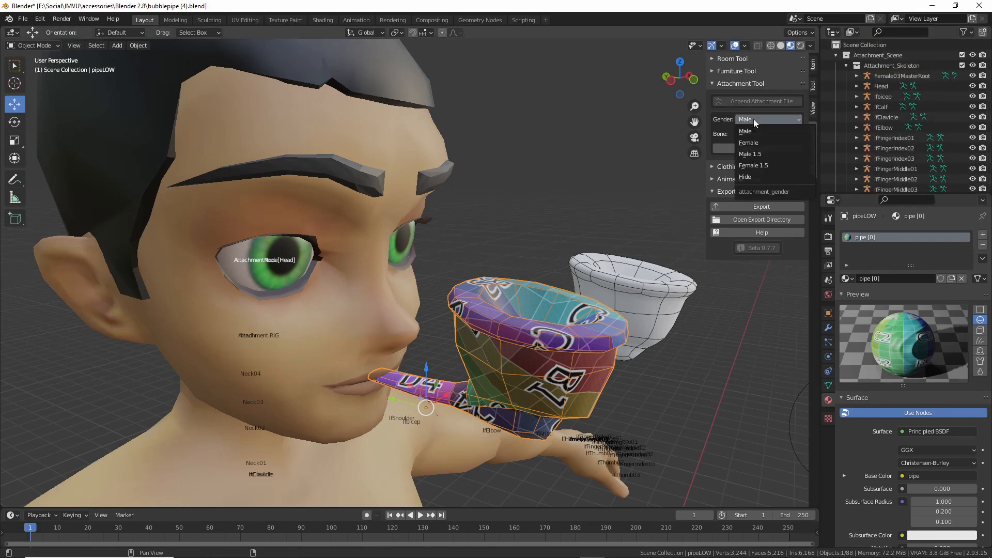
{"action": "left_click", "coordinate": [754, 175]}
{"action": "left_click", "coordinate": [236, 274]}
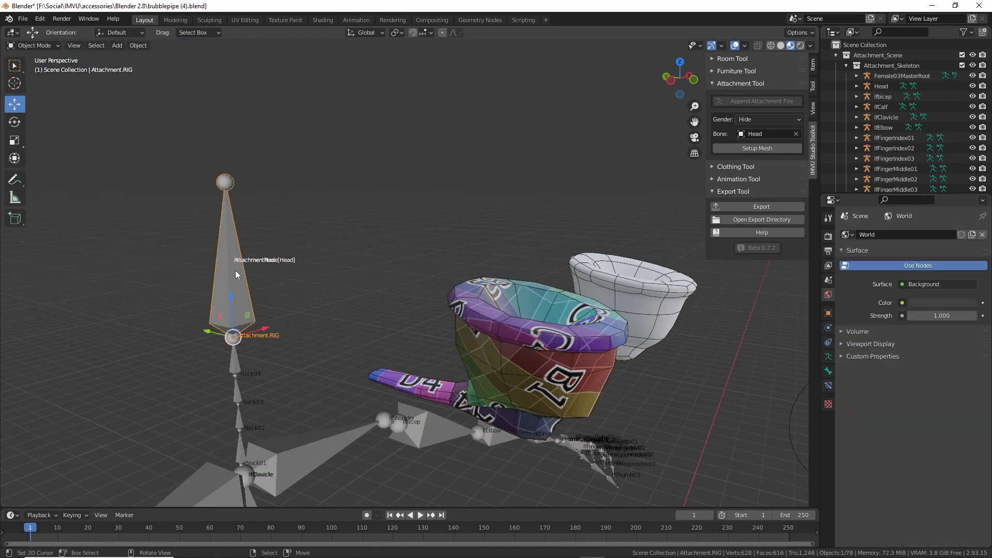
{"action": "key", "text": "shift+d"}
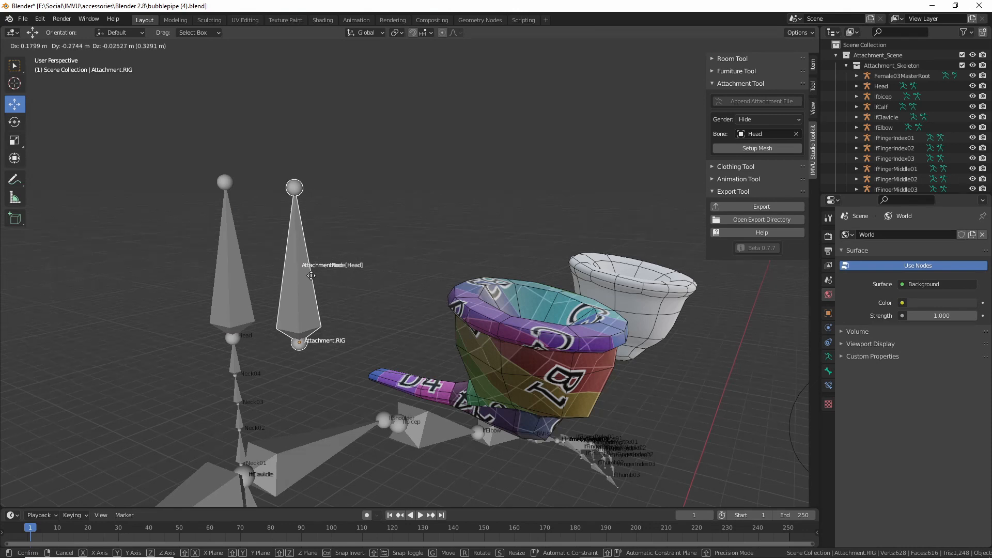
{"action": "right_click", "coordinate": [312, 276]}
{"action": "middle_click_drag", "start_coordinate": [274, 337], "coordinate": [315, 337]}
- Save the scene as a new file named bubblepipe (5).blend in the same Blender 2.8 folder
{"action": "left_click", "coordinate": [23, 19]}
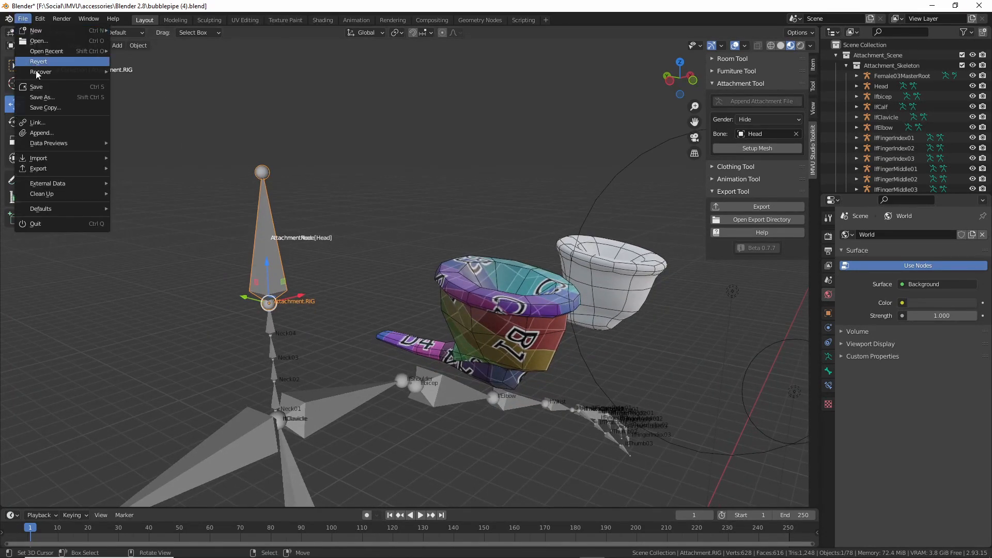
{"action": "left_click", "coordinate": [40, 98]}
{"action": "left_click", "coordinate": [369, 461]}
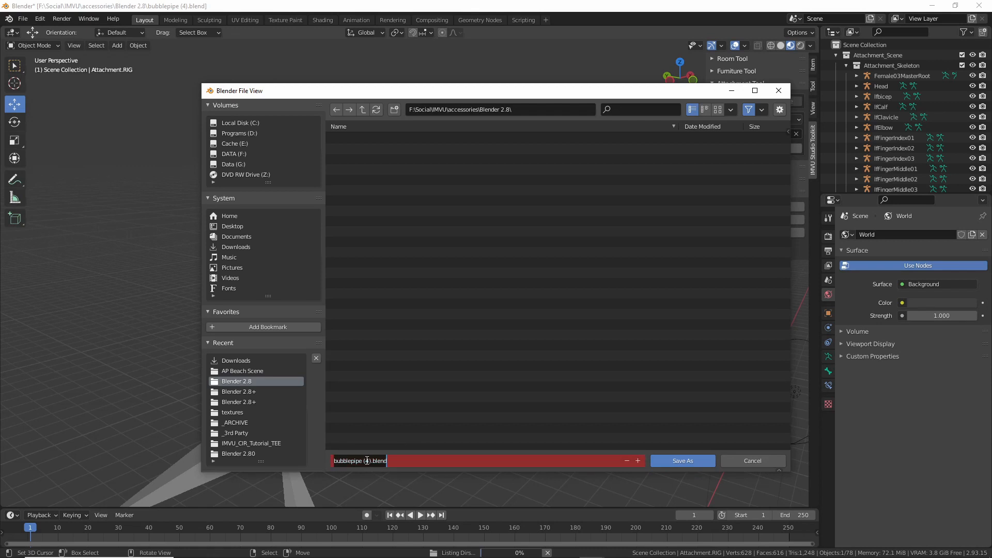
{"action": "left_click", "coordinate": [370, 461]}
{"action": "key", "text": "Delete"}
{"action": "type", "text": "5"}
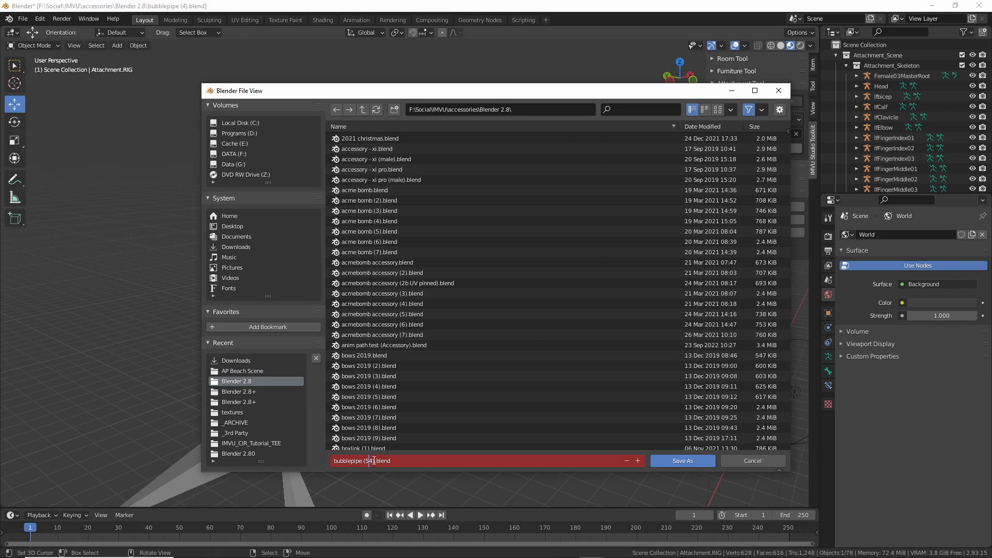
{"action": "key", "text": "Return"}
{"action": "left_click", "coordinate": [685, 462]}
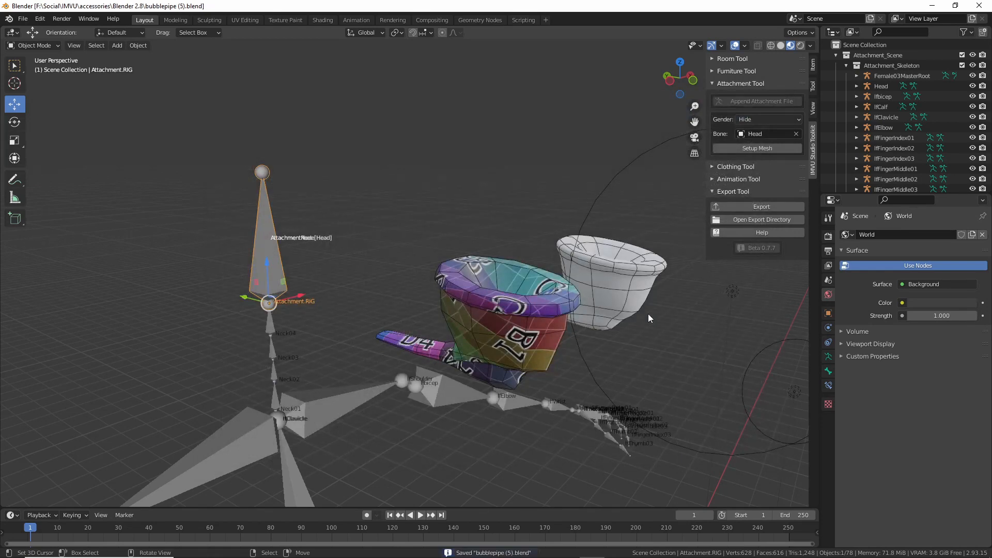
- Select the pipeLOW mesh and export it as an attachment with the IMVU Studio Toolkit
{"action": "left_click", "coordinate": [556, 360]}
{"action": "middle_click_drag", "start_coordinate": [557, 360], "coordinate": [523, 354]}
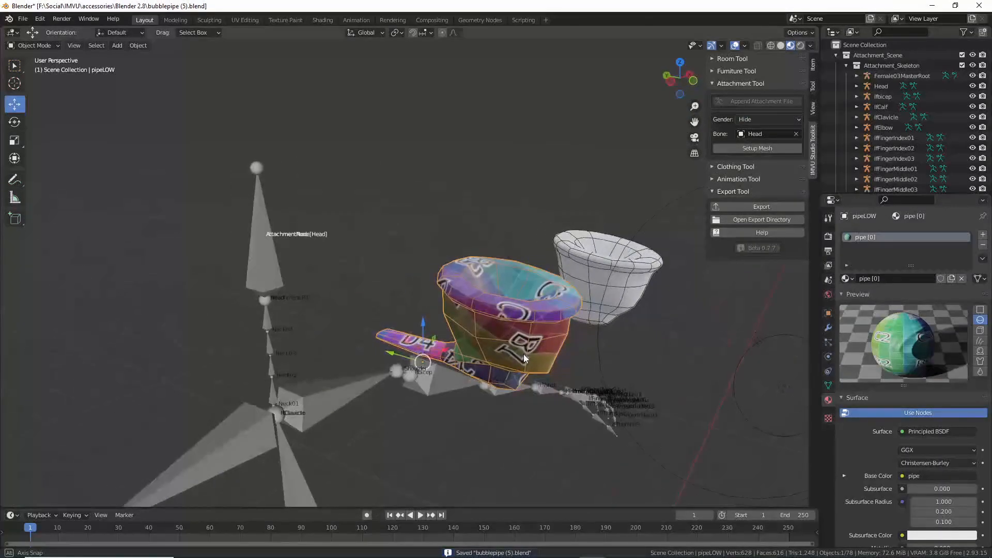
{"action": "left_click", "coordinate": [755, 207]}
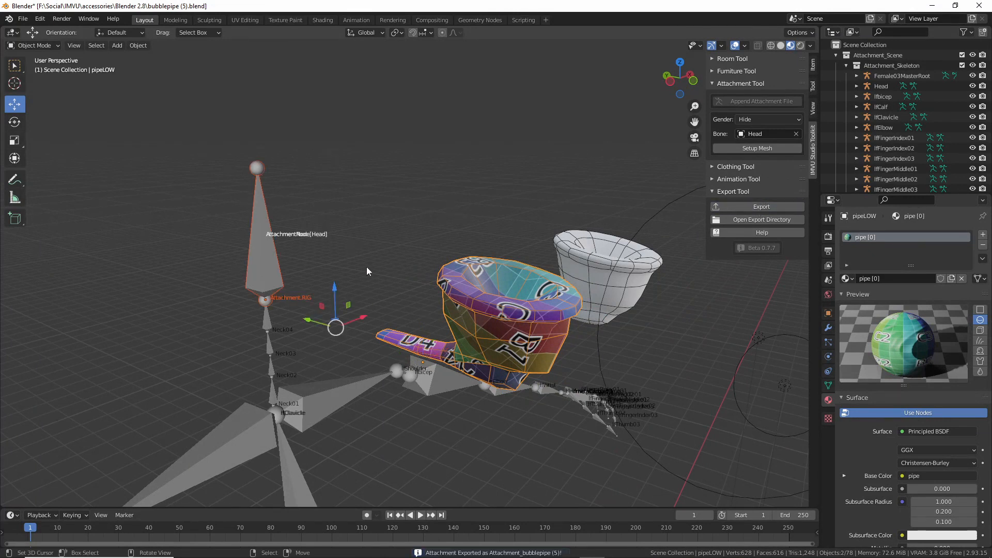
- Find and launch IMVU Studio (Windows), and maximize its window
{"action": "left_click", "coordinate": [97, 547]}
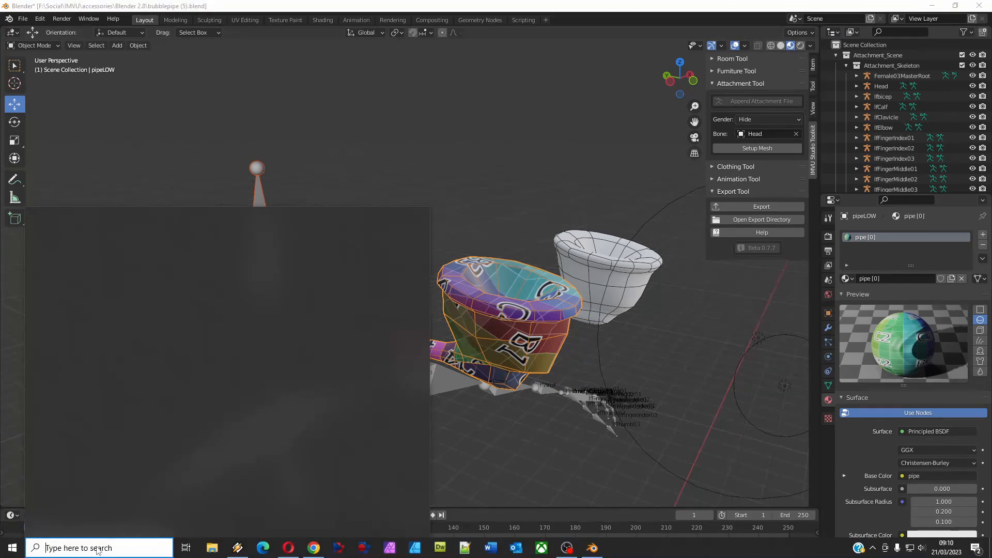
{"action": "type", "text": "studio"}
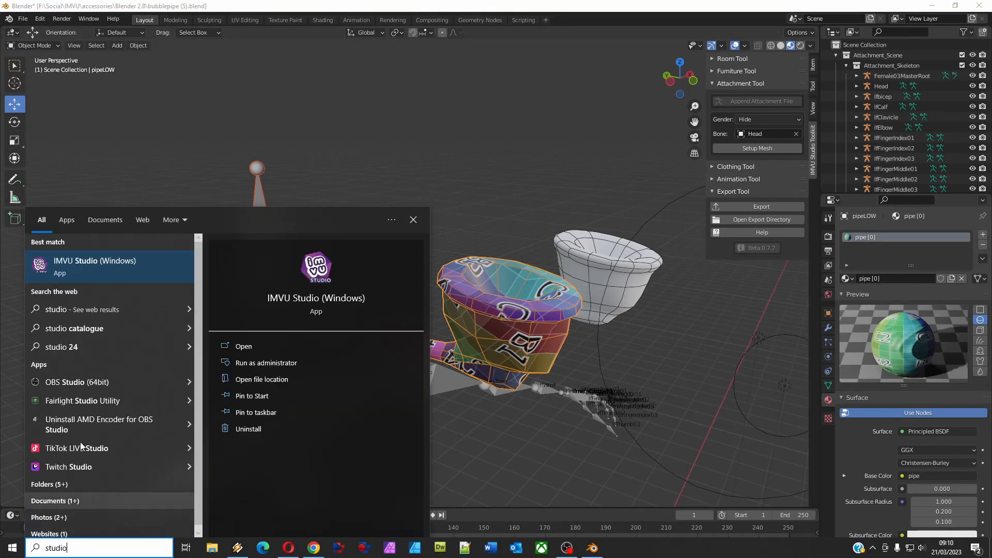
{"action": "left_click", "coordinate": [89, 262]}
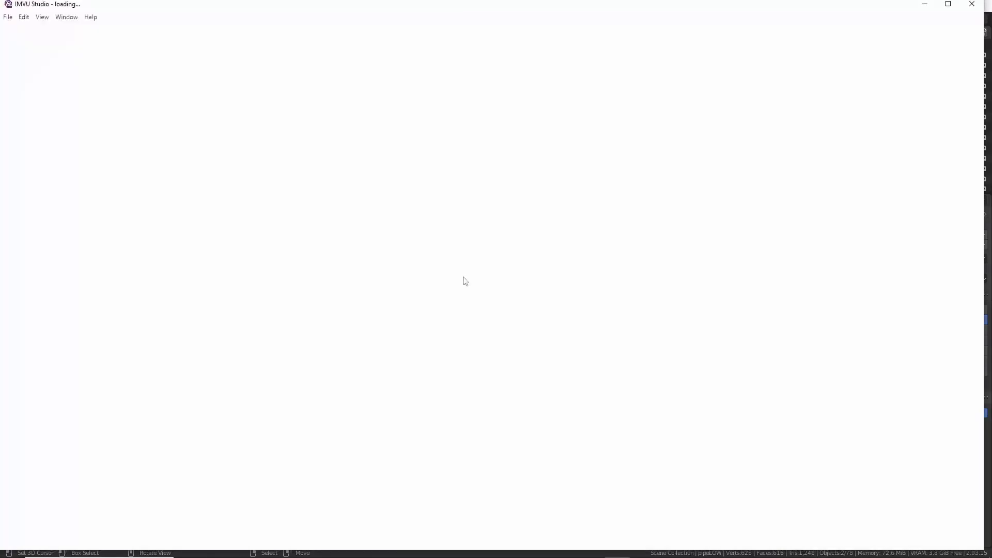
{"action": "left_click", "coordinate": [947, 4]}
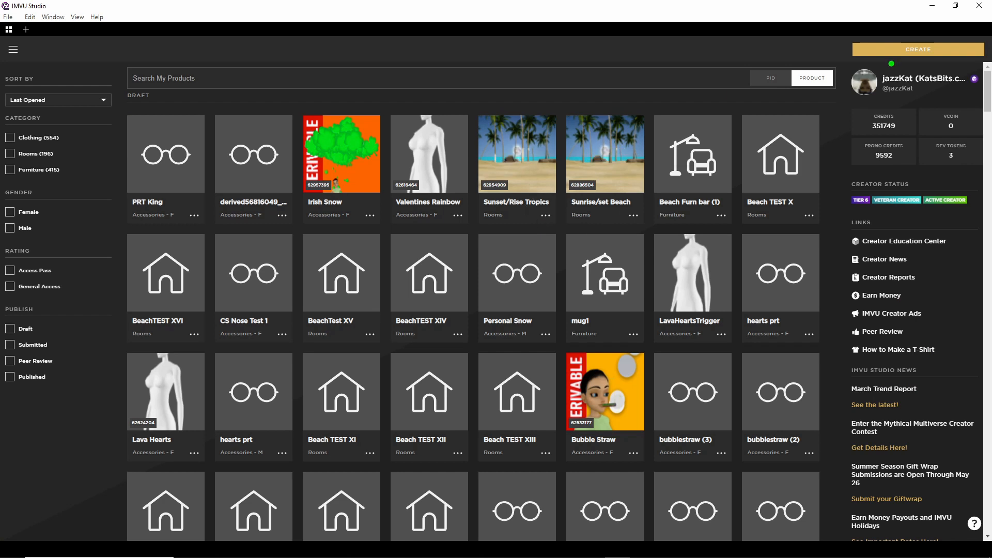
- Create a new product derived from Empty Male Accessory in the Men's Accessories category
{"action": "mouse_move", "coordinate": [891, 63]}
{"action": "left_mouse_down"}
{"action": "mouse_move", "coordinate": [964, 53]}
{"action": "mouse_move", "coordinate": [898, 54]}
{"action": "left_mouse_up"}
{"action": "left_click", "coordinate": [898, 50]}
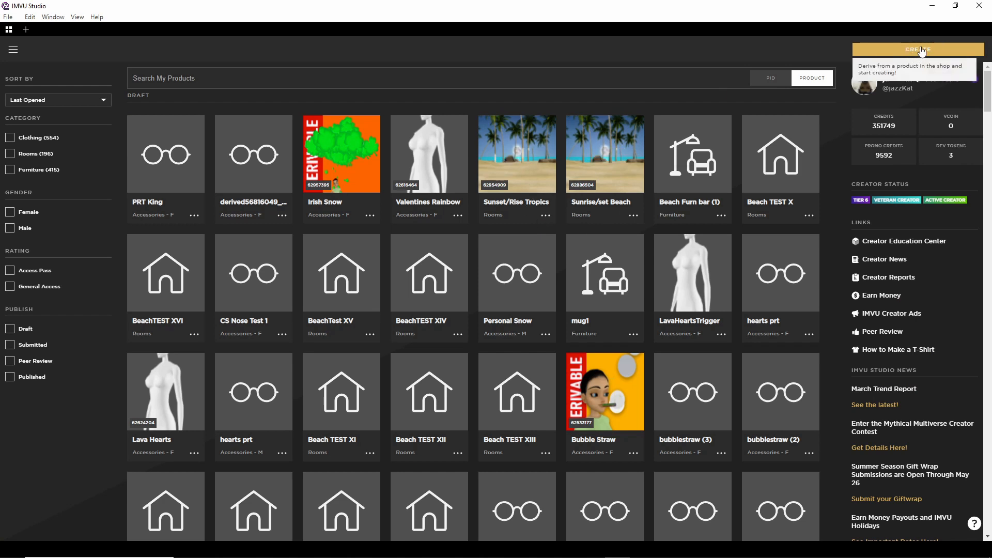
{"action": "left_click", "coordinate": [912, 65]}
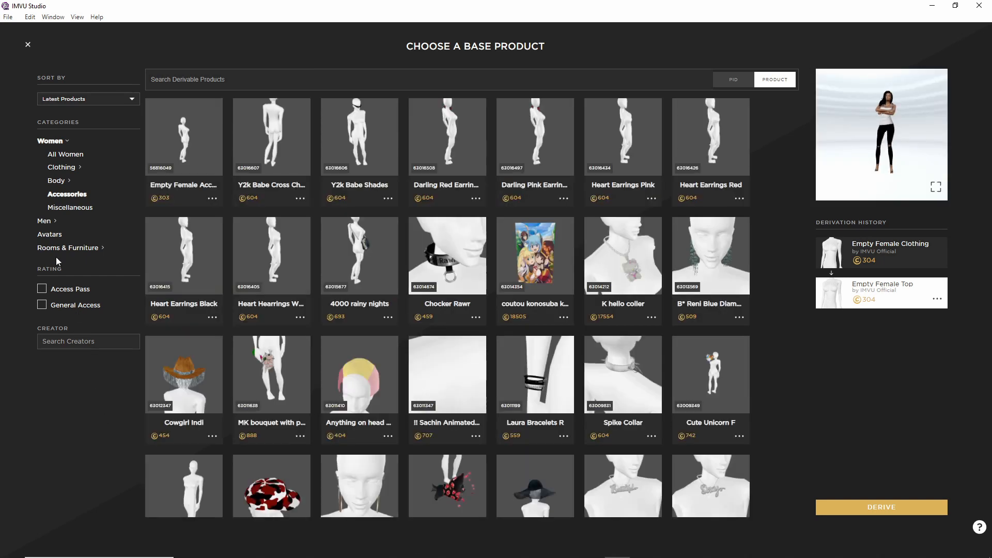
{"action": "left_click", "coordinate": [52, 221]}
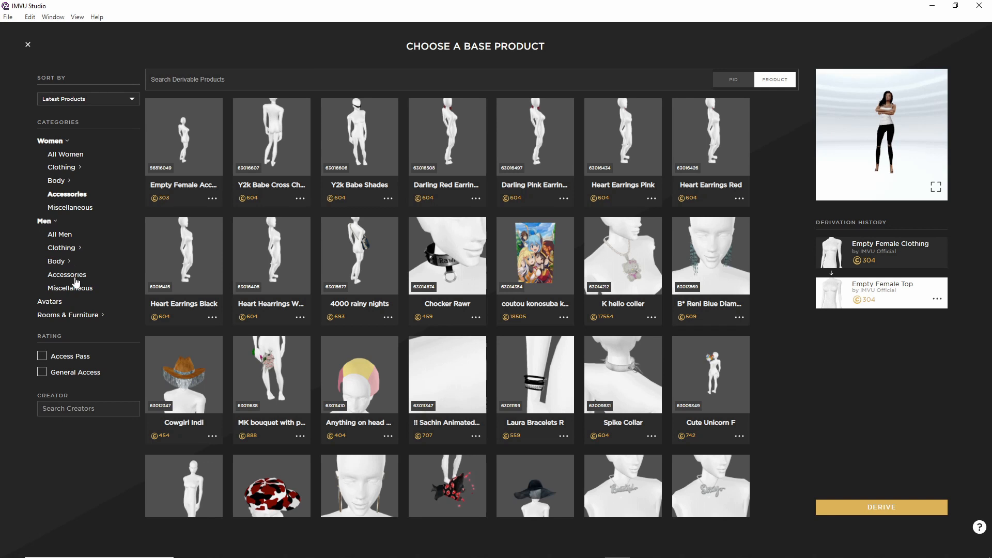
{"action": "left_click", "coordinate": [72, 277]}
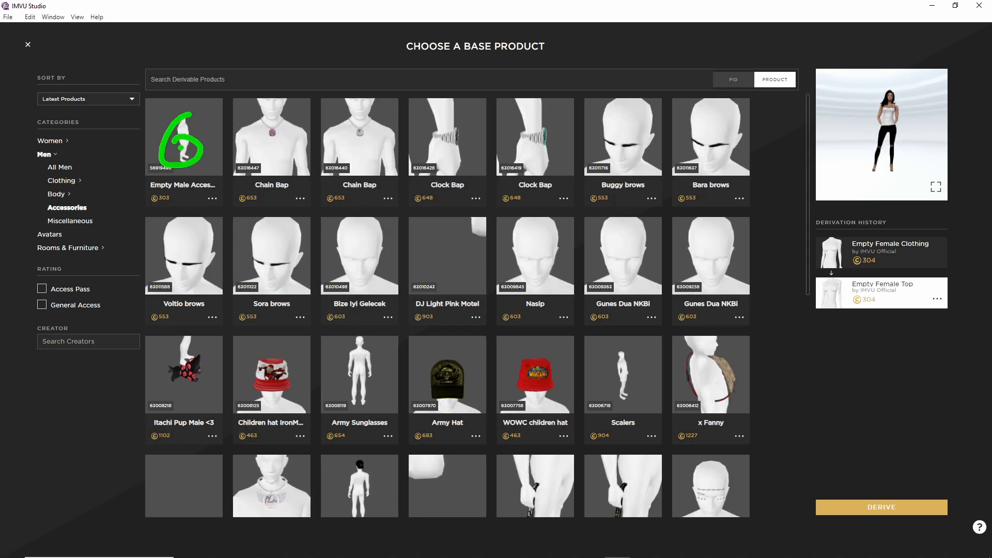
{"action": "left_click", "coordinate": [179, 145]}
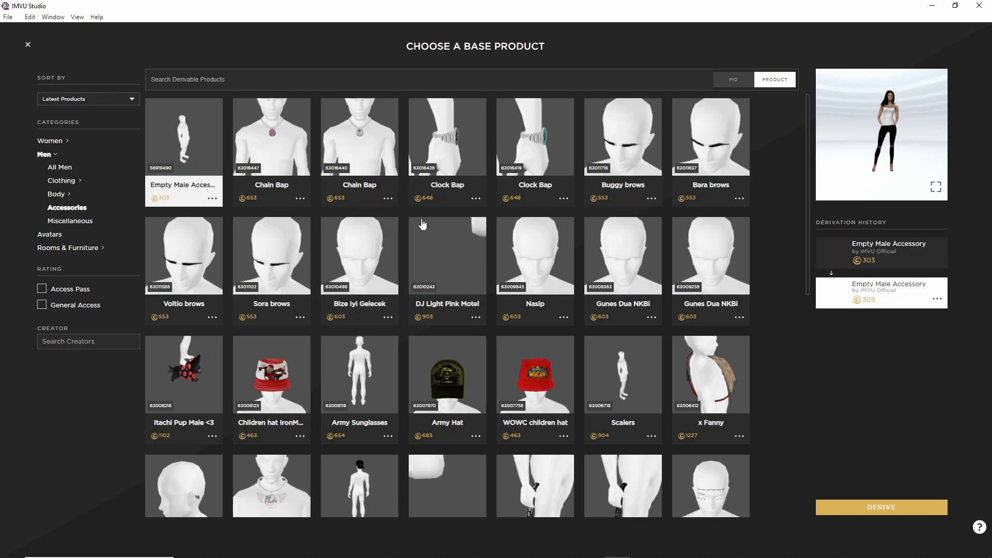
{"action": "left_click", "coordinate": [877, 505]}
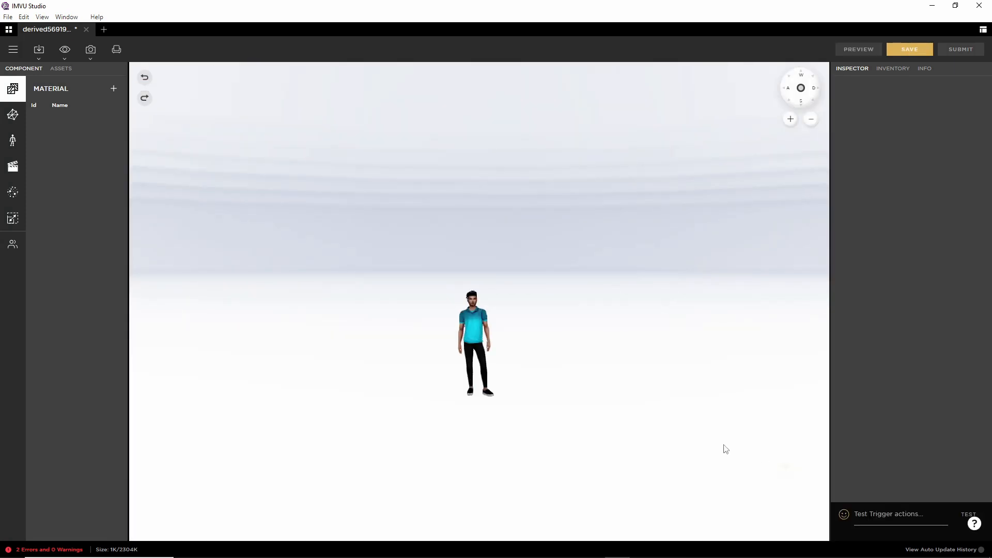
- Try to import Attachment_bubblepipe (5).fbx into the derived male accessory, checking the exported scene's name in Blender
{"action": "scroll", "coordinate": [504, 380], "scroll_direction": "up", "scroll_amount": 10}
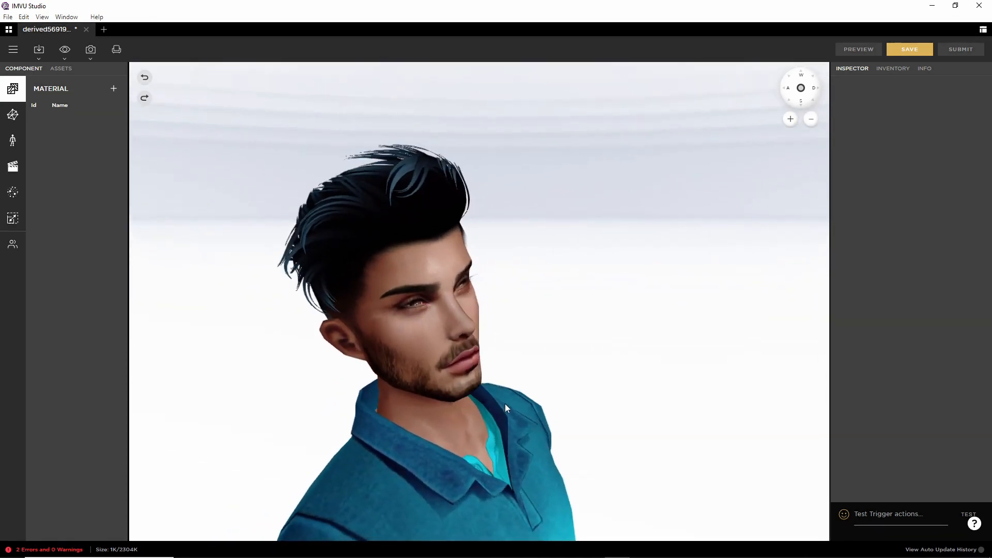
{"action": "scroll", "coordinate": [456, 398], "scroll_direction": "down", "scroll_amount": 8}
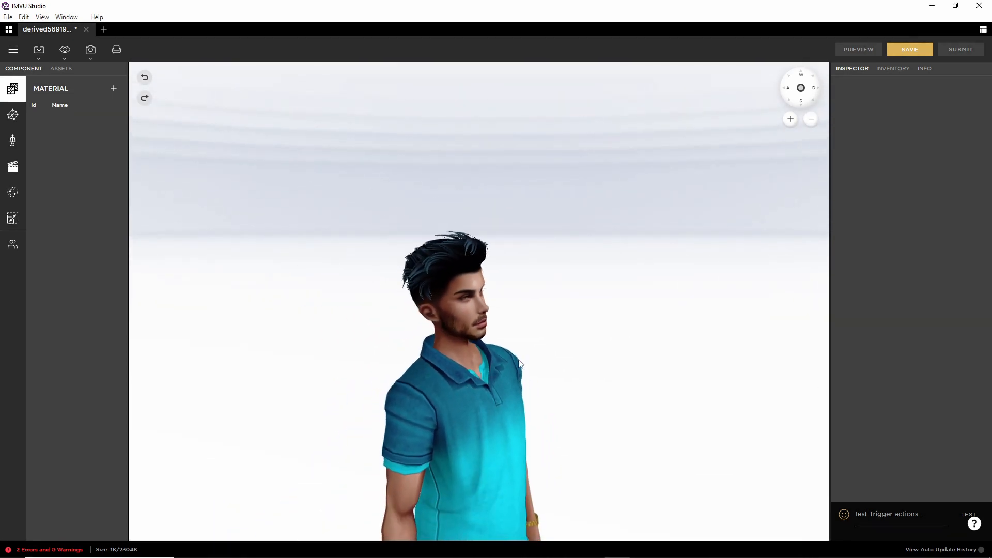
{"action": "left_click", "coordinate": [38, 50]}
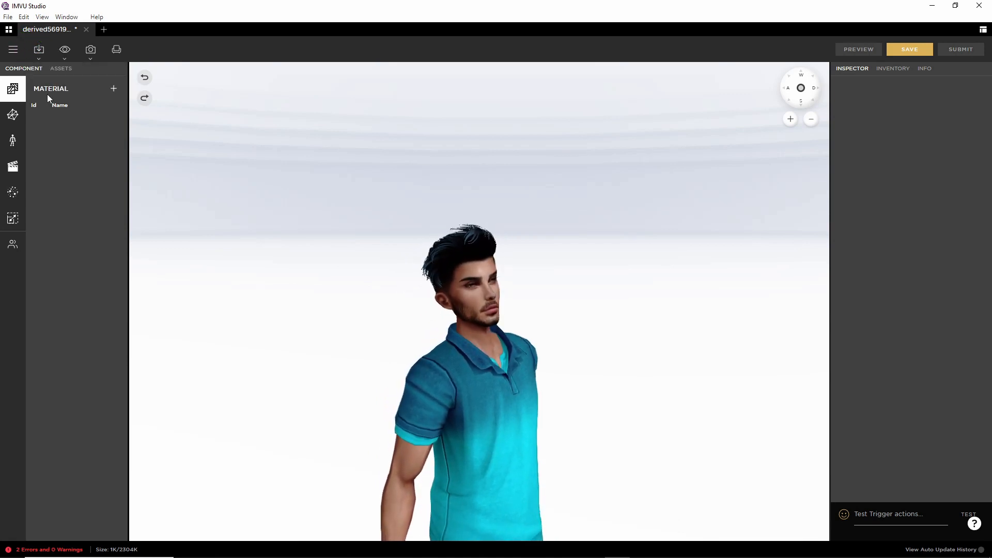
{"action": "left_click", "coordinate": [46, 90]}
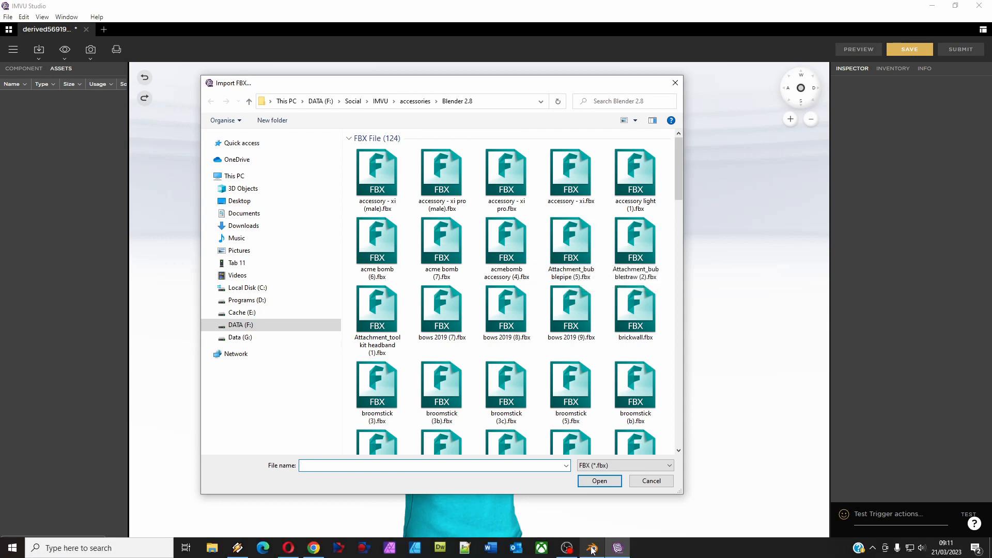
{"action": "left_click", "coordinate": [592, 548]}
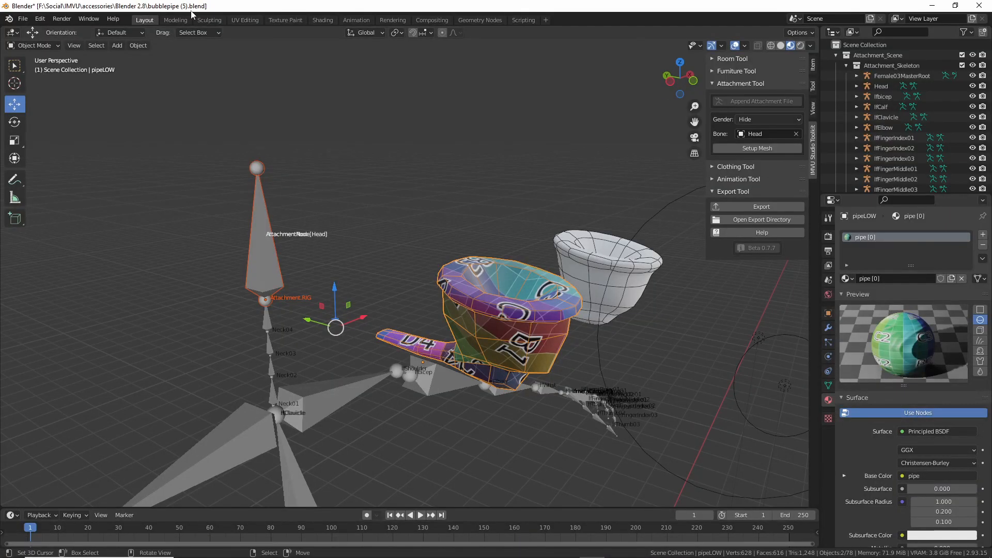
{"action": "left_click", "coordinate": [932, 6]}
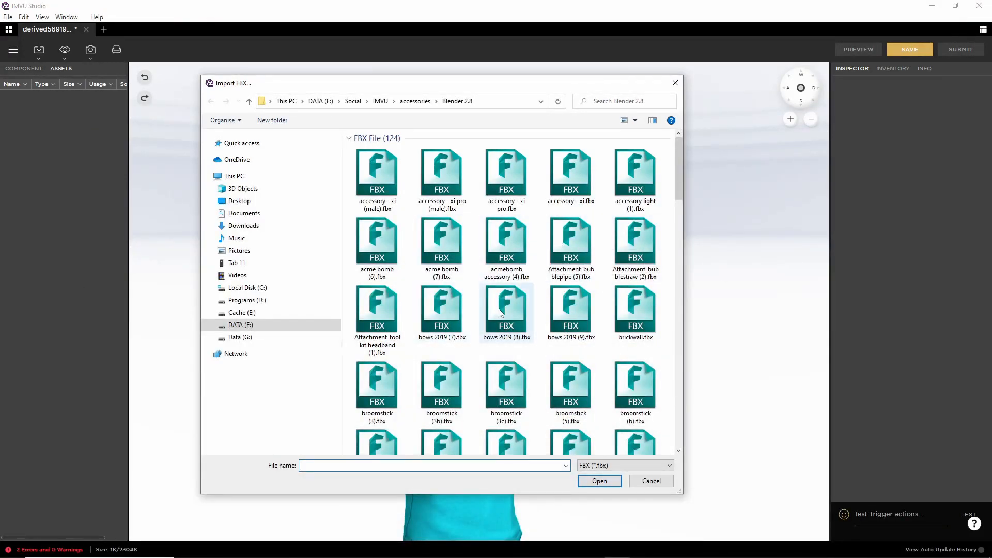
{"action": "left_click", "coordinate": [572, 236]}
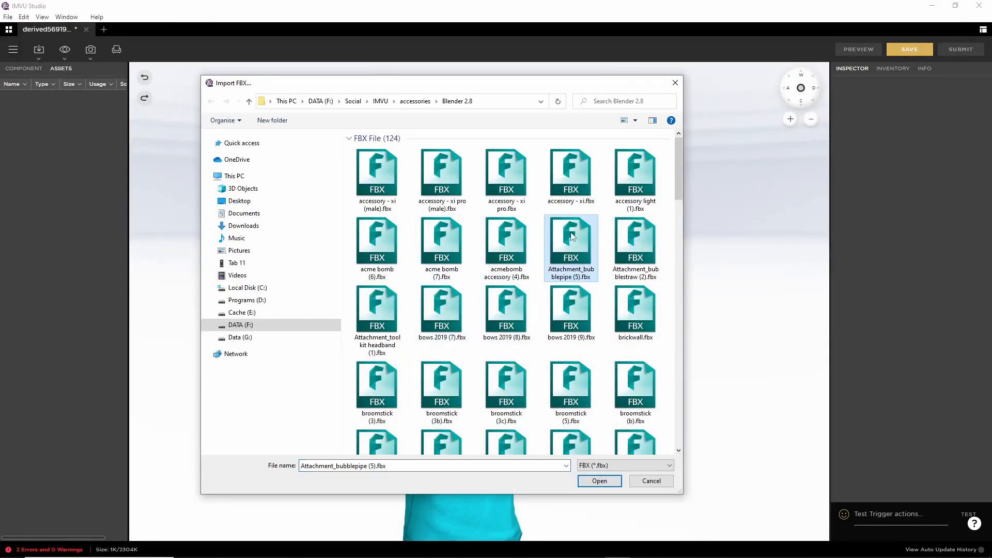
{"action": "left_click", "coordinate": [599, 480]}
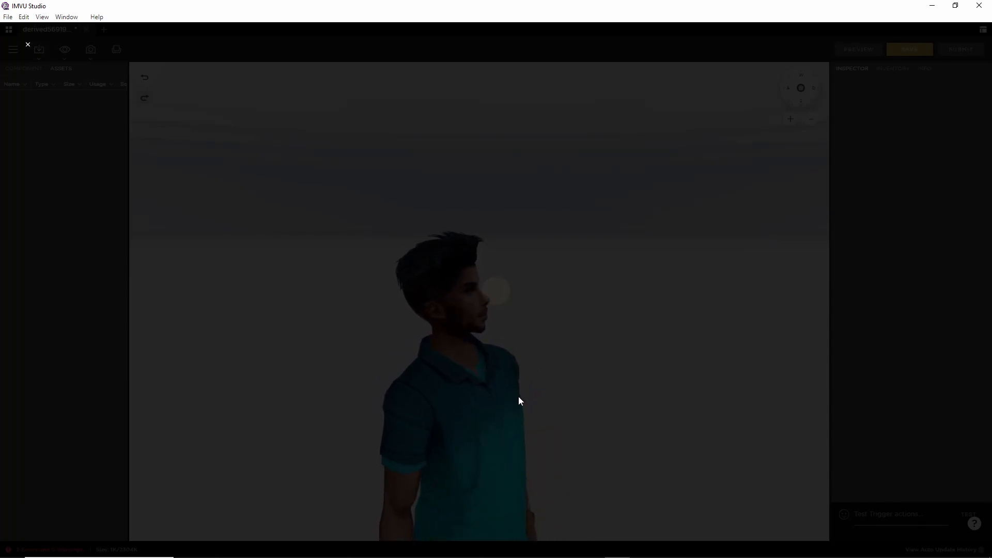
{"action": "left_click", "coordinate": [28, 44]}
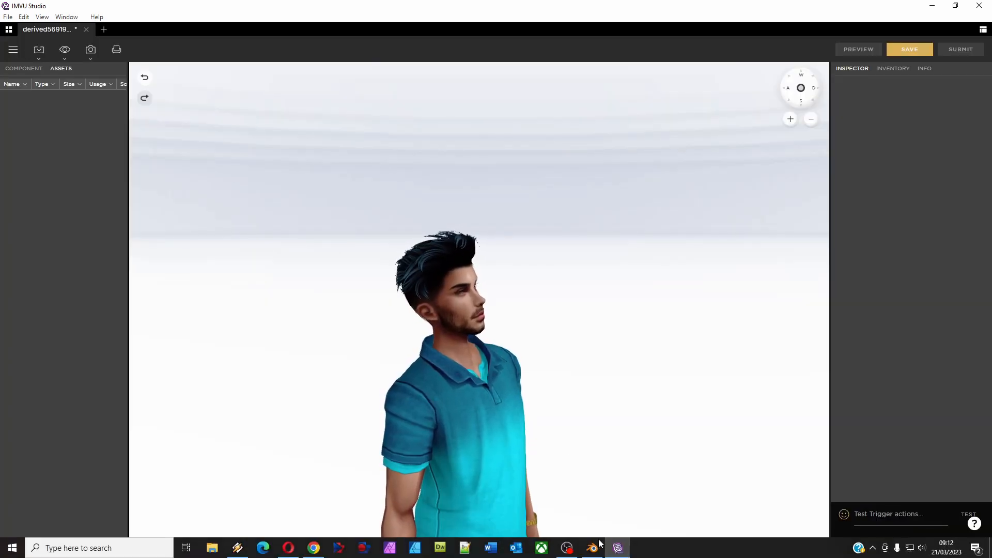
- Switch to Blender's UV Editing workspace, put pipeLOW in Object Mode and display the pipe image in the image editor
{"action": "left_click", "coordinate": [593, 548]}
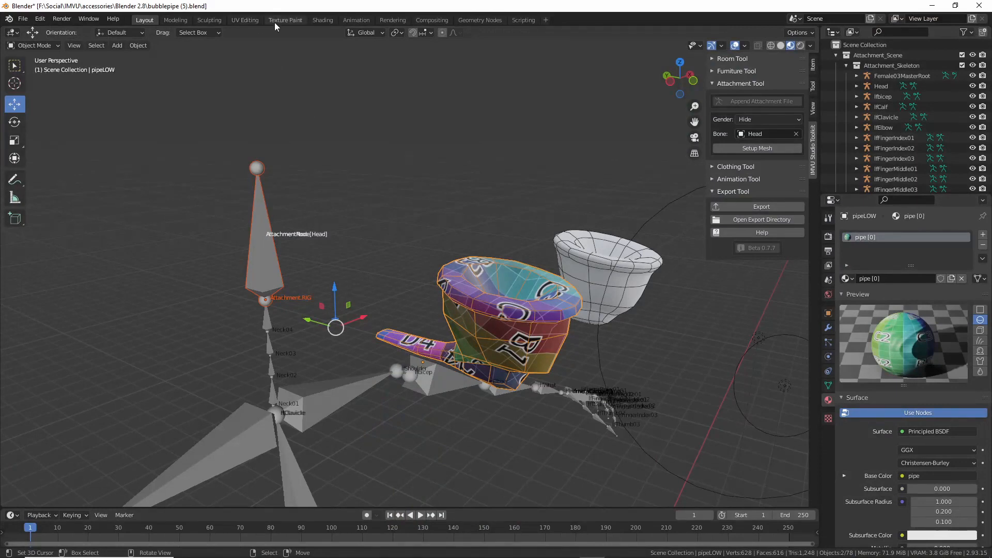
{"action": "left_click", "coordinate": [252, 20]}
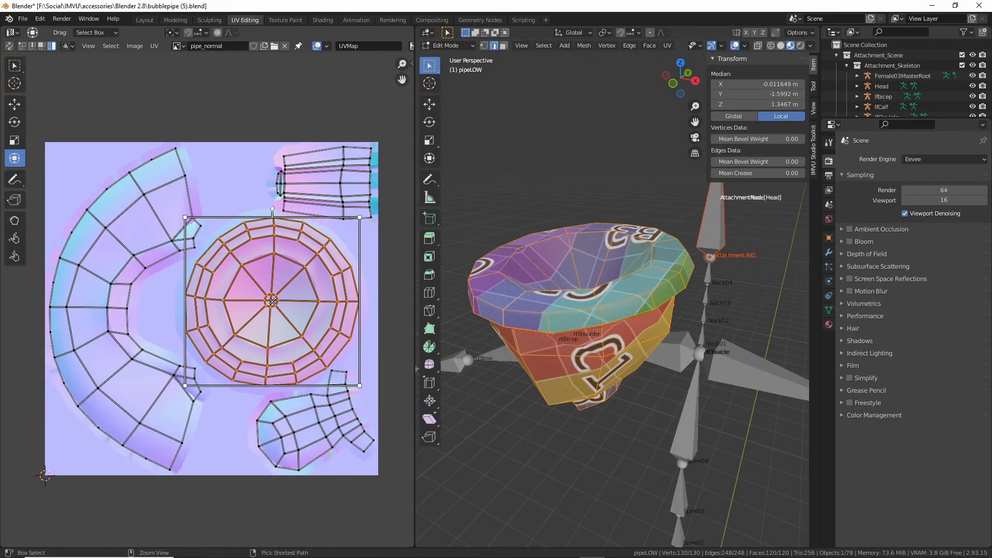
{"action": "mouse_move", "coordinate": [158, 225]}
{"action": "left_mouse_down"}
{"action": "mouse_move", "coordinate": [307, 243]}
{"action": "mouse_move", "coordinate": [211, 250]}
{"action": "left_mouse_up"}
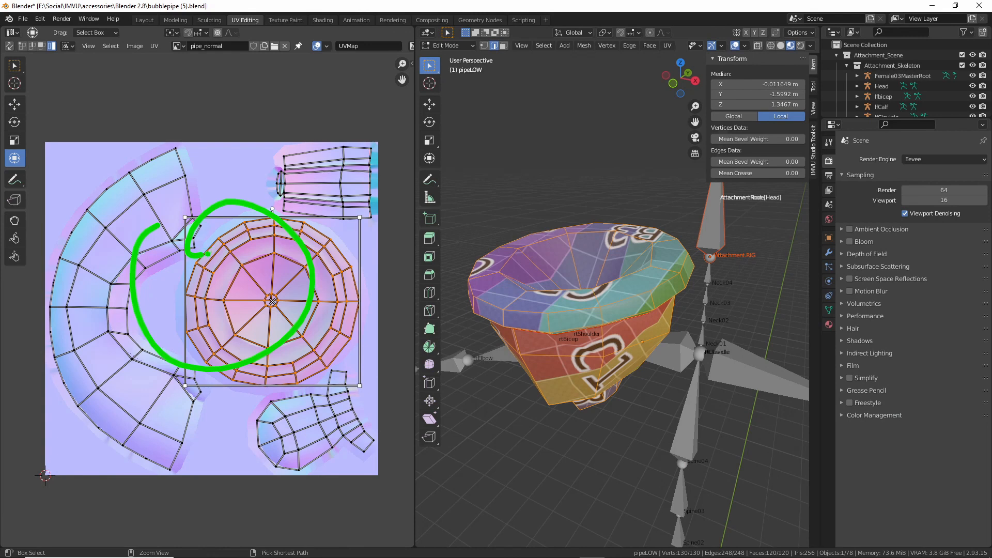
{"action": "key", "text": "Escape"}
{"action": "middle_click_drag", "start_coordinate": [602, 320], "coordinate": [656, 306]}
{"action": "key", "text": "Tab"}
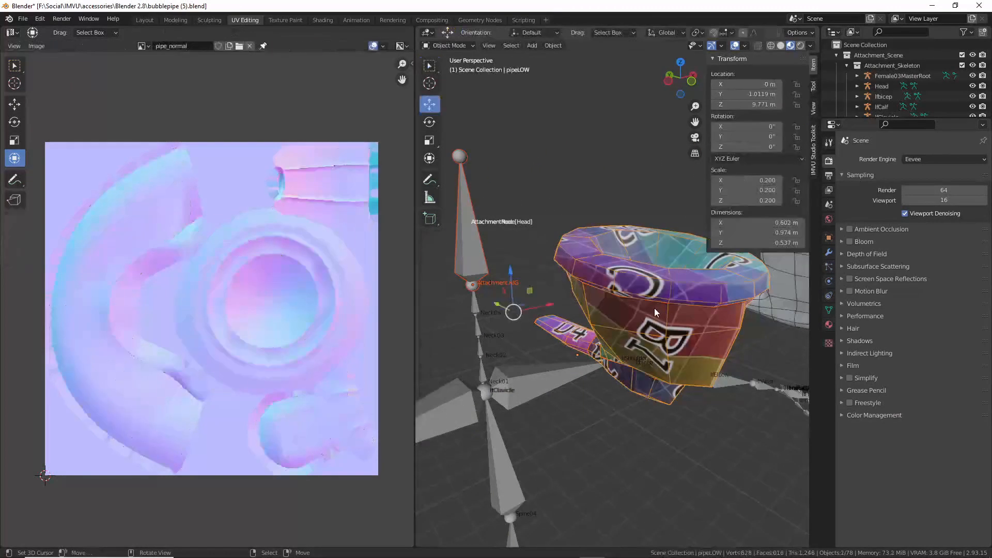
{"action": "left_click", "coordinate": [146, 46]}
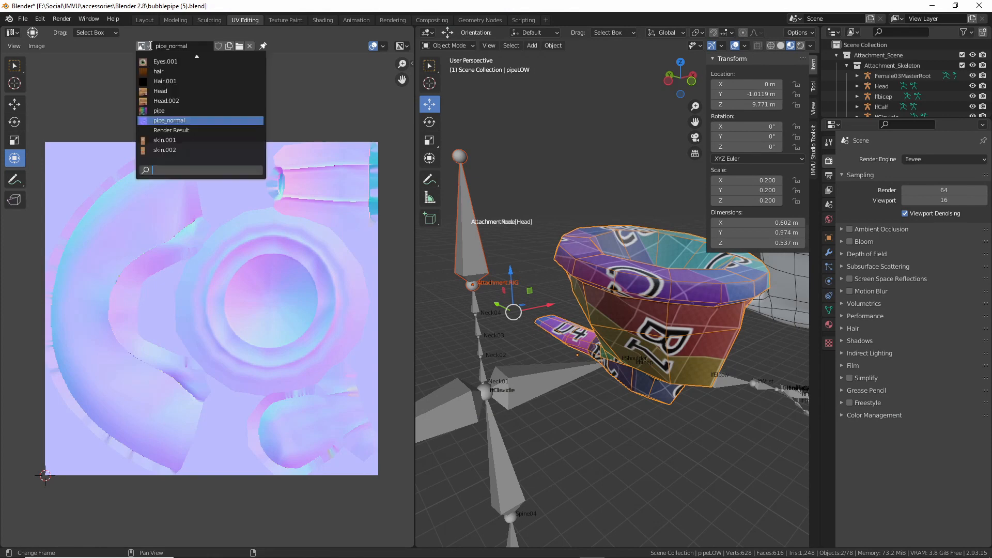
{"action": "left_click", "coordinate": [155, 110]}
{"action": "left_click", "coordinate": [36, 46]}
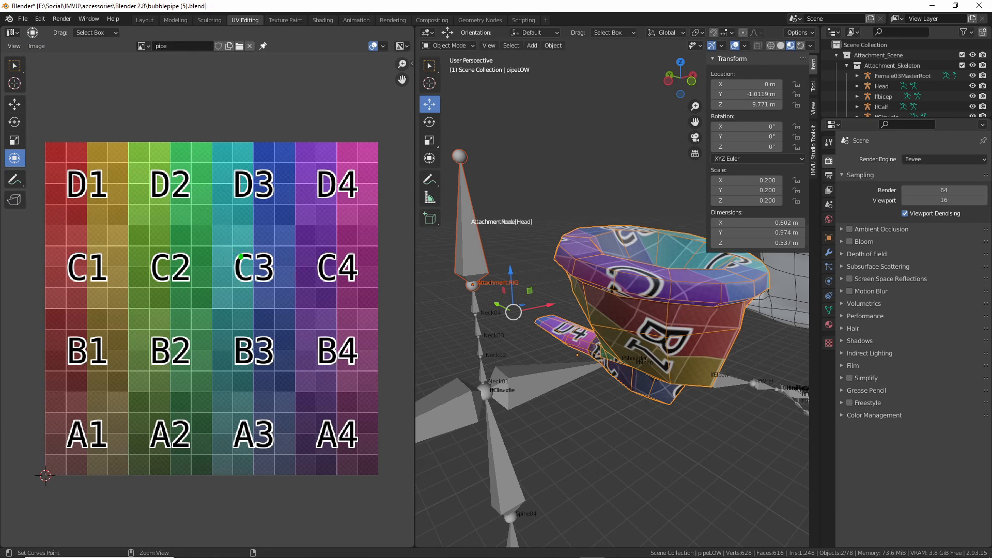
{"action": "mouse_move", "coordinate": [252, 210]}
{"action": "left_mouse_down"}
{"action": "mouse_move", "coordinate": [231, 262]}
{"action": "mouse_move", "coordinate": [212, 410]}
{"action": "left_mouse_up"}
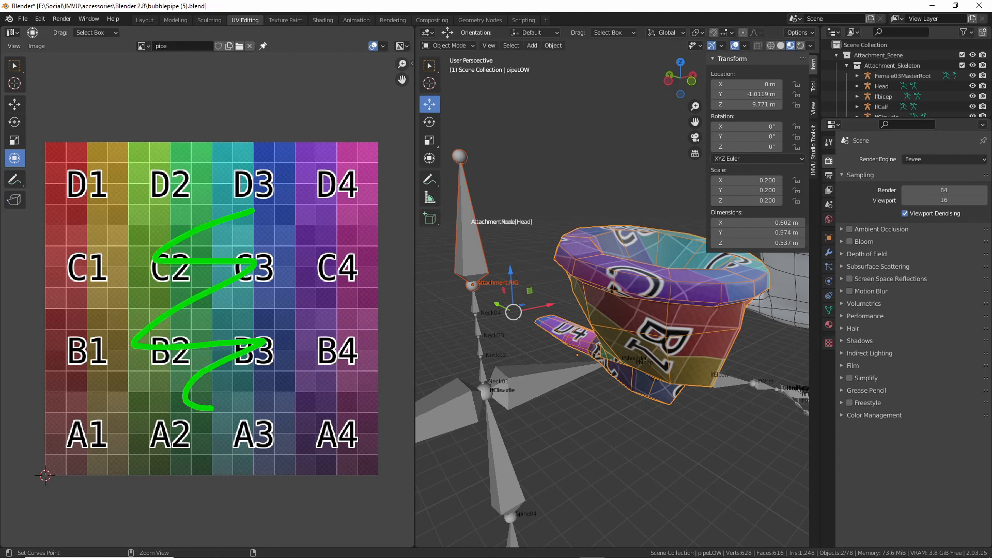
{"action": "key", "text": "ctrl+z"}
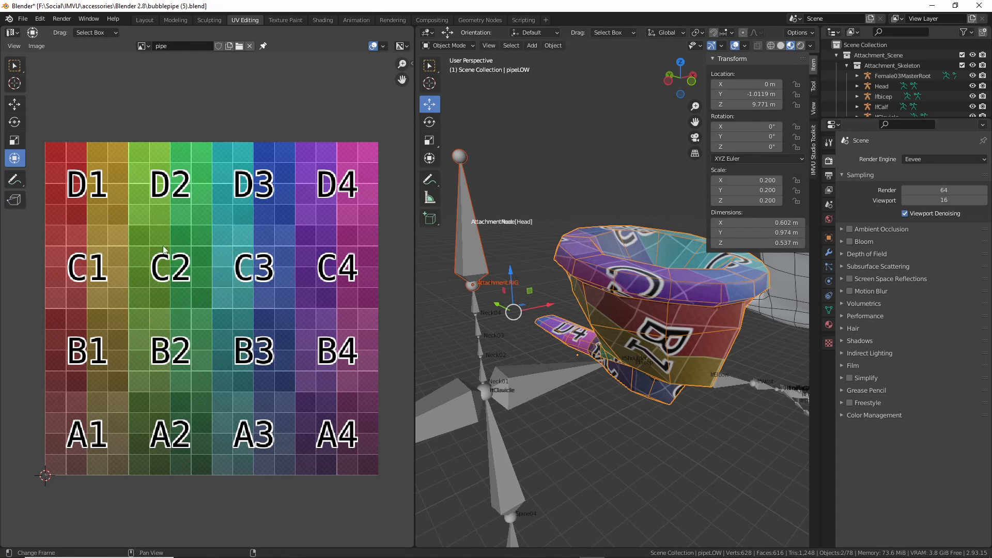
- Save the displayed pipe image as pipe.png in PNG format with 0% compression
{"action": "left_click", "coordinate": [37, 46]}
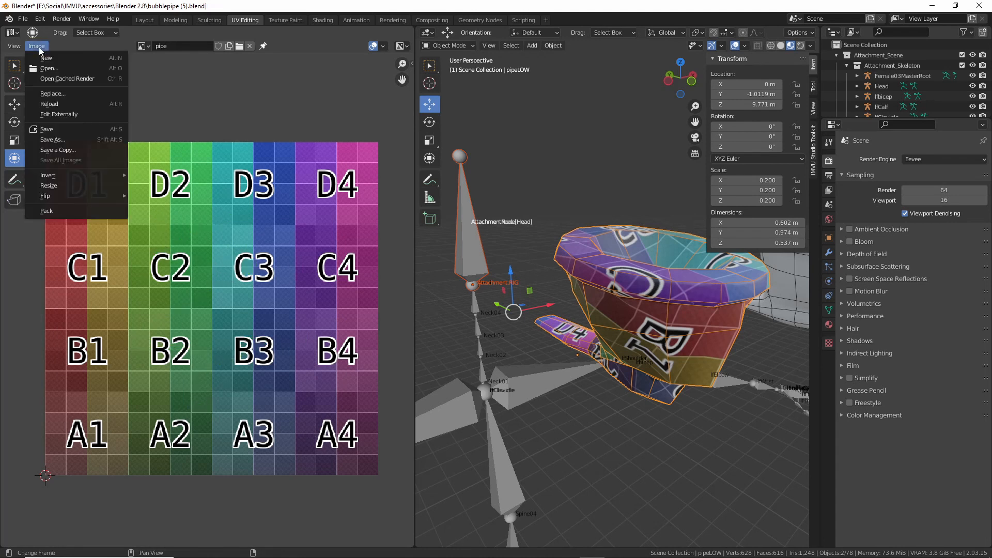
{"action": "left_click", "coordinate": [60, 141]}
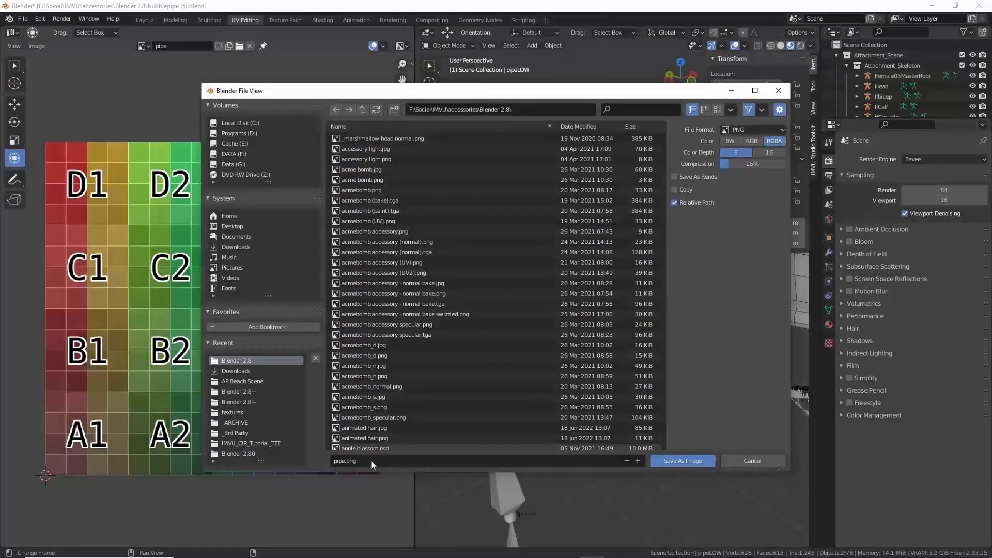
{"action": "left_click_drag", "start_coordinate": [752, 164], "coordinate": [724, 163]}
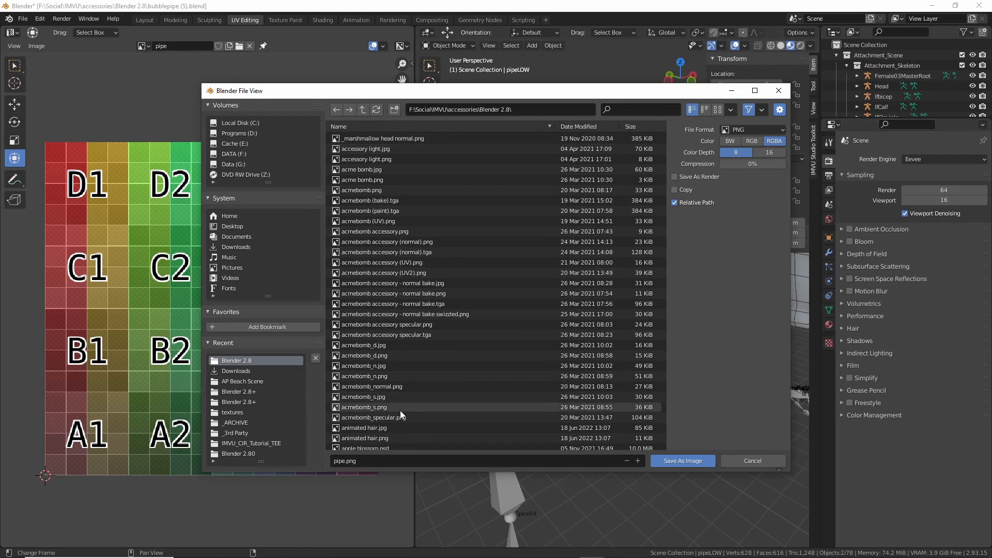
{"action": "left_click", "coordinate": [681, 460]}
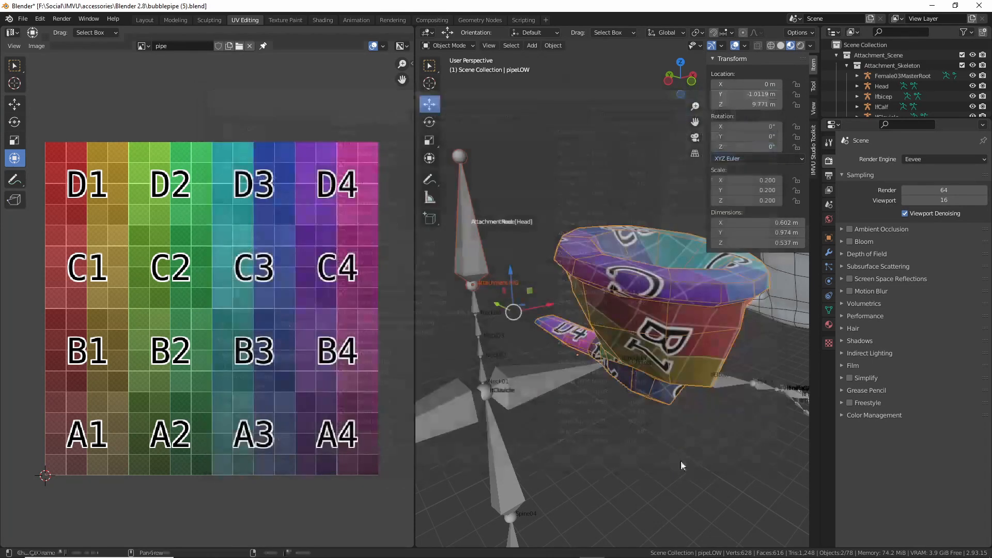
- In the Shading workspace, examine the pipe image node feeding the material's Base Color and view the textured model in Material Preview
{"action": "left_click", "coordinate": [323, 20]}
{"action": "middle_click_drag", "start_coordinate": [505, 267], "coordinate": [493, 478]}
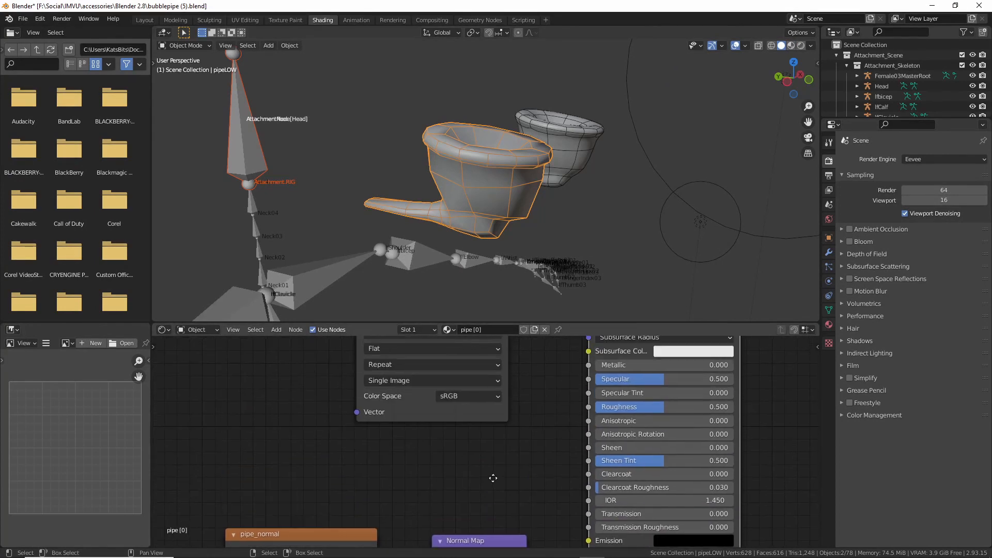
{"action": "middle_click_drag", "start_coordinate": [497, 373], "coordinate": [482, 466]}
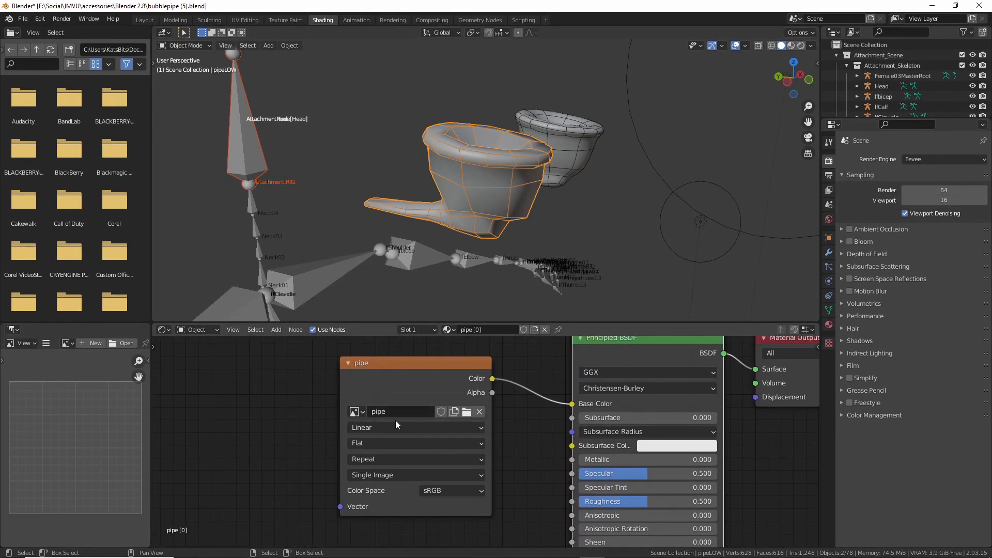
{"action": "key", "text": "ctrl+2"}
{"action": "mouse_move", "coordinate": [382, 404]}
{"action": "left_mouse_down"}
{"action": "mouse_move", "coordinate": [409, 433]}
{"action": "mouse_move", "coordinate": [381, 399]}
{"action": "left_mouse_up"}
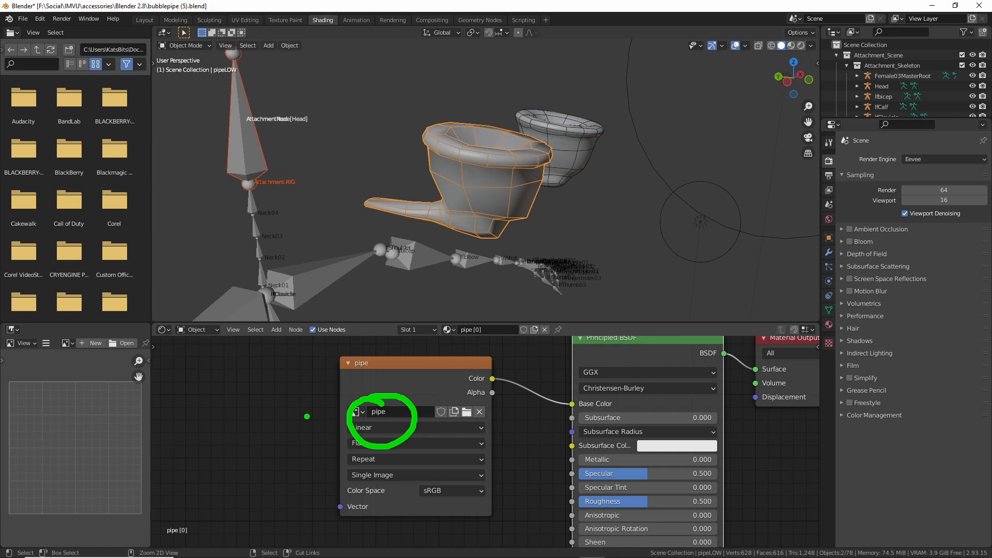
{"action": "key", "text": "Escape"}
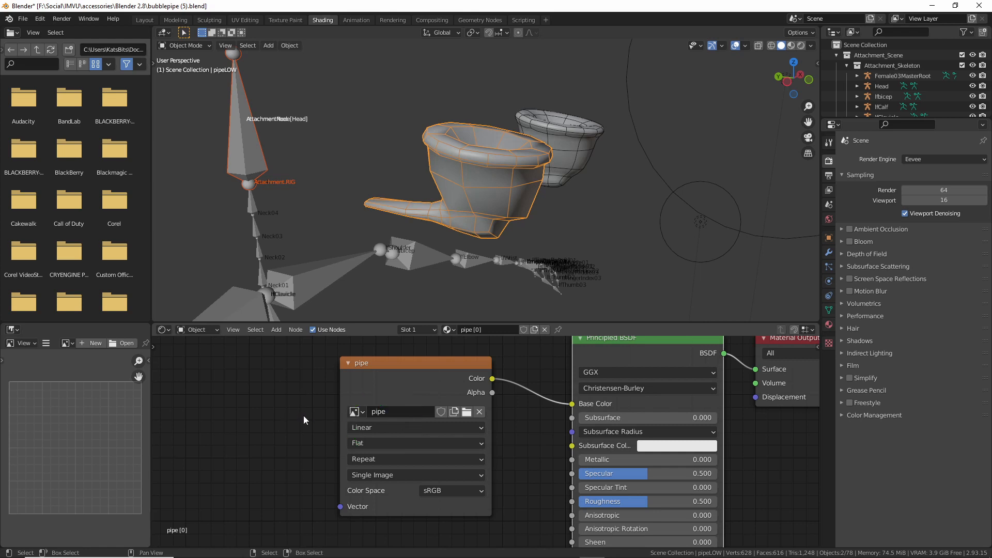
{"action": "left_click", "coordinate": [791, 45]}
{"action": "mouse_move", "coordinate": [610, 190]}
{"action": "middle_mouse_down"}
{"action": "mouse_move", "coordinate": [491, 225]}
{"action": "mouse_move", "coordinate": [543, 219]}
{"action": "mouse_move", "coordinate": [473, 181]}
{"action": "middle_mouse_up"}
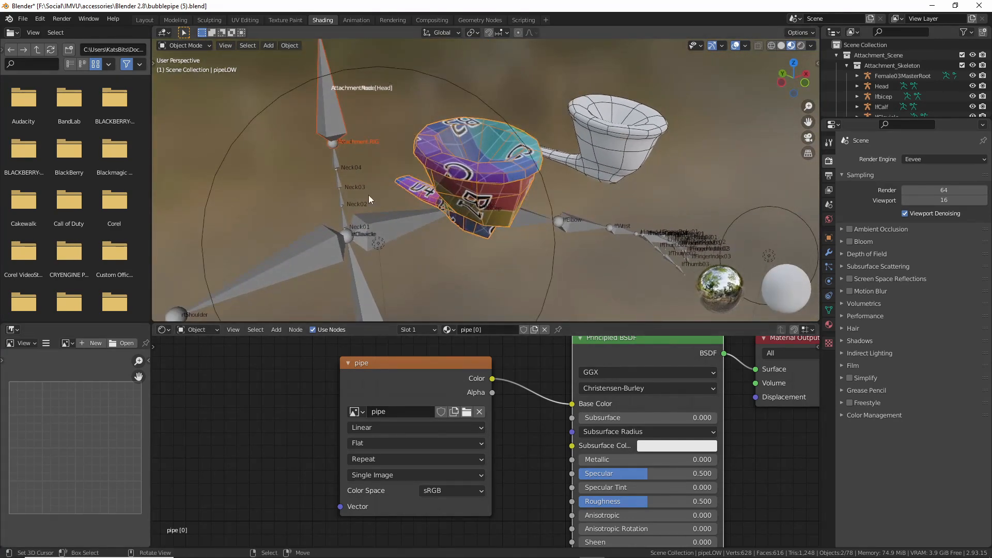
- Return to the Layout workspace and export the pipe attachment with the IMVU Studio Toolkit's Export Tool
{"action": "left_click", "coordinate": [145, 20]}
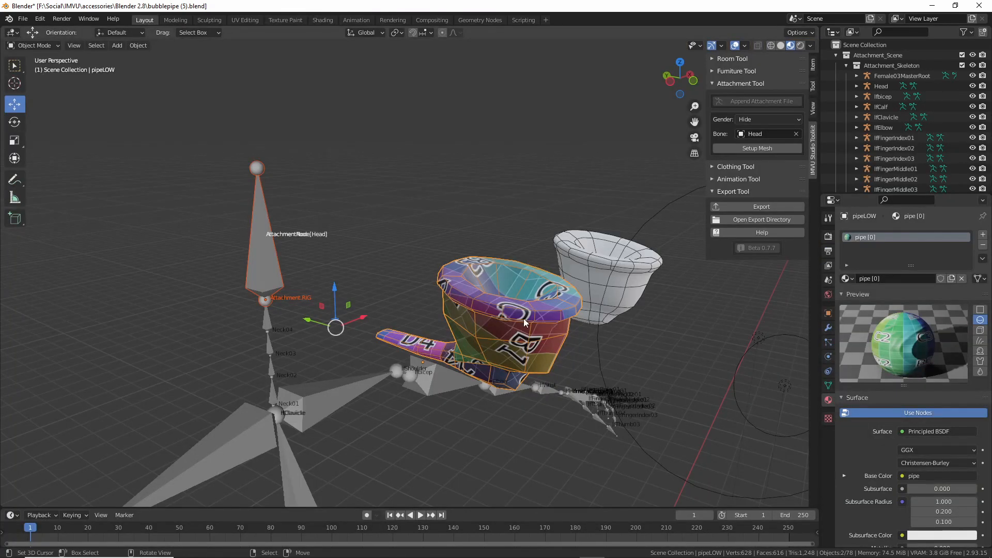
{"action": "left_click", "coordinate": [761, 207]}
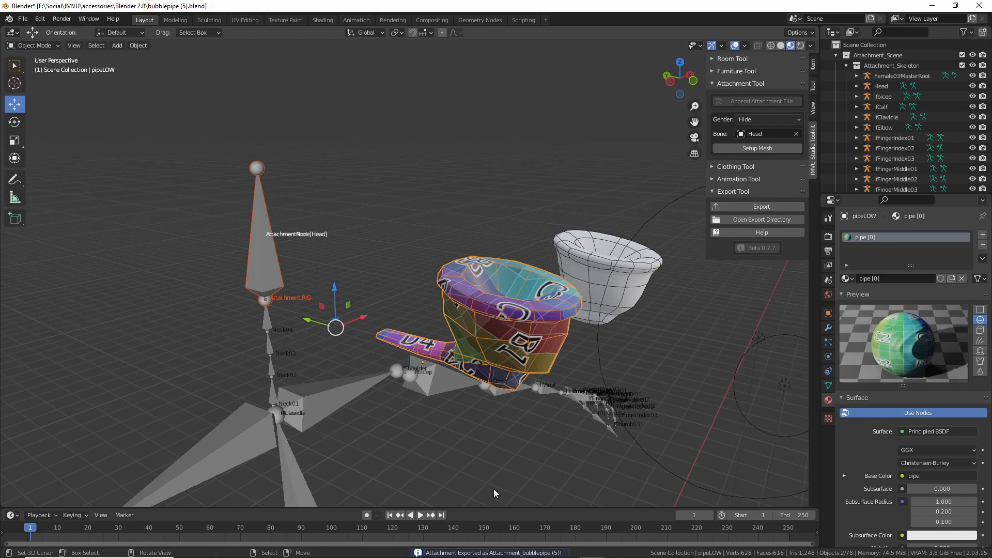
- In the UV Editing workspace, display the pipe_normal image behind pipeLOW's UV layout
{"action": "left_click", "coordinate": [246, 19]}
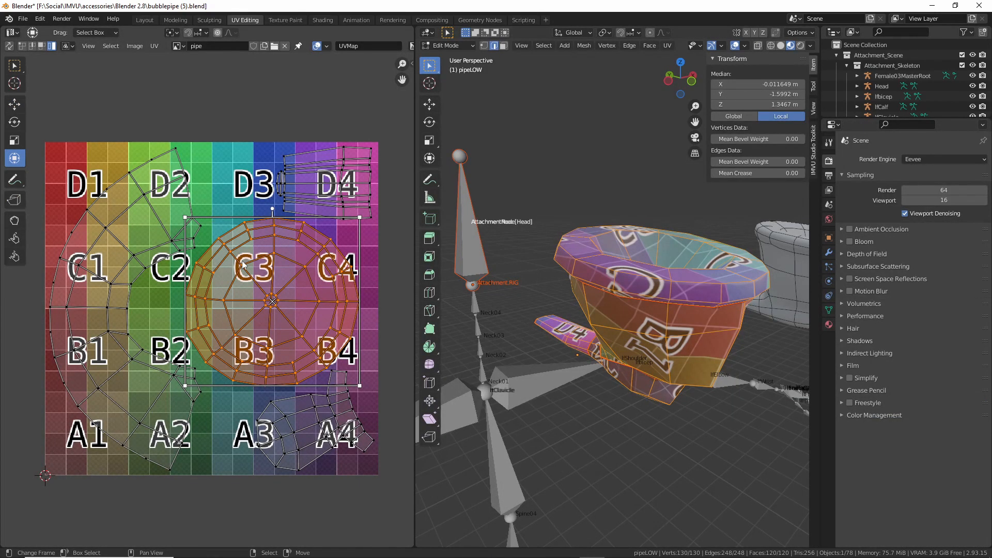
{"action": "left_click", "coordinate": [184, 45]}
{"action": "left_click", "coordinate": [190, 120]}
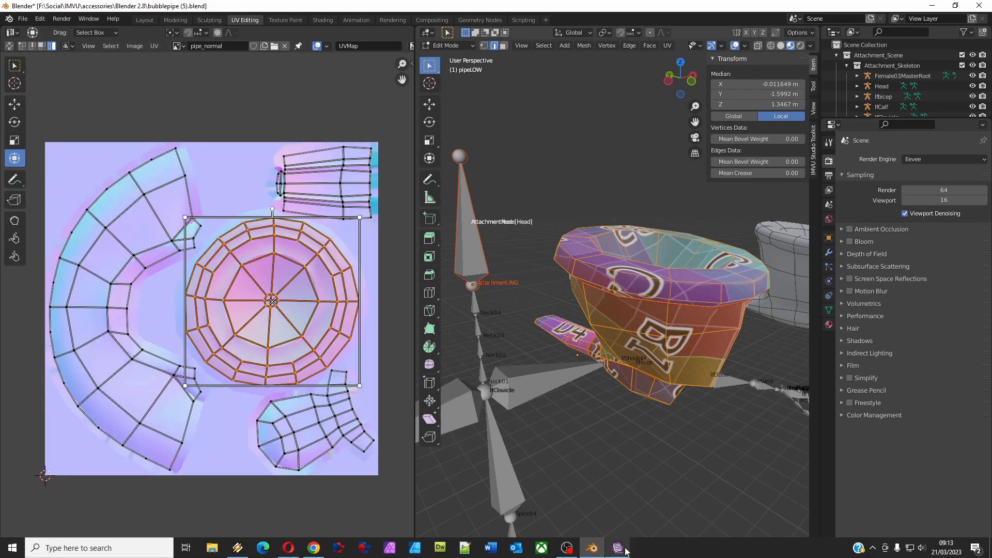
- Switch to IMVU Studio and load Attachment_bubblepipe (5).fbx from the Blender 2.8 folder for FBX import
{"action": "left_click", "coordinate": [618, 547]}
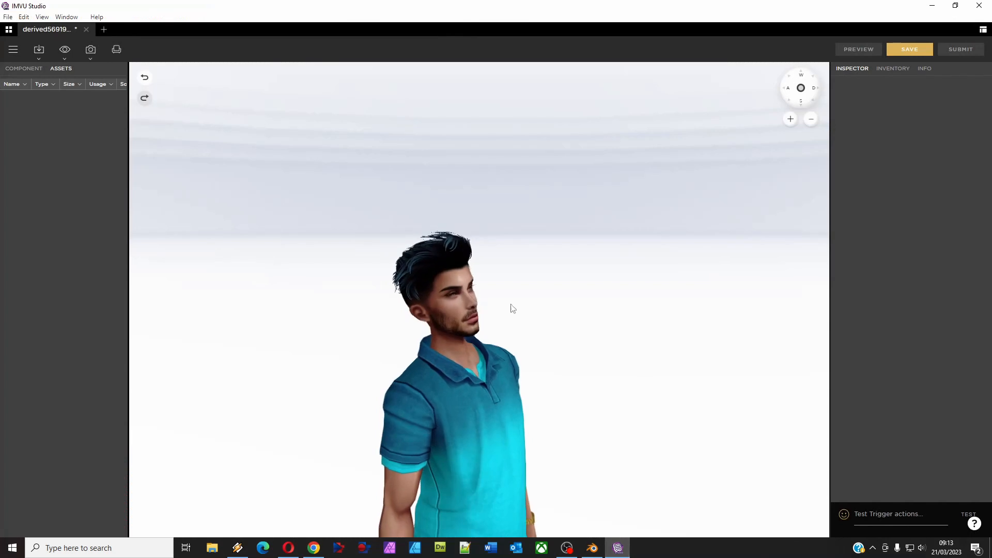
{"action": "left_click", "coordinate": [42, 54]}
{"action": "left_click", "coordinate": [52, 89]}
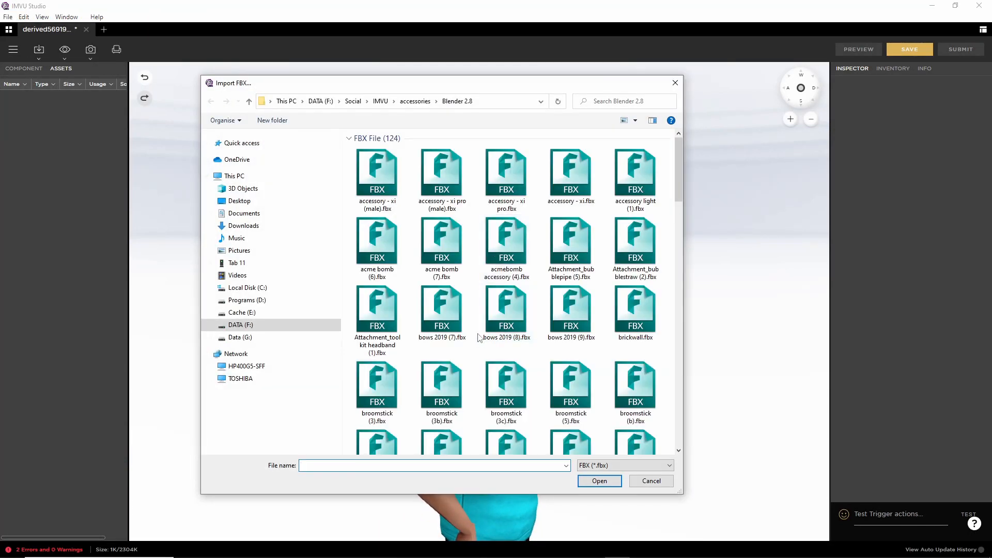
{"action": "left_click", "coordinate": [570, 273]}
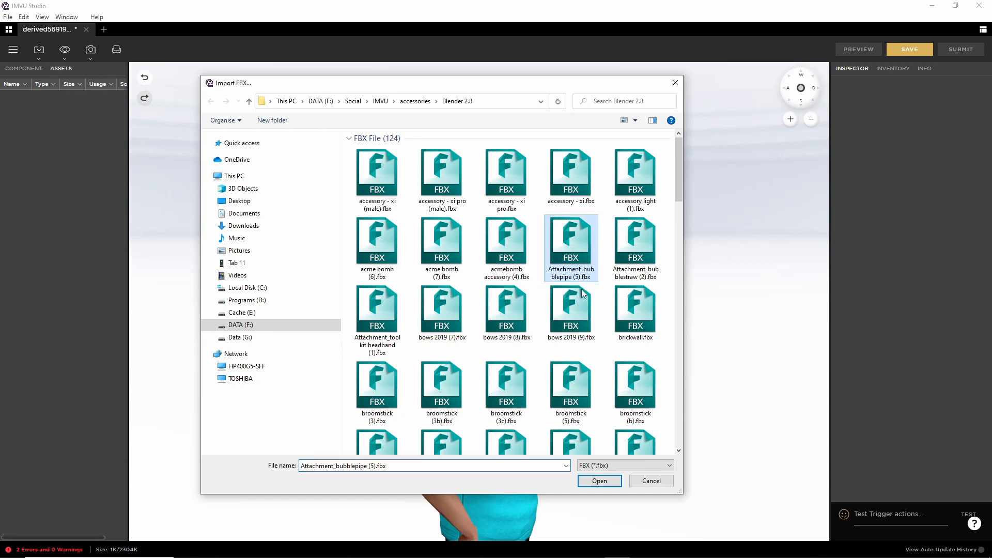
{"action": "left_click", "coordinate": [599, 481]}
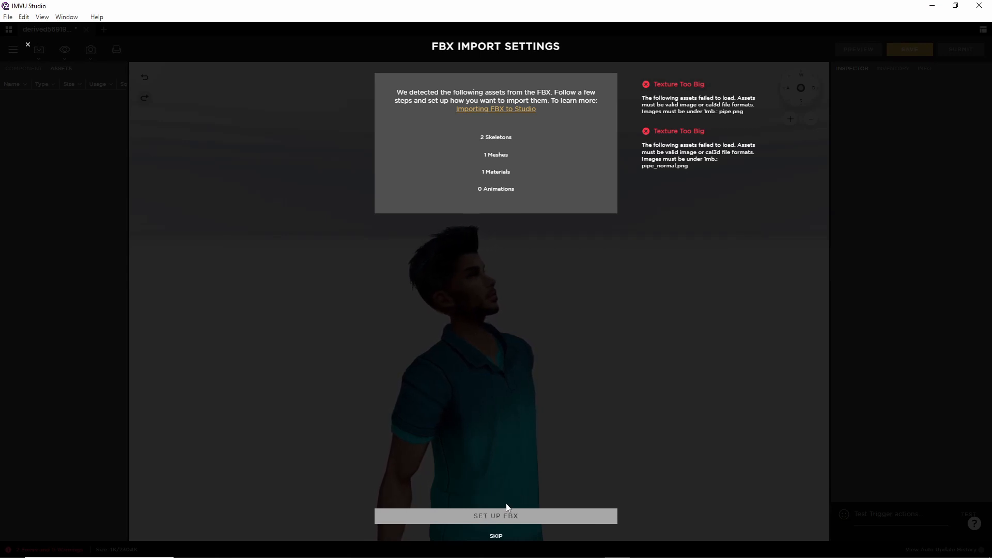
{"action": "key", "text": "ctrl+2"}
{"action": "mouse_move", "coordinate": [476, 511]}
{"action": "left_mouse_down"}
{"action": "mouse_move", "coordinate": [499, 504]}
{"action": "mouse_move", "coordinate": [460, 516]}
{"action": "left_mouse_up"}
{"action": "key", "text": "Escape"}
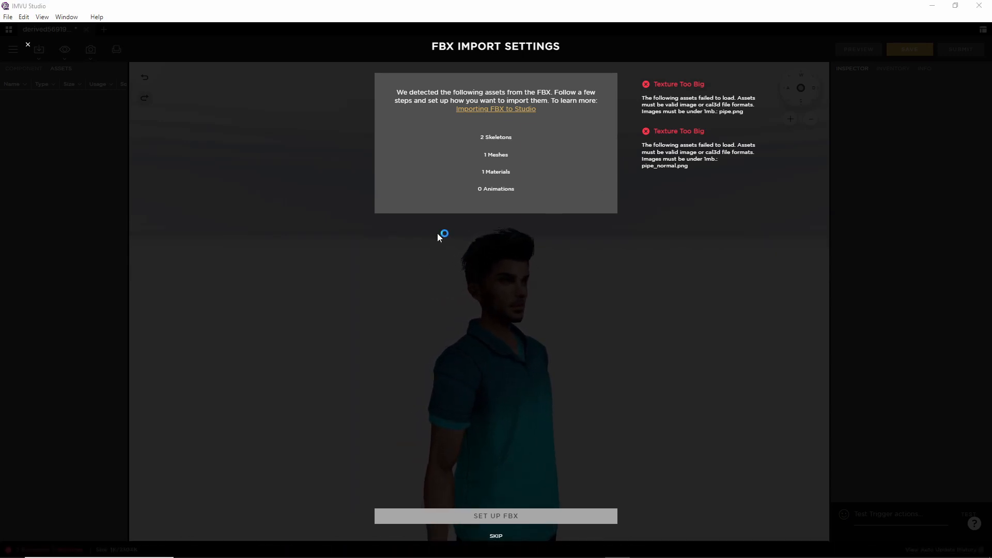
{"action": "mouse_move", "coordinate": [215, 552]}
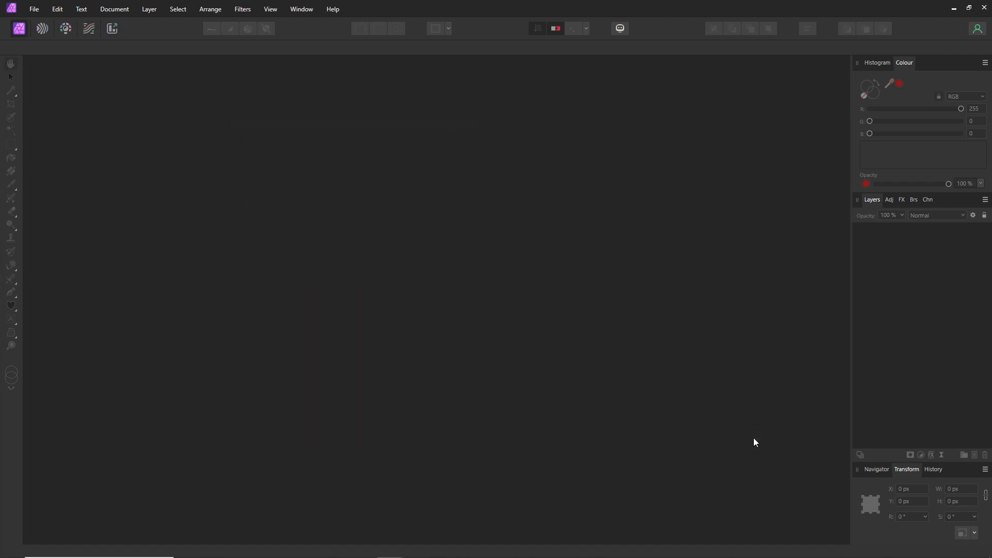
{"action": "left_click", "coordinate": [748, 437]}
- Switch back to Blender and save the pipe_normal image as pipe_normal.tga in Targa Raw format
{"action": "mouse_move", "coordinate": [517, 556]}
{"action": "left_click", "coordinate": [591, 548]}
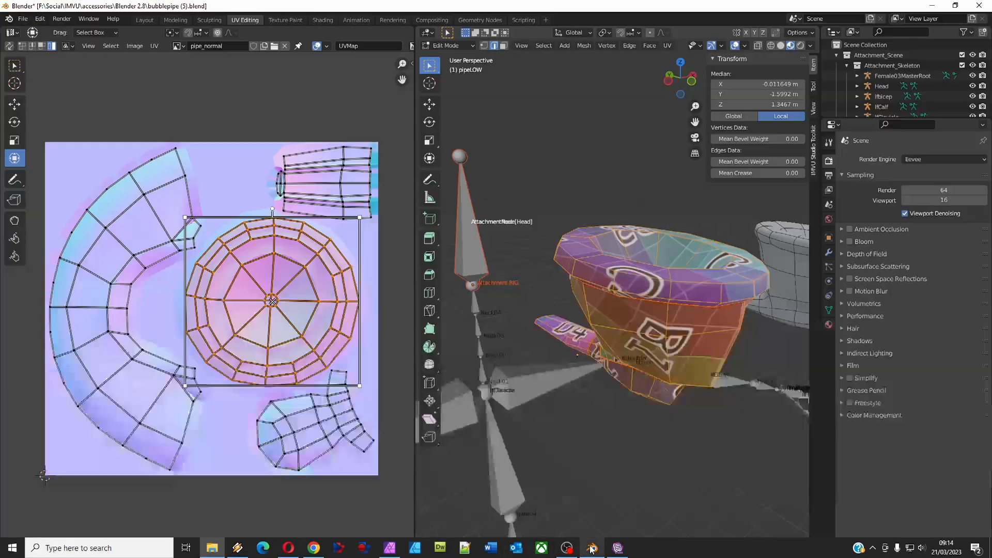
{"action": "left_click", "coordinate": [178, 46]}
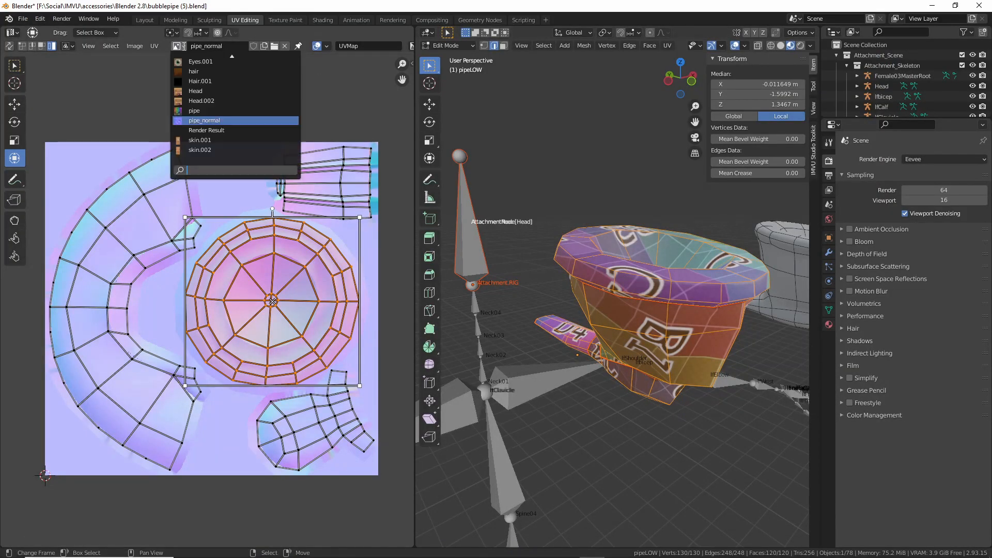
{"action": "left_click", "coordinate": [132, 46]}
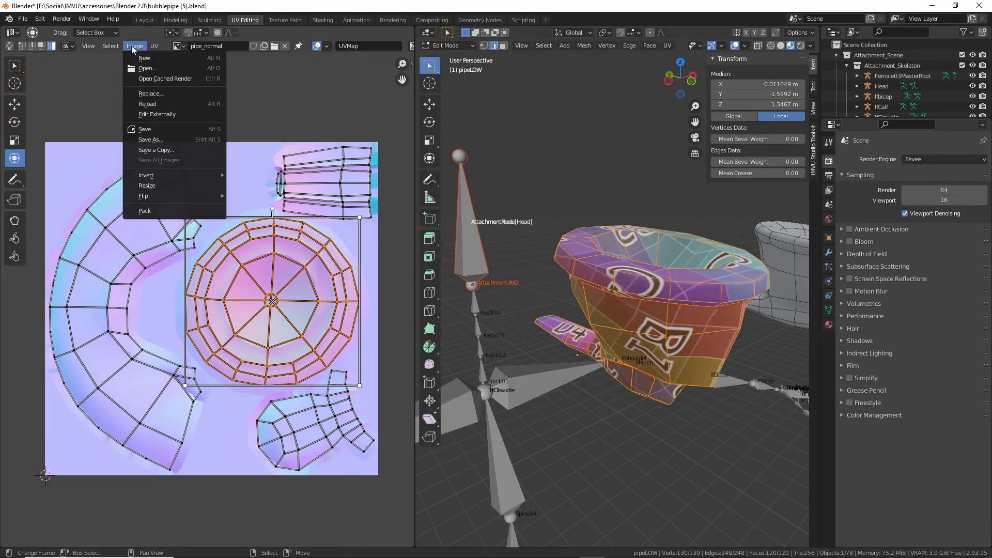
{"action": "left_click", "coordinate": [150, 139]}
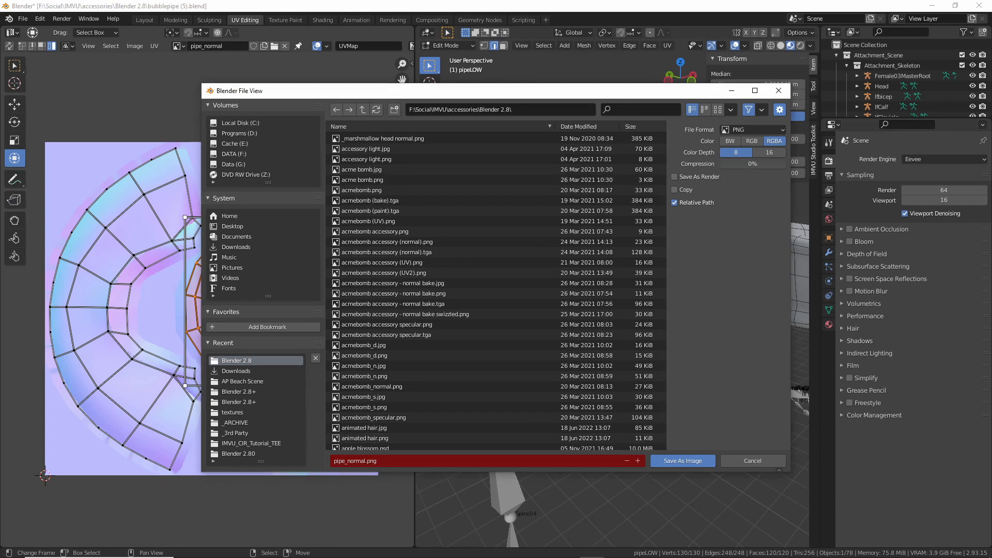
{"action": "left_click", "coordinate": [758, 129]}
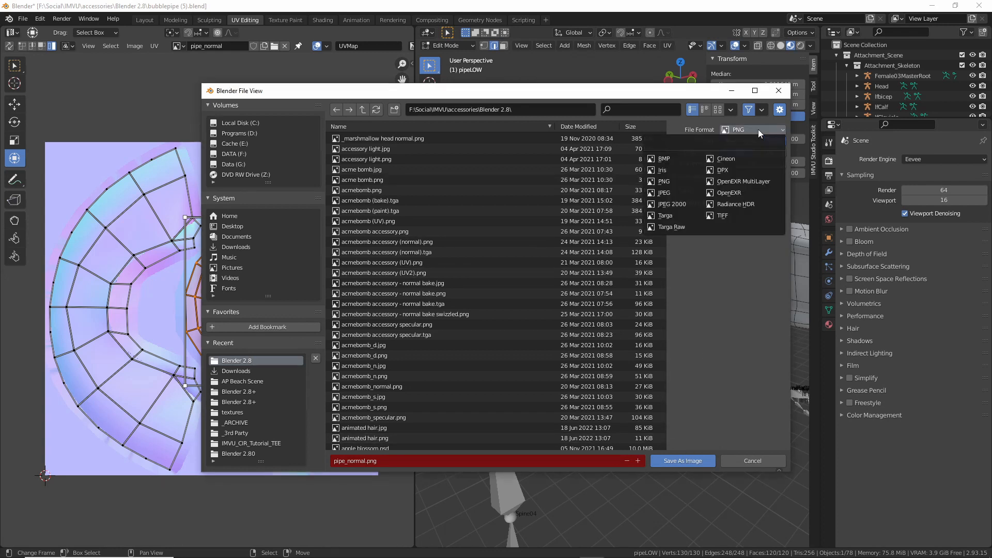
{"action": "left_click", "coordinate": [677, 226]}
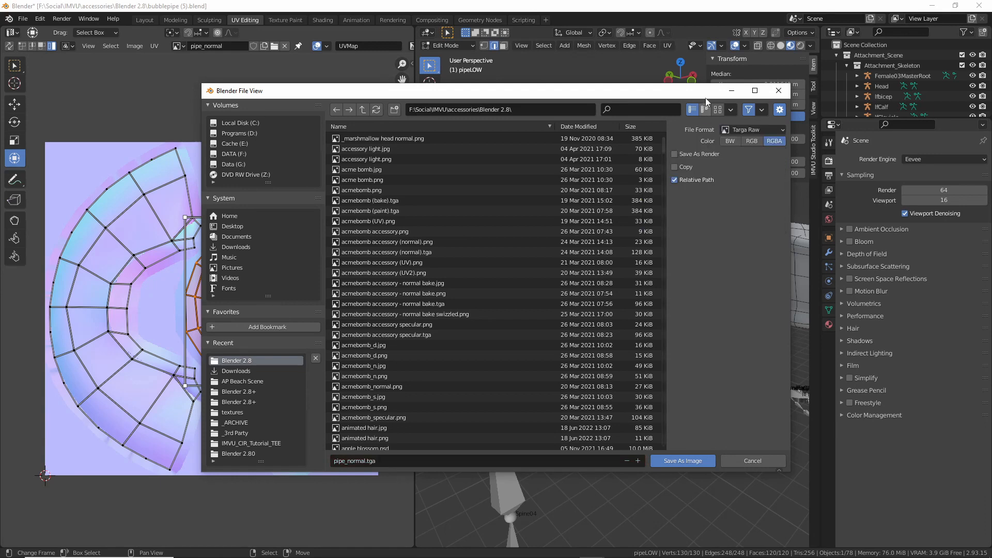
{"action": "left_click", "coordinate": [681, 461]}
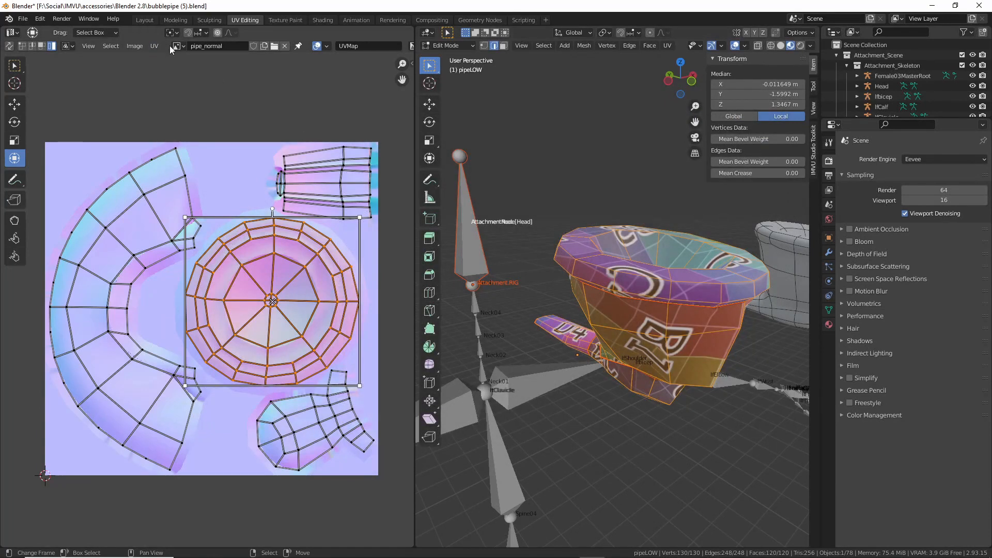
- Display the pipe image in the UV editor and save it as pipe.tga in Targa Raw format
{"action": "left_click", "coordinate": [176, 46]}
{"action": "left_click", "coordinate": [207, 110]}
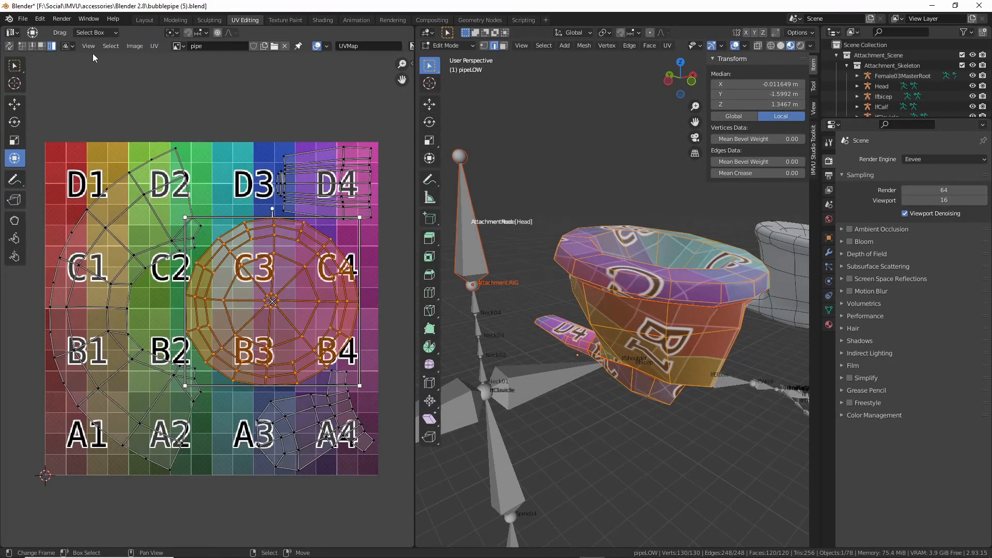
{"action": "left_click", "coordinate": [134, 46]}
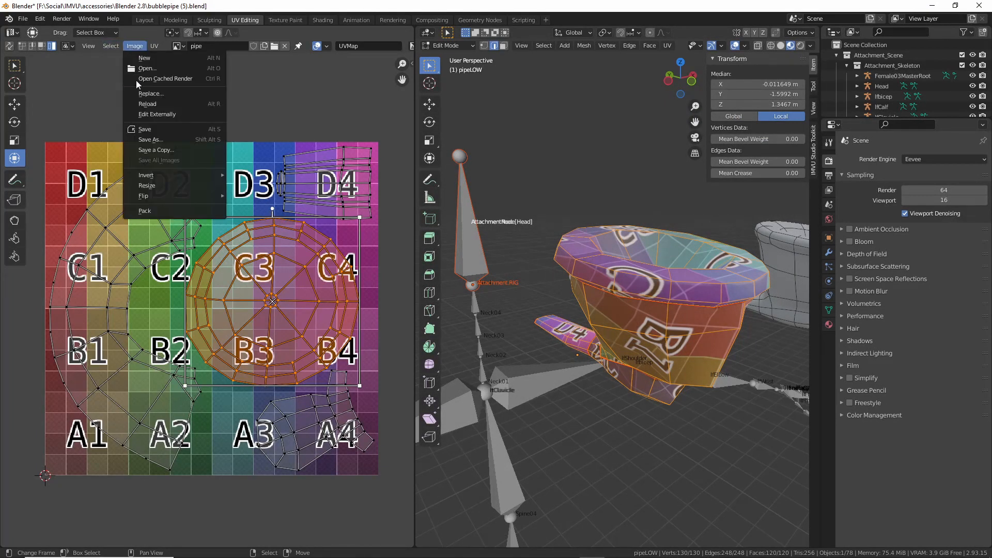
{"action": "left_click", "coordinate": [150, 139]}
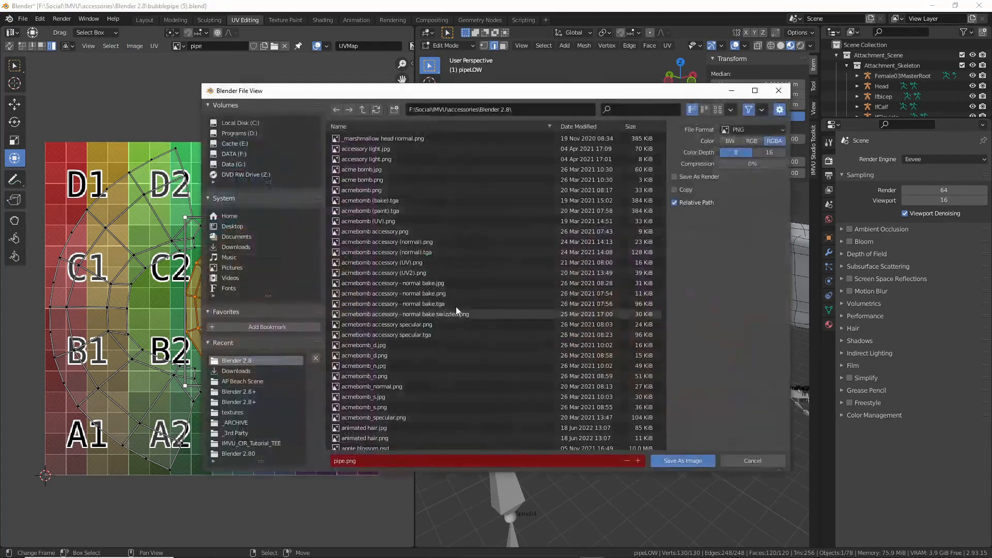
{"action": "left_click", "coordinate": [748, 131]}
{"action": "left_click", "coordinate": [672, 227]}
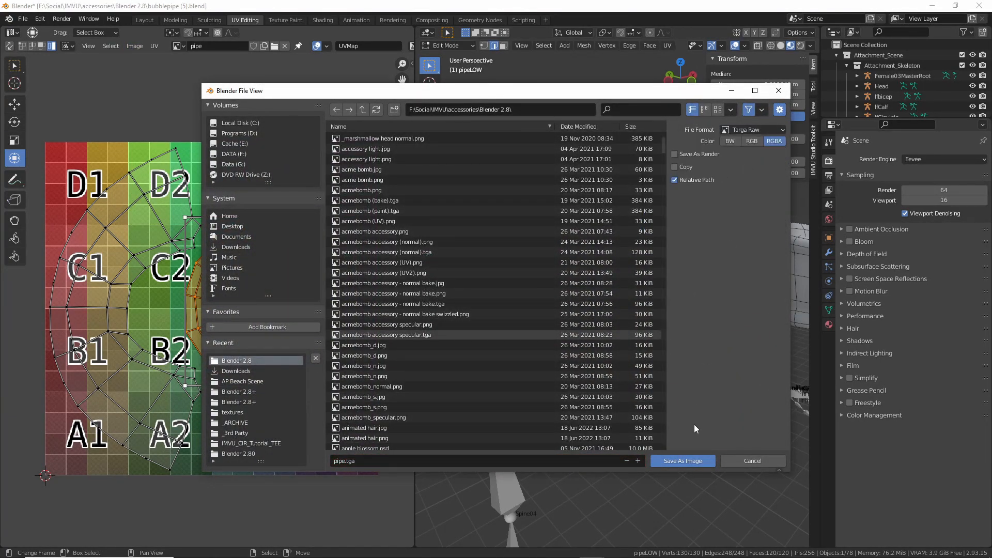
{"action": "left_click", "coordinate": [683, 461]}
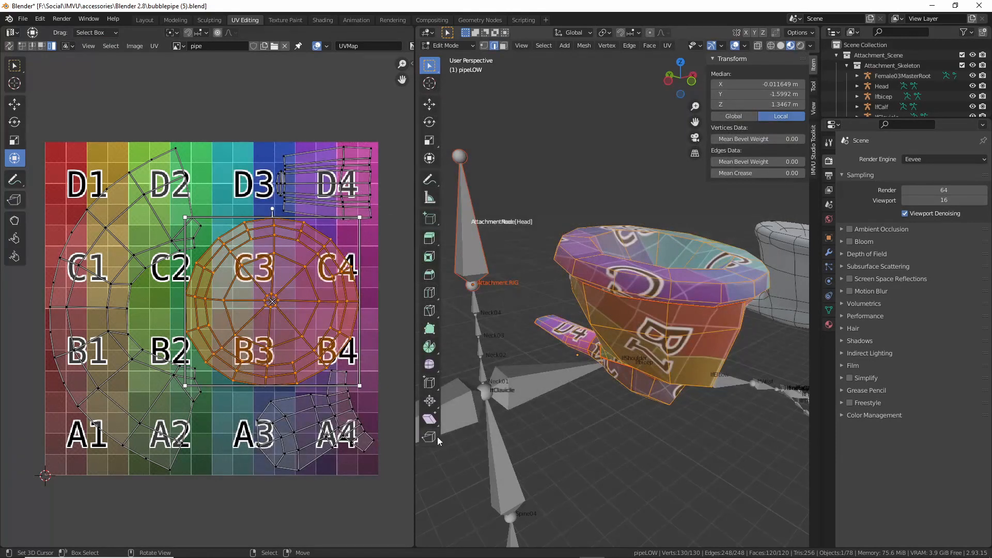
{"action": "mouse_move", "coordinate": [402, 551]}
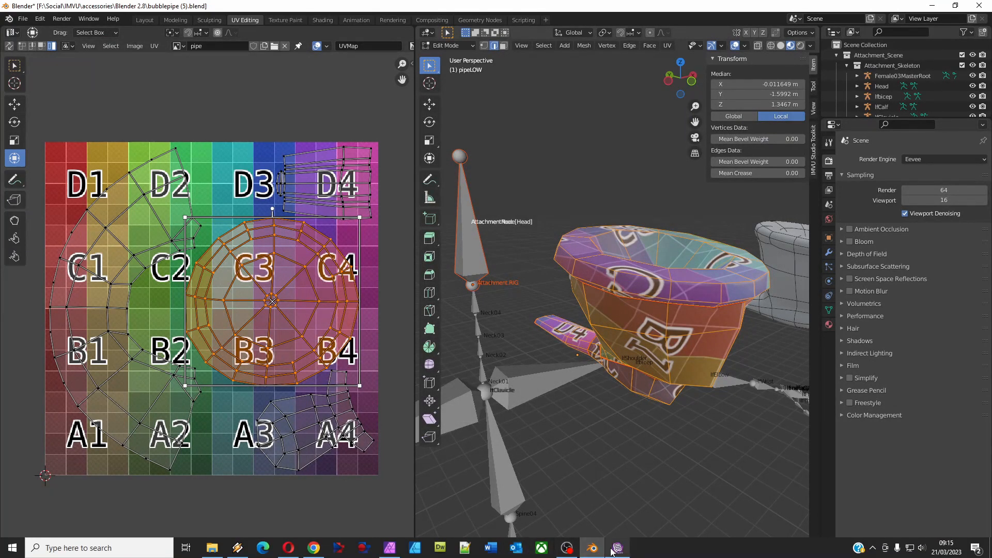
- Switch to Affinity Photo and browse for a file to open in the IMVU accessories Blender 2.8 folder
{"action": "left_click", "coordinate": [392, 548]}
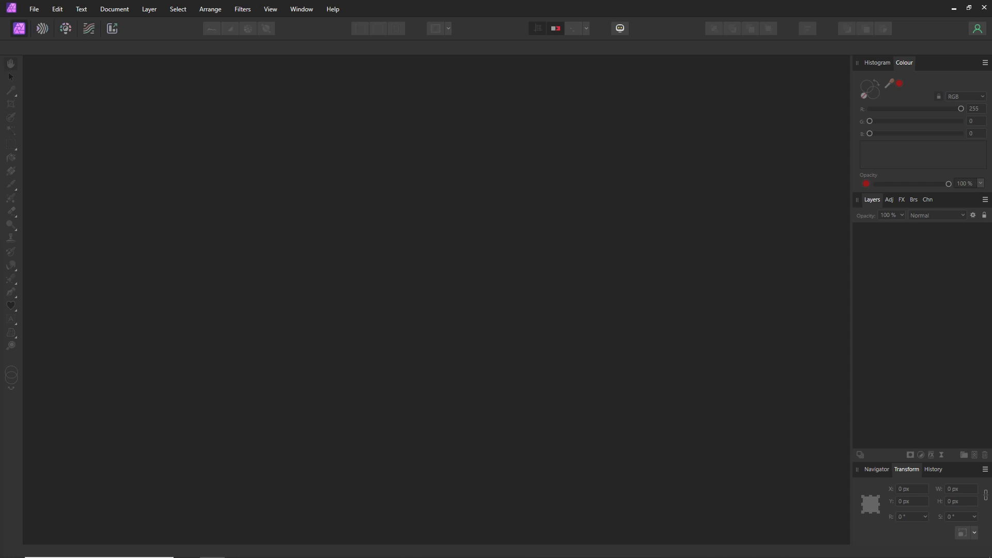
{"action": "left_click", "coordinate": [34, 9]}
{"action": "left_click", "coordinate": [51, 133]}
{"action": "double_click", "coordinate": [391, 180]}
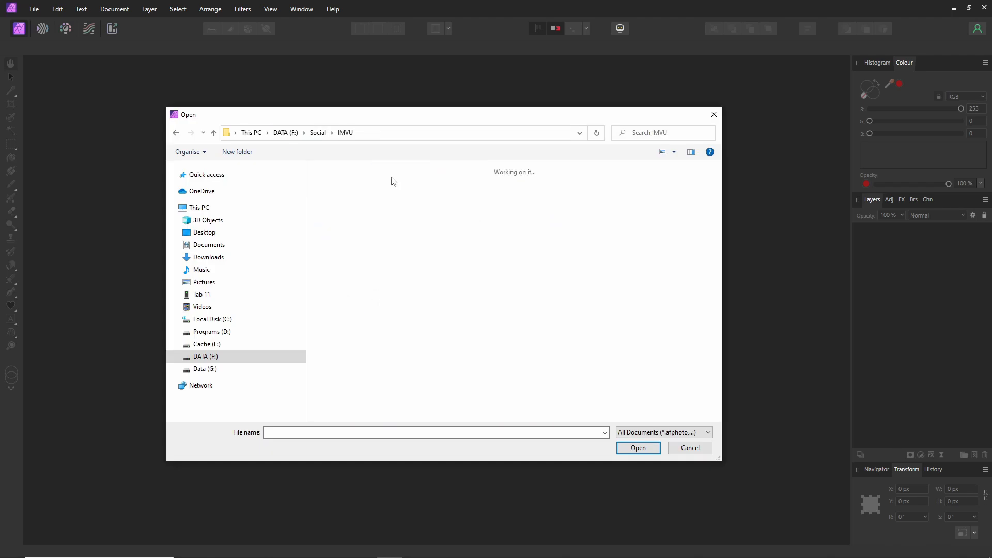
{"action": "scroll", "coordinate": [432, 290], "scroll_direction": "down", "scroll_amount": 5}
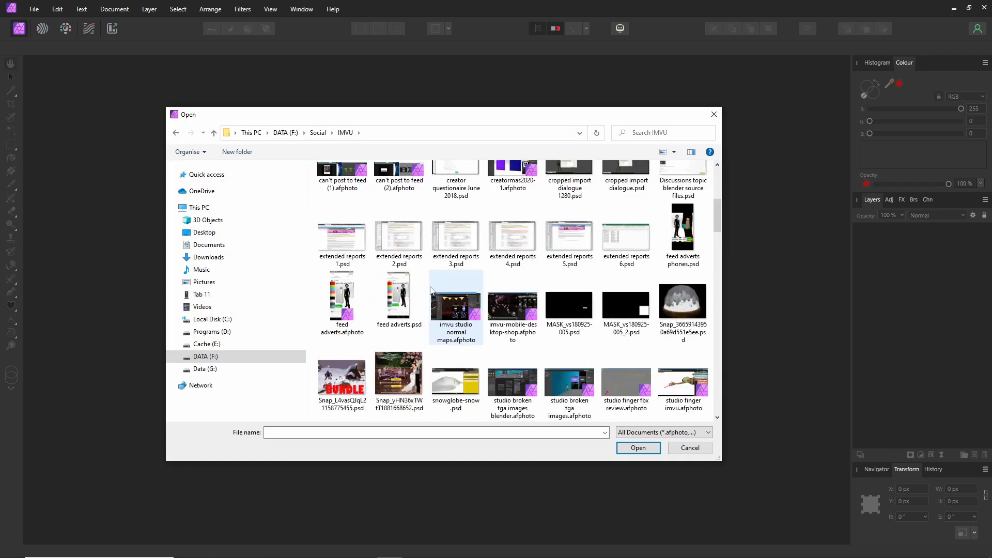
{"action": "scroll", "coordinate": [432, 291], "scroll_direction": "up", "scroll_amount": 5}
{"action": "left_click", "coordinate": [361, 134]}
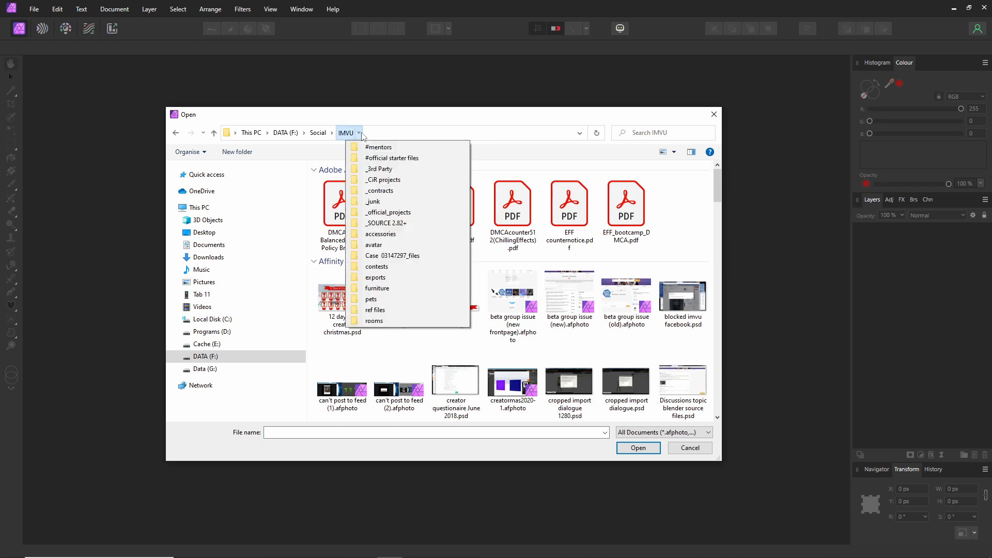
{"action": "left_click", "coordinate": [379, 233]}
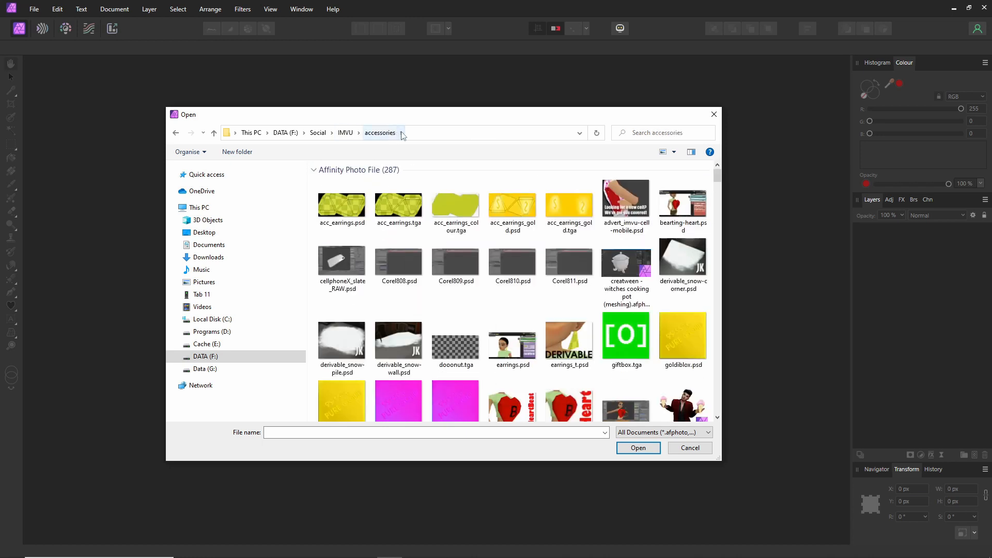
{"action": "left_click", "coordinate": [401, 133]}
{"action": "left_click", "coordinate": [422, 148]}
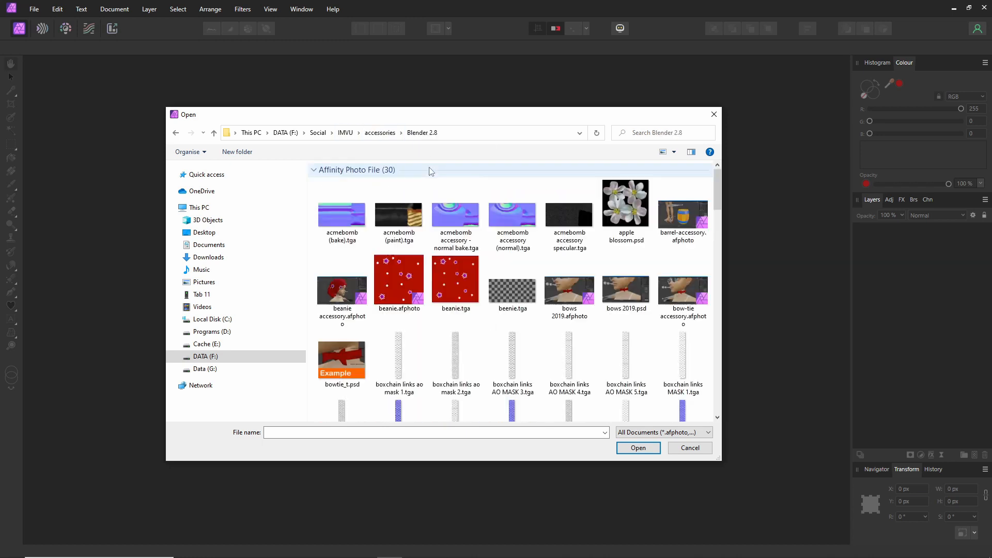
- Look for the saved pipe textures in the Blender 2.8 folder, including a search for "pipe", and clear the search
{"action": "scroll", "coordinate": [479, 269], "scroll_direction": "down", "scroll_amount": 2}
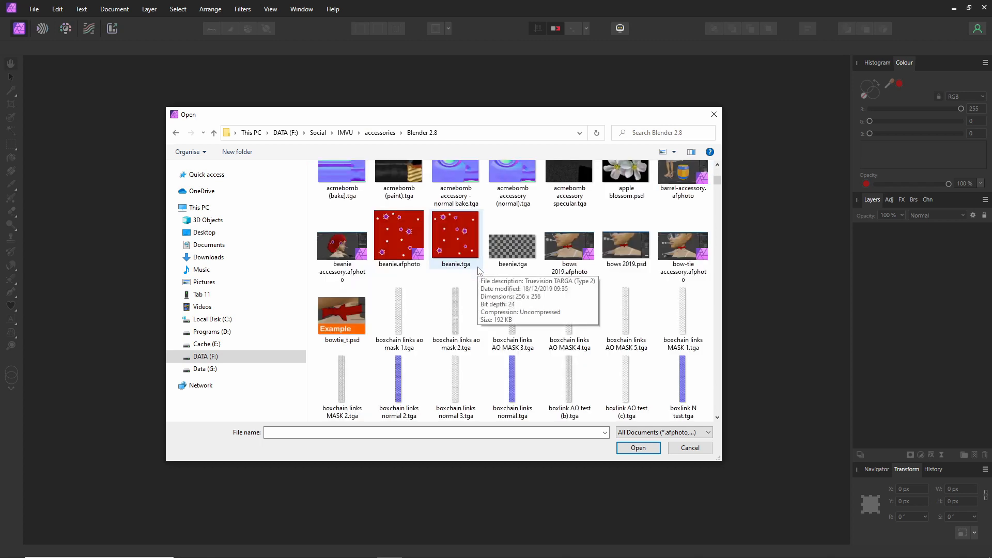
{"action": "scroll", "coordinate": [479, 269], "scroll_direction": "down", "scroll_amount": 3}
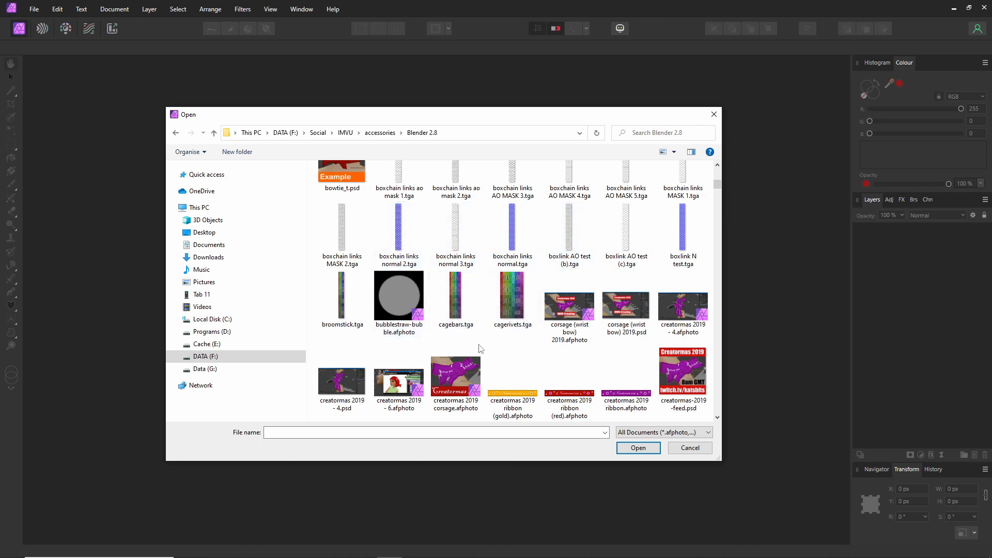
{"action": "scroll", "coordinate": [484, 331], "scroll_direction": "down", "scroll_amount": 5}
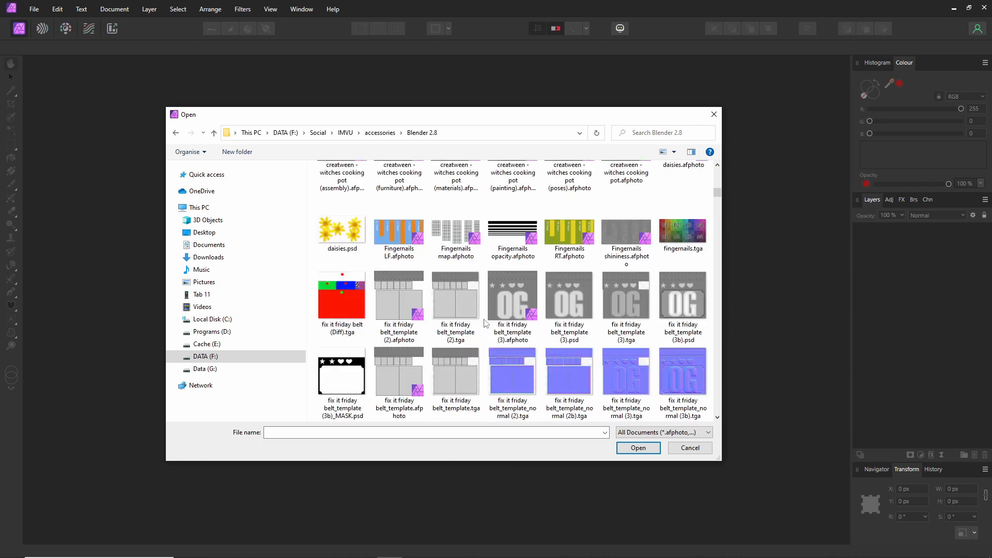
{"action": "scroll", "coordinate": [484, 321], "scroll_direction": "down", "scroll_amount": 8}
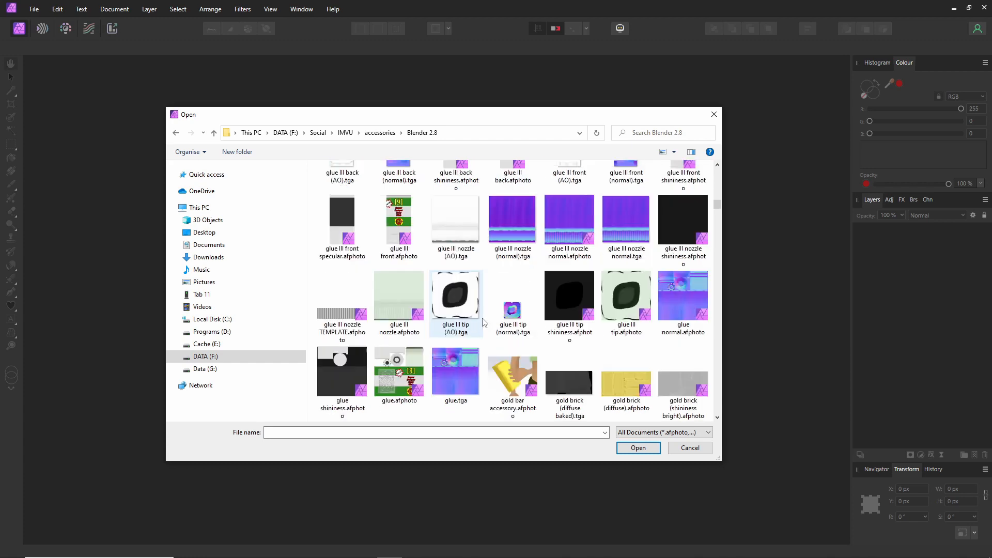
{"action": "scroll", "coordinate": [484, 323], "scroll_direction": "down", "scroll_amount": 10}
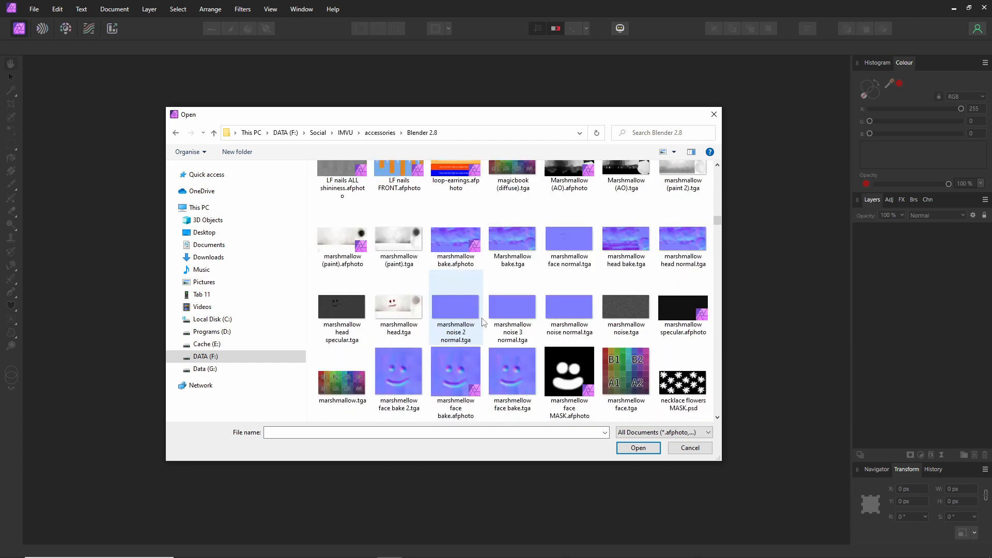
{"action": "left_click", "coordinate": [660, 132]}
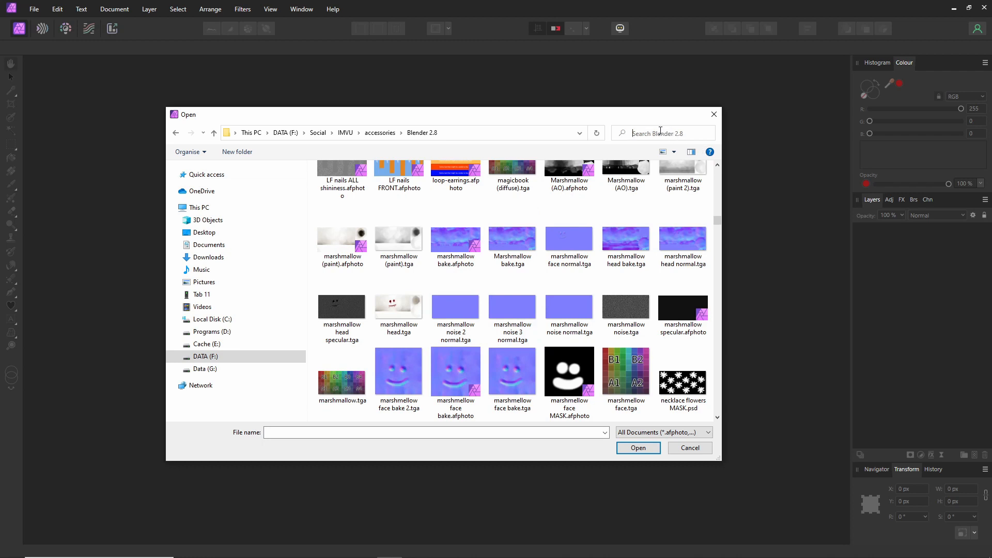
{"action": "type", "text": "pipe"}
{"action": "left_click", "coordinate": [707, 133]}
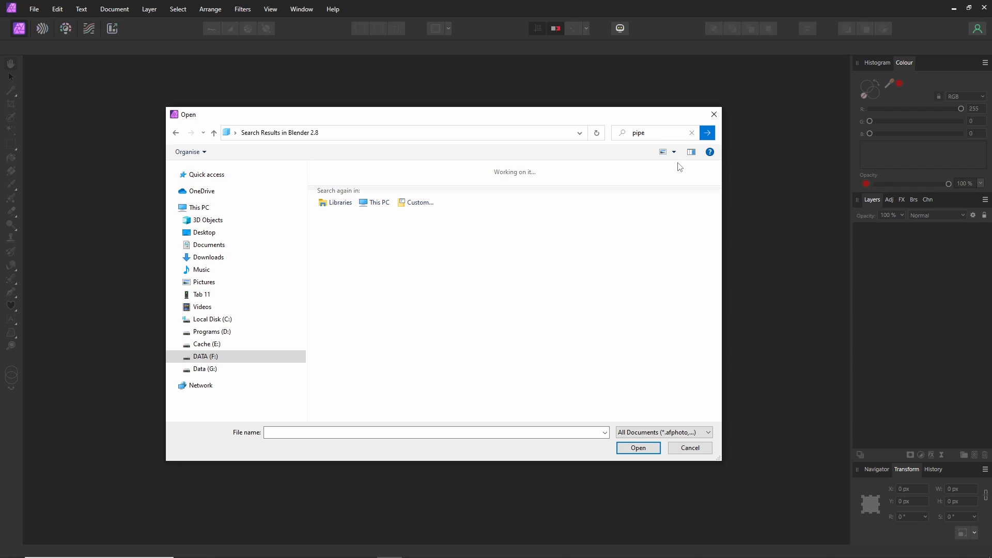
{"action": "left_click", "coordinate": [691, 133]}
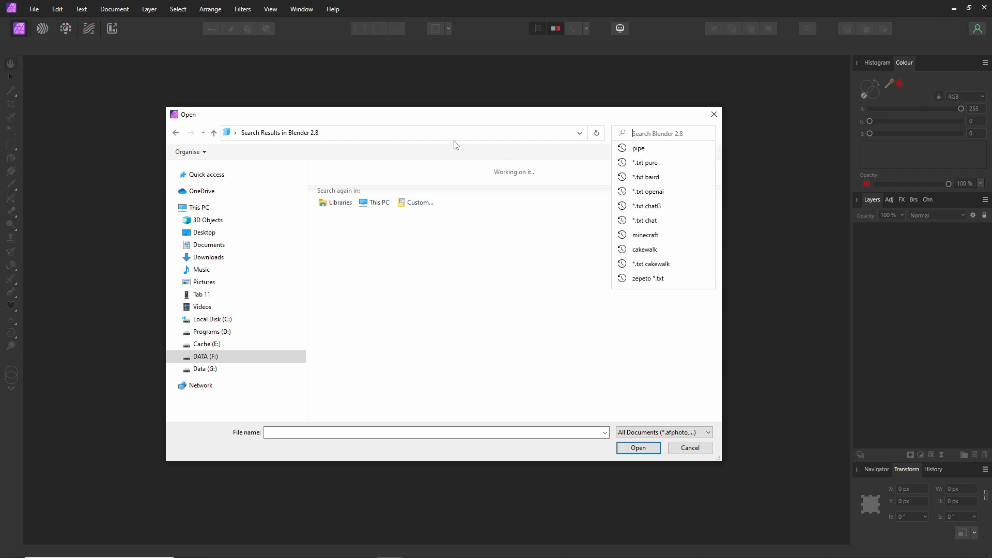
- Return from the search to the Blender 2.8 folder under DATA (F:), Social, IMVU, accessories
{"action": "left_click", "coordinate": [437, 135]}
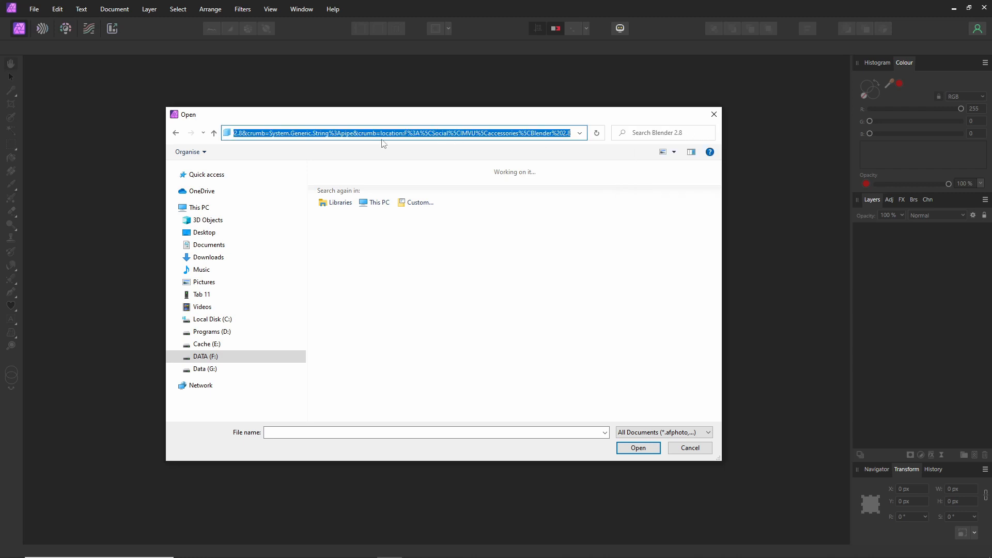
{"action": "left_click", "coordinate": [175, 357]}
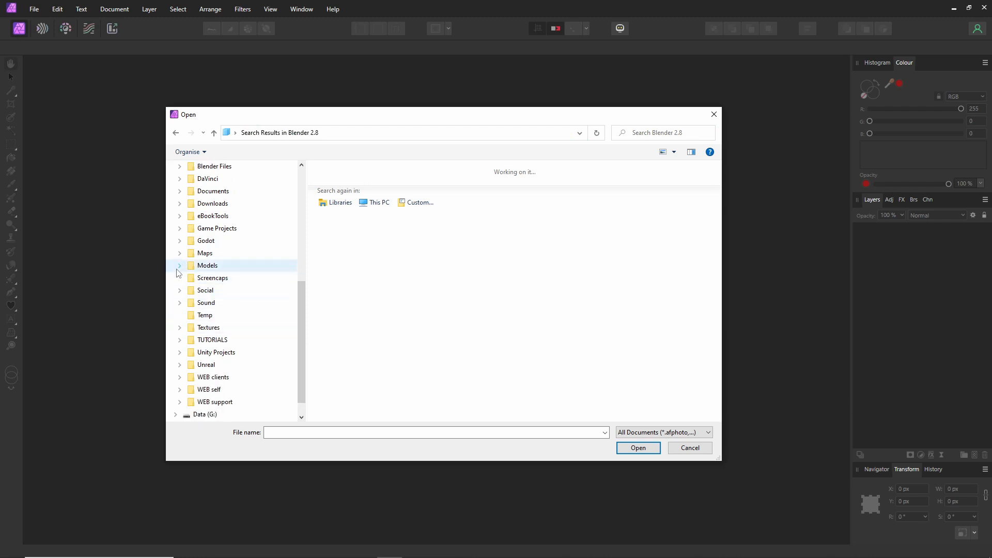
{"action": "left_click", "coordinate": [179, 290]}
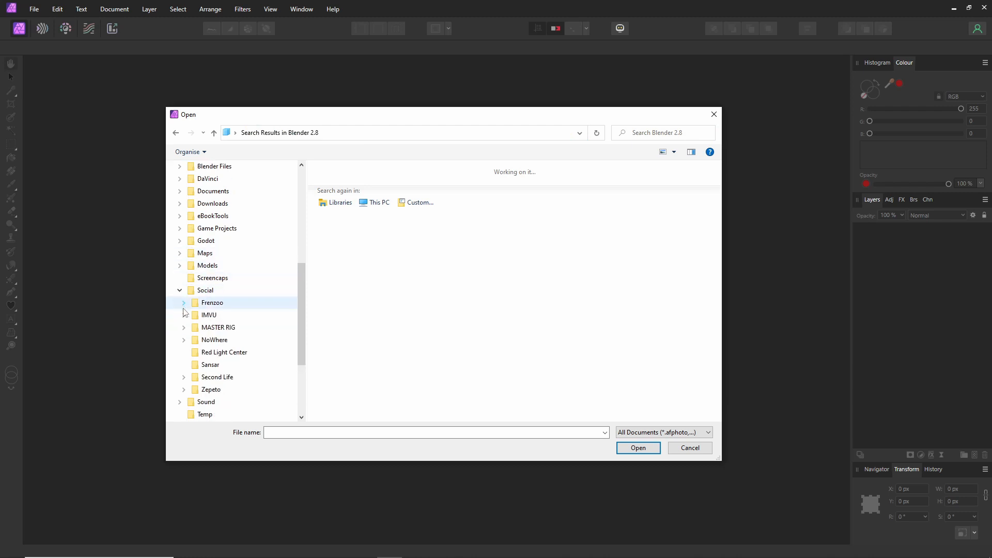
{"action": "left_click", "coordinate": [184, 315]}
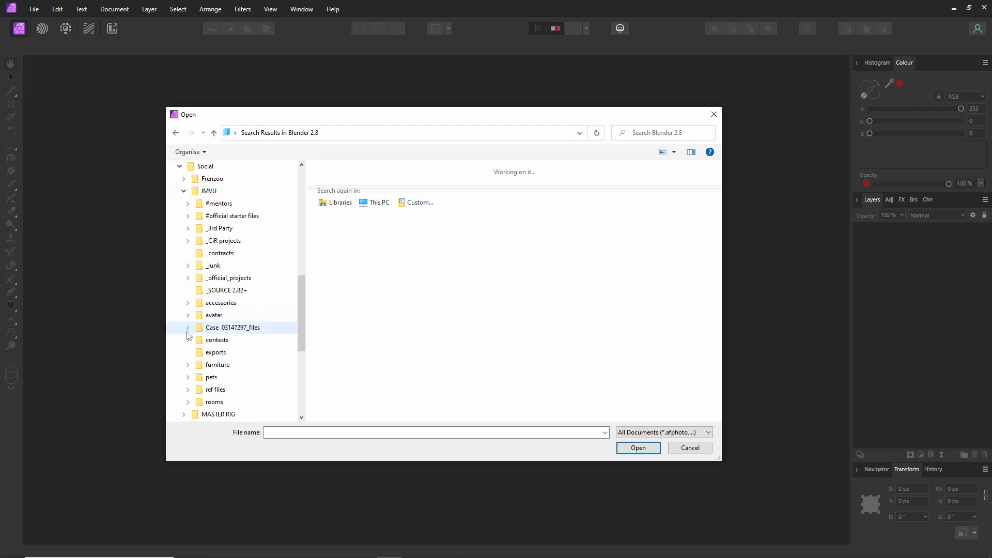
{"action": "left_click", "coordinate": [188, 303]}
{"action": "left_click", "coordinate": [225, 315]}
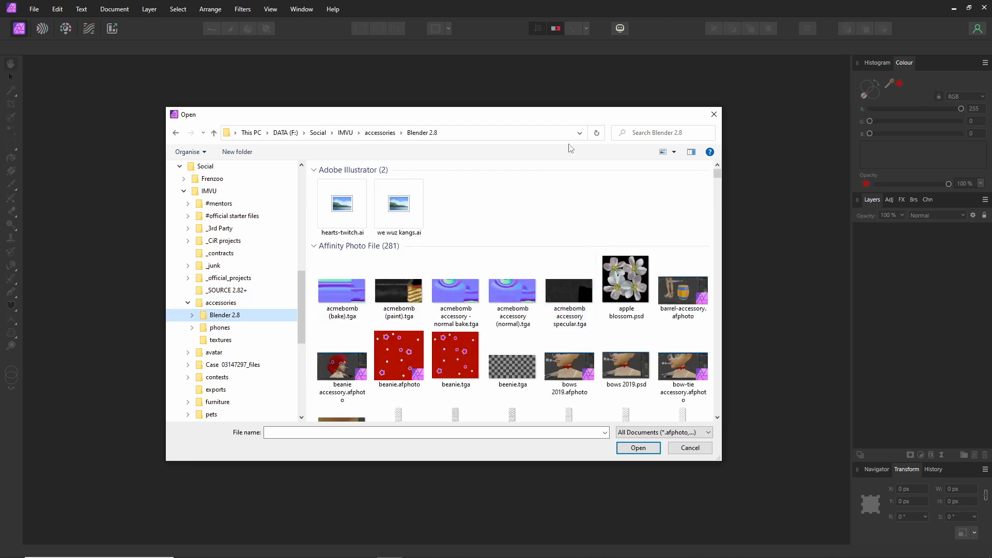
- Look through the image files in the Blender 2.8 folder for the saved pipe textures and dismiss the file browser
{"action": "left_click_drag", "start_coordinate": [562, 121], "coordinate": [551, 141]}
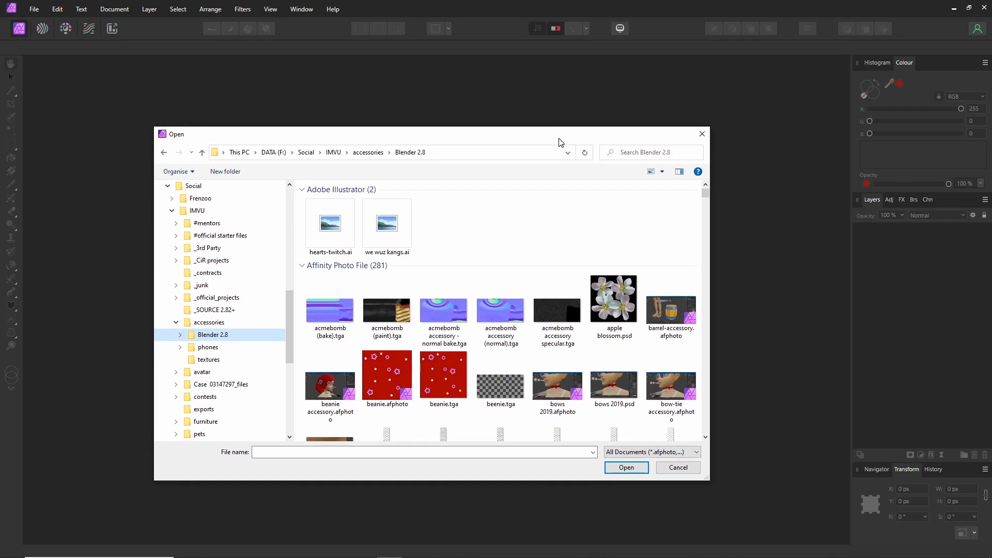
{"action": "scroll", "coordinate": [493, 314], "scroll_direction": "down", "scroll_amount": 15}
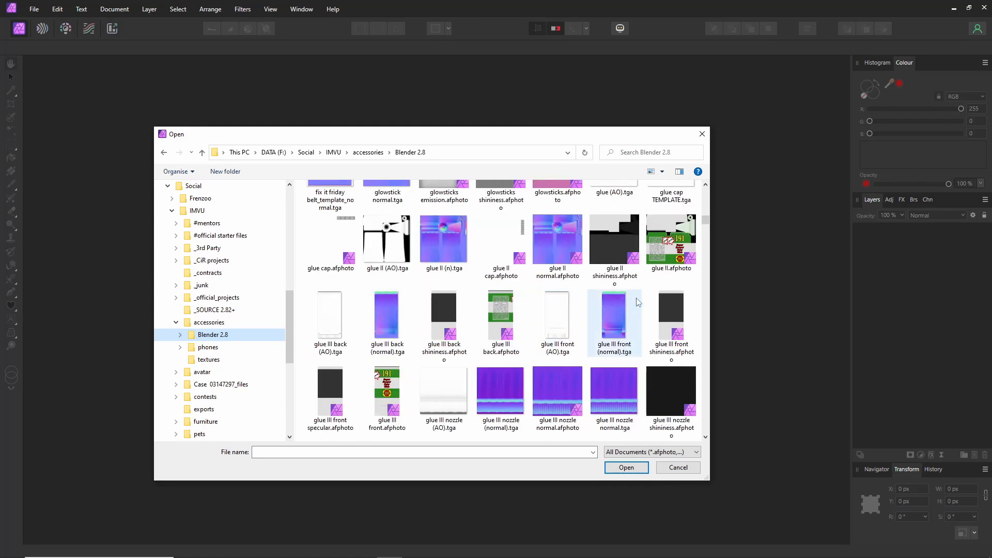
{"action": "scroll", "coordinate": [638, 296], "scroll_direction": "down", "scroll_amount": 5}
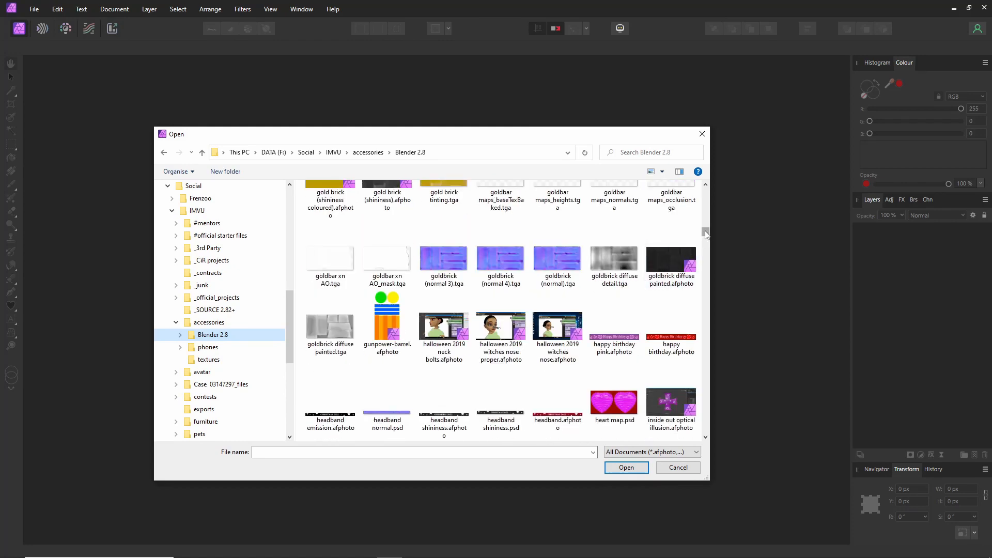
{"action": "left_click_drag", "start_coordinate": [705, 231], "coordinate": [687, 435]}
{"action": "scroll", "coordinate": [536, 377], "scroll_direction": "up", "scroll_amount": 3}
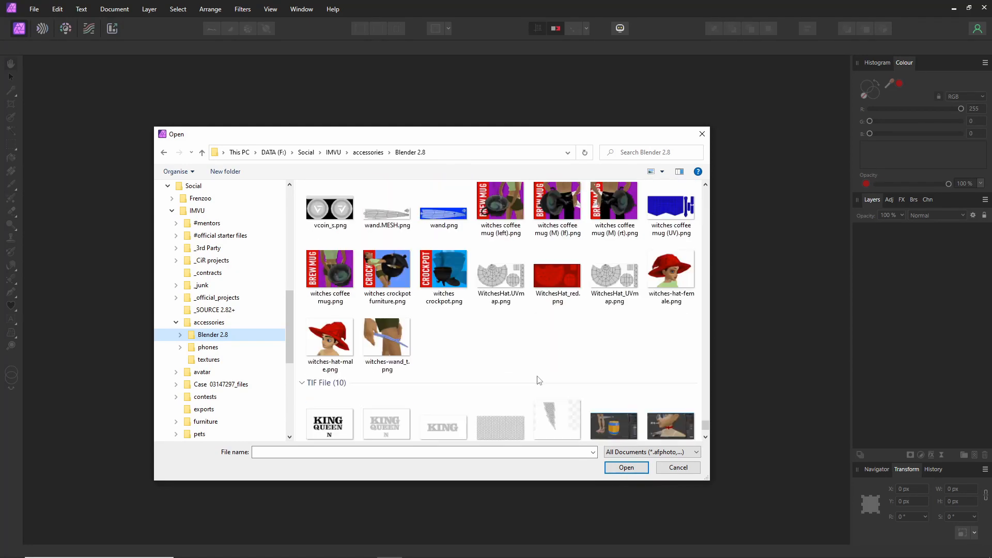
{"action": "scroll", "coordinate": [522, 340], "scroll_direction": "up", "scroll_amount": 10}
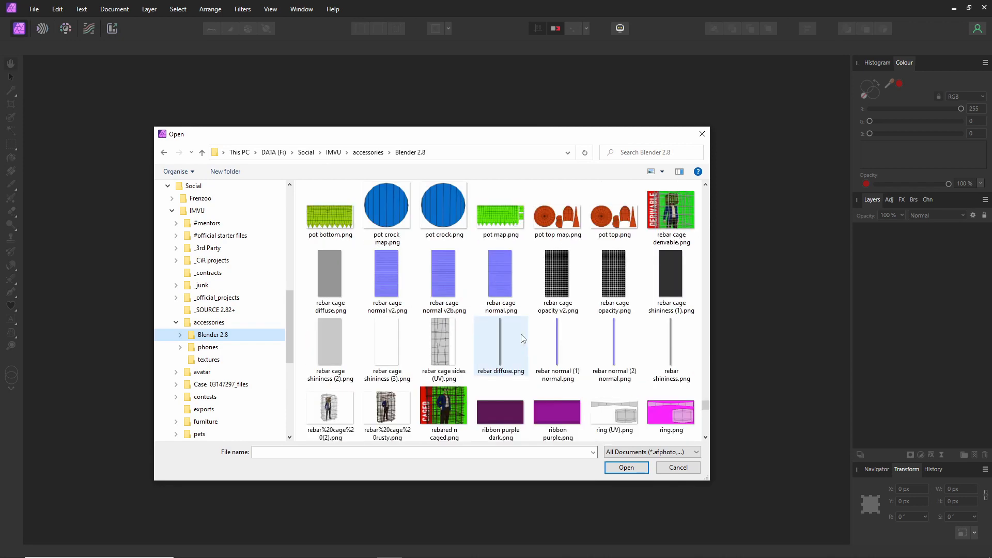
{"action": "scroll", "coordinate": [517, 333], "scroll_direction": "up", "scroll_amount": 10}
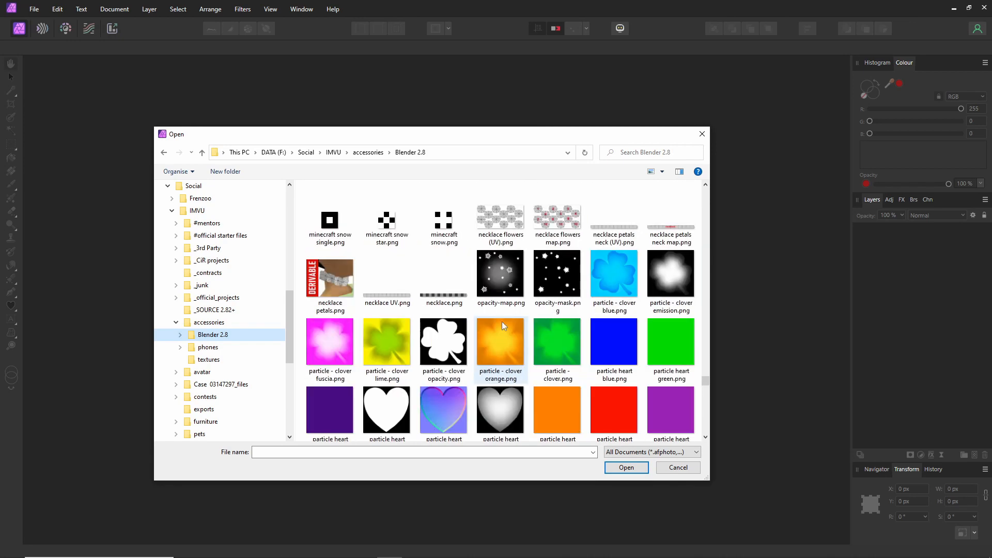
{"action": "scroll", "coordinate": [501, 323], "scroll_direction": "up", "scroll_amount": 10}
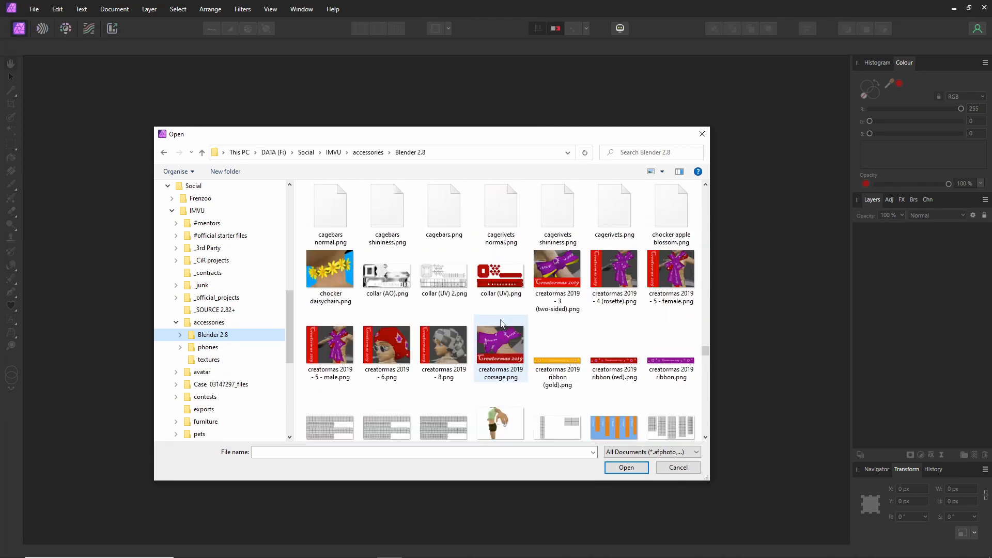
{"action": "scroll", "coordinate": [500, 323], "scroll_direction": "up", "scroll_amount": 3}
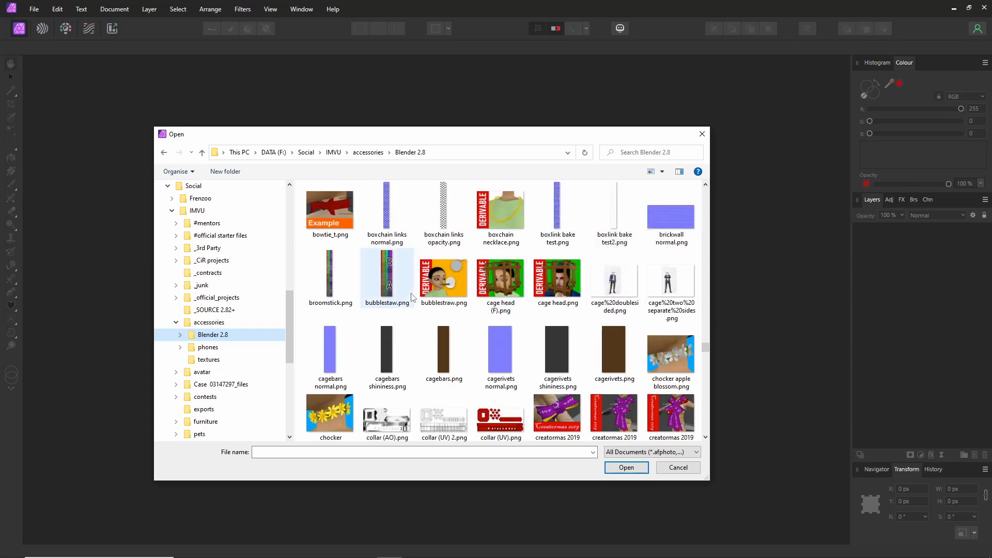
{"action": "scroll", "coordinate": [417, 292], "scroll_direction": "up", "scroll_amount": 3}
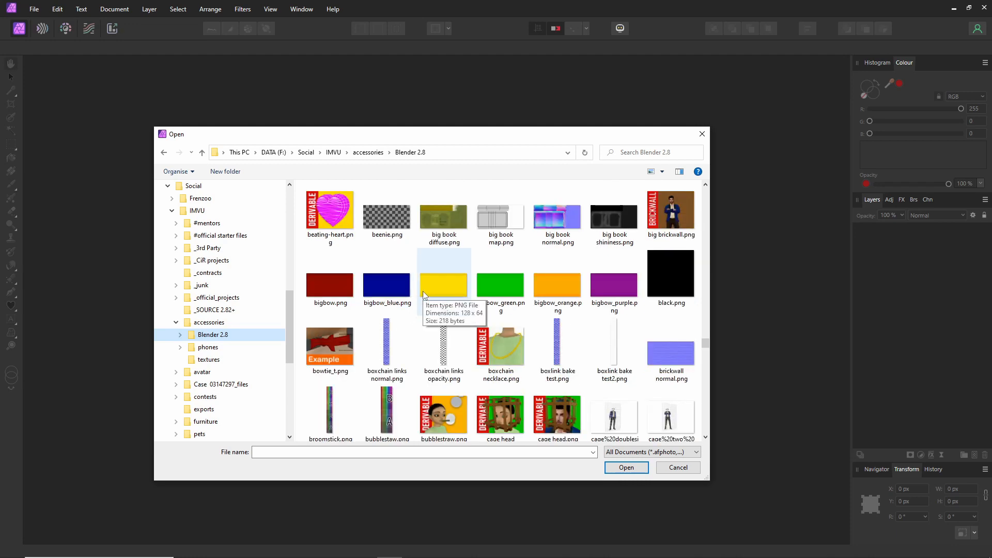
{"action": "scroll", "coordinate": [424, 296], "scroll_direction": "down", "scroll_amount": 2}
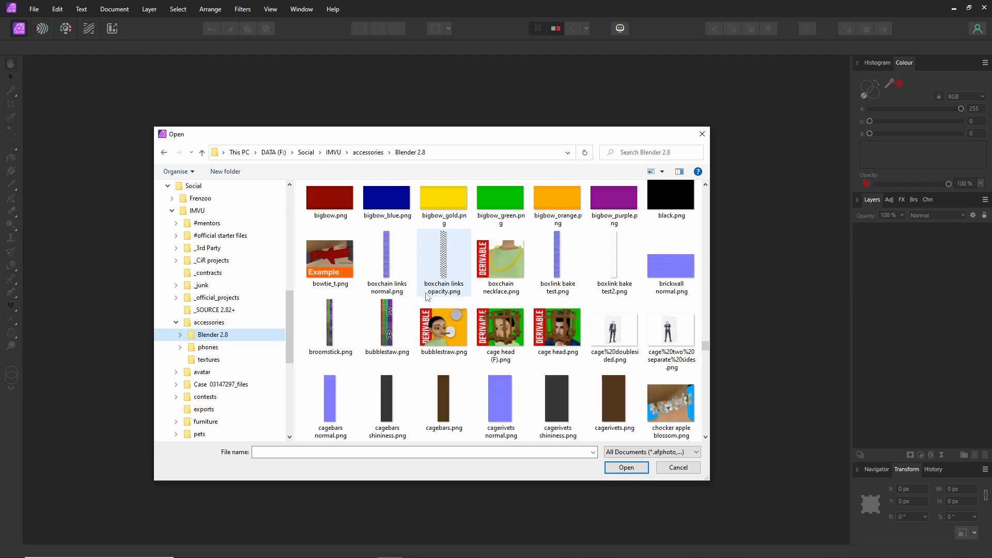
{"action": "left_click", "coordinate": [692, 468]}
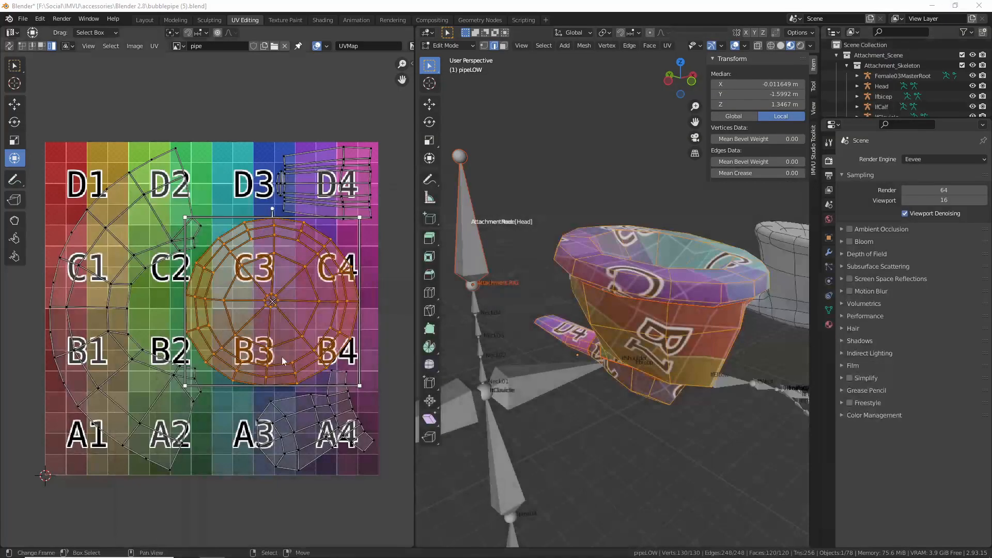
- Start saving the pipe image as a Targa Raw file, check the parent accessories folder, and return to the Blender 2.8 folder
{"action": "left_click", "coordinate": [135, 46]}
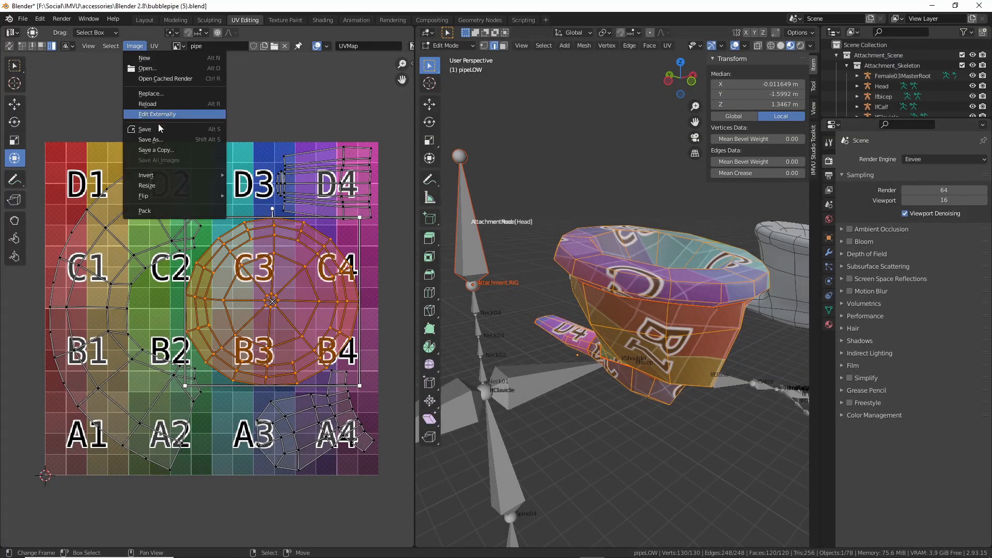
{"action": "left_click", "coordinate": [157, 140]}
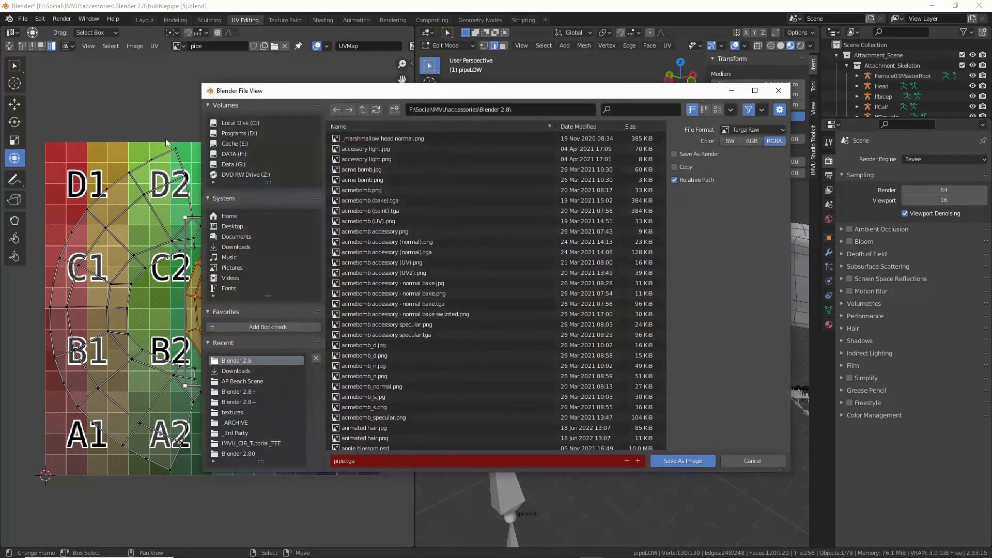
{"action": "left_click", "coordinate": [363, 110]}
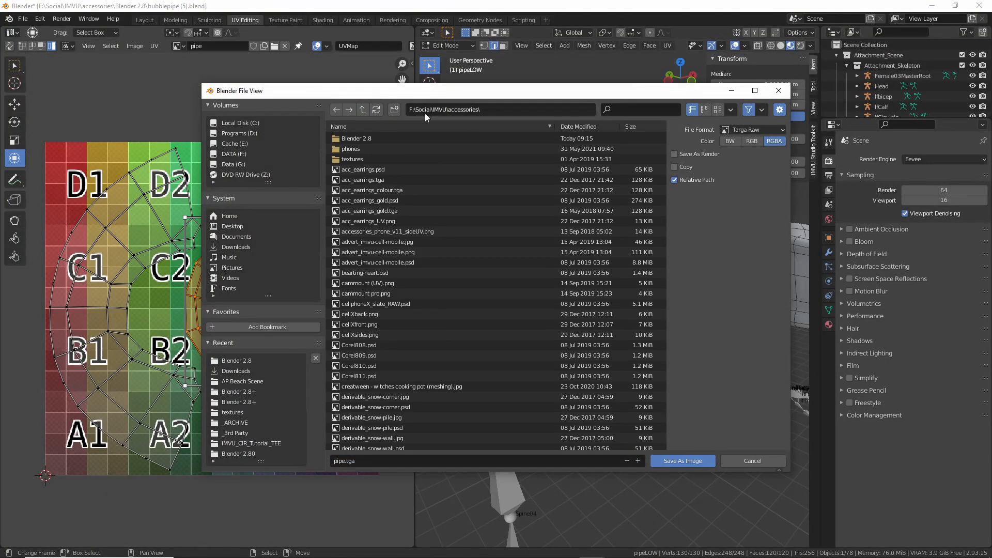
{"action": "left_click", "coordinate": [359, 138]}
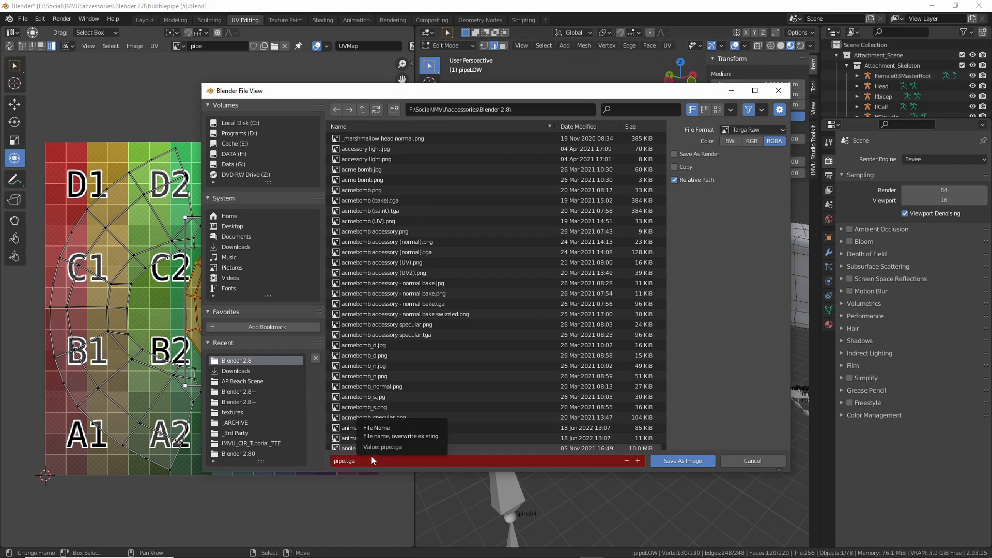
- Look through the image files in the Blender 2.8 folder for the existing pipe textures
{"action": "scroll", "coordinate": [380, 293], "scroll_direction": "down", "scroll_amount": 5}
{"action": "scroll", "coordinate": [380, 290], "scroll_direction": "down", "scroll_amount": 15}
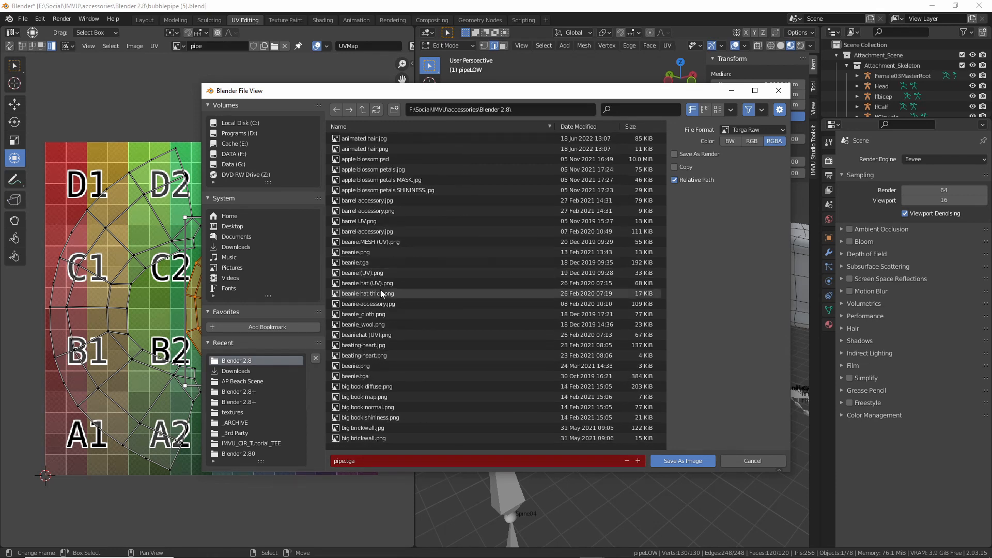
{"action": "scroll", "coordinate": [379, 289], "scroll_direction": "down", "scroll_amount": 10}
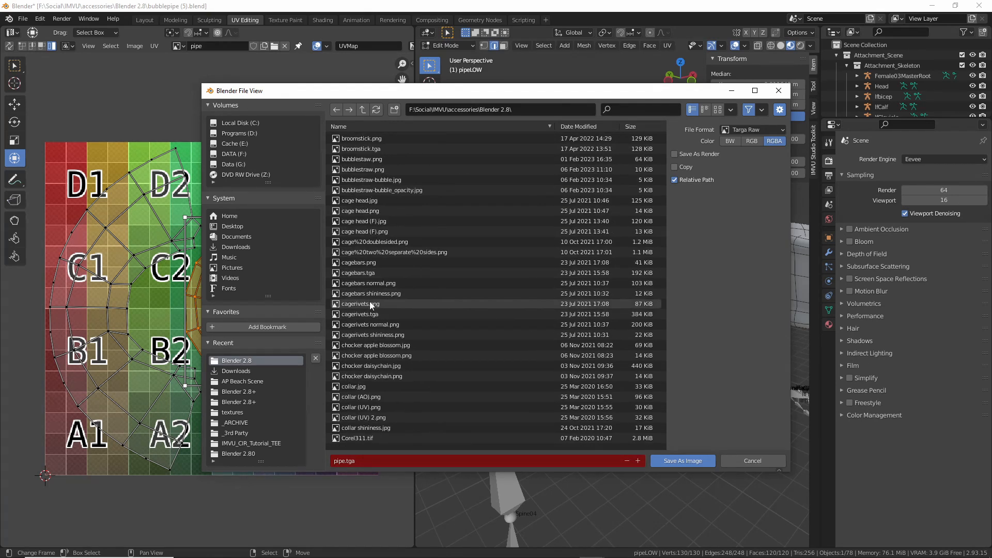
{"action": "mouse_move", "coordinate": [326, 451]}
{"action": "left_mouse_down"}
{"action": "mouse_move", "coordinate": [397, 458]}
{"action": "mouse_move", "coordinate": [316, 444]}
{"action": "left_mouse_up"}
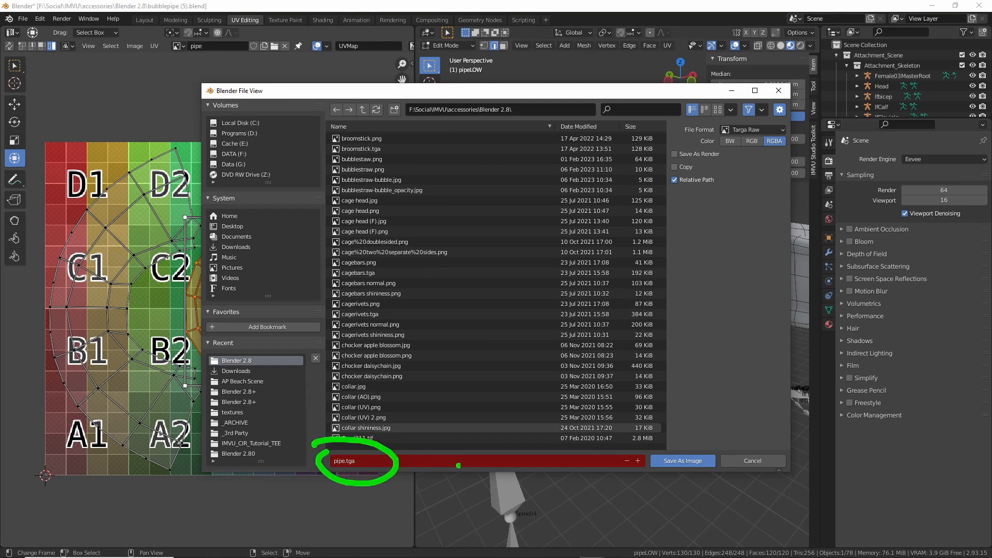
{"action": "left_click_drag", "start_coordinate": [465, 460], "coordinate": [577, 461]}
{"action": "key", "text": "Escape"}
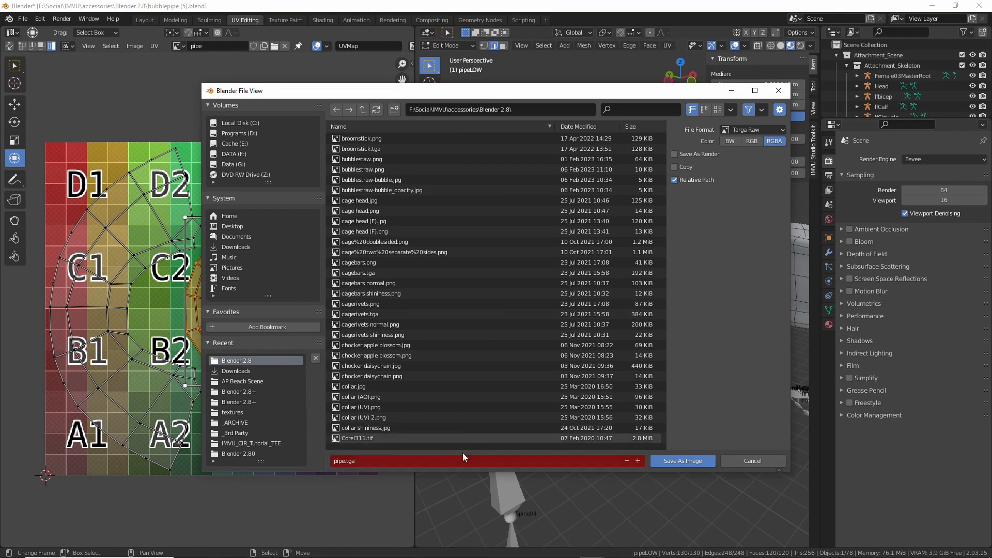
{"action": "scroll", "coordinate": [401, 386], "scroll_direction": "down", "scroll_amount": 15}
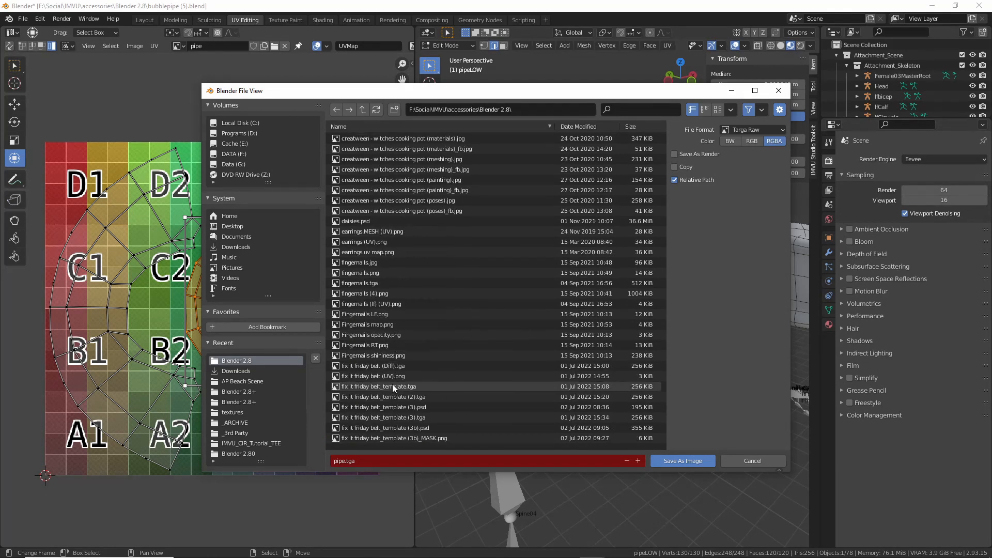
{"action": "scroll", "coordinate": [385, 383], "scroll_direction": "down", "scroll_amount": 10}
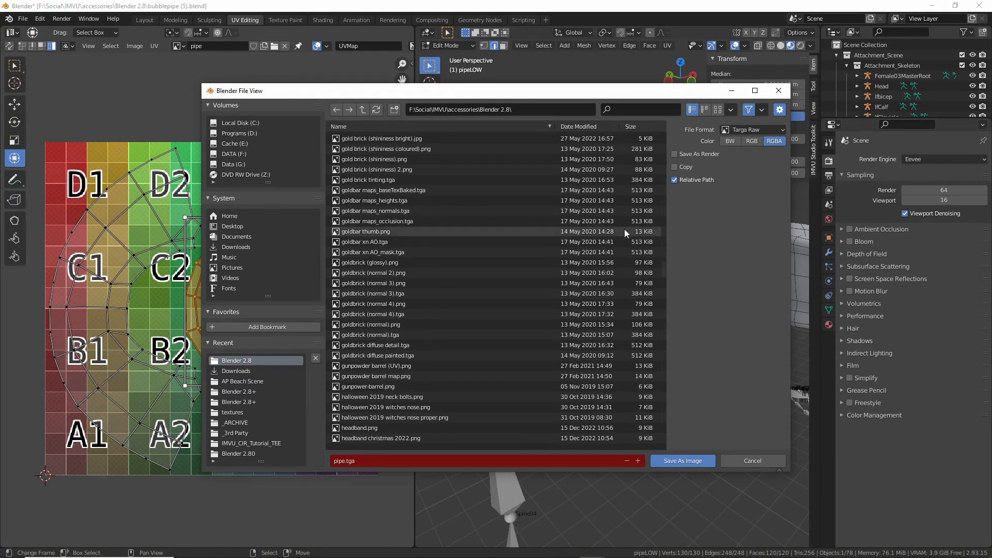
- Locate the existing pipe.tga in the file list and save the pipe image over it in Targa Raw format
{"action": "left_click_drag", "start_coordinate": [664, 273], "coordinate": [662, 368]}
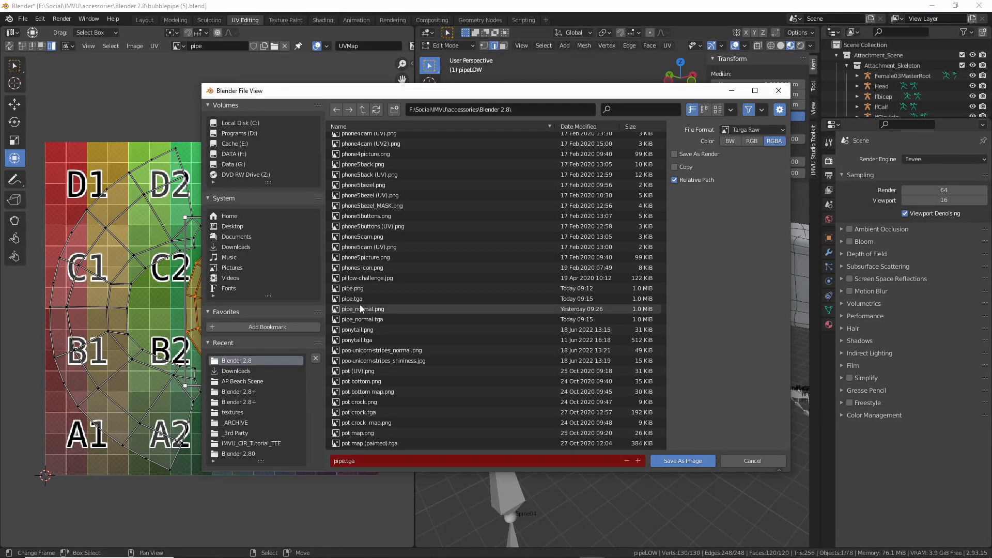
{"action": "key", "text": "ctrl+2"}
{"action": "mouse_move", "coordinate": [357, 290]}
{"action": "left_mouse_down"}
{"action": "mouse_move", "coordinate": [329, 302]}
{"action": "mouse_move", "coordinate": [338, 285]}
{"action": "left_mouse_up"}
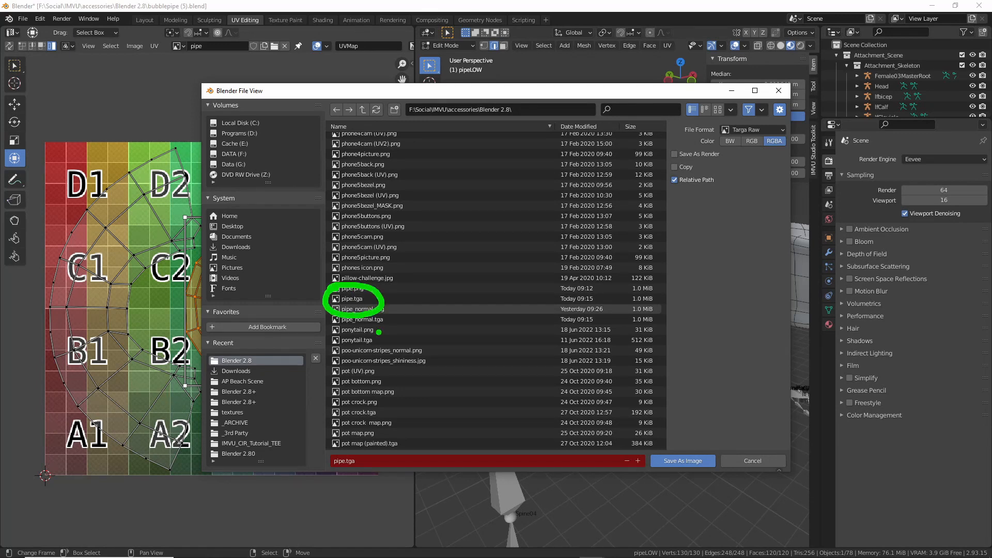
{"action": "key", "text": "Escape"}
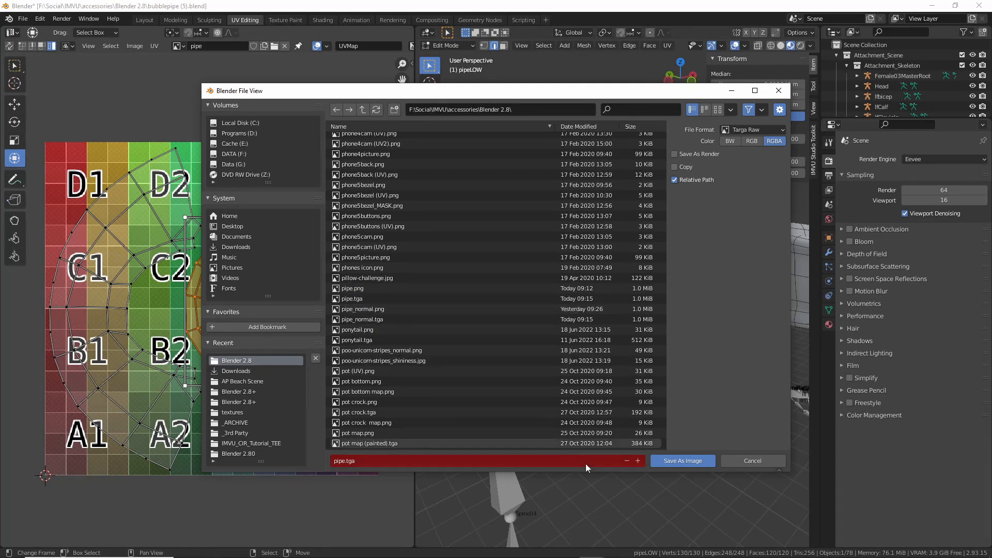
{"action": "left_click", "coordinate": [683, 460]}
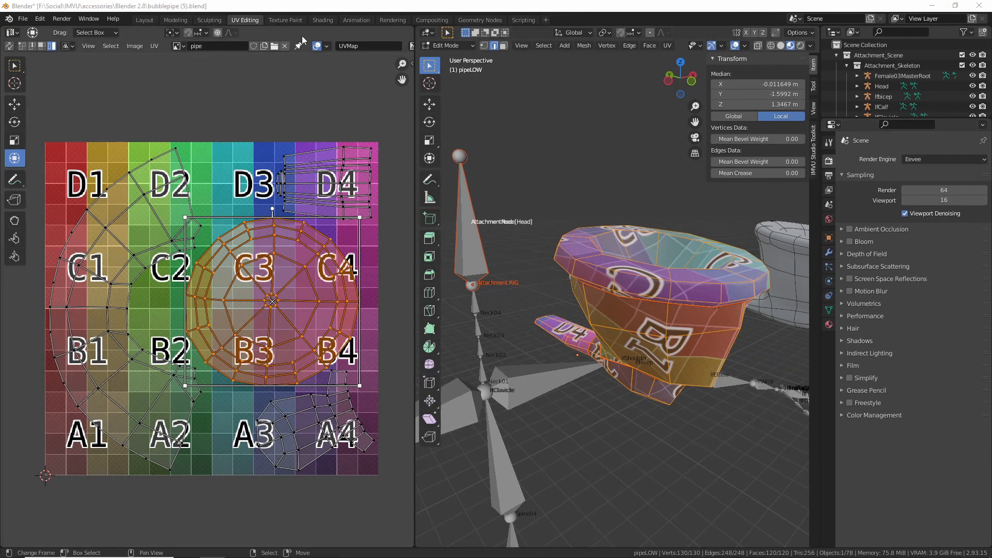
- Go to the Shading workspace and browse for an image file for the pipe texture node
{"action": "left_click", "coordinate": [323, 20]}
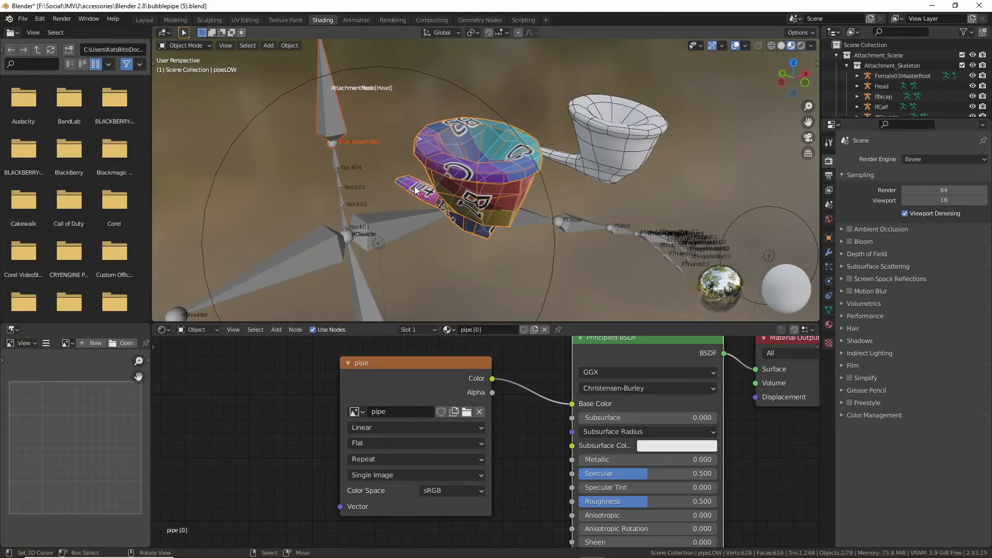
{"action": "left_click", "coordinate": [467, 412]}
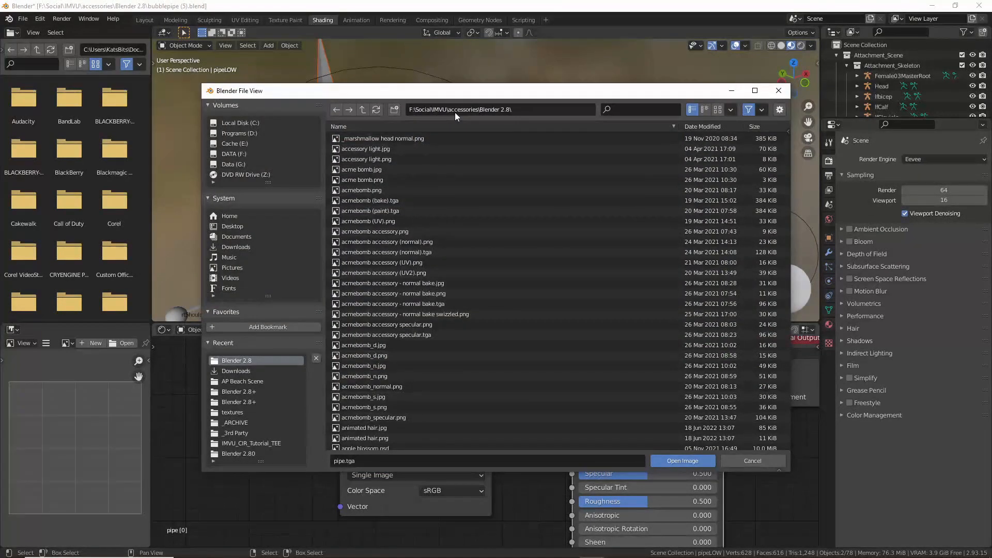
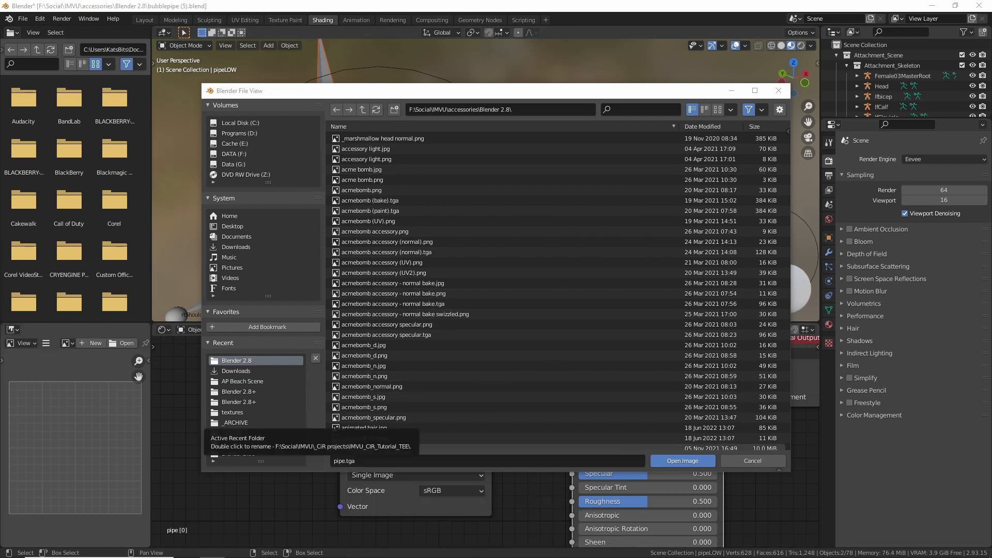
- Switch to Affinity Photo, open pipe.png and pipe_normal.png, and view both textures
{"action": "left_click", "coordinate": [388, 553]}
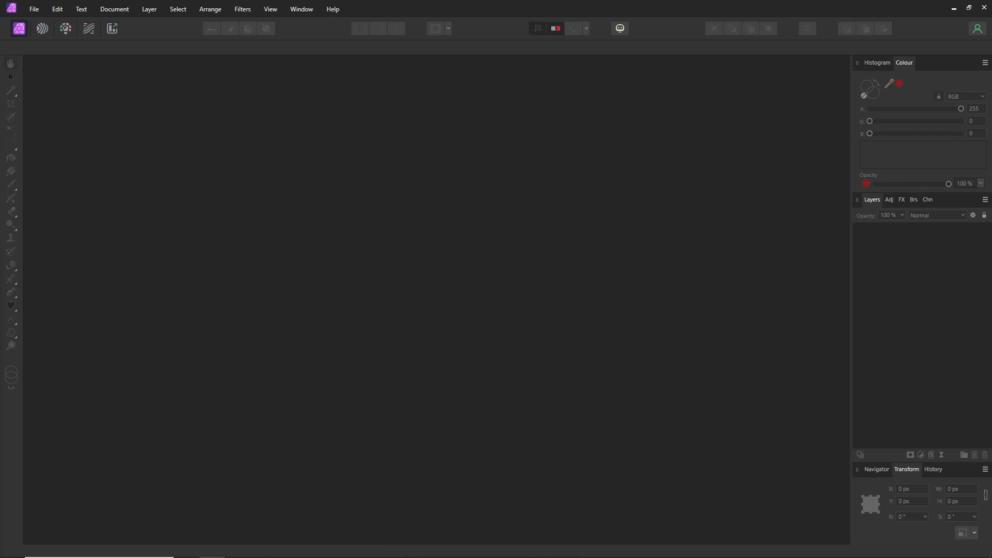
{"action": "left_click_drag", "start_coordinate": [321, 275], "coordinate": [321, 274]}
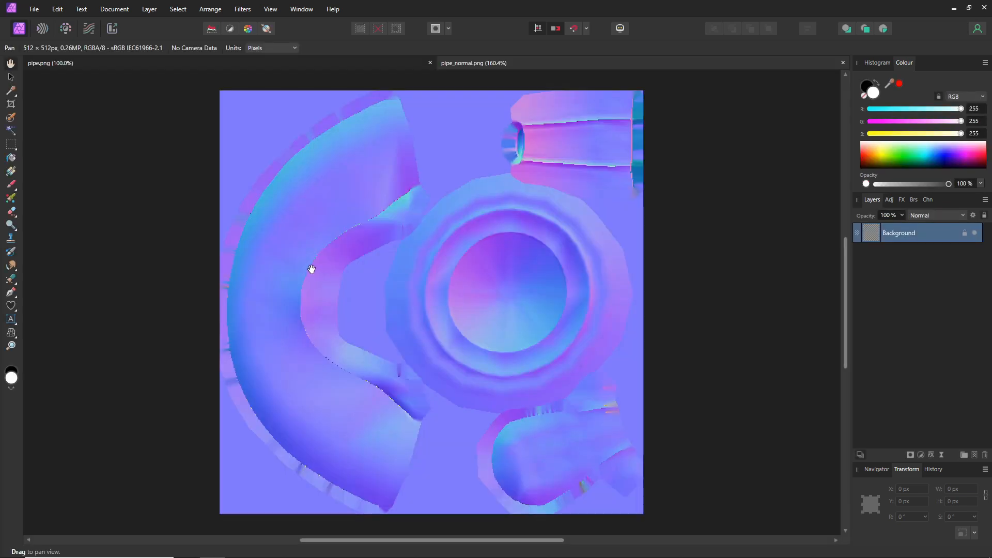
{"action": "left_click", "coordinate": [359, 59]}
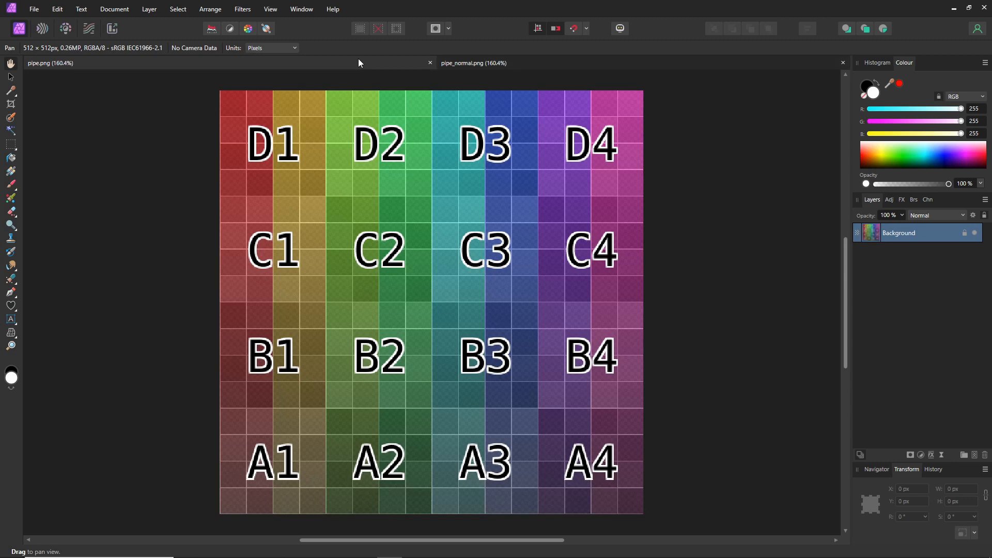
{"action": "left_click", "coordinate": [510, 62]}
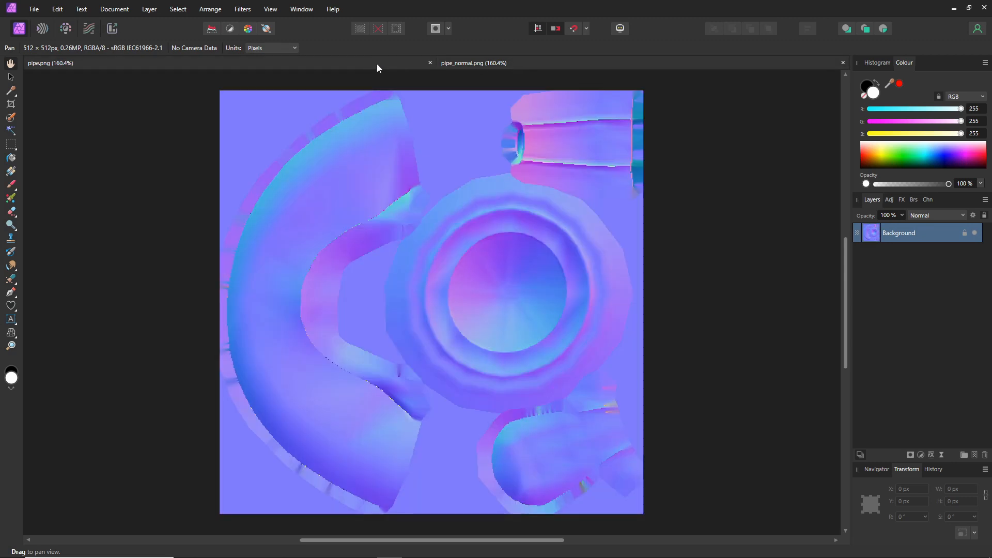
- Set up an export of the pipe.png texture in JPEG format
{"action": "left_click", "coordinate": [328, 64]}
{"action": "left_click", "coordinate": [34, 9]}
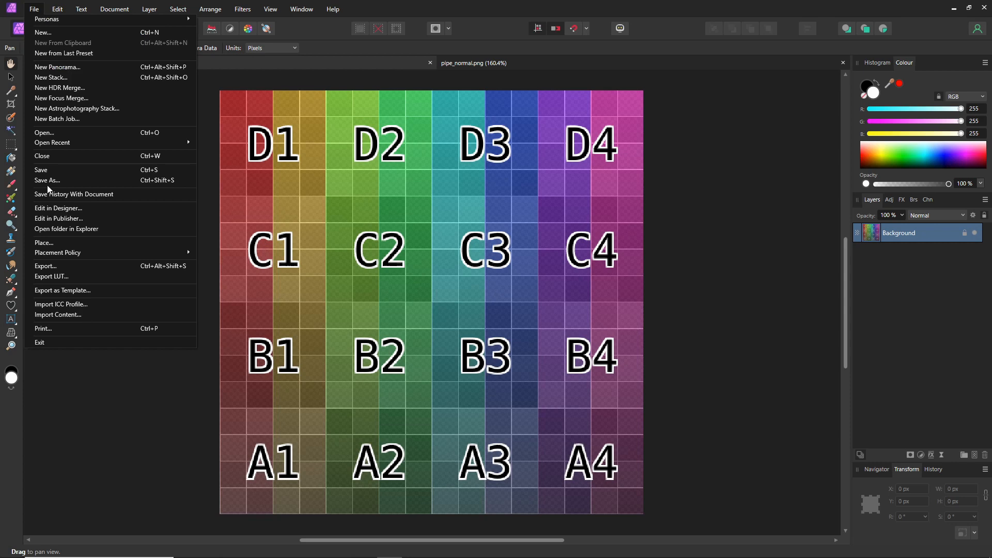
{"action": "left_click", "coordinate": [51, 267]}
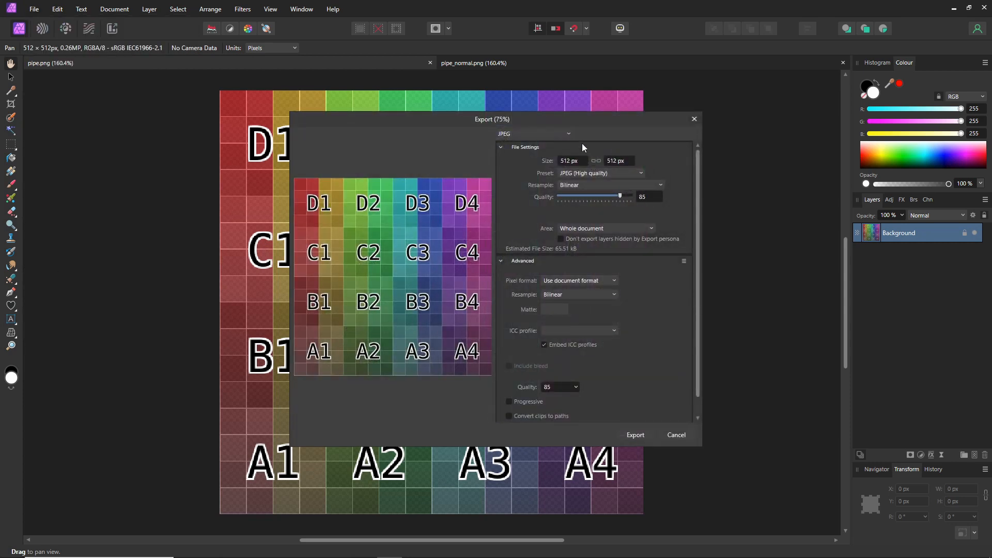
{"action": "left_click", "coordinate": [532, 134]}
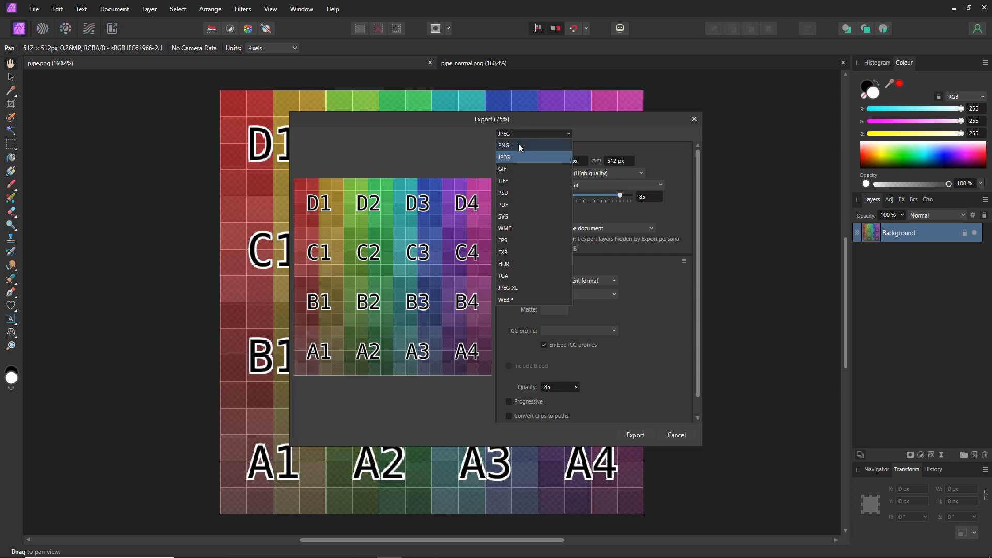
{"action": "left_click", "coordinate": [511, 156]}
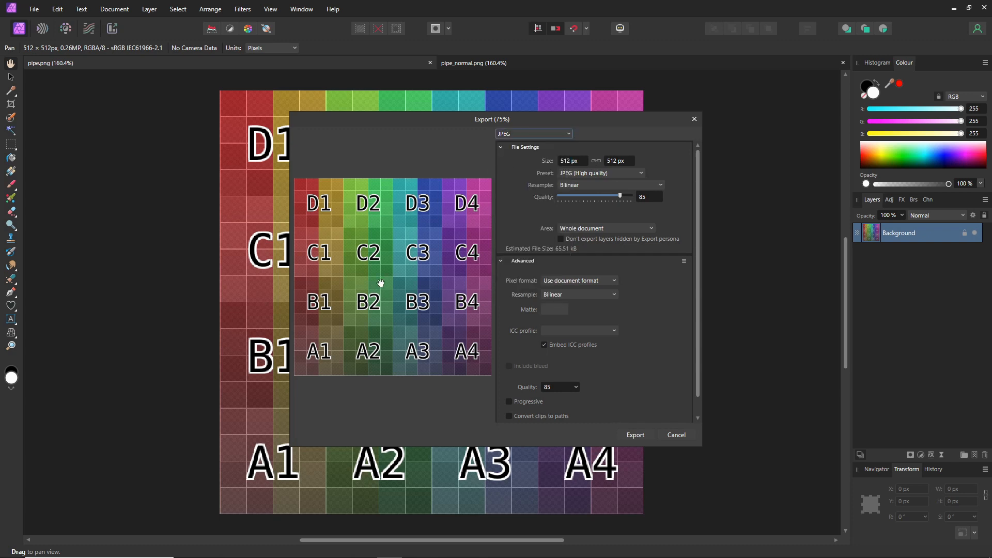
{"action": "left_click_drag", "start_coordinate": [362, 261], "coordinate": [364, 260]}
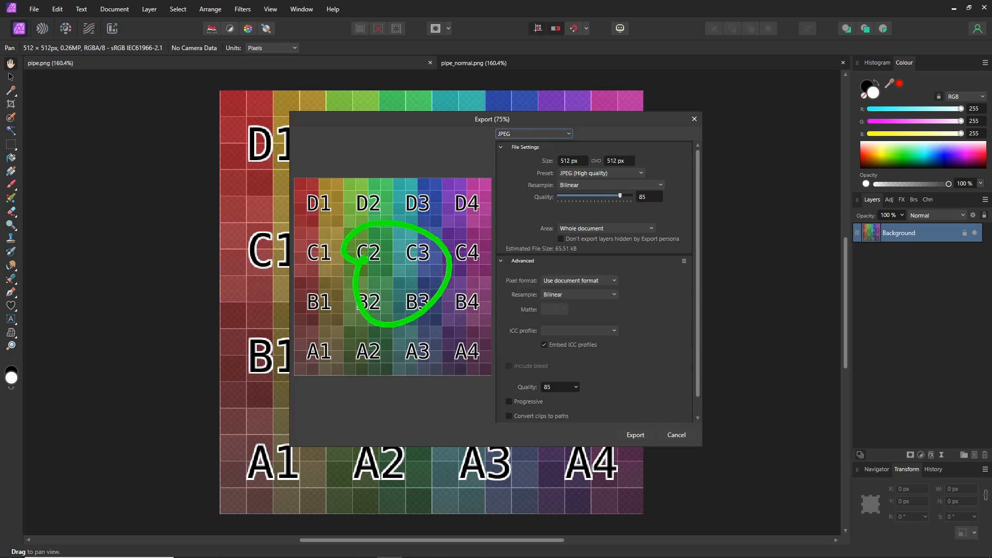
- Export the pipe image as a high-quality JPEG named pipe_diffuse.jpg in the Social > IMVU > accessories > Blender 2.8 folder
{"action": "key", "text": "Escape"}
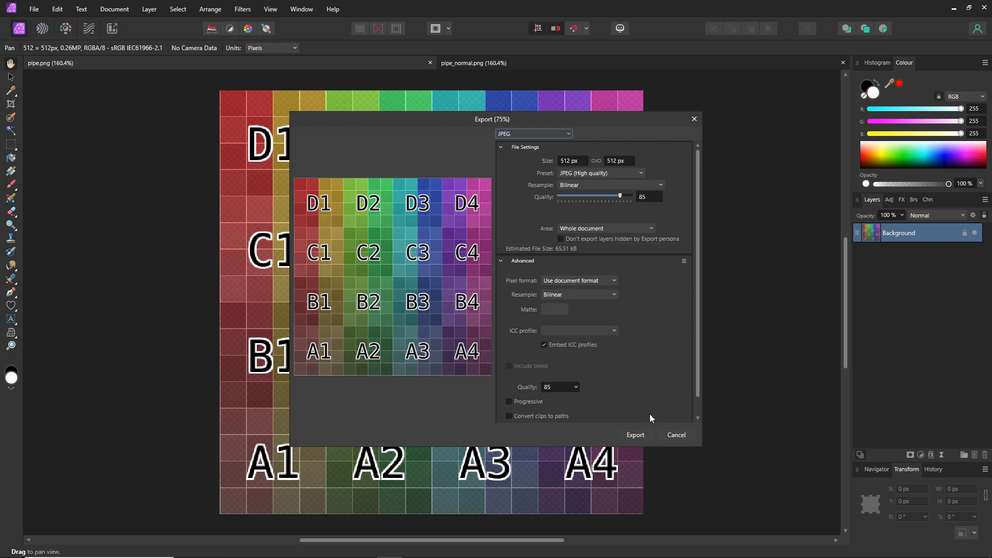
{"action": "left_click", "coordinate": [634, 436]}
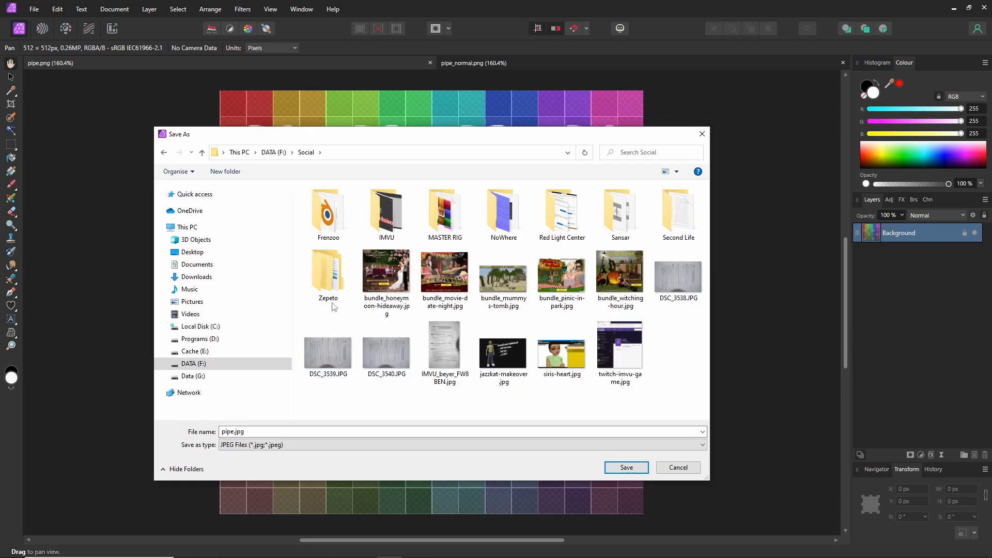
{"action": "double_click", "coordinate": [383, 227]}
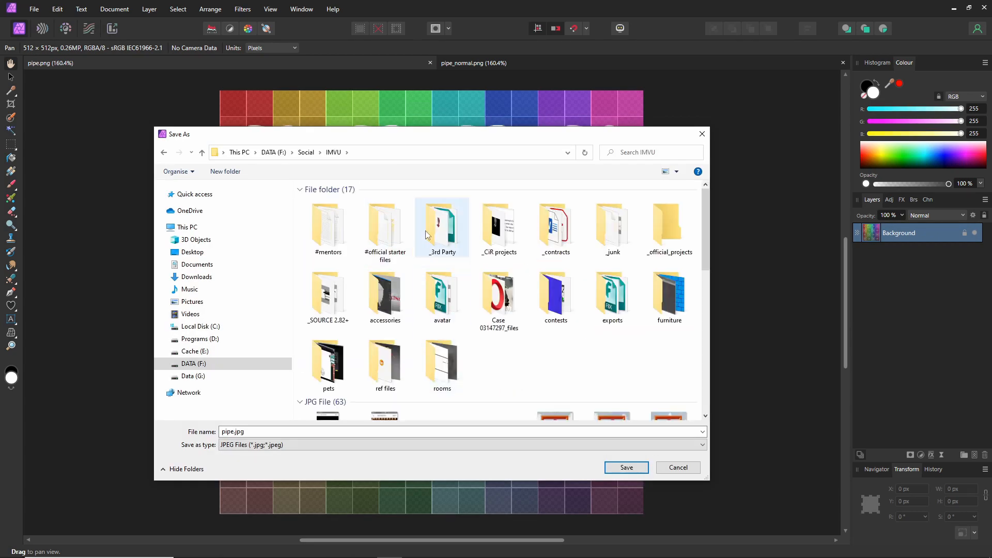
{"action": "double_click", "coordinate": [390, 304]}
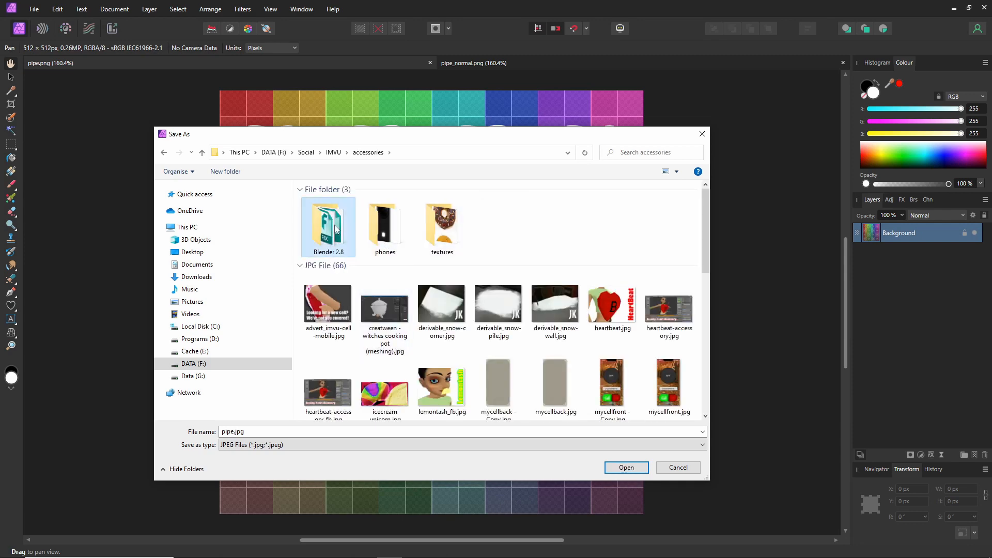
{"action": "double_click", "coordinate": [333, 227]}
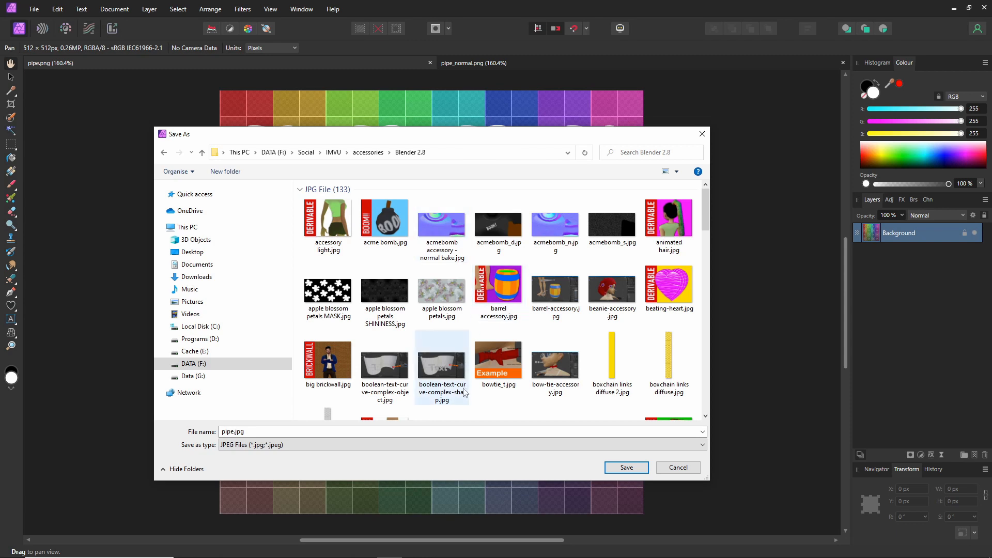
{"action": "left_click", "coordinate": [237, 432]}
{"action": "left_click", "coordinate": [234, 431]}
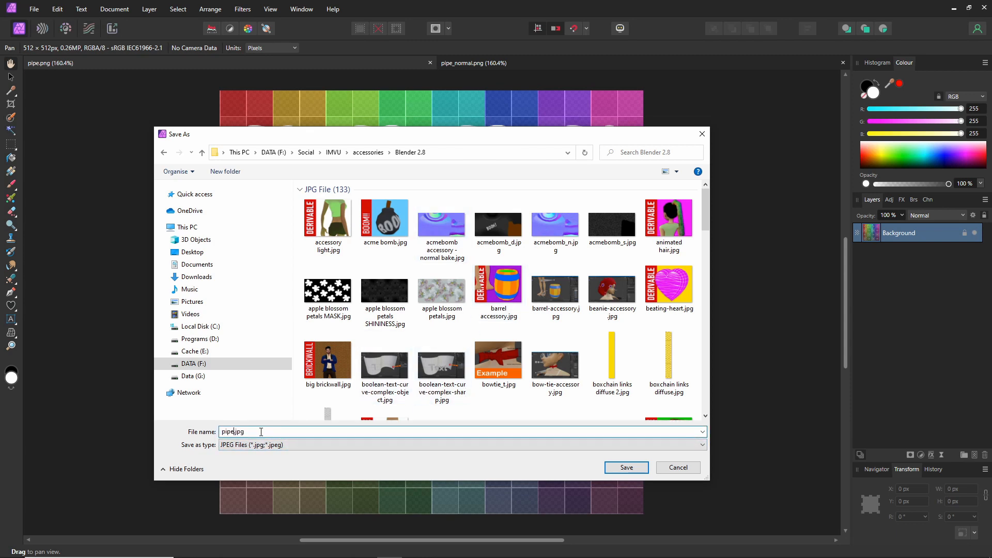
{"action": "type", "text": "_diffuse"}
{"action": "left_click", "coordinate": [627, 468]}
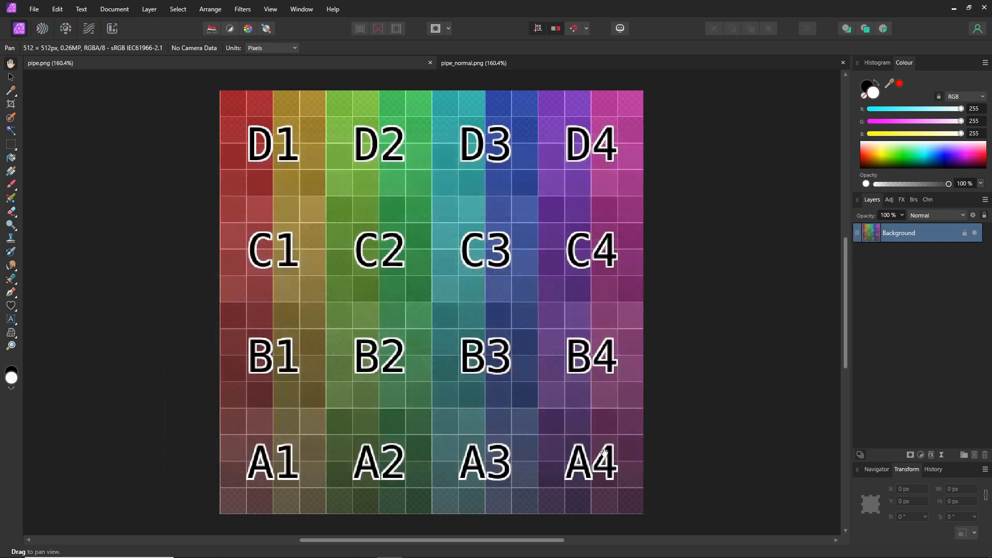
- Export the pipe_normal image as a PNG to the Blender 2.8 folder, replacing the existing pipe_normal.png
{"action": "left_click", "coordinate": [505, 62]}
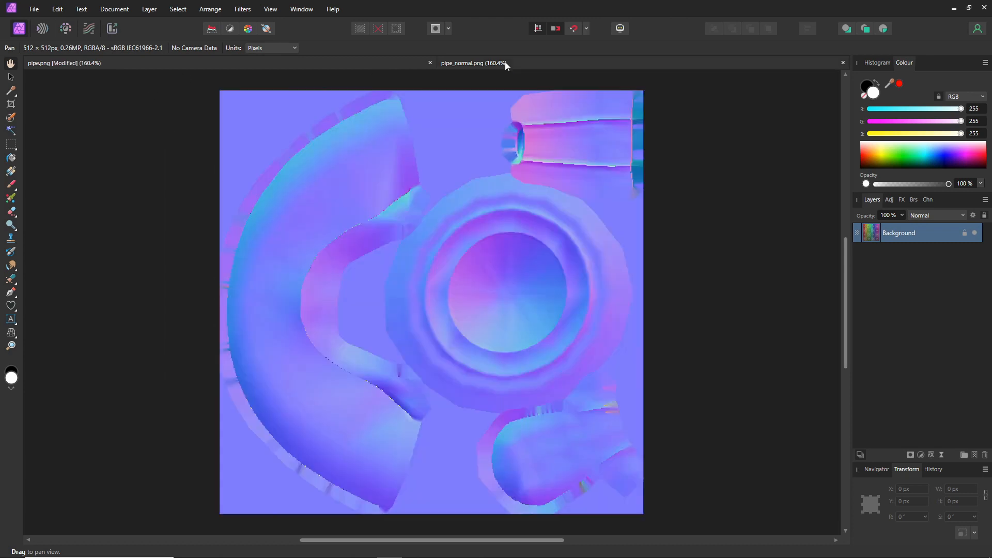
{"action": "left_click", "coordinate": [34, 8]}
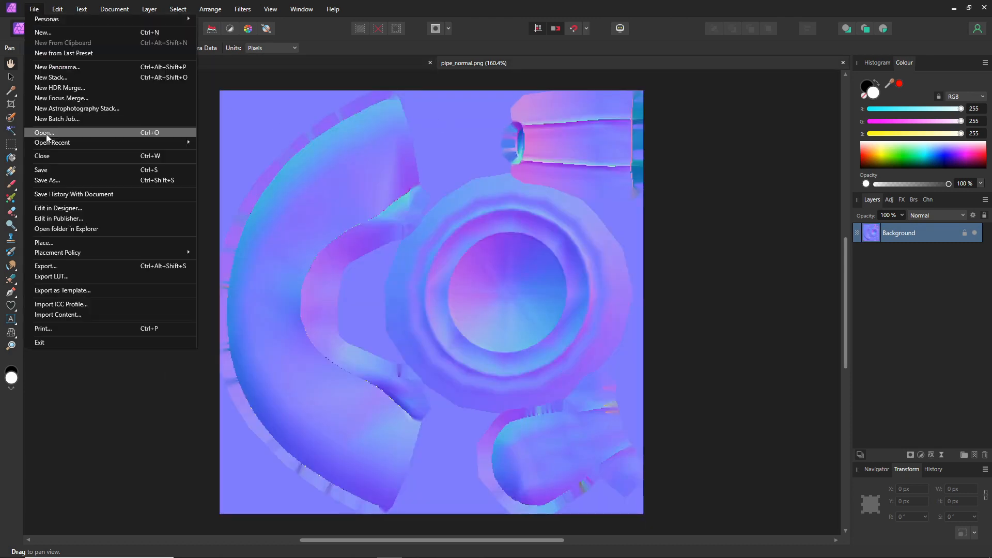
{"action": "left_click", "coordinate": [51, 266]}
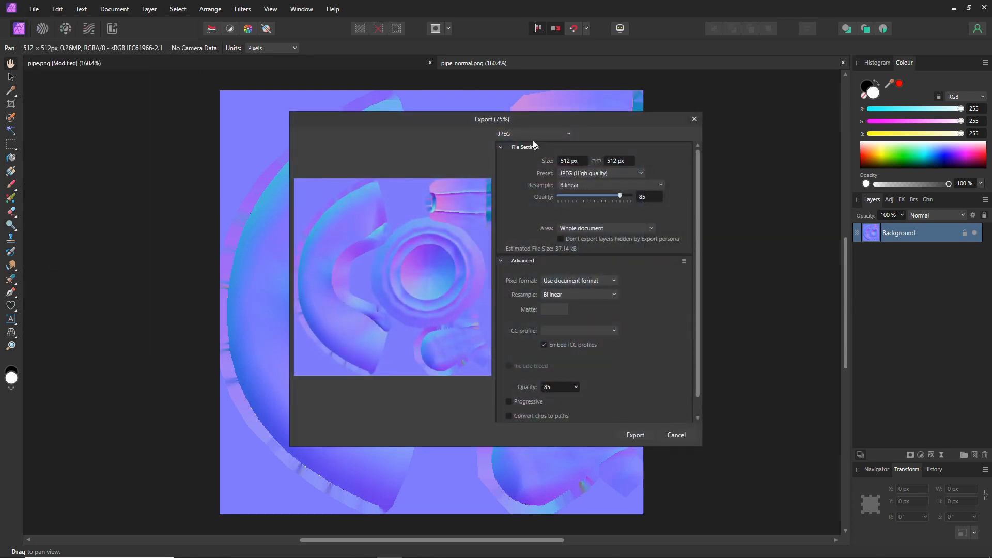
{"action": "left_click", "coordinate": [532, 134]}
{"action": "left_click", "coordinate": [510, 144]}
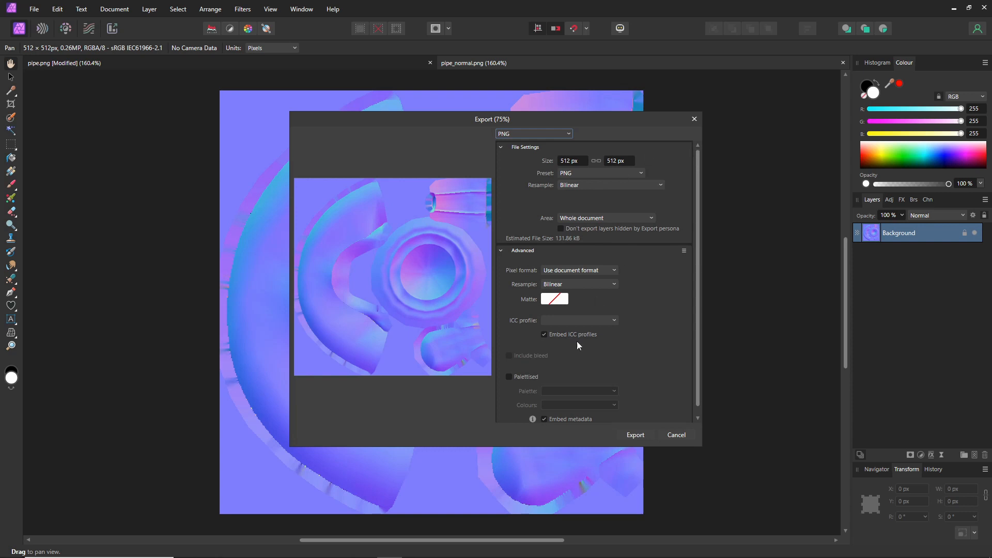
{"action": "left_click", "coordinate": [635, 435]}
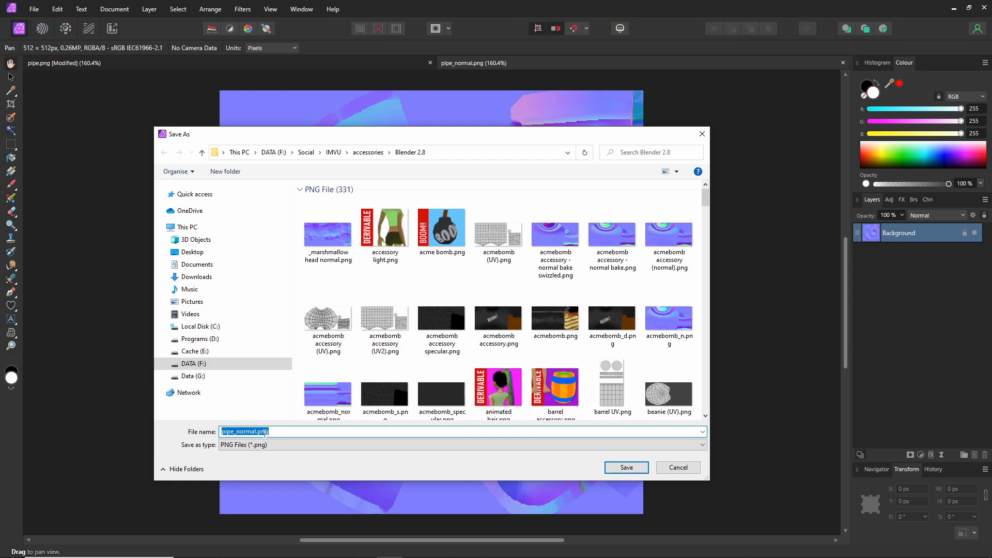
{"action": "left_click", "coordinate": [626, 467]}
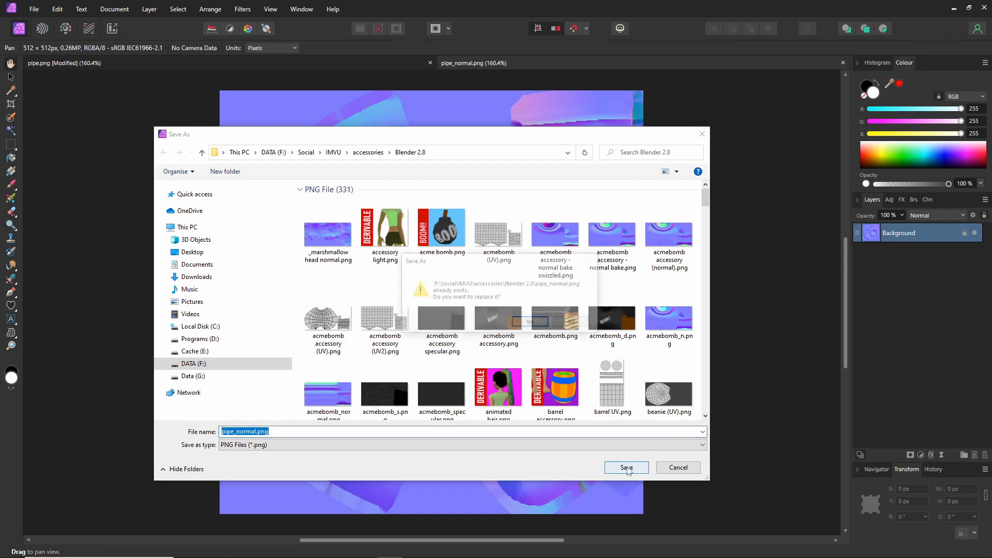
{"action": "left_click", "coordinate": [531, 323]}
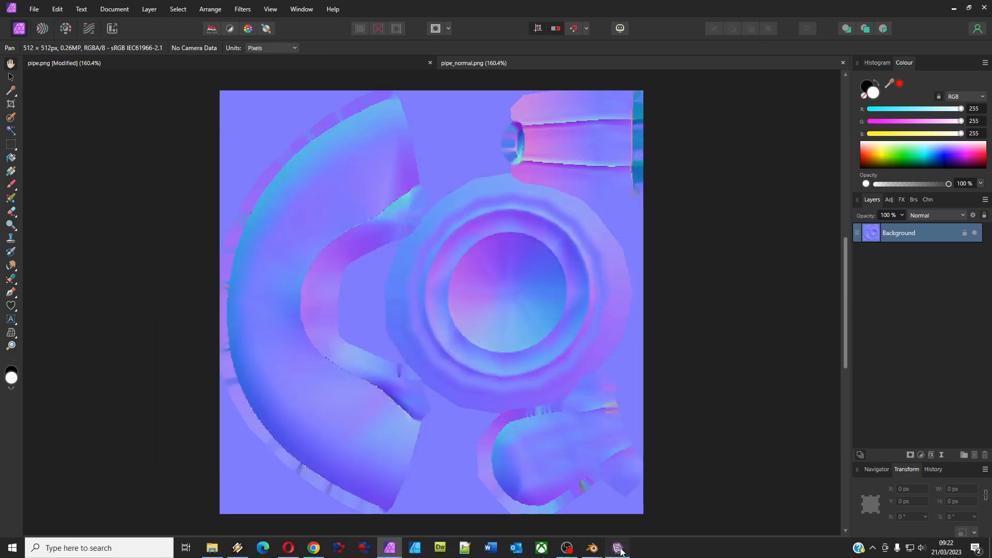
- Switch to IMVU Studio and close the open FBX import settings without importing
{"action": "left_click", "coordinate": [619, 548]}
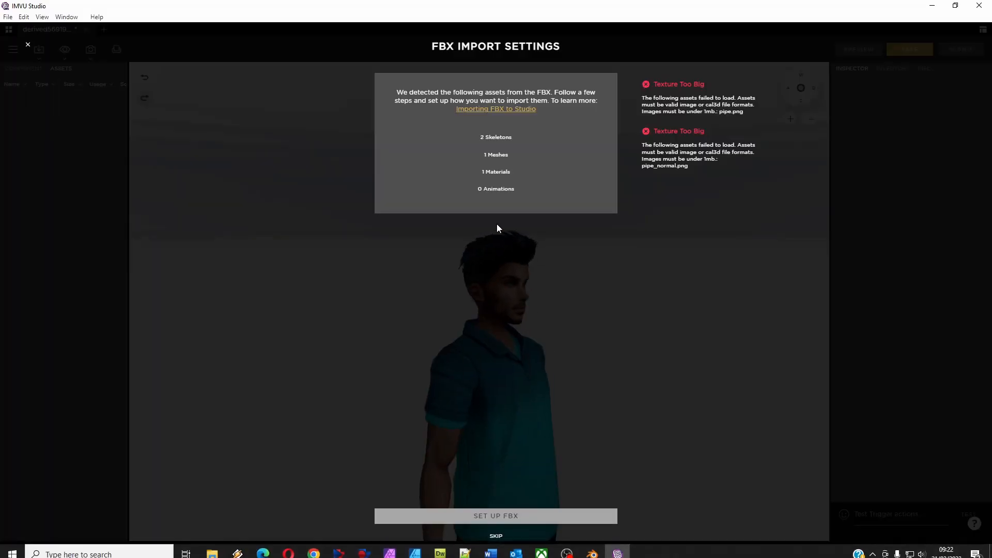
{"action": "left_click", "coordinate": [496, 536]}
{"action": "left_click", "coordinate": [28, 47]}
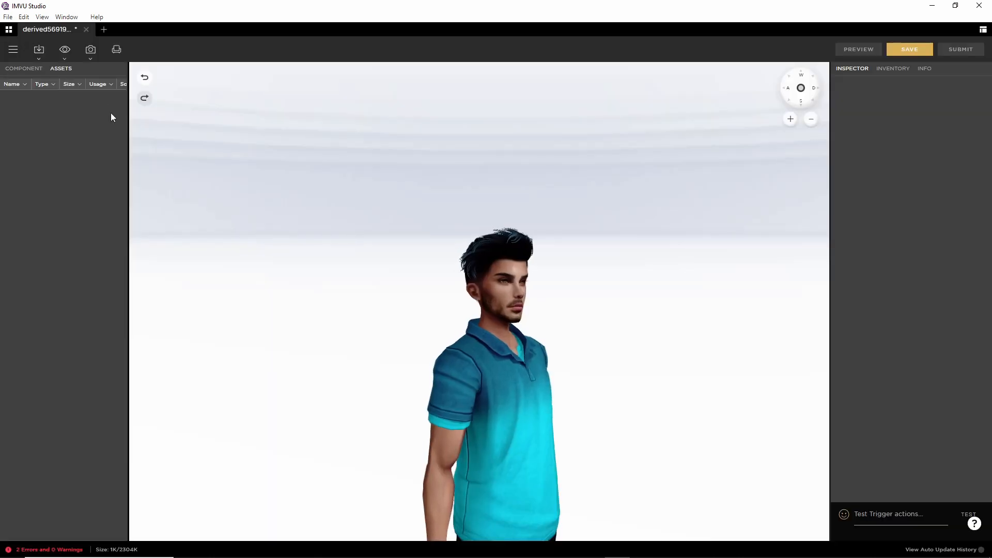
- Start a new FBX import with the file Attachment_bubblepipe (5).fbx
{"action": "left_click", "coordinate": [38, 52]}
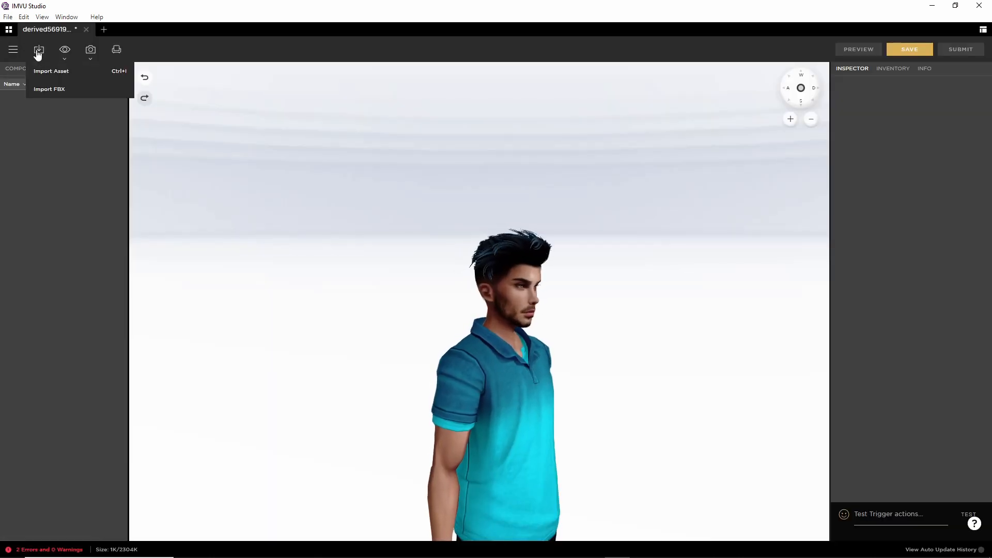
{"action": "left_click", "coordinate": [51, 90]}
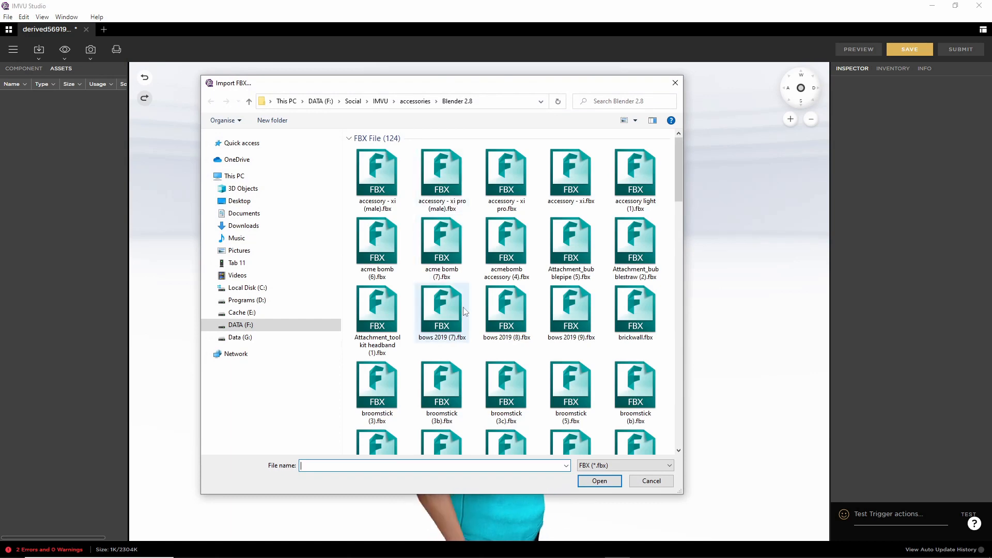
{"action": "left_click", "coordinate": [563, 244]}
{"action": "left_click", "coordinate": [599, 481]}
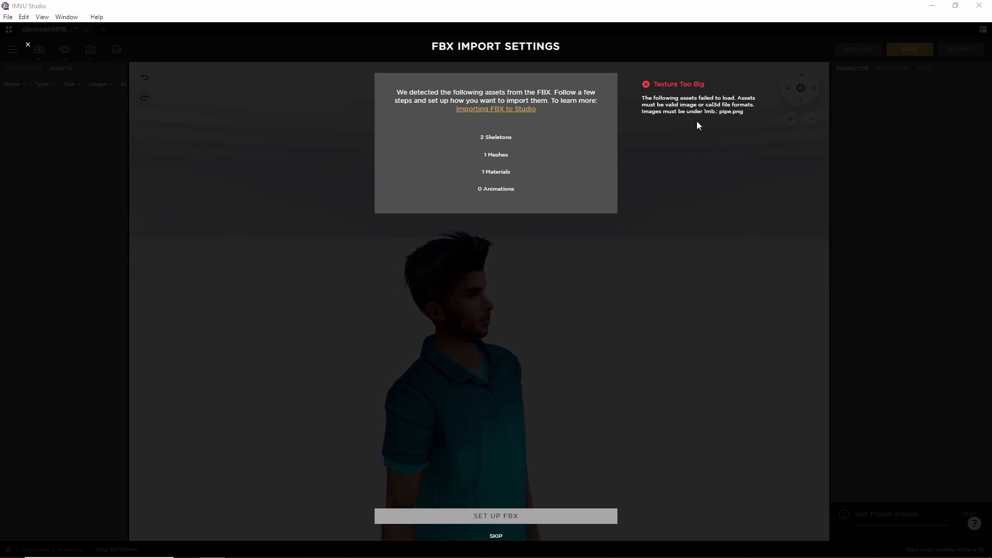
{"action": "left_click", "coordinate": [677, 139]}
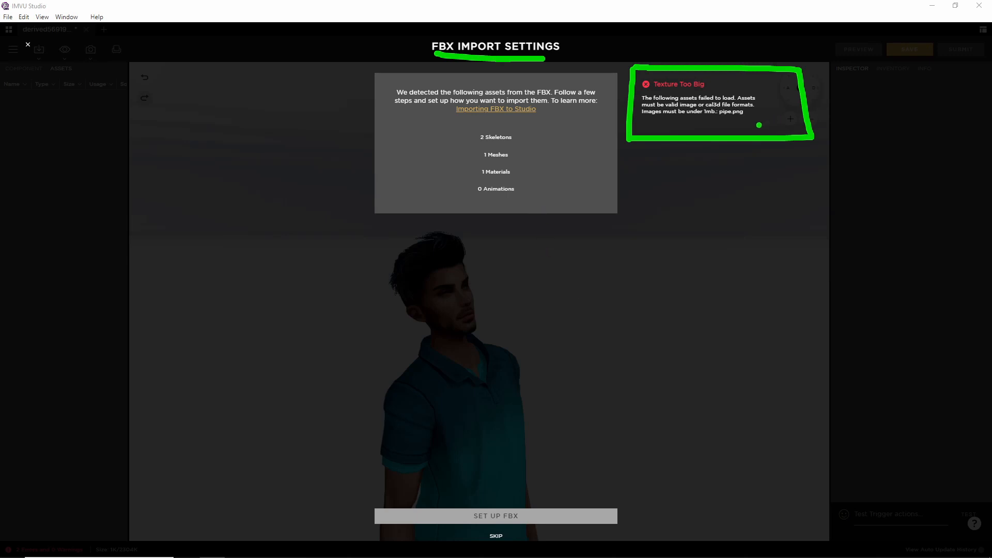
{"action": "mouse_move", "coordinate": [456, 133]}
{"action": "left_mouse_down"}
{"action": "mouse_move", "coordinate": [527, 227]}
{"action": "mouse_move", "coordinate": [474, 122]}
{"action": "left_mouse_up"}
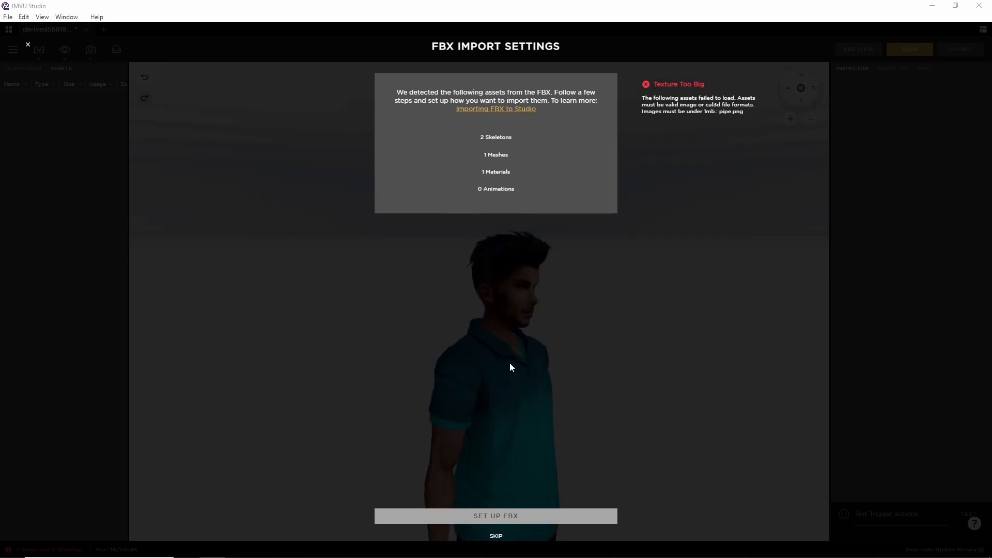
- Skip to the import review and examine the FBX's material, animation, and skeleton and mesh settings
{"action": "left_click", "coordinate": [495, 537]}
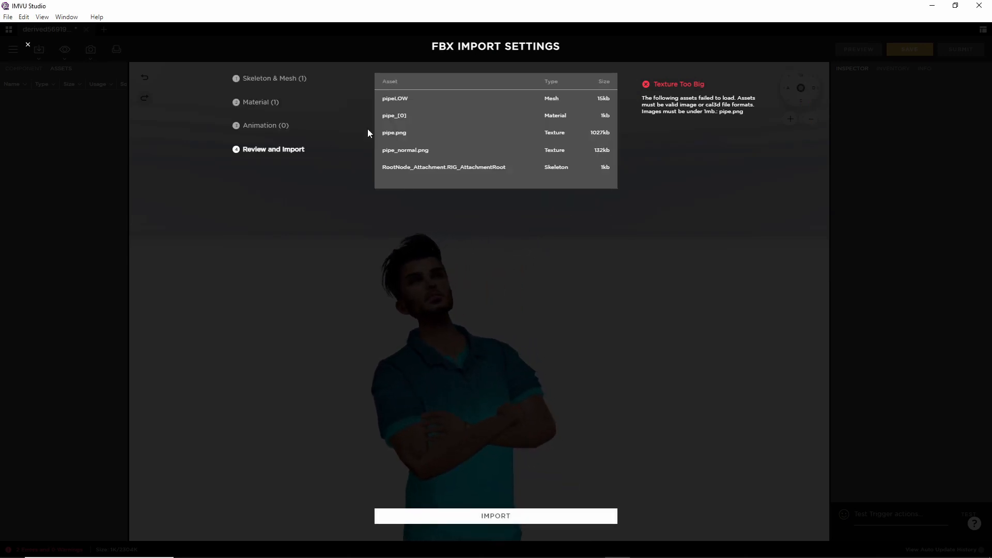
{"action": "left_click", "coordinate": [258, 105]}
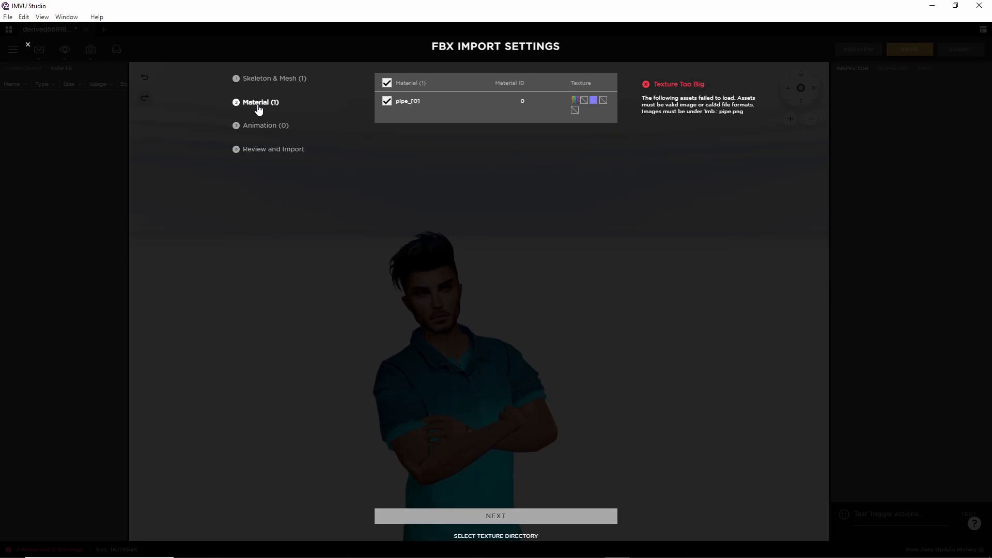
{"action": "left_click", "coordinate": [266, 79]}
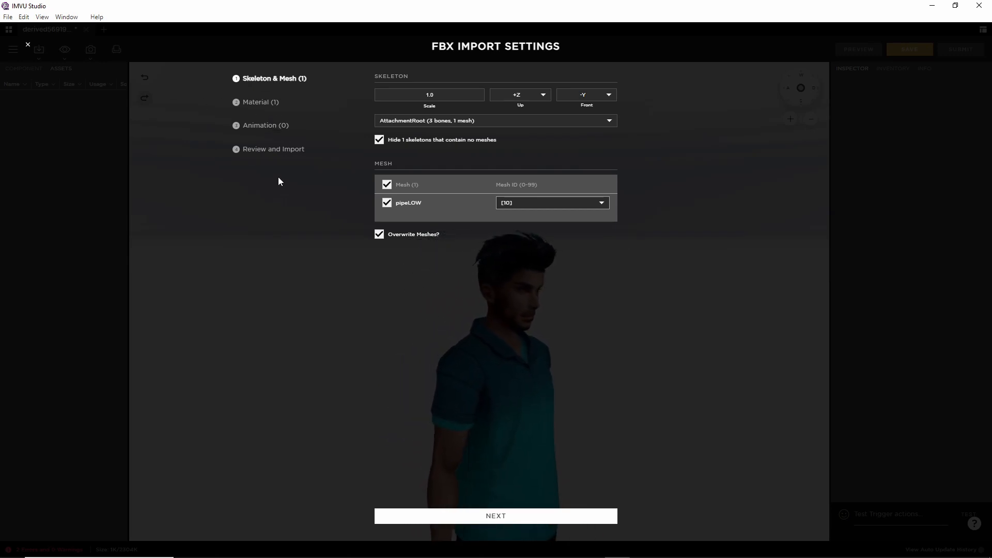
{"action": "left_click", "coordinate": [254, 102]}
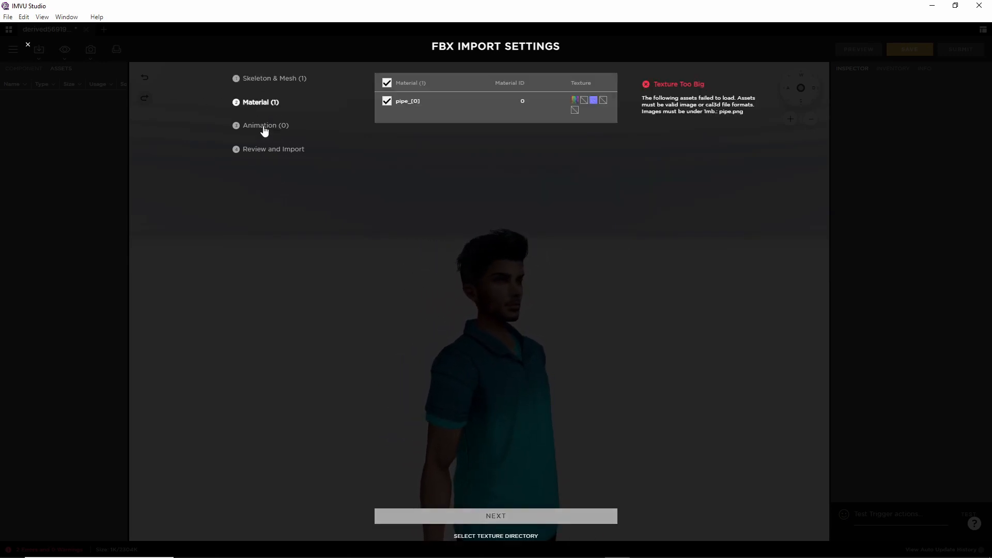
{"action": "left_click", "coordinate": [261, 127]}
{"action": "left_click", "coordinate": [255, 150]}
{"action": "left_click", "coordinate": [251, 127]}
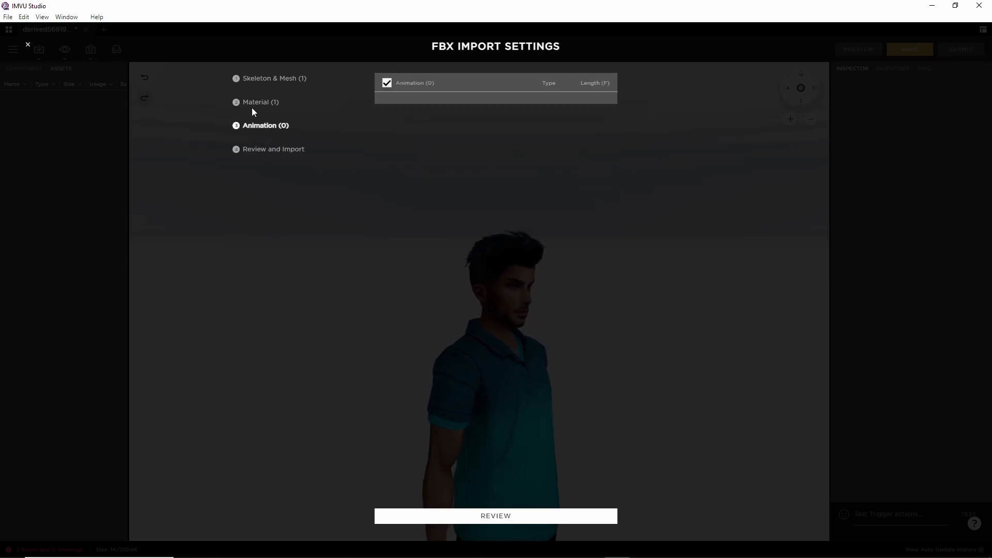
{"action": "left_click", "coordinate": [255, 82]}
{"action": "left_click", "coordinate": [254, 102]}
{"action": "left_click", "coordinate": [254, 81]}
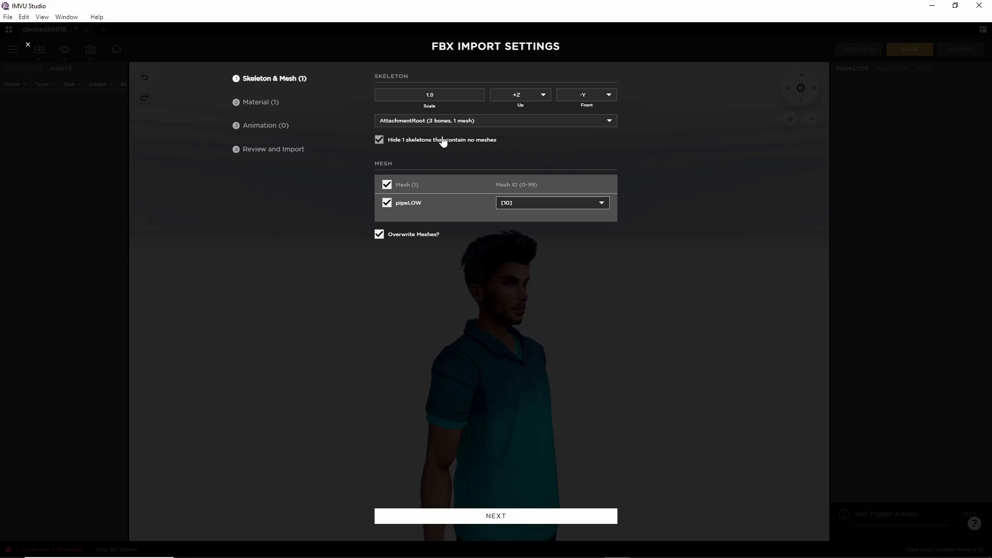
- Check the skeleton choices available for the pipe FBX, keeping AttachmentRoot selected
{"action": "key", "text": "ctrl+2"}
{"action": "left_click_drag", "start_coordinate": [407, 133], "coordinate": [485, 131]}
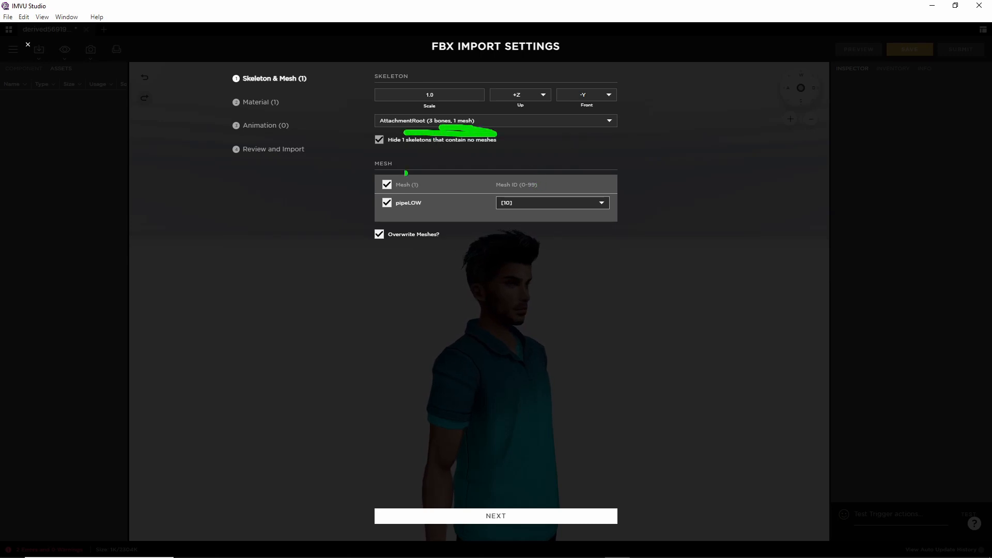
{"action": "key", "text": "Escape"}
{"action": "left_click", "coordinate": [476, 121]}
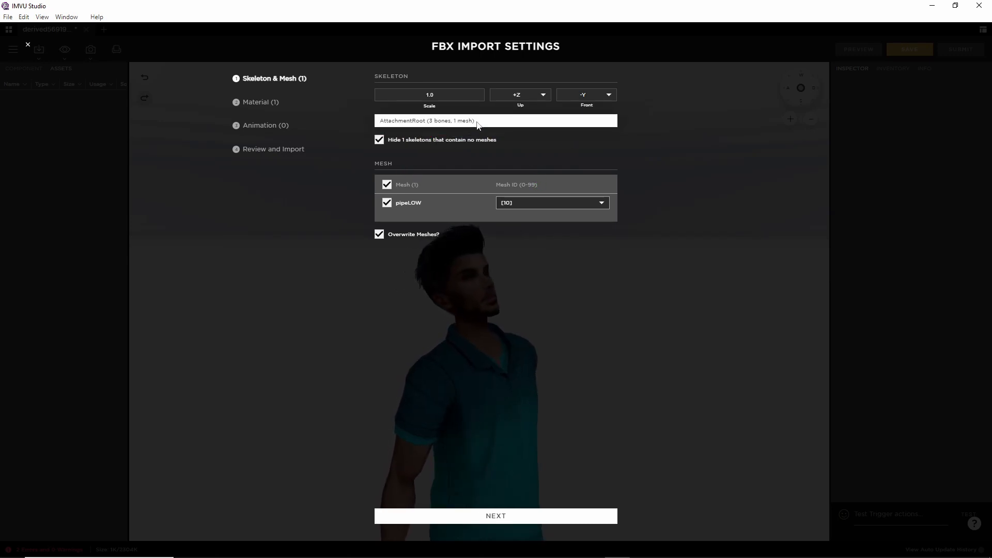
{"action": "left_click", "coordinate": [461, 133]}
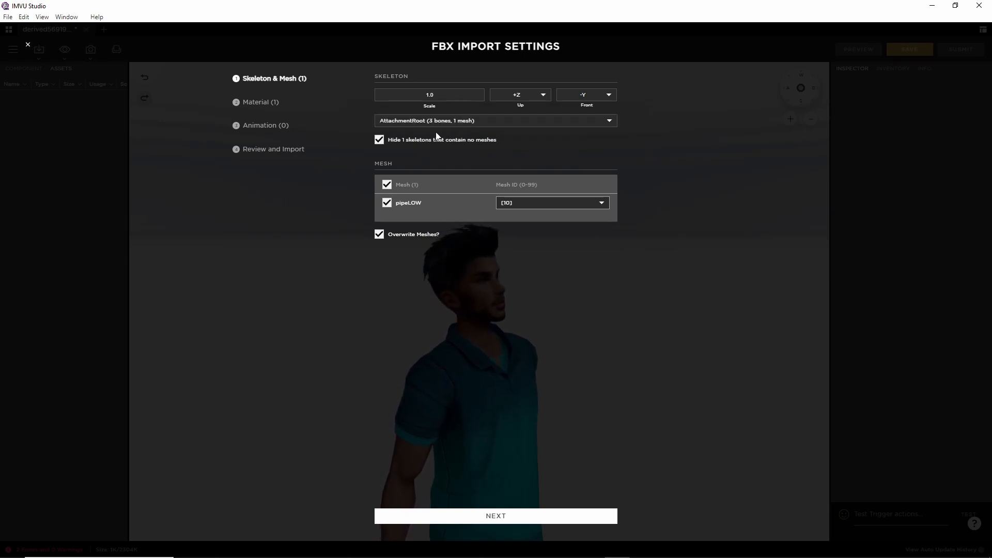
{"action": "left_click_drag", "start_coordinate": [417, 133], "coordinate": [503, 141]}
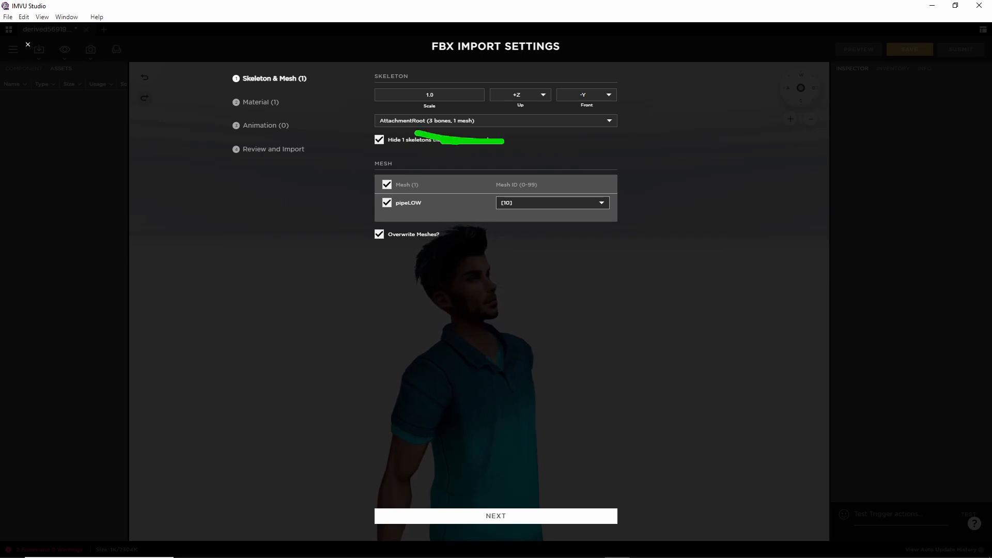
{"action": "left_click_drag", "start_coordinate": [609, 120], "coordinate": [668, 94]}
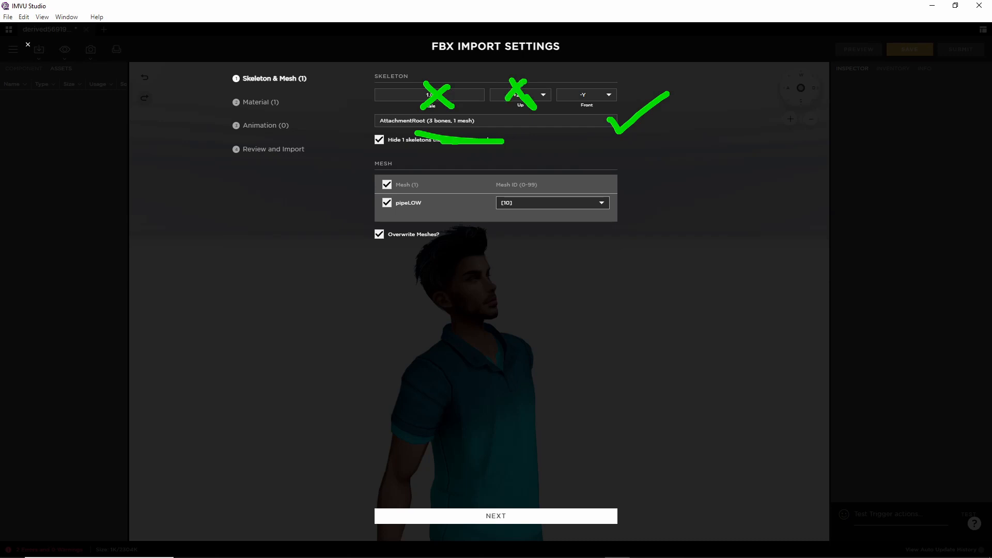
{"action": "left_click_drag", "start_coordinate": [588, 97], "coordinate": [600, 103]}
{"action": "left_click_drag", "start_coordinate": [598, 79], "coordinate": [561, 110]}
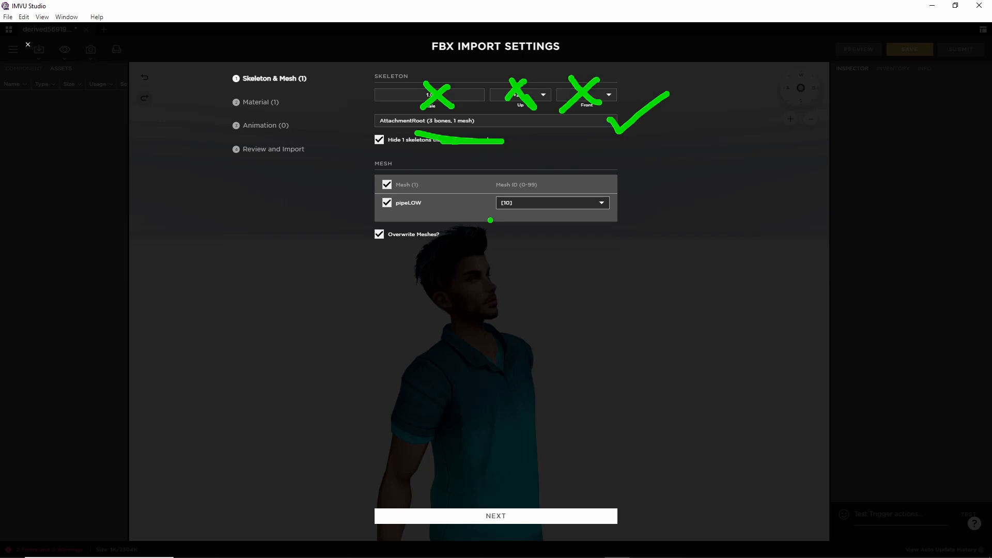
{"action": "left_click_drag", "start_coordinate": [398, 221], "coordinate": [443, 218]}
{"action": "left_click_drag", "start_coordinate": [526, 223], "coordinate": [578, 220]}
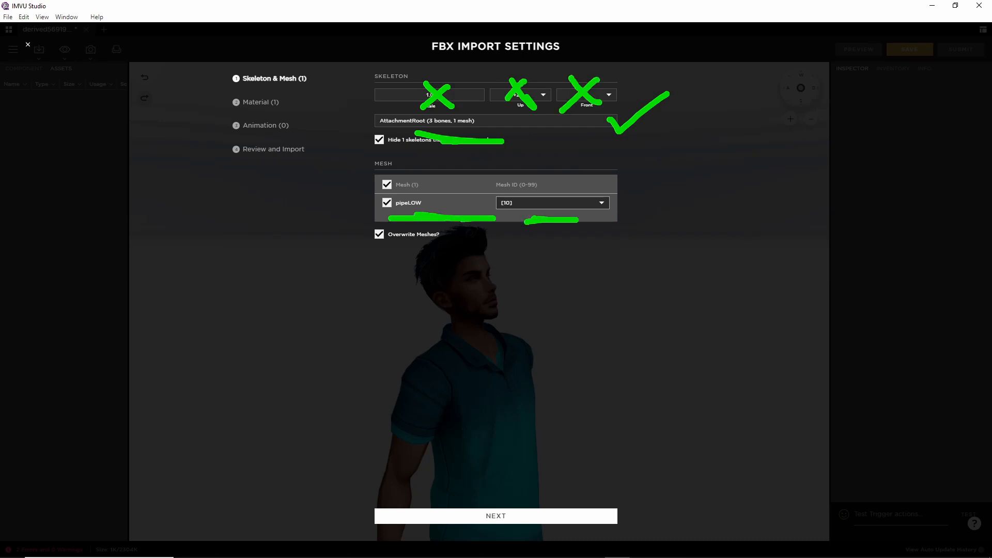
{"action": "key", "text": "Escape"}
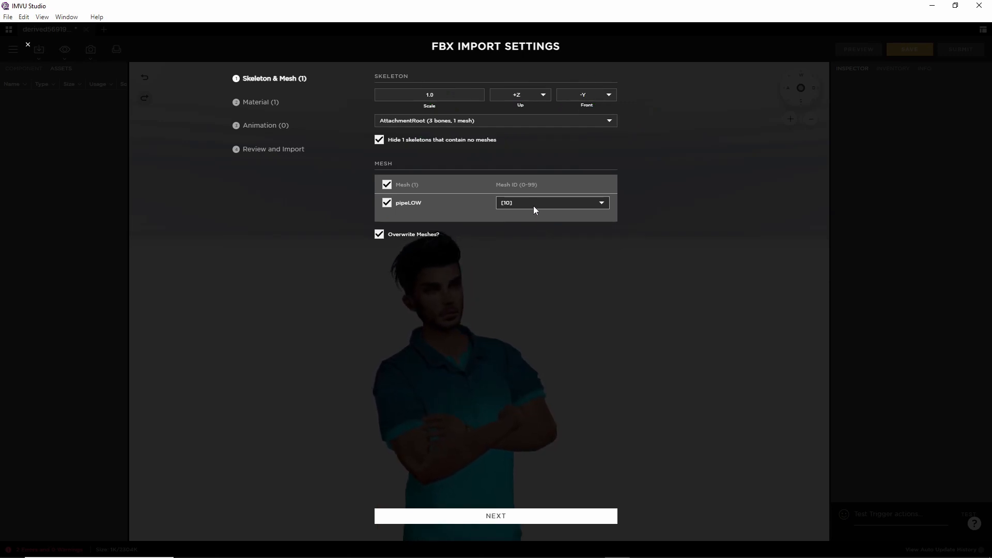
- Assign the pipeLOW mesh the ID [0] head and proceed to the material settings
{"action": "left_click", "coordinate": [533, 206]}
{"action": "scroll", "coordinate": [540, 191], "scroll_direction": "up", "scroll_amount": 5}
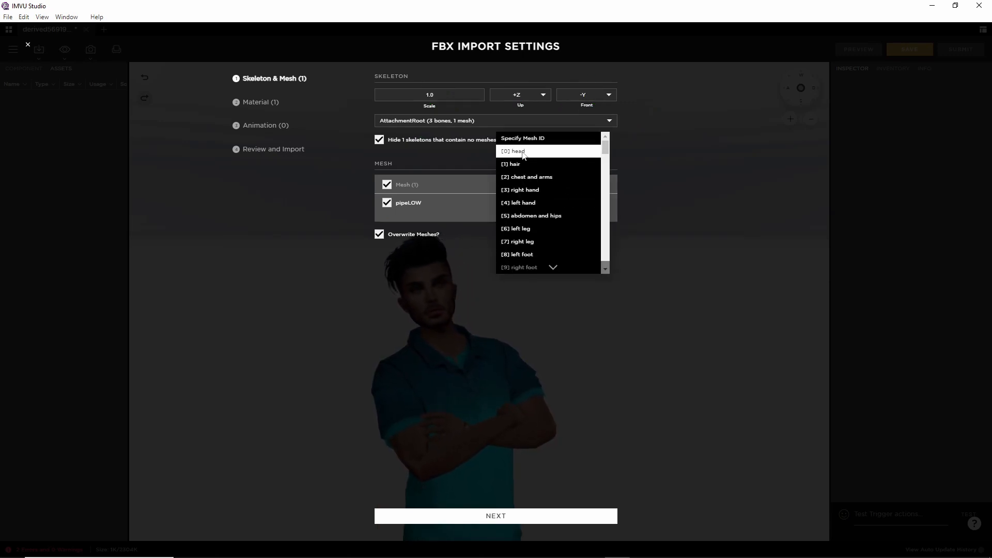
{"action": "left_click", "coordinate": [522, 152]}
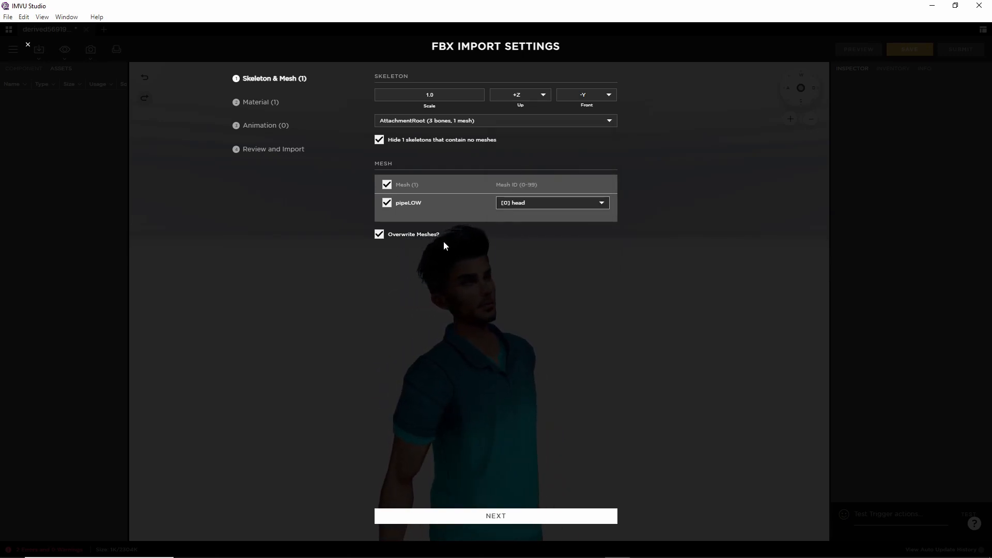
{"action": "left_click", "coordinate": [500, 514]}
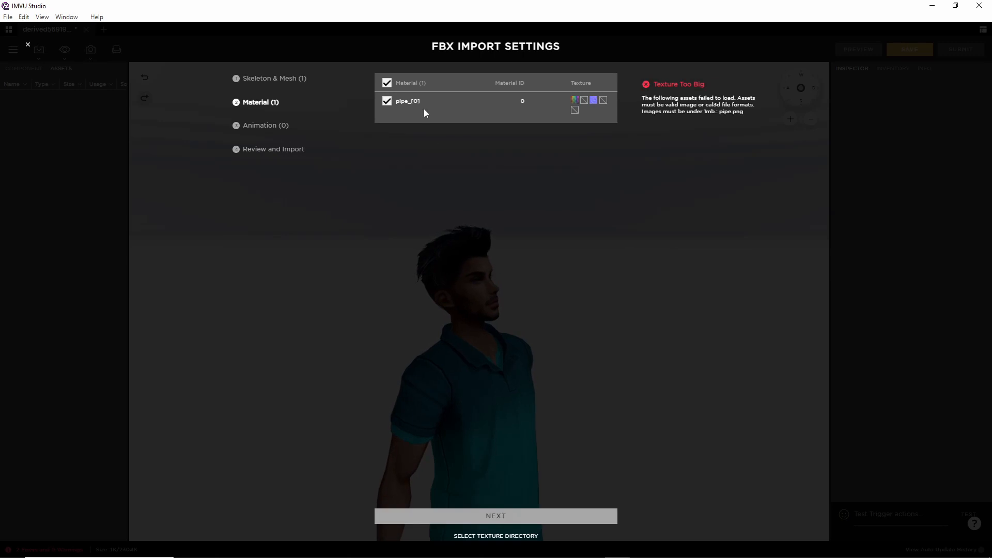
- Load pipe_diffuse.jpg from the Blender 2.8 folder as the diffuse texture of the pipe_[0] material
{"action": "left_click", "coordinate": [581, 102]}
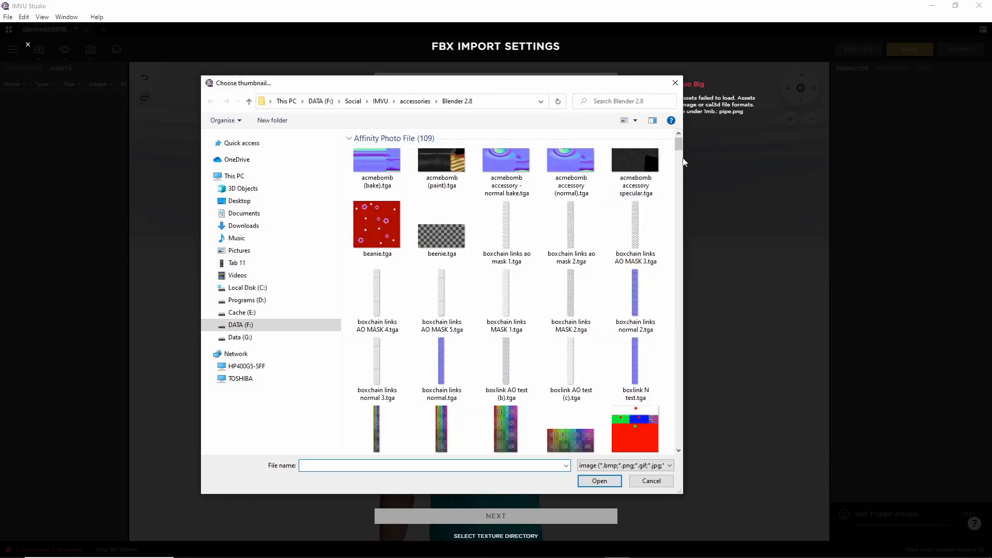
{"action": "left_click_drag", "start_coordinate": [679, 147], "coordinate": [674, 218]}
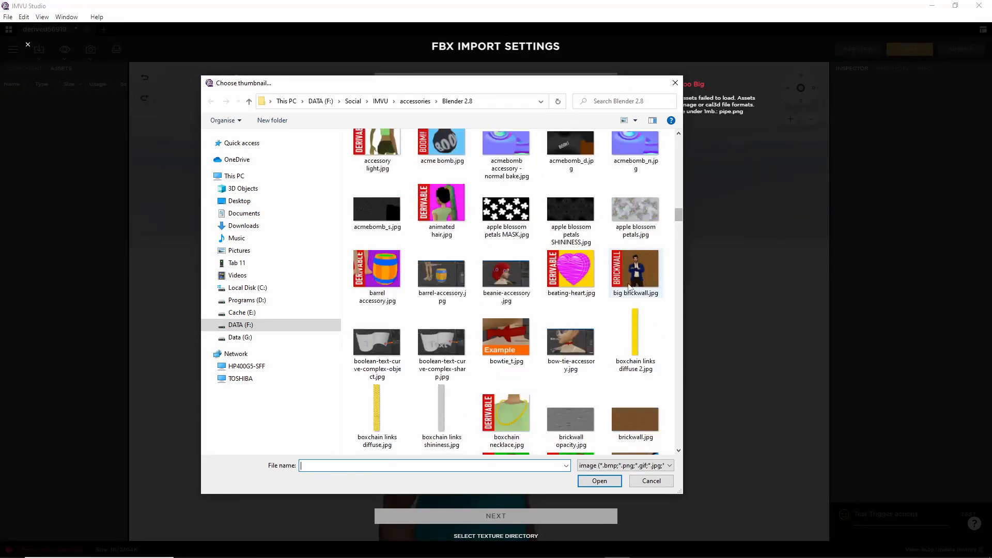
{"action": "scroll", "coordinate": [567, 286], "scroll_direction": "up", "scroll_amount": 2}
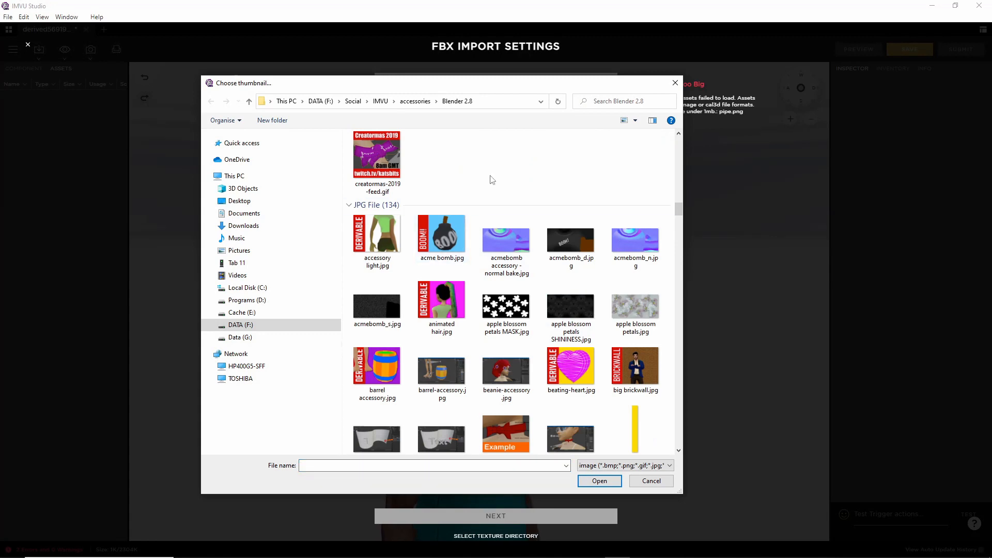
{"action": "scroll", "coordinate": [498, 232], "scroll_direction": "down", "scroll_amount": 20}
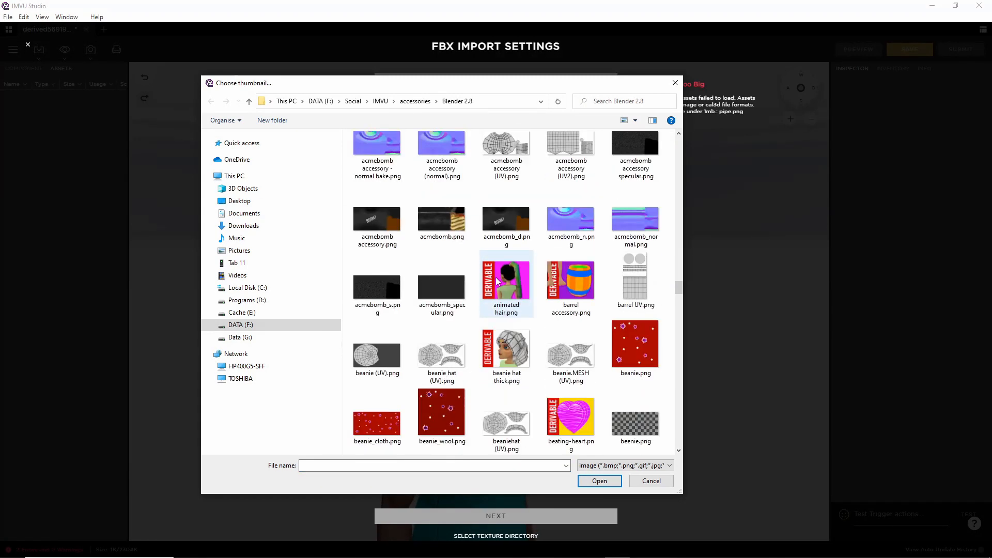
{"action": "scroll", "coordinate": [499, 284], "scroll_direction": "up", "scroll_amount": 15}
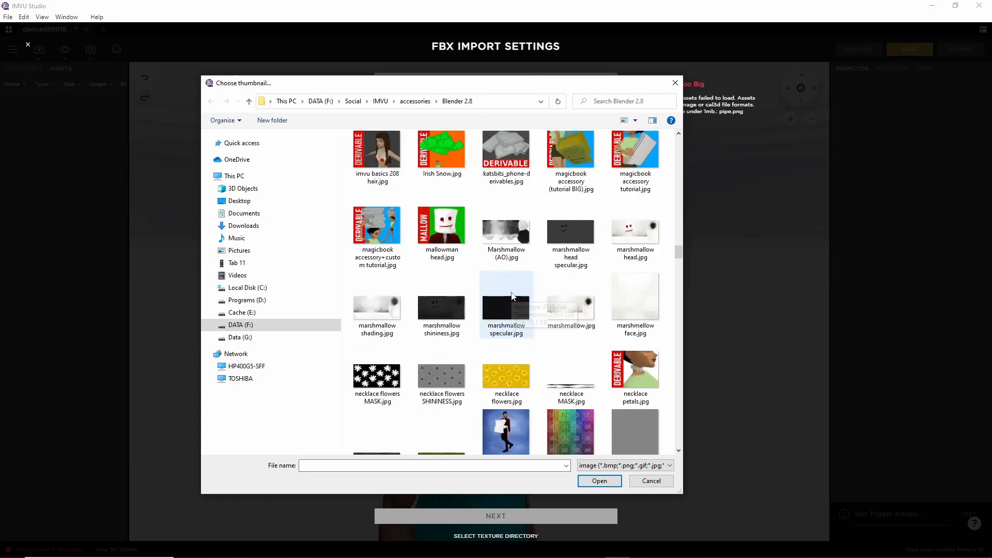
{"action": "scroll", "coordinate": [507, 275], "scroll_direction": "down", "scroll_amount": 10}
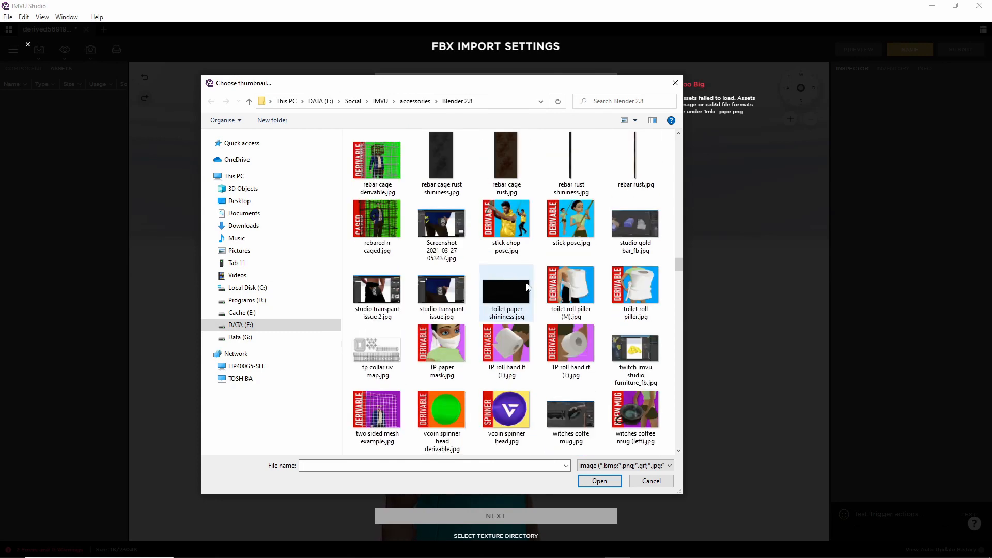
{"action": "scroll", "coordinate": [508, 310], "scroll_direction": "down", "scroll_amount": 3}
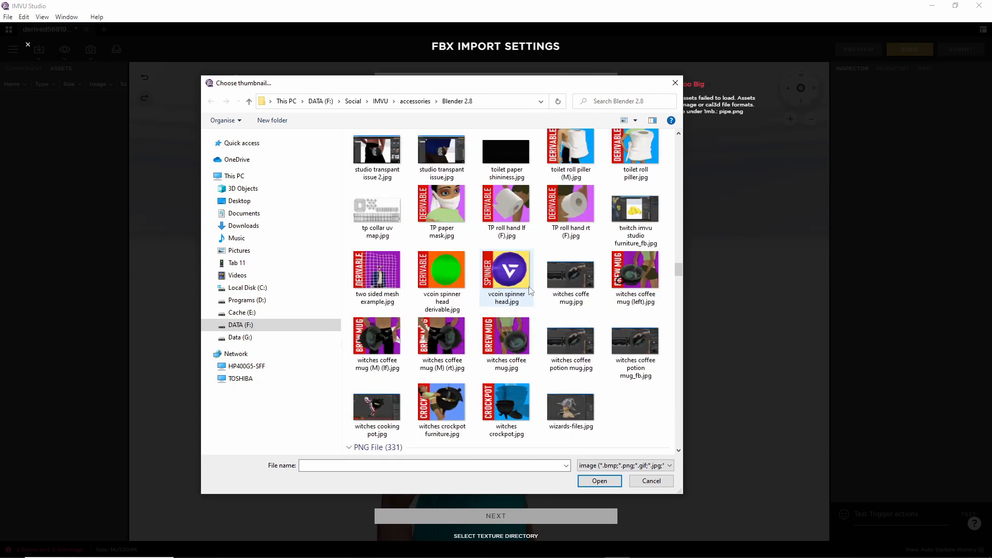
{"action": "scroll", "coordinate": [600, 281], "scroll_direction": "up", "scroll_amount": 3}
{"action": "scroll", "coordinate": [481, 271], "scroll_direction": "up", "scroll_amount": 5}
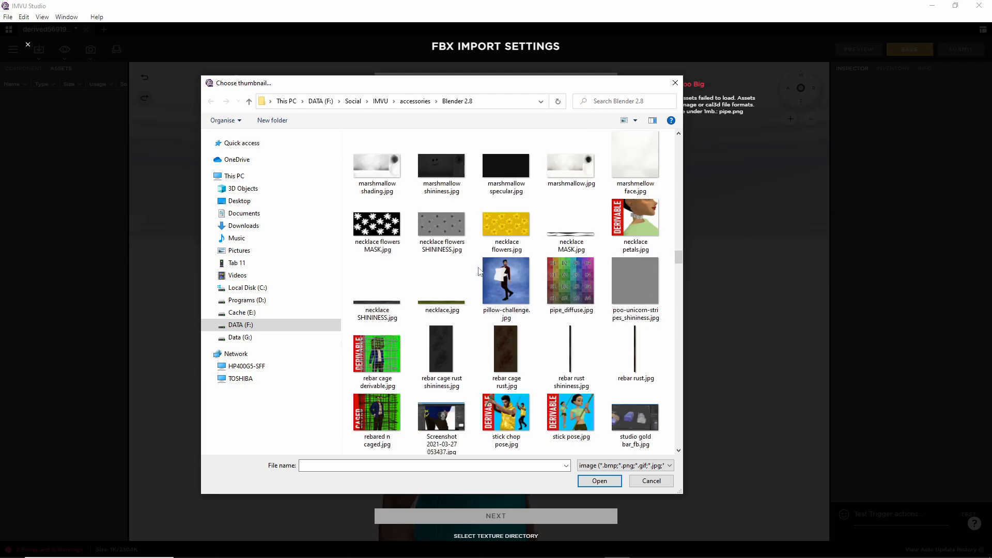
{"action": "scroll", "coordinate": [469, 279], "scroll_direction": "up", "scroll_amount": 5}
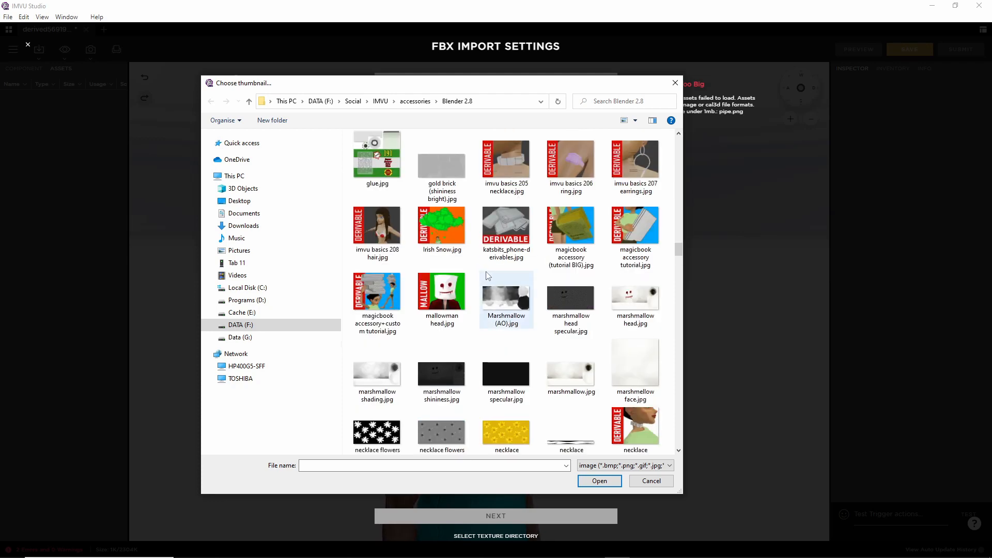
{"action": "scroll", "coordinate": [482, 276], "scroll_direction": "up", "scroll_amount": 5}
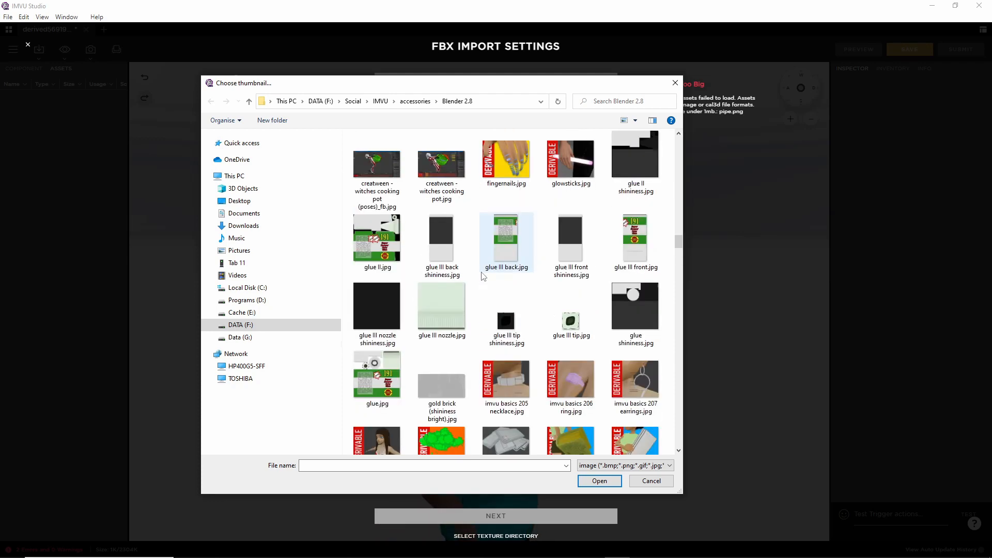
{"action": "scroll", "coordinate": [481, 276], "scroll_direction": "up", "scroll_amount": 5}
{"action": "scroll", "coordinate": [481, 276], "scroll_direction": "down", "scroll_amount": 10}
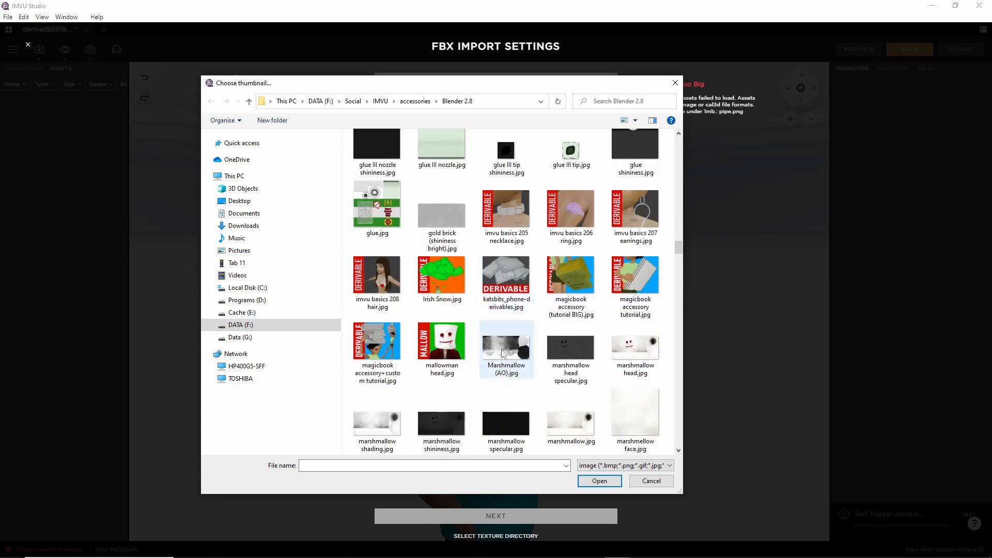
{"action": "left_click", "coordinate": [570, 423]}
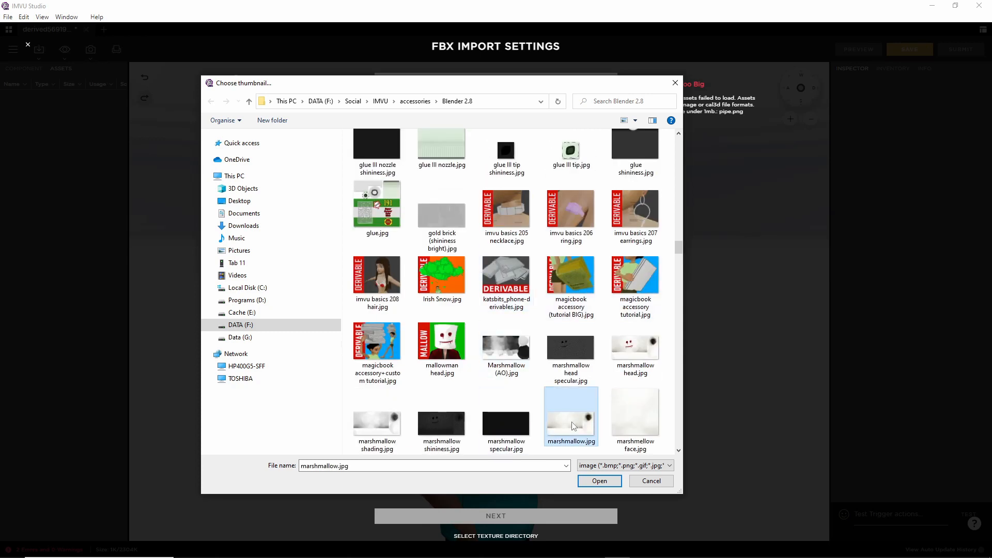
{"action": "left_click", "coordinate": [679, 451]}
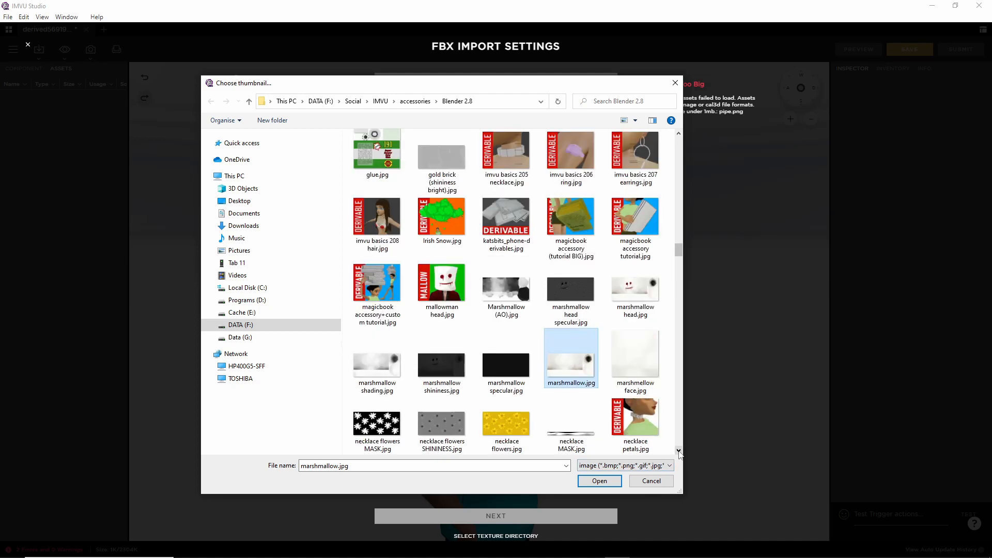
{"action": "left_click", "coordinate": [679, 450]}
{"action": "left_click", "coordinate": [678, 450]}
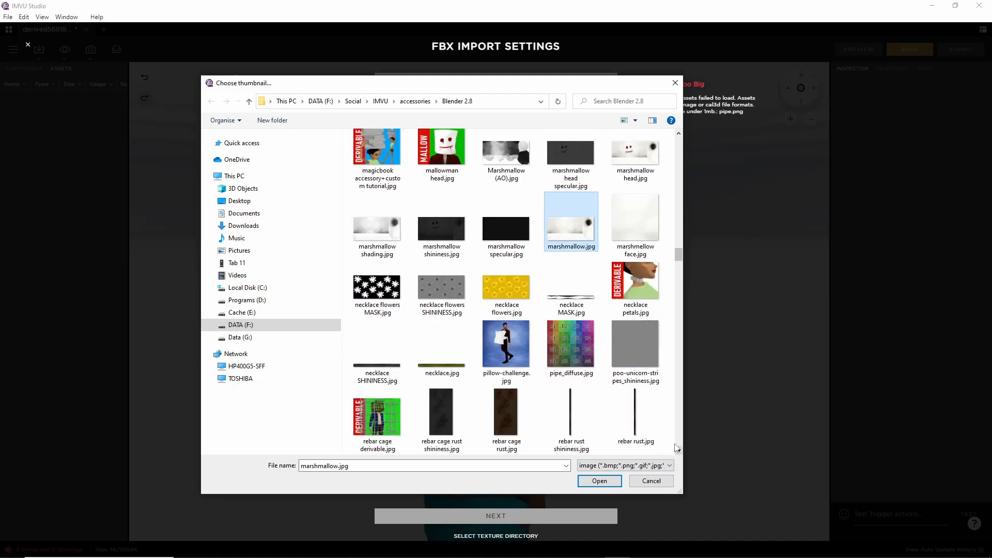
{"action": "left_click", "coordinate": [572, 345]}
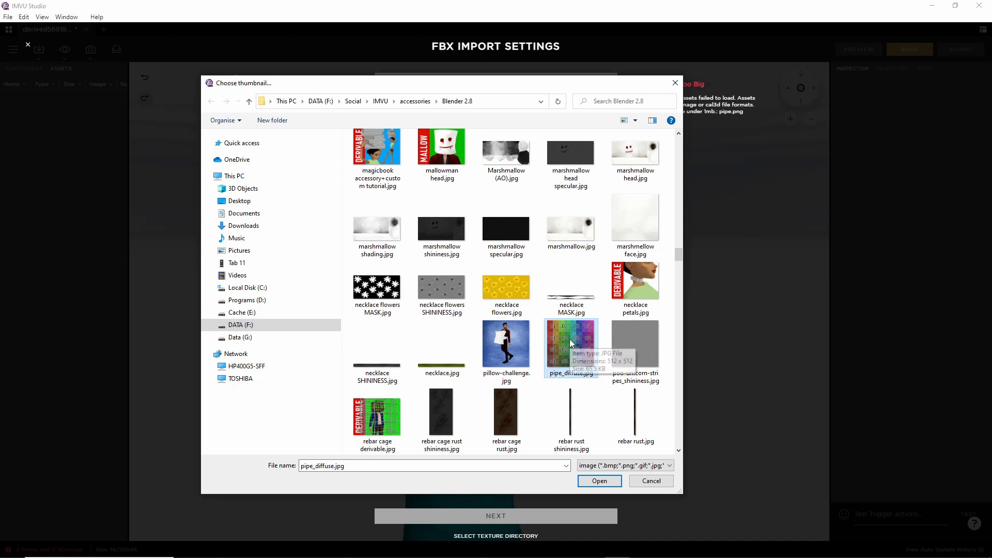
{"action": "left_click", "coordinate": [600, 482]}
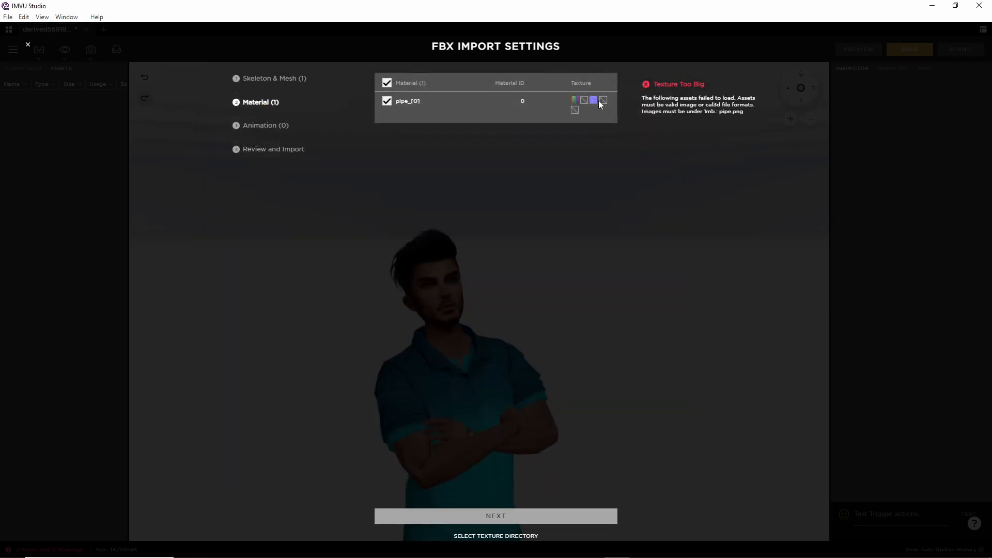
{"action": "left_click", "coordinate": [594, 106]}
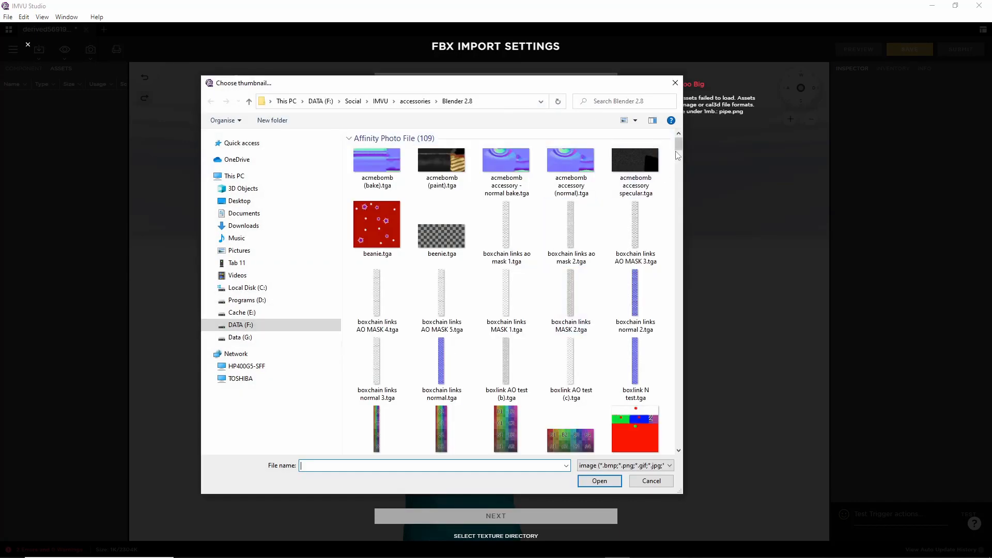
{"action": "left_click_drag", "start_coordinate": [679, 144], "coordinate": [680, 171]}
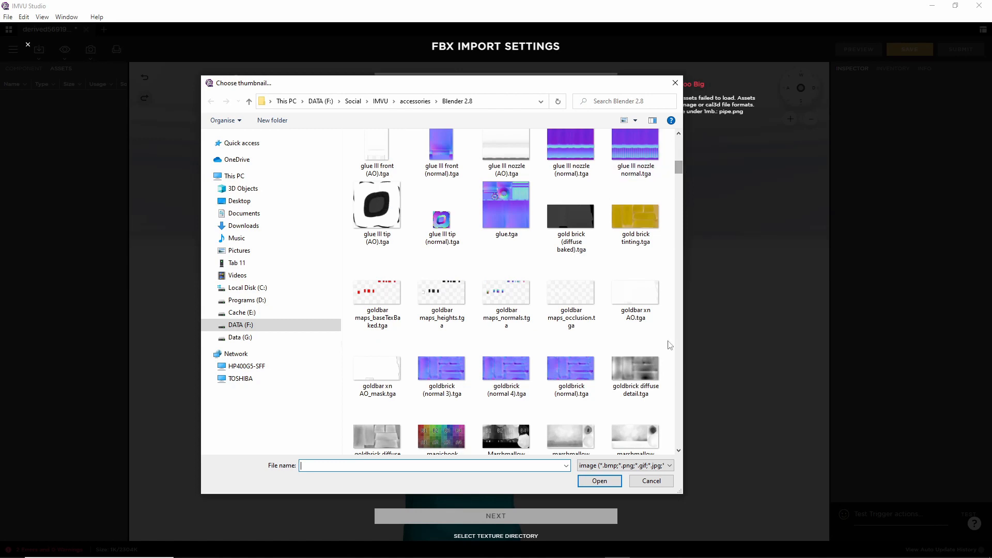
{"action": "left_click", "coordinate": [651, 480]}
- Load pipe_normal.png as the normal texture of the pipe_[0] material, checking the file's size in its properties first
{"action": "mouse_move", "coordinate": [597, 102]}
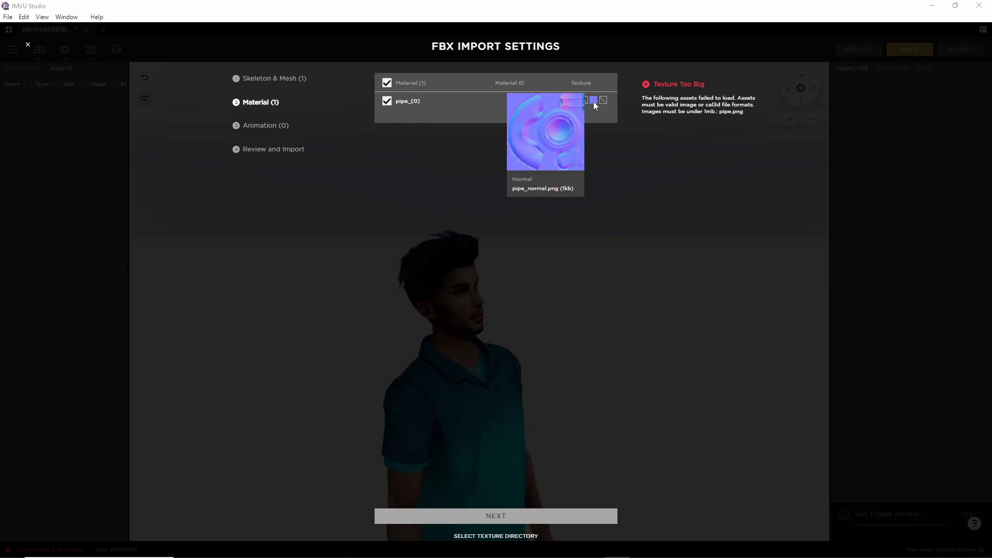
{"action": "left_click", "coordinate": [593, 101]}
{"action": "left_click_drag", "start_coordinate": [679, 147], "coordinate": [678, 390]}
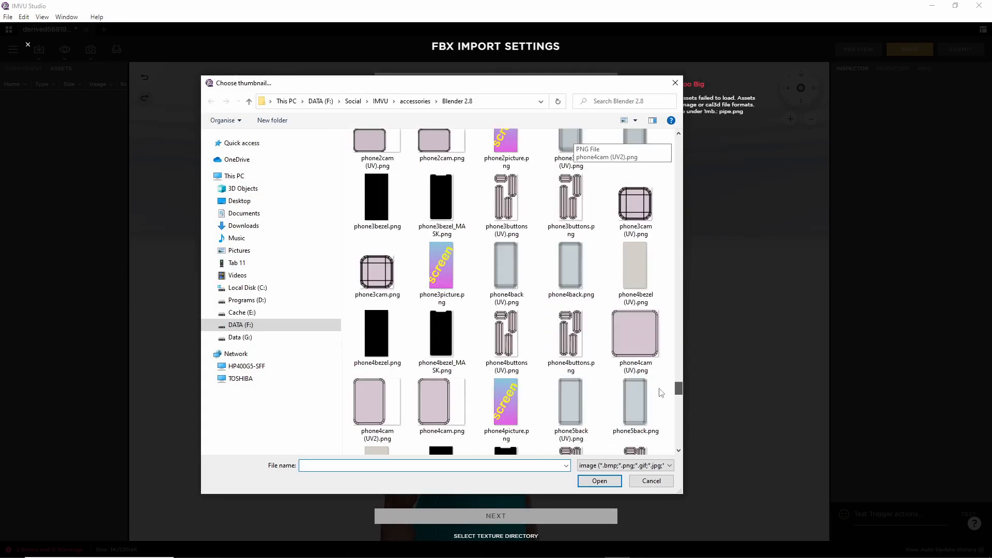
{"action": "scroll", "coordinate": [497, 325], "scroll_direction": "up", "scroll_amount": 3}
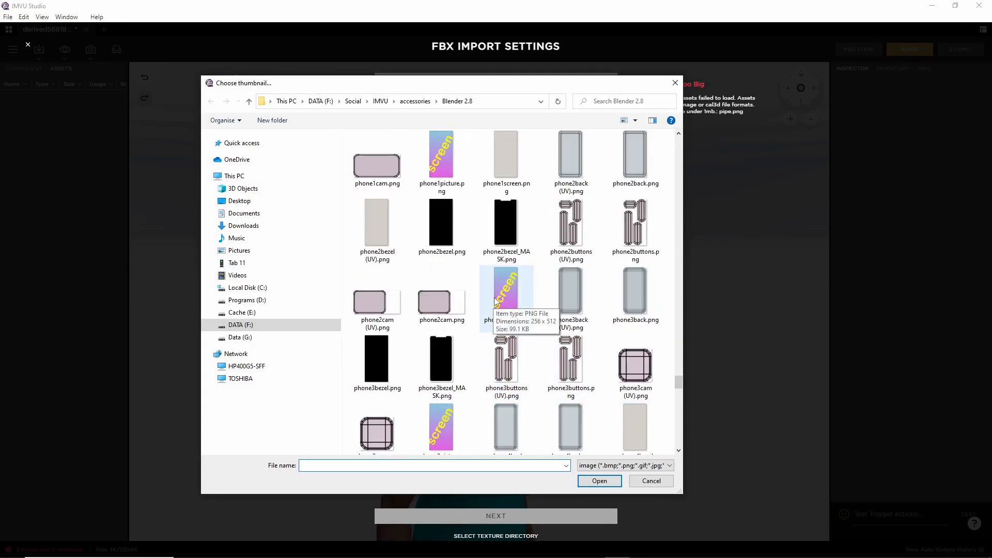
{"action": "scroll", "coordinate": [494, 299], "scroll_direction": "up", "scroll_amount": 3}
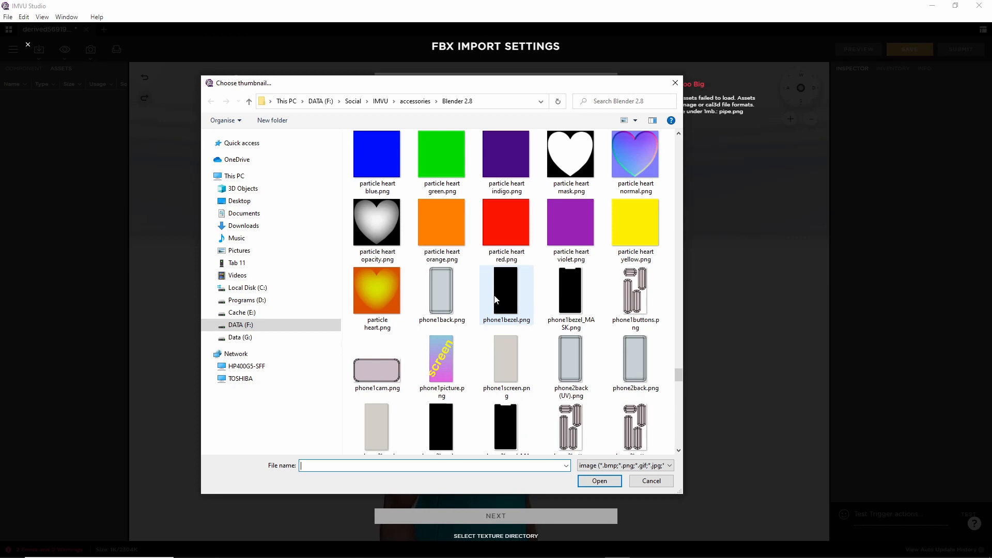
{"action": "scroll", "coordinate": [557, 296], "scroll_direction": "up", "scroll_amount": 3}
{"action": "scroll", "coordinate": [557, 303], "scroll_direction": "down", "scroll_amount": 2}
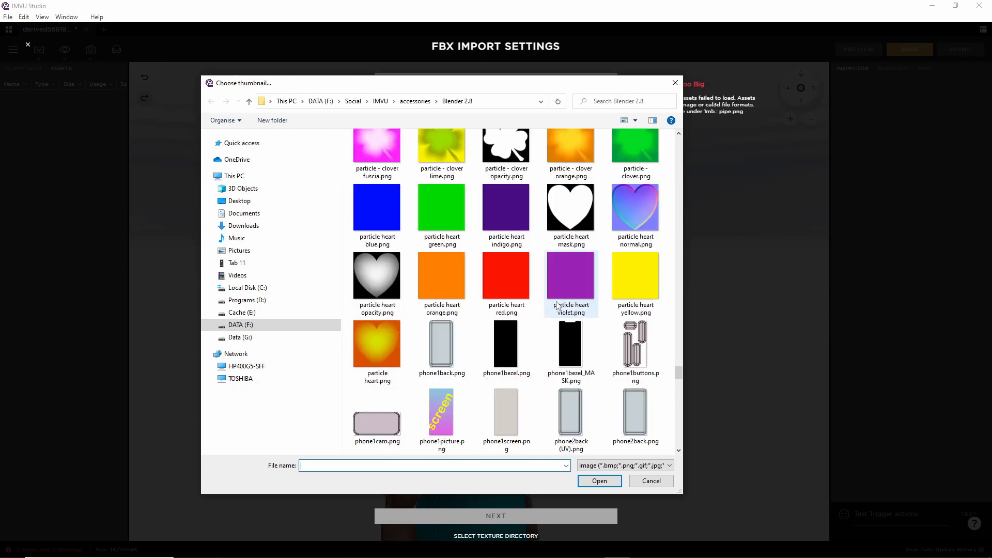
{"action": "scroll", "coordinate": [556, 305], "scroll_direction": "down", "scroll_amount": 9}
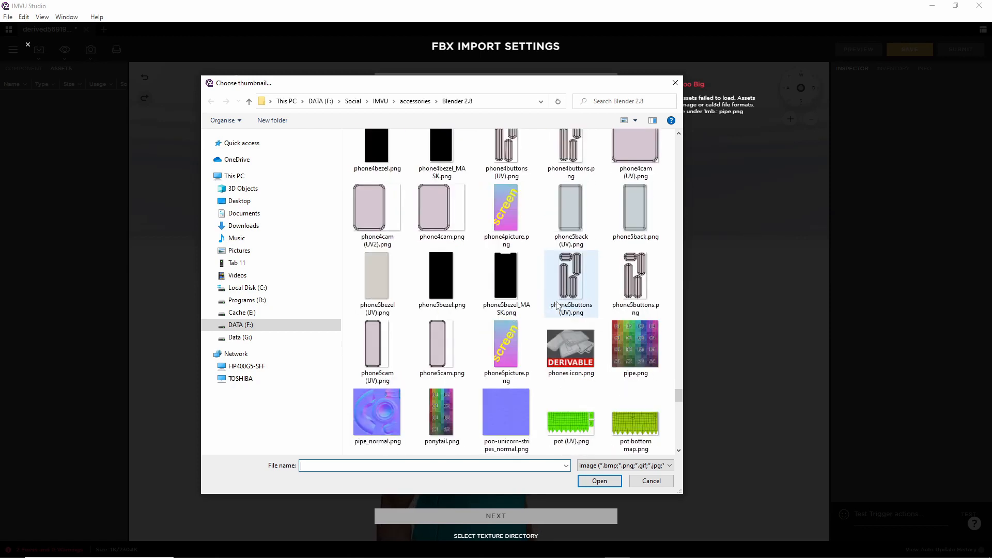
{"action": "scroll", "coordinate": [557, 304], "scroll_direction": "down", "scroll_amount": 3}
{"action": "left_click", "coordinate": [387, 208]}
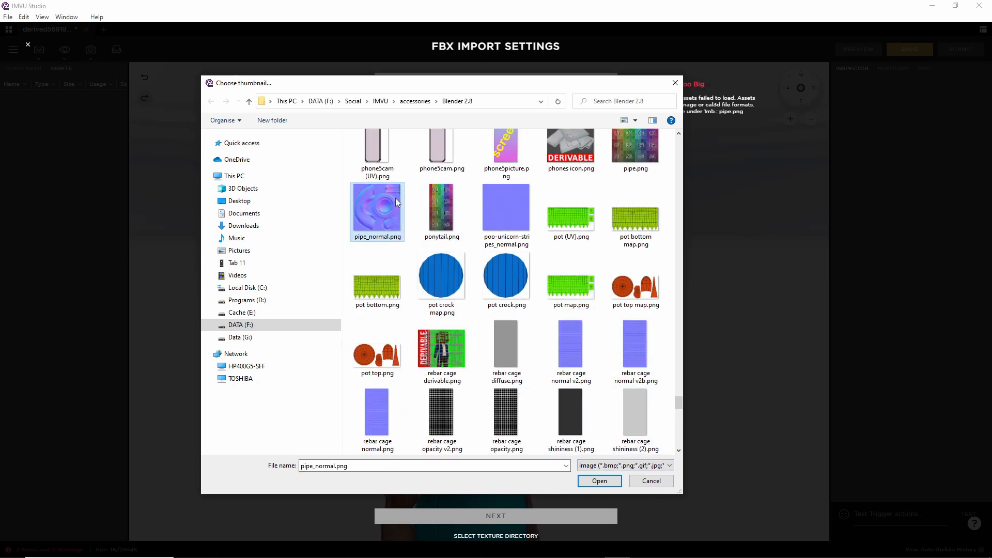
{"action": "right_click", "coordinate": [378, 205]}
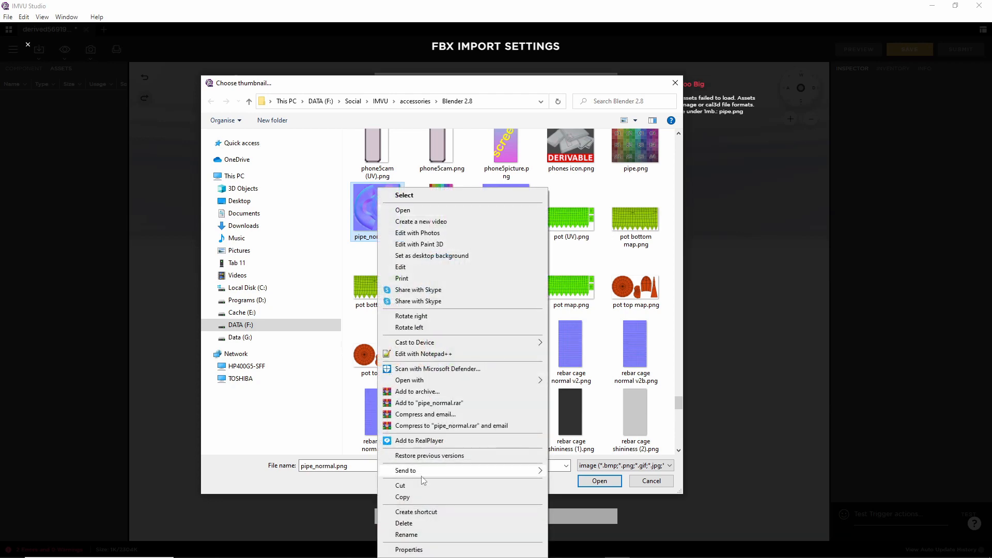
{"action": "left_click", "coordinate": [408, 549]}
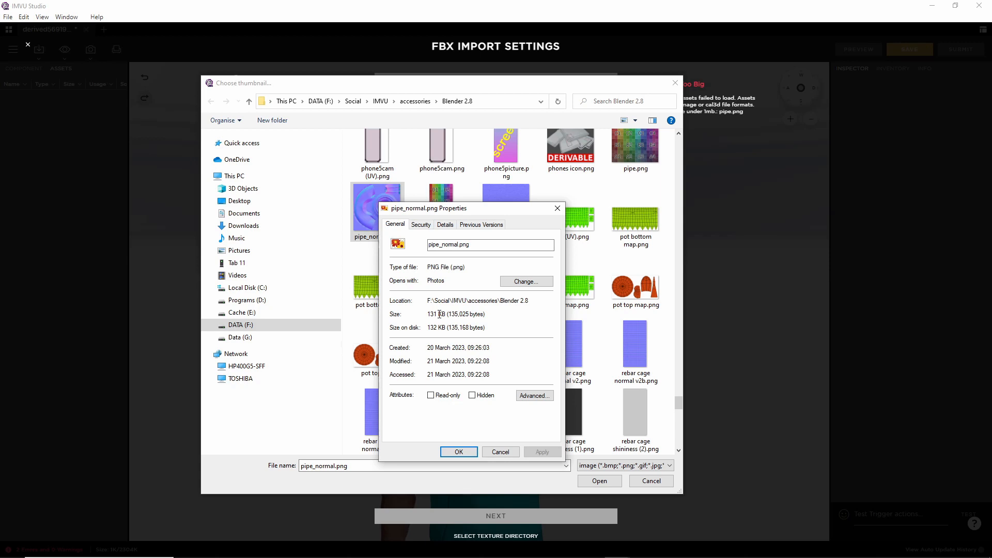
{"action": "left_click", "coordinate": [459, 452]}
{"action": "left_click", "coordinate": [601, 481]}
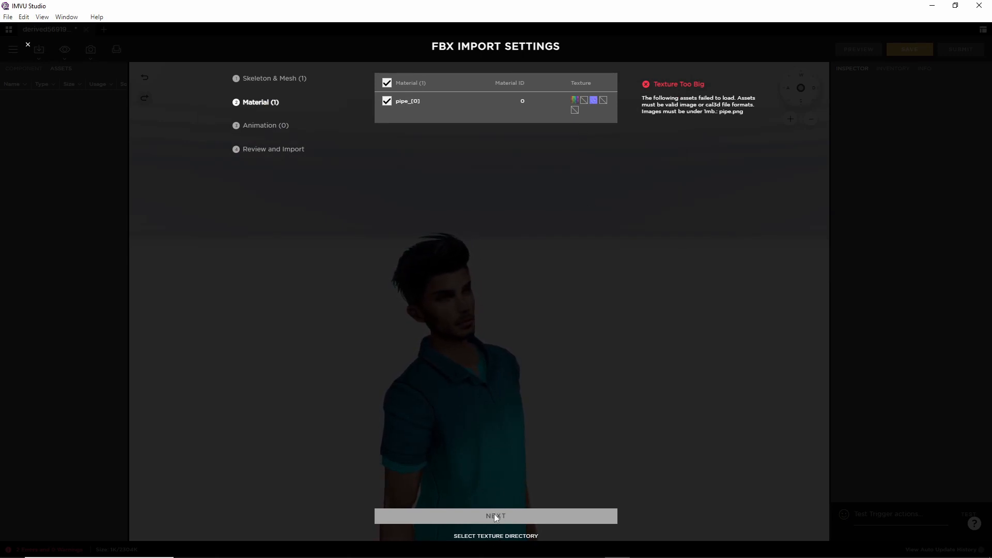
- Check the FBX's animation settings and proceed to the final review of the assets for import
{"action": "mouse_move", "coordinate": [592, 102]}
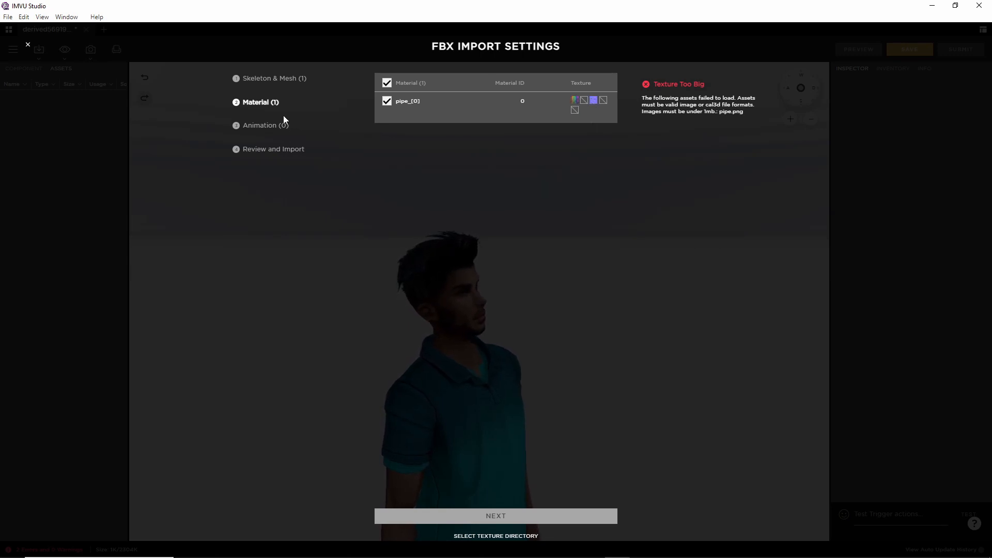
{"action": "left_click", "coordinate": [256, 127]}
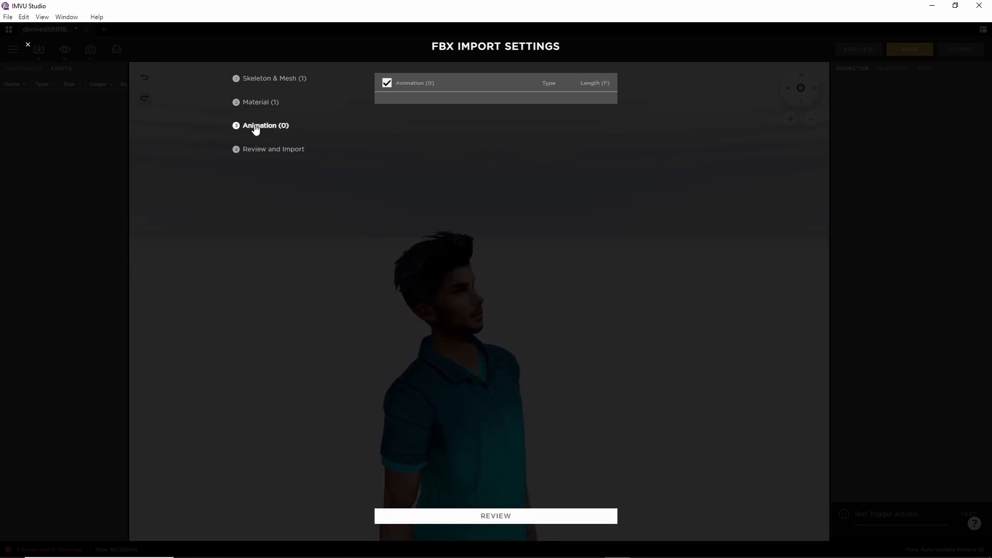
{"action": "left_click", "coordinate": [497, 516]}
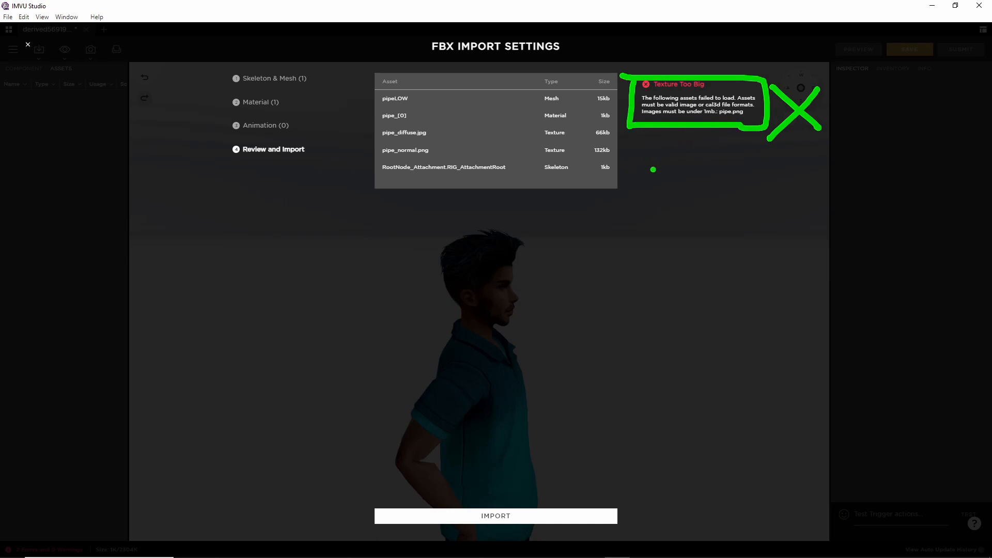
{"action": "key", "text": "Escape"}
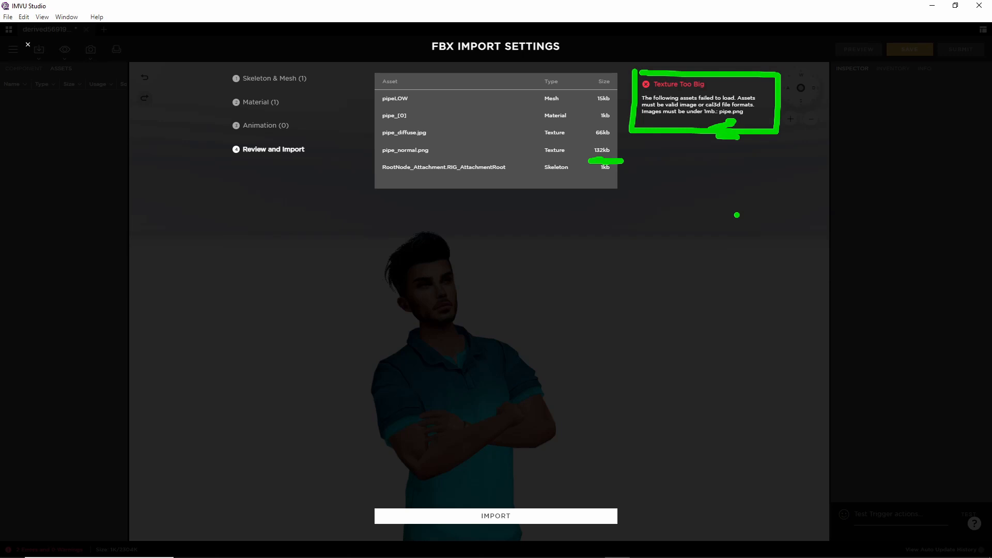
- Import the reviewed FBX assets and inspect the bubble pipe's placement at the avatar's mouth
{"action": "key", "text": "Escape"}
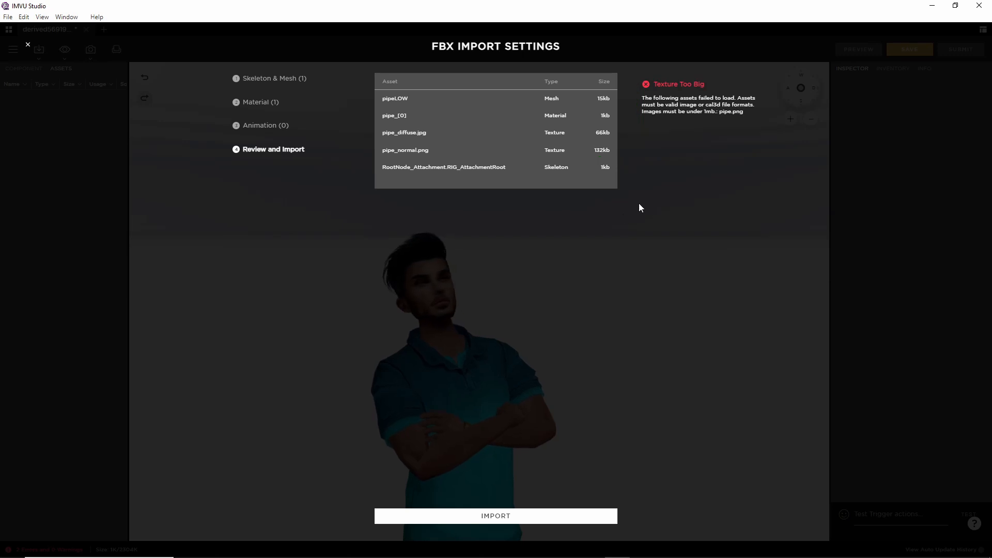
{"action": "left_click", "coordinate": [497, 516]}
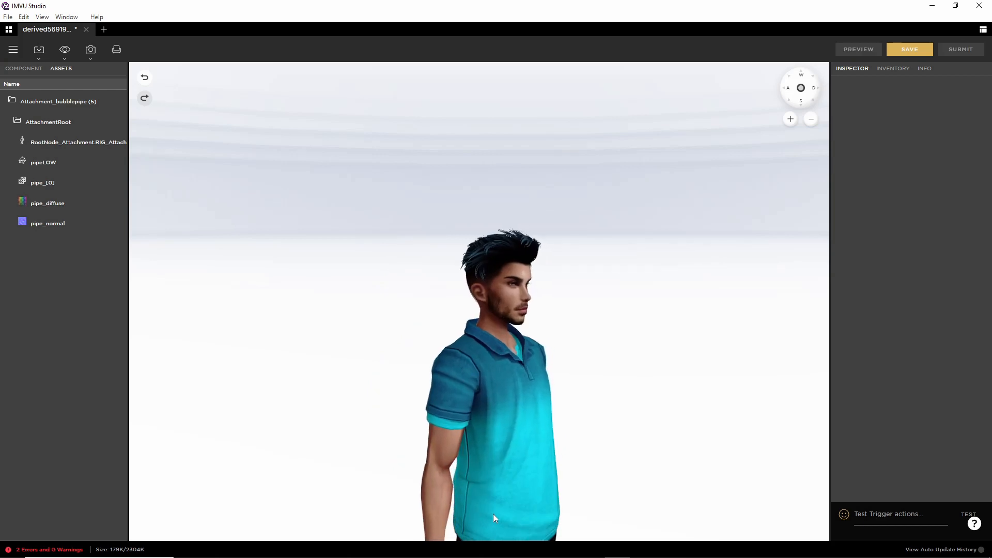
{"action": "left_click_drag", "start_coordinate": [472, 461], "coordinate": [547, 417]}
{"action": "scroll", "coordinate": [475, 470], "scroll_direction": "up", "scroll_amount": 5}
{"action": "scroll", "coordinate": [383, 425], "scroll_direction": "up", "scroll_amount": 5}
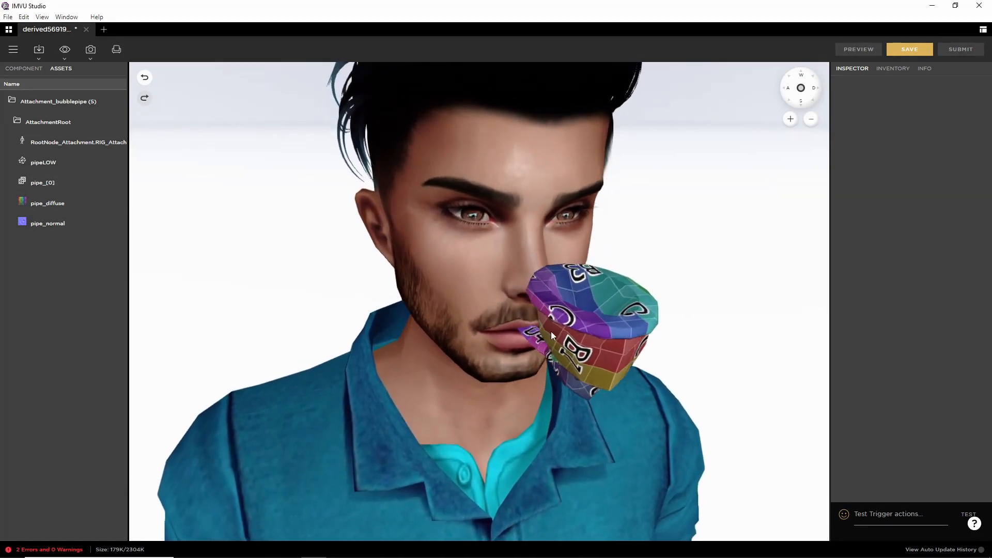
{"action": "left_click_drag", "start_coordinate": [551, 331], "coordinate": [581, 280]}
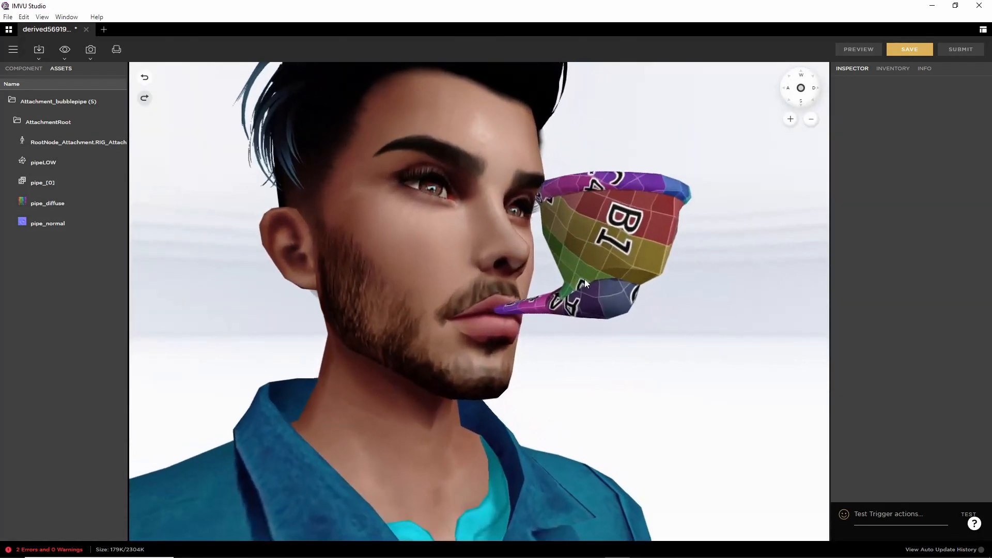
- Display the diffuse and normal texture previews of the pipe_[0] material side by side
{"action": "left_click", "coordinate": [24, 68]}
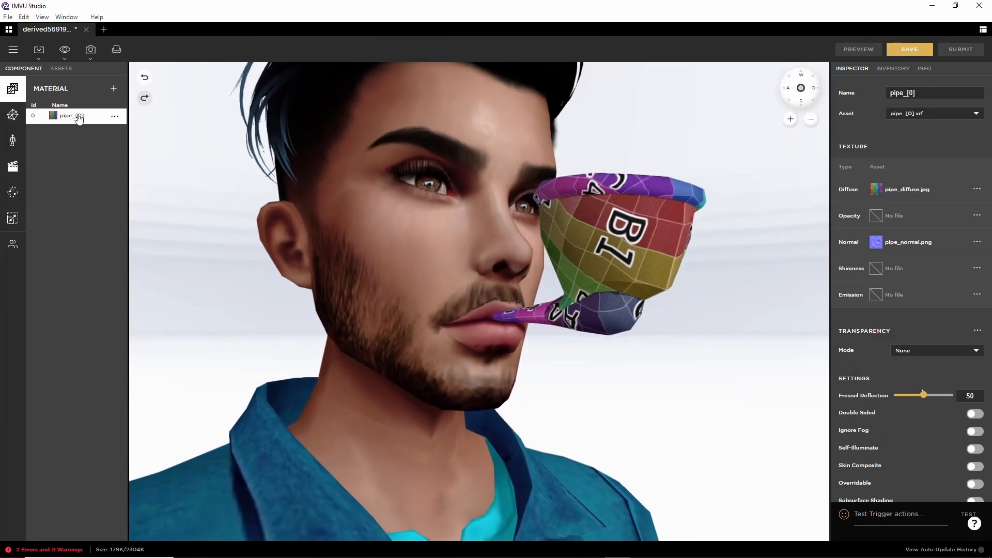
{"action": "left_click", "coordinate": [876, 189]}
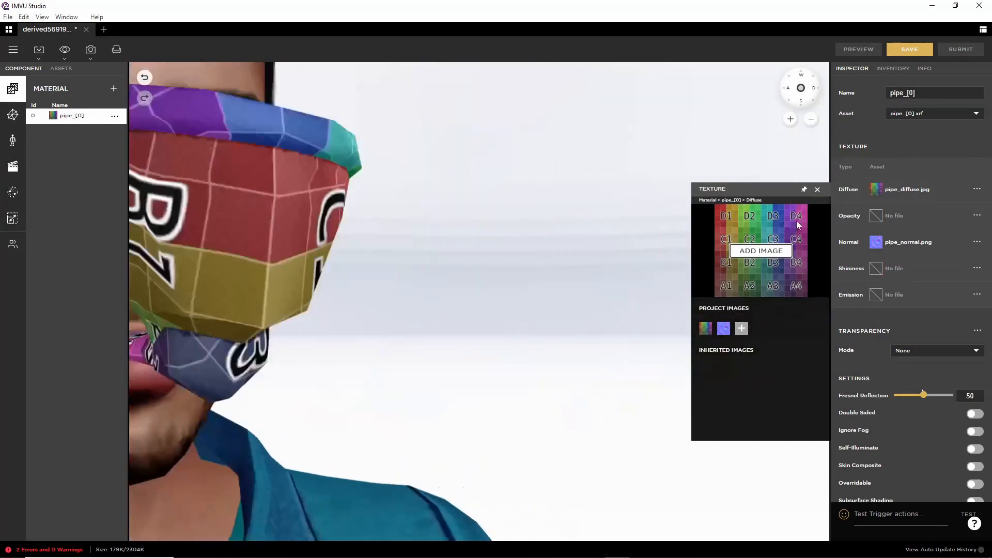
{"action": "left_click", "coordinate": [876, 243]}
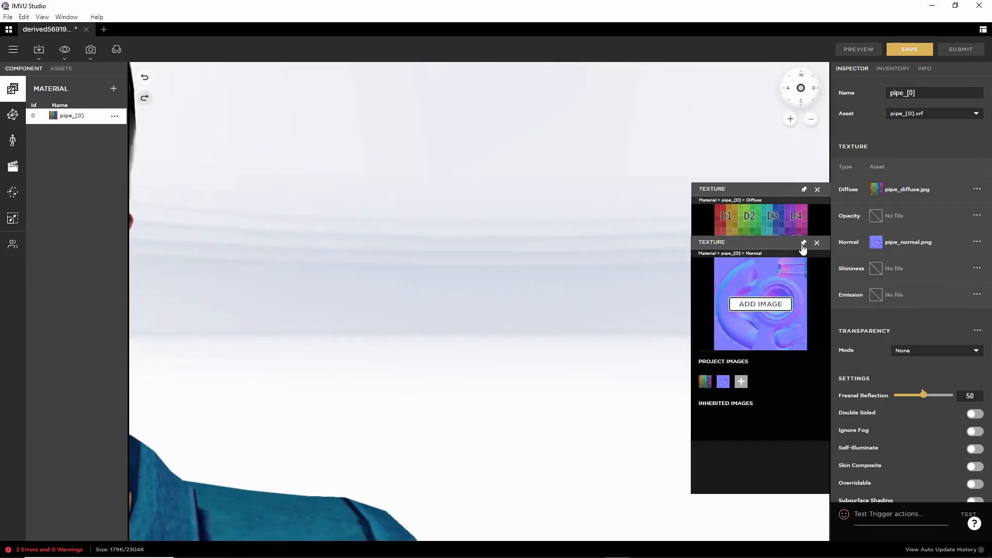
{"action": "left_click_drag", "start_coordinate": [753, 244], "coordinate": [603, 190]}
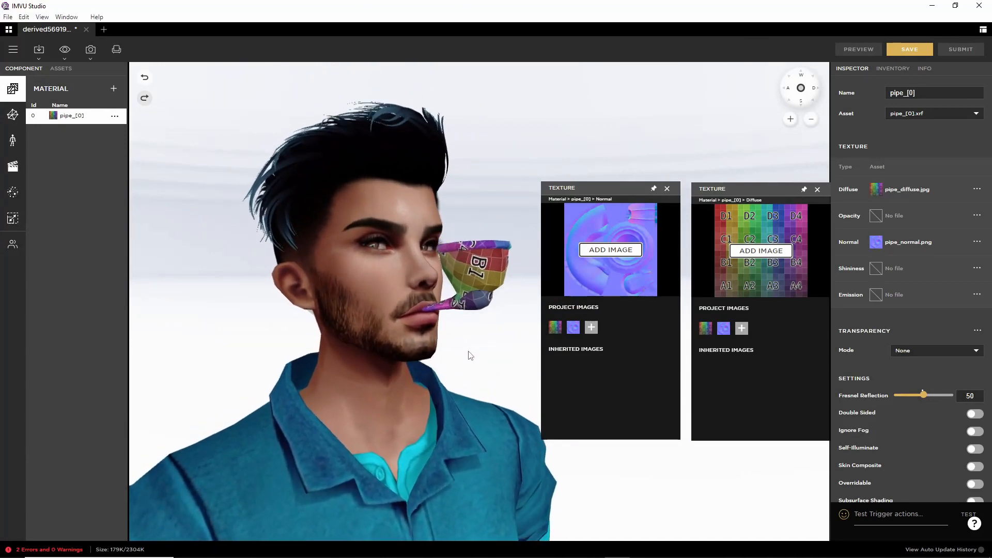
- Examine the textured pipe on the avatar from several angles, and close both texture previews
{"action": "mouse_move", "coordinate": [571, 341]}
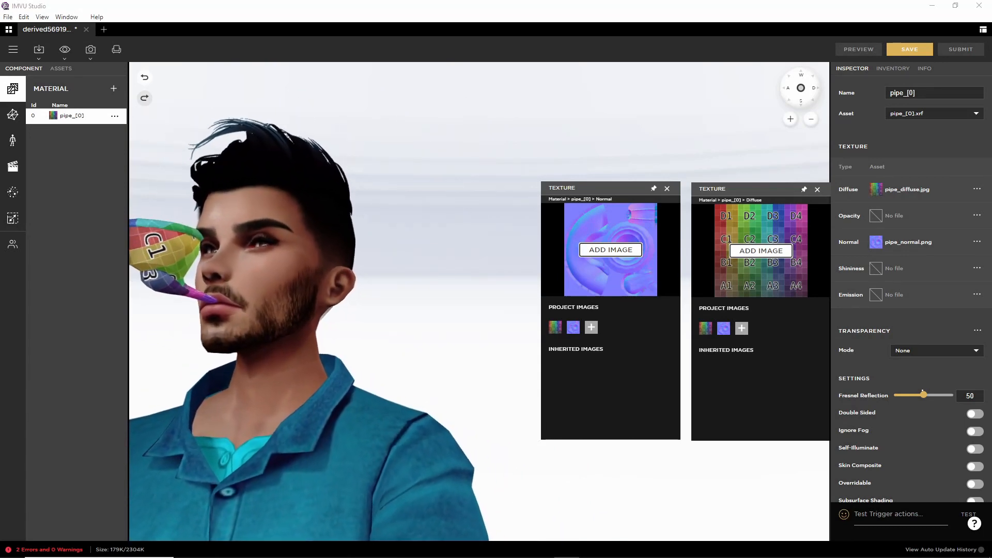
{"action": "scroll", "coordinate": [383, 334], "scroll_direction": "up", "scroll_amount": 5}
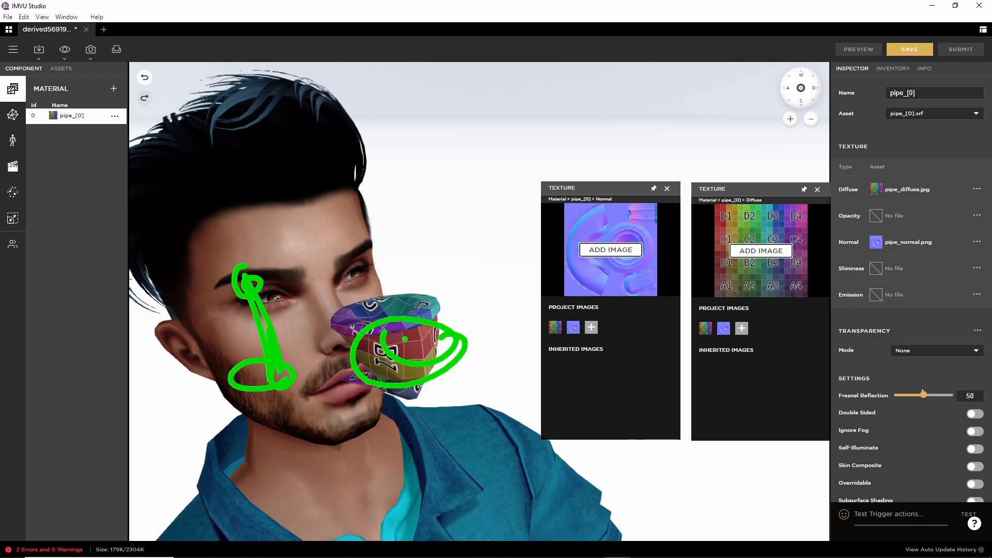
{"action": "key", "text": "Escape"}
{"action": "scroll", "coordinate": [430, 338], "scroll_direction": "down", "scroll_amount": 5}
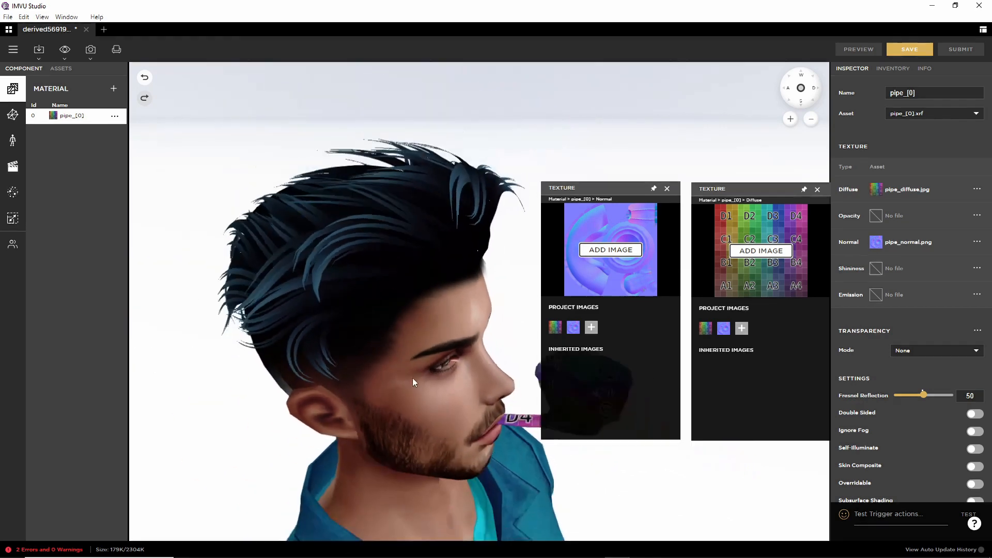
{"action": "left_click_drag", "start_coordinate": [378, 407], "coordinate": [314, 388]}
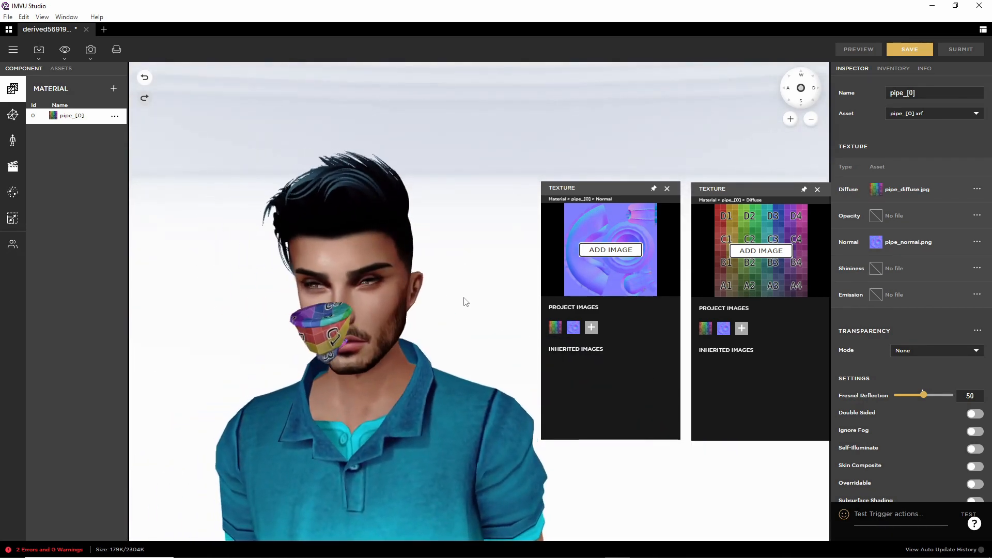
{"action": "left_click_drag", "start_coordinate": [508, 297], "coordinate": [726, 267]}
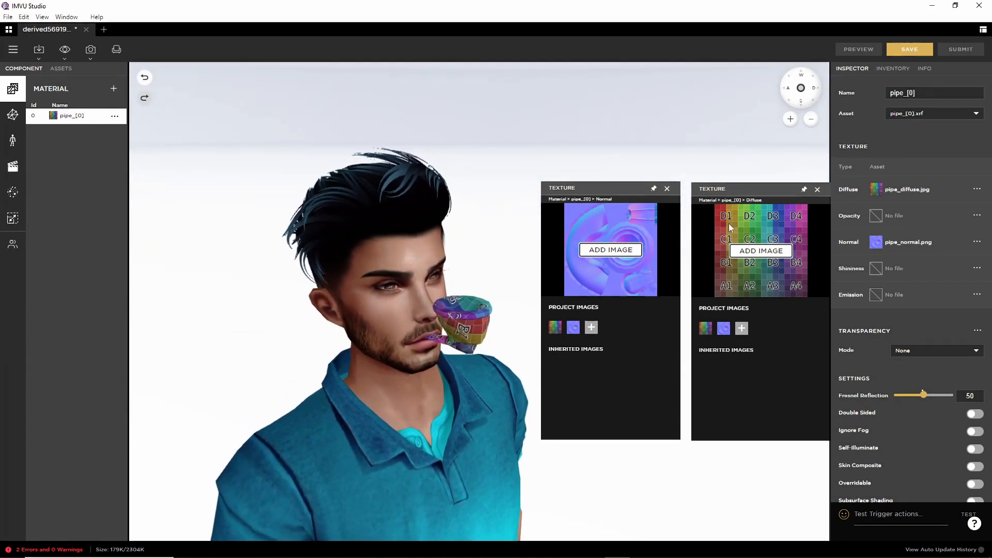
{"action": "left_click", "coordinate": [817, 190]}
{"action": "left_click", "coordinate": [667, 188]}
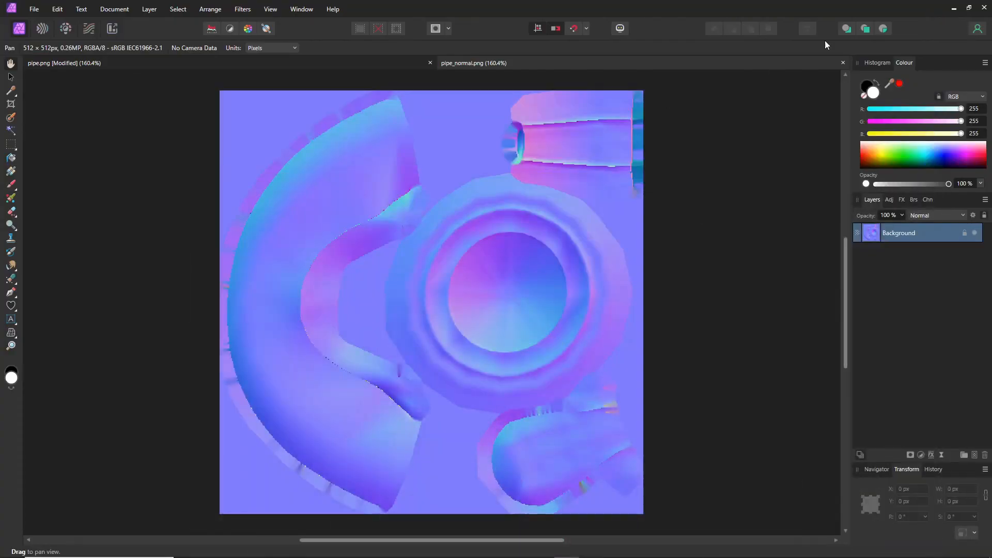
- Switch to Blender, cancel the pending image selection and bring the attachment skeleton into view in the Layout workspace
{"action": "left_click", "coordinate": [947, 8]}
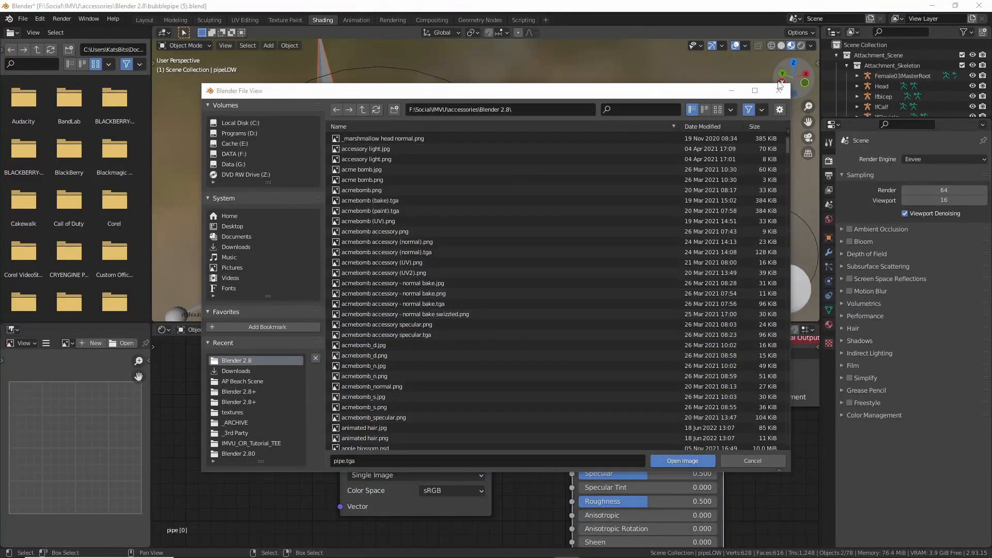
{"action": "left_click", "coordinate": [752, 461]}
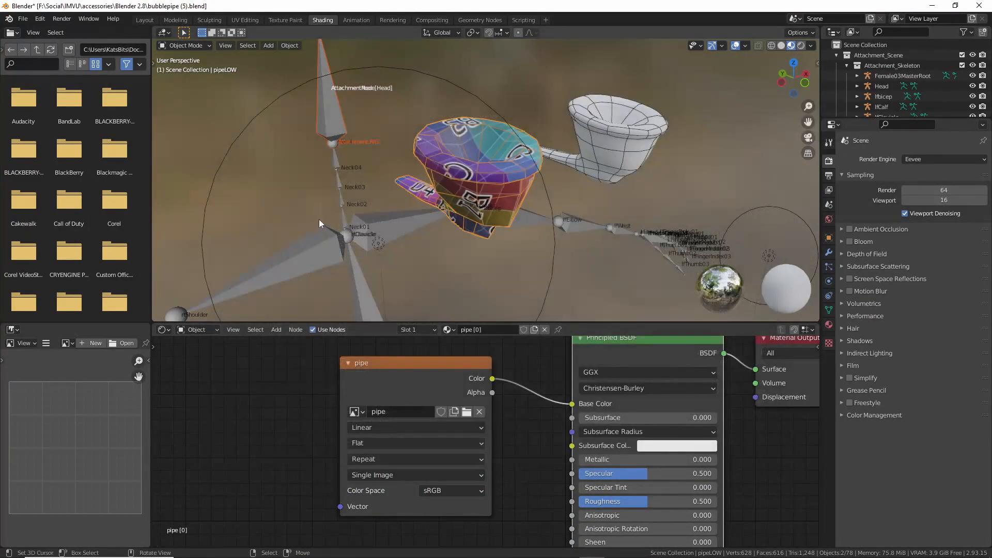
{"action": "middle_click_drag", "start_coordinate": [325, 224], "coordinate": [456, 191]}
{"action": "scroll", "coordinate": [457, 191], "scroll_direction": "up", "scroll_amount": 1}
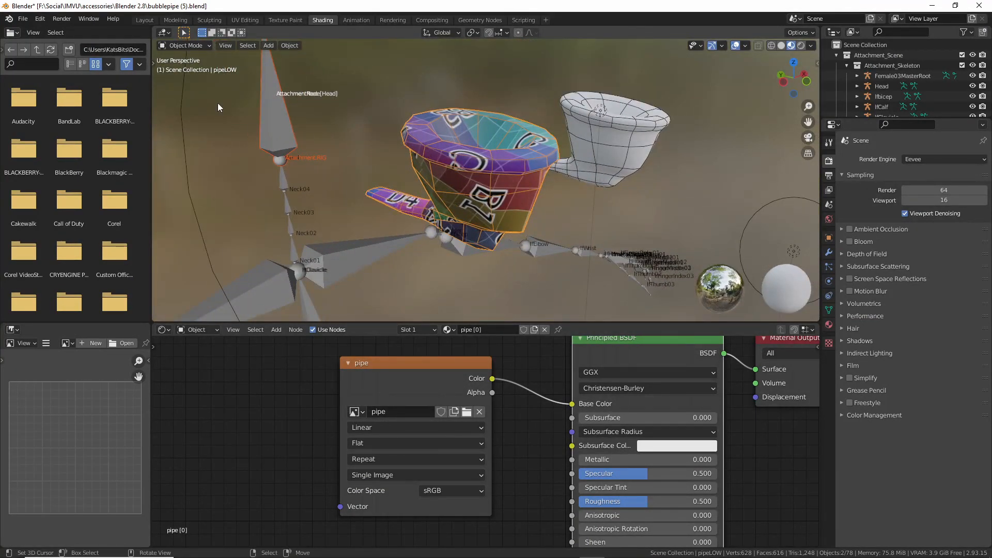
{"action": "left_click", "coordinate": [142, 20]}
{"action": "mouse_move", "coordinate": [478, 356]}
{"action": "middle_mouse_down"}
{"action": "mouse_move", "coordinate": [537, 338]}
{"action": "mouse_move", "coordinate": [500, 343]}
{"action": "middle_mouse_up"}
{"action": "scroll", "coordinate": [372, 292], "scroll_direction": "up", "scroll_amount": 2}
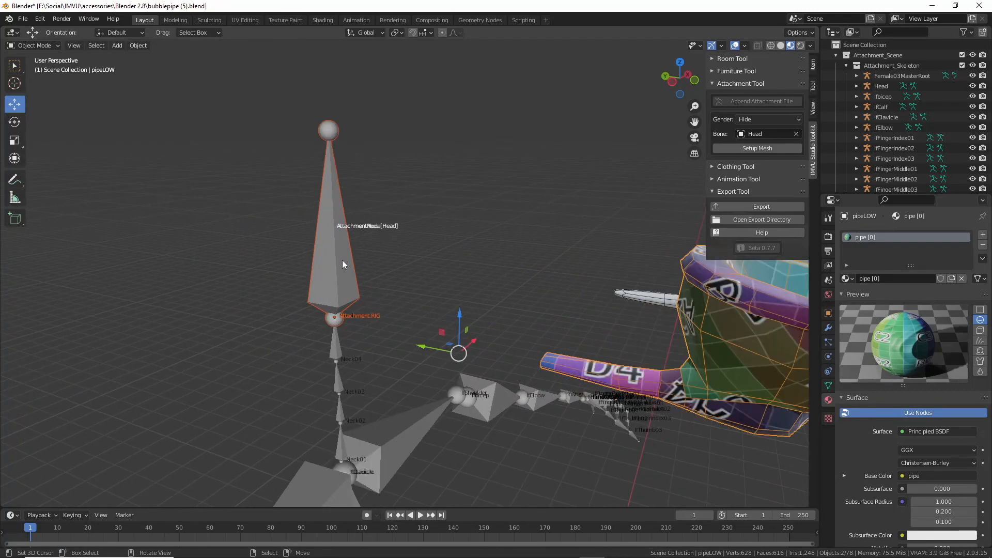
- Hide the Head armature that overlaps Attachment.RIG, test-moving the rig before and after without keeping its new position
{"action": "left_click", "coordinate": [341, 231]}
{"action": "key", "text": "g"}
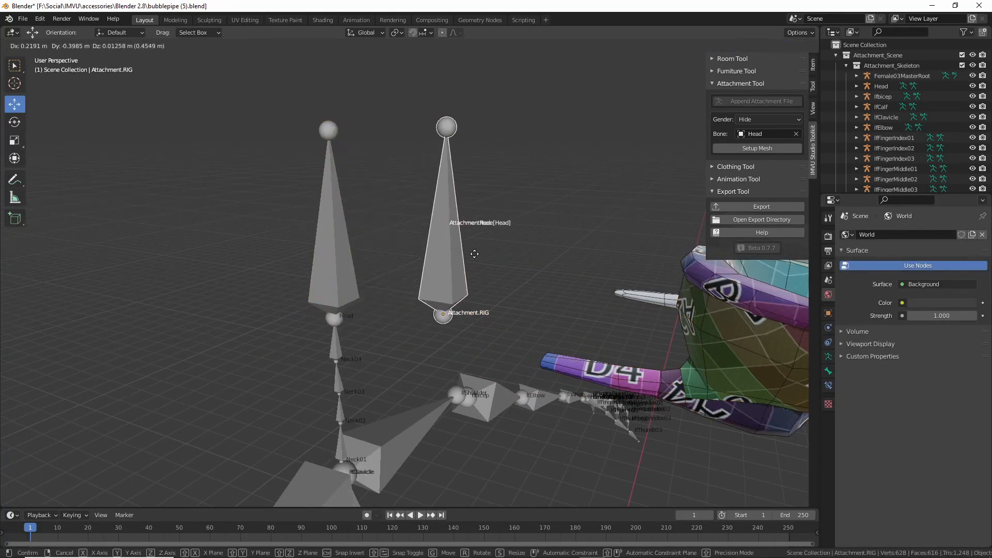
{"action": "right_click", "coordinate": [423, 275]}
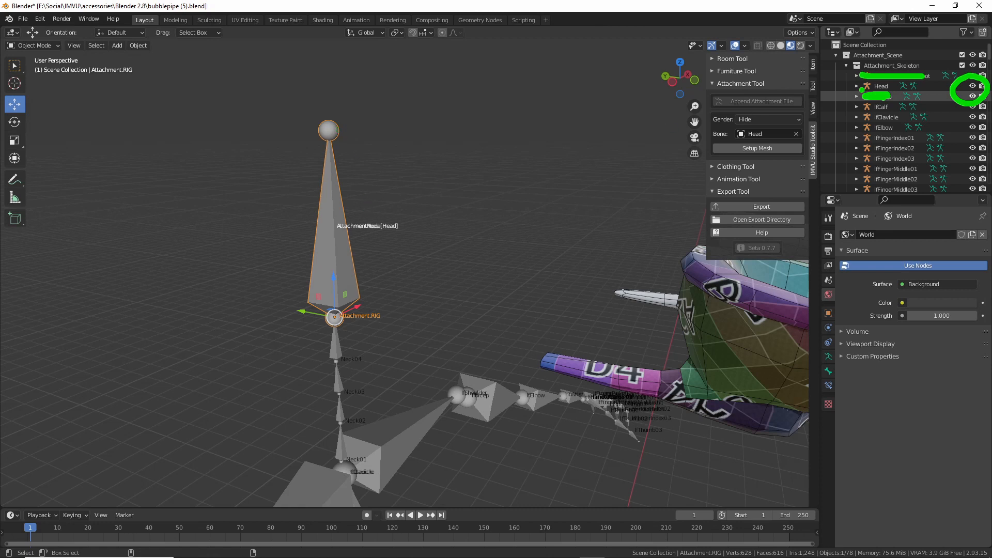
{"action": "left_click", "coordinate": [972, 87]}
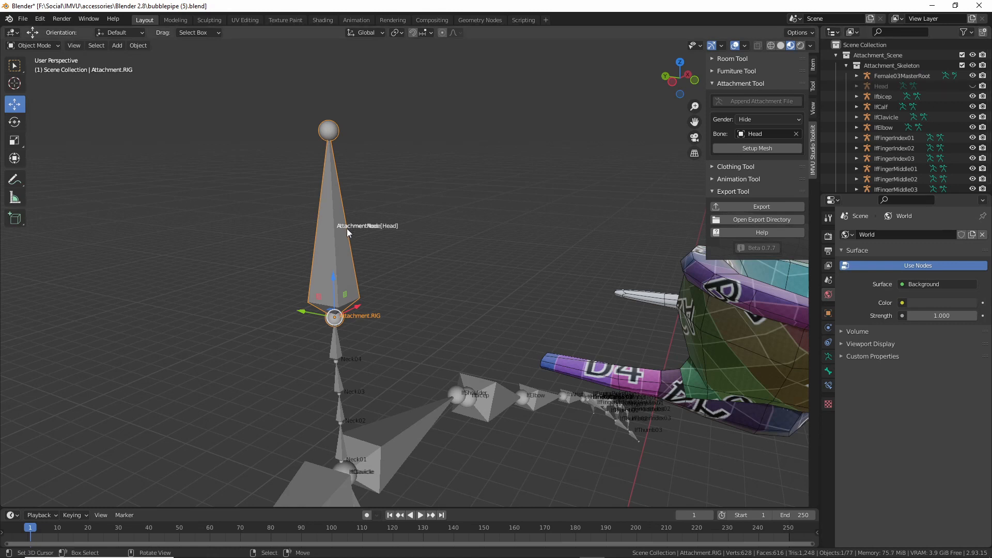
{"action": "key", "text": "g"}
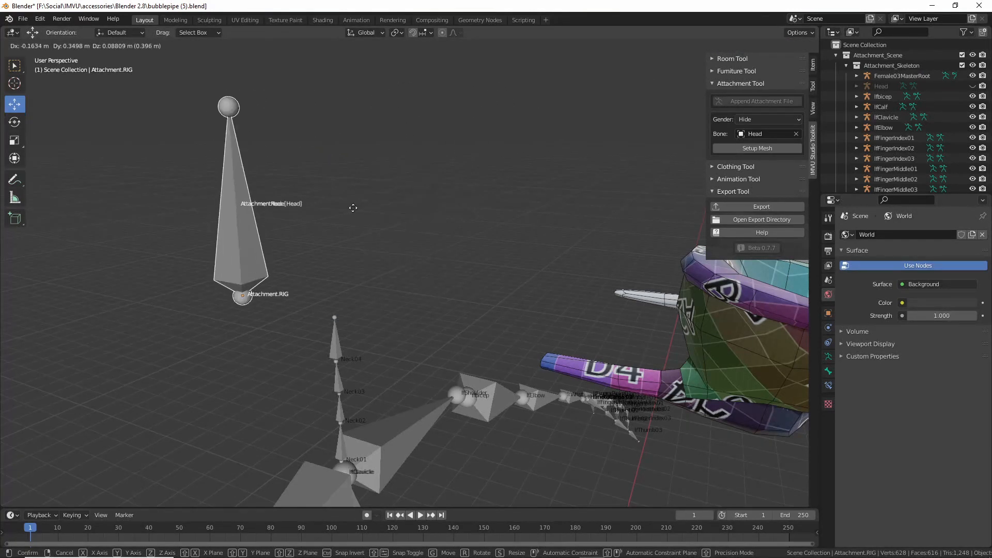
{"action": "left_click", "coordinate": [337, 218]}
{"action": "middle_click_drag", "start_coordinate": [420, 302], "coordinate": [334, 362]}
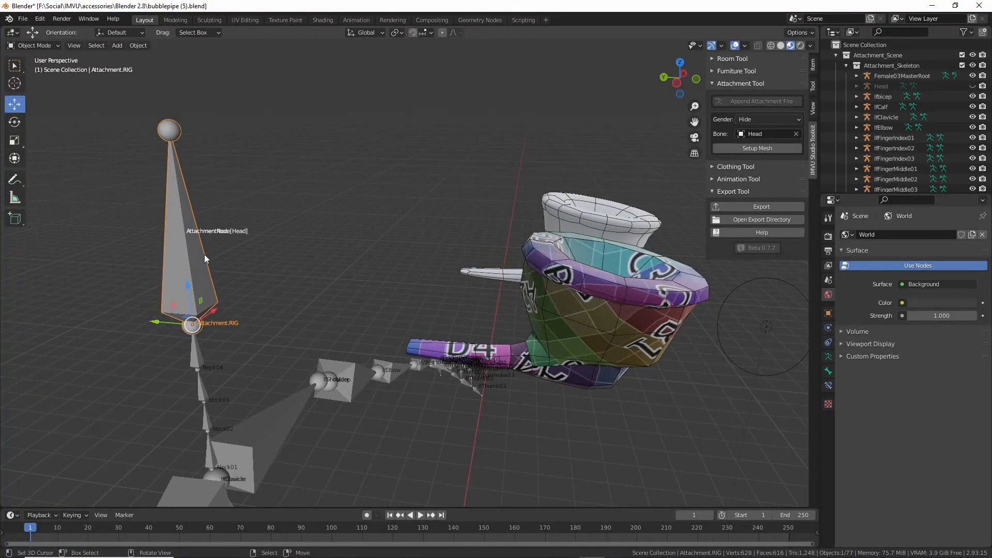
- Put Attachment.RIG into Edit Mode and set the viewport shading to wireframe
{"action": "left_click", "coordinate": [42, 44]}
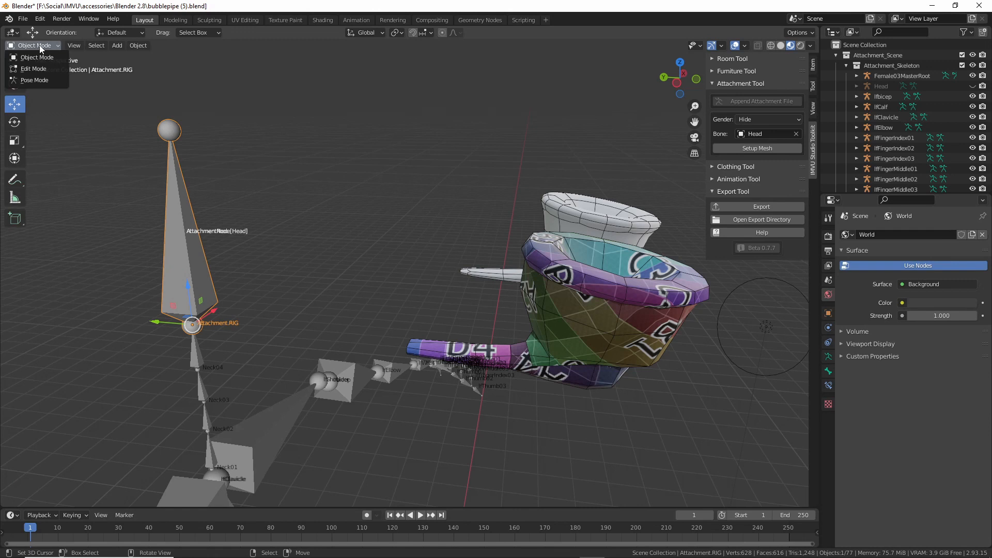
{"action": "left_click", "coordinate": [30, 69]}
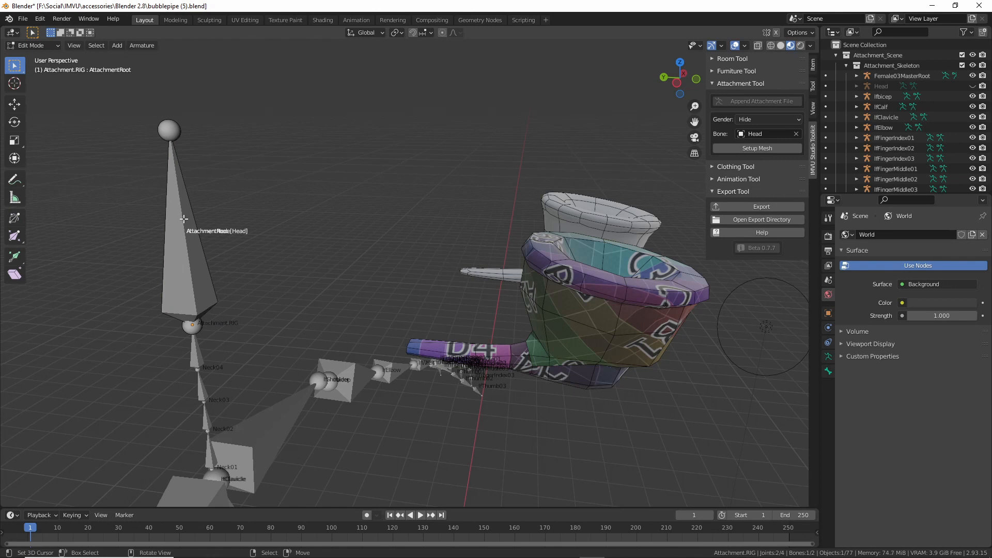
{"action": "left_click", "coordinate": [780, 48]}
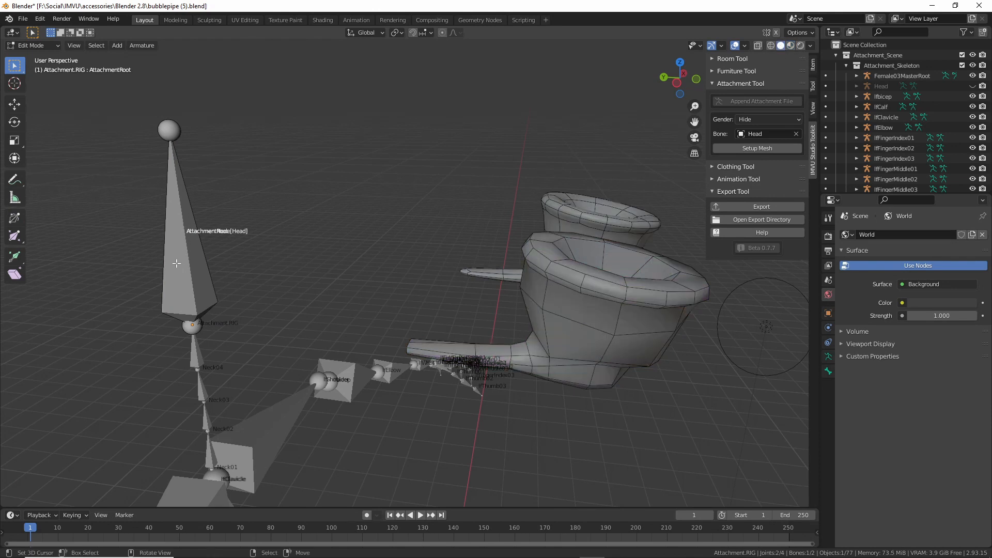
{"action": "left_click", "coordinate": [770, 46]}
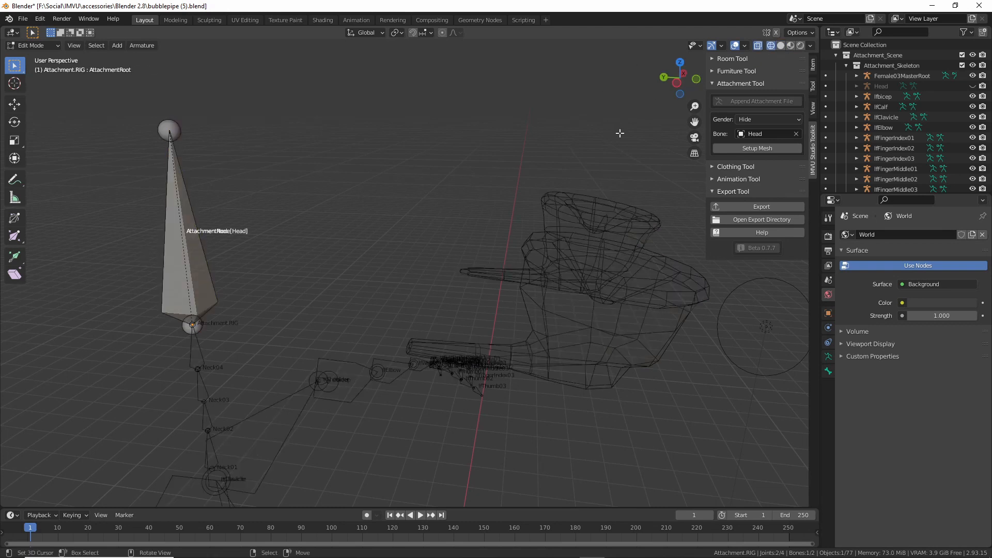
{"action": "left_click", "coordinate": [790, 45]}
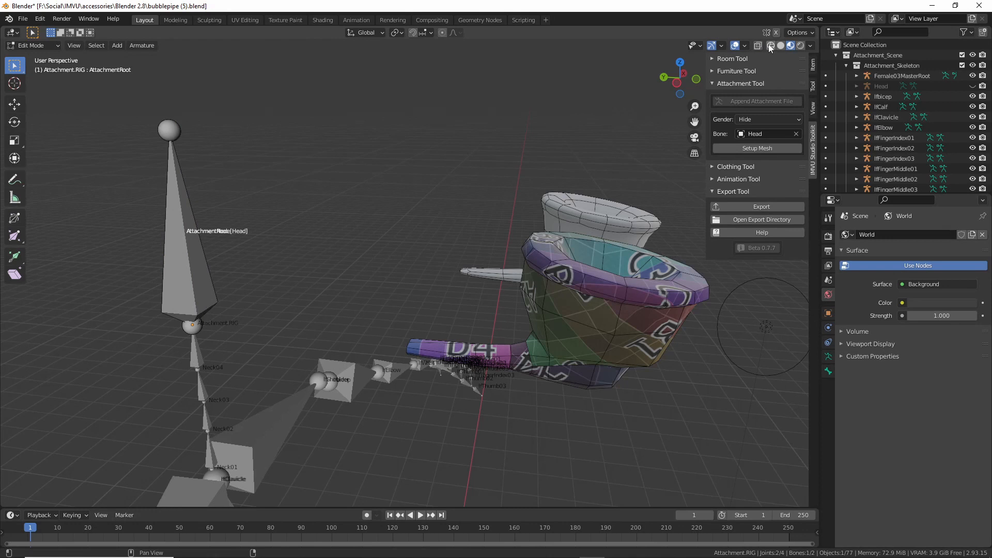
{"action": "left_click", "coordinate": [770, 46]}
- Try moving the overlapping AttachmentNode[Head] and AttachmentRoot bones aside one at a time to tell them apart, cancelling each move
{"action": "left_click", "coordinate": [198, 240]}
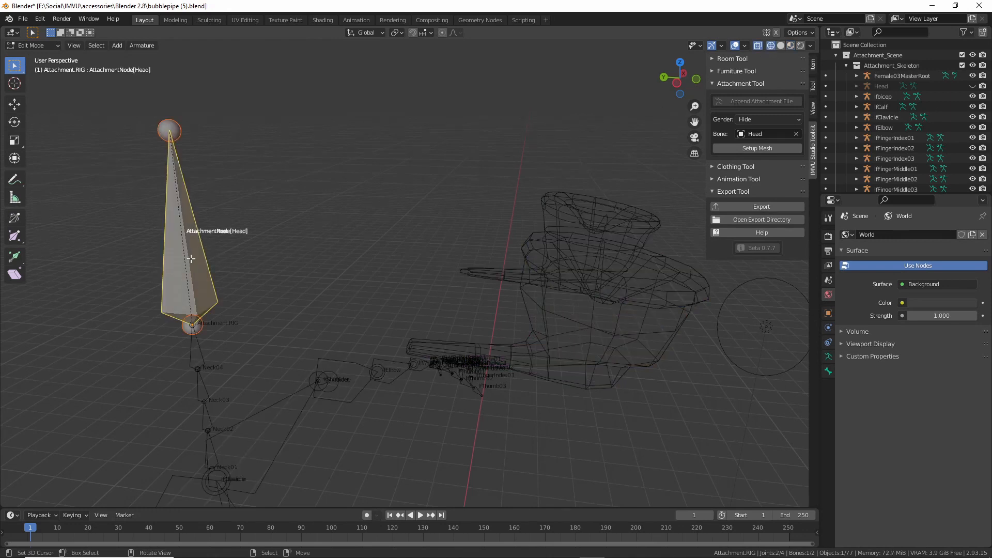
{"action": "key", "text": "g"}
{"action": "right_click", "coordinate": [247, 256]}
{"action": "right_click", "coordinate": [192, 252]}
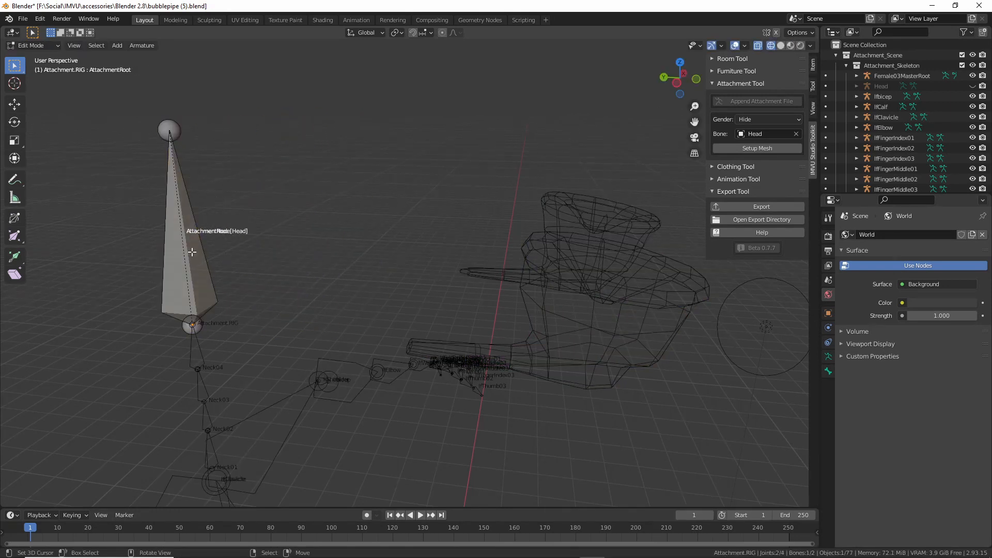
{"action": "key", "text": "g"}
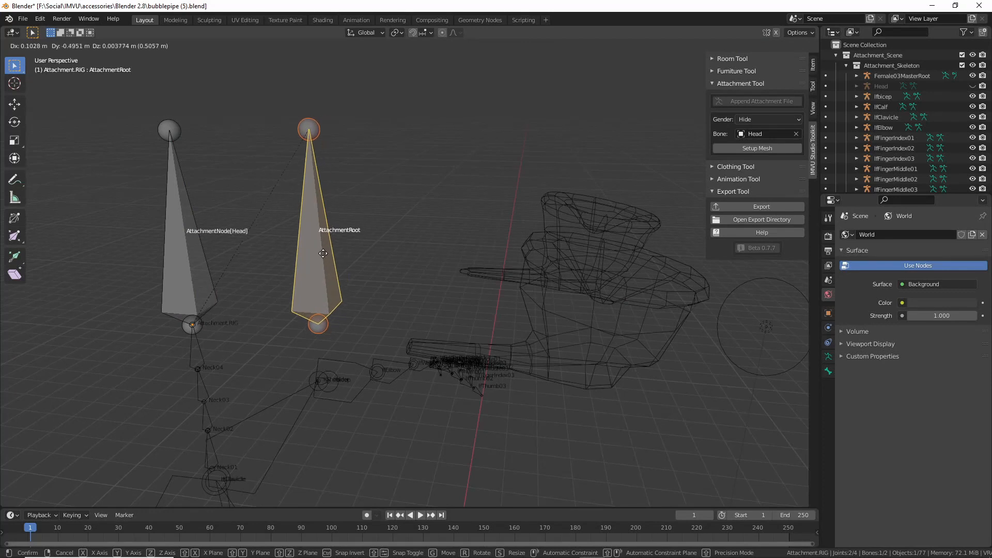
{"action": "right_click", "coordinate": [308, 259]}
{"action": "left_click", "coordinate": [185, 246]}
{"action": "key", "text": "g"}
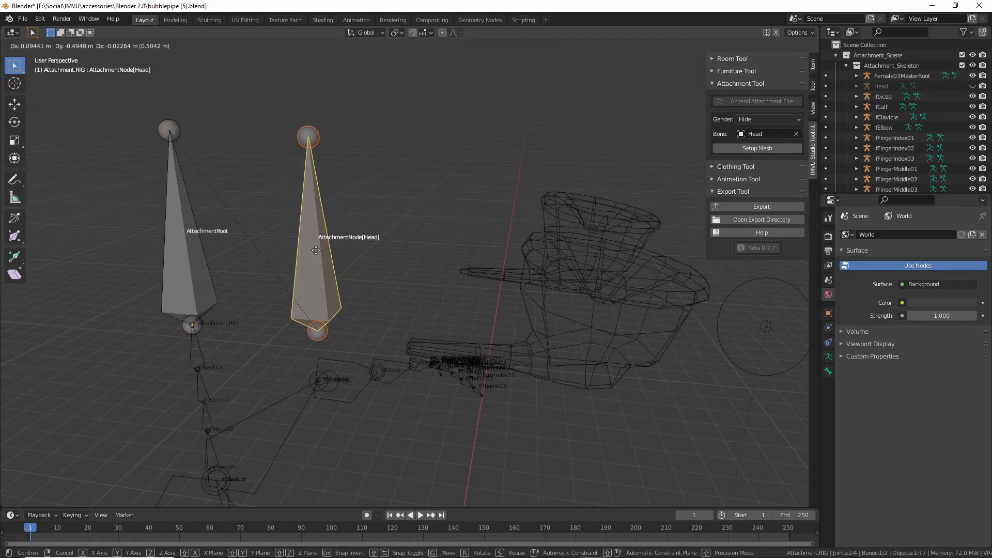
{"action": "right_click", "coordinate": [295, 244]}
{"action": "middle_click_drag", "start_coordinate": [366, 314], "coordinate": [367, 314]}
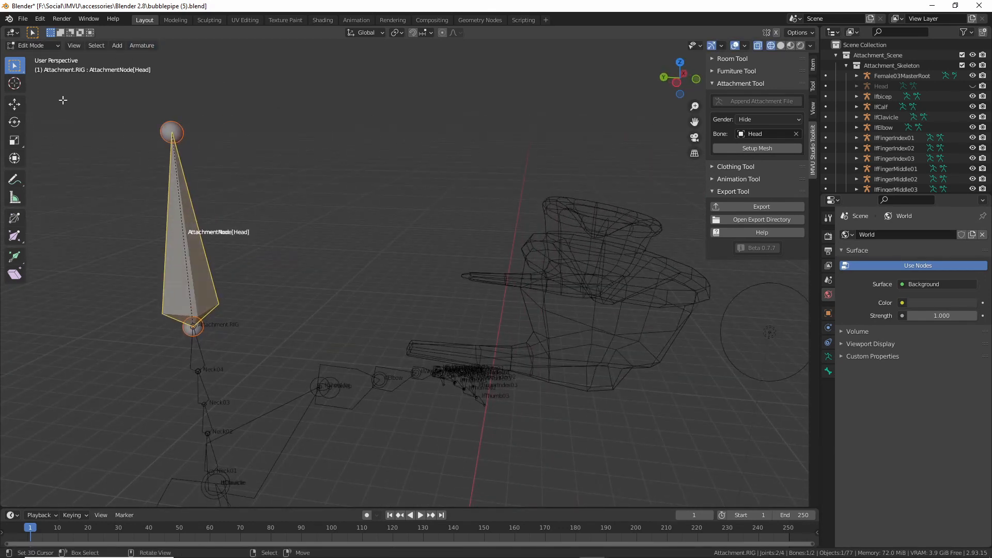
{"action": "key", "text": "ctrl"}
{"action": "mouse_move", "coordinate": [8, 42]}
{"action": "left_mouse_down"}
{"action": "mouse_move", "coordinate": [41, 56]}
{"action": "mouse_move", "coordinate": [21, 37]}
{"action": "left_mouse_up"}
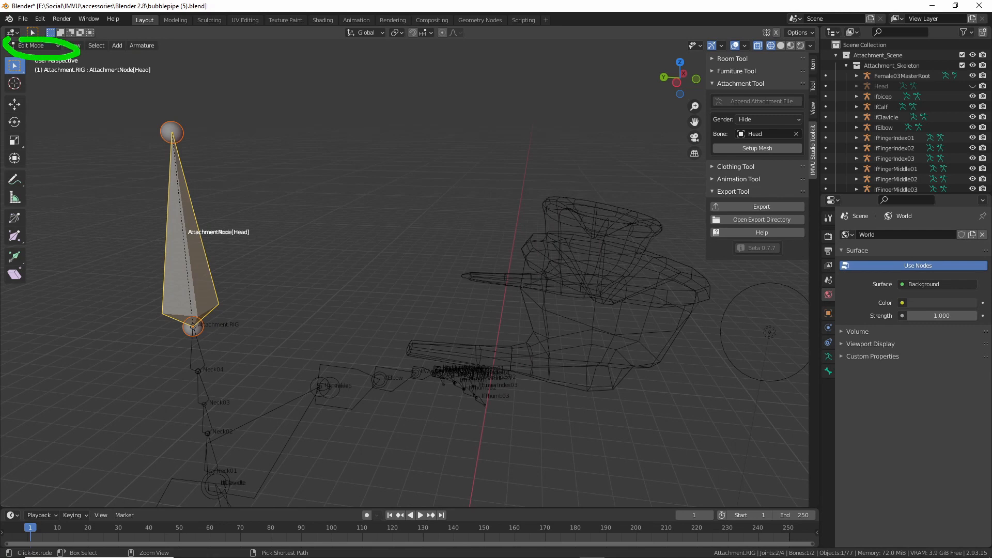
{"action": "key", "text": "Escape"}
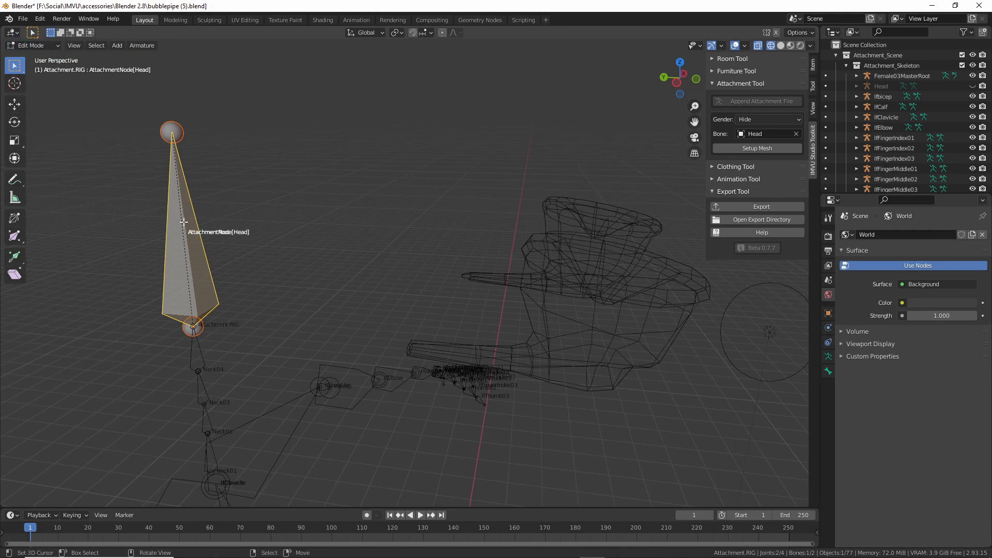
- Test-move AttachmentRoot and AttachmentNode[Head] sideways once more to compare the two bones, cancelling each move
{"action": "left_click", "coordinate": [192, 250]}
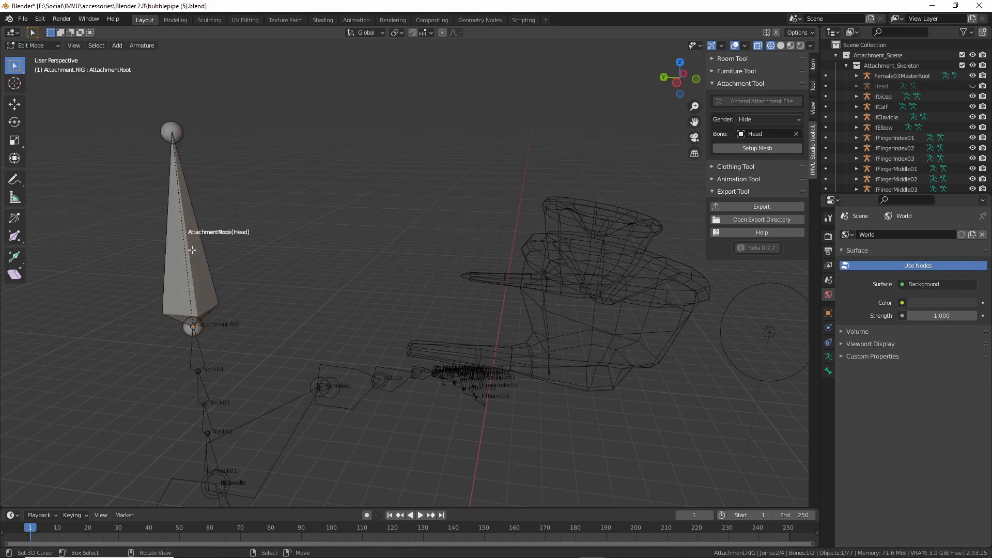
{"action": "key", "text": "g"}
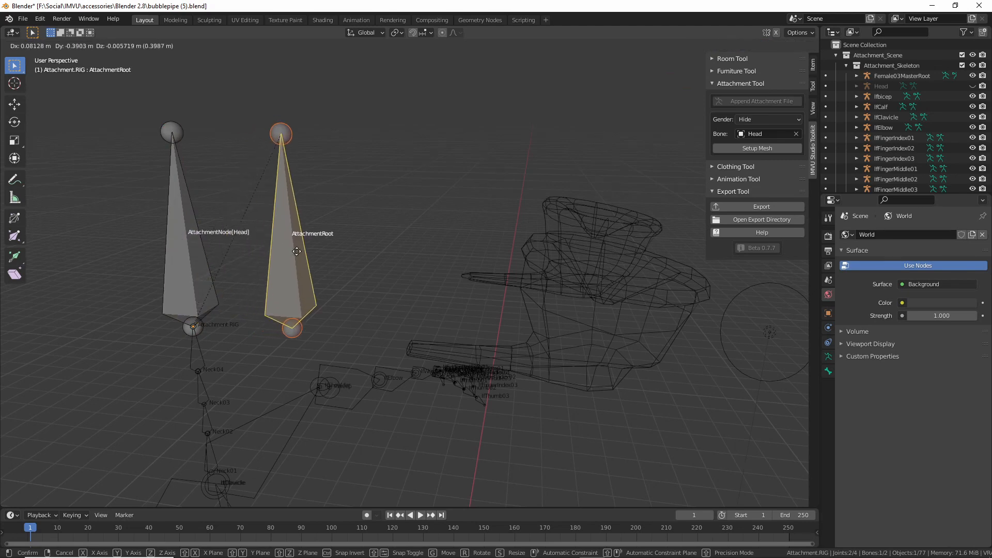
{"action": "key", "text": "Escape"}
{"action": "left_click", "coordinate": [175, 251]}
{"action": "key", "text": "g"}
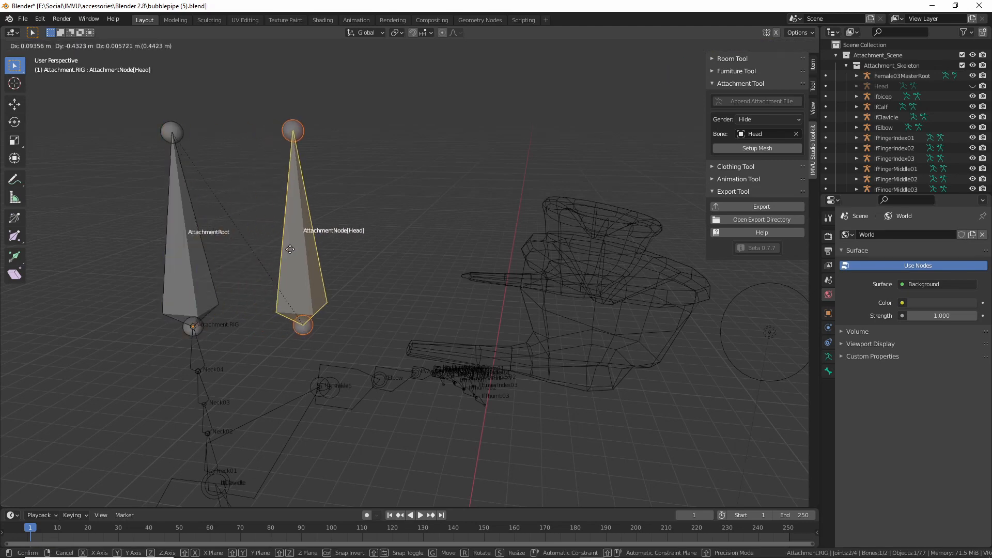
{"action": "key", "text": "Escape"}
- Set the viewport shading to Material Preview so the pipe's texture is displayed alongside the skeleton
{"action": "middle_click_drag", "start_coordinate": [285, 317], "coordinate": [449, 281]}
{"action": "left_click", "coordinate": [791, 46]}
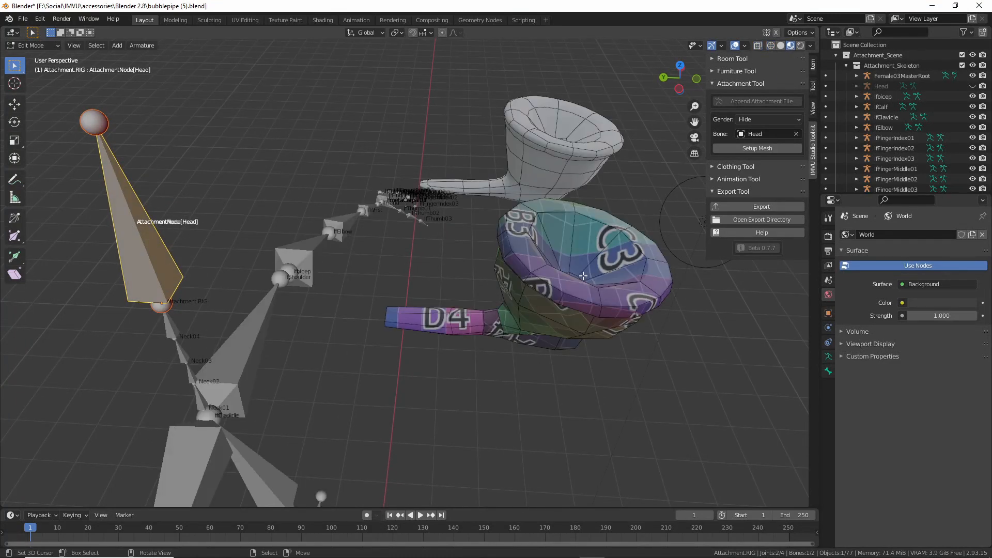
{"action": "mouse_move", "coordinate": [573, 251]}
{"action": "left_mouse_down"}
{"action": "mouse_move", "coordinate": [606, 263]}
{"action": "mouse_move", "coordinate": [572, 252]}
{"action": "left_mouse_up"}
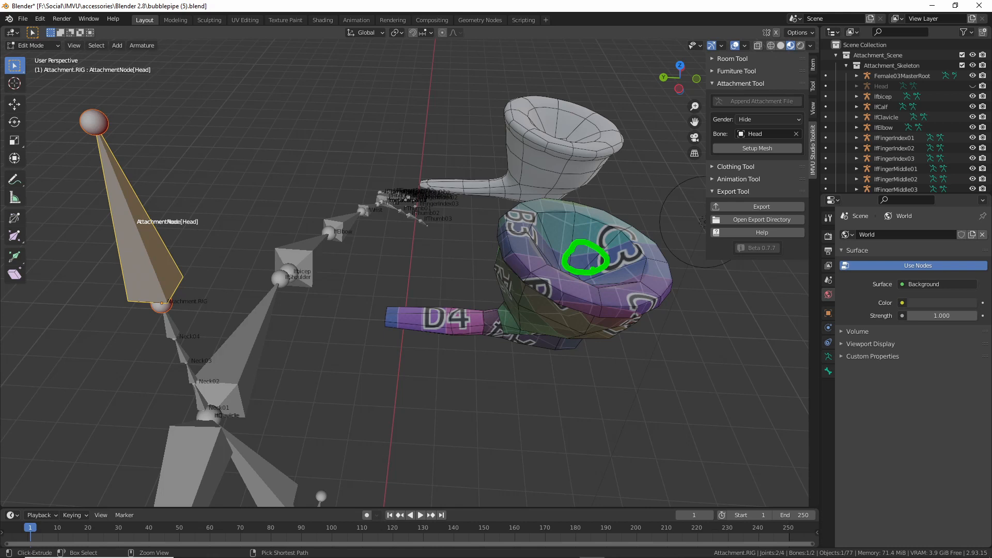
{"action": "key", "text": "Escape"}
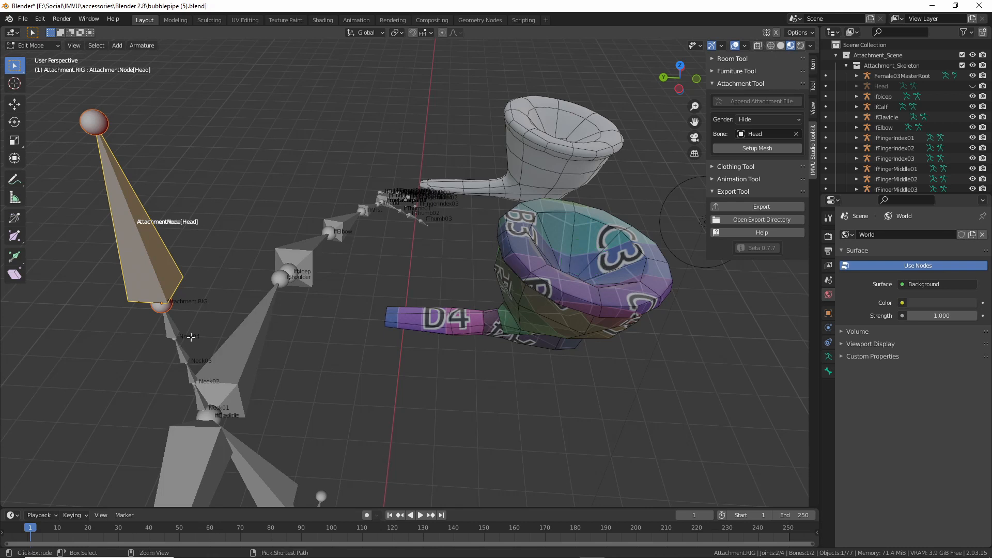
{"action": "mouse_move", "coordinate": [149, 287]}
{"action": "left_mouse_down"}
{"action": "mouse_move", "coordinate": [576, 281]}
{"action": "mouse_move", "coordinate": [542, 308]}
{"action": "mouse_move", "coordinate": [594, 279]}
{"action": "mouse_move", "coordinate": [578, 302]}
{"action": "mouse_move", "coordinate": [580, 145]}
{"action": "mouse_move", "coordinate": [611, 158]}
{"action": "left_mouse_up"}
{"action": "left_click_drag", "start_coordinate": [581, 108], "coordinate": [572, 50]}
{"action": "left_click_drag", "start_coordinate": [553, 74], "coordinate": [572, 50]}
{"action": "left_click_drag", "start_coordinate": [573, 50], "coordinate": [607, 78]}
{"action": "key", "text": "Escape"}
- Duplicate the AttachmentNode[Head] bone within the rig, leaving the copy at the original bone's position
{"action": "middle_click_drag", "start_coordinate": [277, 370], "coordinate": [276, 355]}
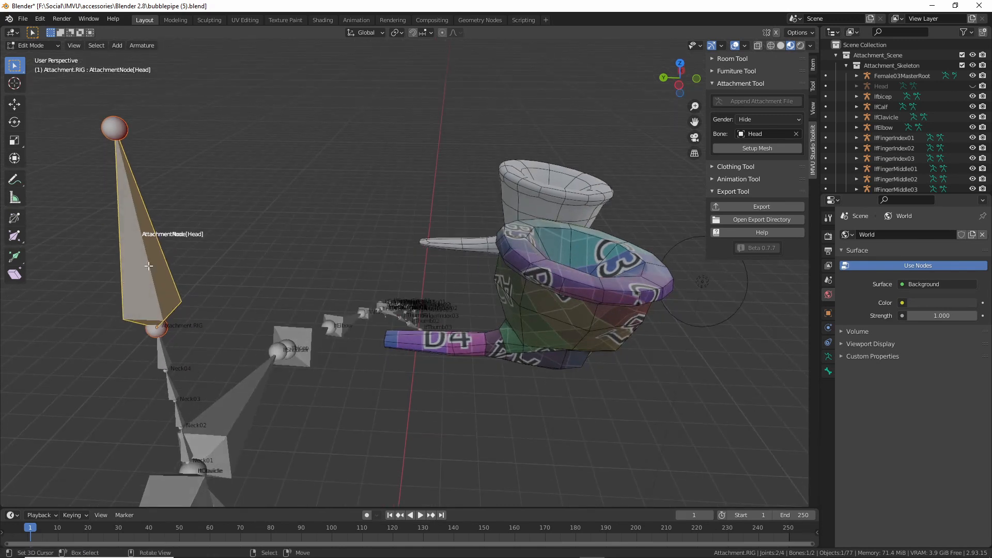
{"action": "key", "text": "g"}
{"action": "right_click", "coordinate": [246, 269]}
{"action": "left_click", "coordinate": [142, 45]}
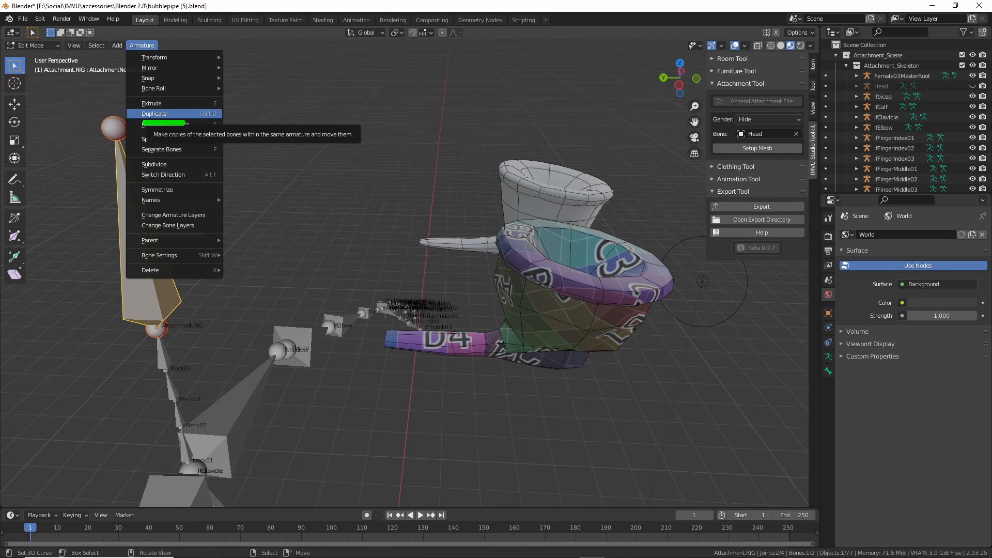
{"action": "left_click_drag", "start_coordinate": [127, 54], "coordinate": [155, 53]}
{"action": "left_click", "coordinate": [155, 113]}
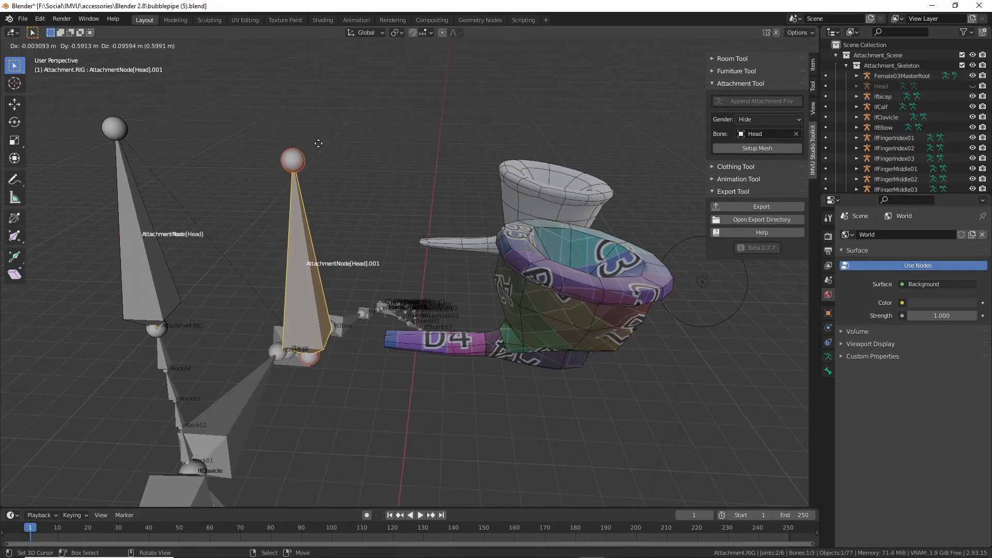
{"action": "key", "text": "ctrl"}
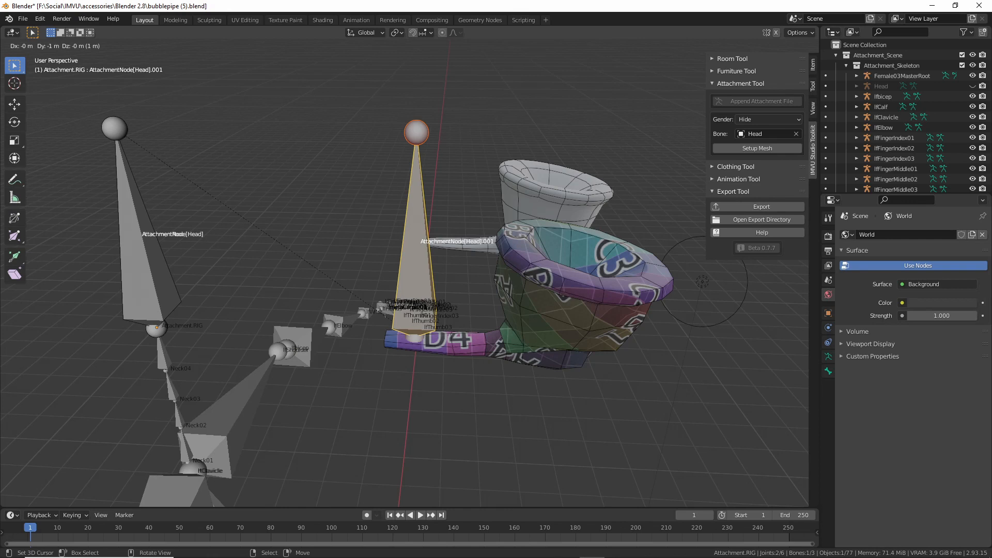
{"action": "key", "text": "Escape"}
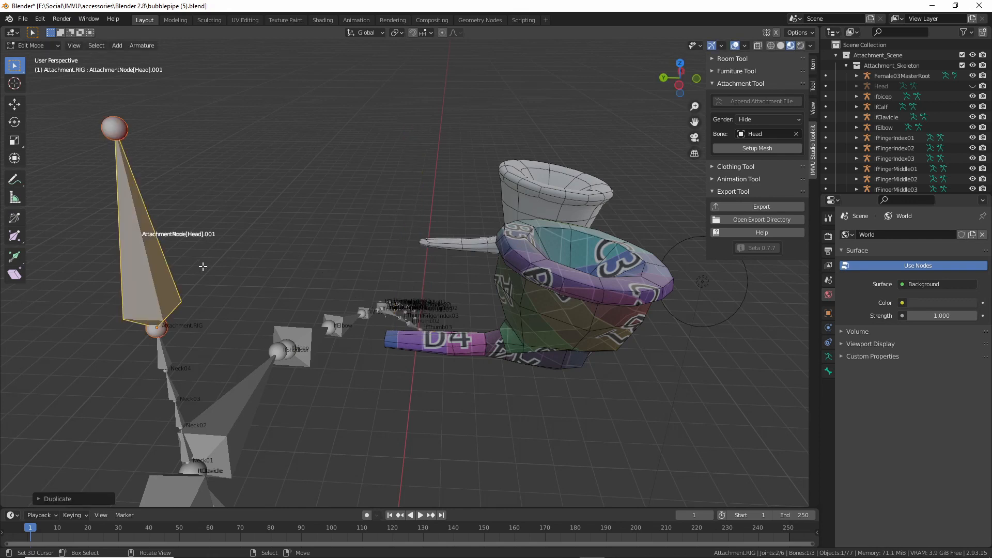
{"action": "key", "text": "g"}
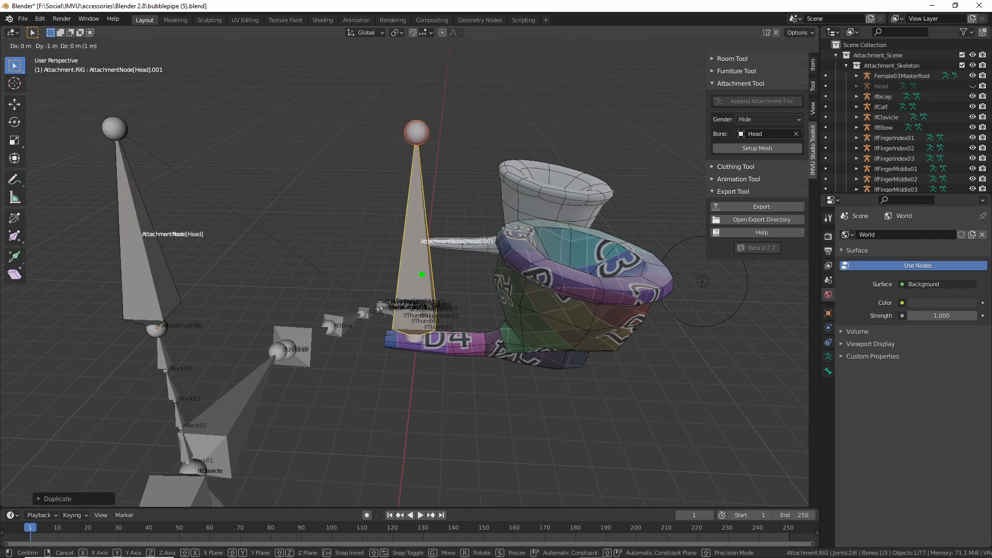
{"action": "left_click_drag", "start_coordinate": [438, 332], "coordinate": [461, 335]}
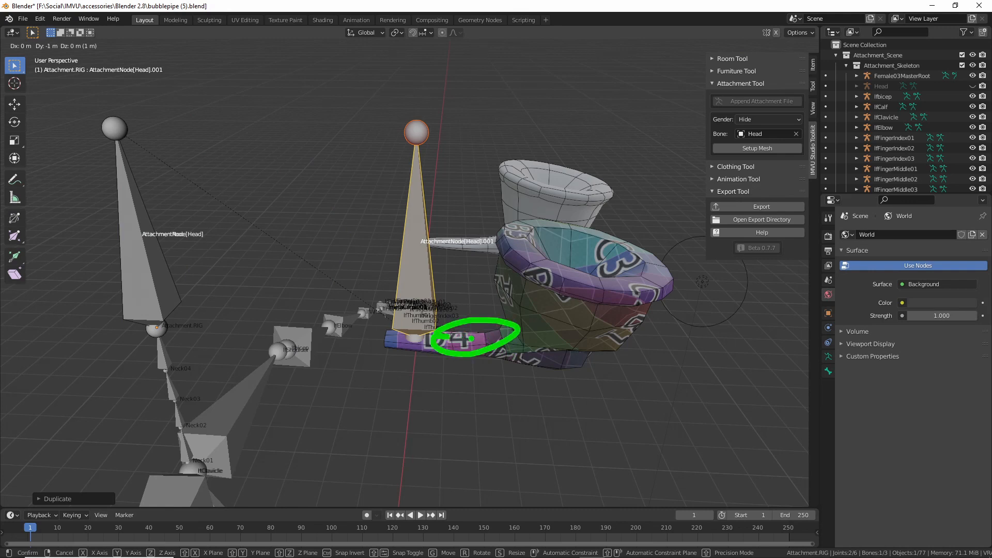
{"action": "key", "text": "Escape"}
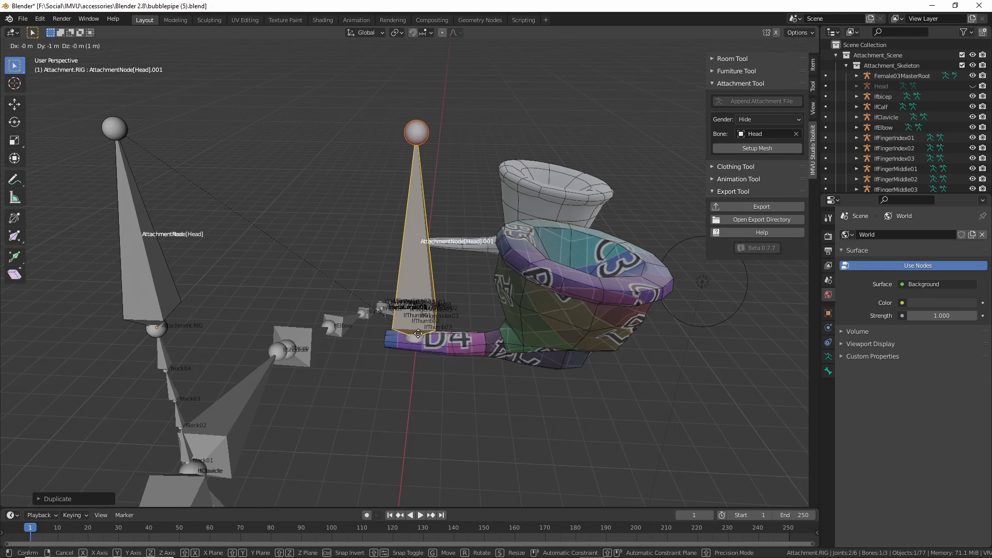
{"action": "right_click", "coordinate": [424, 335]}
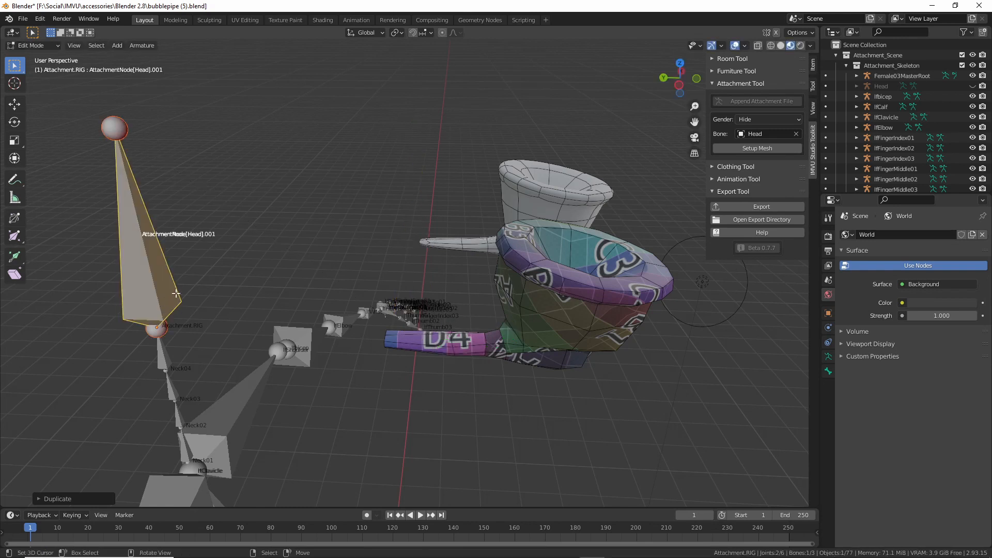
- Move the duplicated bone along the Y axis with the Move tool, over to the textured pipe's bowl
{"action": "left_click", "coordinate": [15, 105]}
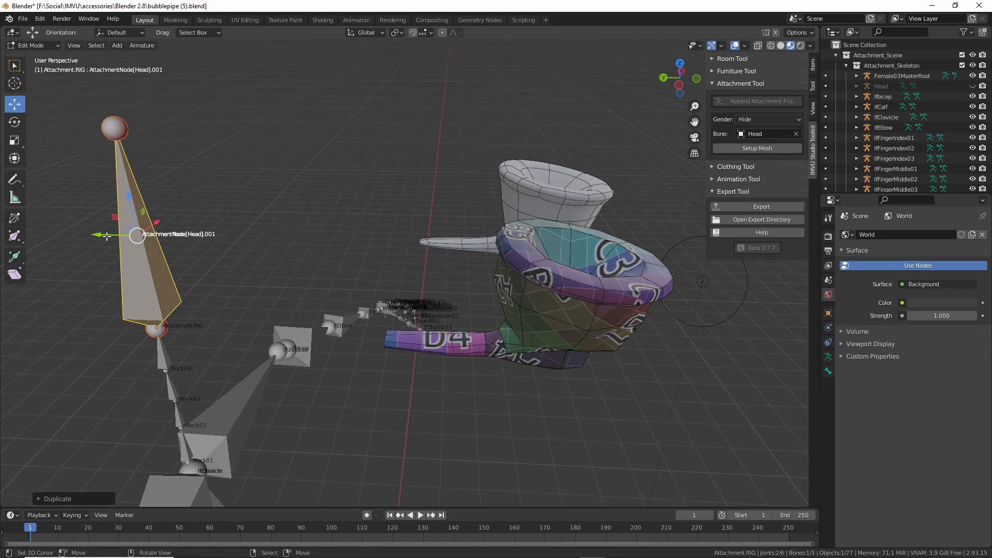
{"action": "left_click_drag", "start_coordinate": [104, 235], "coordinate": [534, 236]}
{"action": "left_click", "coordinate": [542, 236]}
- Raise the duplicated bone and fine-tune its position so that its base sits inside the textured pipe's bowl
{"action": "middle_click_drag", "start_coordinate": [542, 237], "coordinate": [406, 265]}
{"action": "left_click_drag", "start_coordinate": [406, 231], "coordinate": [380, 177]}
{"action": "middle_click_drag", "start_coordinate": [357, 222], "coordinate": [385, 243]}
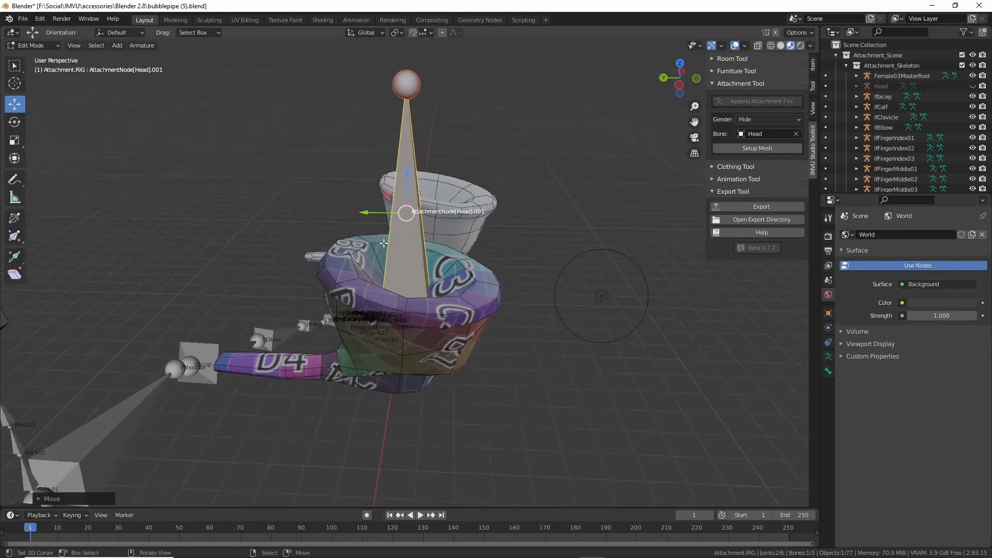
{"action": "left_click_drag", "start_coordinate": [368, 218], "coordinate": [372, 211]}
{"action": "left_click", "coordinate": [414, 256]}
{"action": "middle_click_drag", "start_coordinate": [484, 314], "coordinate": [375, 335]}
{"action": "left_click_drag", "start_coordinate": [442, 219], "coordinate": [438, 219]}
{"action": "middle_click_drag", "start_coordinate": [438, 219], "coordinate": [459, 338]}
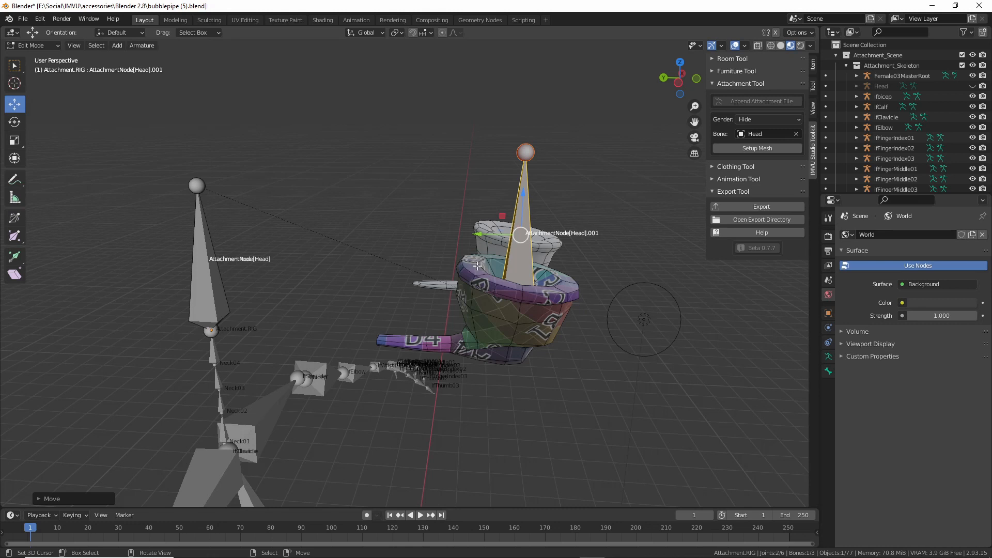
{"action": "middle_click_drag", "start_coordinate": [240, 300], "coordinate": [285, 300], "text": "shift"}
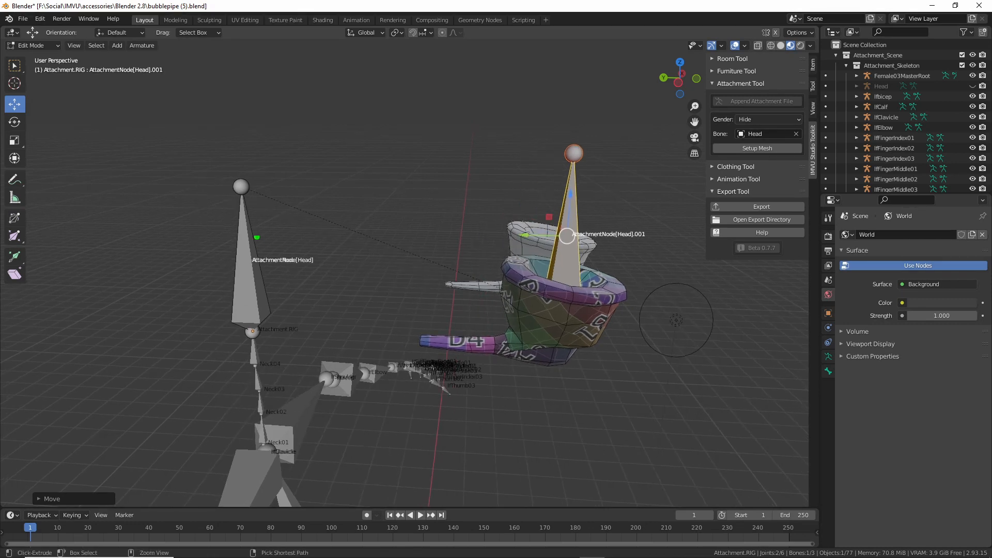
{"action": "mouse_move", "coordinate": [239, 195]}
{"action": "left_mouse_down"}
{"action": "mouse_move", "coordinate": [266, 316]}
{"action": "mouse_move", "coordinate": [236, 166]}
{"action": "mouse_move", "coordinate": [238, 192]}
{"action": "left_mouse_up"}
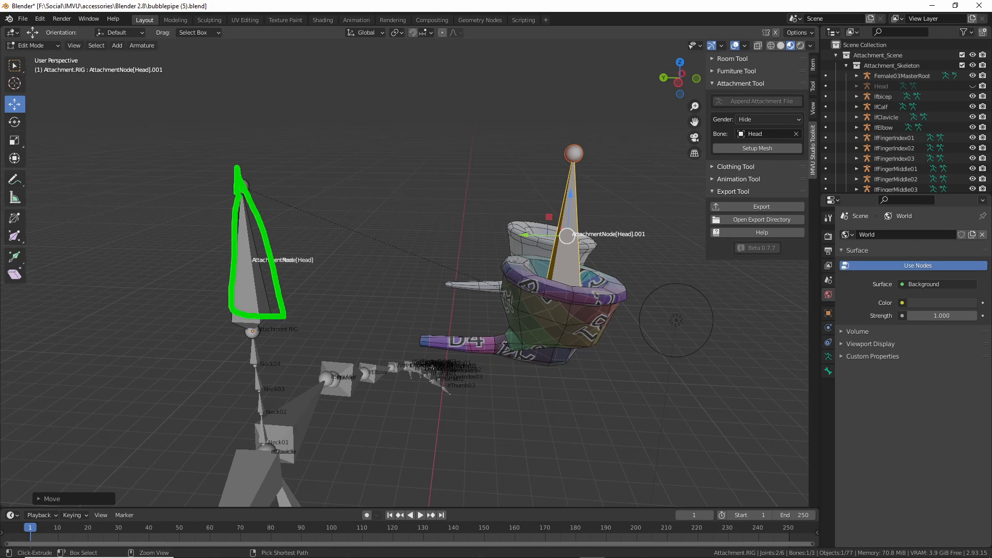
{"action": "key", "text": "Escape"}
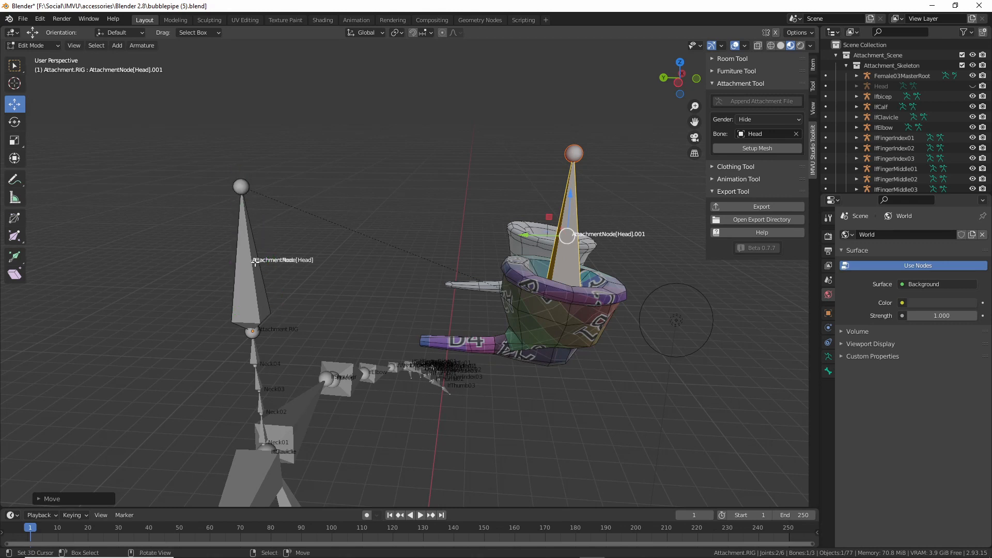
- Put Attachment.RIG into Pose Mode and test-rotate AttachmentNode[Head] and AttachmentRoot in turn, cancelling each rotation
{"action": "left_click", "coordinate": [32, 45]}
{"action": "left_click", "coordinate": [38, 80]}
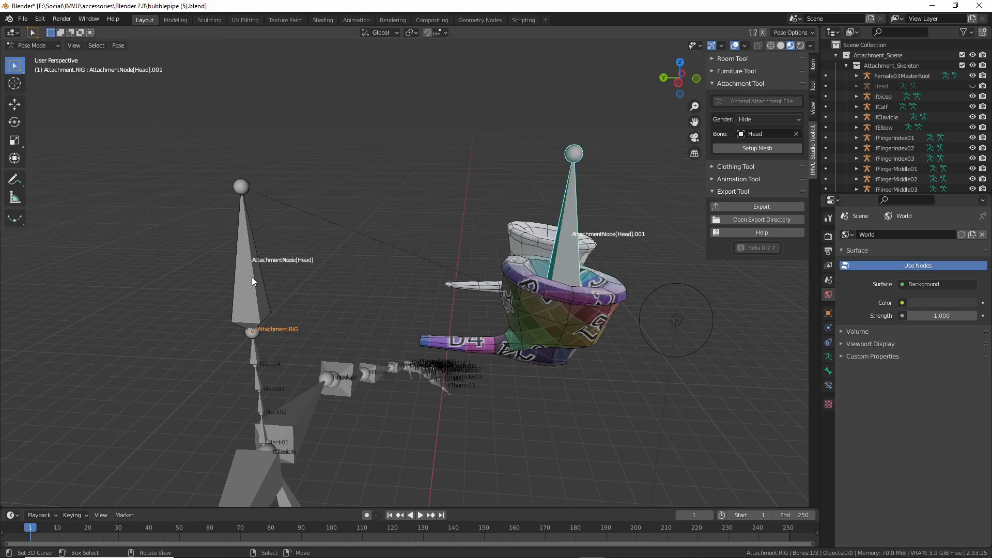
{"action": "left_click", "coordinate": [248, 261]}
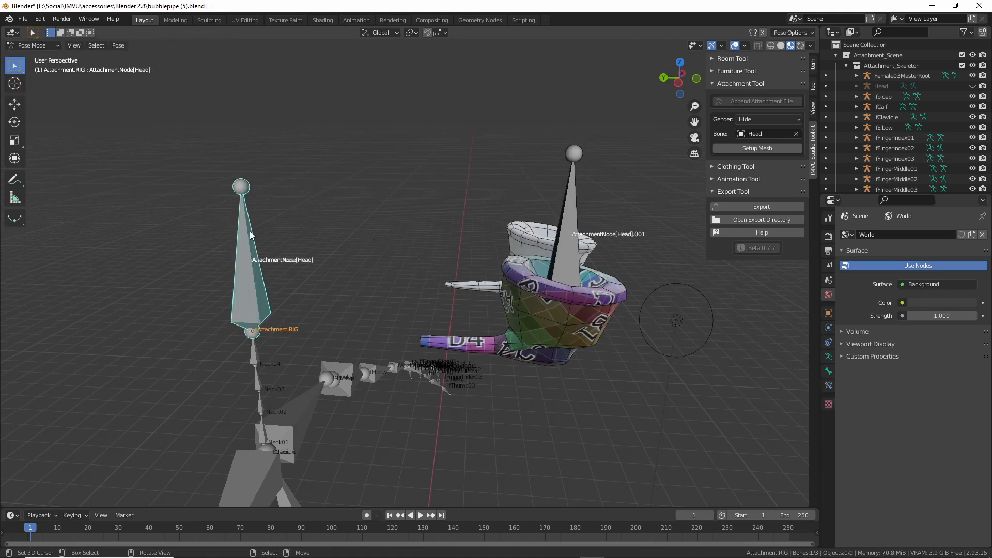
{"action": "key", "text": "r"}
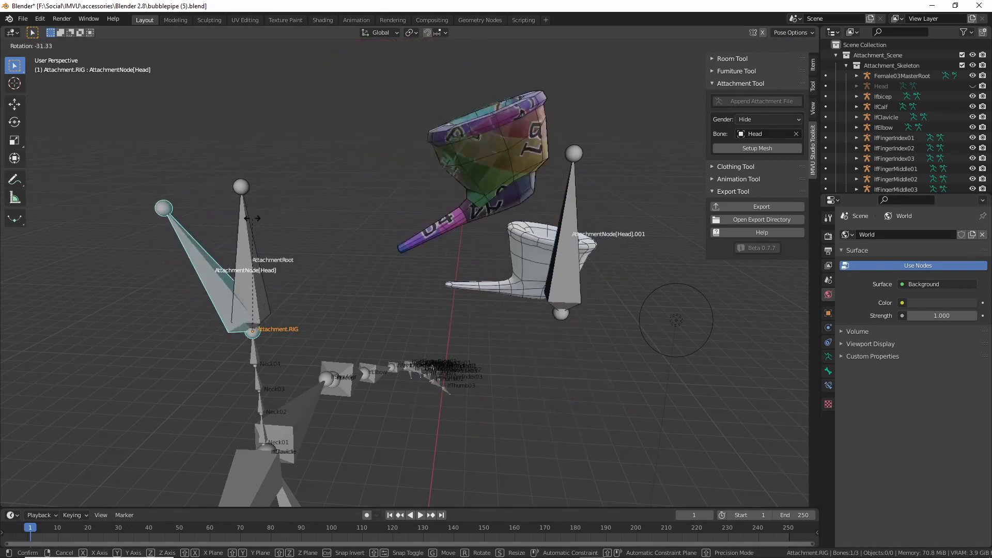
{"action": "left_click", "coordinate": [277, 233]}
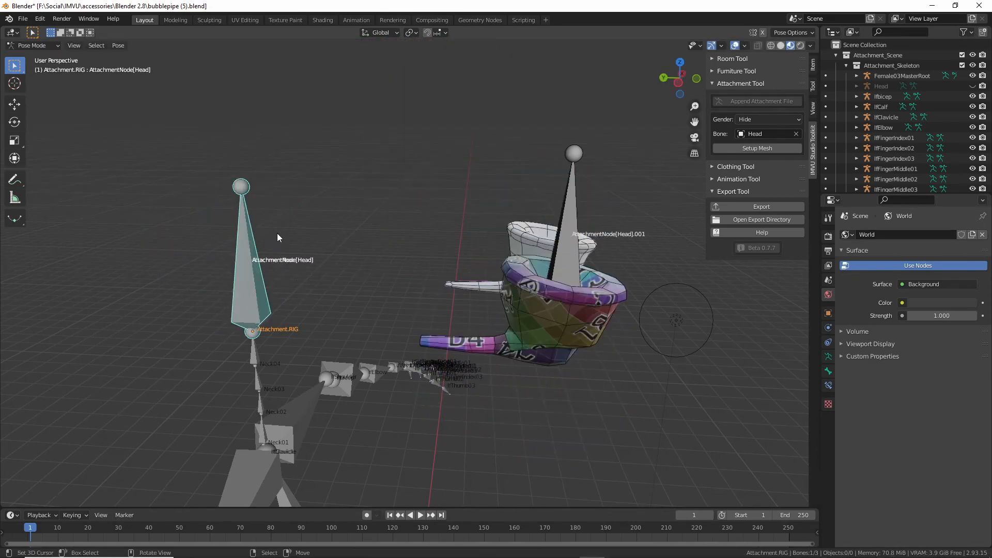
{"action": "left_click", "coordinate": [250, 229]}
{"action": "key", "text": "r"}
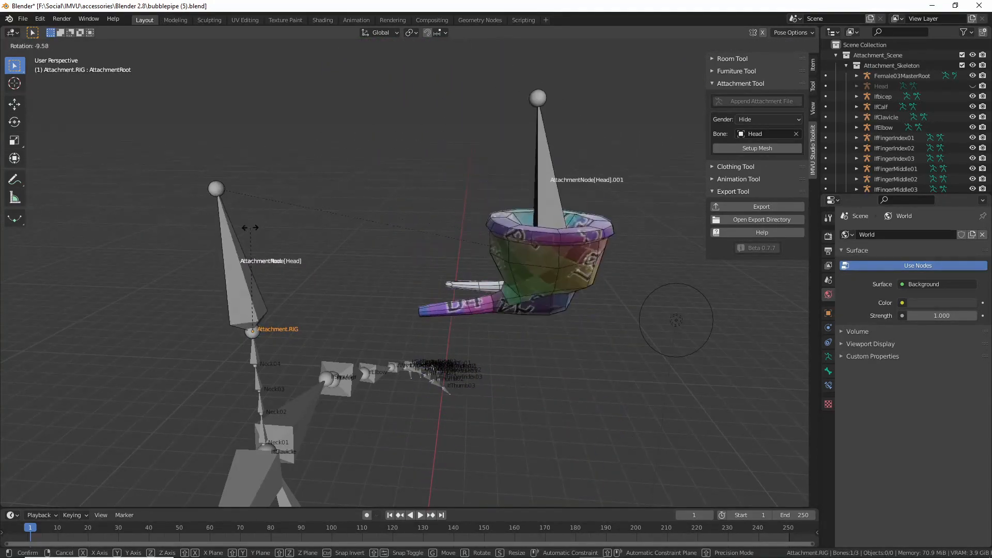
{"action": "left_click", "coordinate": [278, 250]}
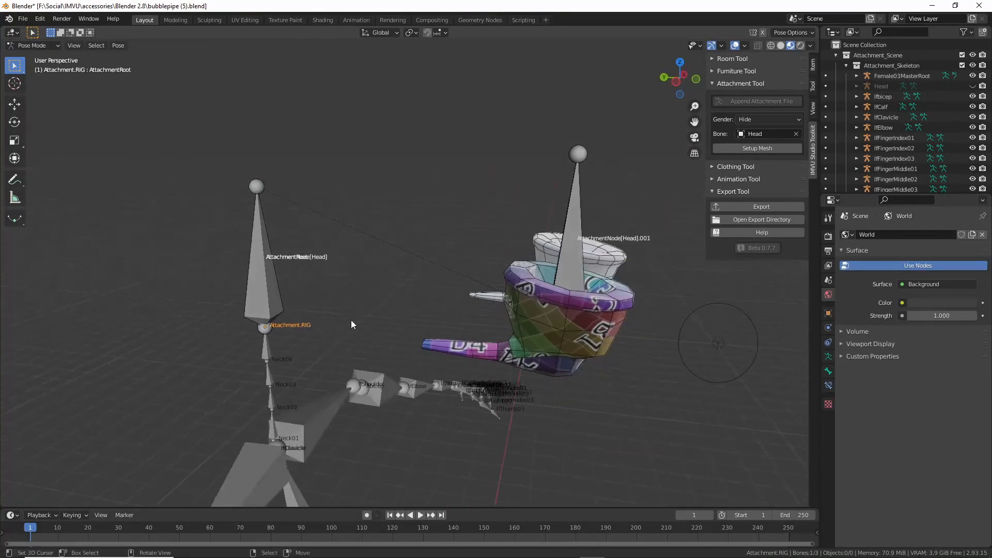
- Repeat the trial rotations of AttachmentNode[Head] and AttachmentRoot to compare their effect on the pipe and the duplicated bone, without keeping them
{"action": "mouse_move", "coordinate": [351, 320]}
{"action": "middle_mouse_down"}
{"action": "mouse_move", "coordinate": [376, 320]}
{"action": "mouse_move", "coordinate": [340, 327]}
{"action": "middle_mouse_up"}
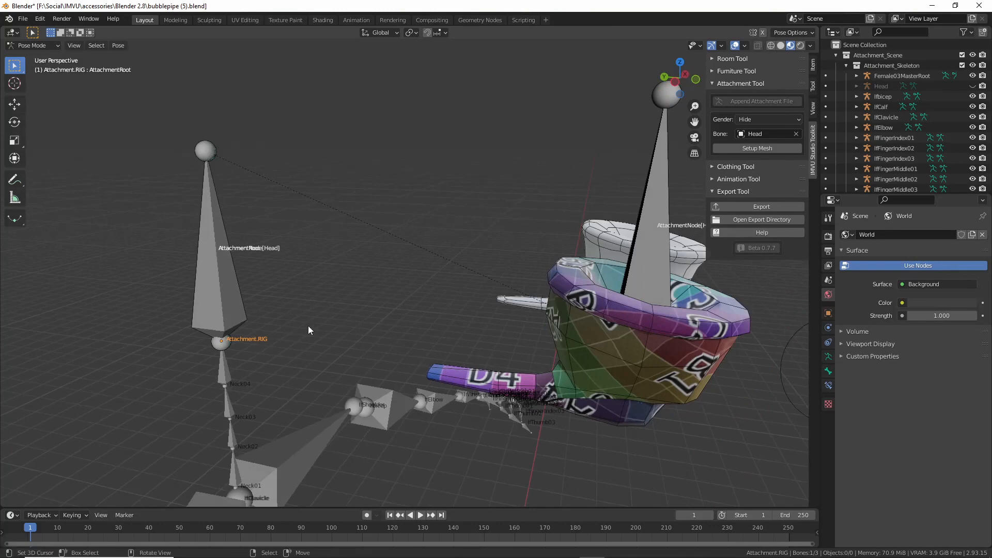
{"action": "middle_click_drag", "start_coordinate": [515, 303], "coordinate": [274, 308]}
{"action": "left_click", "coordinate": [203, 251]}
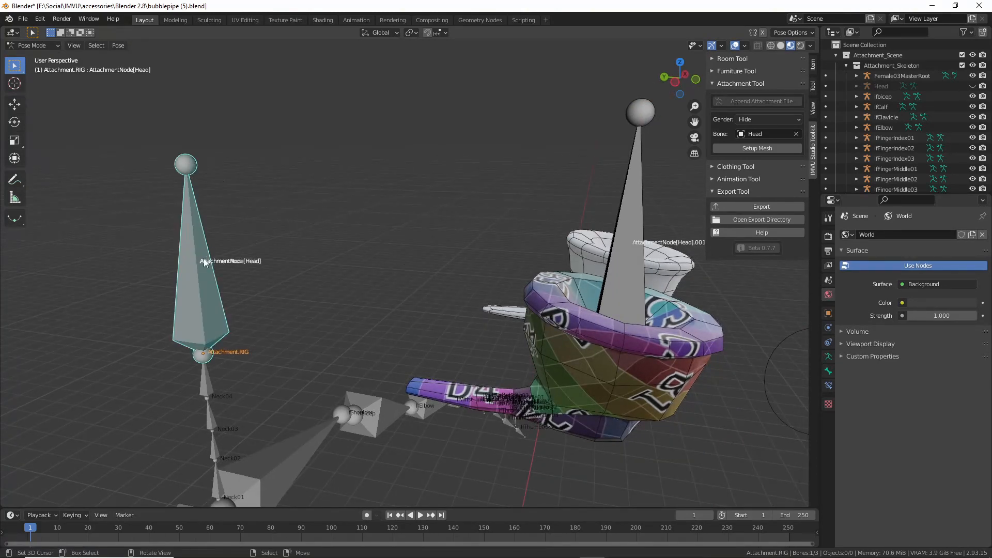
{"action": "key", "text": "r"}
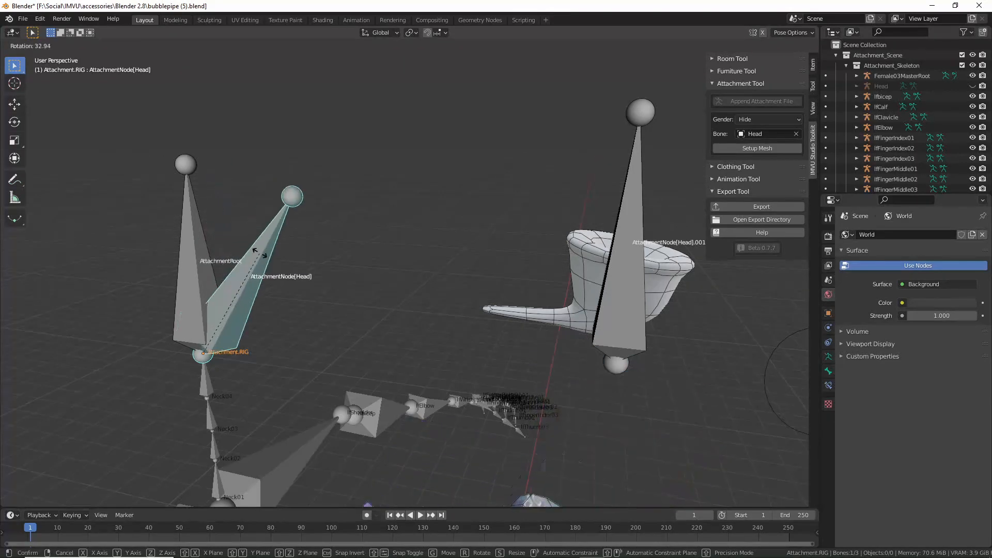
{"action": "right_click", "coordinate": [198, 224]}
{"action": "left_click", "coordinate": [198, 224]}
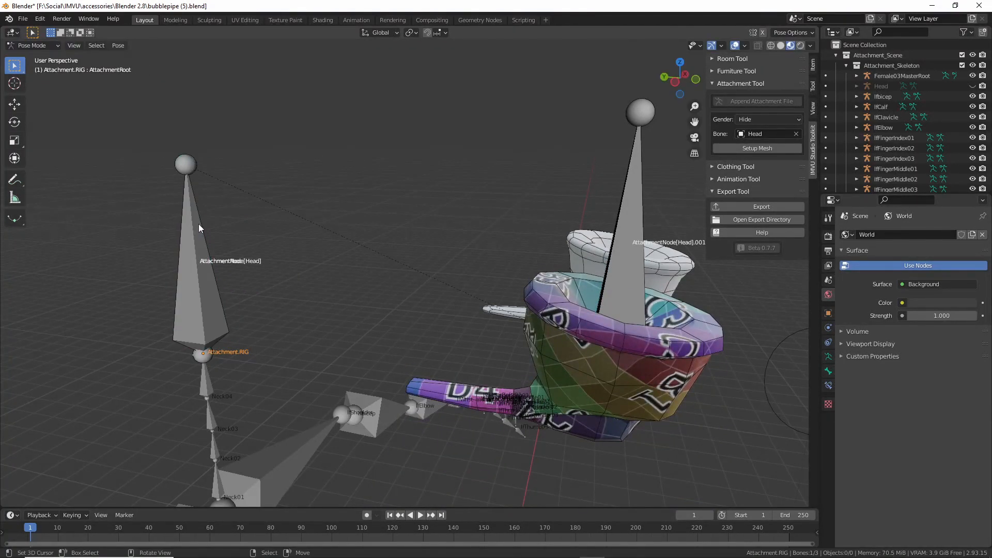
{"action": "key", "text": "r"}
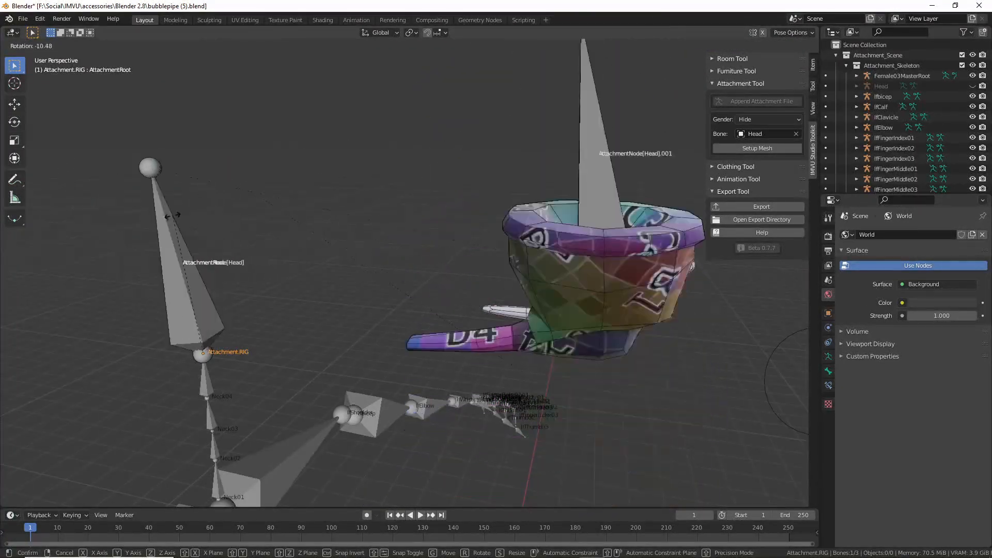
{"action": "right_click", "coordinate": [166, 217]}
- Return Attachment.RIG to Edit Mode with the duplicated bone in the pipe's bowl in view
{"action": "mouse_move", "coordinate": [390, 263]}
{"action": "middle_mouse_down"}
{"action": "mouse_move", "coordinate": [407, 274]}
{"action": "mouse_move", "coordinate": [388, 277]}
{"action": "middle_mouse_up"}
{"action": "left_click", "coordinate": [30, 46]}
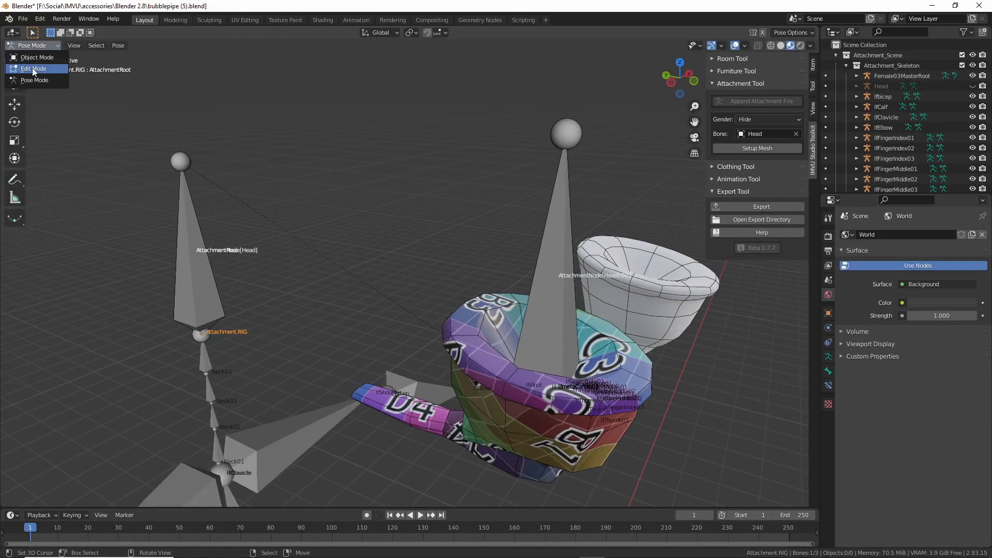
{"action": "left_click", "coordinate": [28, 65]}
{"action": "middle_click_drag", "start_coordinate": [458, 330], "coordinate": [459, 351]}
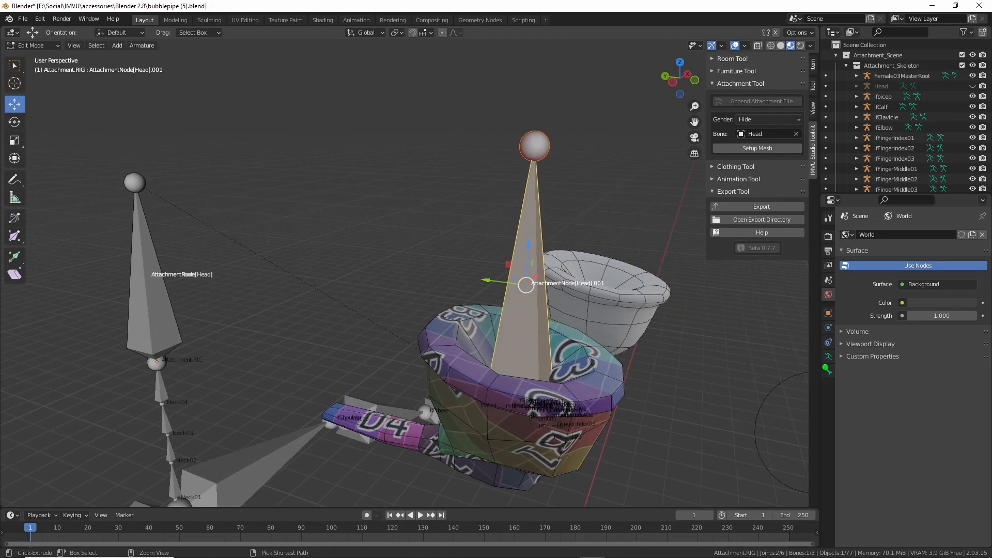
{"action": "mouse_move", "coordinate": [828, 356]}
{"action": "left_mouse_down"}
{"action": "mouse_move", "coordinate": [852, 363]}
{"action": "mouse_move", "coordinate": [820, 343]}
{"action": "left_mouse_up"}
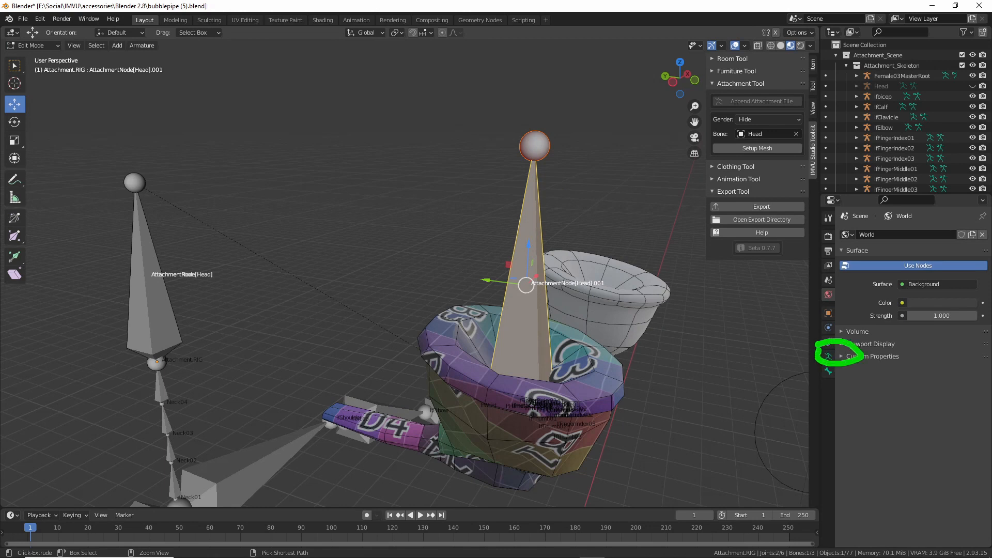
- Set the duplicated bone's parent to AttachmentNode[Head] in its bone relations
{"action": "left_click", "coordinate": [829, 357]}
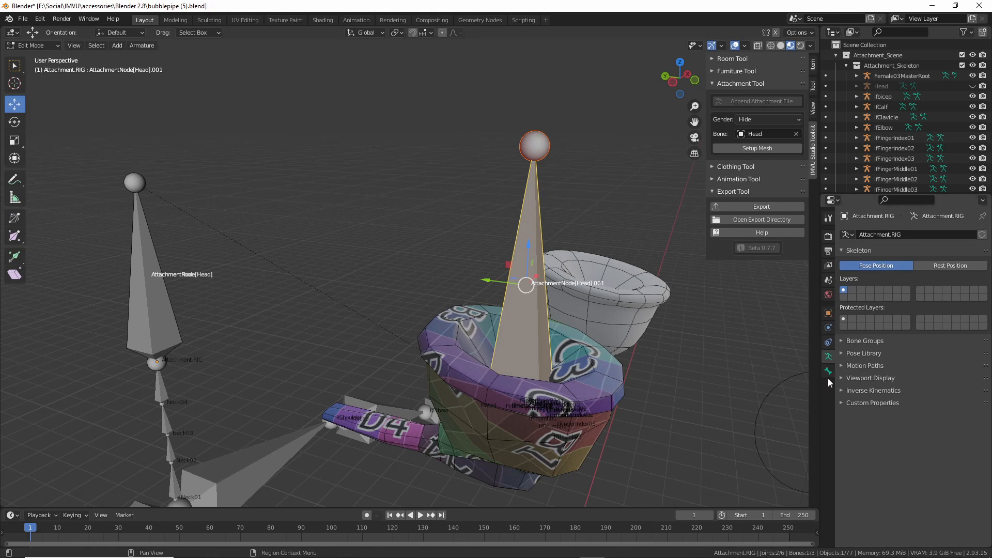
{"action": "left_click", "coordinate": [829, 372]}
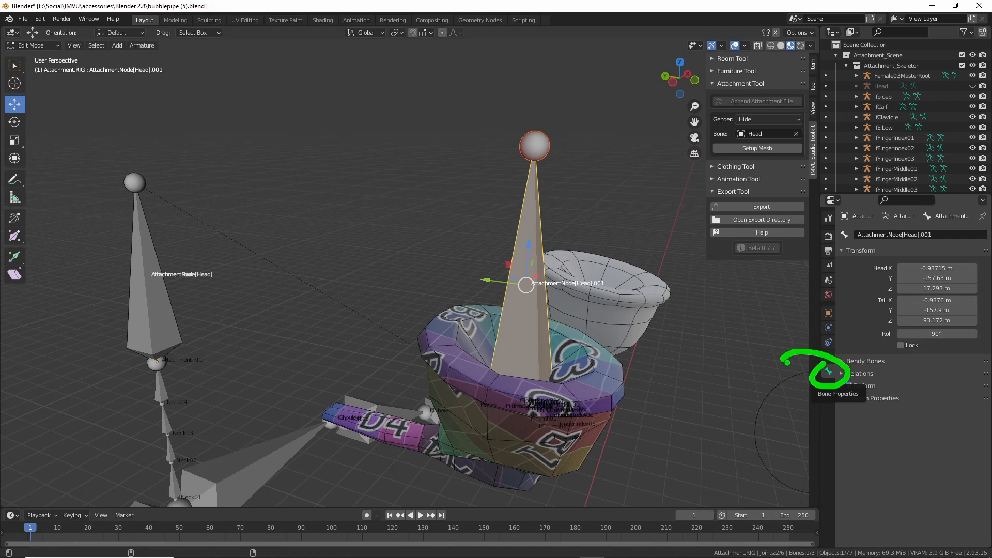
{"action": "left_click", "coordinate": [841, 374]}
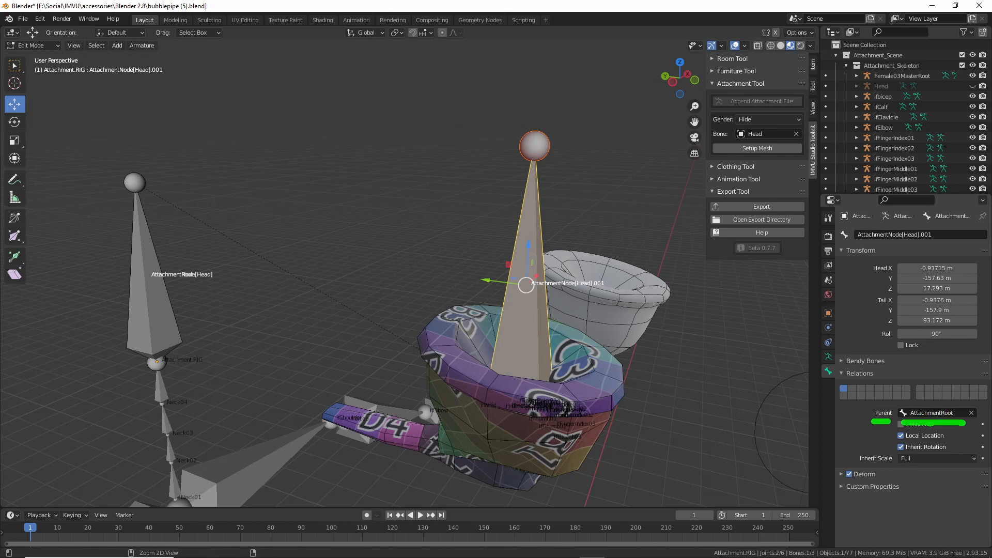
{"action": "left_click", "coordinate": [935, 412]}
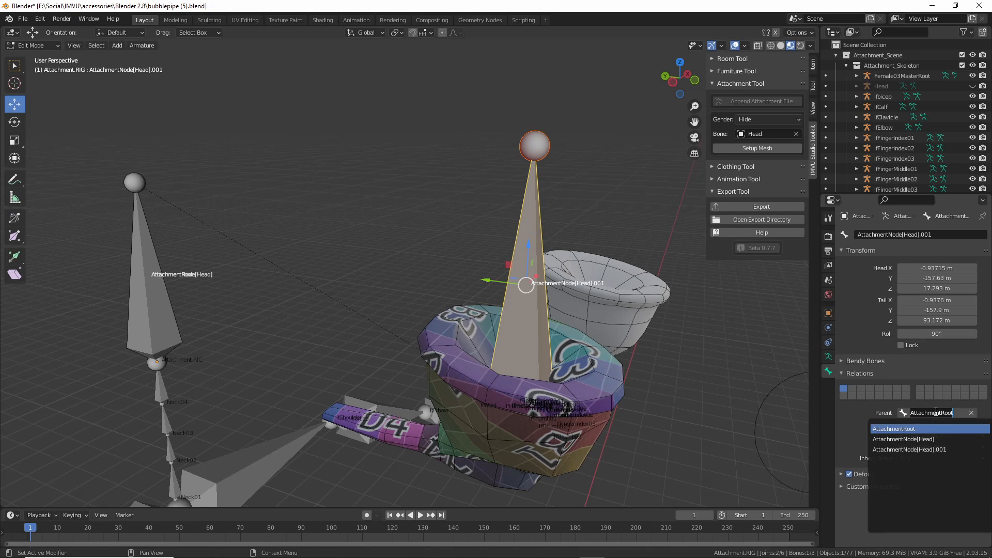
{"action": "left_click", "coordinate": [918, 440]}
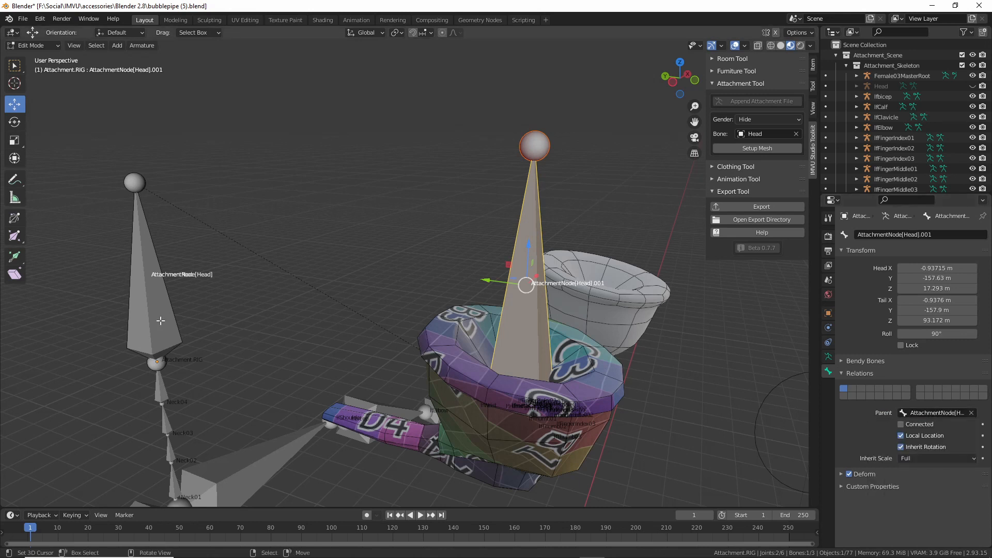
- Put Attachment.RIG into Pose Mode and test-rotate AttachmentNode[Head] and AttachmentRoot in turn with the new parenting, cancelling each rotation
{"action": "left_click", "coordinate": [27, 45]}
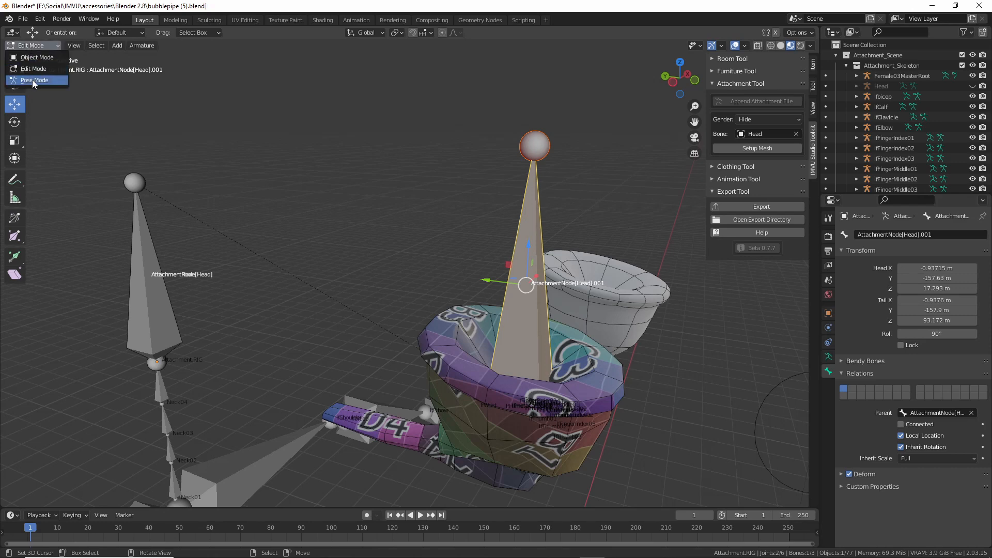
{"action": "left_click", "coordinate": [32, 79]}
{"action": "left_click", "coordinate": [145, 256]}
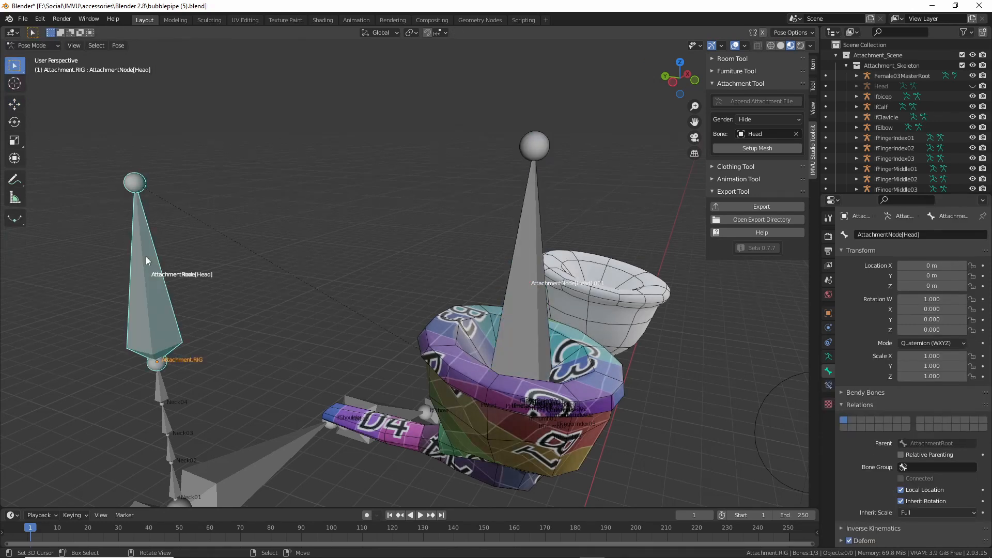
{"action": "key", "text": "r"}
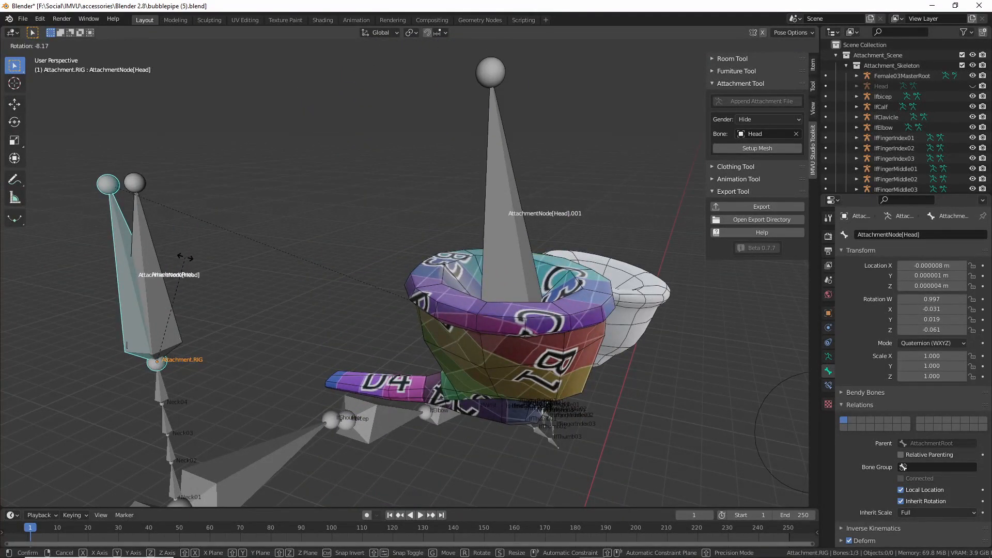
{"action": "right_click", "coordinate": [159, 257]}
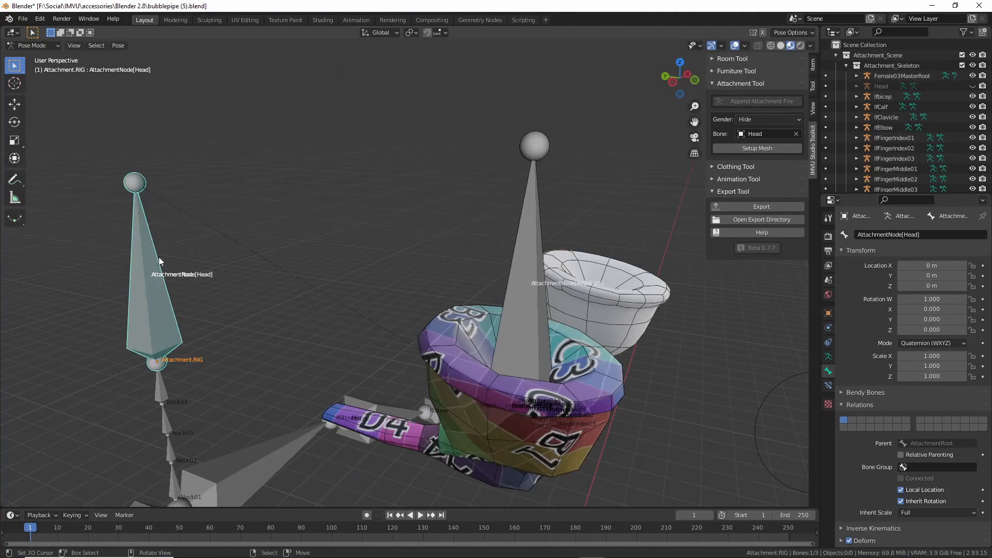
{"action": "left_click", "coordinate": [153, 261]}
{"action": "key", "text": "r"}
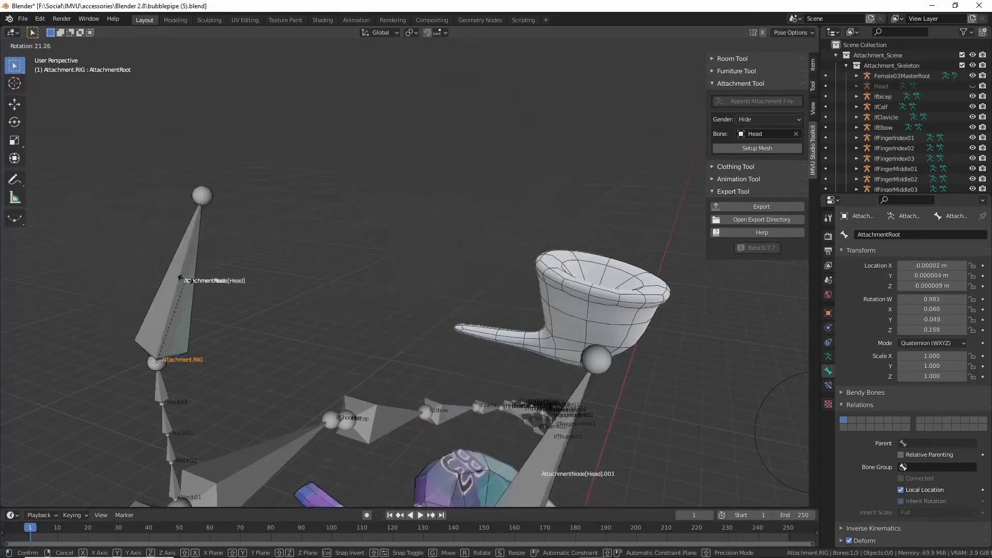
{"action": "right_click", "coordinate": [183, 314]}
- Repeat the trial rotations of both overlapping head bones from another angle to compare how the pipe and duplicated bone follow, keeping neither
{"action": "middle_click_drag", "start_coordinate": [183, 314], "coordinate": [201, 312]}
{"action": "left_click", "coordinate": [156, 299]}
{"action": "key", "text": "r"}
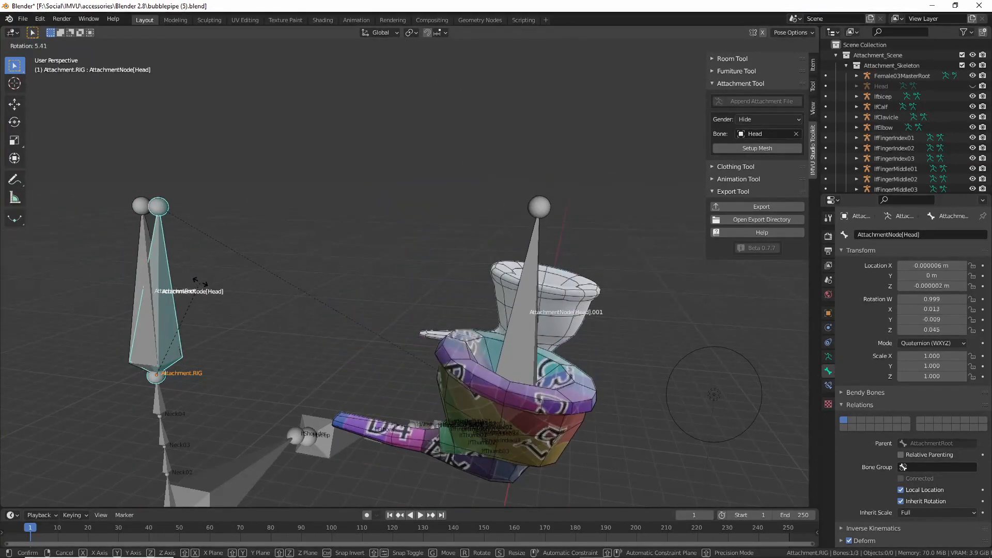
{"action": "right_click", "coordinate": [170, 265]}
{"action": "left_click", "coordinate": [153, 270]}
{"action": "key", "text": "r"}
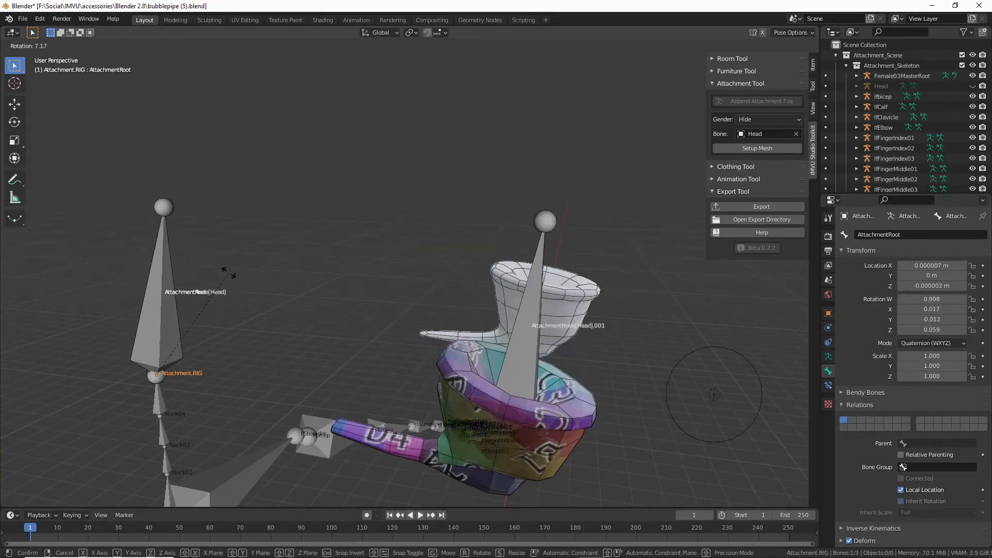
{"action": "key", "text": "Escape"}
- Return Attachment.RIG to Edit Mode and rename the duplicated bone in the pipe's bowl to bubbletarget
{"action": "middle_click_drag", "start_coordinate": [299, 296], "coordinate": [421, 309]}
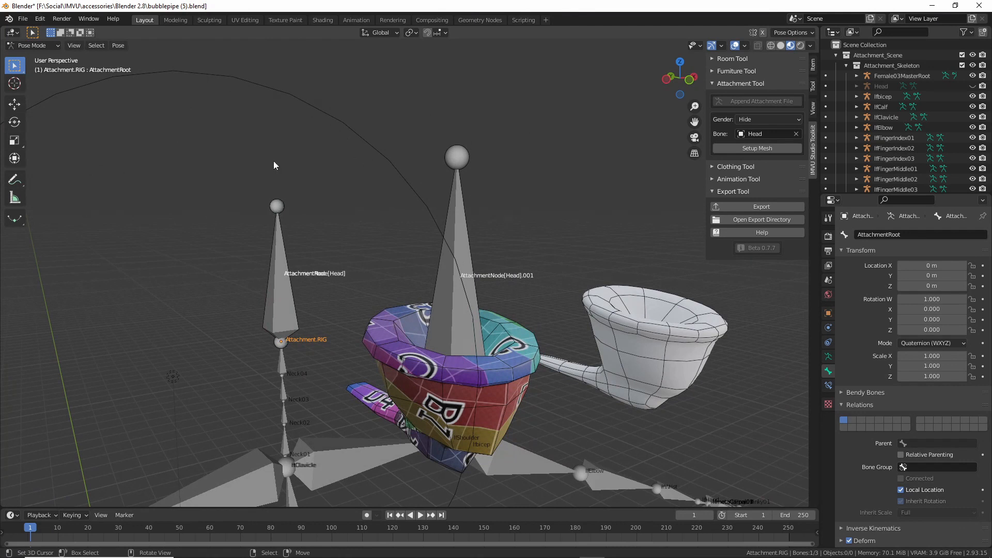
{"action": "left_click", "coordinate": [32, 45]}
{"action": "left_click", "coordinate": [31, 67]}
{"action": "left_click", "coordinate": [458, 226]}
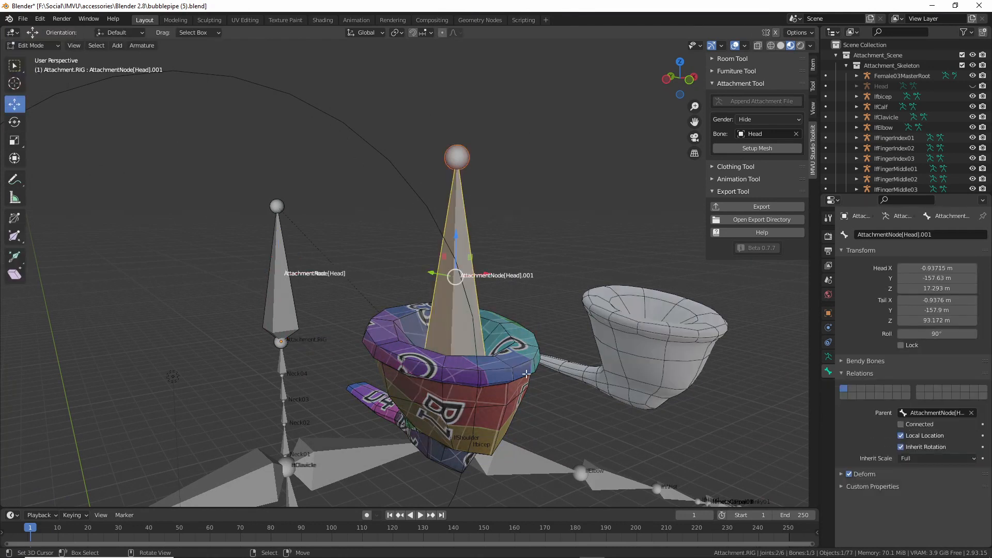
{"action": "left_click", "coordinate": [949, 234]}
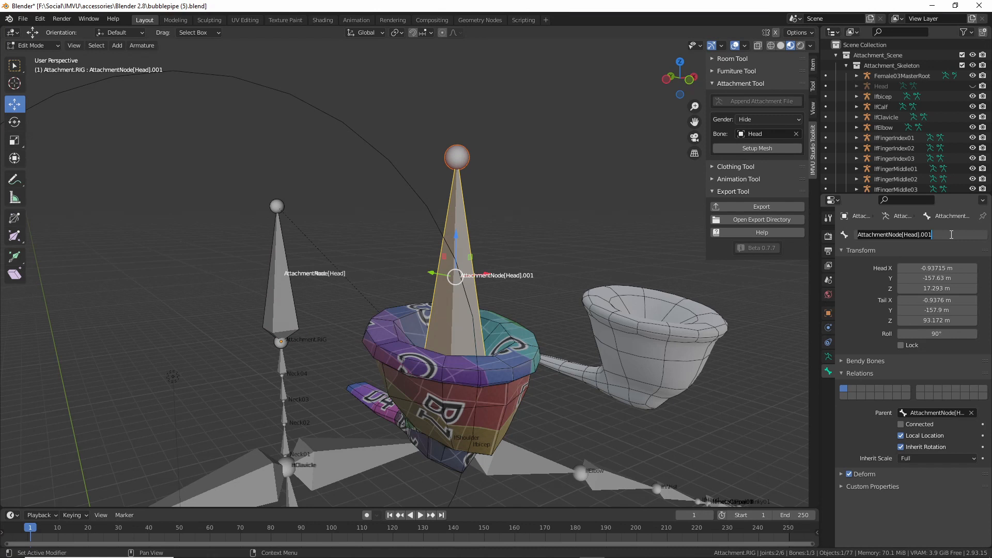
{"action": "type", "text": "bubble"}
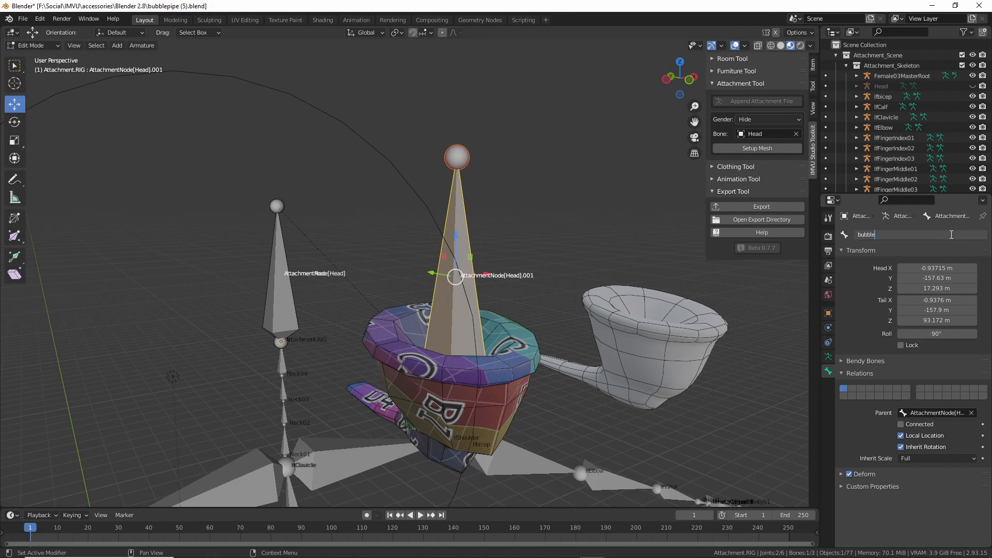
{"action": "type", "text": "target"}
{"action": "key", "text": "Return"}
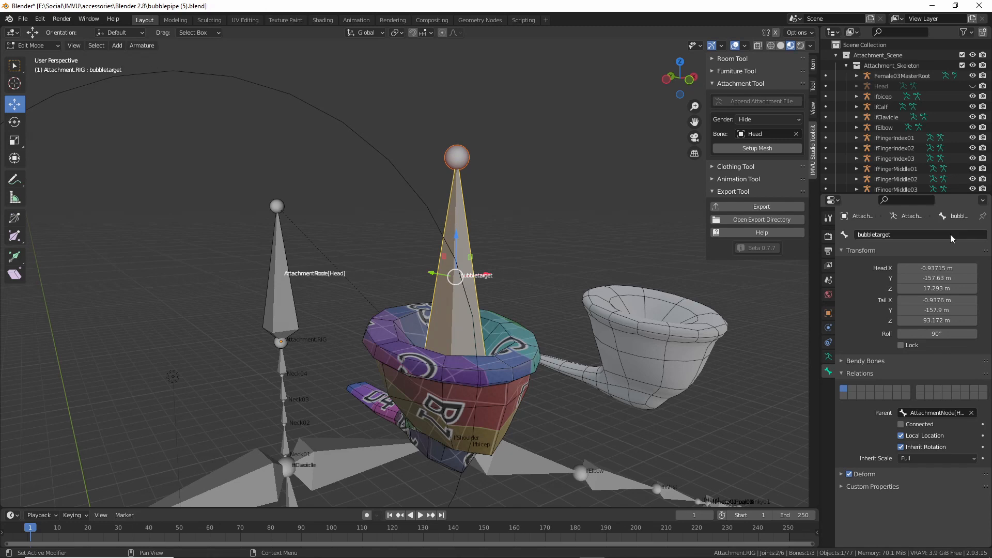
{"action": "middle_click_drag", "start_coordinate": [423, 296], "coordinate": [450, 299]}
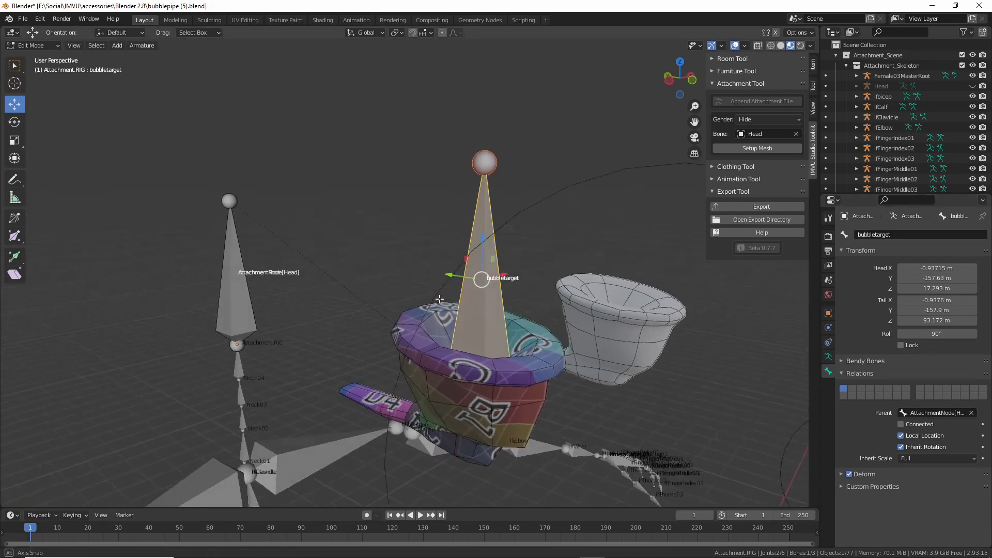
{"action": "middle_click_drag", "start_coordinate": [274, 285], "coordinate": [296, 284]}
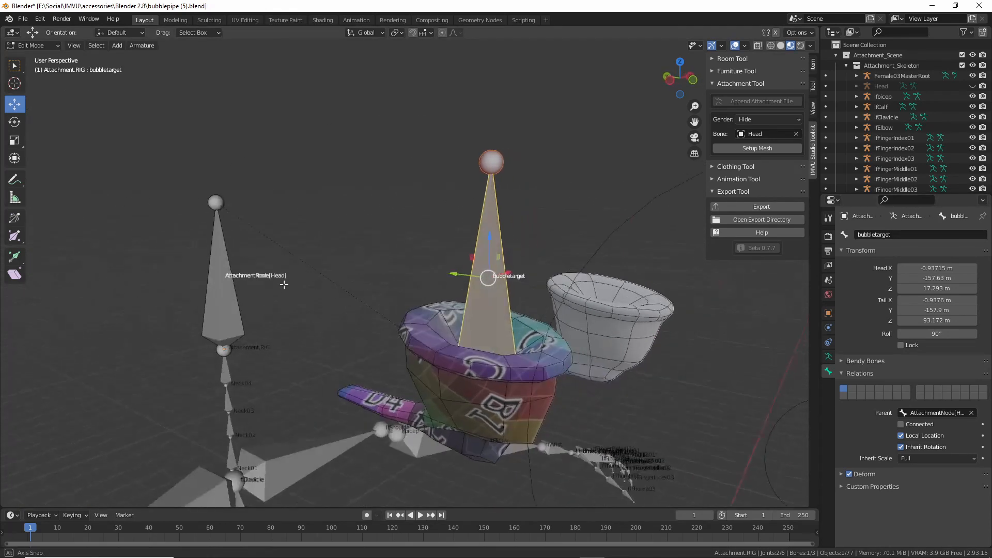
{"action": "scroll", "coordinate": [310, 289], "scroll_direction": "up", "scroll_amount": 3}
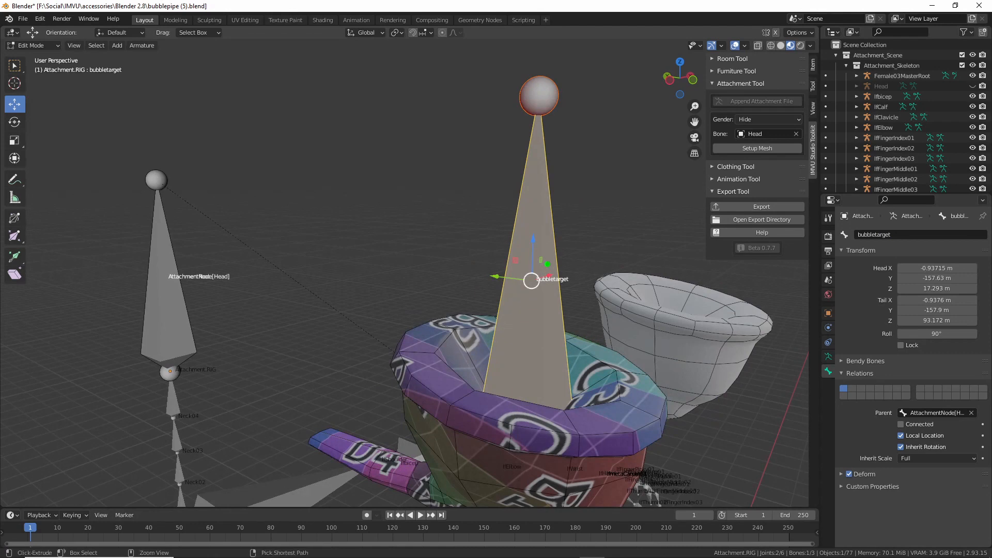
{"action": "key", "text": "Escape"}
{"action": "scroll", "coordinate": [467, 316], "scroll_direction": "down", "scroll_amount": 2}
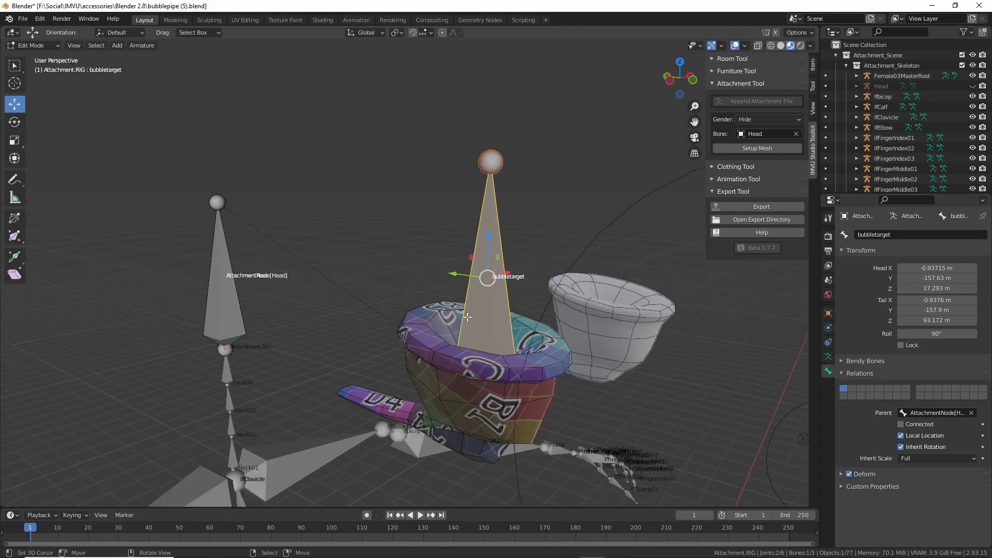
{"action": "mouse_move", "coordinate": [372, 341]}
{"action": "middle_mouse_down"}
{"action": "mouse_move", "coordinate": [387, 343]}
{"action": "mouse_move", "coordinate": [379, 345]}
{"action": "mouse_move", "coordinate": [392, 322]}
{"action": "middle_mouse_up"}
{"action": "scroll", "coordinate": [379, 345], "scroll_direction": "down", "scroll_amount": 1}
- Switch Attachment.RIG to Object Mode and test-move the whole armature to see what follows it, without keeping the move
{"action": "left_click", "coordinate": [32, 46]}
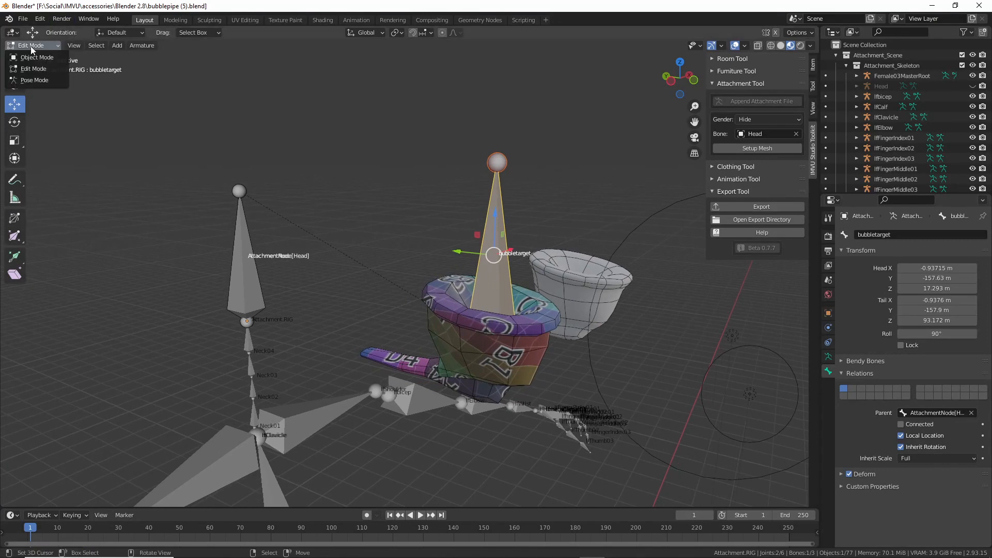
{"action": "left_click", "coordinate": [37, 57]}
{"action": "middle_click_drag", "start_coordinate": [457, 280], "coordinate": [258, 258]}
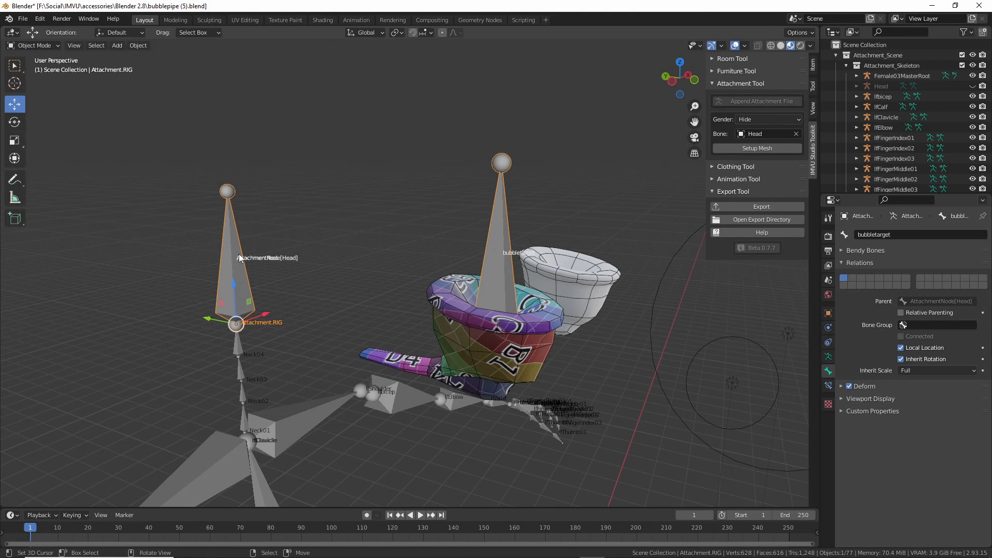
{"action": "key", "text": "g"}
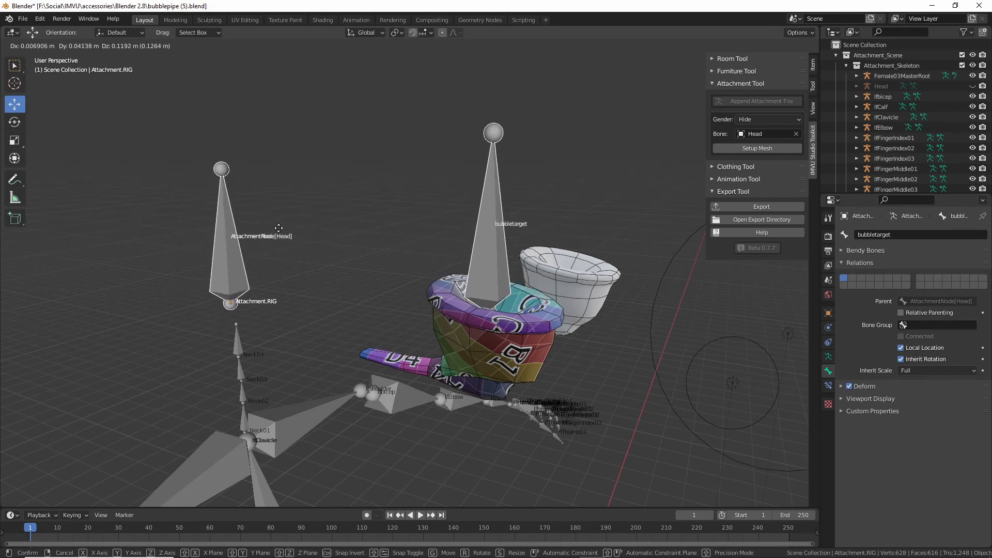
{"action": "left_click", "coordinate": [288, 223]}
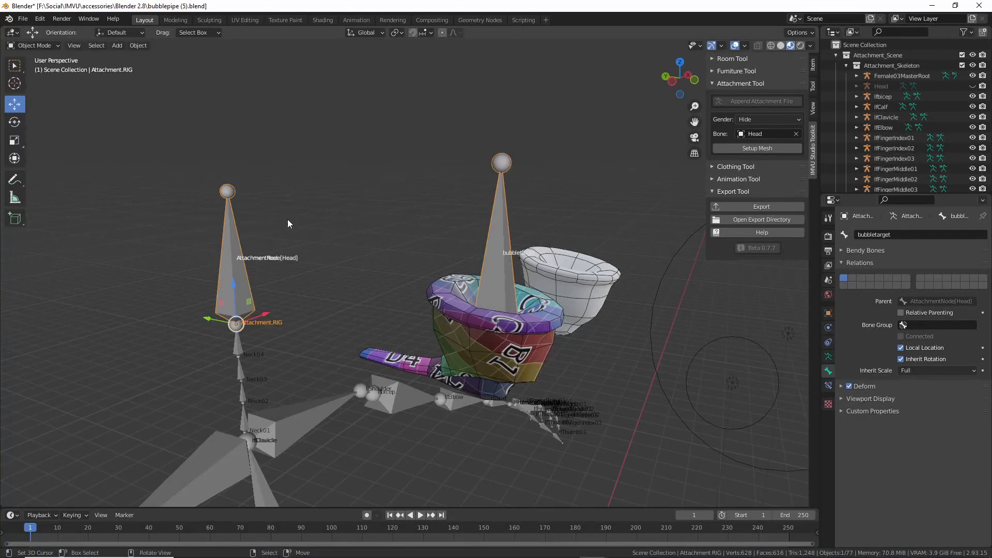
- Select the textured pipeLOW mesh and check the target object of its Armature modifier
{"action": "left_click", "coordinate": [546, 324]}
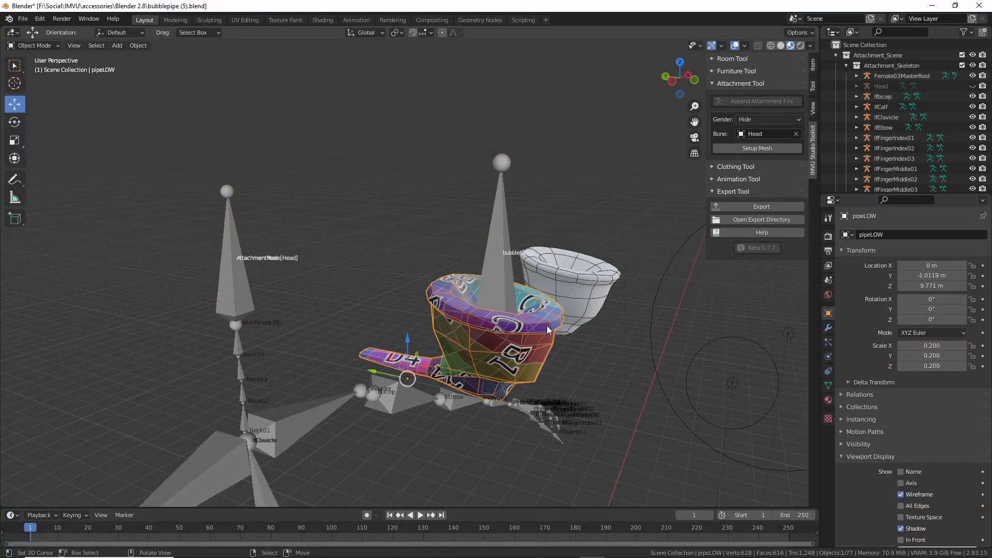
{"action": "left_click", "coordinate": [828, 327]}
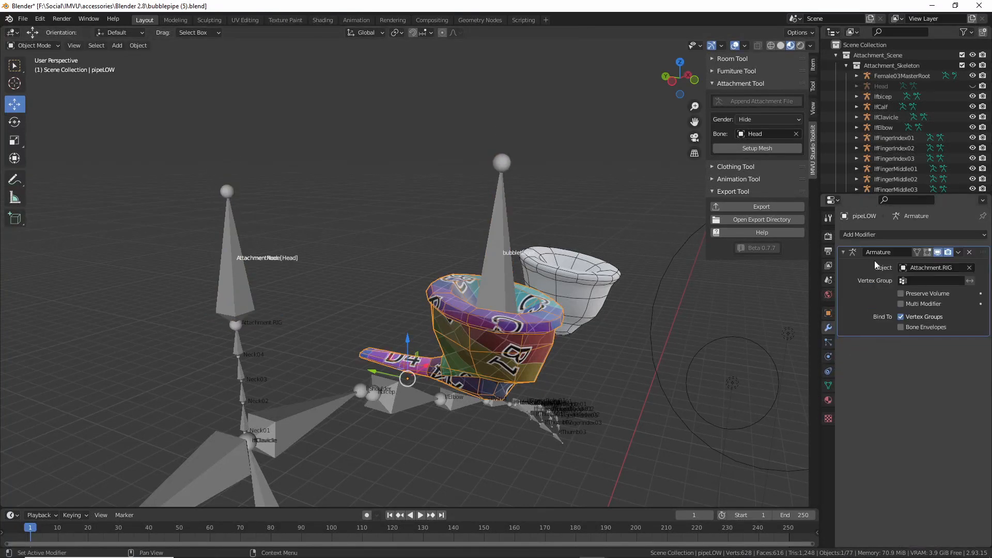
{"action": "key", "text": "ctrl+2"}
{"action": "left_click_drag", "start_coordinate": [878, 261], "coordinate": [893, 274]}
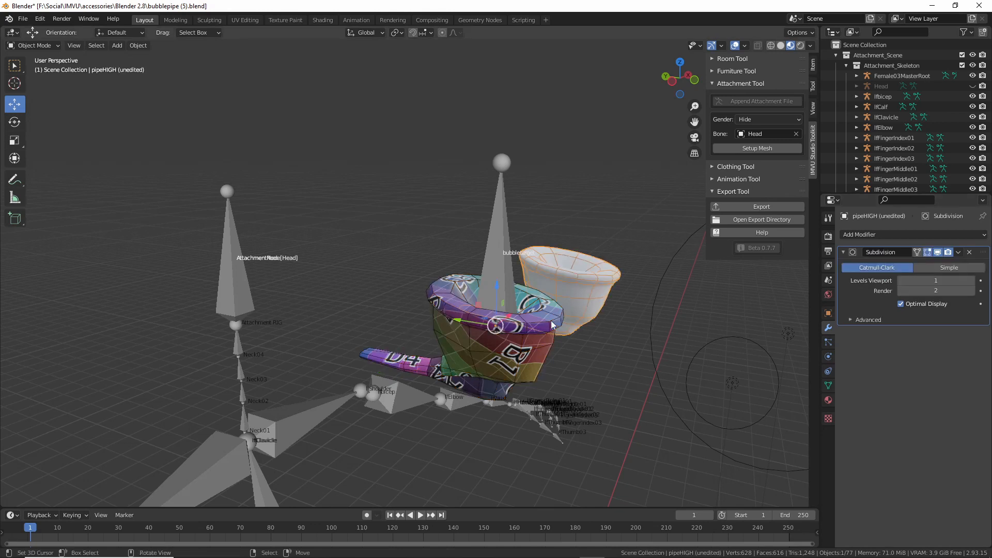
{"action": "key", "text": "Escape"}
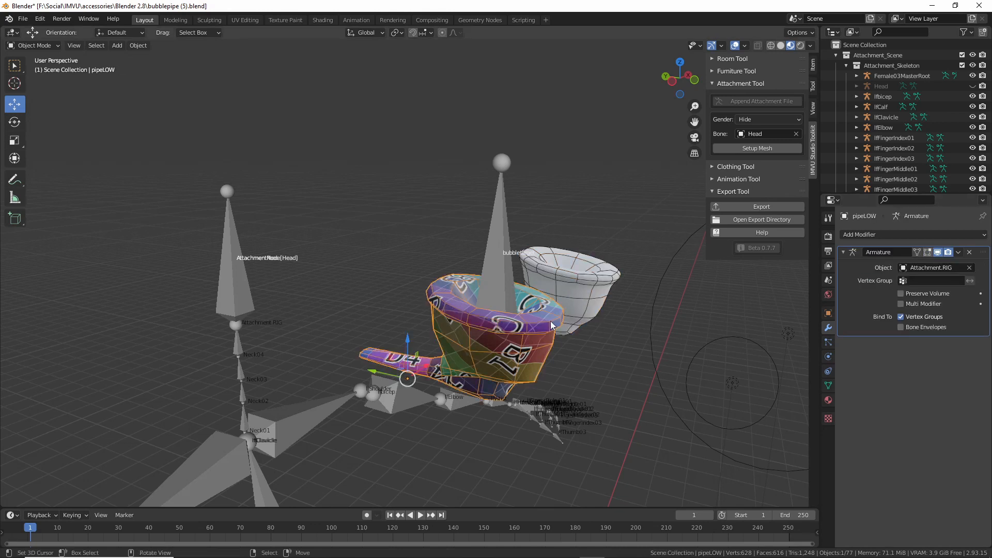
- Examine which bone name the pipeLOW mesh uses in its vertex groups
{"action": "left_click", "coordinate": [830, 384]}
{"action": "key", "text": "ctrl+2"}
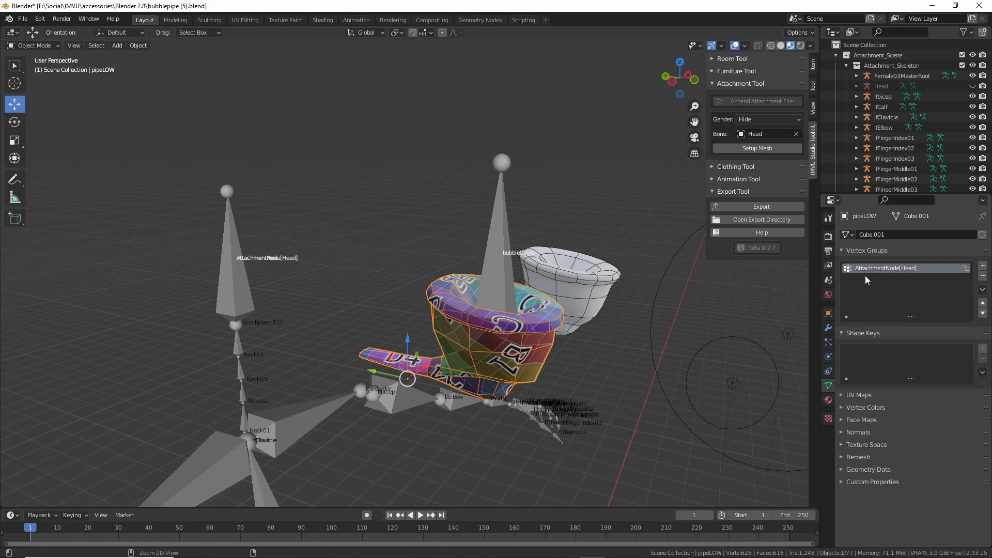
{"action": "left_click_drag", "start_coordinate": [857, 277], "coordinate": [910, 277]}
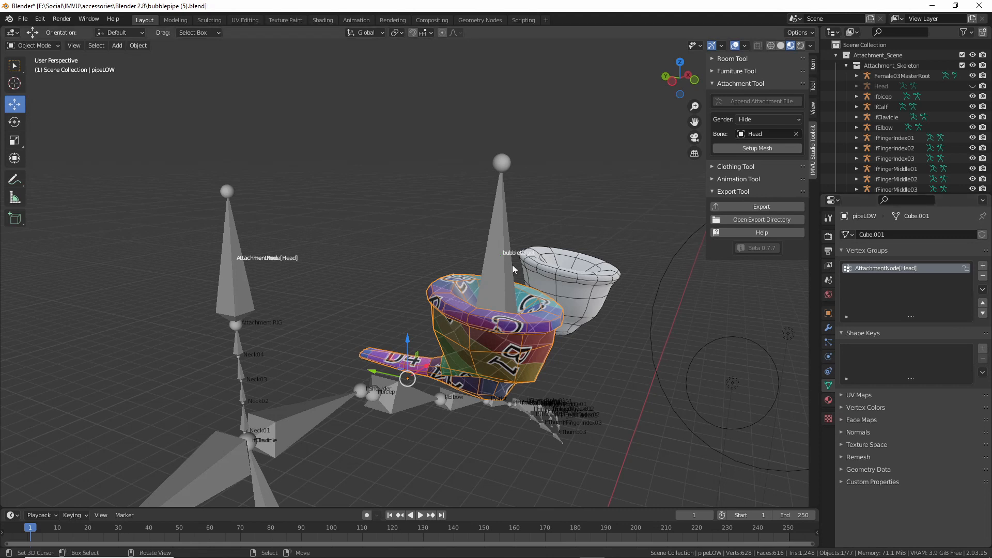
- Test-move the Attachment.RIG armature to check whether the textured pipe follows it, without keeping the move
{"action": "middle_click_drag", "start_coordinate": [504, 318], "coordinate": [403, 304]}
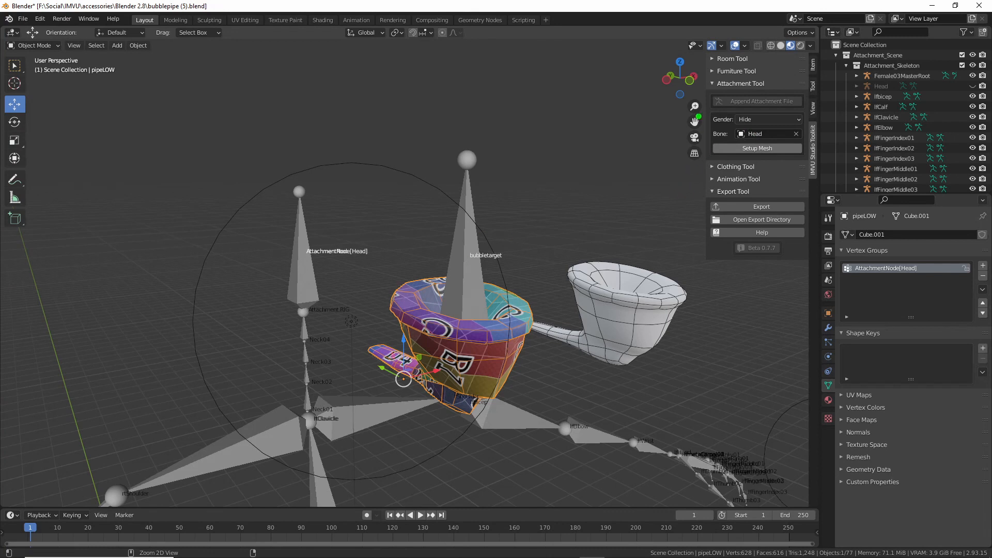
{"action": "mouse_move", "coordinate": [699, 117]}
{"action": "left_mouse_down"}
{"action": "mouse_move", "coordinate": [685, 152]}
{"action": "mouse_move", "coordinate": [682, 135]}
{"action": "left_mouse_up"}
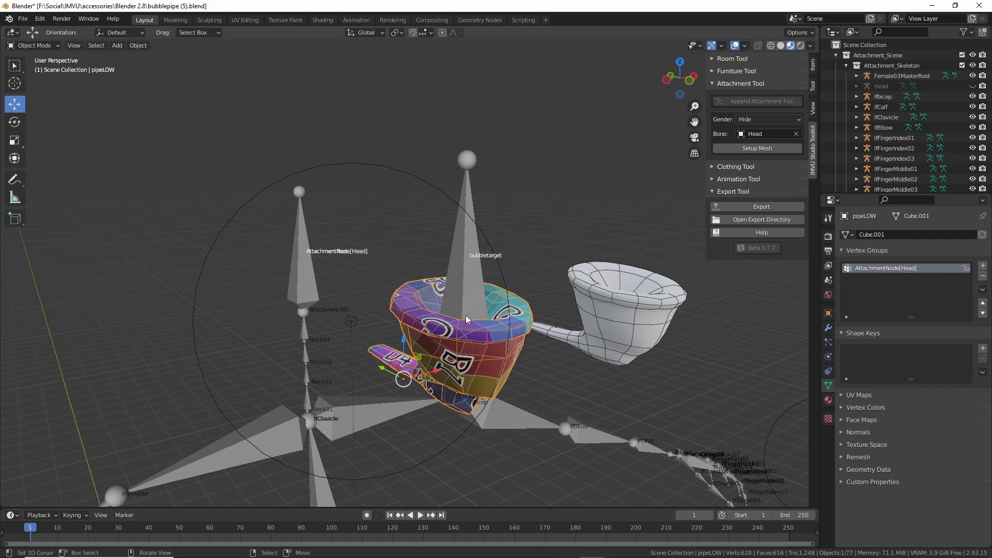
{"action": "mouse_move", "coordinate": [466, 315]}
{"action": "middle_mouse_down"}
{"action": "mouse_move", "coordinate": [543, 318]}
{"action": "mouse_move", "coordinate": [496, 314]}
{"action": "mouse_move", "coordinate": [518, 380]}
{"action": "mouse_move", "coordinate": [526, 346]}
{"action": "middle_mouse_up"}
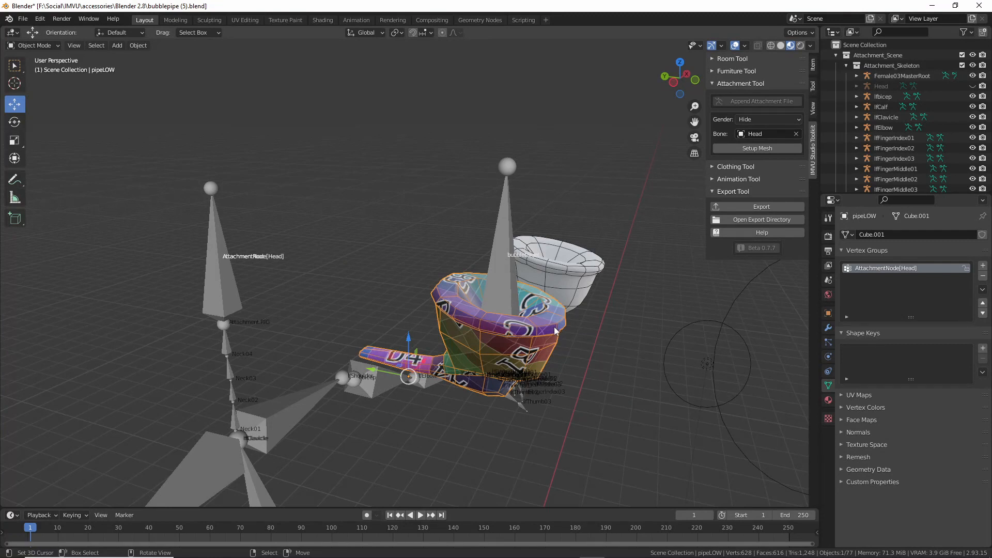
{"action": "left_click", "coordinate": [214, 269]}
{"action": "key", "text": "g"}
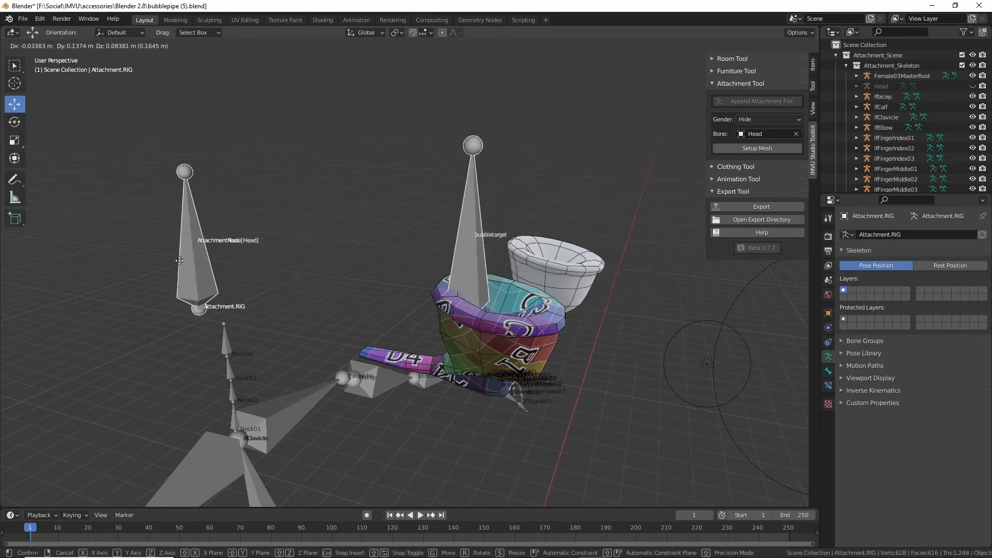
{"action": "right_click", "coordinate": [201, 259]}
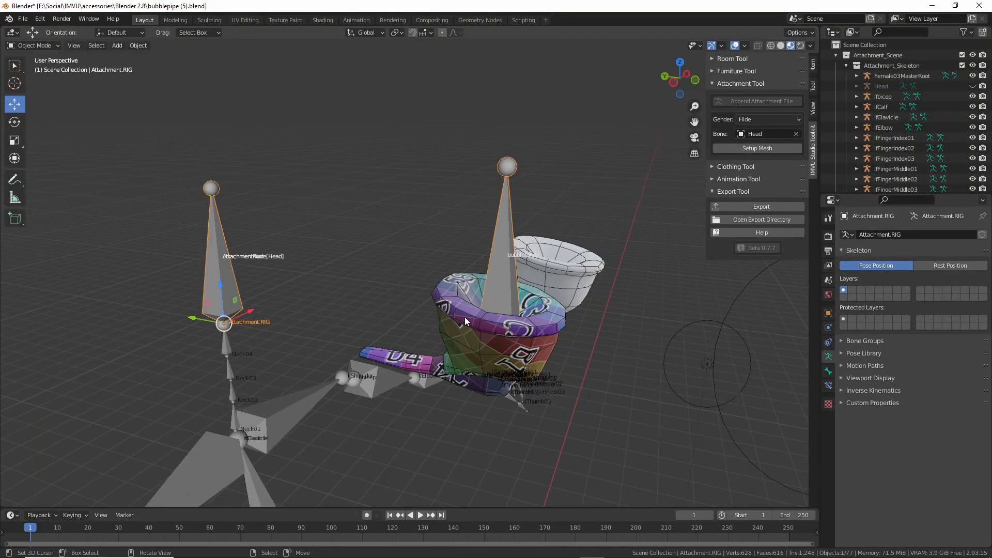
- Select the textured pipeLOW mesh together with Attachment.RIG and examine the available parenting options without applying any
{"action": "left_click", "coordinate": [547, 339], "text": "shift"}
{"action": "left_click", "coordinate": [556, 329]}
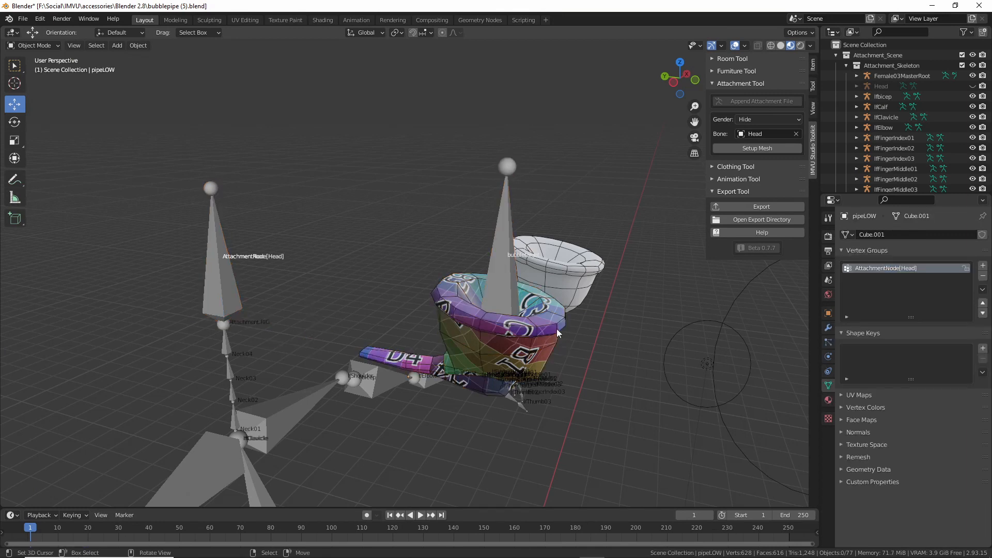
{"action": "left_click", "coordinate": [441, 296]}
{"action": "left_click", "coordinate": [504, 202], "text": "shift"}
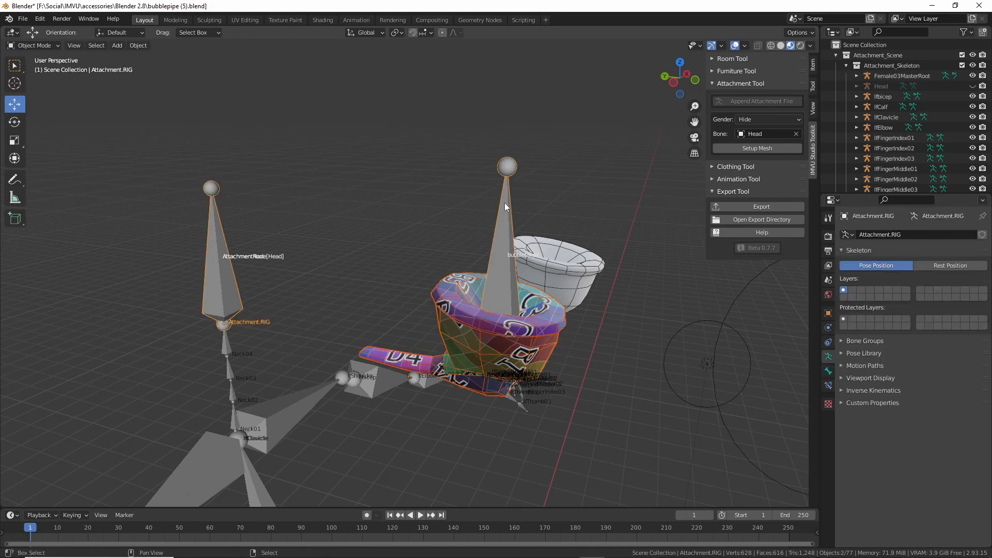
{"action": "left_click", "coordinate": [138, 46]}
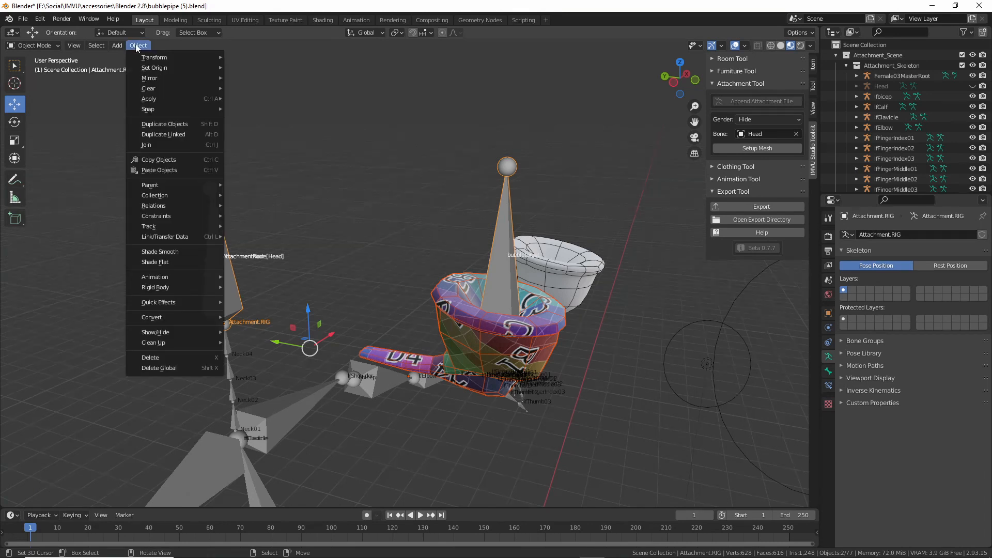
{"action": "mouse_move", "coordinate": [145, 185]}
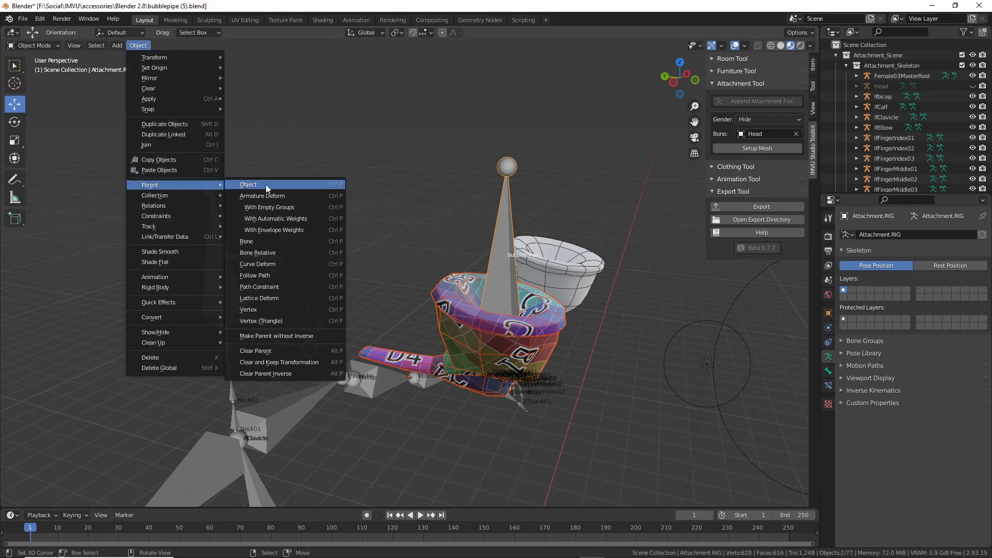
{"action": "left_click_drag", "start_coordinate": [246, 195], "coordinate": [266, 193]}
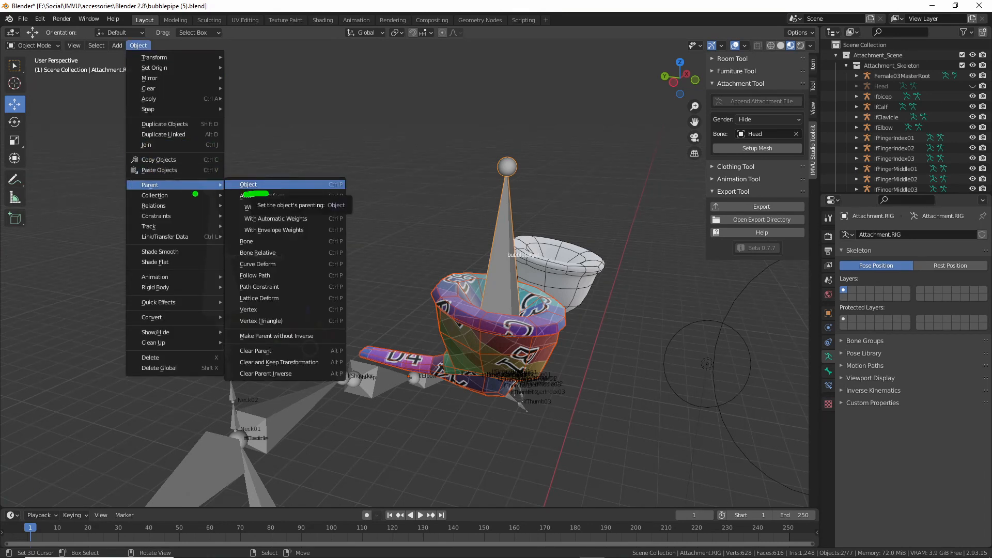
{"action": "left_click_drag", "start_coordinate": [141, 195], "coordinate": [162, 194]}
{"action": "left_click_drag", "start_coordinate": [126, 56], "coordinate": [159, 54]}
{"action": "mouse_move", "coordinate": [47, 474]}
{"action": "left_mouse_down"}
{"action": "mouse_move", "coordinate": [223, 505]}
{"action": "mouse_move", "coordinate": [72, 504]}
{"action": "mouse_move", "coordinate": [48, 474]}
{"action": "mouse_move", "coordinate": [145, 484]}
{"action": "left_mouse_up"}
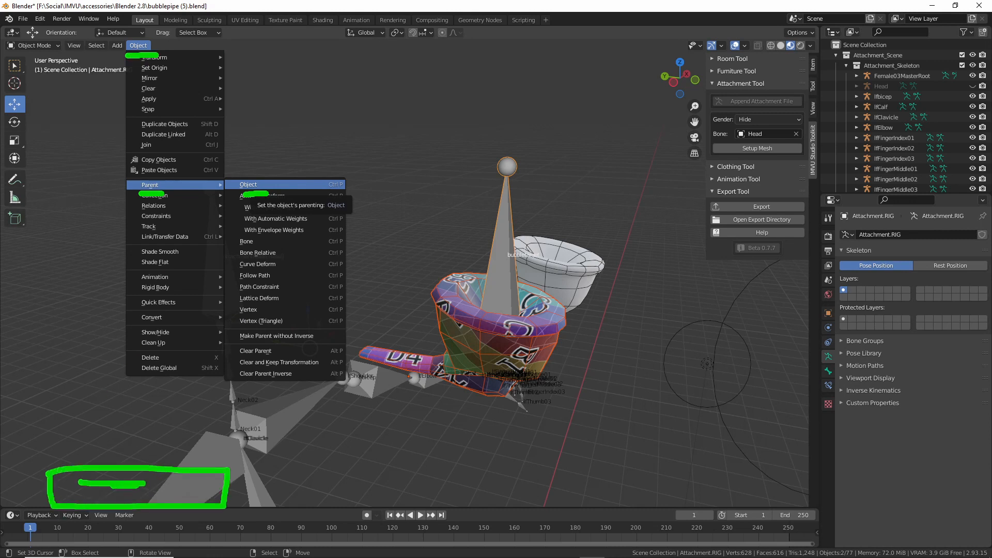
{"action": "key", "text": "Escape"}
{"action": "right_click", "coordinate": [220, 250]}
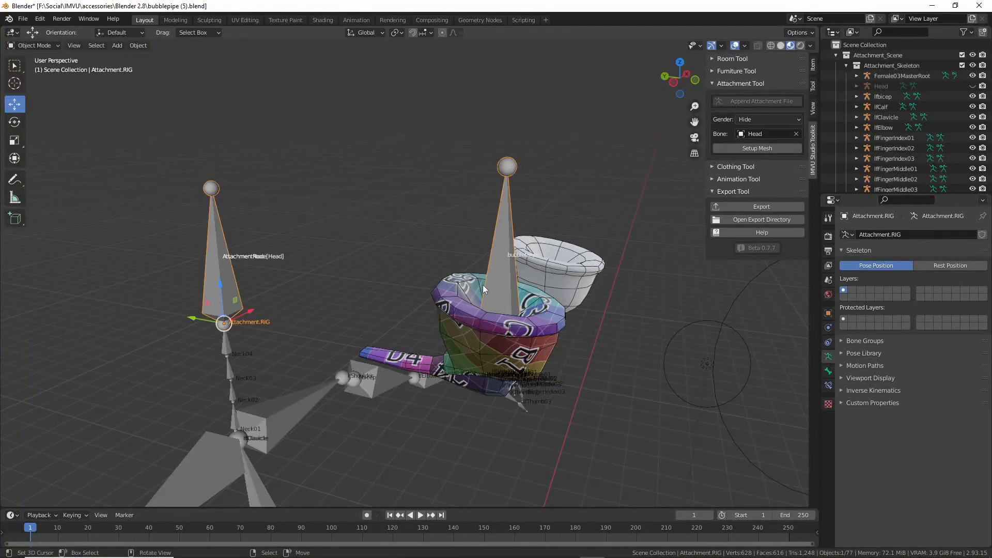
- Select only the textured pipeLOW mesh and inspect it against the bubbletarget and AttachmentNode[Head] bones from several angles
{"action": "left_click", "coordinate": [453, 310]}
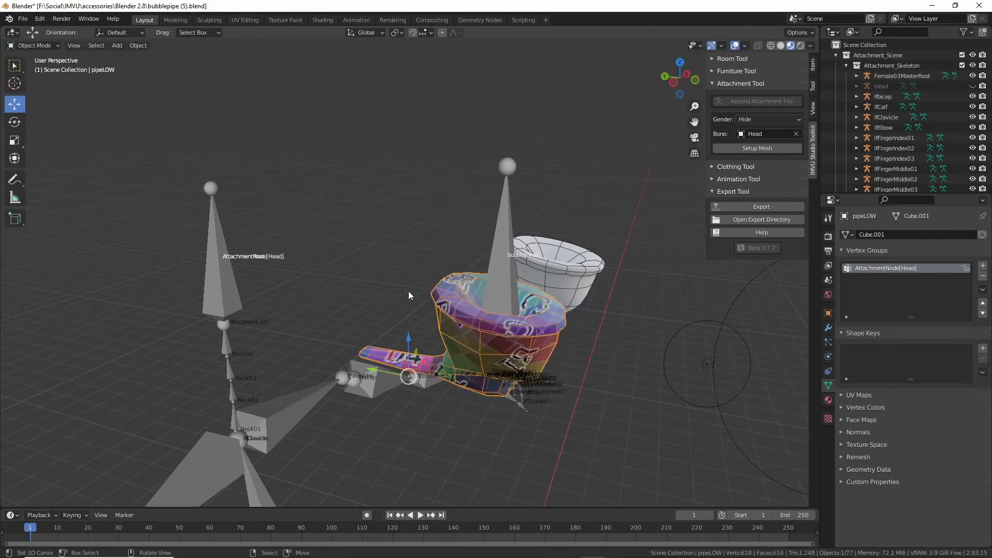
{"action": "middle_click_drag", "start_coordinate": [409, 296], "coordinate": [433, 323]}
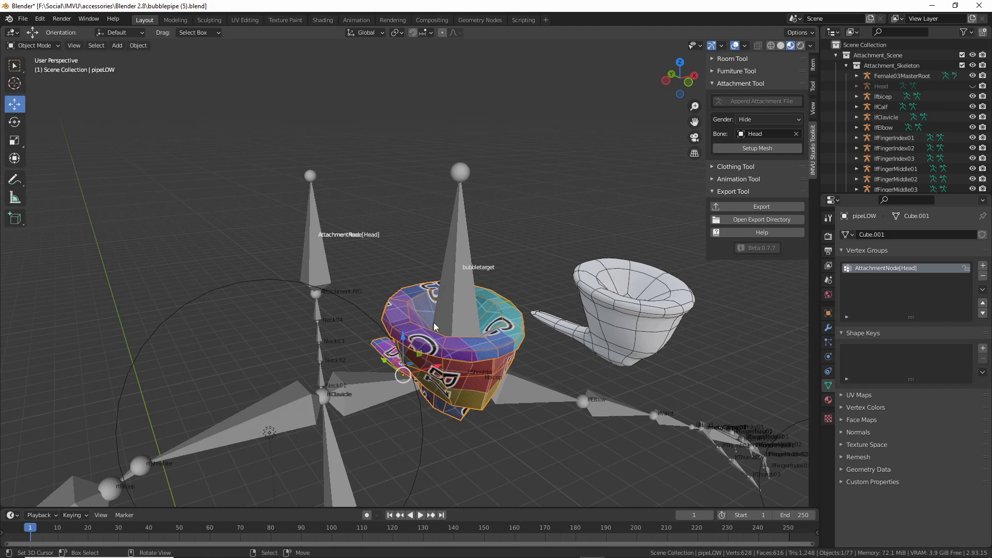
{"action": "middle_click_drag", "start_coordinate": [396, 325], "coordinate": [432, 320]}
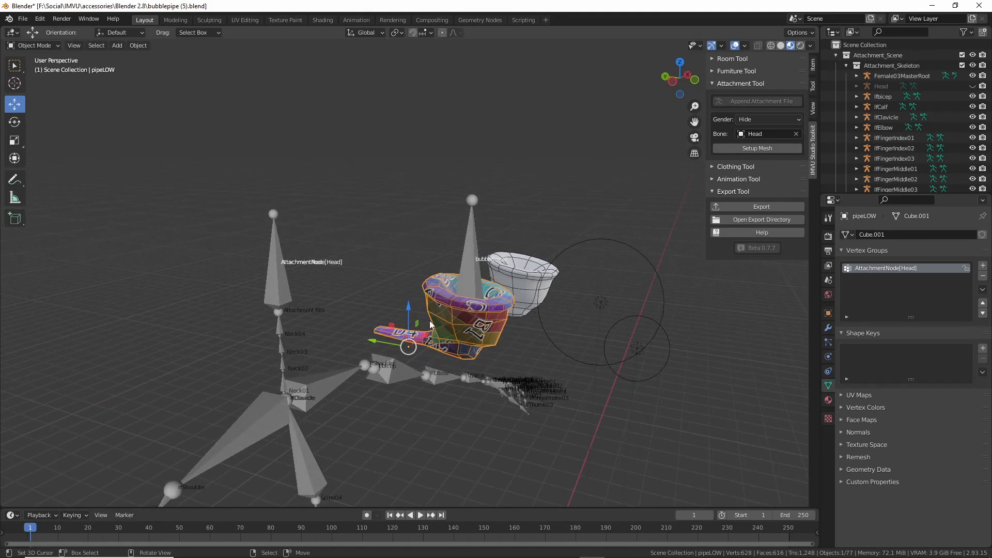
{"action": "middle_click_drag", "start_coordinate": [427, 324], "coordinate": [386, 318]}
{"action": "scroll", "coordinate": [386, 319], "scroll_direction": "up", "scroll_amount": 2}
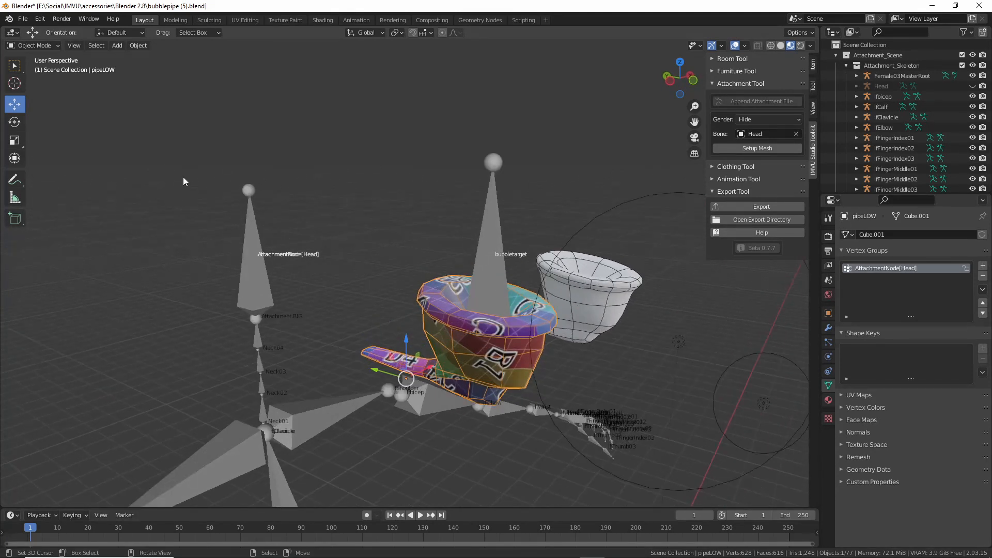
{"action": "left_click", "coordinate": [24, 17]}
{"action": "left_click", "coordinate": [33, 101]}
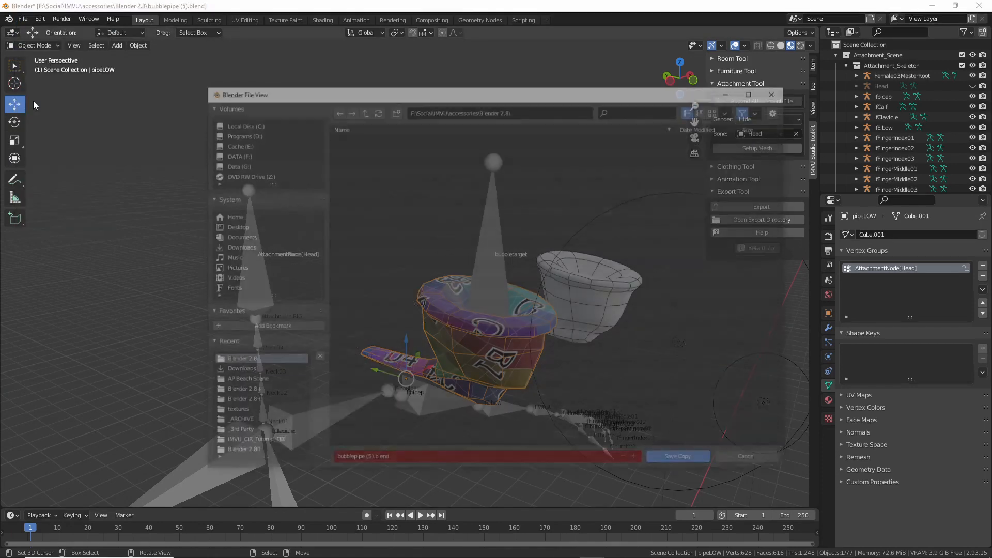
{"action": "left_click", "coordinate": [752, 460]}
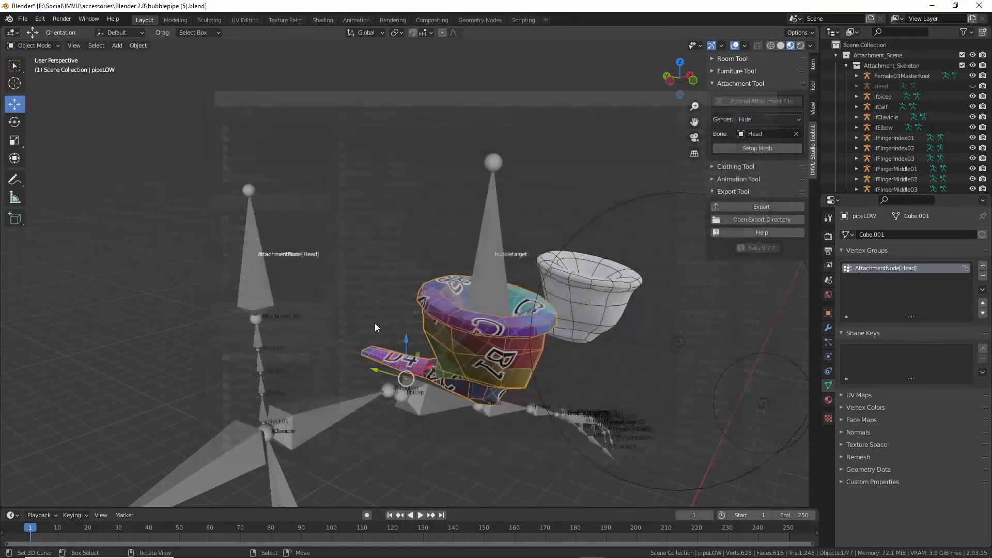
- Save the scene as a new version named bubblepipe (6).blend
{"action": "left_click", "coordinate": [24, 19]}
{"action": "left_click", "coordinate": [42, 97]}
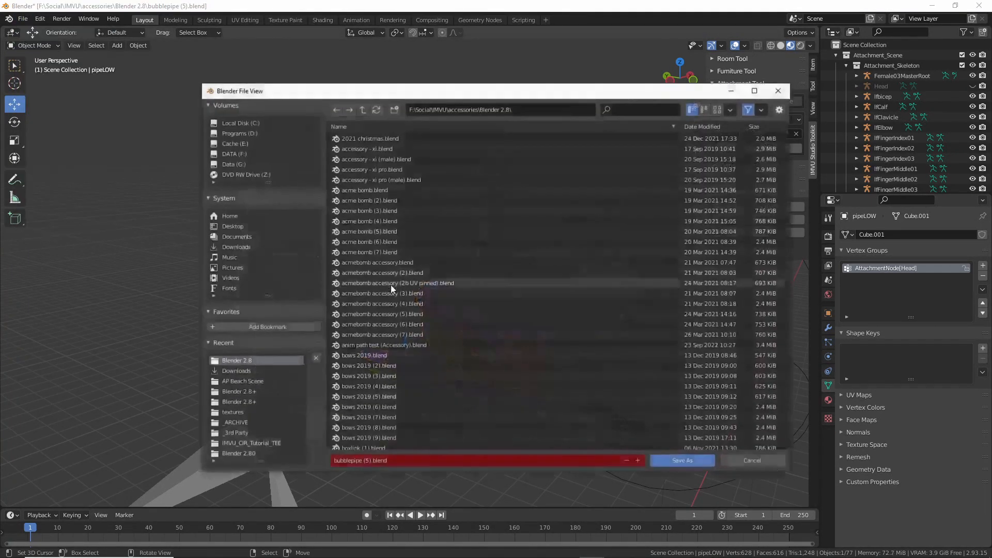
{"action": "left_click", "coordinate": [366, 460]}
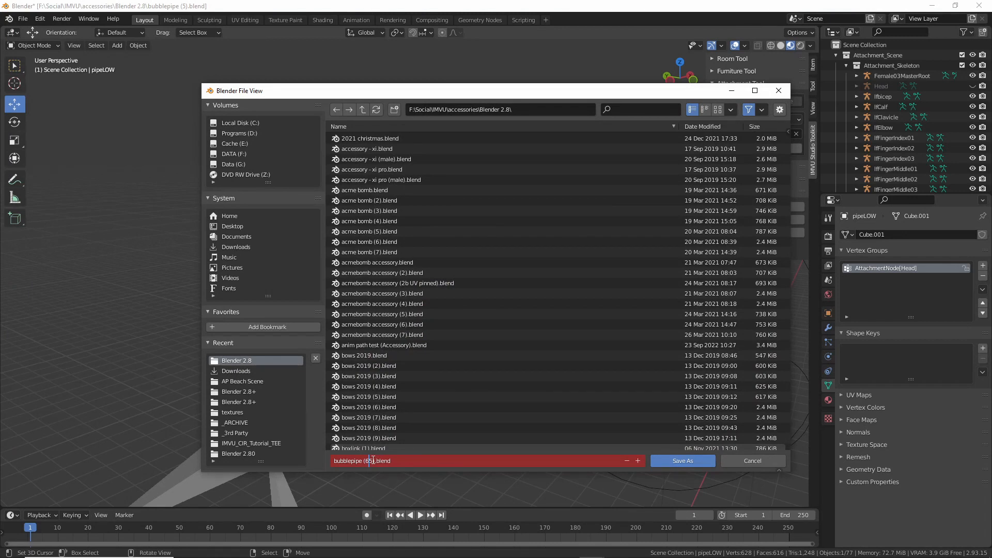
{"action": "type", "text": "6"}
{"action": "key", "text": "Delete"}
{"action": "key", "text": "Return"}
{"action": "left_click", "coordinate": [677, 461]}
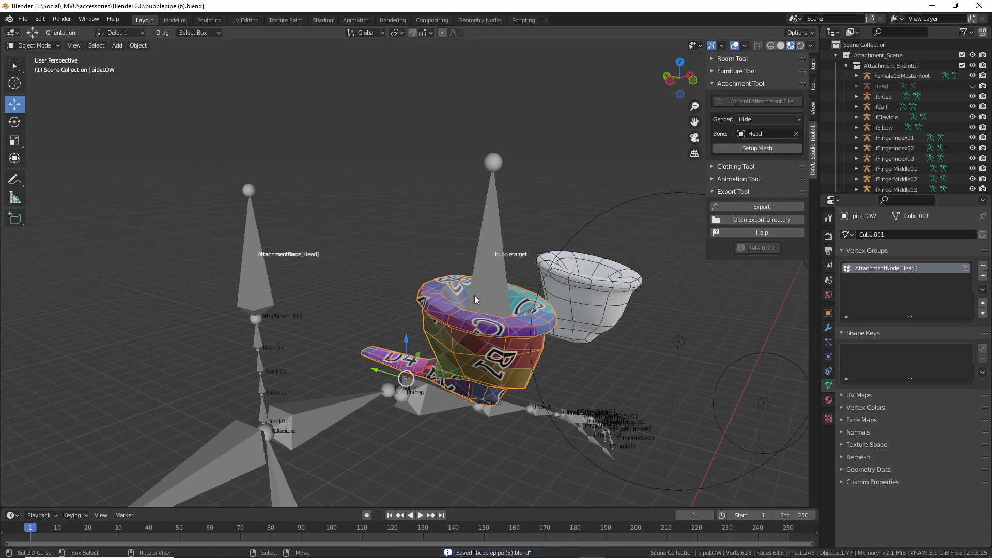
- Switch to the Shading workspace and replace the image in pipeLOW's Base Color texture node with pipe_diffuse.jpg
{"action": "left_click", "coordinate": [322, 21]}
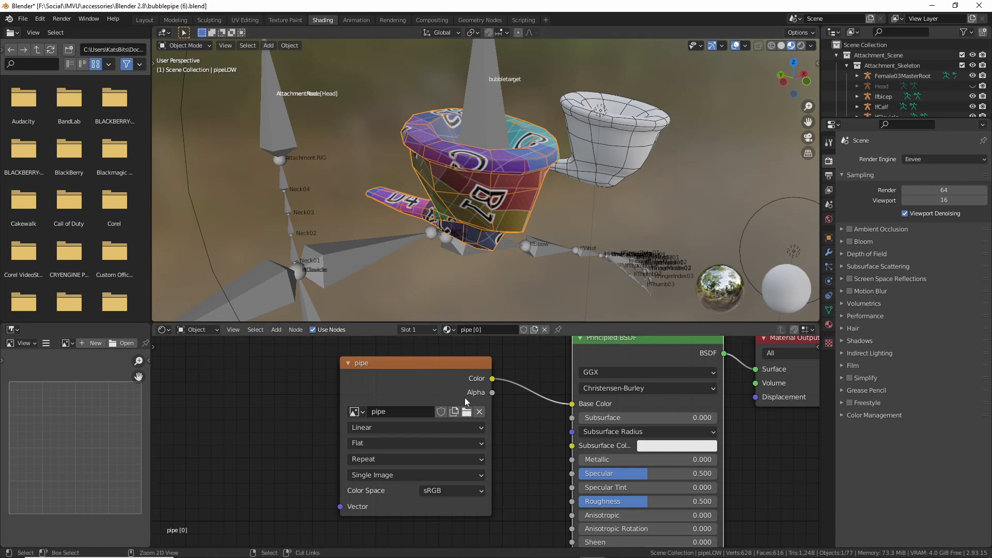
{"action": "left_click_drag", "start_coordinate": [470, 402], "coordinate": [429, 398]}
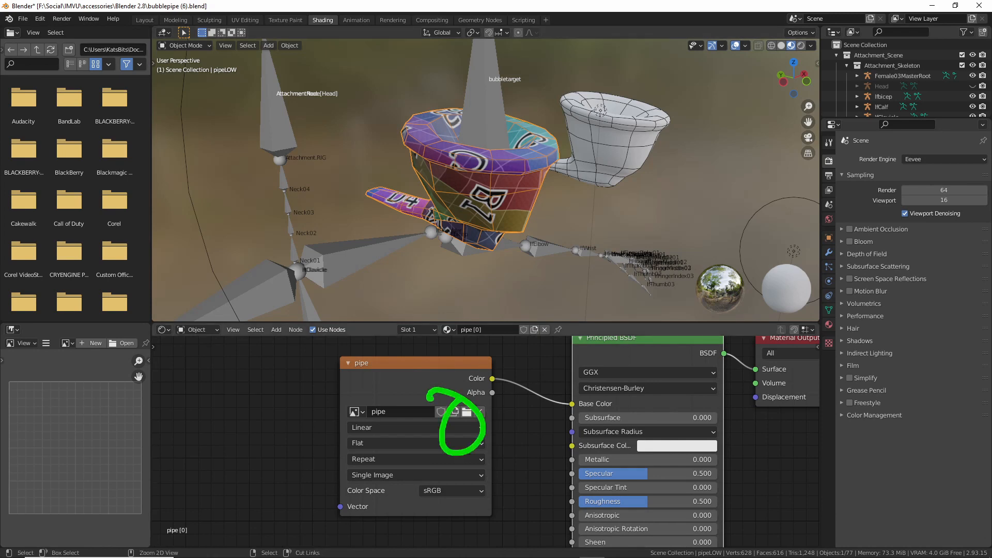
{"action": "left_click", "coordinate": [467, 412]}
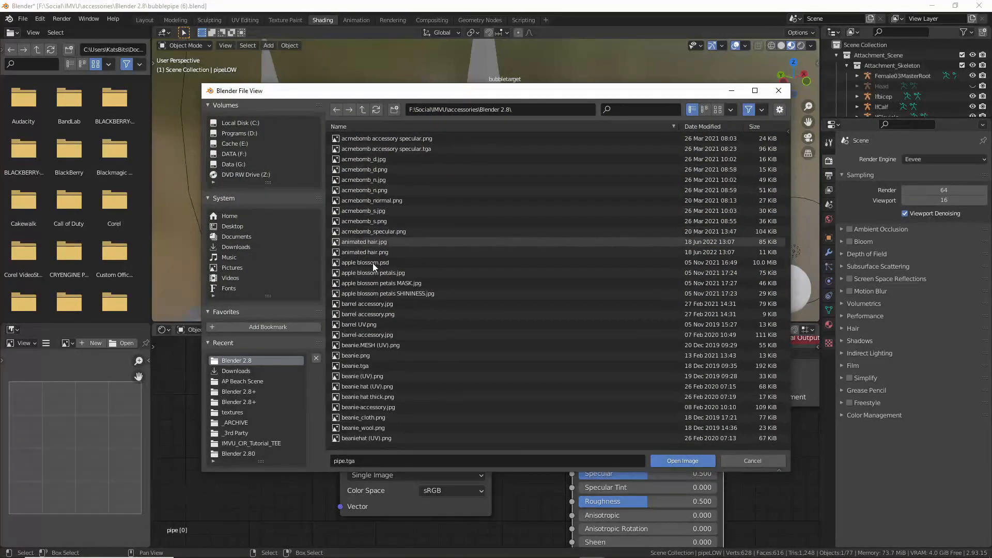
{"action": "scroll", "coordinate": [372, 262], "scroll_direction": "down", "scroll_amount": 15}
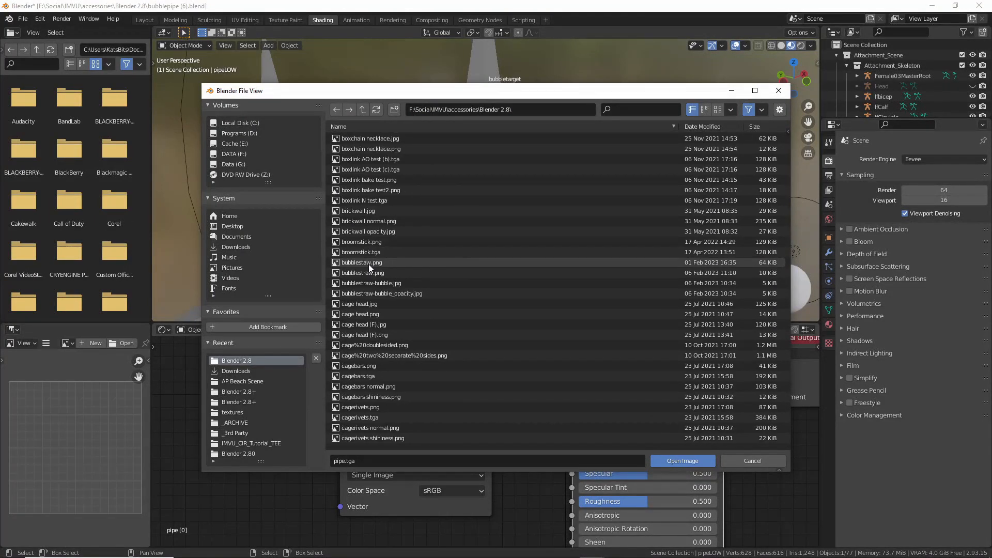
{"action": "scroll", "coordinate": [368, 268], "scroll_direction": "down", "scroll_amount": 15}
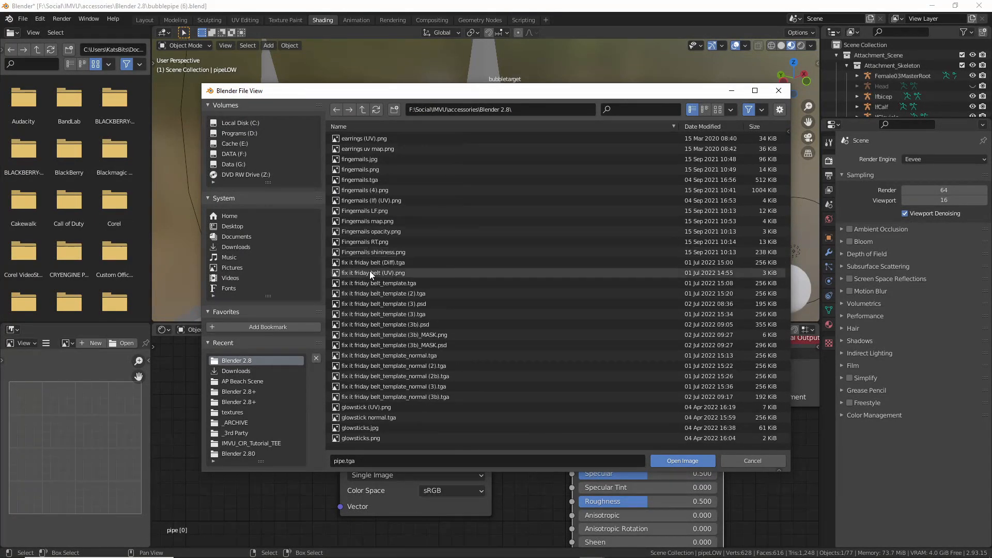
{"action": "scroll", "coordinate": [381, 283], "scroll_direction": "down", "scroll_amount": 15}
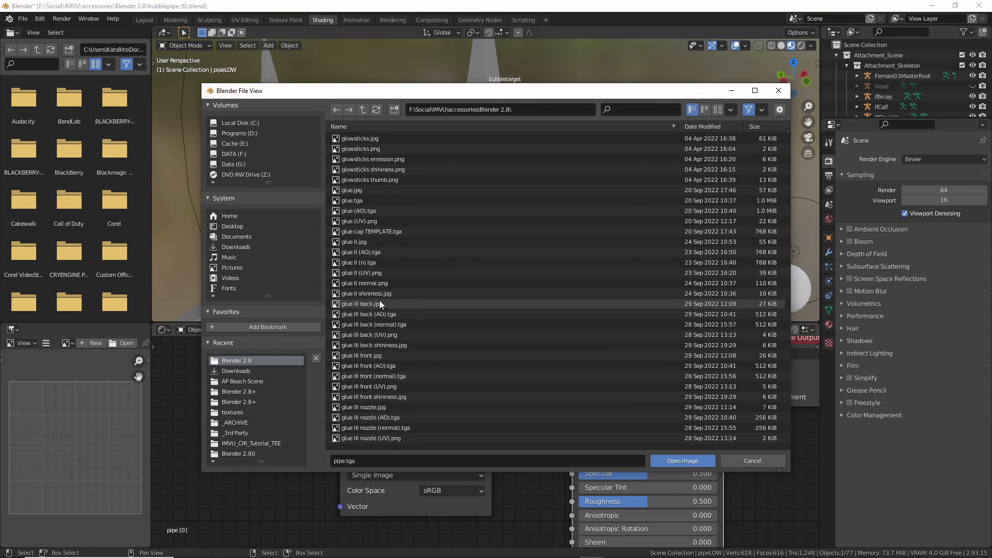
{"action": "scroll", "coordinate": [379, 301], "scroll_direction": "down", "scroll_amount": 8}
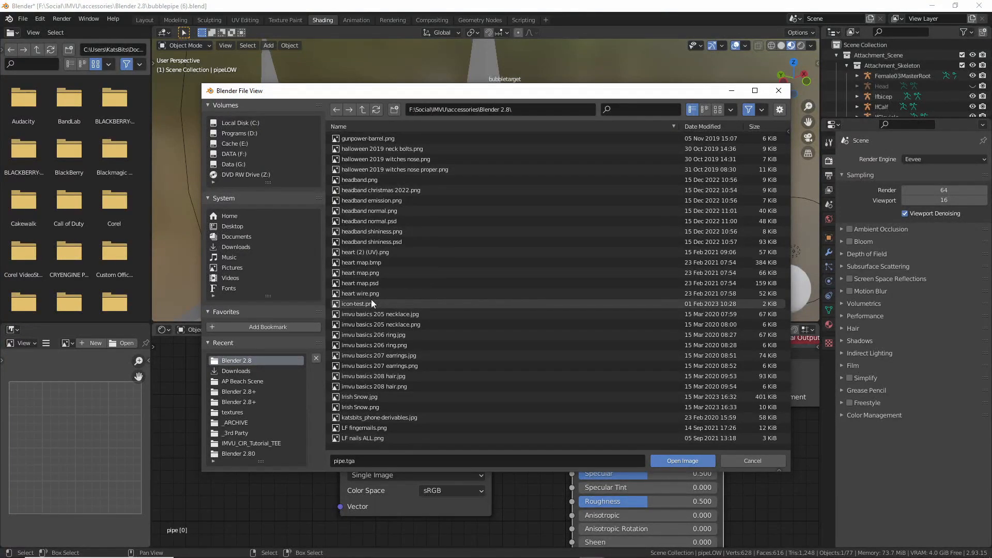
{"action": "scroll", "coordinate": [371, 302], "scroll_direction": "down", "scroll_amount": 15}
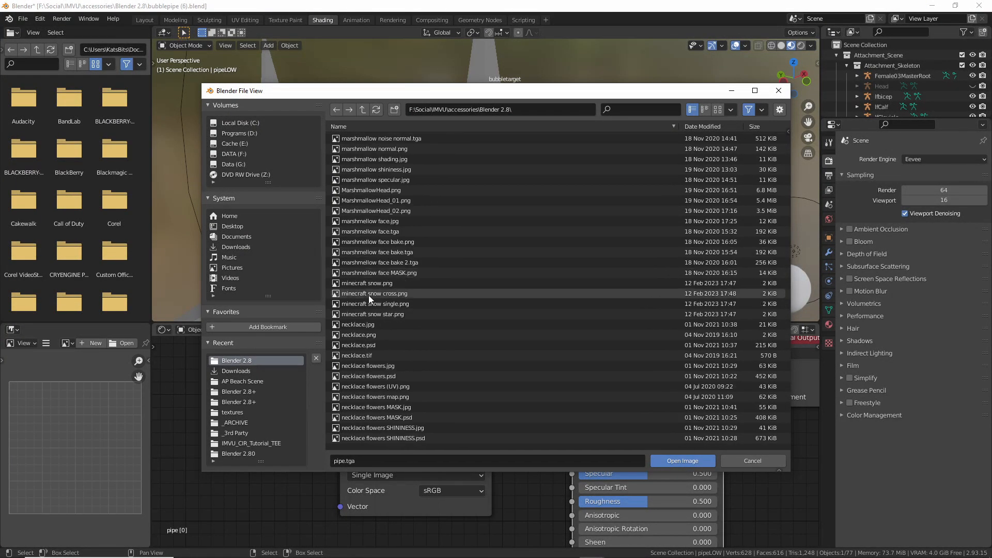
{"action": "scroll", "coordinate": [369, 298], "scroll_direction": "down", "scroll_amount": 8}
{"action": "scroll", "coordinate": [367, 293], "scroll_direction": "down", "scroll_amount": 10}
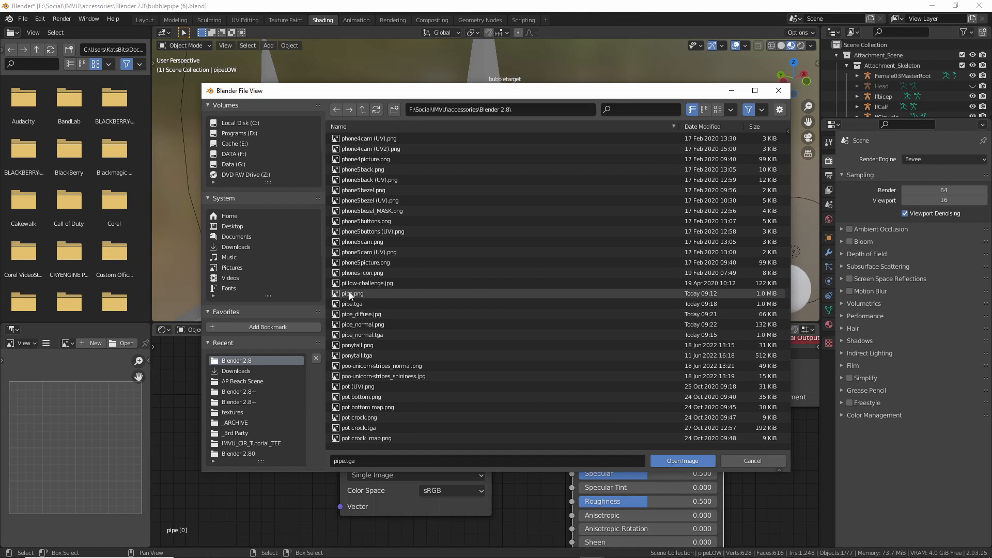
{"action": "left_click", "coordinate": [351, 314]}
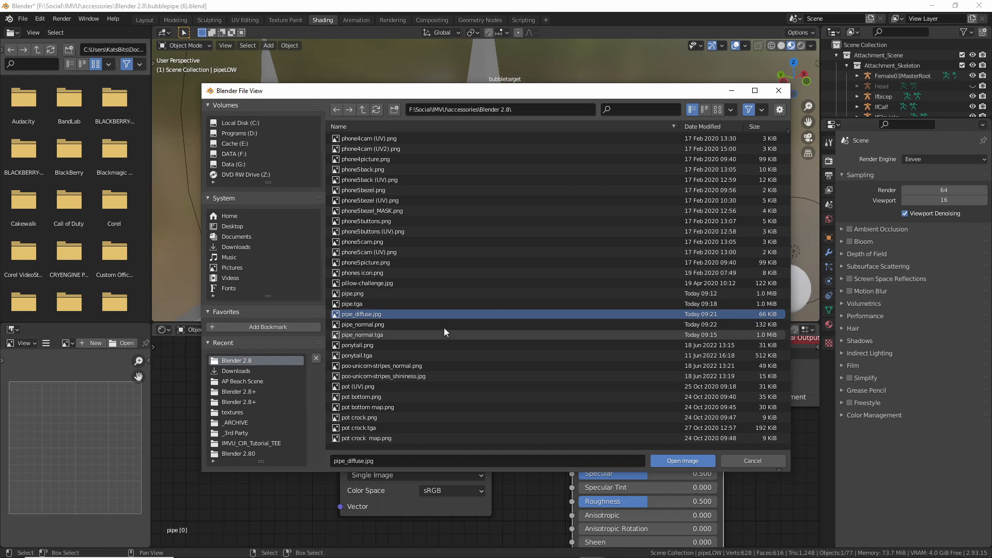
{"action": "left_click_drag", "start_coordinate": [761, 321], "coordinate": [764, 300]}
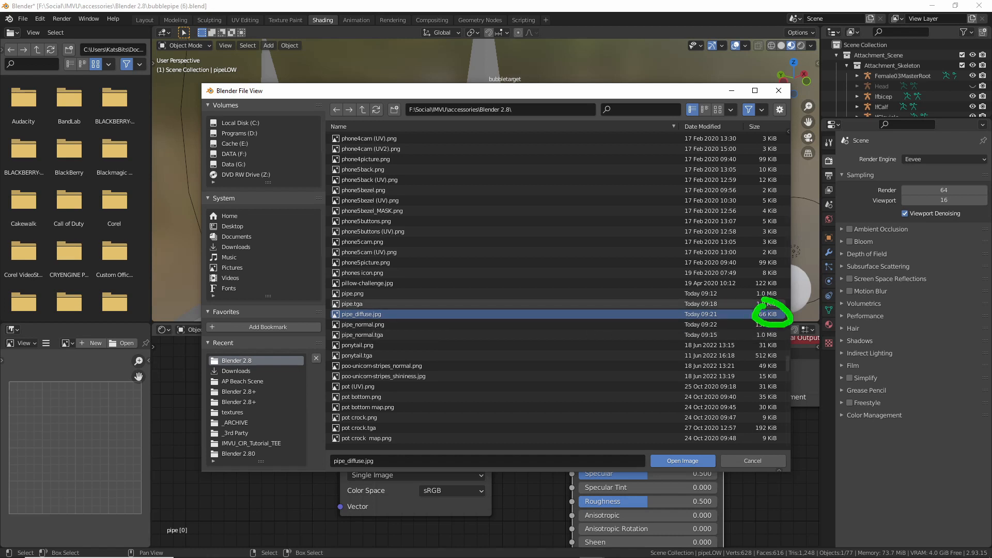
{"action": "key", "text": "Escape"}
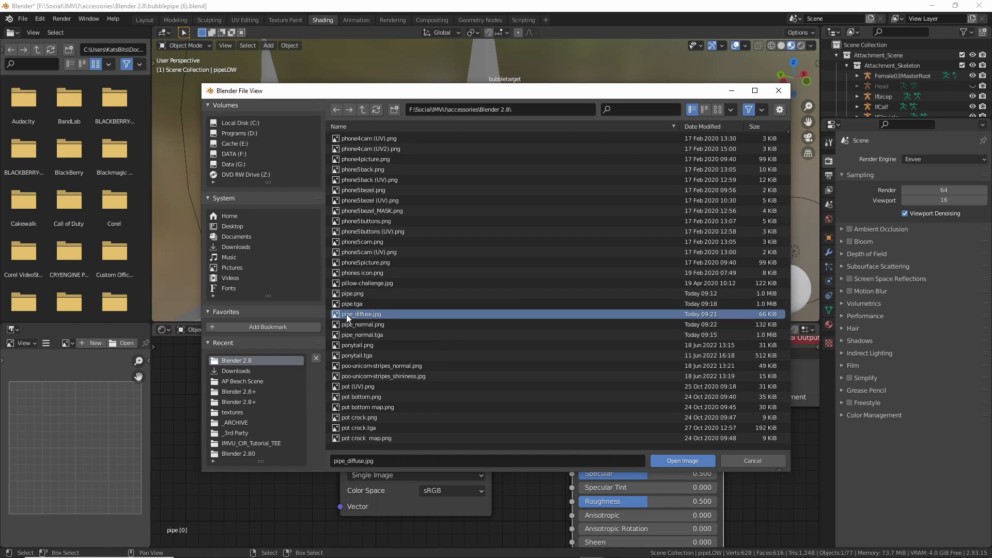
{"action": "left_click", "coordinate": [680, 461]}
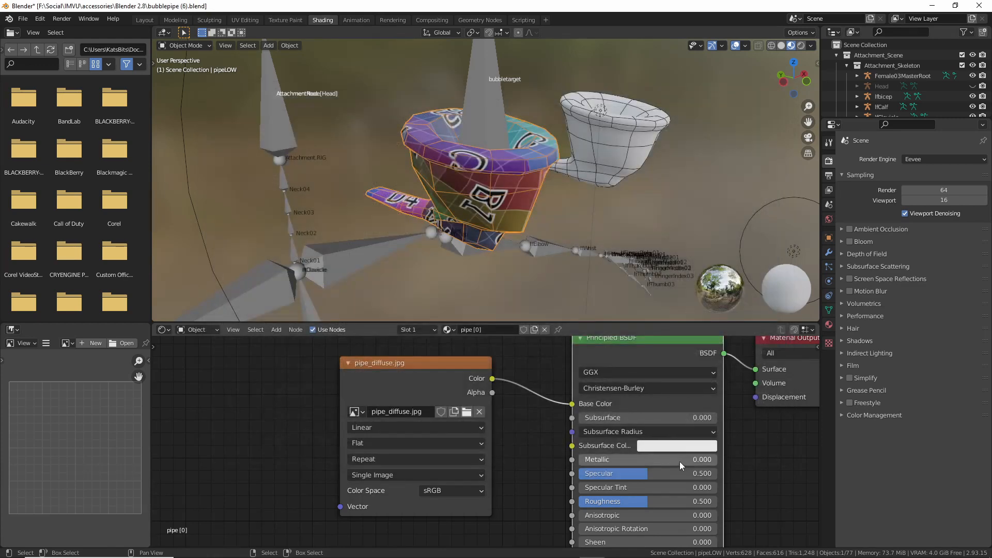
- Replace the image in the texture node feeding pipeLOW's Normal Map node with pipe_normal.png
{"action": "mouse_move", "coordinate": [512, 453]}
{"action": "middle_mouse_down"}
{"action": "mouse_move", "coordinate": [505, 418]}
{"action": "mouse_move", "coordinate": [502, 457]}
{"action": "middle_mouse_up"}
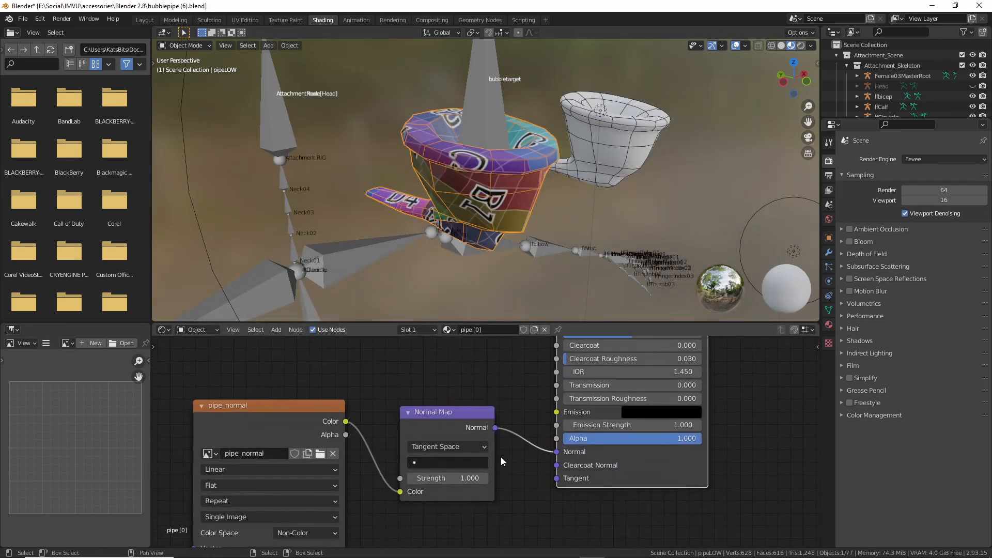
{"action": "middle_click_drag", "start_coordinate": [352, 452], "coordinate": [423, 420]}
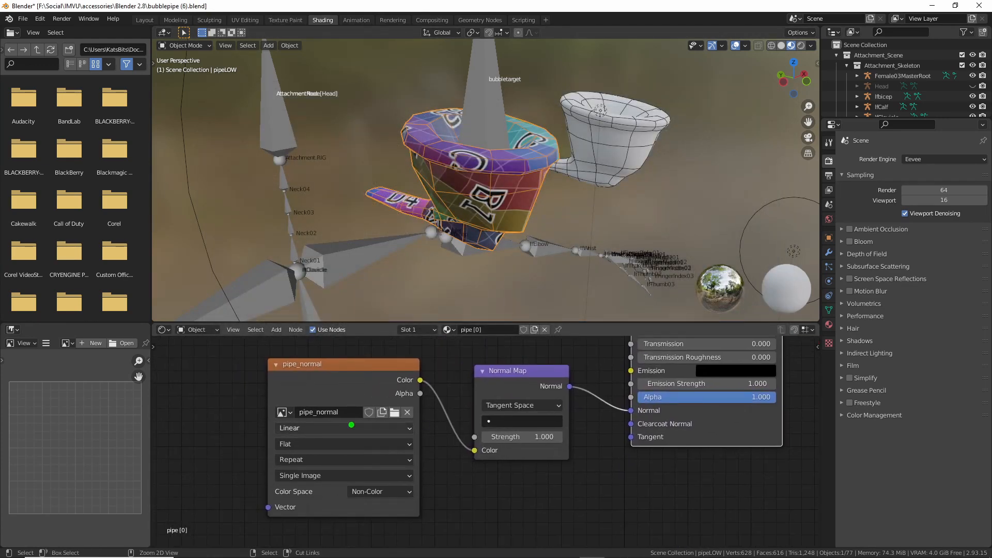
{"action": "left_click_drag", "start_coordinate": [392, 401], "coordinate": [389, 397]}
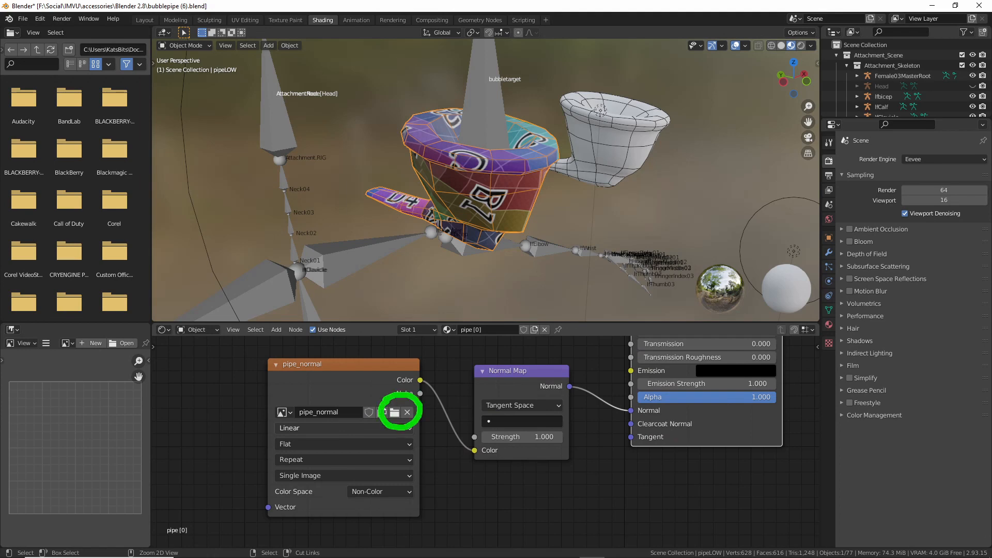
{"action": "left_click", "coordinate": [394, 412]}
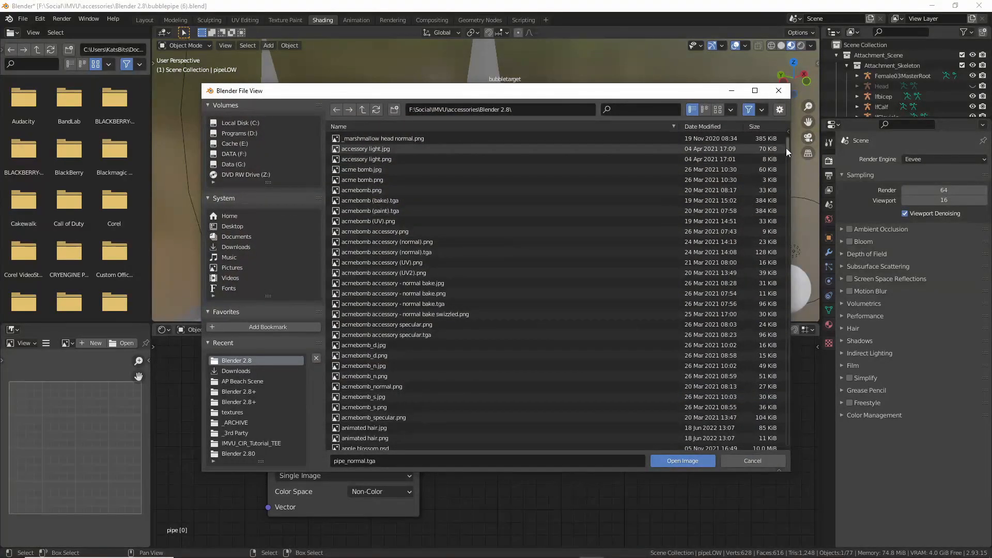
{"action": "left_click_drag", "start_coordinate": [786, 144], "coordinate": [764, 377]}
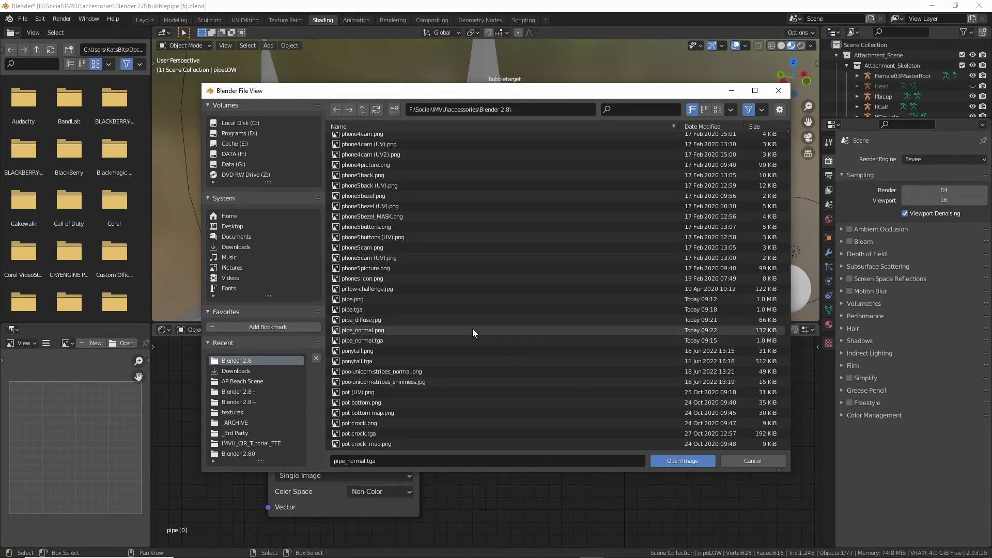
{"action": "left_click", "coordinate": [361, 330]}
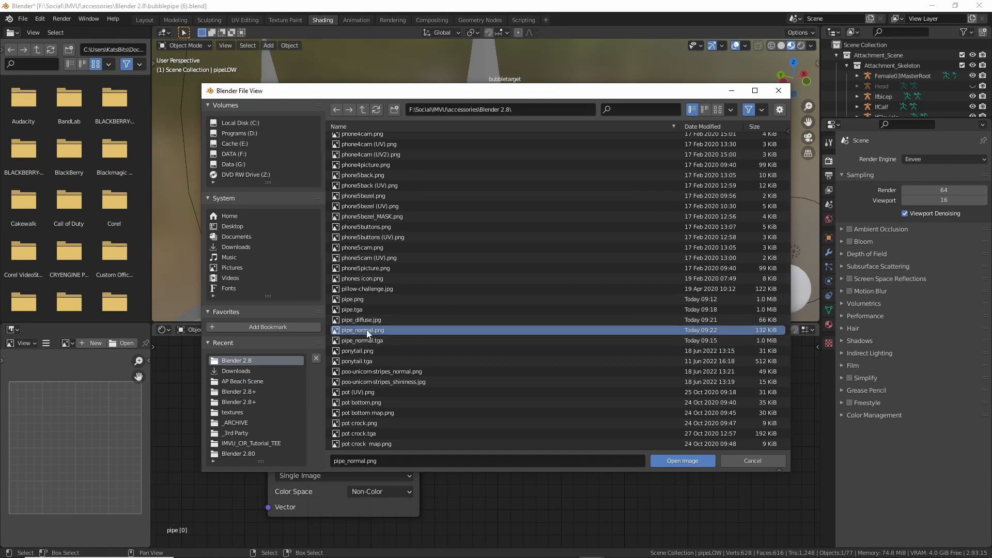
{"action": "left_click", "coordinate": [683, 460]}
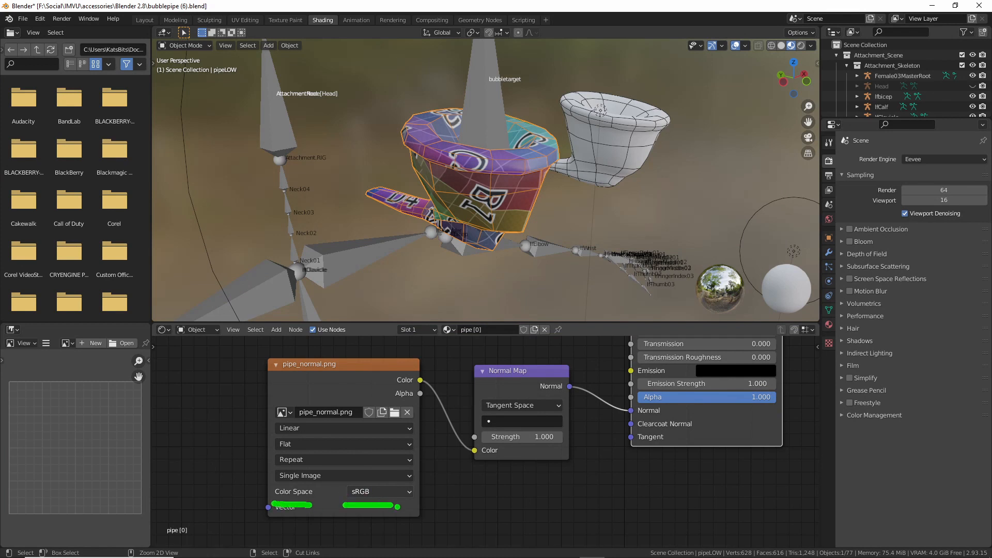
- Set the color space of the pipe_normal.png texture node to Non-Color and check the pipe's shading
{"action": "left_click", "coordinate": [366, 493]}
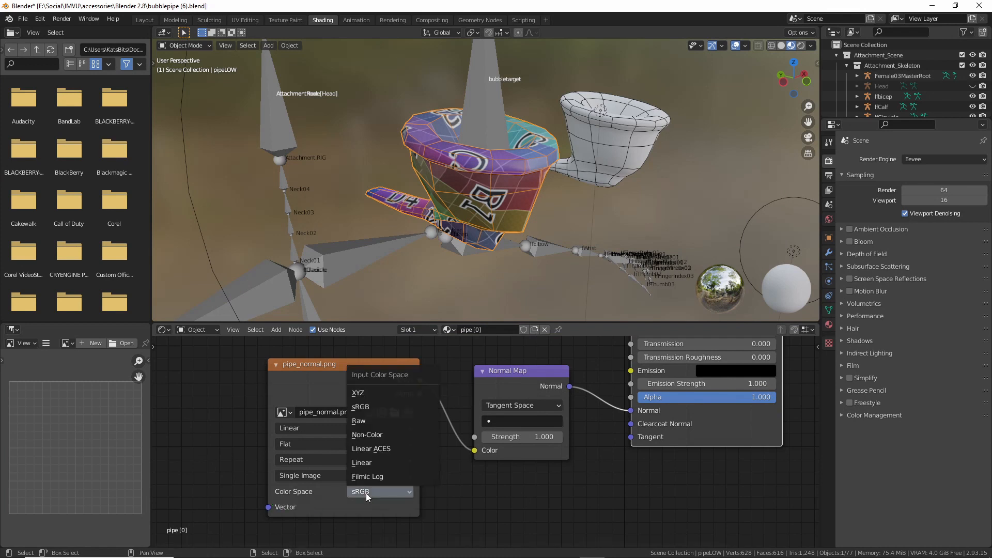
{"action": "left_click", "coordinate": [367, 437]}
{"action": "mouse_move", "coordinate": [403, 207]}
{"action": "middle_mouse_down"}
{"action": "mouse_move", "coordinate": [447, 188]}
{"action": "mouse_move", "coordinate": [290, 200]}
{"action": "mouse_move", "coordinate": [423, 200]}
{"action": "mouse_move", "coordinate": [402, 201]}
{"action": "middle_mouse_up"}
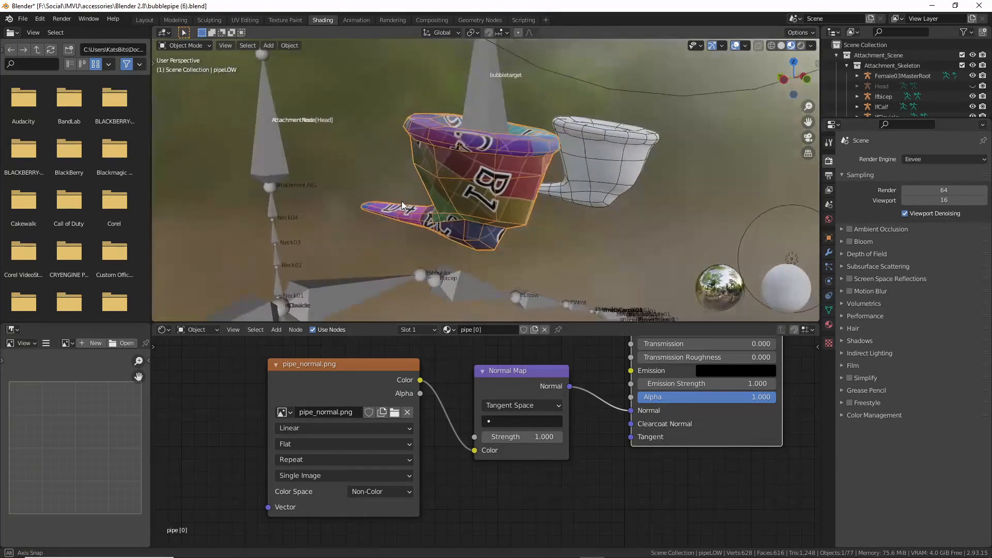
- Return to the Layout workspace and save the current bubblepipe scene file
{"action": "left_click", "coordinate": [145, 20]}
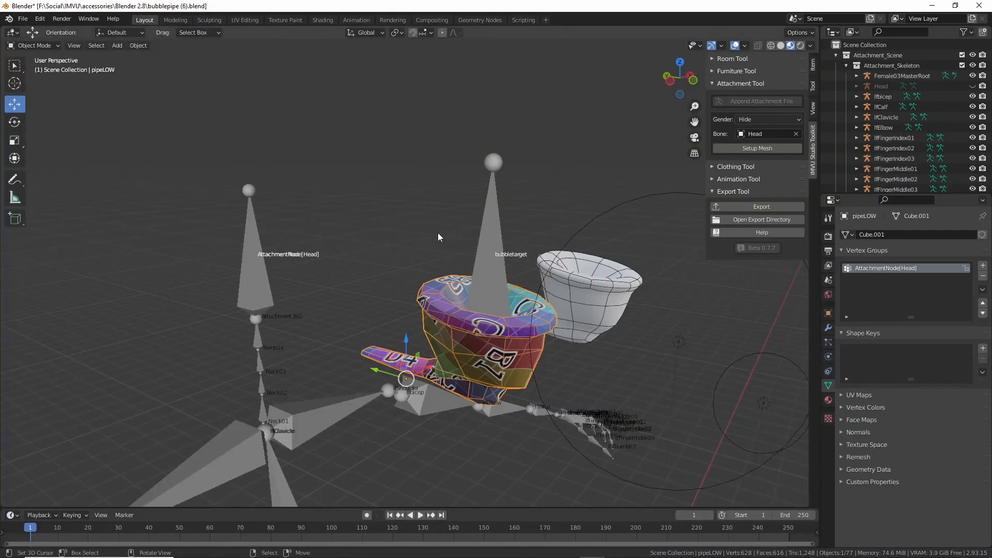
{"action": "left_click", "coordinate": [22, 18]}
{"action": "left_click", "coordinate": [40, 86]}
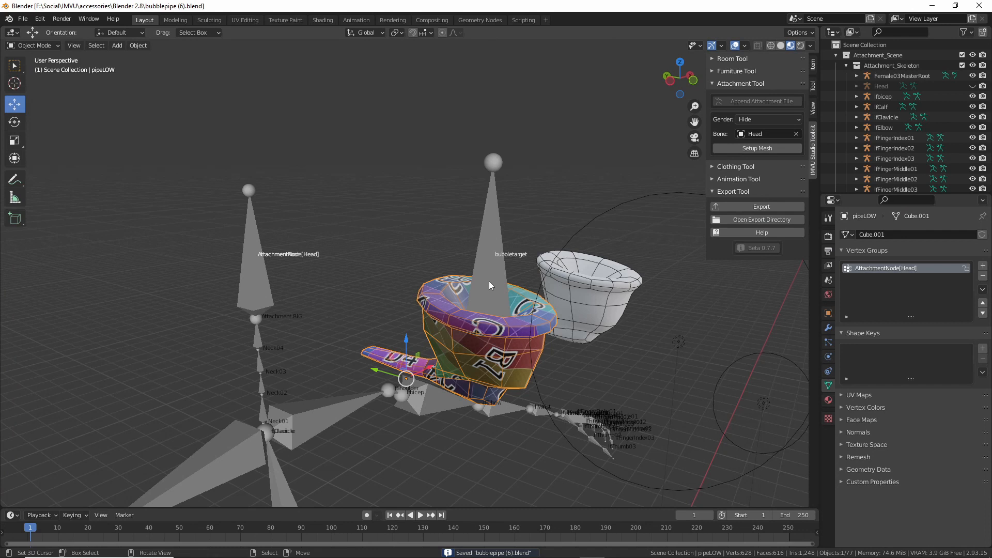
- Select pipeLOW together with Attachment.RIG and export them as FBX with the IMVU Studio Toolkit
{"action": "left_click", "coordinate": [488, 246]}
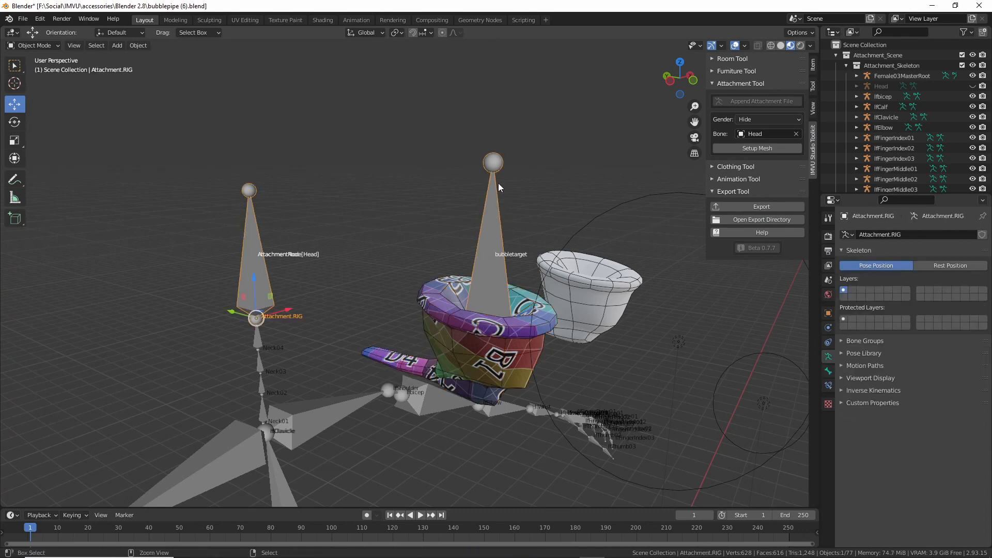
{"action": "mouse_move", "coordinate": [491, 172]}
{"action": "left_mouse_down"}
{"action": "mouse_move", "coordinate": [449, 354]}
{"action": "mouse_move", "coordinate": [495, 215]}
{"action": "left_mouse_up"}
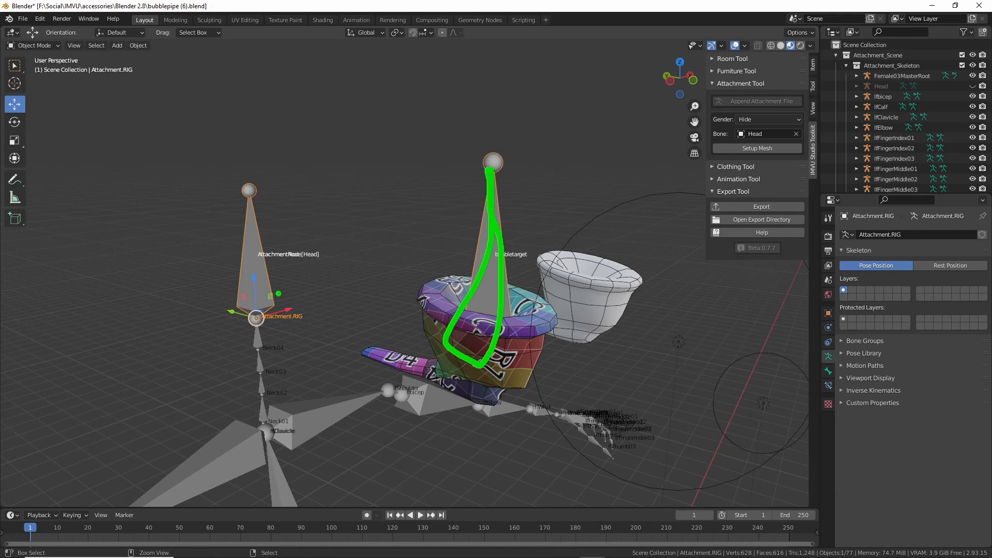
{"action": "left_click", "coordinate": [495, 354]}
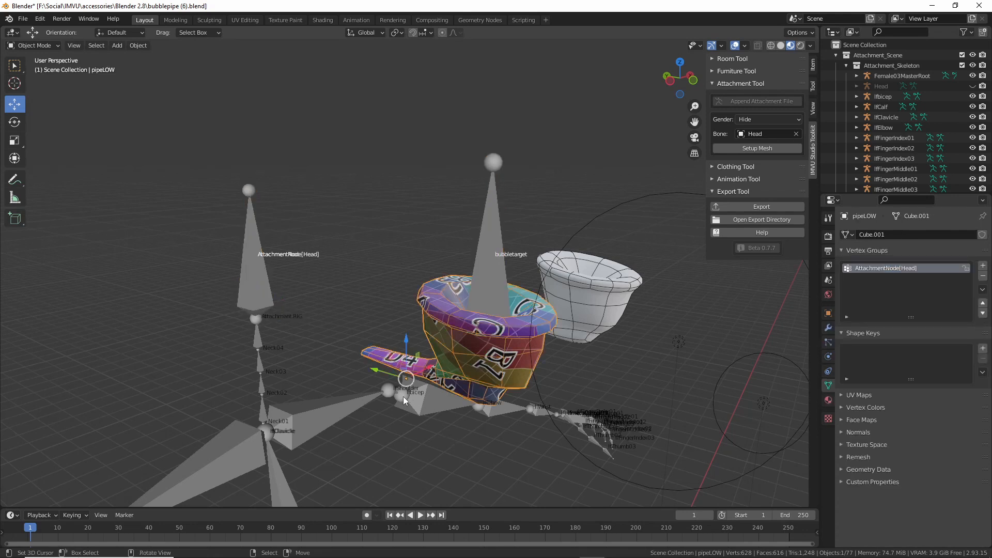
{"action": "left_click", "coordinate": [758, 207]}
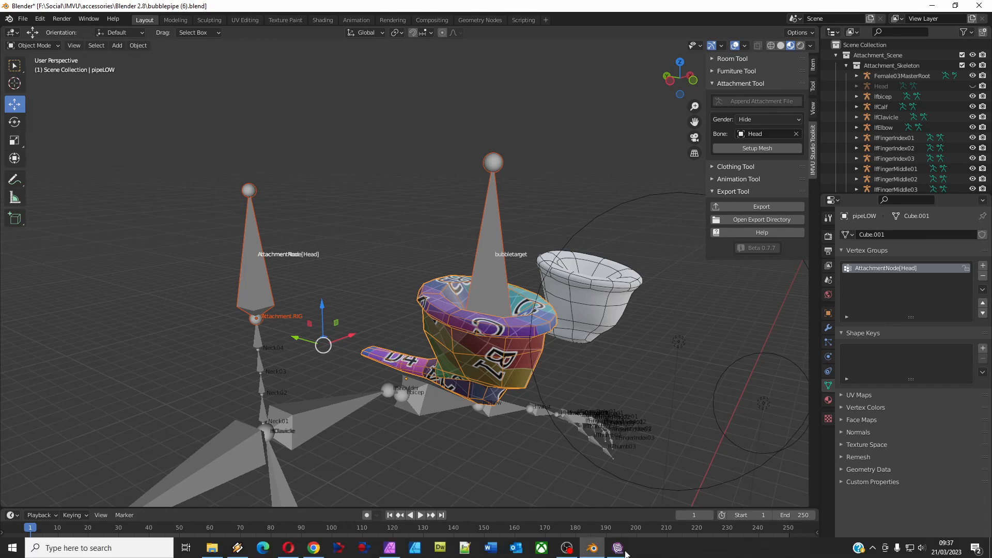
- Switch to IMVU Studio and derive a new product from the Empty Male Accessory base
{"action": "left_click", "coordinate": [617, 552]}
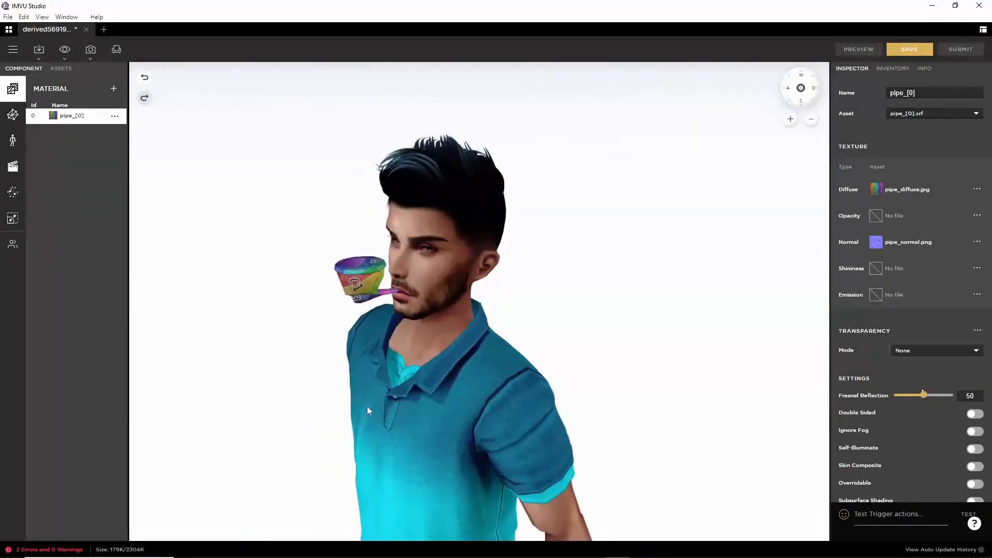
{"action": "left_click", "coordinate": [103, 30]}
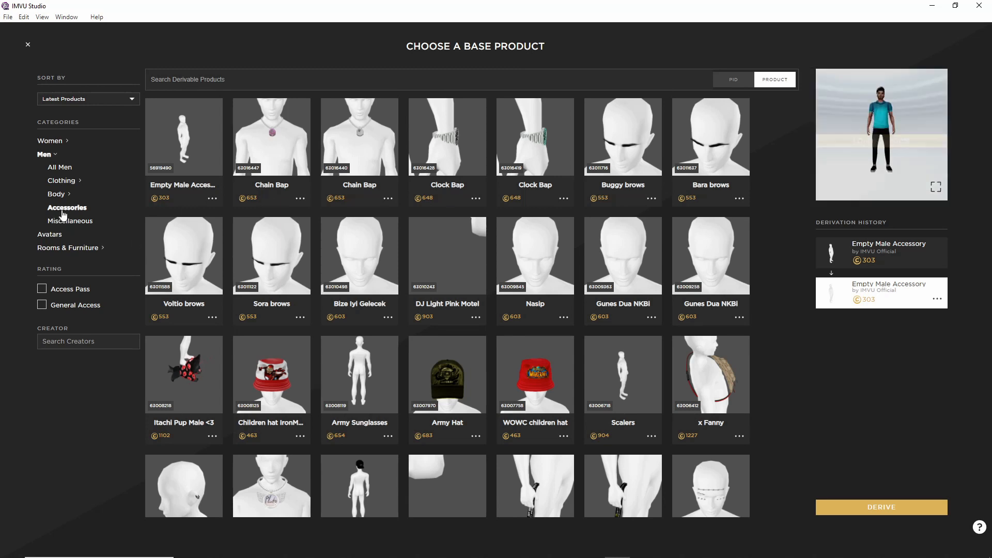
{"action": "left_click", "coordinate": [180, 148]}
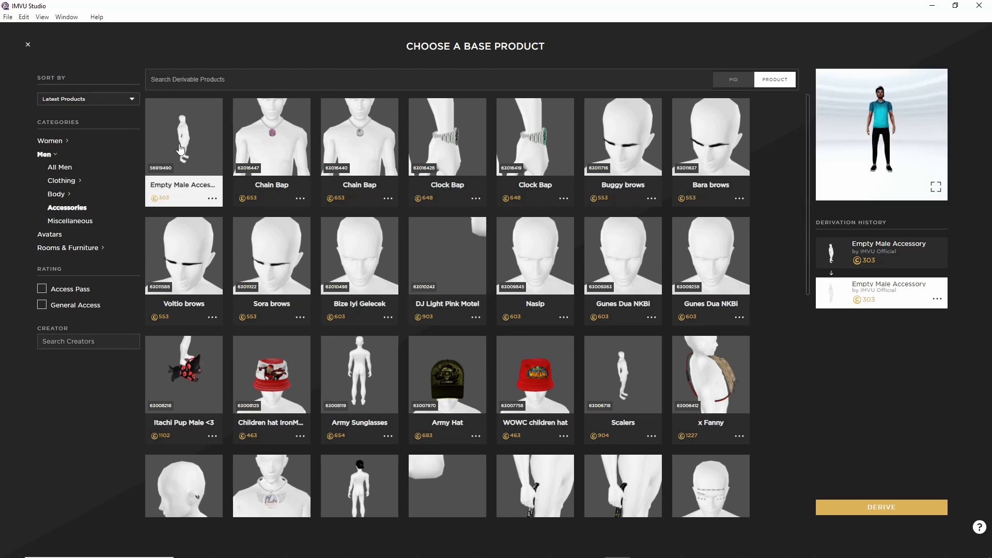
{"action": "left_click", "coordinate": [891, 507]}
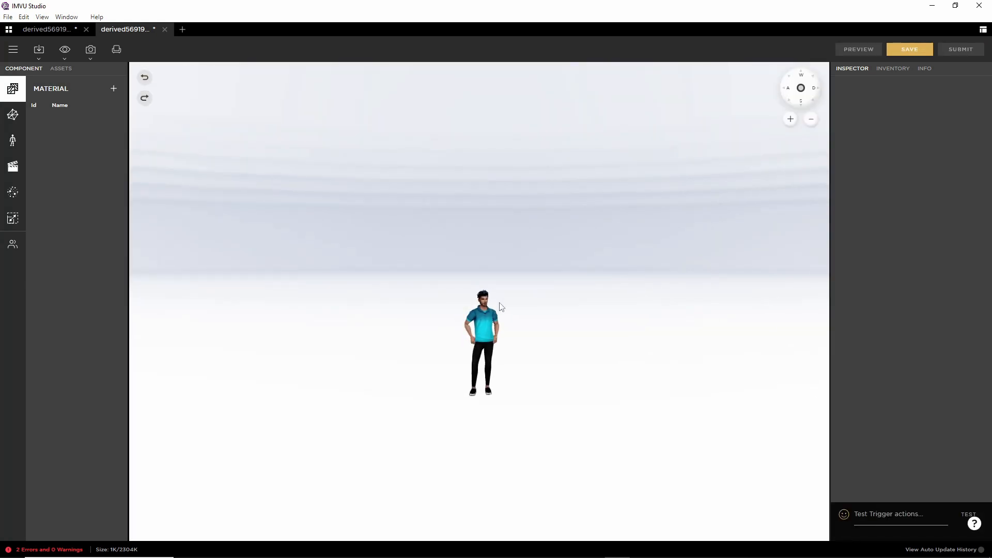
- Load Attachment_bubblepipe (6).fbx for import and proceed to its FBX setup
{"action": "left_click", "coordinate": [39, 51]}
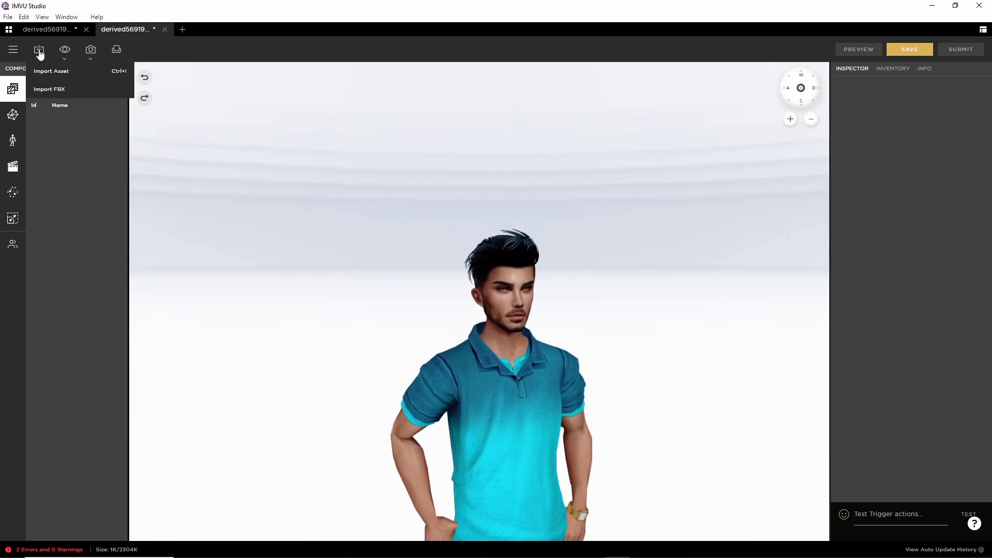
{"action": "left_click", "coordinate": [49, 89]}
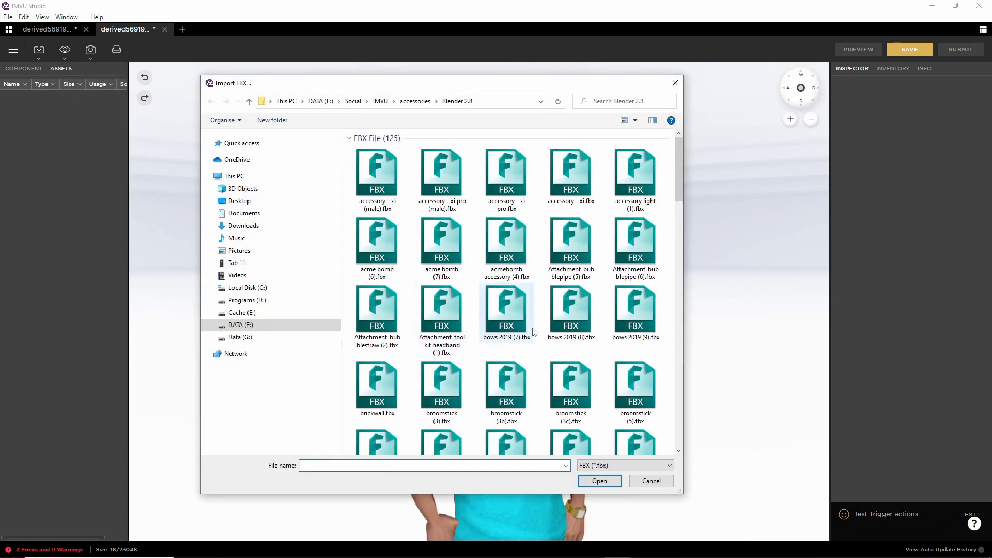
{"action": "left_click", "coordinate": [640, 242]}
{"action": "left_click", "coordinate": [599, 481]}
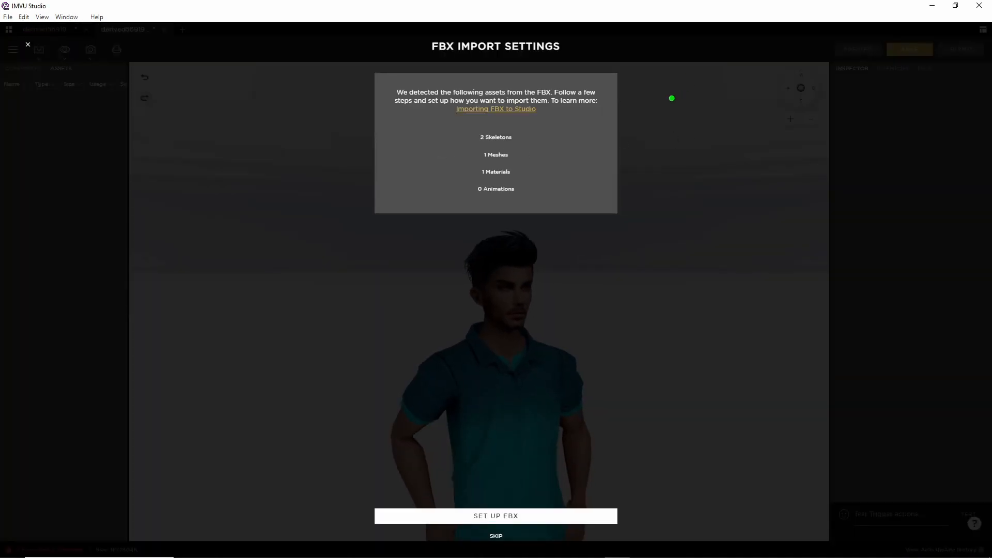
{"action": "mouse_move", "coordinate": [644, 89]}
{"action": "left_mouse_down"}
{"action": "mouse_move", "coordinate": [644, 203]}
{"action": "mouse_move", "coordinate": [737, 203]}
{"action": "mouse_move", "coordinate": [721, 77]}
{"action": "mouse_move", "coordinate": [630, 77]}
{"action": "left_mouse_up"}
{"action": "left_click_drag", "start_coordinate": [762, 131], "coordinate": [829, 82]}
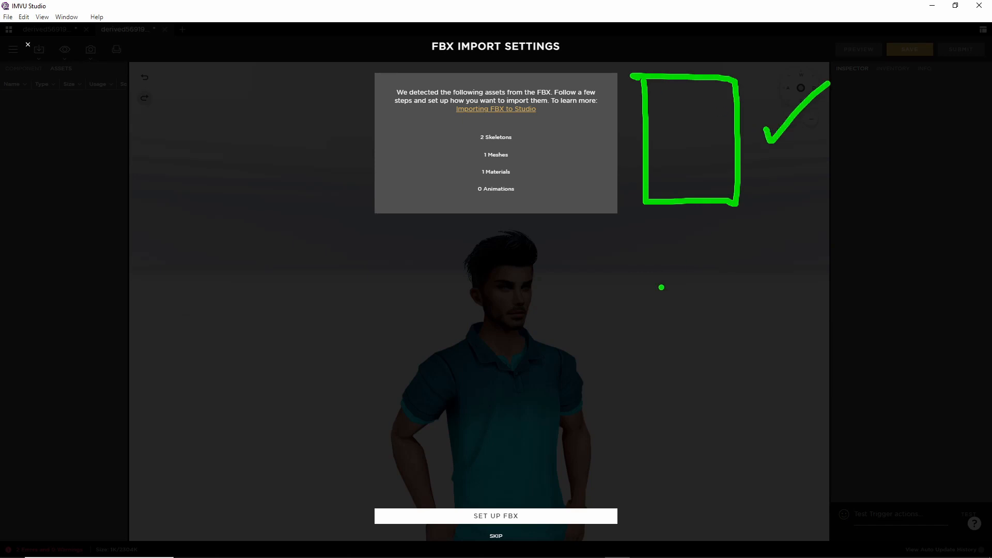
{"action": "key", "text": "Escape"}
{"action": "left_click", "coordinate": [497, 518]}
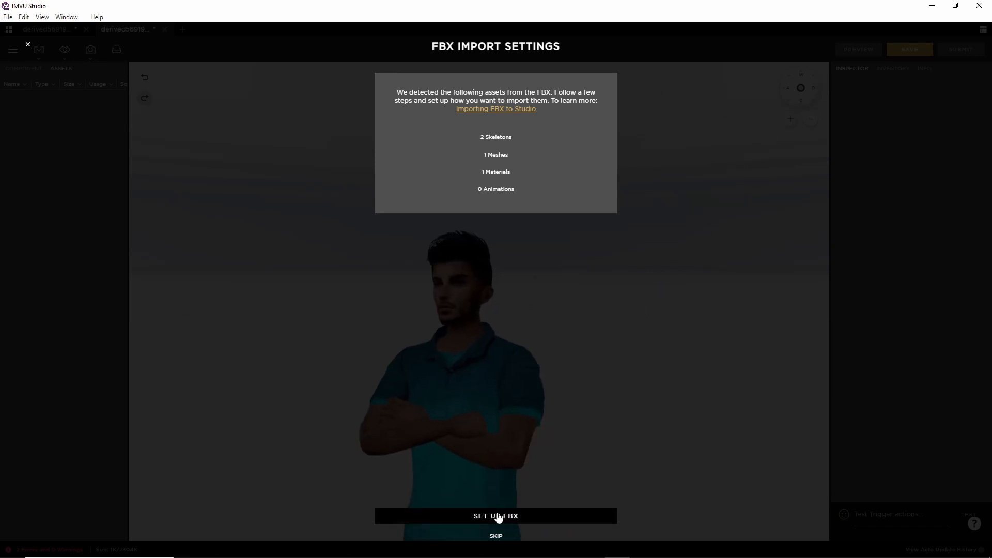
- Use the AttachmentRoot skeleton for the import and assign the pipeLOW mesh to mesh ID [0] head
{"action": "left_click", "coordinate": [434, 124]}
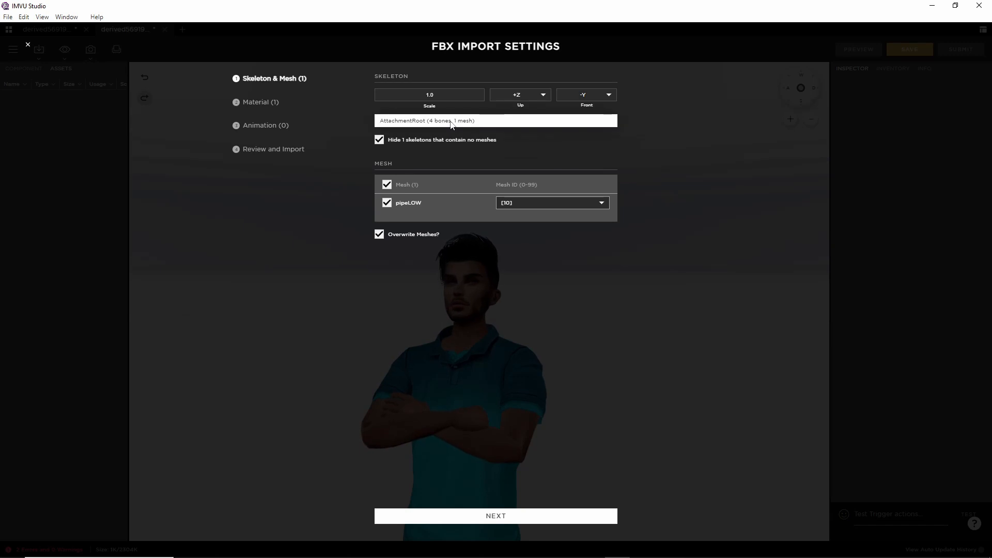
{"action": "key", "text": "ctrl+2"}
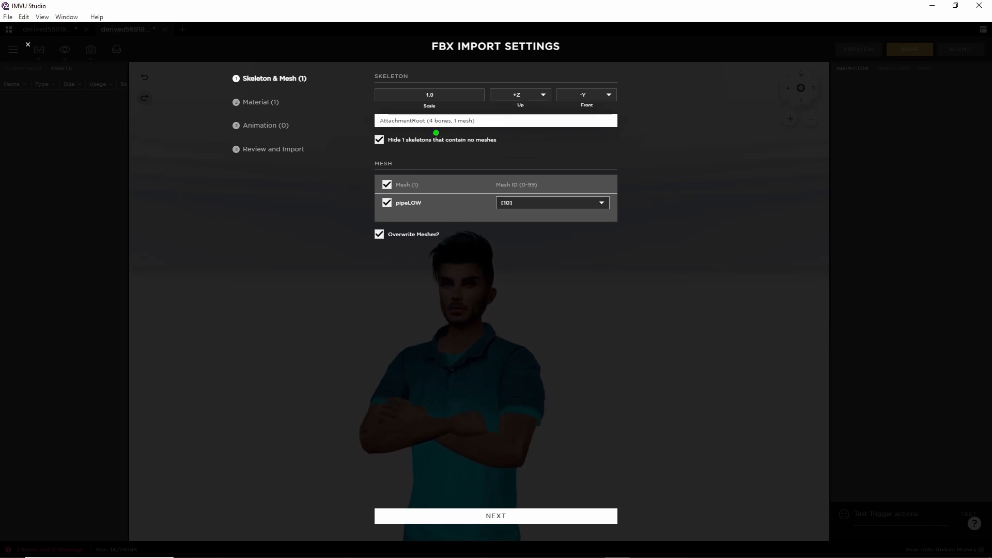
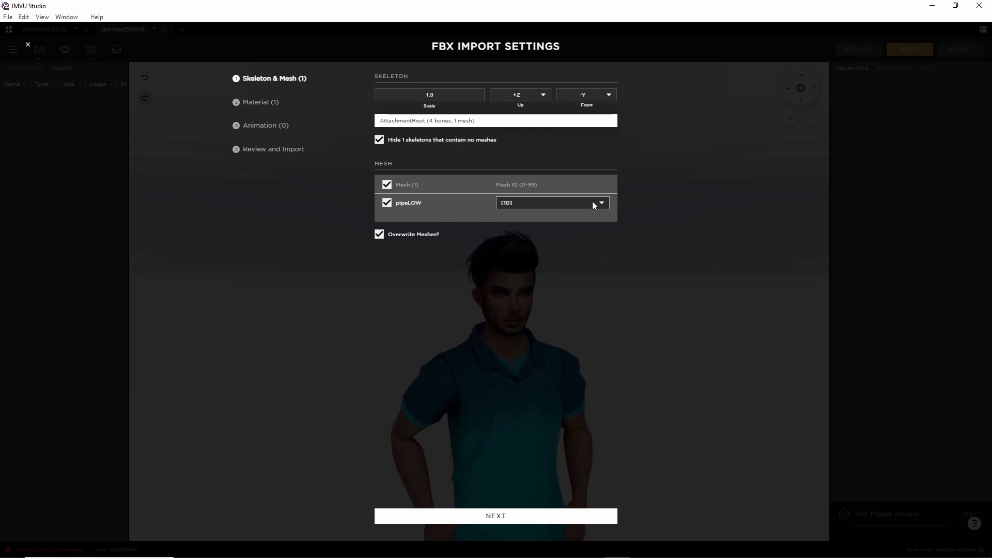
{"action": "left_click", "coordinate": [546, 204]}
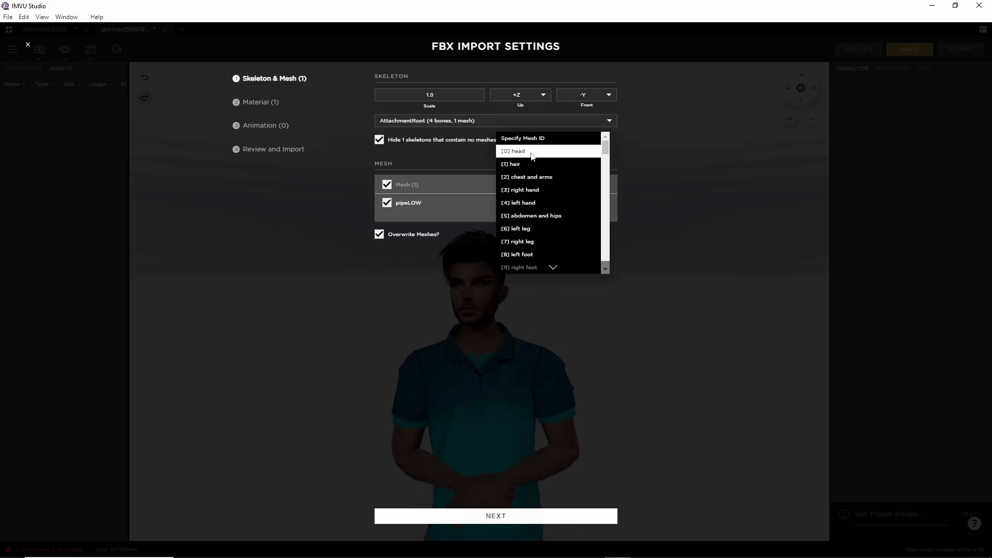
{"action": "left_click", "coordinate": [531, 153]}
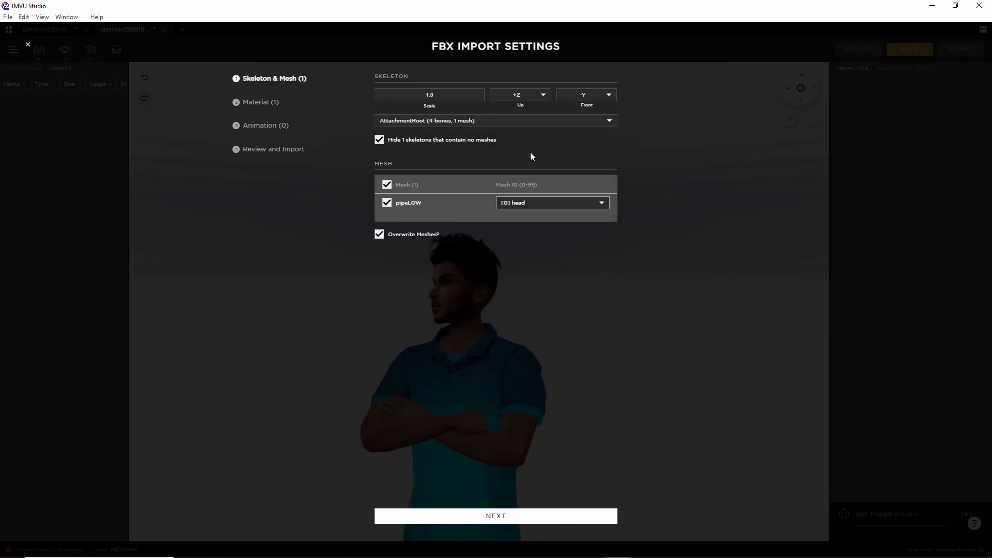
{"action": "left_click", "coordinate": [497, 517]}
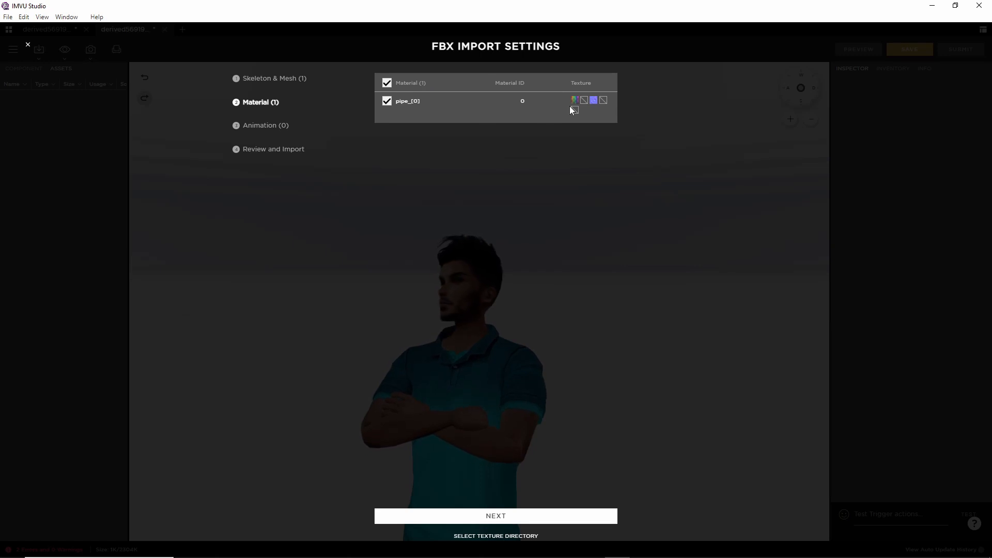
- Accept the pipe_[0] material and animation settings, review the asset list, import the FBX and inspect the pipe on the avatar
{"action": "left_click", "coordinate": [496, 517]}
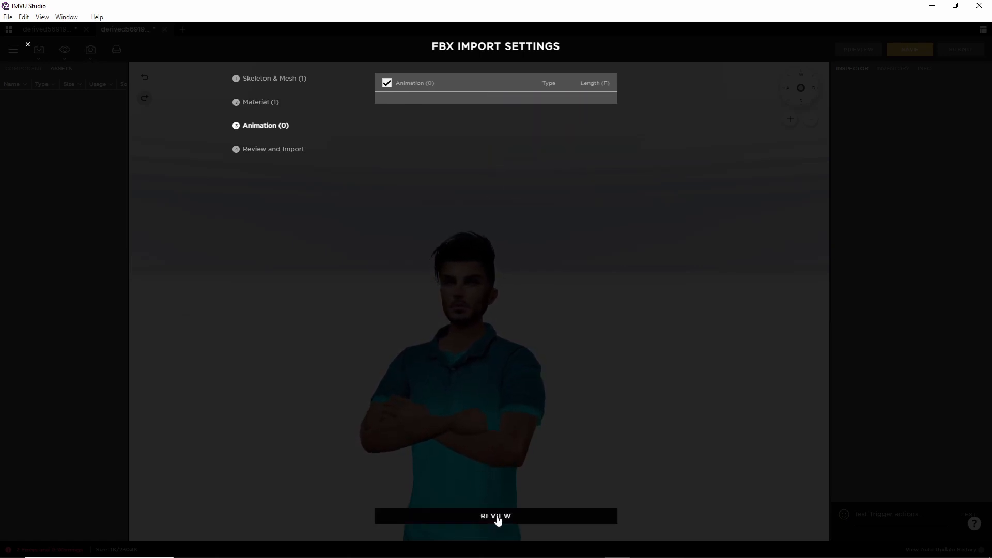
{"action": "left_click", "coordinate": [496, 517]}
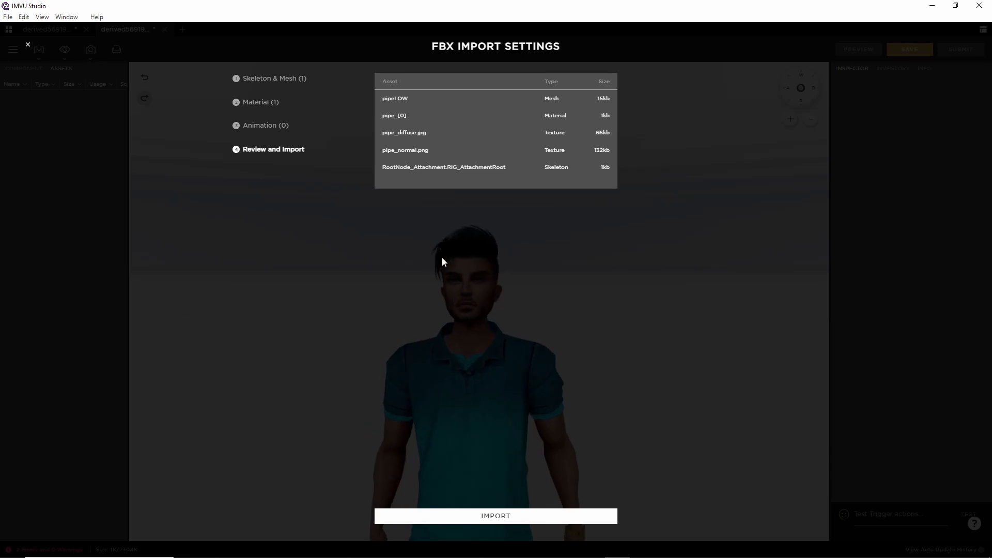
{"action": "key", "text": "ctrl+2"}
{"action": "left_click_drag", "start_coordinate": [370, 96], "coordinate": [371, 190]}
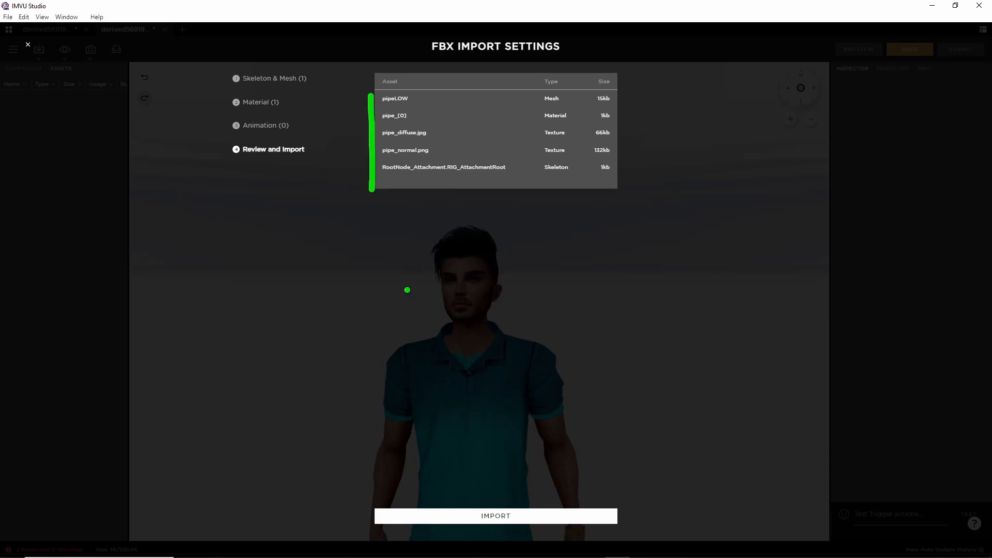
{"action": "key", "text": "Escape"}
{"action": "left_click", "coordinate": [497, 517]}
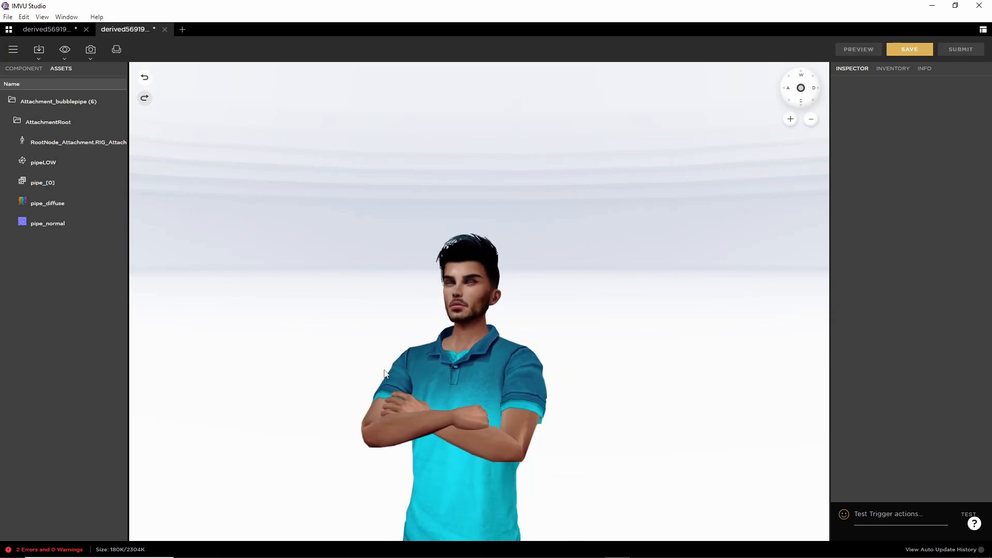
{"action": "scroll", "coordinate": [454, 378], "scroll_direction": "up", "scroll_amount": 6}
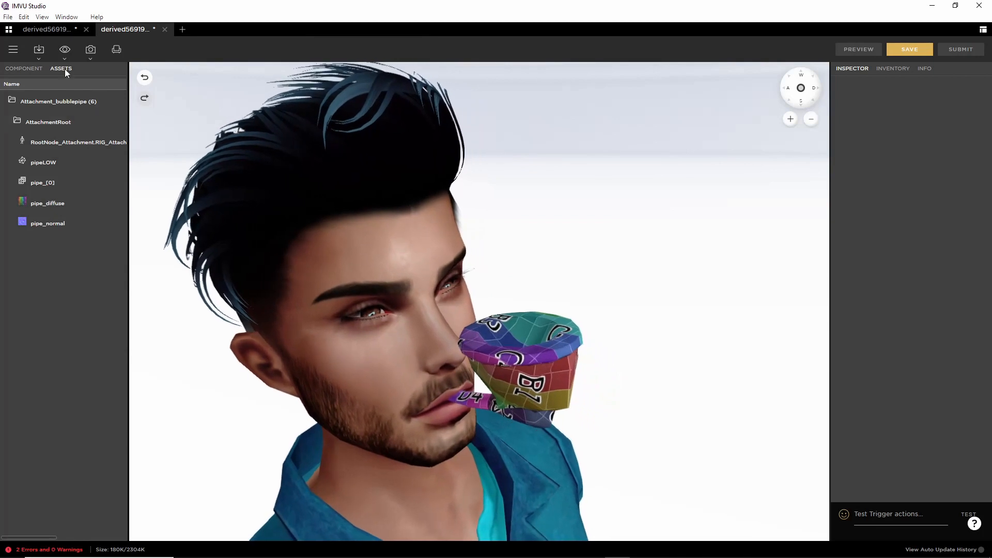
- Turn on the skeleton overlay and examine the attachment bones around the avatar's head and pipe
{"action": "left_click", "coordinate": [64, 50]}
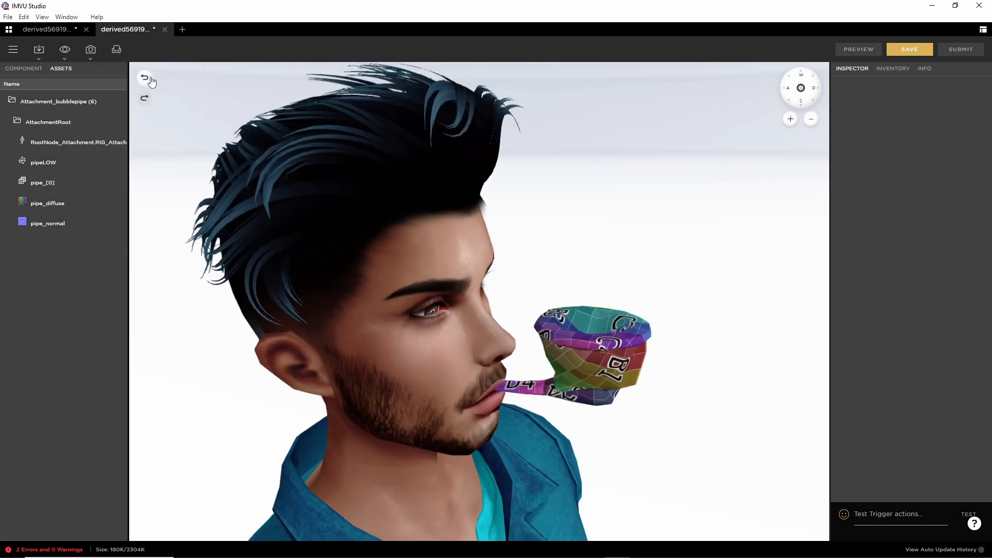
{"action": "left_click", "coordinate": [64, 50]}
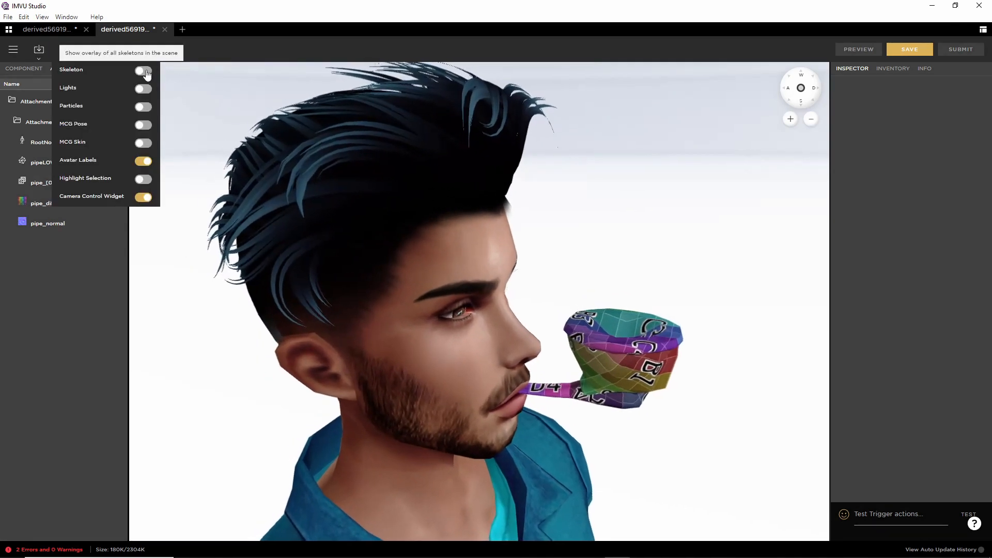
{"action": "left_click", "coordinate": [144, 71]}
{"action": "left_click_drag", "start_coordinate": [605, 329], "coordinate": [638, 301]}
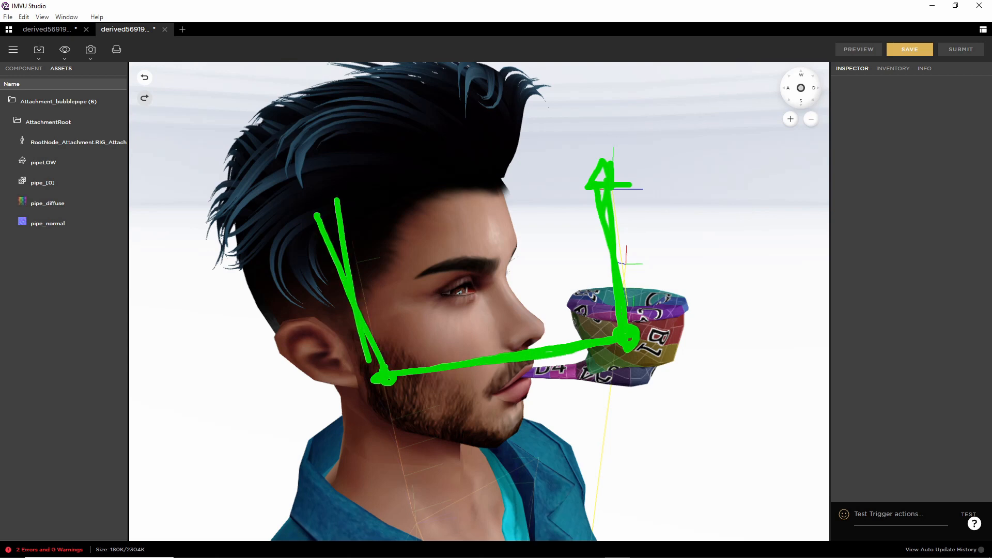
{"action": "key", "text": "Escape"}
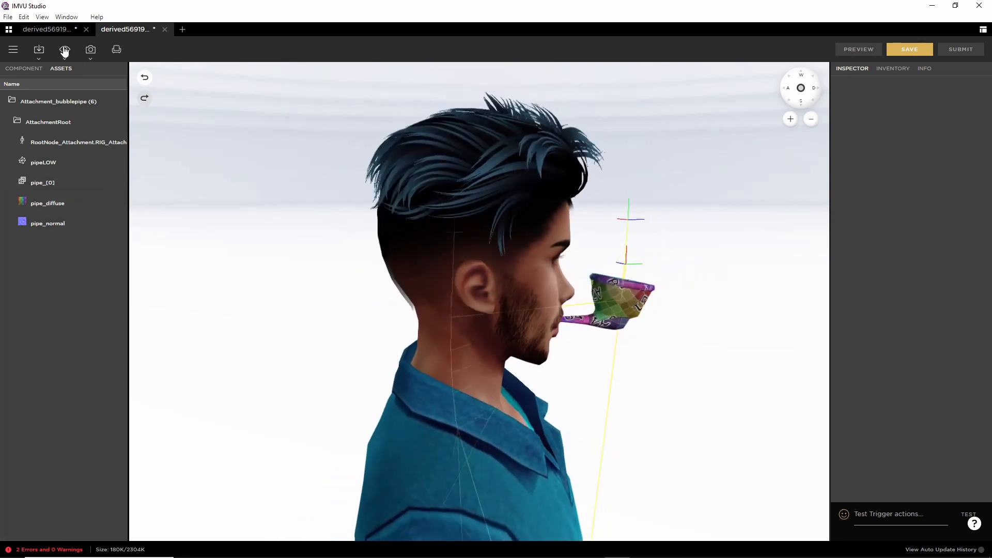
{"action": "left_click", "coordinate": [65, 52]}
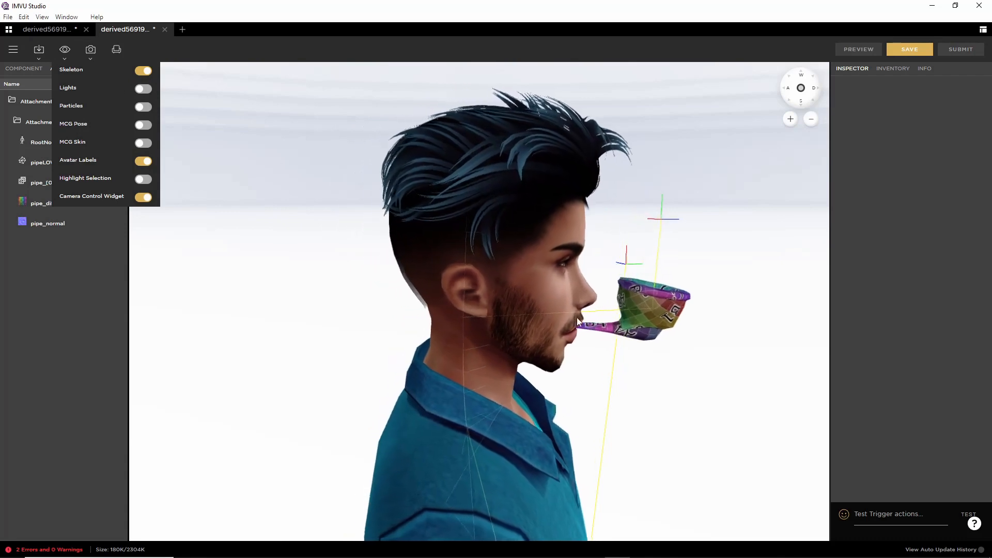
{"action": "left_click_drag", "start_coordinate": [575, 314], "coordinate": [517, 308]}
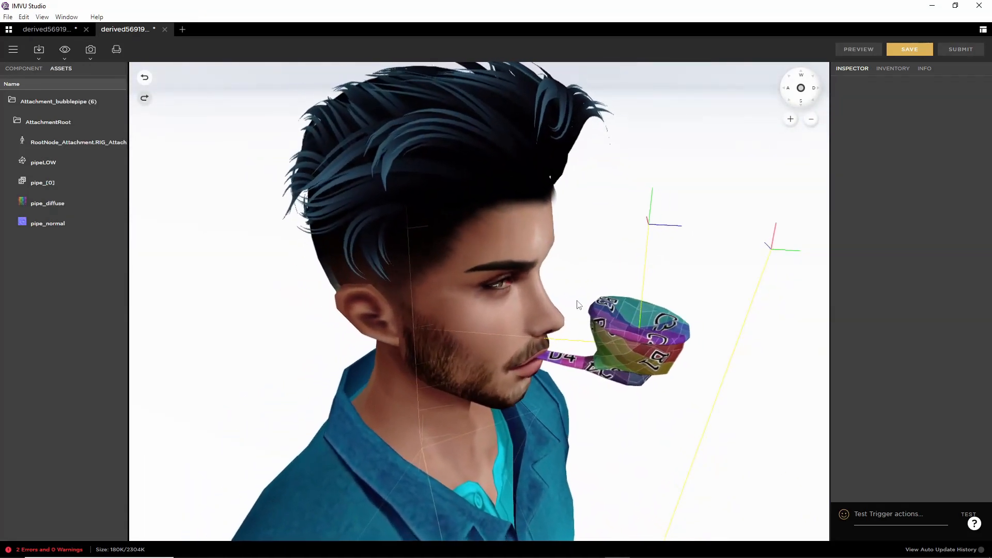
{"action": "mouse_move", "coordinate": [642, 331]}
{"action": "left_mouse_down"}
{"action": "mouse_move", "coordinate": [594, 337]}
{"action": "mouse_move", "coordinate": [635, 328]}
{"action": "left_mouse_up"}
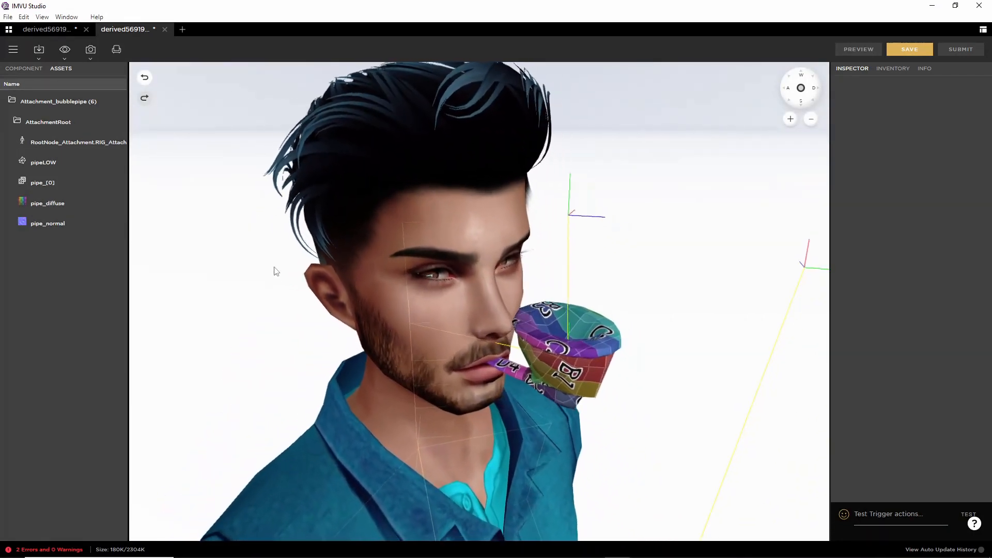
- Open the pipe_[0] material's properties and check the pipe on the avatar from several angles
{"action": "double_click", "coordinate": [42, 183]}
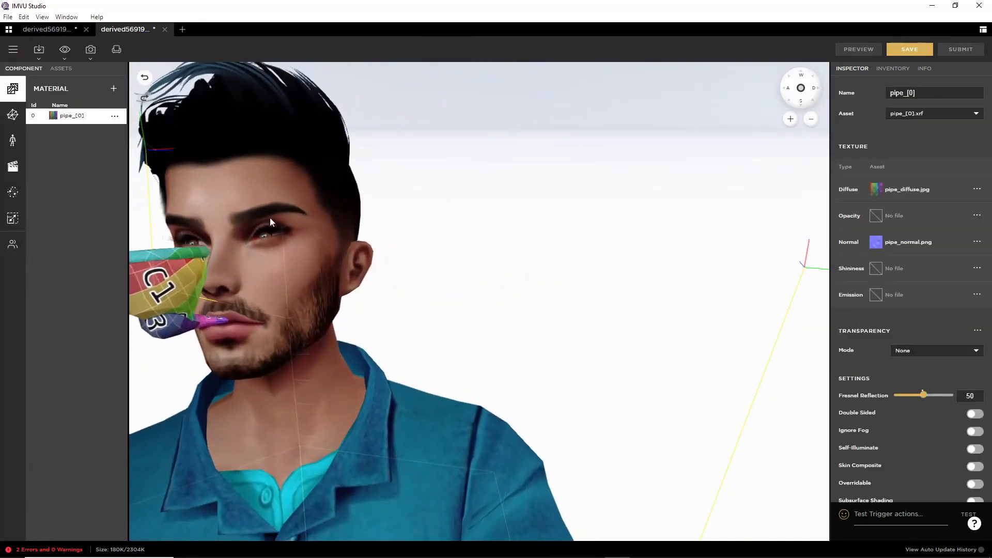
{"action": "left_click_drag", "start_coordinate": [305, 357], "coordinate": [380, 338]}
{"action": "scroll", "coordinate": [383, 339], "scroll_direction": "down", "scroll_amount": 3}
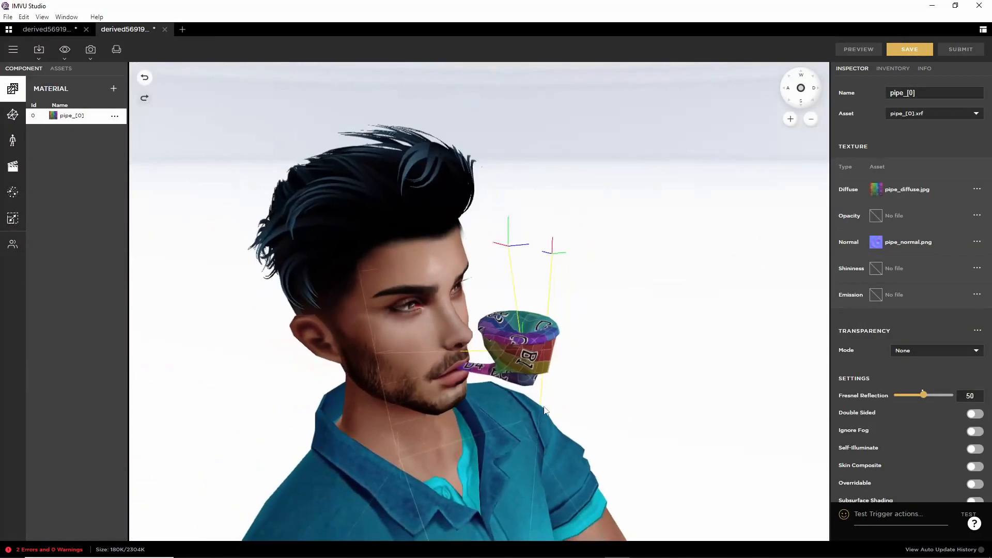
{"action": "left_click_drag", "start_coordinate": [581, 380], "coordinate": [510, 407]}
- Save the product as a new one named "pipe (1)"
{"action": "left_click", "coordinate": [13, 49]}
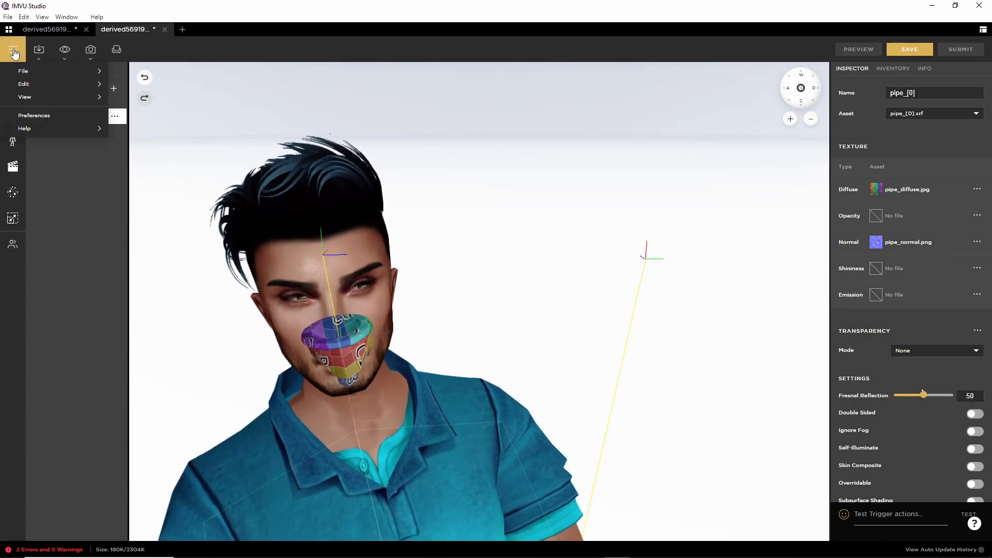
{"action": "mouse_move", "coordinate": [27, 85]}
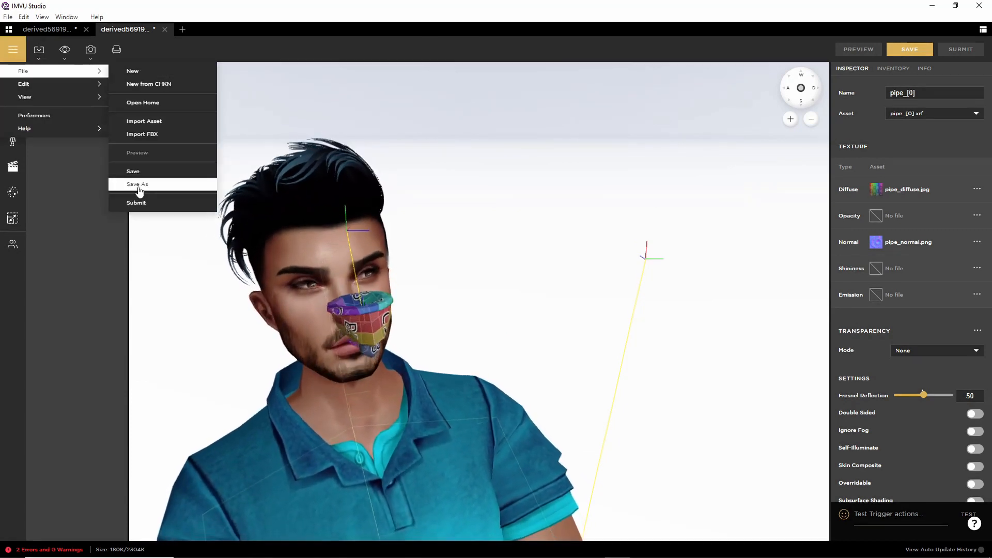
{"action": "left_click", "coordinate": [138, 191]}
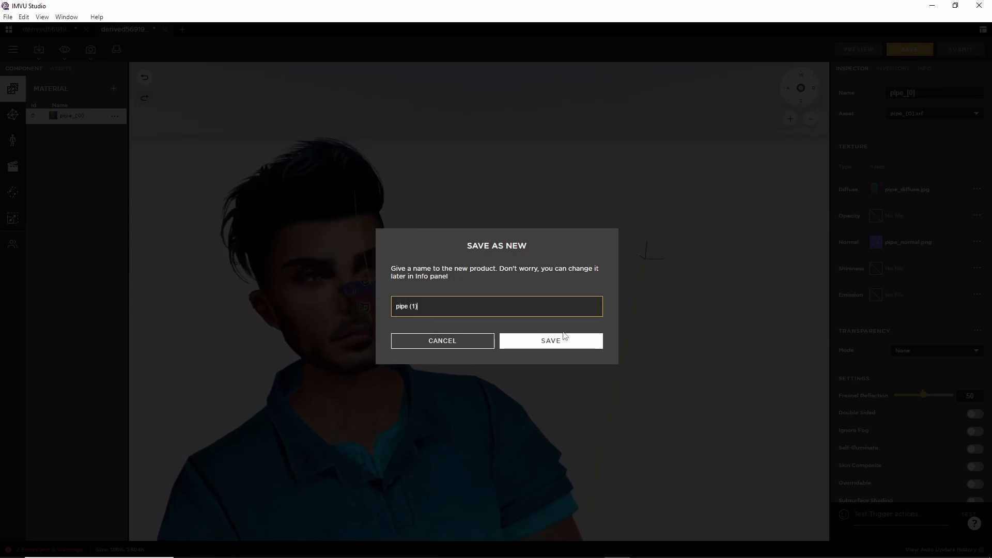
{"action": "left_click", "coordinate": [550, 341]}
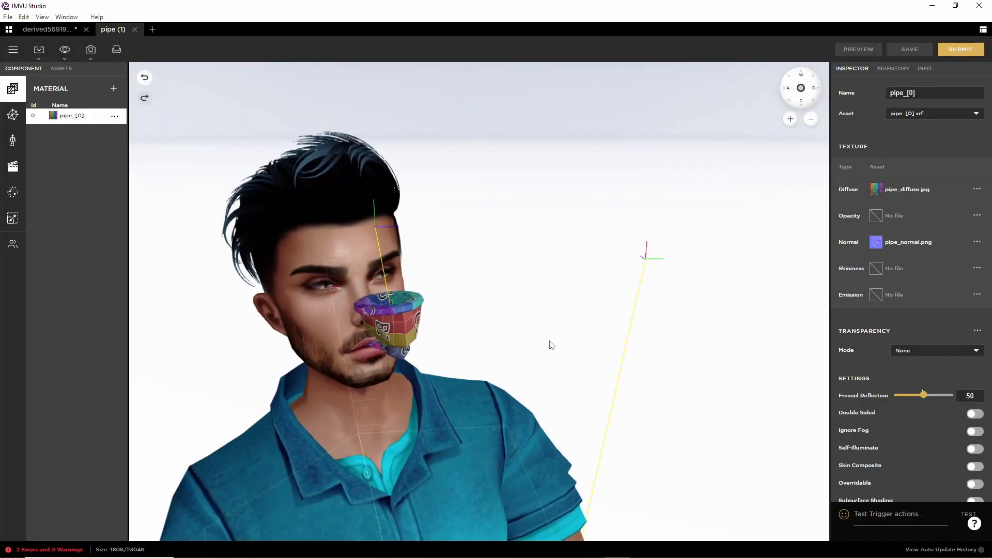
- Create a new particle system and name it BubblePipe
{"action": "left_click_drag", "start_coordinate": [428, 357], "coordinate": [334, 321]}
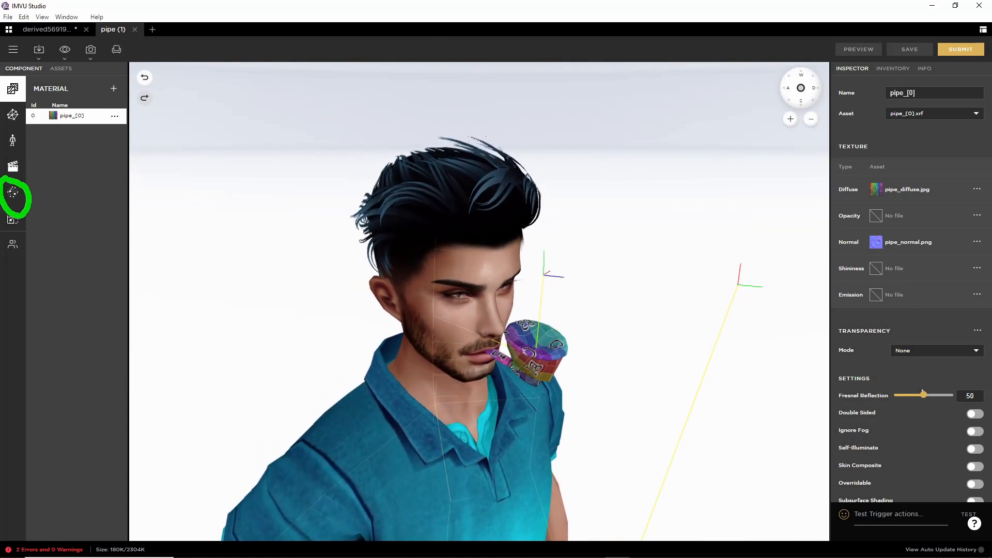
{"action": "left_click", "coordinate": [13, 192]}
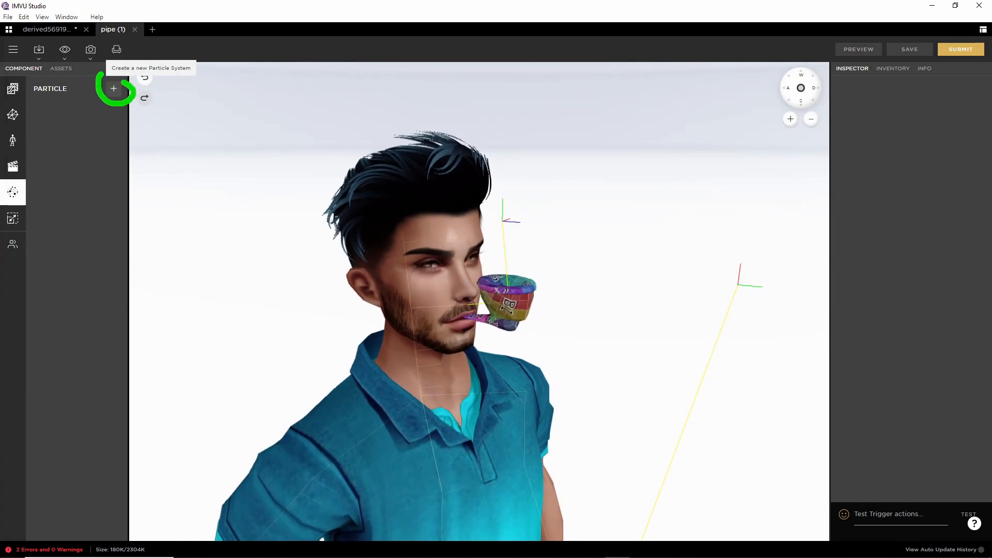
{"action": "left_click", "coordinate": [114, 89]}
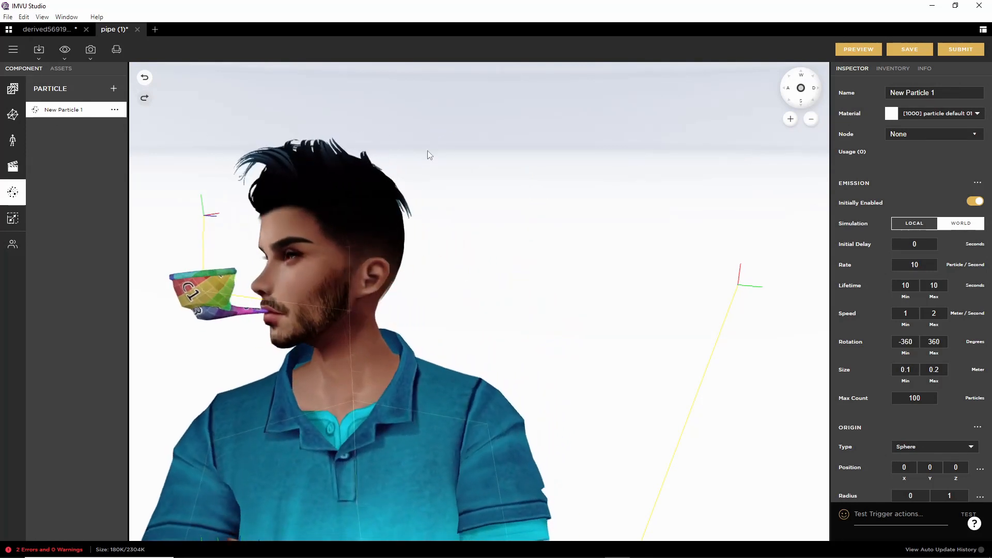
{"action": "left_click_drag", "start_coordinate": [946, 90], "coordinate": [881, 89]}
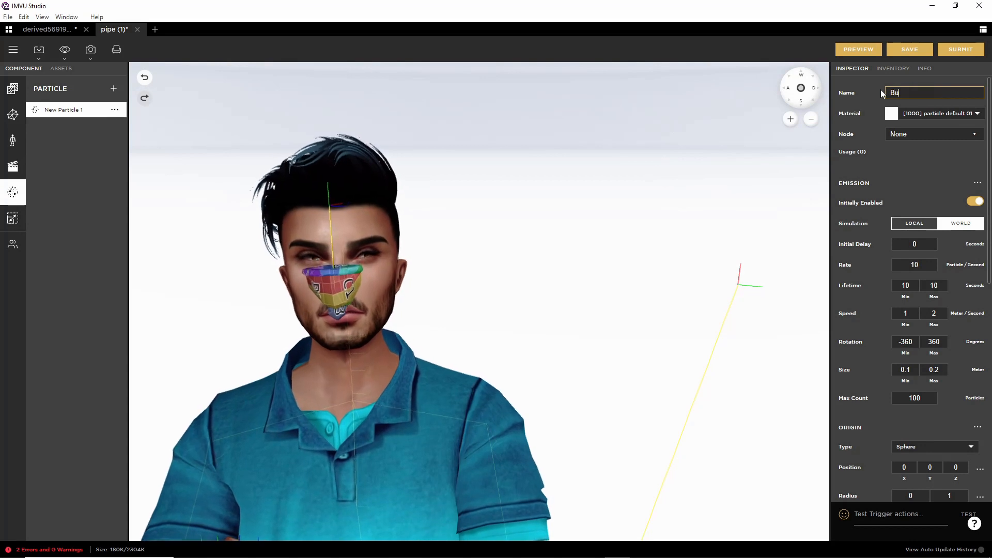
{"action": "type", "text": "BubblePipe"}
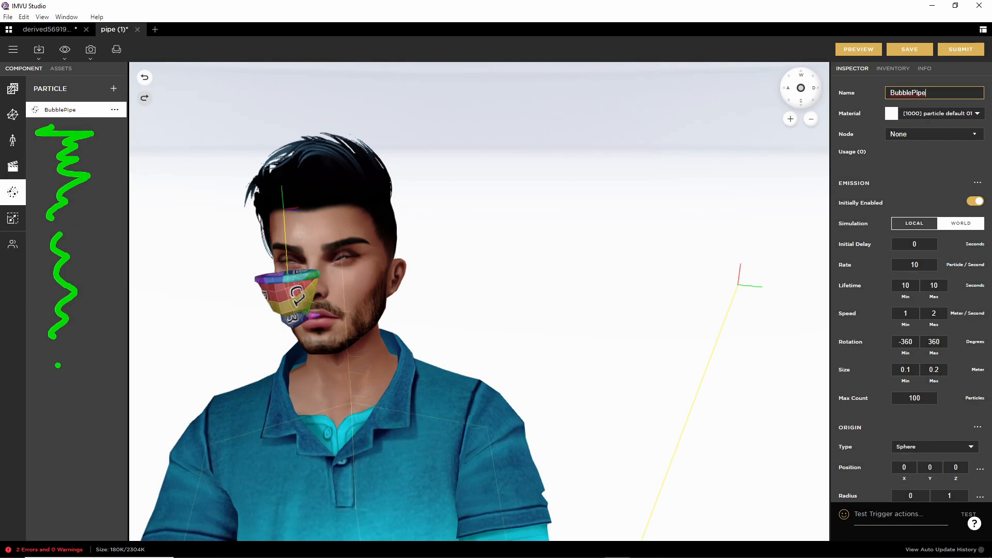
{"action": "key", "text": "Escape"}
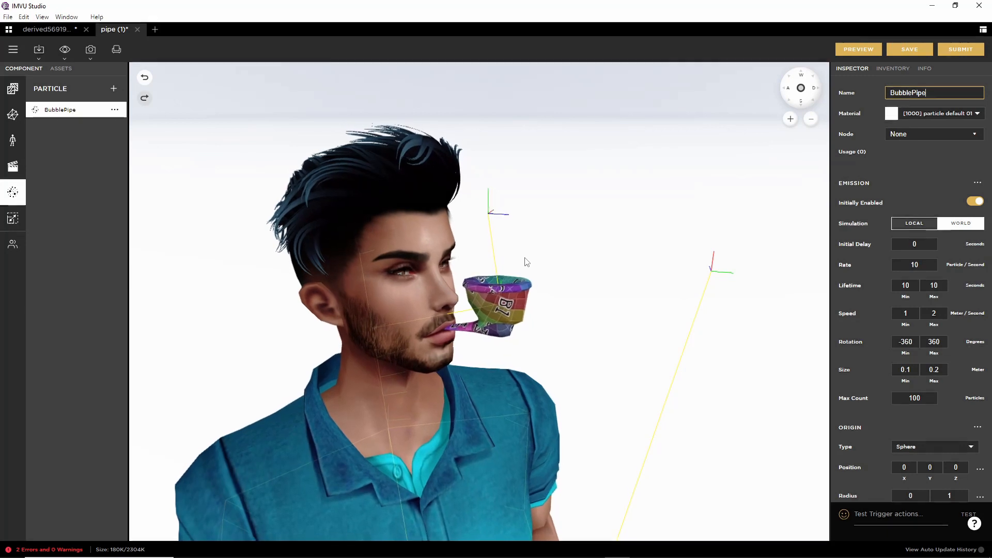
- Check the node choices for the BubblePipe particle, then preview the product and examine the particle emission around the avatar
{"action": "left_click", "coordinate": [977, 134]}
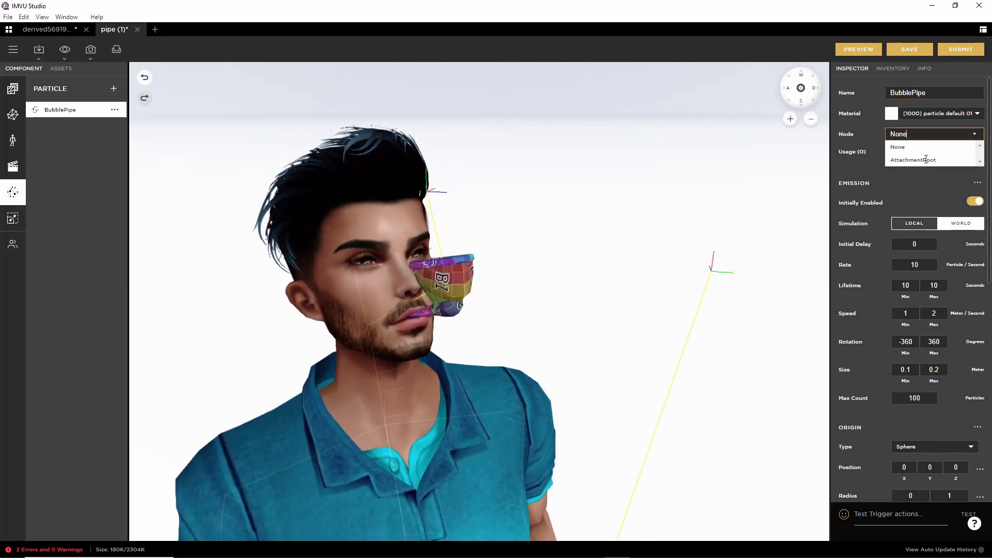
{"action": "left_click", "coordinate": [860, 138]}
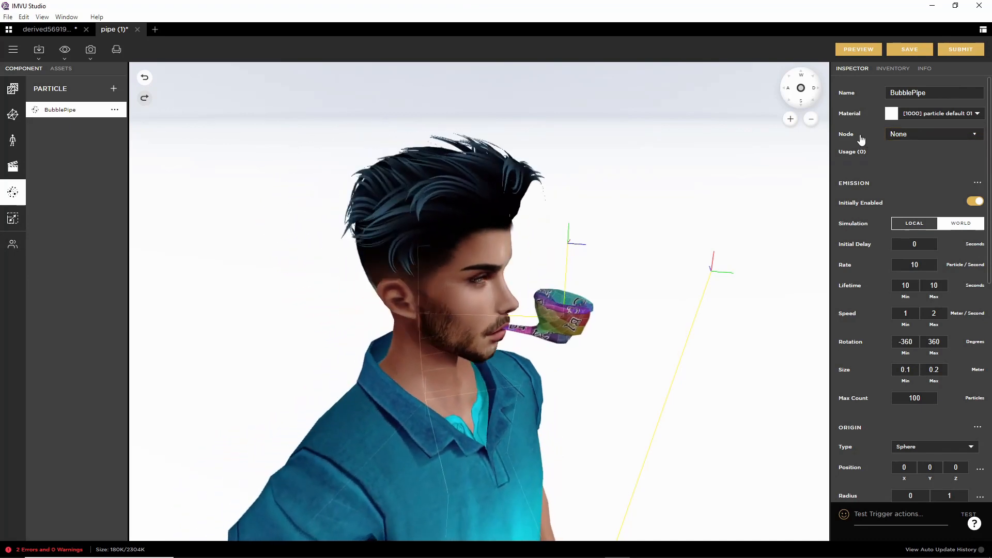
{"action": "left_click_drag", "start_coordinate": [724, 373], "coordinate": [691, 389]}
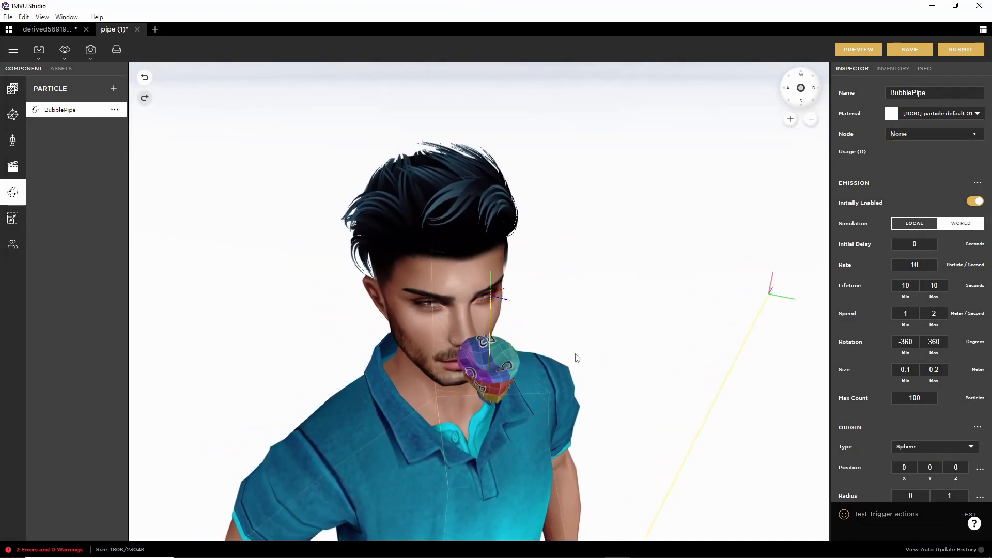
{"action": "left_click", "coordinate": [858, 50]}
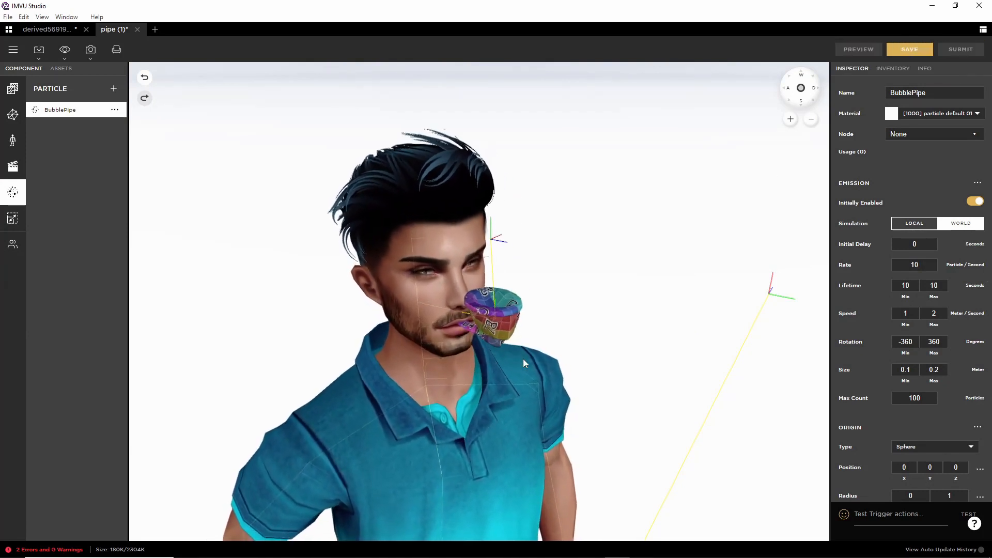
{"action": "left_click_drag", "start_coordinate": [464, 378], "coordinate": [559, 354]}
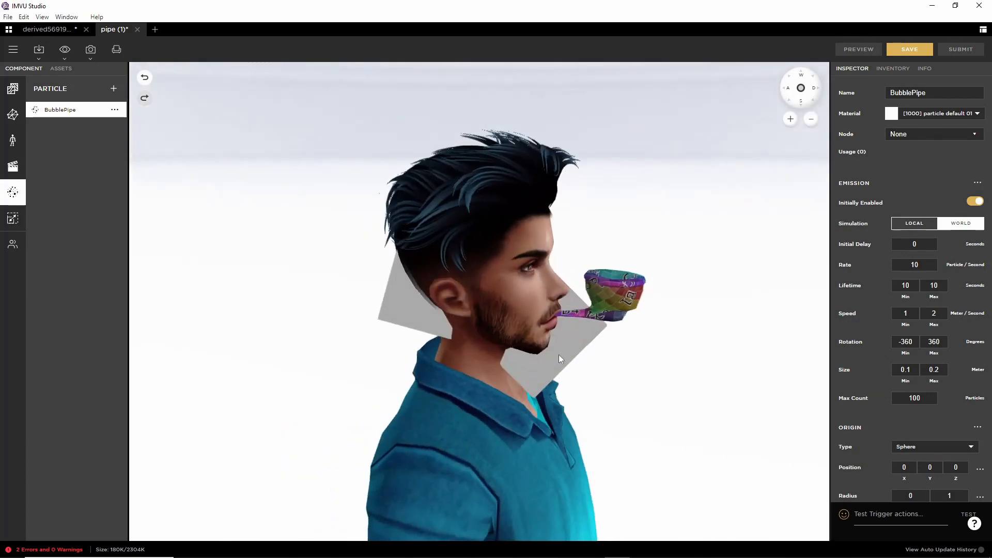
{"action": "scroll", "coordinate": [555, 354], "scroll_direction": "down", "scroll_amount": 10}
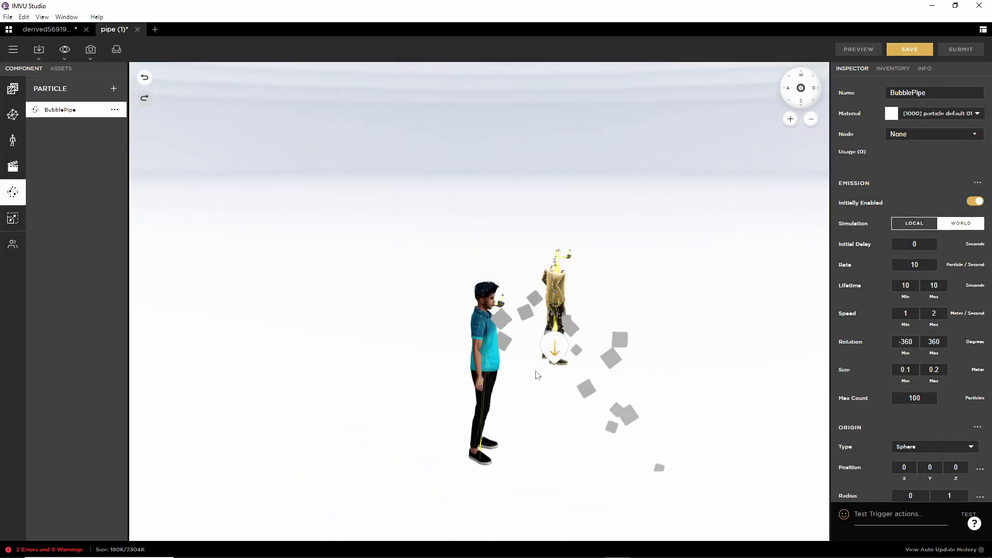
{"action": "scroll", "coordinate": [367, 382], "scroll_direction": "up", "scroll_amount": 10}
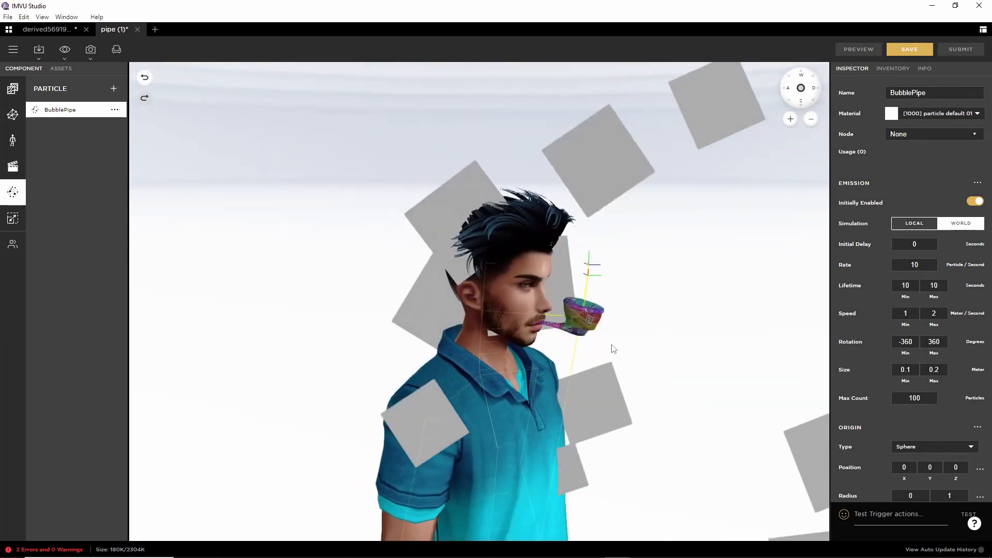
{"action": "left_click_drag", "start_coordinate": [611, 347], "coordinate": [558, 348]}
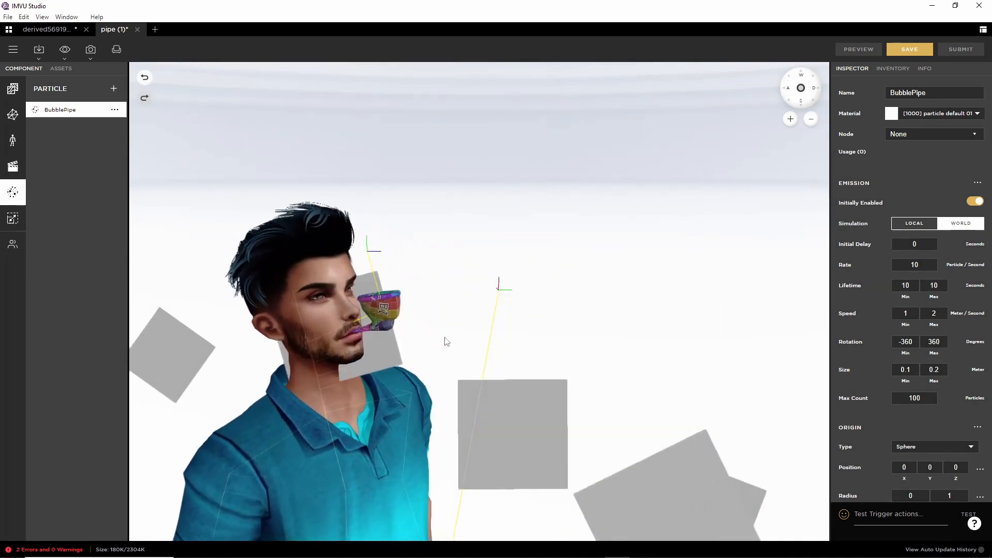
{"action": "left_click", "coordinate": [354, 301]}
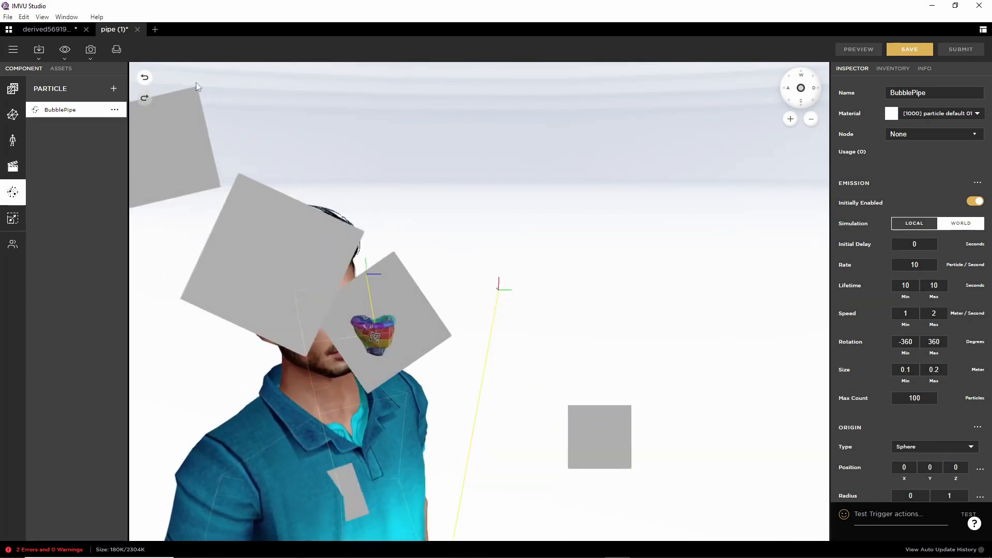
- Turn on the particles overlay and examine the emitter's origin and direction relative to the pipe
{"action": "left_click", "coordinate": [64, 58]}
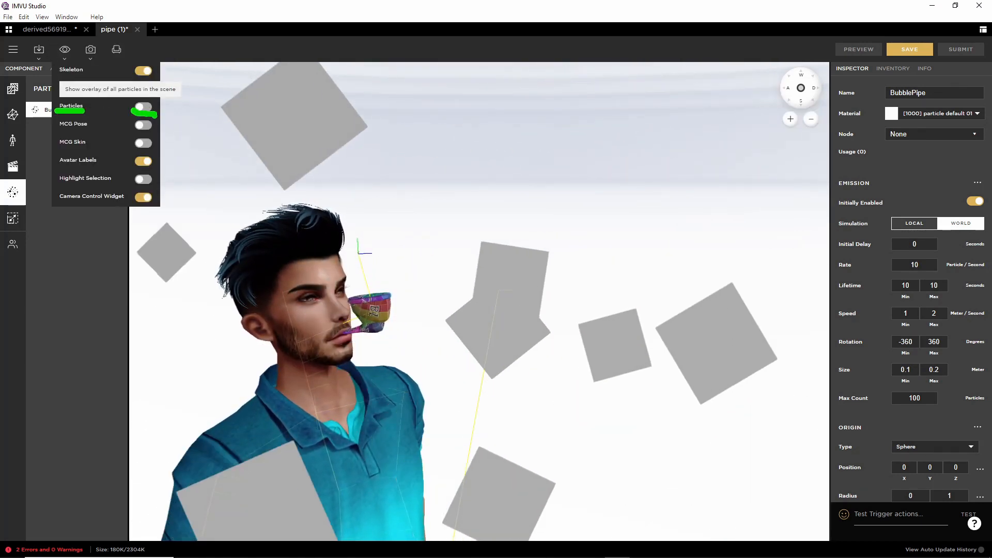
{"action": "key", "text": "Escape"}
{"action": "left_click", "coordinate": [66, 59]}
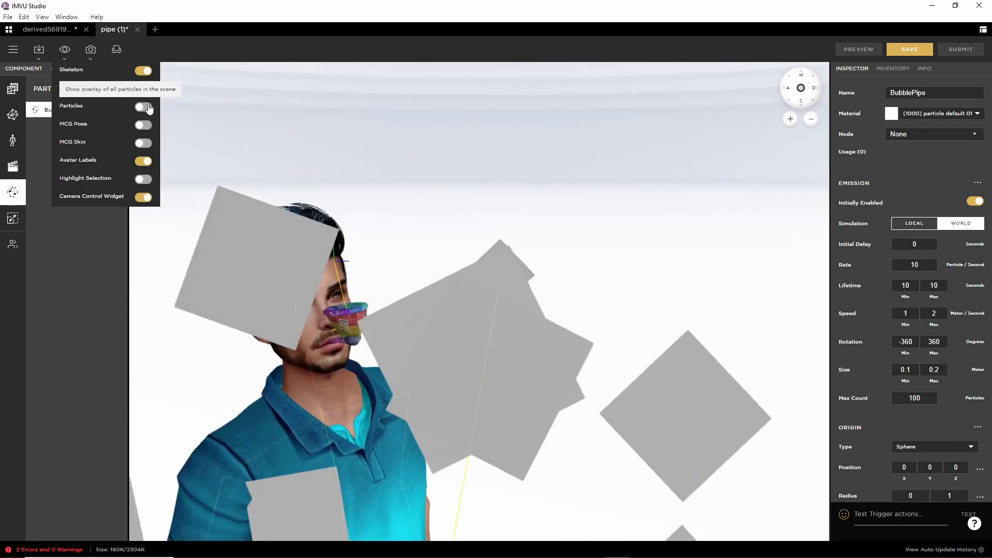
{"action": "left_click", "coordinate": [143, 107]}
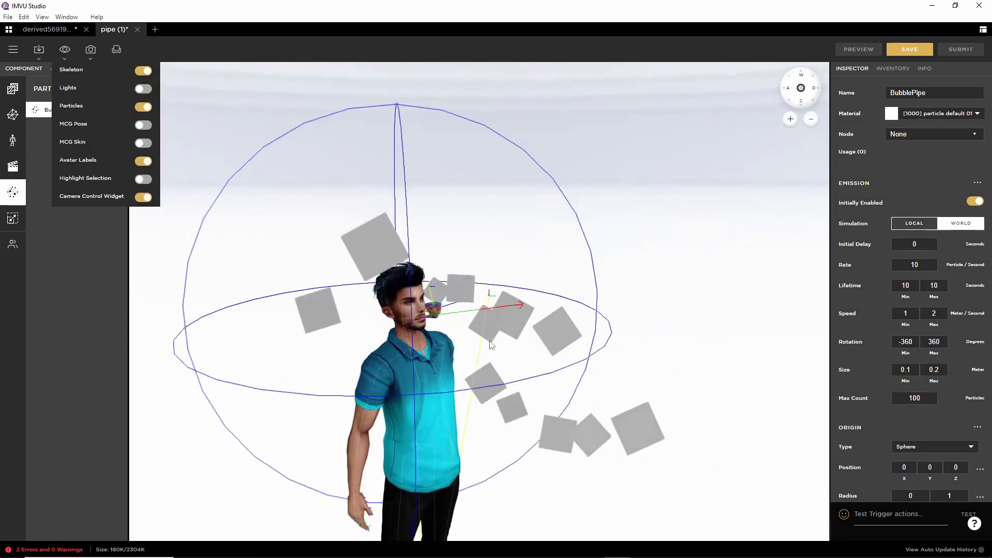
{"action": "left_click_drag", "start_coordinate": [491, 345], "coordinate": [447, 335]}
{"action": "scroll", "coordinate": [488, 333], "scroll_direction": "up", "scroll_amount": 4}
{"action": "left_click_drag", "start_coordinate": [552, 330], "coordinate": [603, 332]}
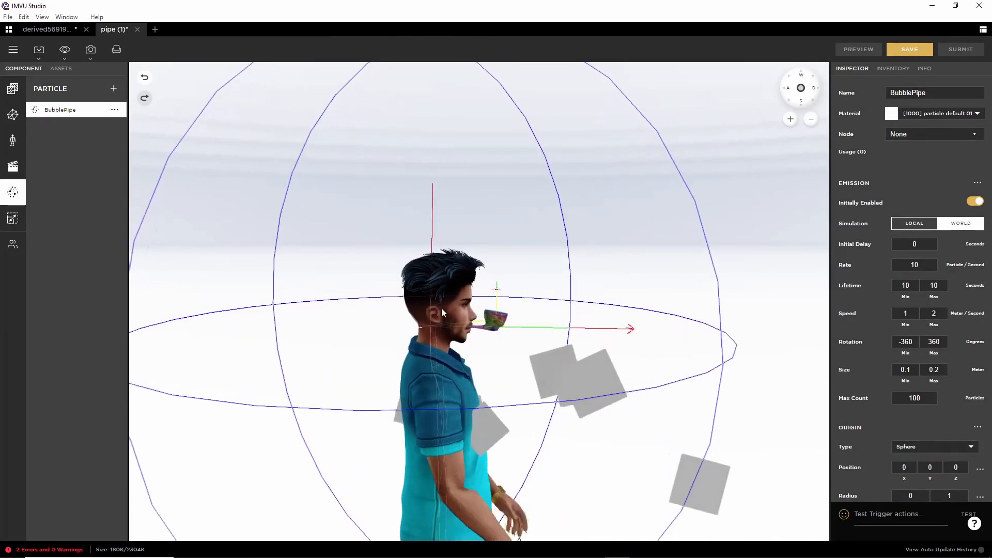
- Attach the BubblePipe particle to the AttachmentRoot node and preview the emission on the avatar
{"action": "left_click", "coordinate": [912, 134]}
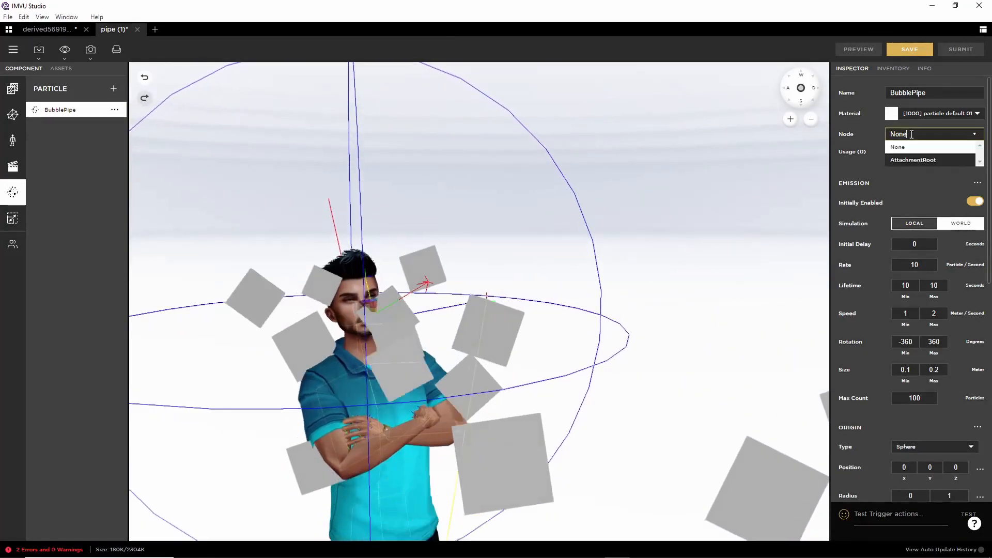
{"action": "left_click", "coordinate": [858, 48]}
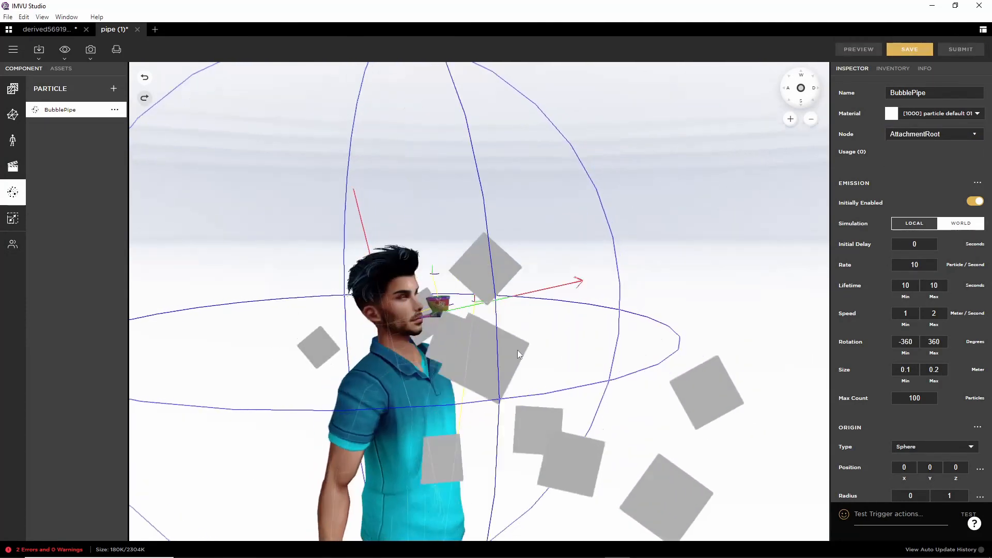
{"action": "left_click_drag", "start_coordinate": [540, 352], "coordinate": [475, 347]}
{"action": "left_click_drag", "start_coordinate": [354, 348], "coordinate": [303, 345]}
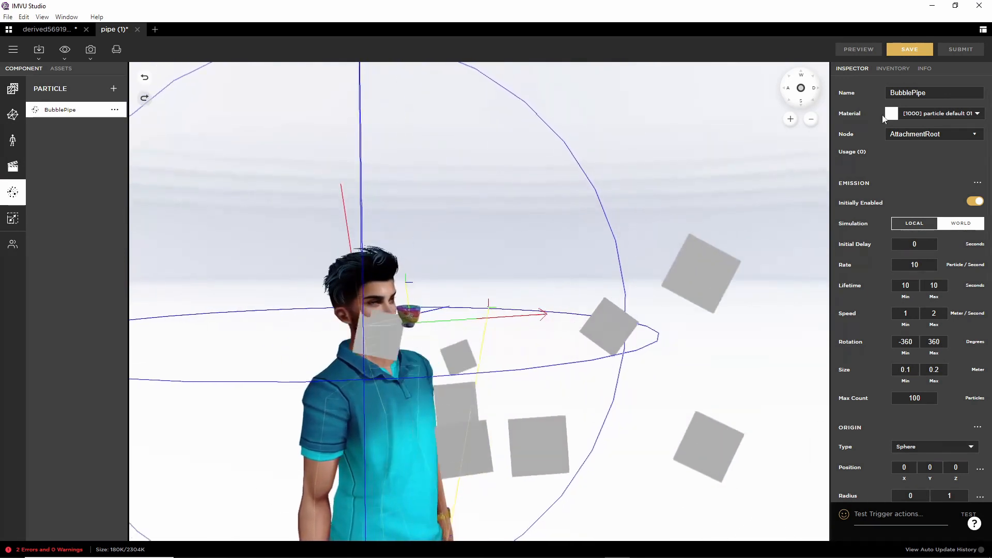
- Keep AttachmentRoot as the BubblePipe particle's node and review its emission, origin, direction and gravity settings
{"action": "left_click", "coordinate": [975, 135]}
{"action": "left_click", "coordinate": [957, 160]}
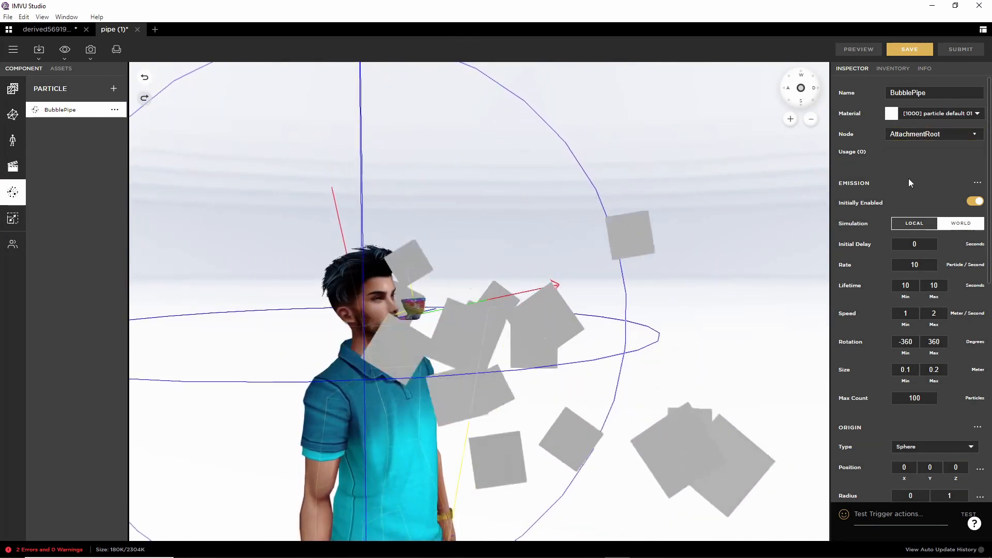
{"action": "scroll", "coordinate": [865, 293], "scroll_direction": "down", "scroll_amount": 3}
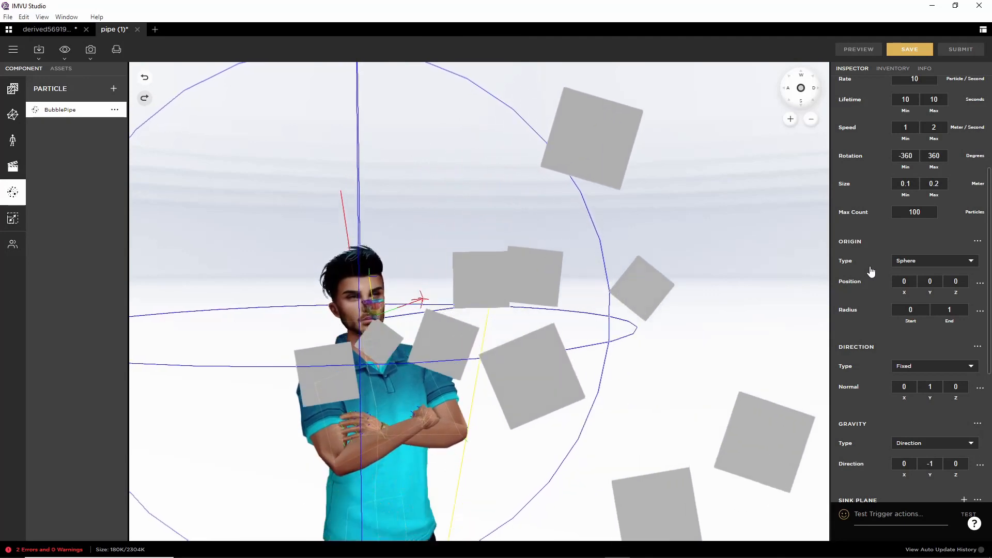
{"action": "scroll", "coordinate": [872, 269], "scroll_direction": "down", "scroll_amount": 4}
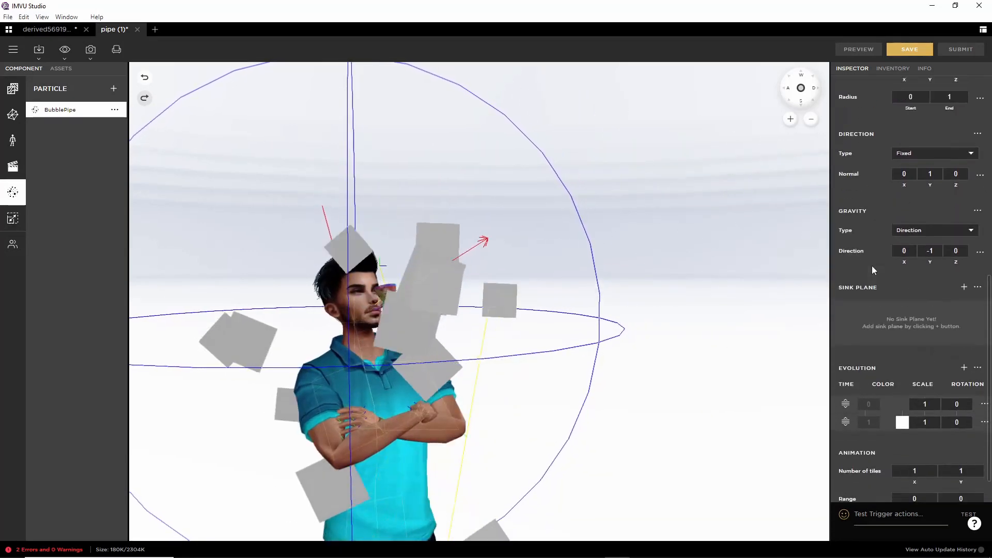
{"action": "scroll", "coordinate": [872, 266], "scroll_direction": "up", "scroll_amount": 6}
{"action": "scroll", "coordinate": [872, 265], "scroll_direction": "down", "scroll_amount": 2}
{"action": "scroll", "coordinate": [873, 264], "scroll_direction": "down", "scroll_amount": 1}
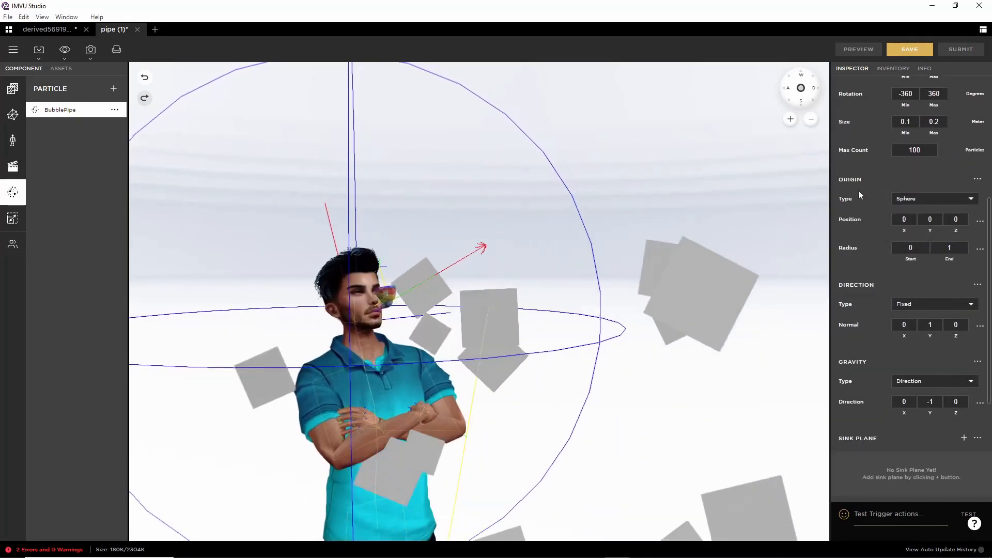
- Keep Sphere as the particle's origin type, set its end radius to 0, and preview the emission beside the pipe
{"action": "left_click", "coordinate": [937, 199]}
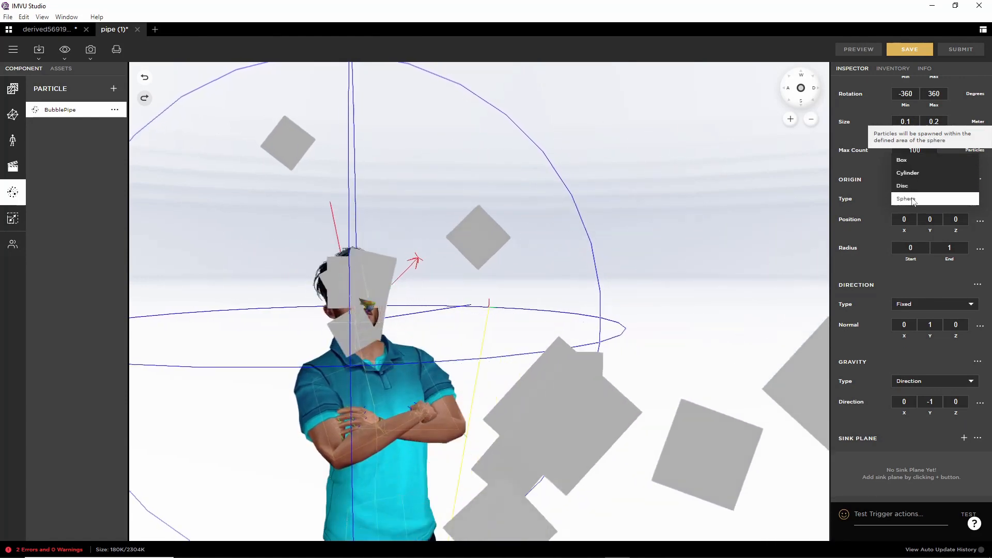
{"action": "left_click", "coordinate": [862, 270]}
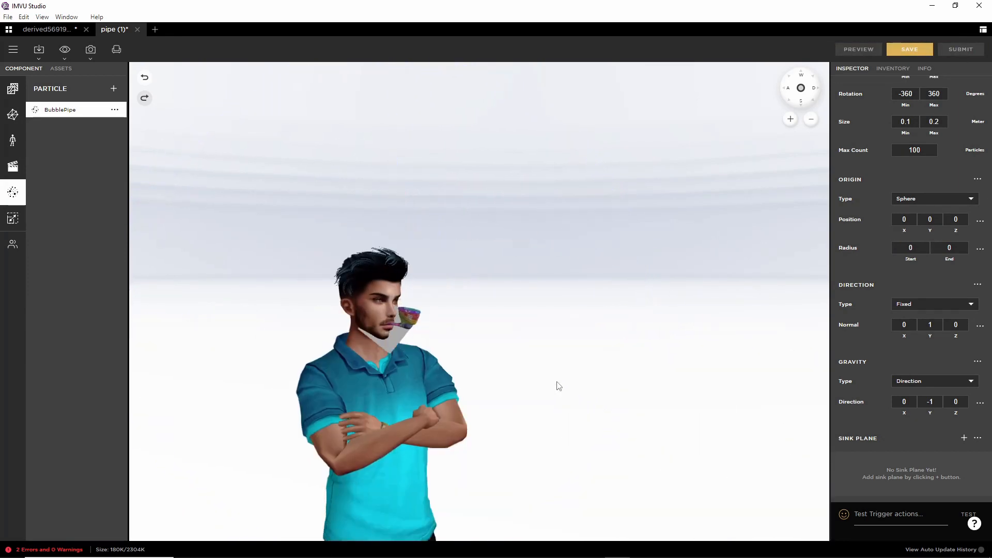
{"action": "left_click_drag", "start_coordinate": [589, 383], "coordinate": [605, 419]}
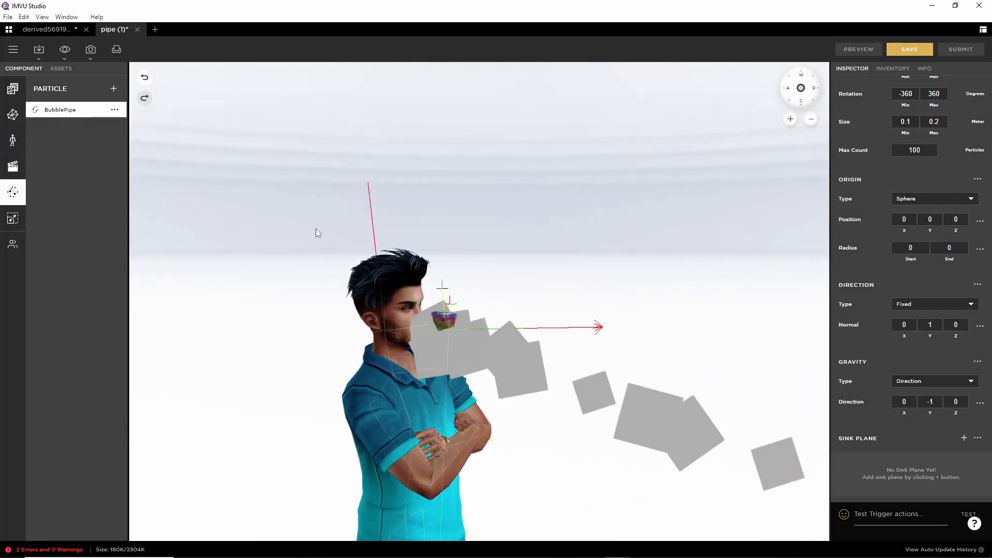
{"action": "left_click_drag", "start_coordinate": [314, 230], "coordinate": [390, 339]}
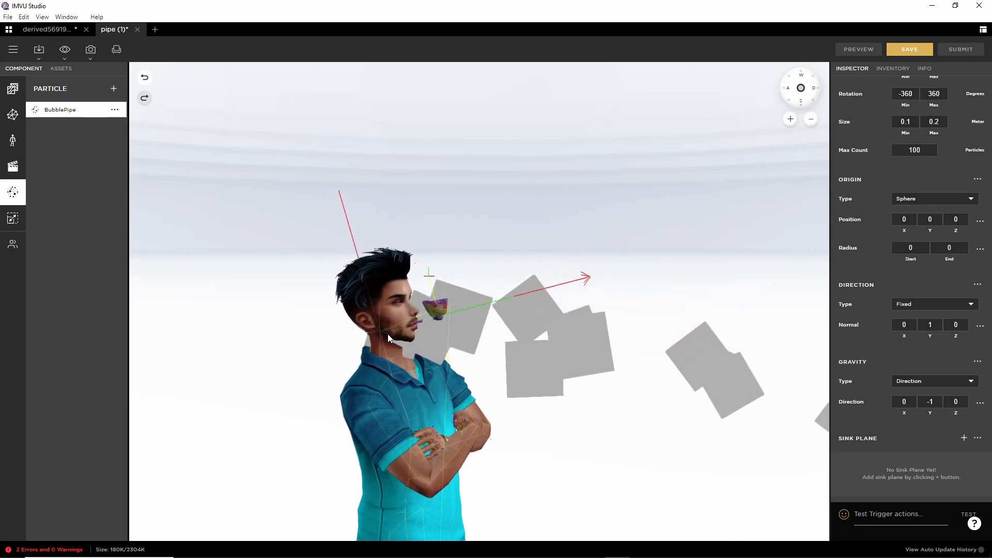
- Set the origin sphere's end radius to 1 and preview the product
{"action": "left_click", "coordinate": [940, 249]}
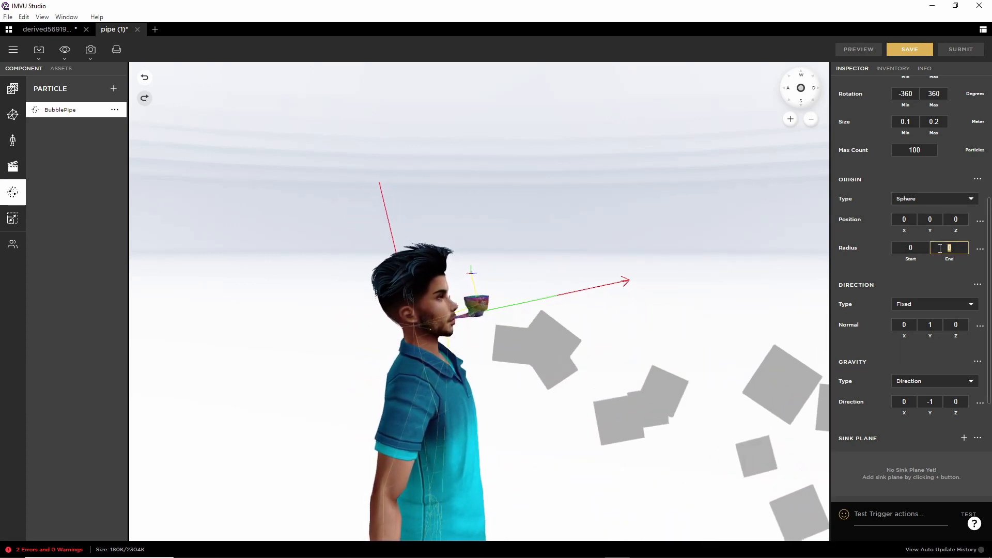
{"action": "type", "text": "1"}
{"action": "left_click", "coordinate": [916, 250]}
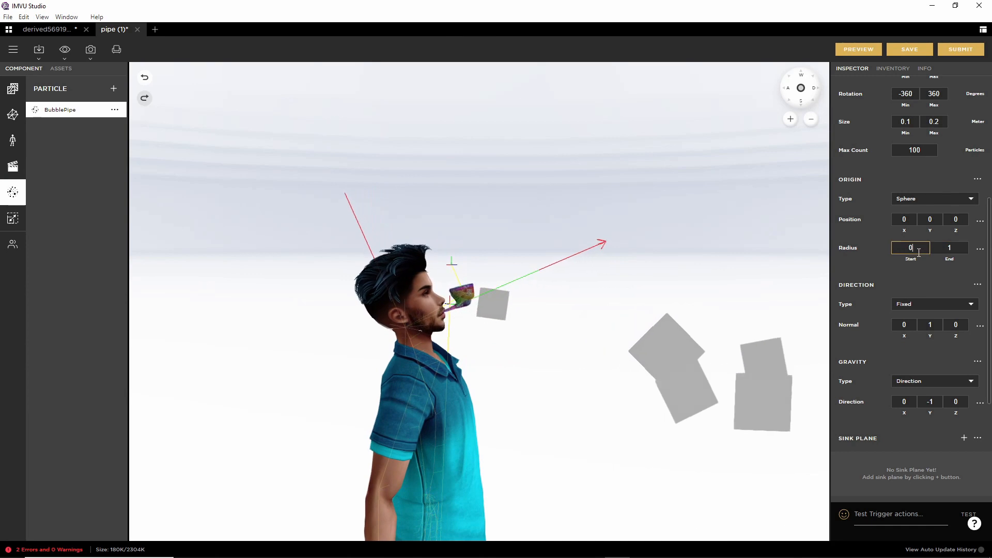
{"action": "left_click", "coordinate": [857, 53]}
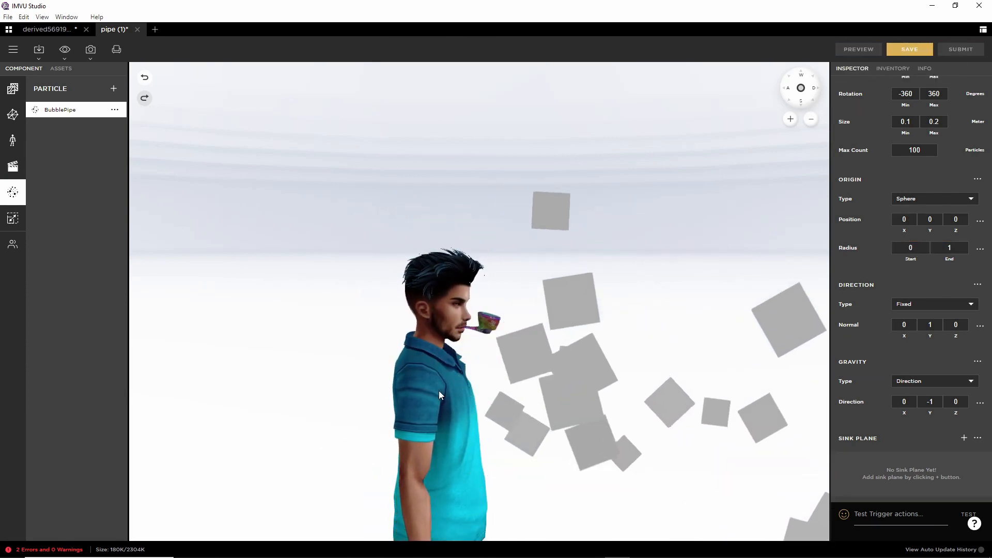
- Examine the origin sphere around the whole avatar and where the particles spawn within it, from several angles
{"action": "scroll", "coordinate": [439, 392], "scroll_direction": "down", "scroll_amount": 5}
{"action": "mouse_move", "coordinate": [438, 391]}
{"action": "left_mouse_down"}
{"action": "mouse_move", "coordinate": [450, 409]}
{"action": "mouse_move", "coordinate": [433, 399]}
{"action": "left_mouse_up"}
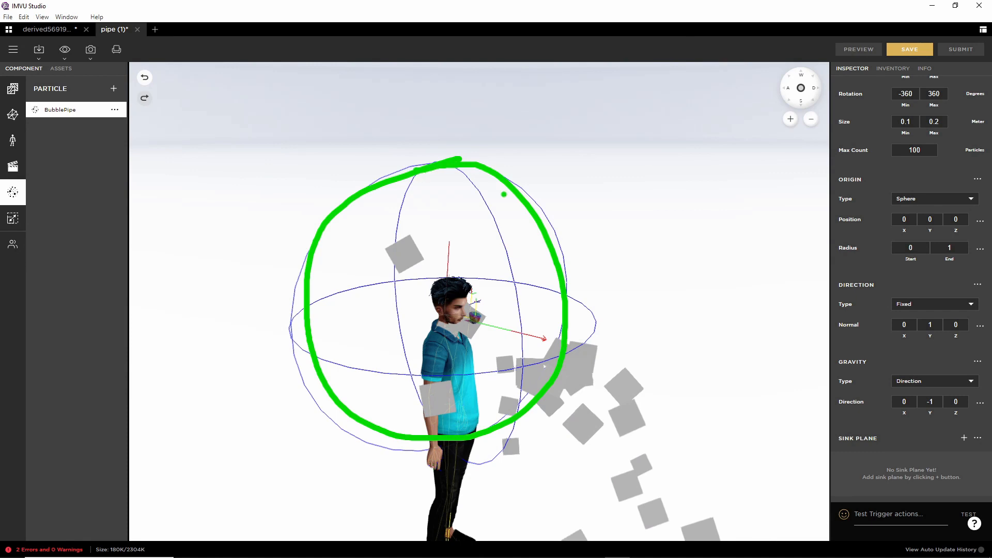
{"action": "key", "text": "Escape"}
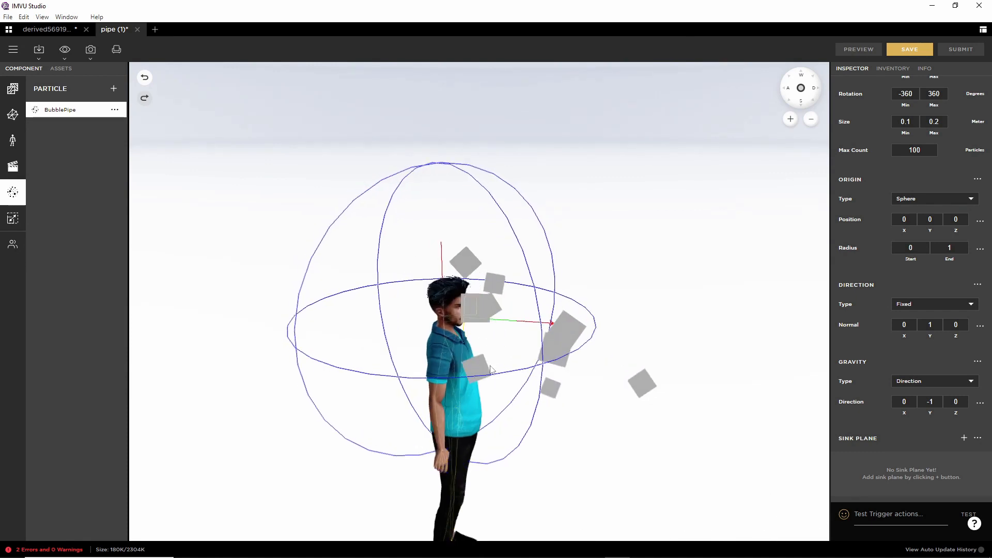
{"action": "left_click_drag", "start_coordinate": [476, 326], "coordinate": [441, 338]}
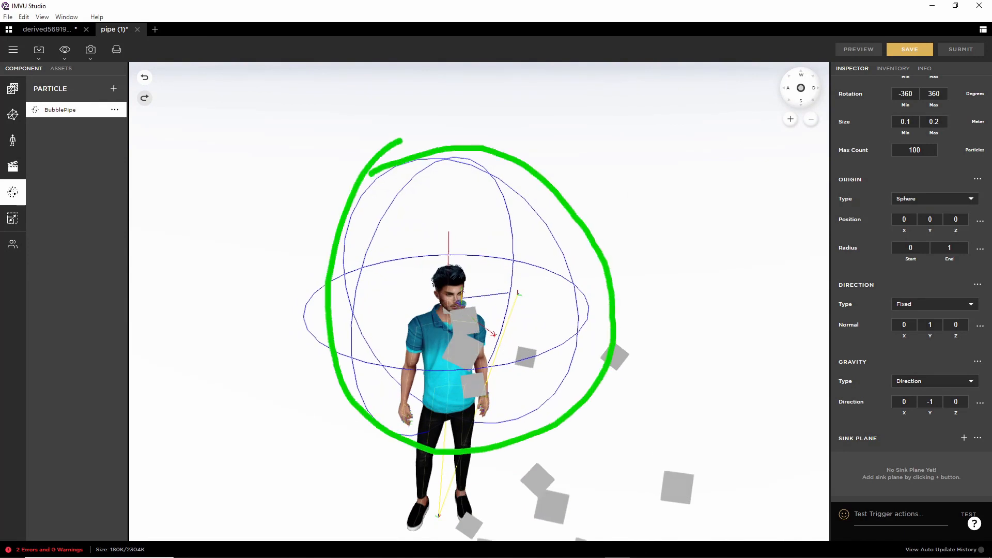
{"action": "key", "text": "Escape"}
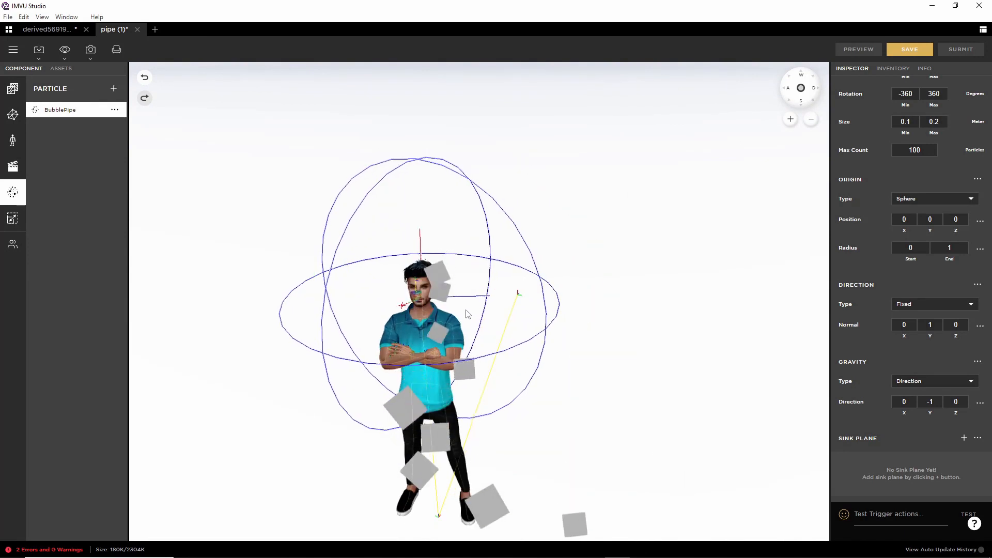
{"action": "mouse_move", "coordinate": [466, 311]}
{"action": "left_mouse_down"}
{"action": "mouse_move", "coordinate": [559, 297]}
{"action": "mouse_move", "coordinate": [568, 283]}
{"action": "left_mouse_up"}
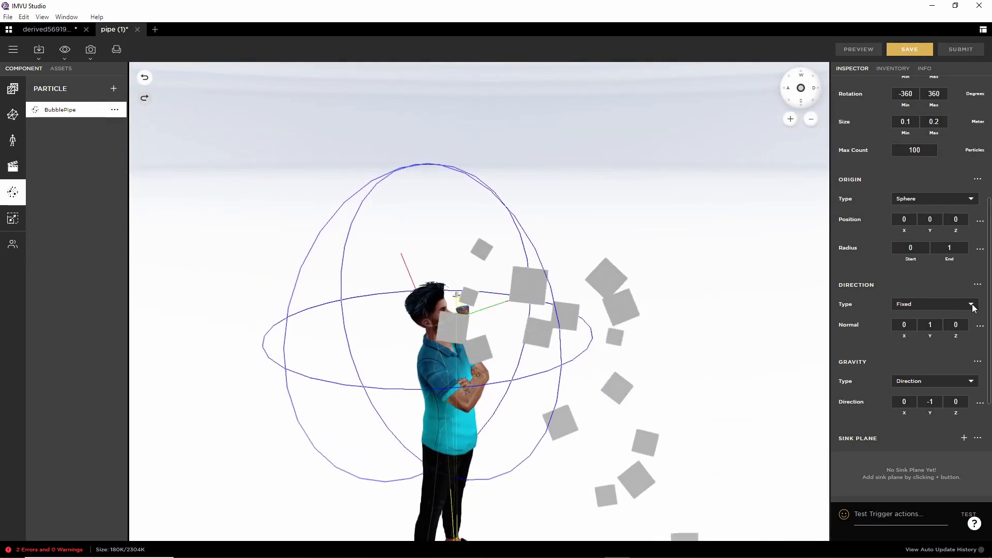
- Set the origin sphere's end radius to 0, preview the product, and inspect the emission point up close at the pipe
{"action": "left_click", "coordinate": [941, 247]}
{"action": "type", "text": "0"}
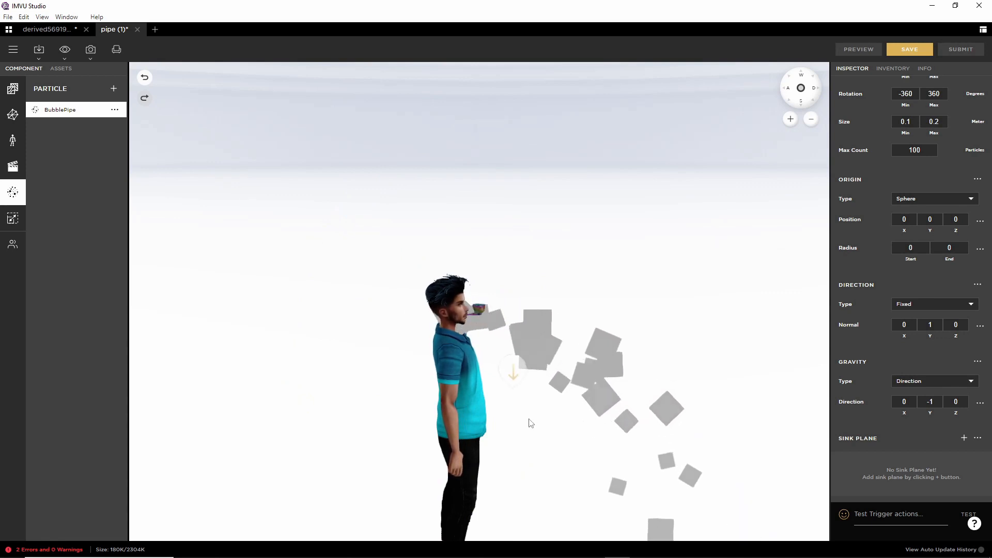
{"action": "scroll", "coordinate": [535, 420], "scroll_direction": "up", "scroll_amount": 5}
{"action": "right_click_drag", "start_coordinate": [505, 447], "coordinate": [561, 364]}
{"action": "scroll", "coordinate": [635, 395], "scroll_direction": "up", "scroll_amount": 3}
{"action": "mouse_move", "coordinate": [665, 396]}
{"action": "left_mouse_down"}
{"action": "mouse_move", "coordinate": [534, 388]}
{"action": "mouse_move", "coordinate": [539, 399]}
{"action": "mouse_move", "coordinate": [647, 398]}
{"action": "left_mouse_up"}
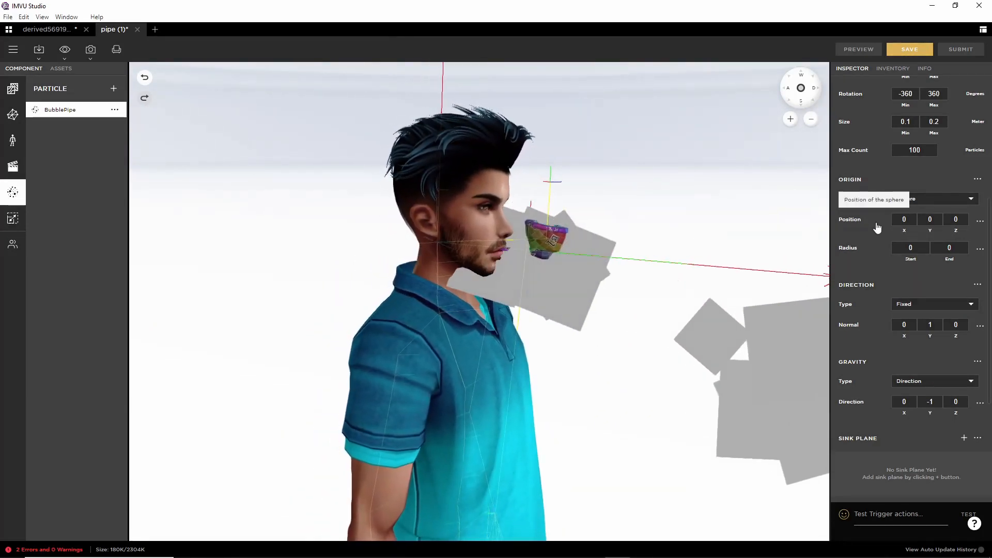
- Recheck the BubblePipe particle's node choice, keeping AttachmentRoot selected
{"action": "scroll", "coordinate": [876, 284], "scroll_direction": "up", "scroll_amount": 5}
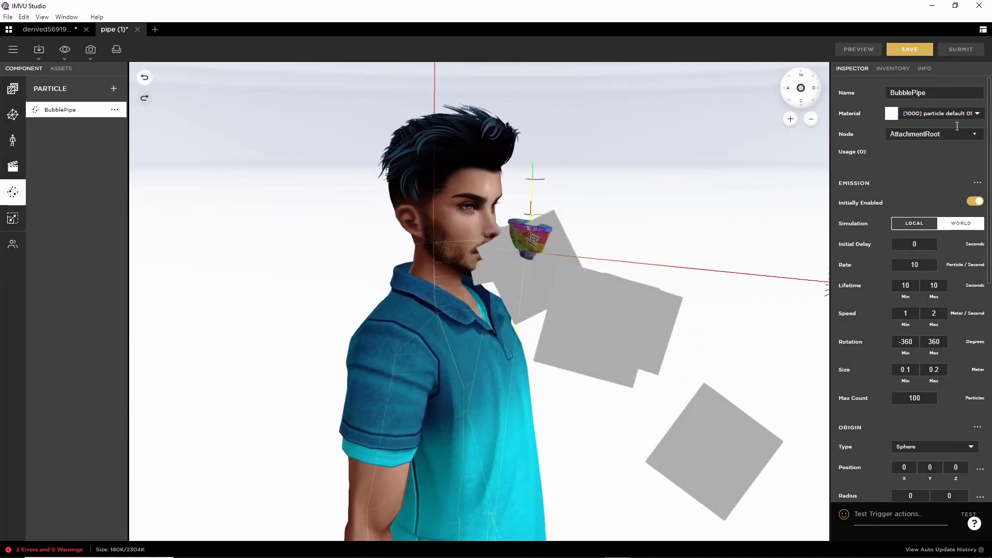
{"action": "left_click", "coordinate": [913, 159]}
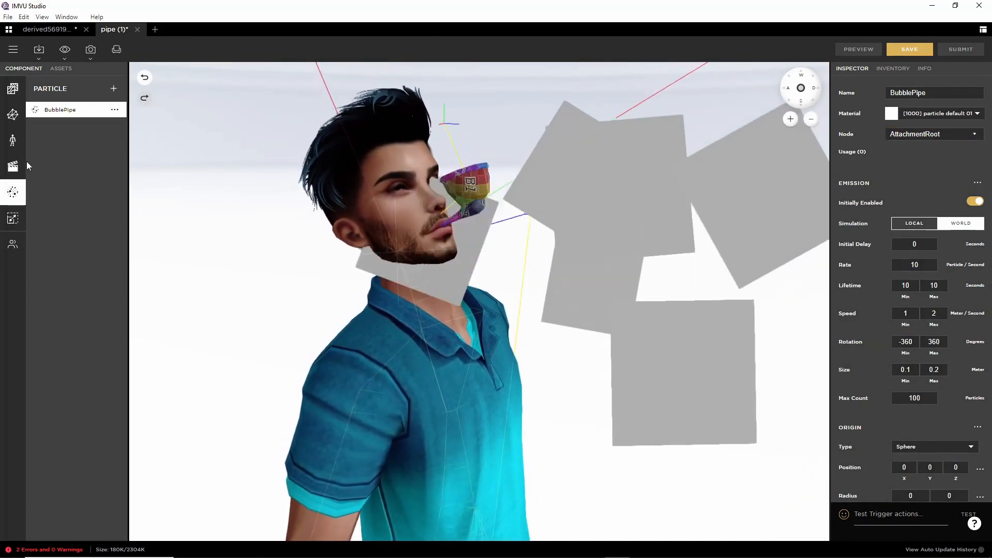
- Review the list of avatar nodes available for the skeleton's attachment and select Head
{"action": "left_click", "coordinate": [12, 140]}
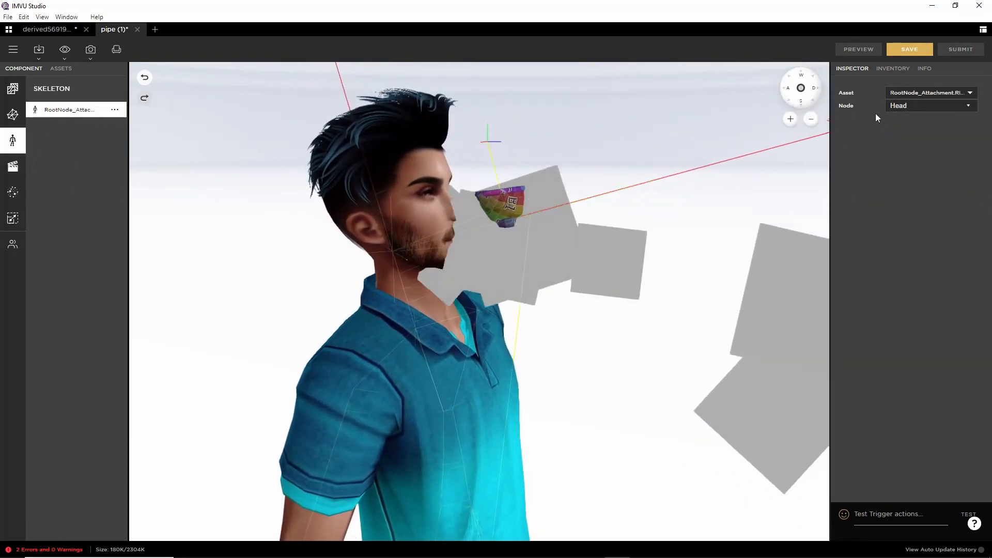
{"action": "left_click", "coordinate": [925, 106]}
{"action": "scroll", "coordinate": [925, 122], "scroll_direction": "up", "scroll_amount": 5}
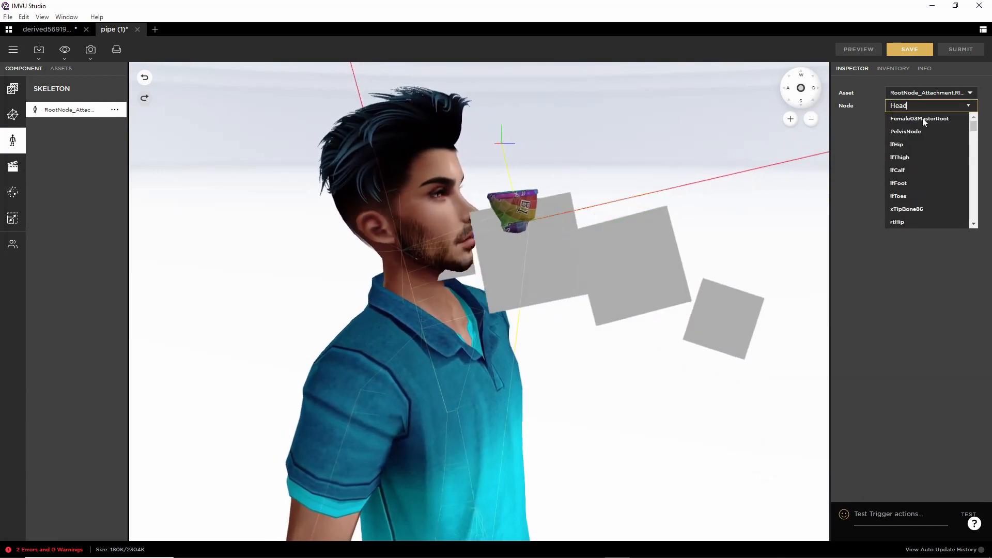
{"action": "scroll", "coordinate": [930, 123], "scroll_direction": "down", "scroll_amount": 5}
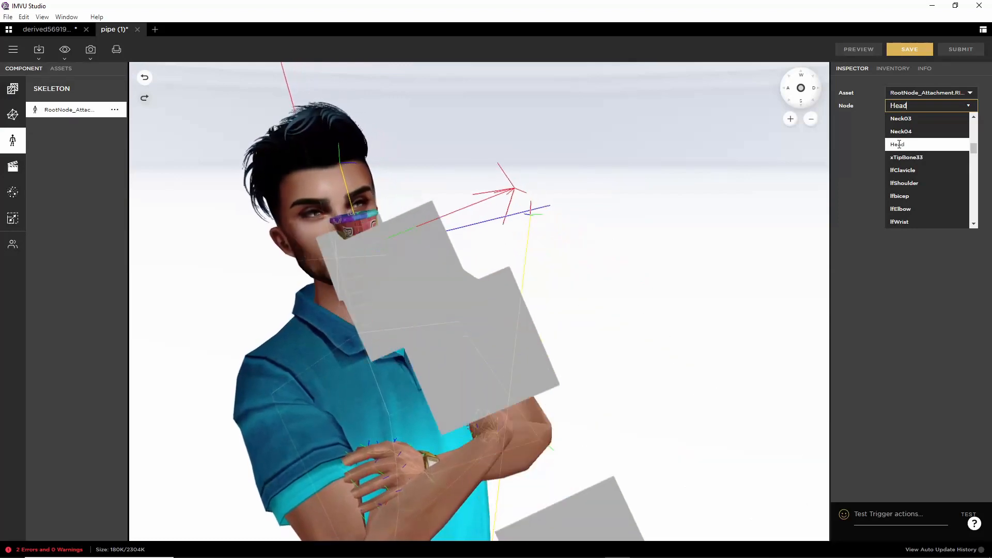
{"action": "left_click", "coordinate": [899, 144]}
- Preview the pipe with the RootNode_AttachmentRoot skeleton asset and restore the RootNode_Attachment.RIG asset
{"action": "left_click", "coordinate": [911, 93]}
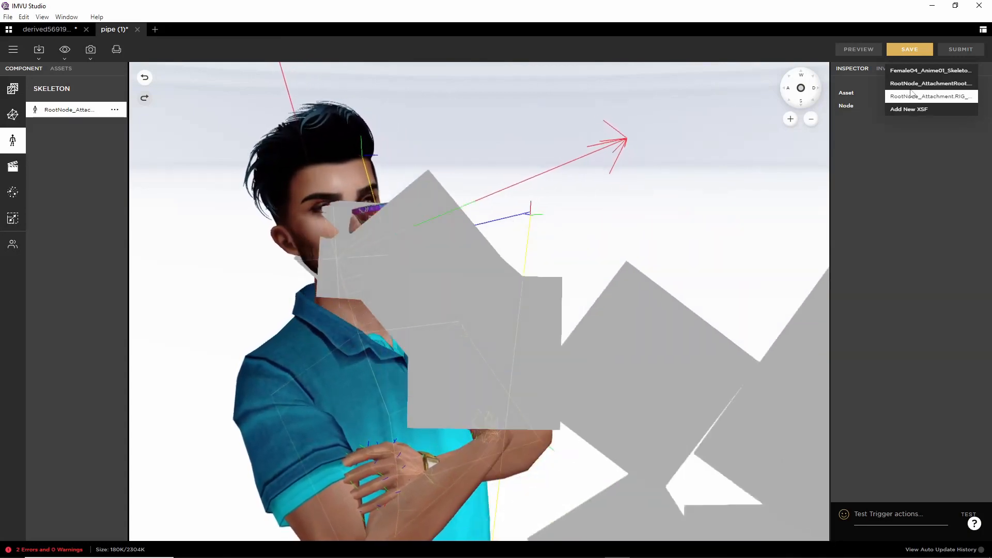
{"action": "left_click", "coordinate": [911, 86]}
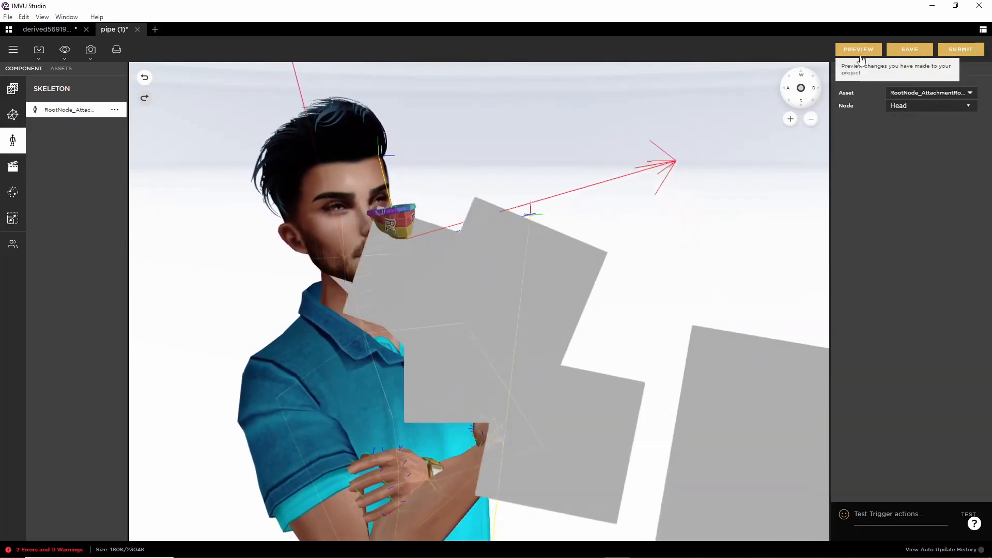
{"action": "left_click", "coordinate": [859, 50]}
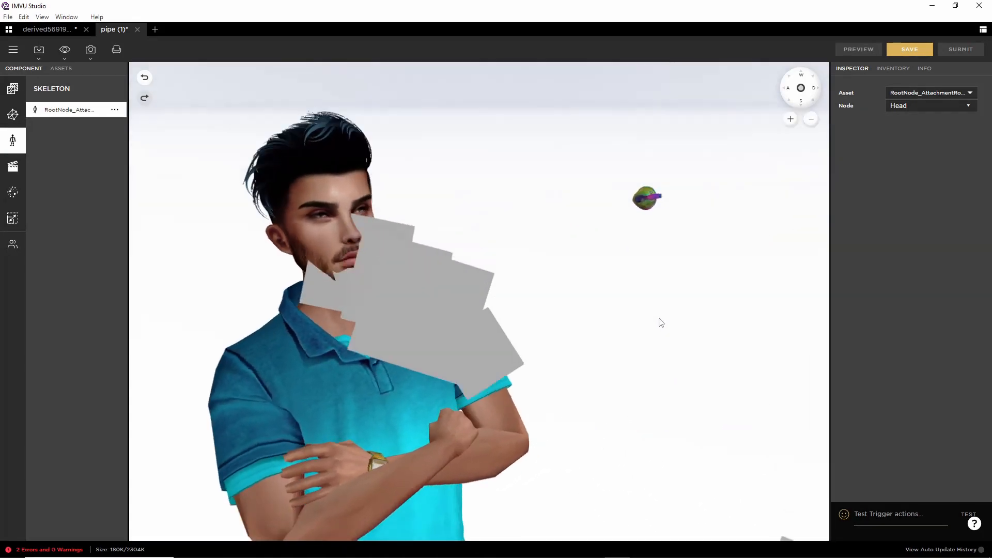
{"action": "scroll", "coordinate": [620, 345], "scroll_direction": "down", "scroll_amount": 6}
{"action": "left_click_drag", "start_coordinate": [606, 343], "coordinate": [607, 310]}
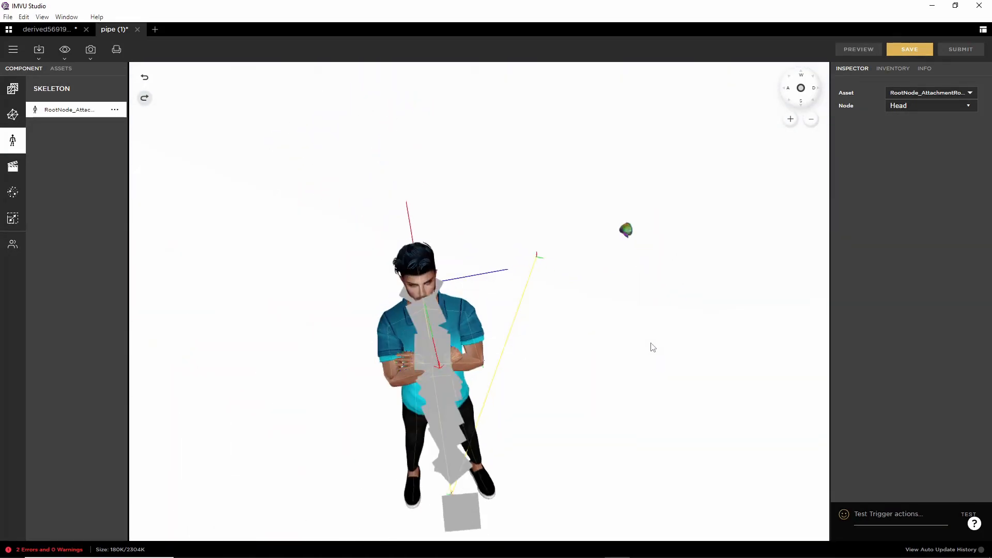
{"action": "scroll", "coordinate": [552, 277], "scroll_direction": "up", "scroll_amount": 2}
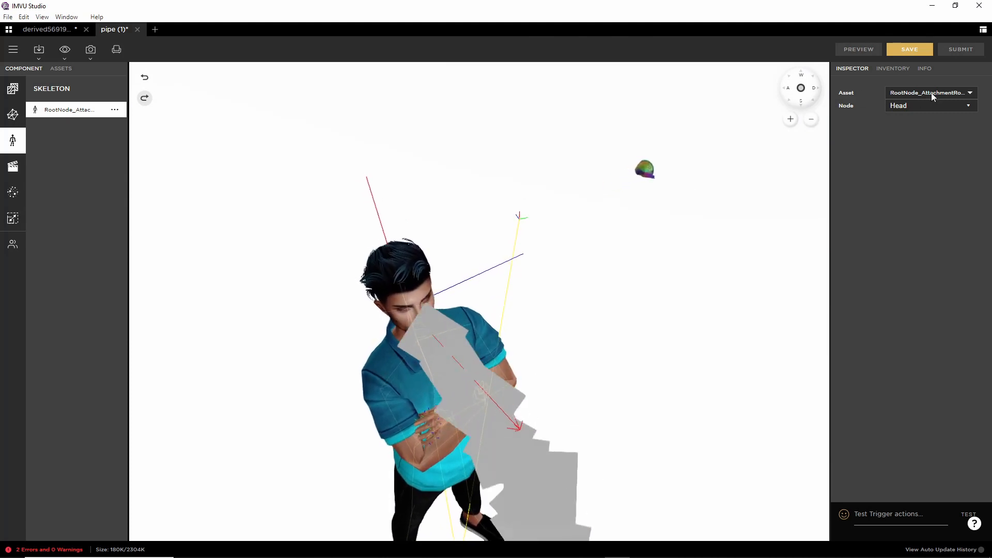
{"action": "left_click", "coordinate": [929, 110]}
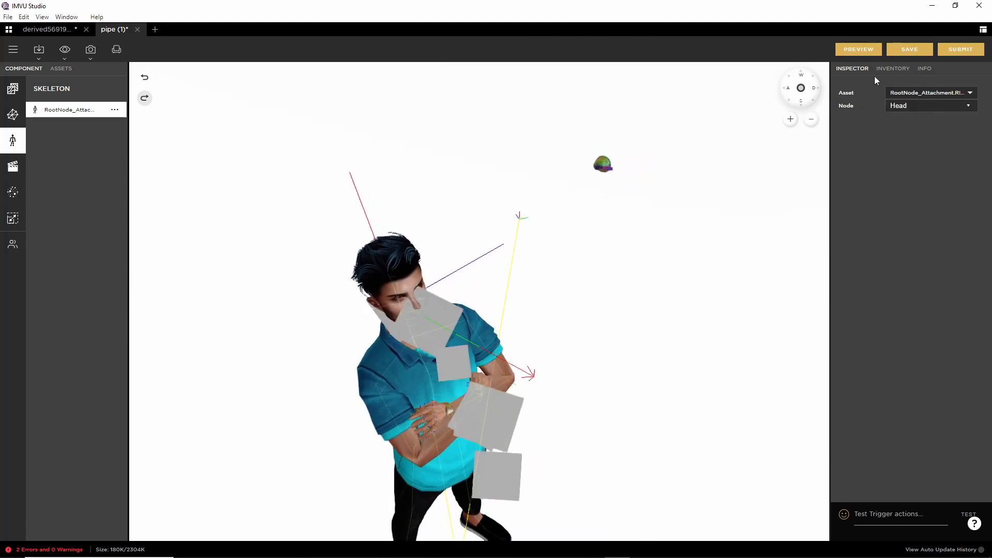
{"action": "left_click", "coordinate": [856, 50]}
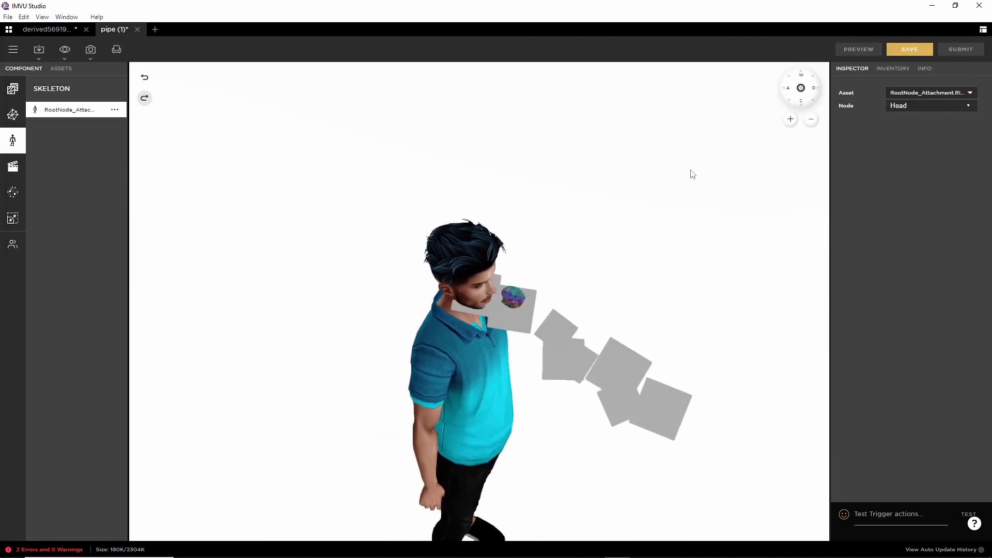
- Display the skeleton bones in the scene and examine the attachment node around the pipe bowl
{"action": "left_click", "coordinate": [65, 54]}
{"action": "scroll", "coordinate": [404, 278], "scroll_direction": "up", "scroll_amount": 5}
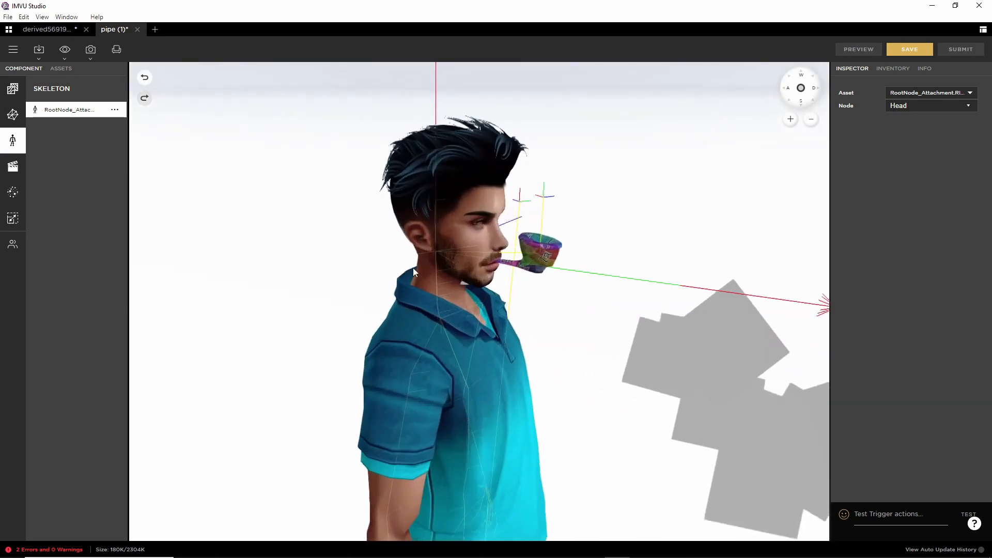
{"action": "scroll", "coordinate": [413, 268], "scroll_direction": "up", "scroll_amount": 3}
{"action": "mouse_move", "coordinate": [455, 289]}
{"action": "left_mouse_down"}
{"action": "mouse_move", "coordinate": [529, 330]}
{"action": "mouse_move", "coordinate": [444, 376]}
{"action": "mouse_move", "coordinate": [484, 378]}
{"action": "mouse_move", "coordinate": [487, 360]}
{"action": "left_mouse_up"}
{"action": "key", "text": "ctrl+2"}
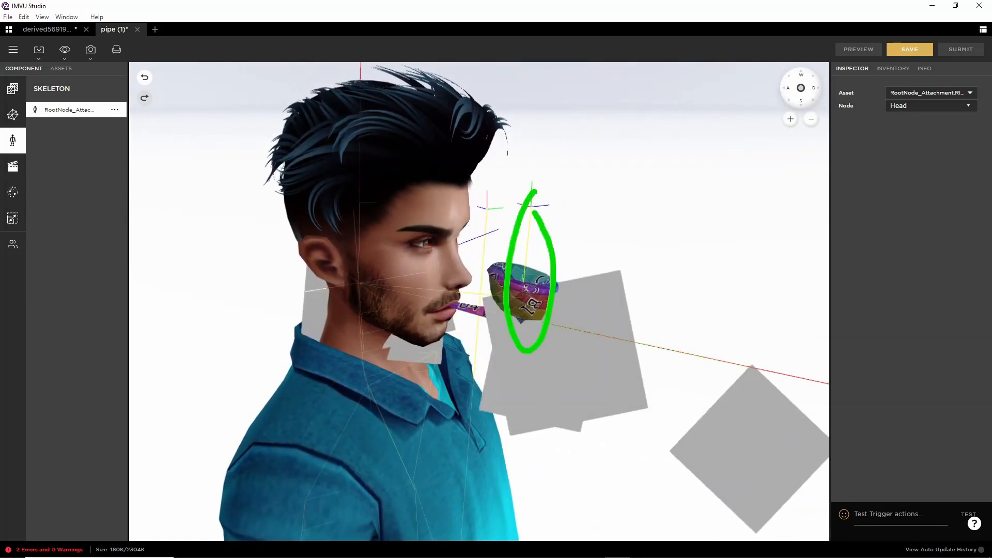
{"action": "key", "text": "Escape"}
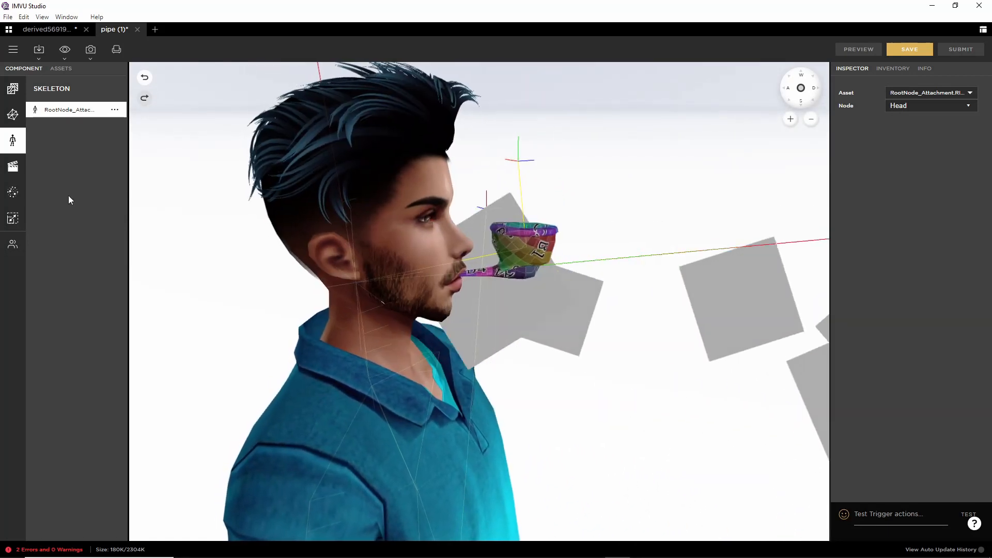
- Review the node choices available for the BubblePipe particle and compare its AttachmentRoot node with the bones in the scene
{"action": "left_click", "coordinate": [13, 192]}
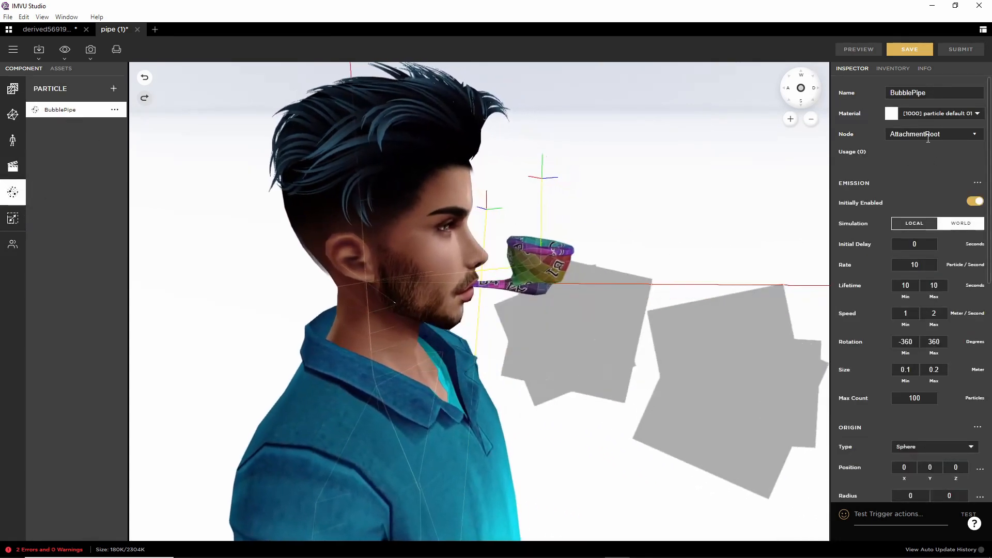
{"action": "left_click", "coordinate": [922, 134]}
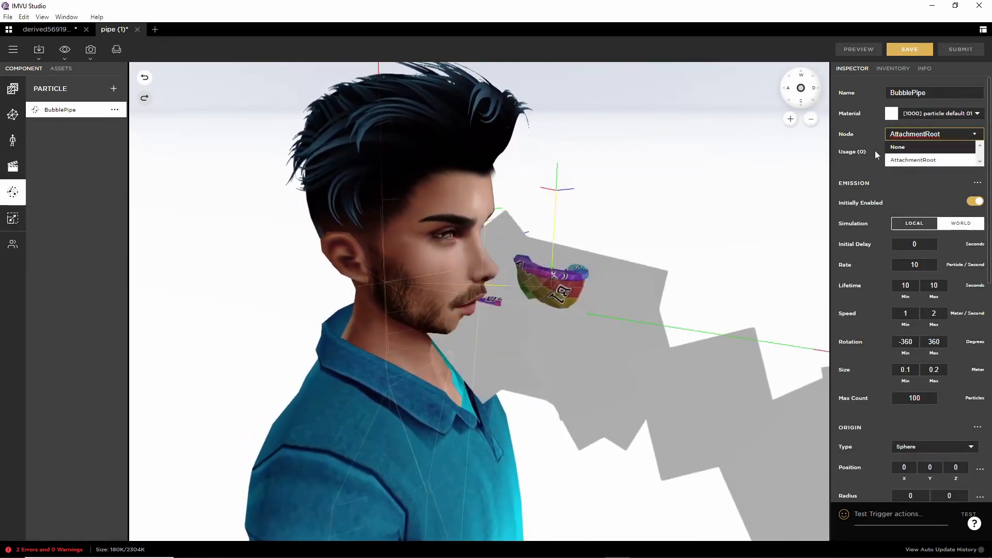
{"action": "left_click", "coordinate": [850, 147]}
{"action": "key", "text": "ctrl+2"}
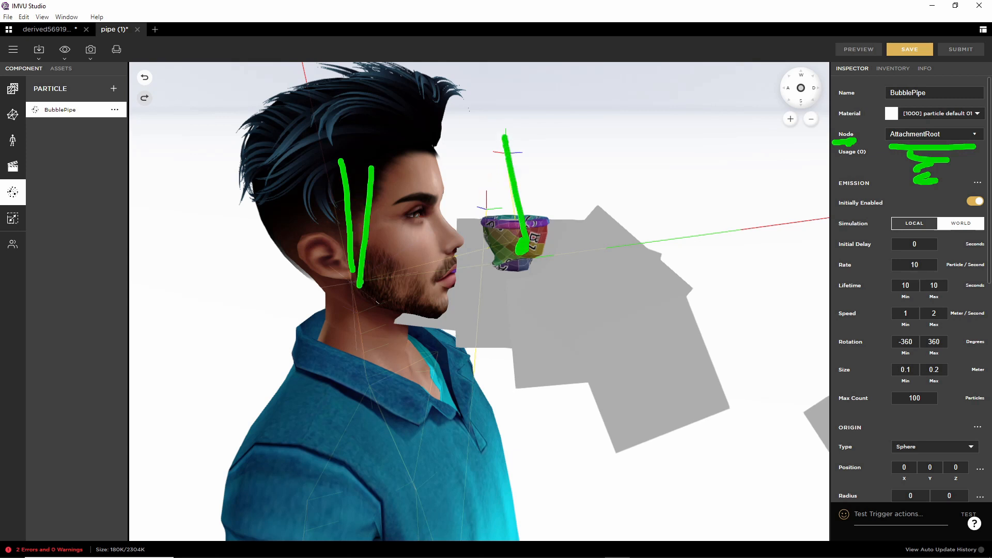
{"action": "key", "text": "Escape"}
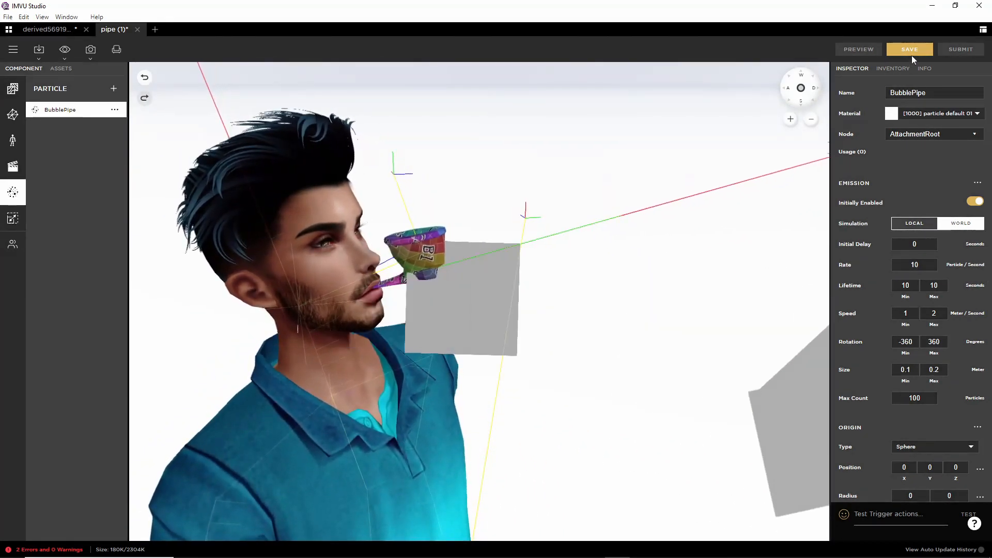
- Save the pipe (1) project and close the derived56919490 project without saving its changes
{"action": "left_click", "coordinate": [909, 50]}
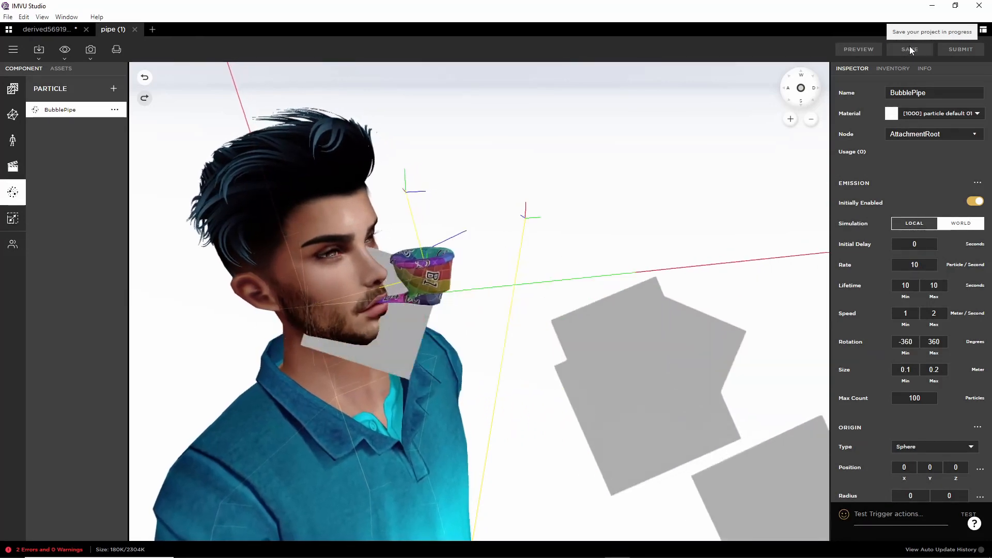
{"action": "left_click", "coordinate": [71, 32]}
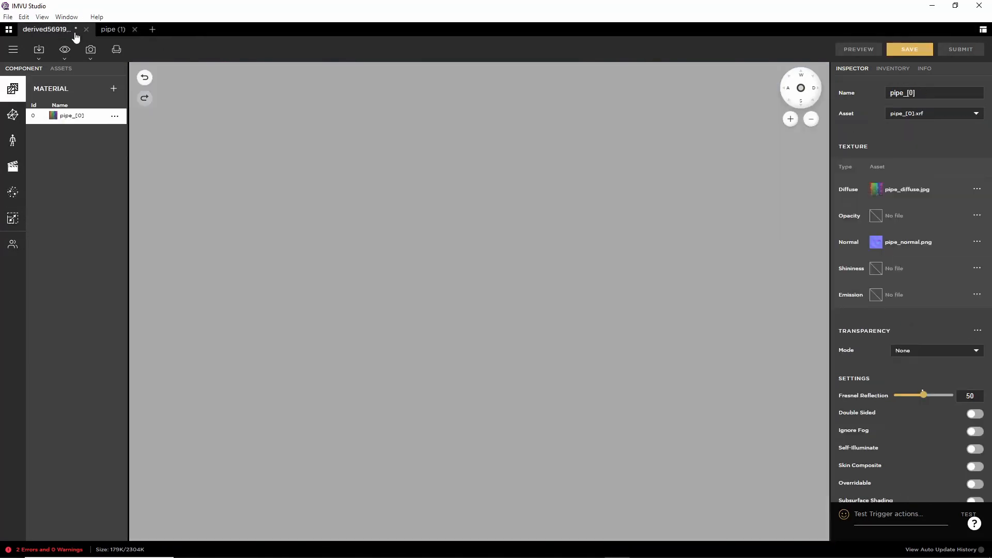
{"action": "left_click", "coordinate": [86, 29]}
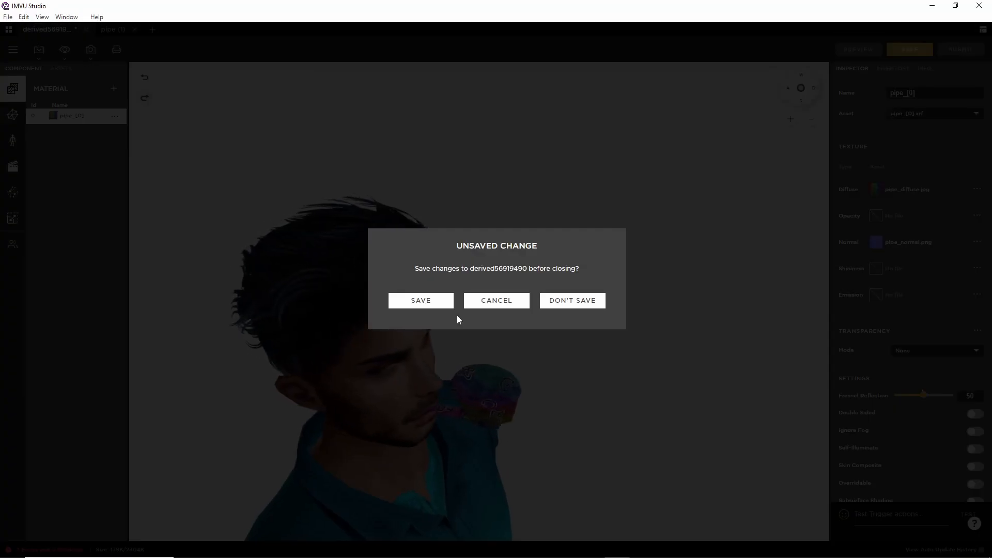
{"action": "left_click", "coordinate": [555, 307]}
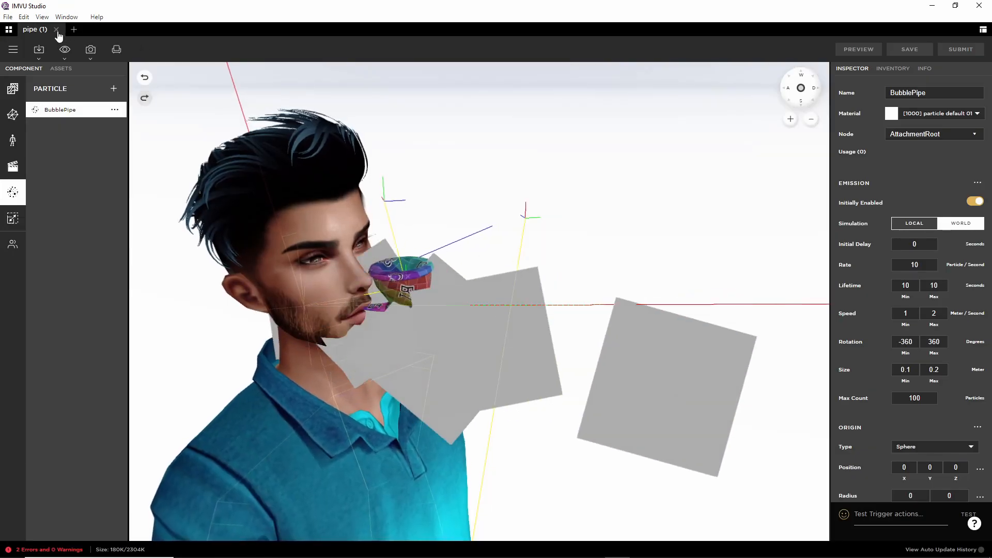
- Close the pipe (1) project, reopen it from the drafts and examine the pipe on the avatar from the side
{"action": "left_click", "coordinate": [56, 29]}
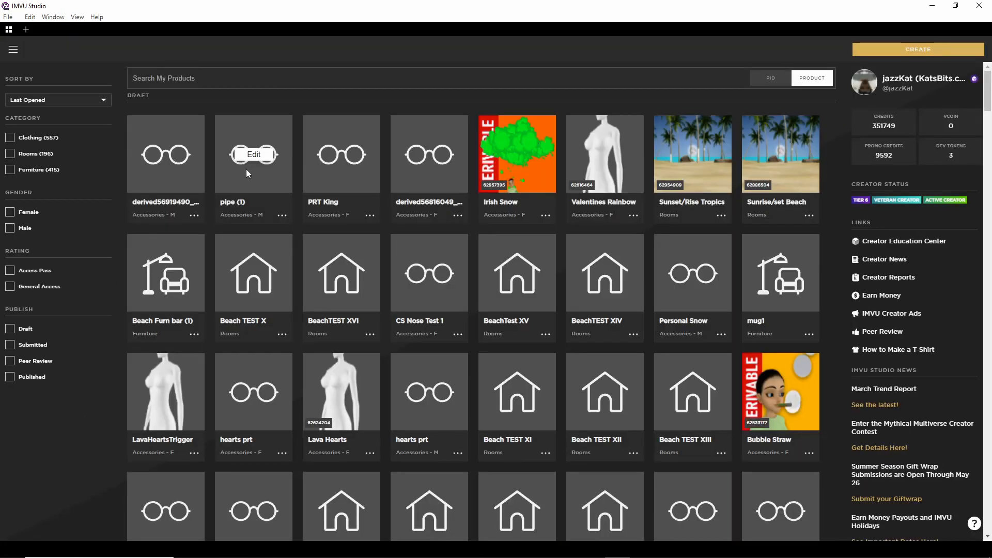
{"action": "left_click", "coordinate": [254, 155]}
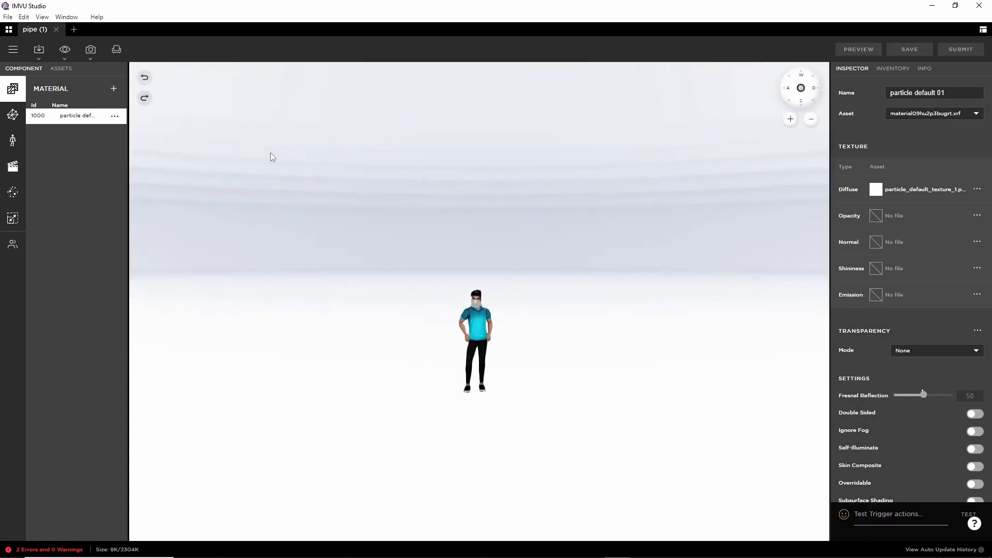
{"action": "scroll", "coordinate": [405, 349], "scroll_direction": "up", "scroll_amount": 10}
{"action": "left_click_drag", "start_coordinate": [404, 351], "coordinate": [473, 364]}
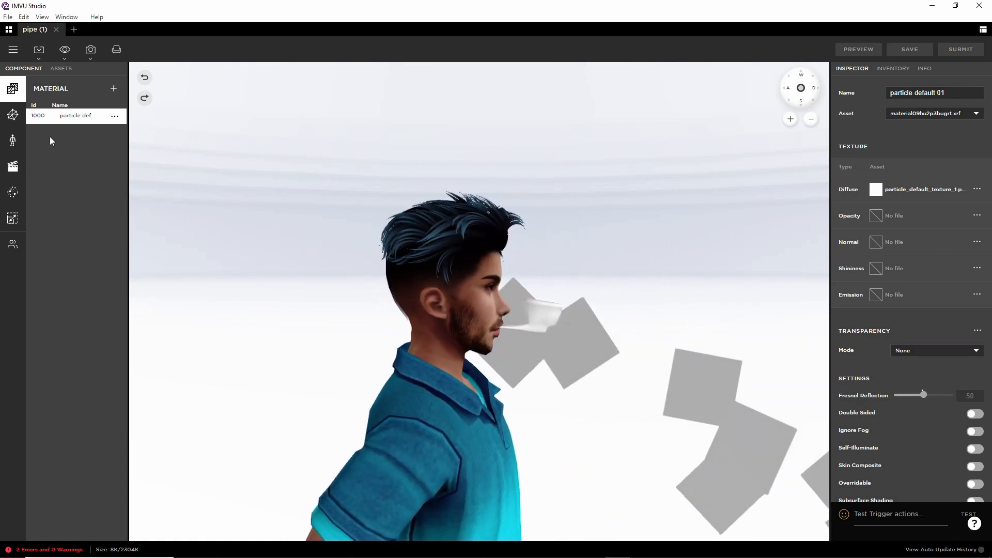
- Check the BubblePipe particle and the material list of the reopened project against the pipe mesh
{"action": "left_click", "coordinate": [11, 194]}
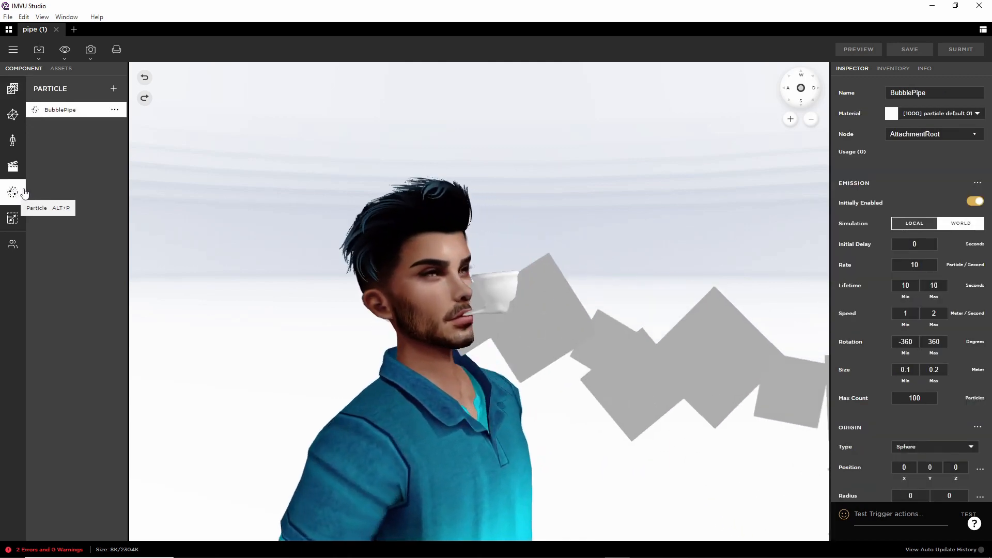
{"action": "left_click", "coordinate": [13, 89]}
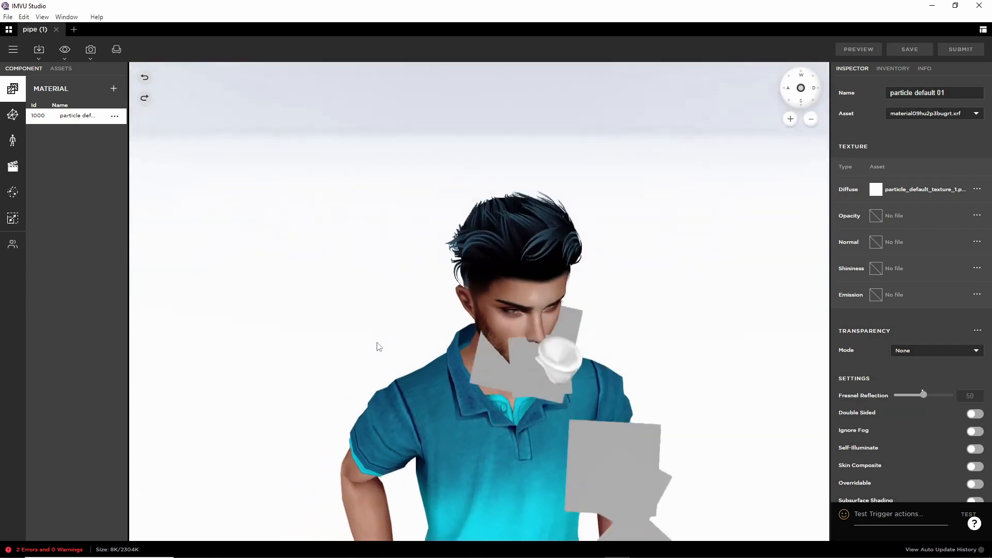
{"action": "scroll", "coordinate": [430, 341], "scroll_direction": "up", "scroll_amount": 3}
{"action": "left_click_drag", "start_coordinate": [430, 342], "coordinate": [500, 353]}
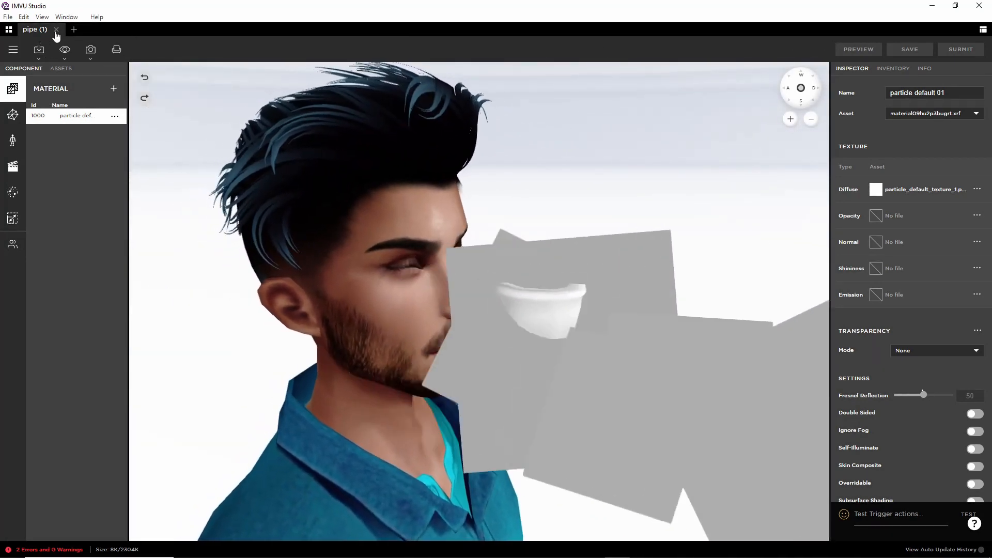
- Close pipe (1), open the derived56919490 draft and load Attachment_bubblepipe (6).fbx for import
{"action": "left_click", "coordinate": [56, 30]}
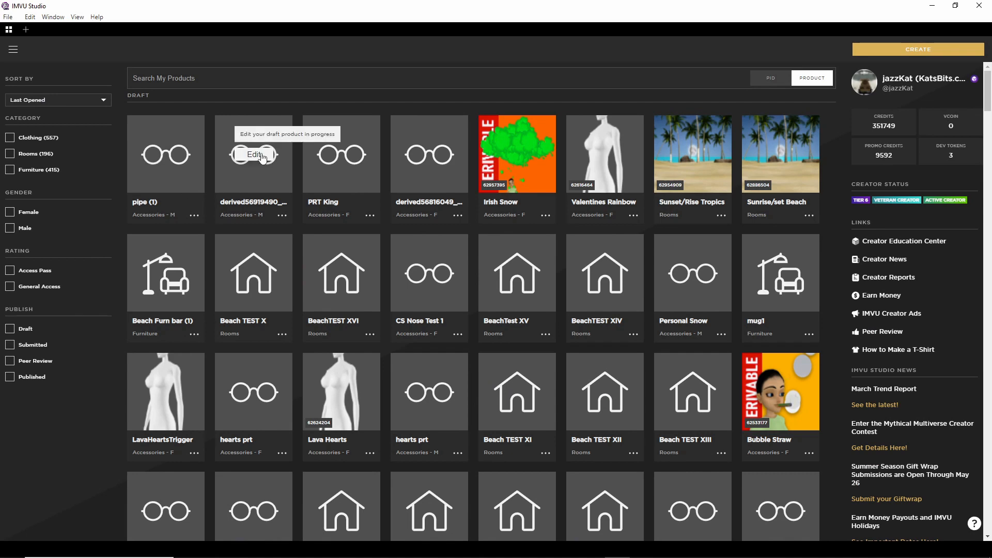
{"action": "left_click", "coordinate": [254, 155]}
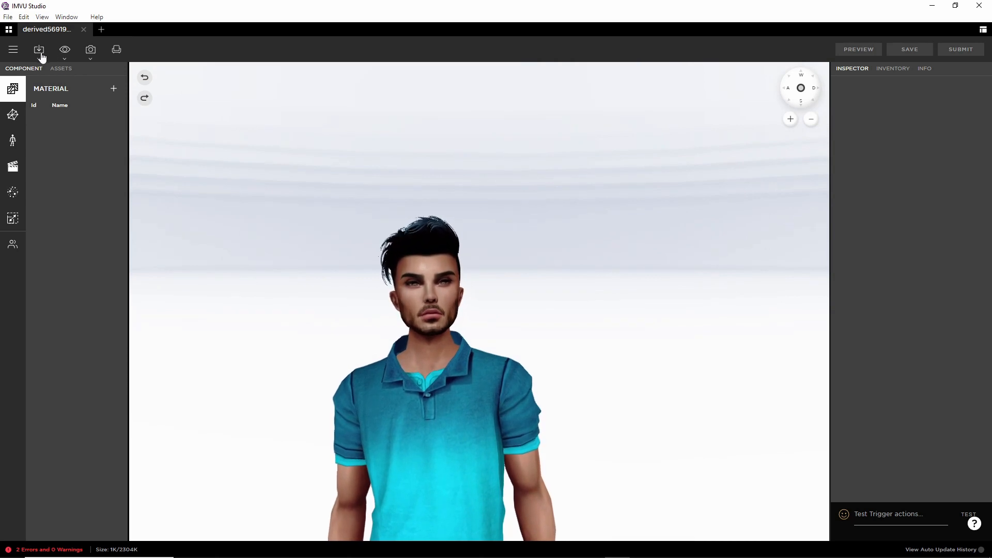
{"action": "left_click", "coordinate": [56, 91]}
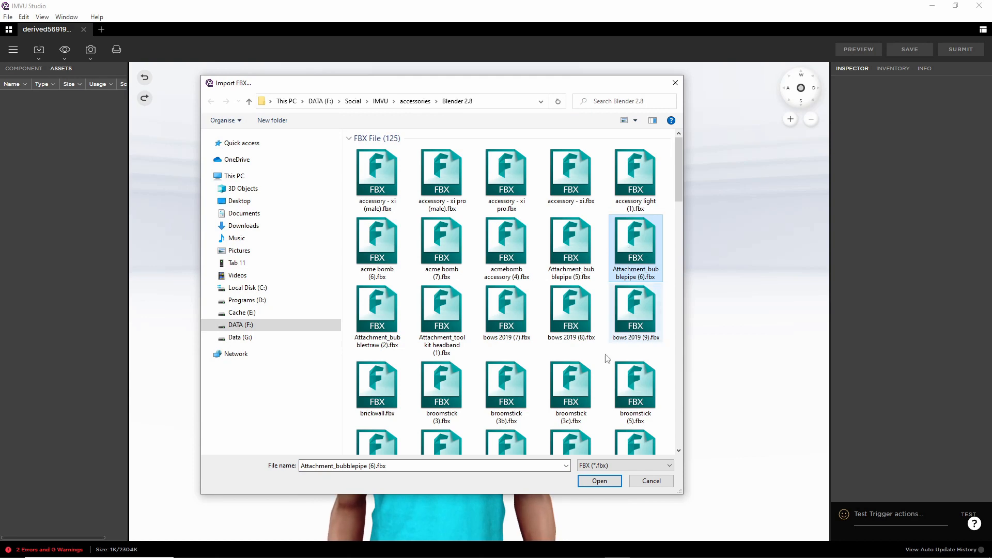
{"action": "left_click", "coordinate": [598, 481]}
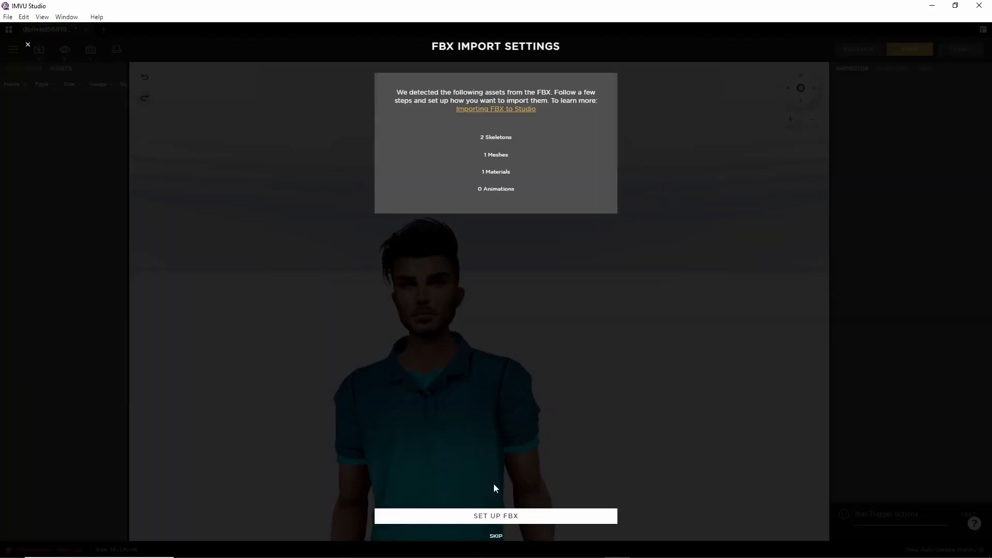
- Assign the pipeLOW mesh to [0] head in the FBX import setup and check the diffuse texture of material pipe_[0]
{"action": "left_click", "coordinate": [497, 517]}
{"action": "left_click", "coordinate": [508, 202]}
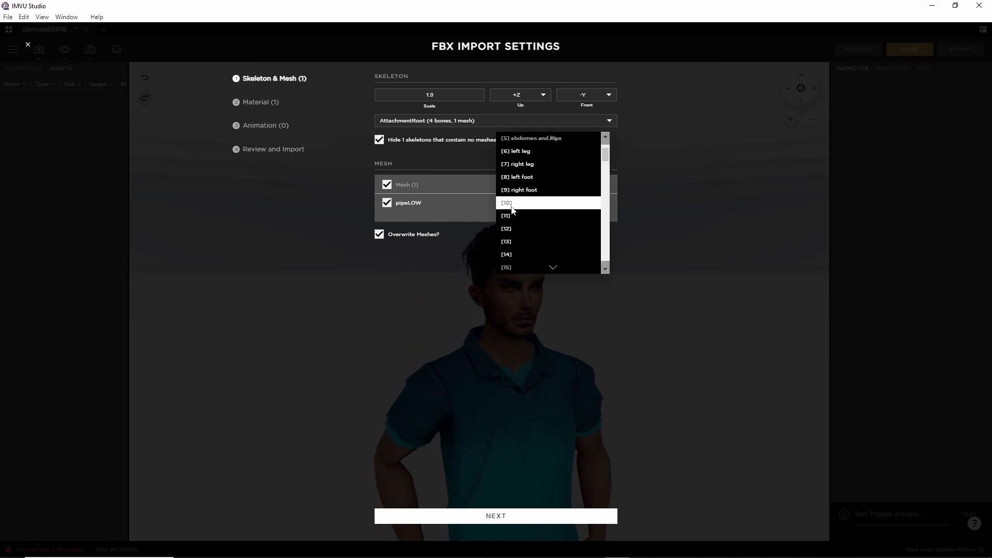
{"action": "left_click", "coordinate": [529, 153]}
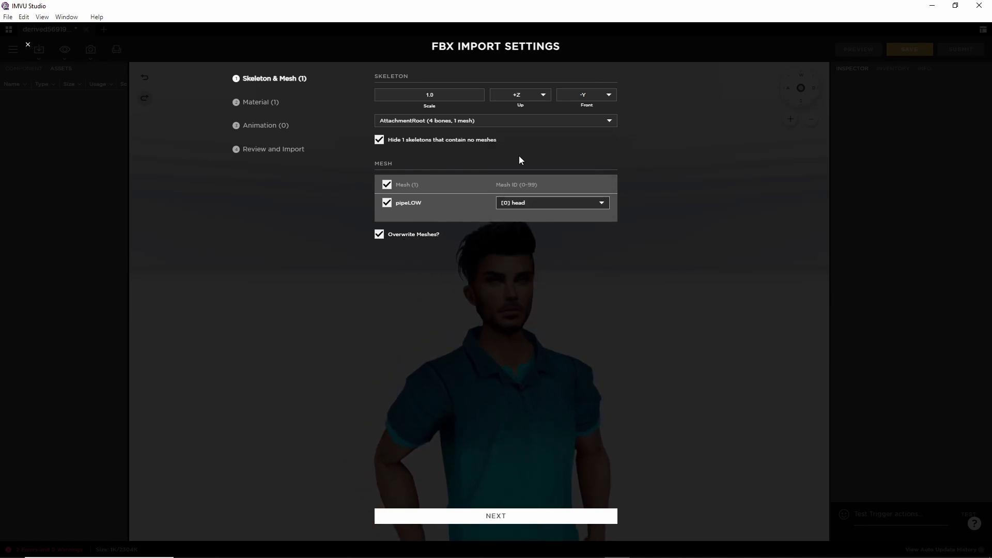
{"action": "left_click", "coordinate": [497, 516]}
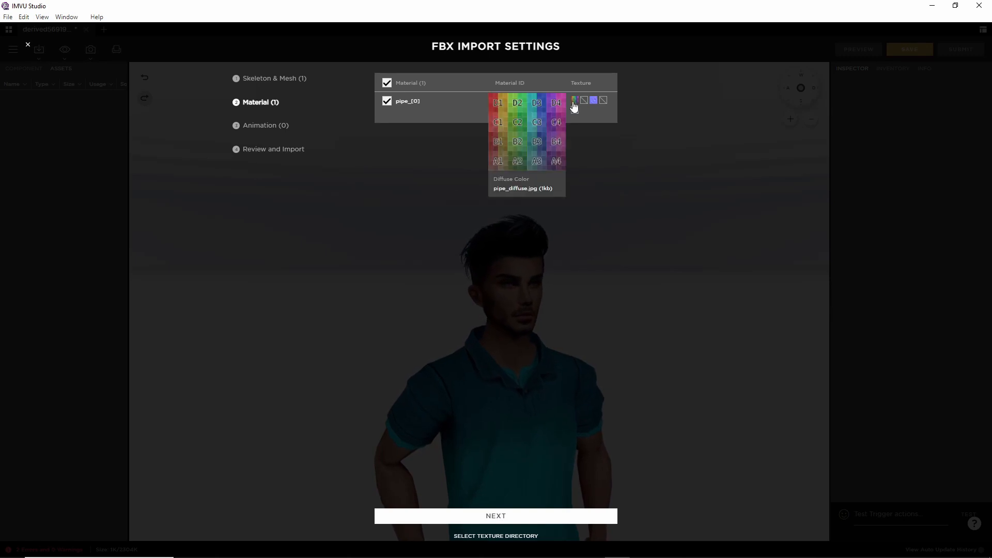
{"action": "mouse_move", "coordinate": [576, 102]}
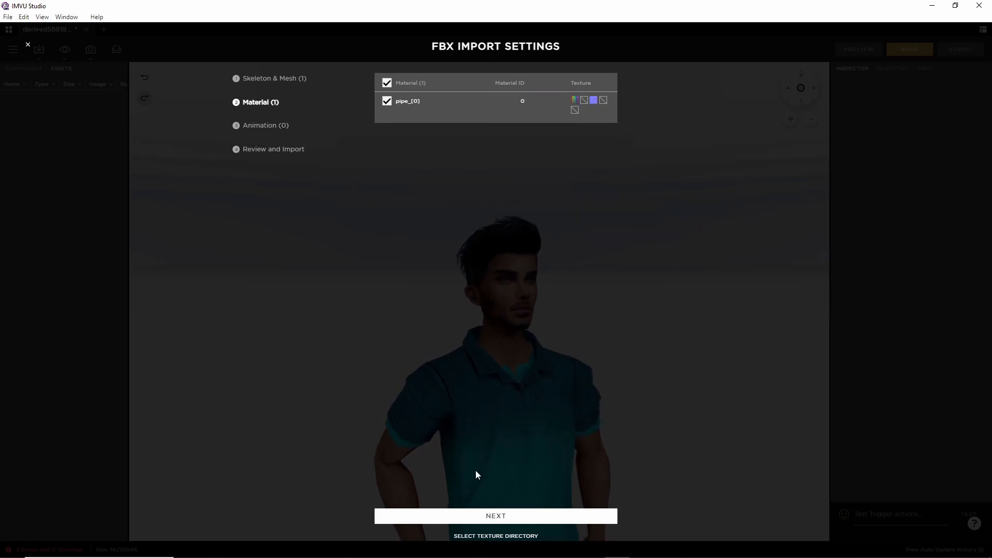
- Finish the FBX import with material pipe_[0] and no animation, and check the pipe on the avatar's face
{"action": "left_click", "coordinate": [501, 515]}
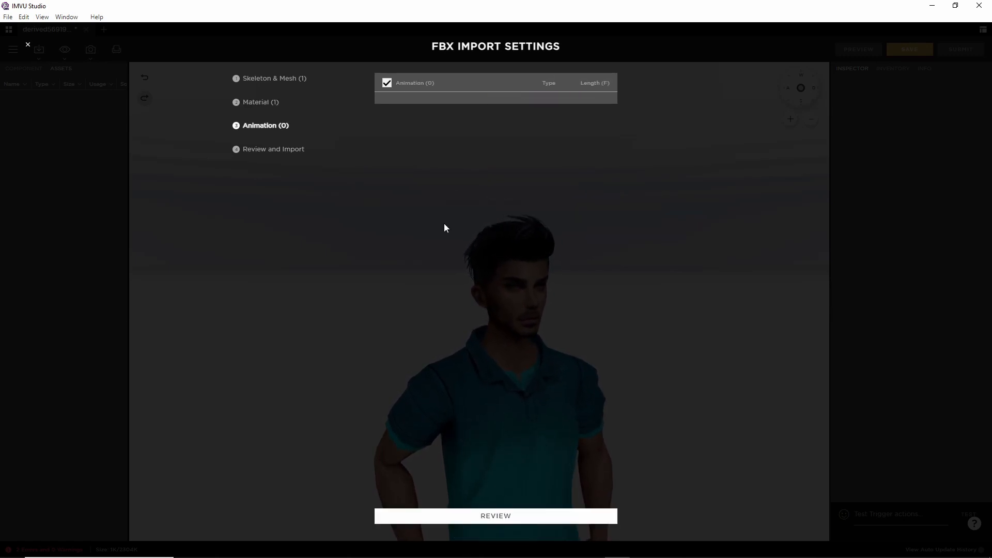
{"action": "left_click", "coordinate": [492, 516]}
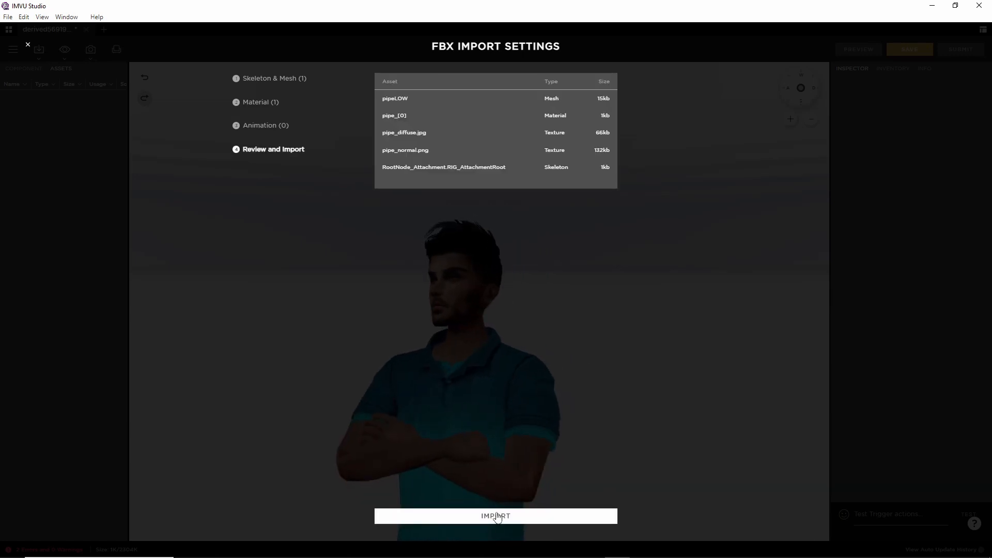
{"action": "left_click", "coordinate": [494, 516]}
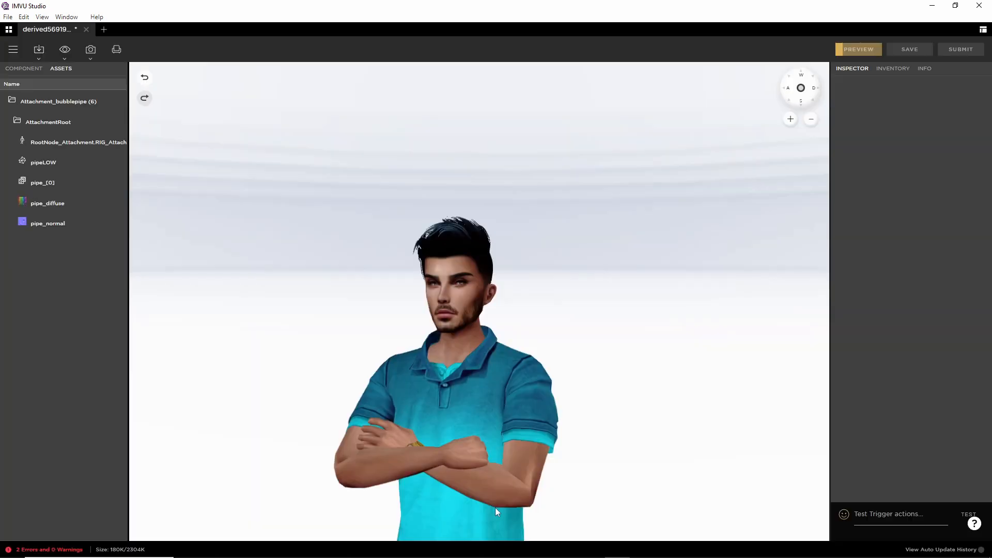
{"action": "left_click_drag", "start_coordinate": [427, 377], "coordinate": [264, 268]}
{"action": "scroll", "coordinate": [388, 372], "scroll_direction": "up", "scroll_amount": 5}
{"action": "left_click", "coordinate": [21, 70]}
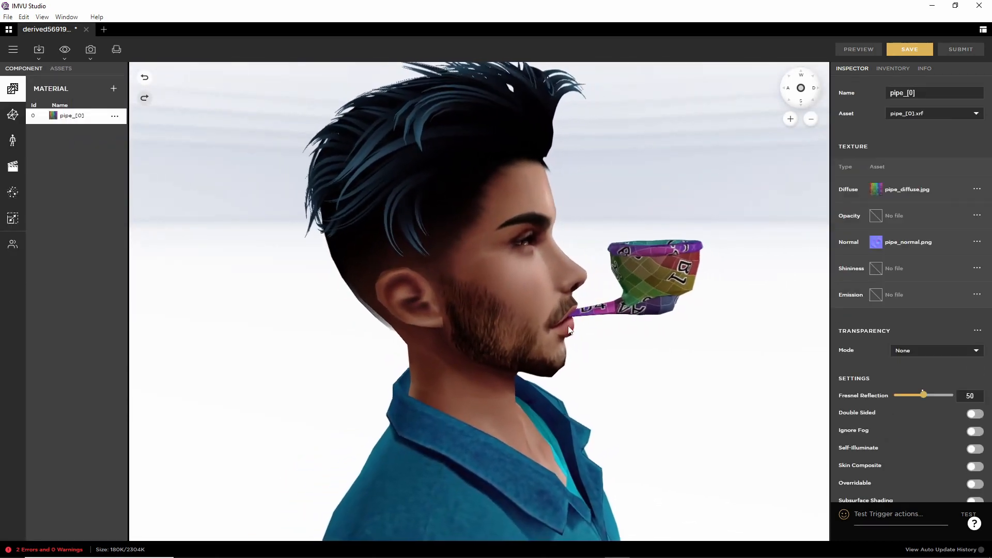
{"action": "left_click_drag", "start_coordinate": [566, 330], "coordinate": [500, 345]}
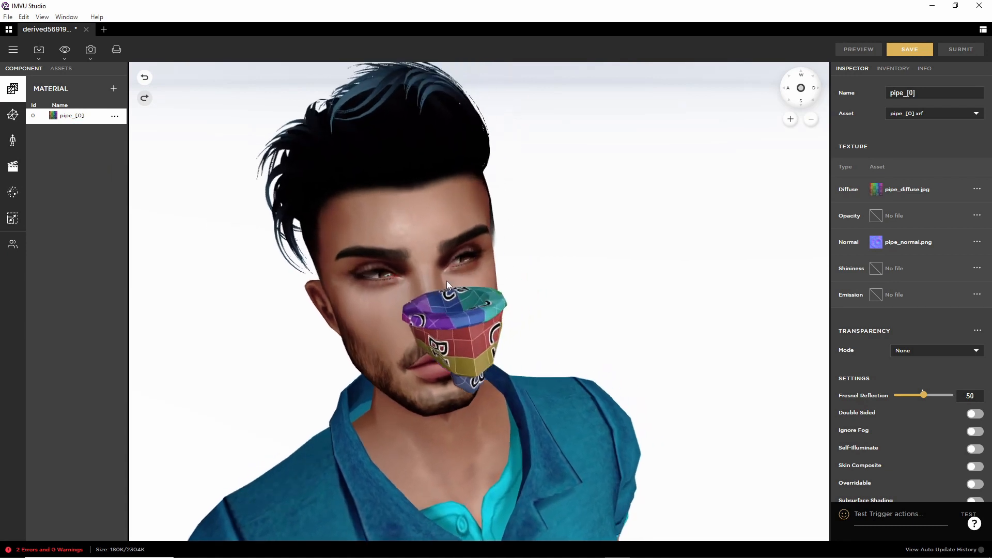
- Save the project as a new product named pipe (2)
{"action": "left_click", "coordinate": [12, 49]}
{"action": "mouse_move", "coordinate": [32, 73]}
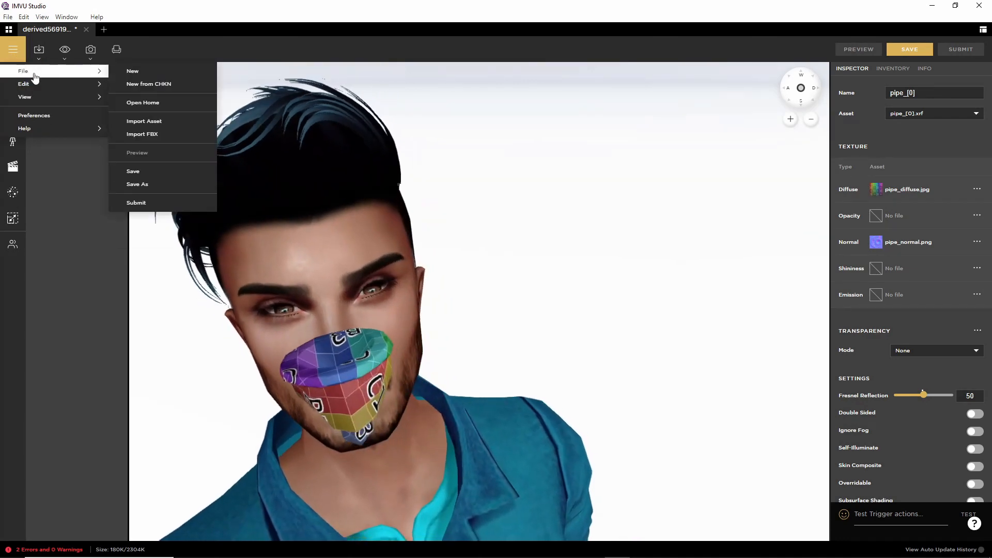
{"action": "left_click", "coordinate": [132, 185]}
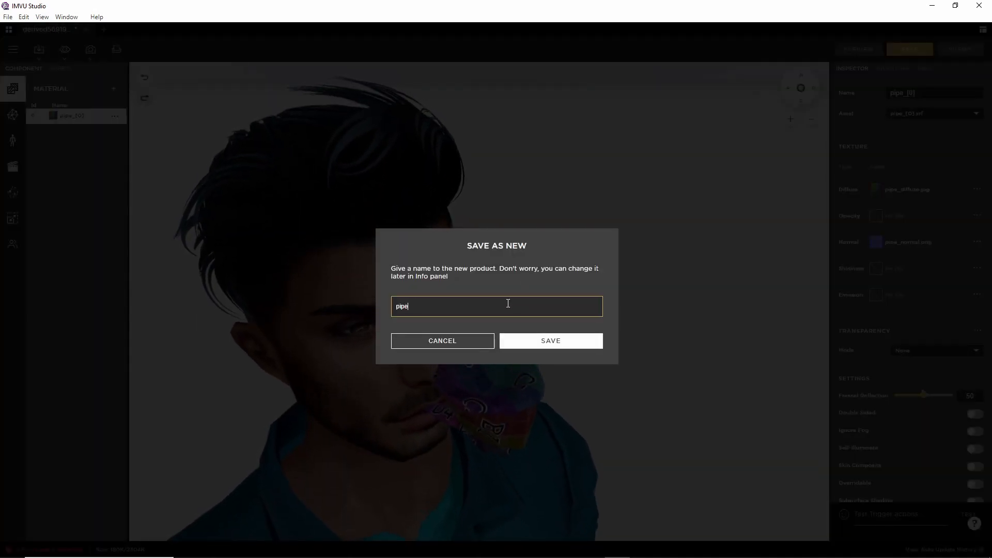
{"action": "type", "text": "pipe (2"}
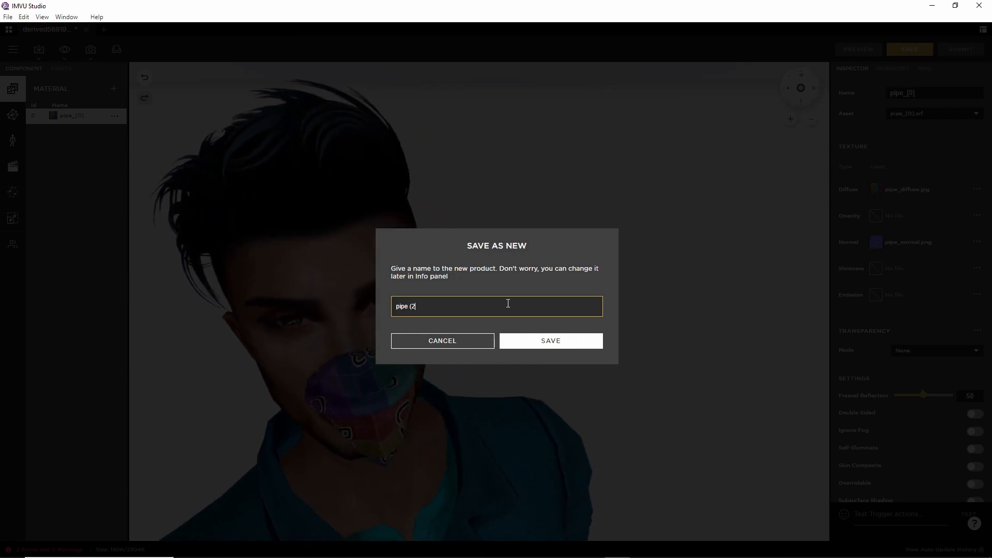
{"action": "left_click", "coordinate": [550, 342]}
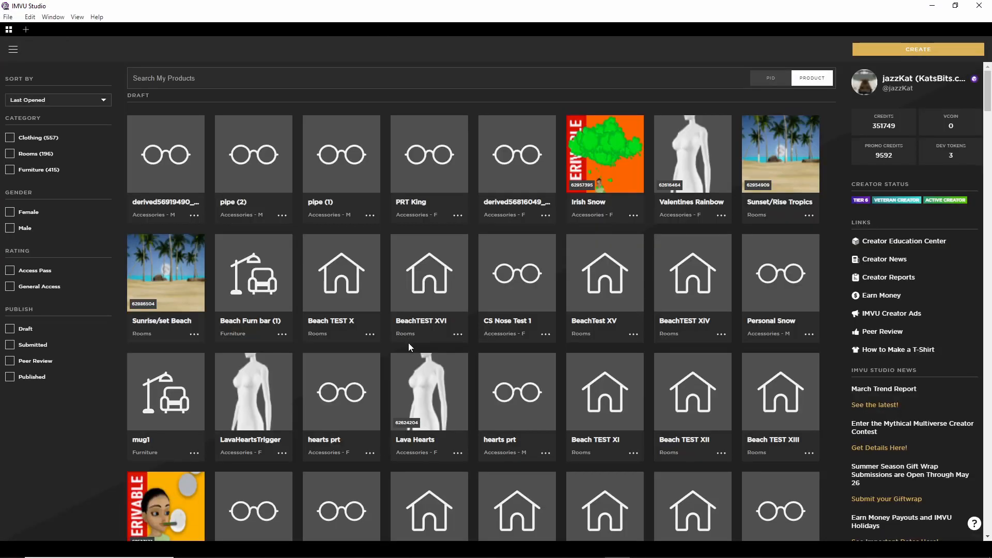
- Close and relaunch IMVU Studio in a maximized window and open the pipe (2) draft for editing
{"action": "left_click", "coordinate": [979, 6]}
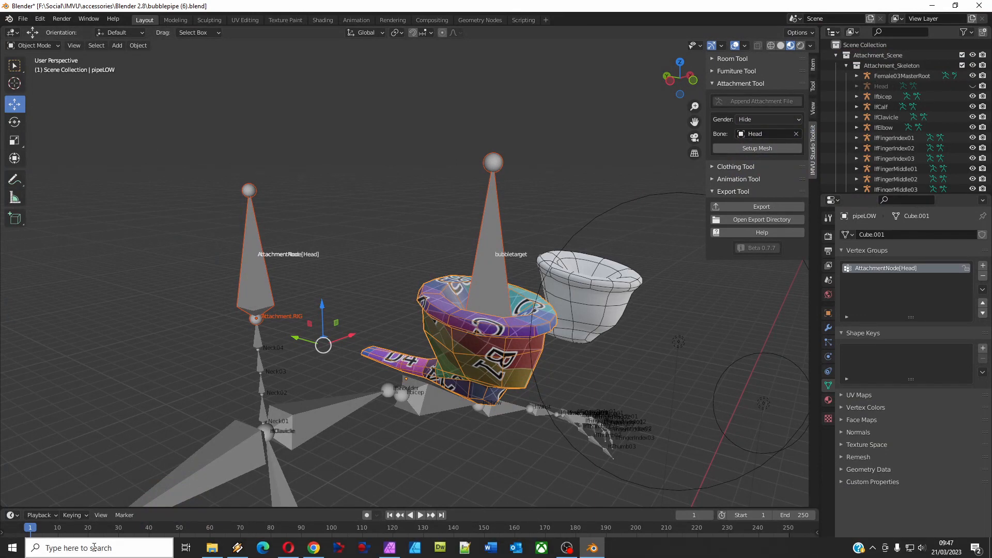
{"action": "left_click", "coordinate": [93, 546]}
{"action": "type", "text": "studio"}
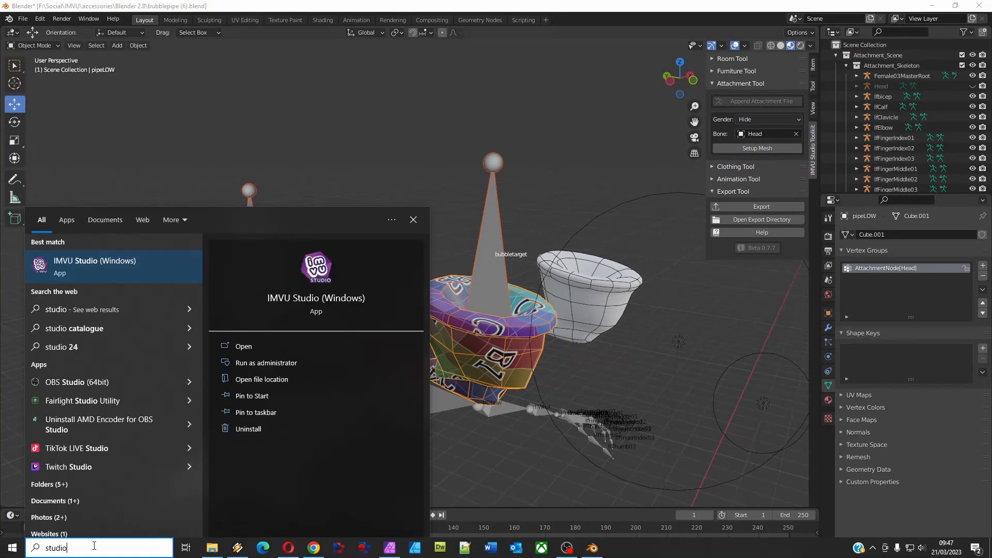
{"action": "left_click", "coordinate": [66, 262]}
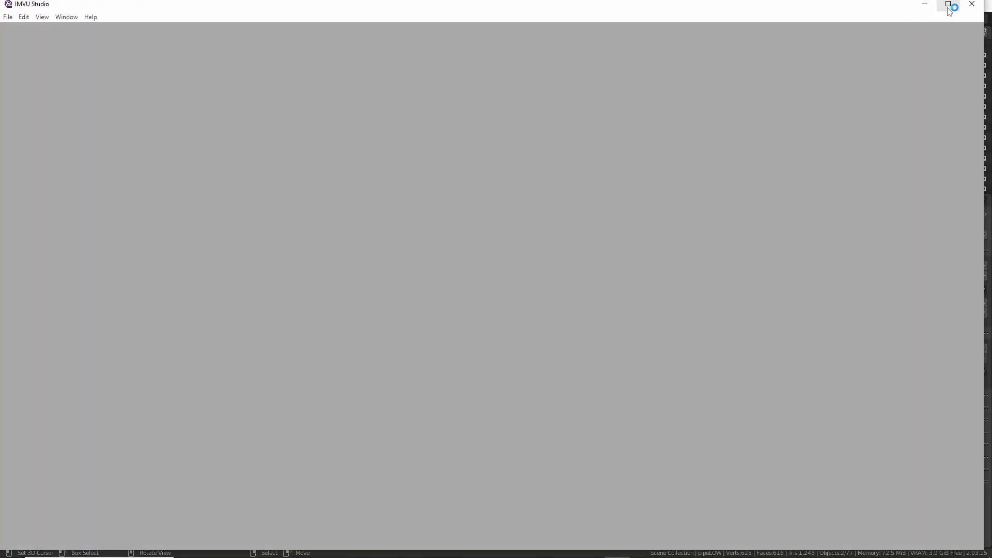
{"action": "left_click", "coordinate": [949, 7]}
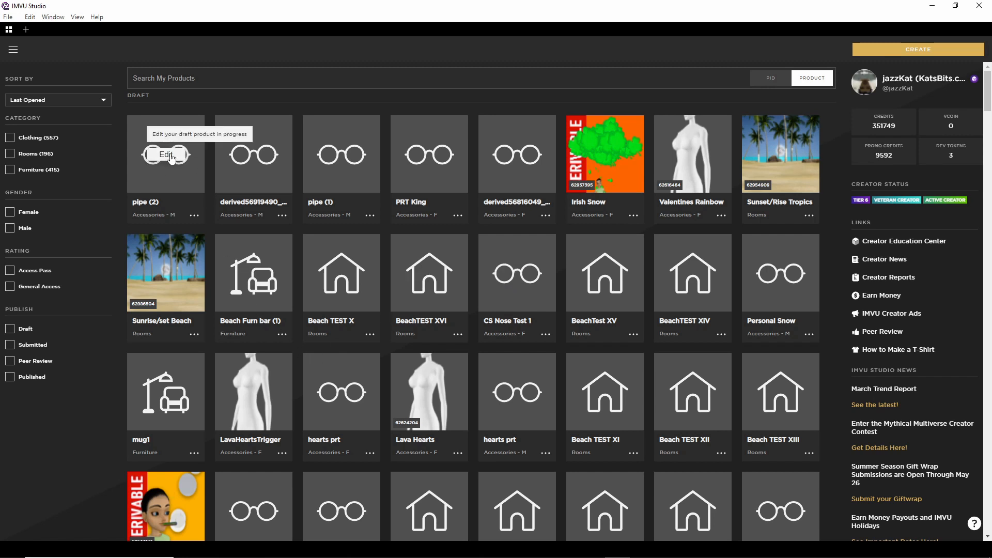
{"action": "left_click", "coordinate": [166, 154]}
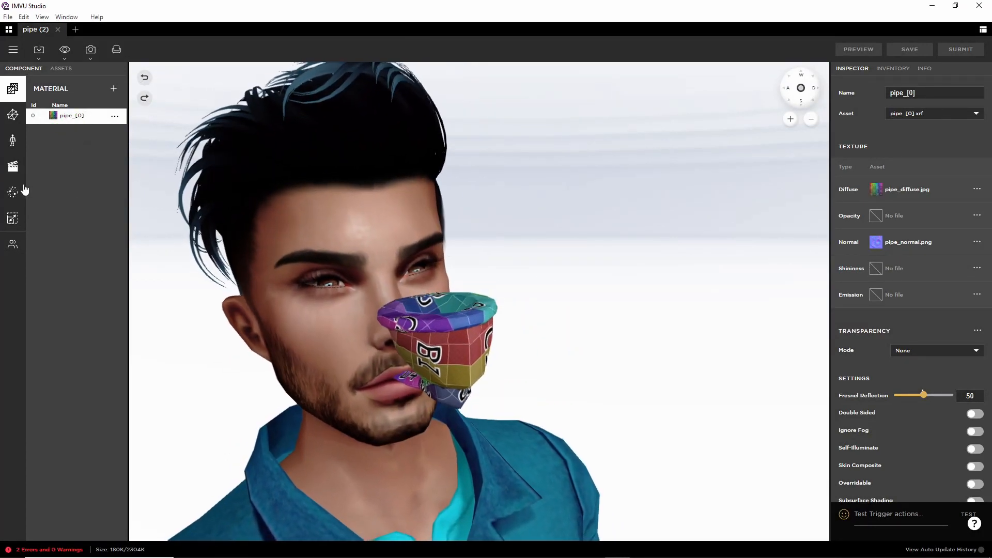
- Add a particle system named bubblepipe, preview it on the avatar and check its default material in the material list
{"action": "left_click", "coordinate": [13, 192]}
{"action": "left_click", "coordinate": [114, 89]}
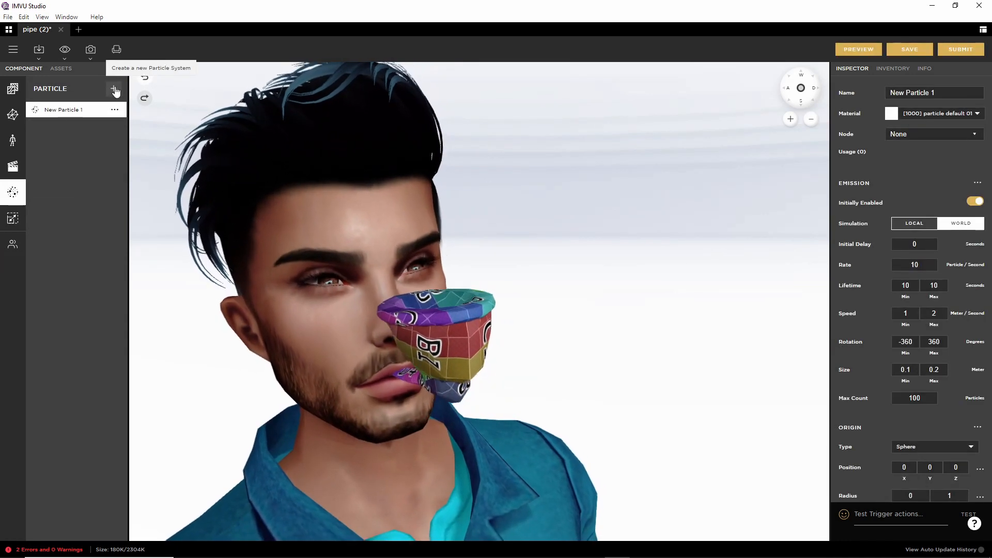
{"action": "triple_click", "coordinate": [907, 99]}
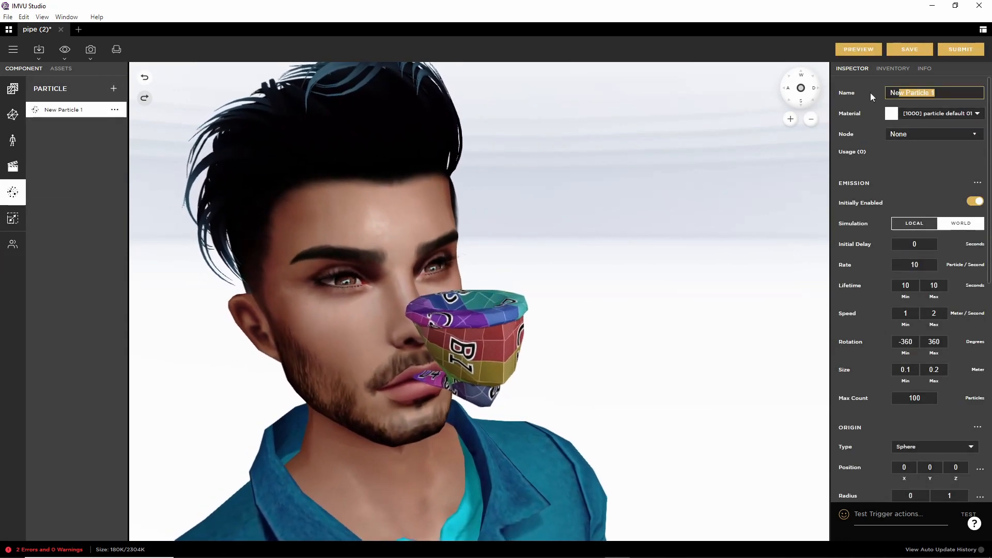
{"action": "type", "text": "bubblepipe"}
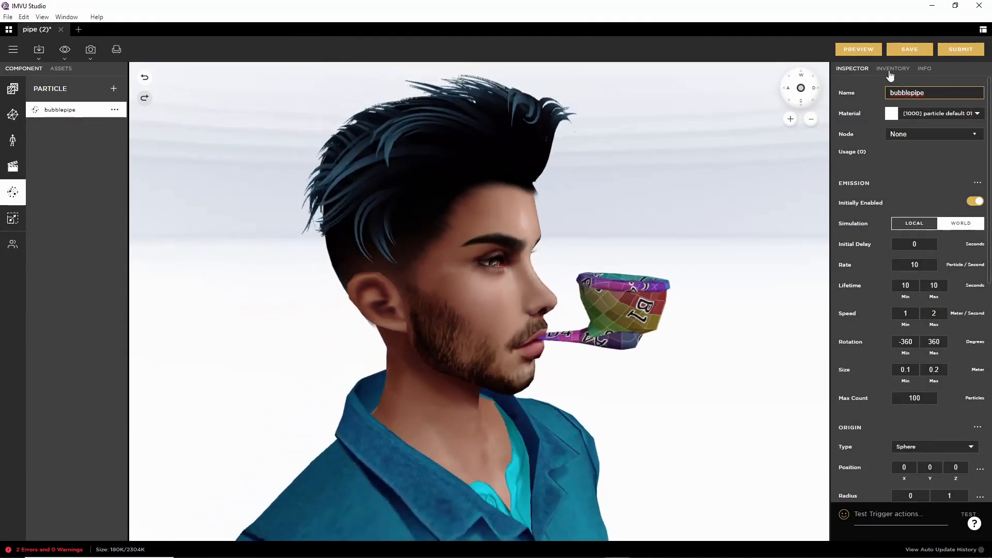
{"action": "left_click", "coordinate": [858, 49]}
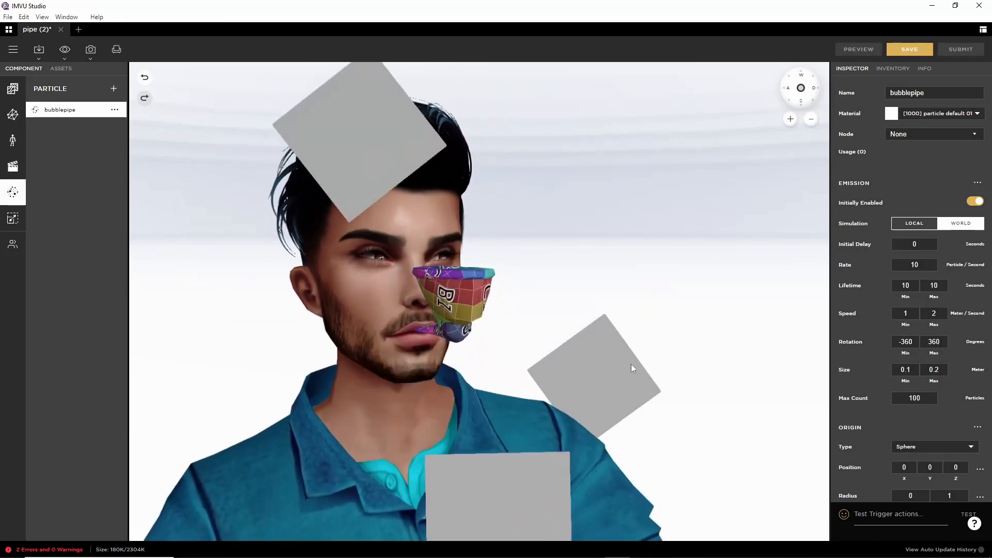
{"action": "left_click", "coordinate": [12, 86]}
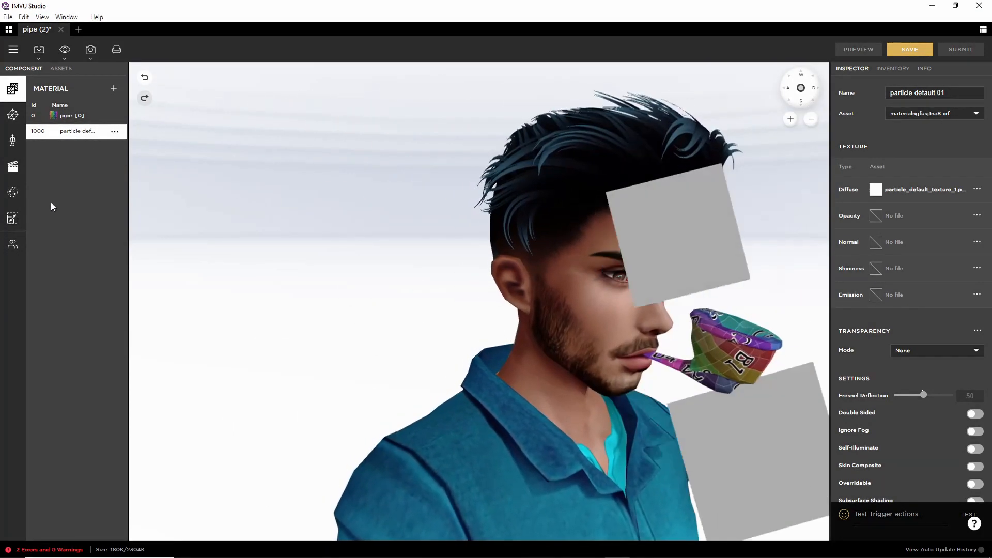
{"action": "left_click", "coordinate": [13, 191]}
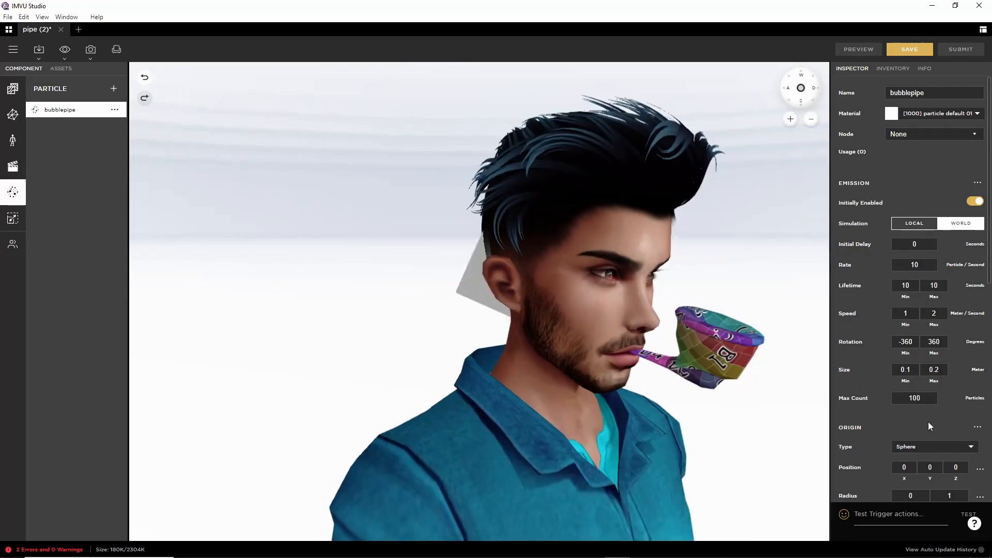
- Set the end radius of the bubblepipe particle's sphere origin to 0
{"action": "scroll", "coordinate": [925, 403], "scroll_direction": "down", "scroll_amount": 3}
{"action": "left_click", "coordinate": [934, 308]}
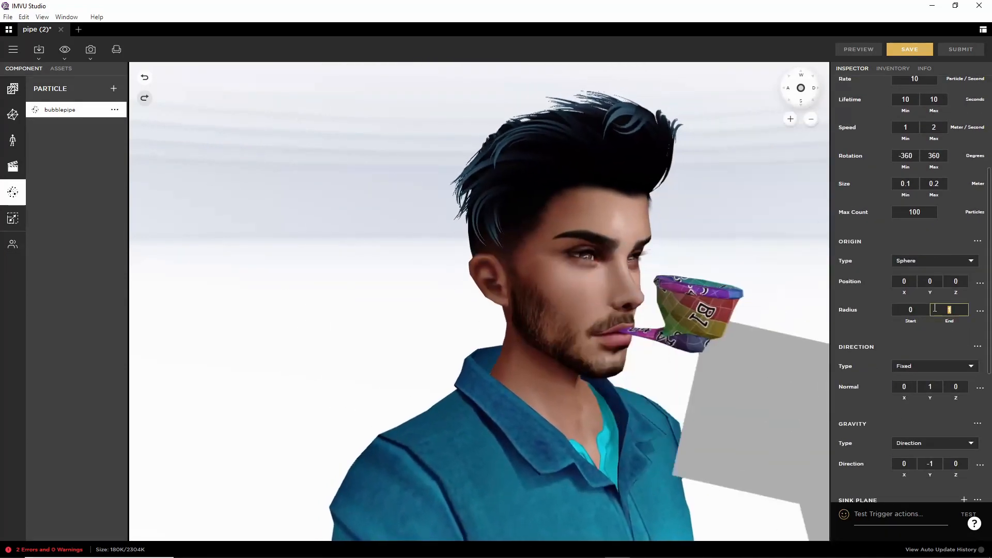
{"action": "type", "text": "0"}
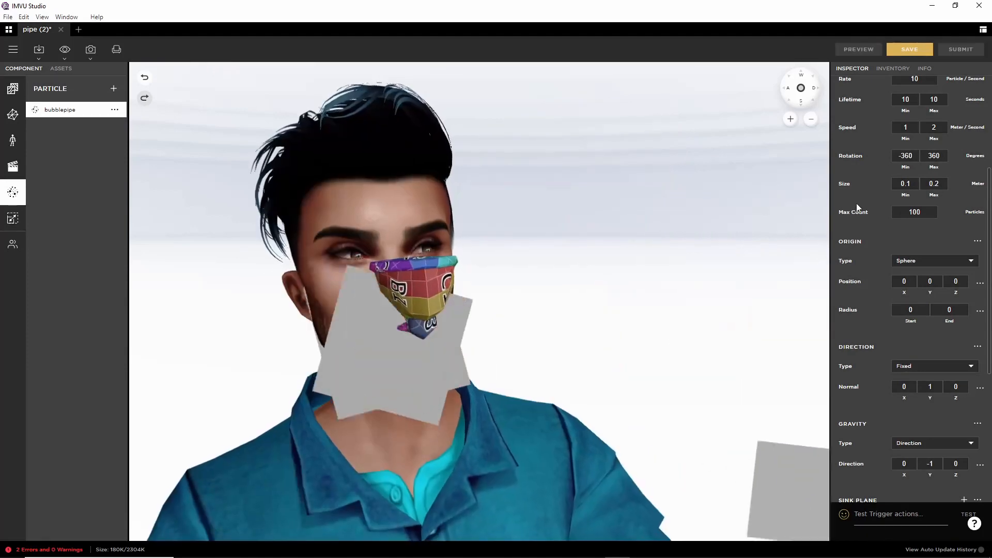
- Turn on the skeleton and particle overlays and compare the emitter's position with the pipe's bone from the side
{"action": "scroll", "coordinate": [852, 204], "scroll_direction": "up", "scroll_amount": 5}
{"action": "left_click", "coordinate": [913, 134]}
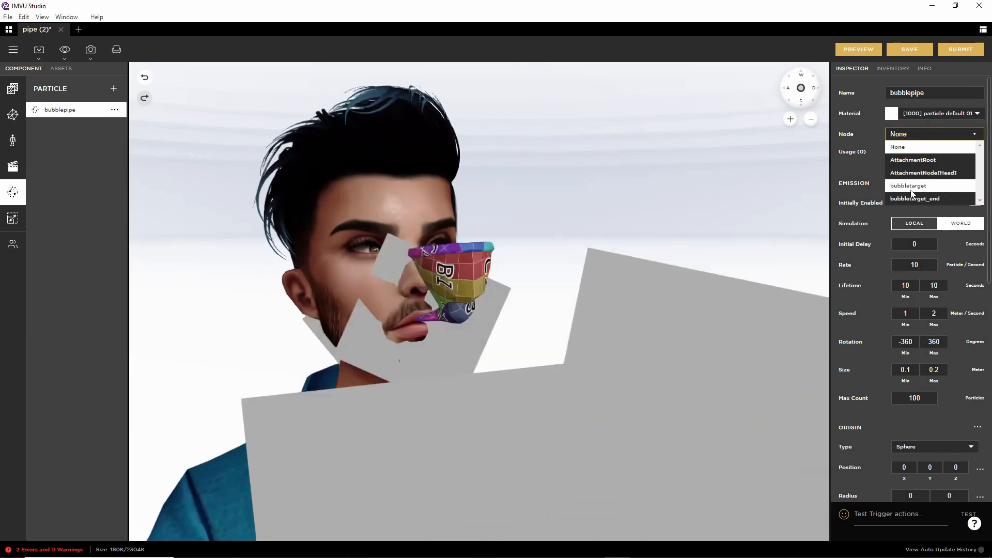
{"action": "mouse_move", "coordinate": [420, 404]}
{"action": "left_mouse_down"}
{"action": "mouse_move", "coordinate": [488, 402]}
{"action": "mouse_move", "coordinate": [464, 396]}
{"action": "left_mouse_up"}
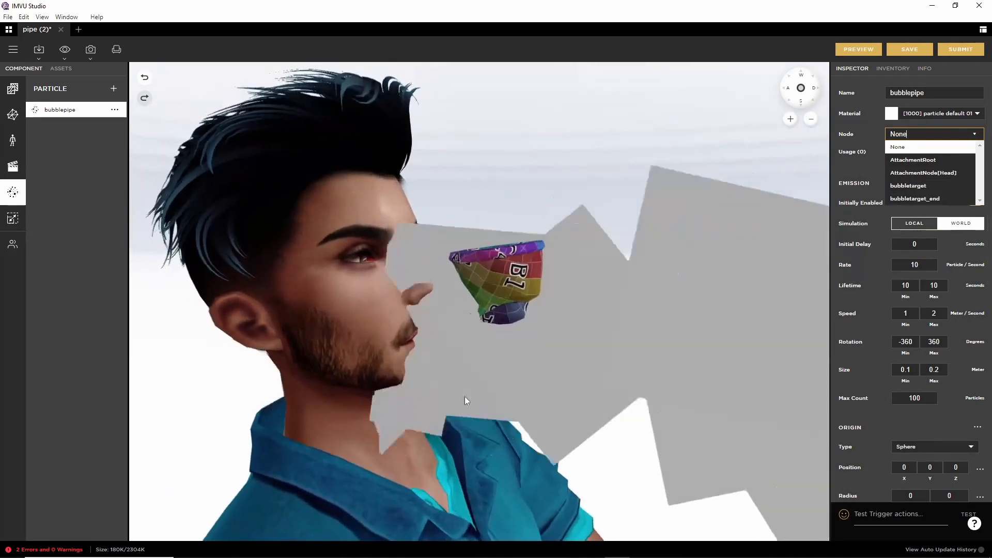
{"action": "scroll", "coordinate": [464, 396], "scroll_direction": "down", "scroll_amount": 3}
{"action": "left_click", "coordinate": [64, 52]}
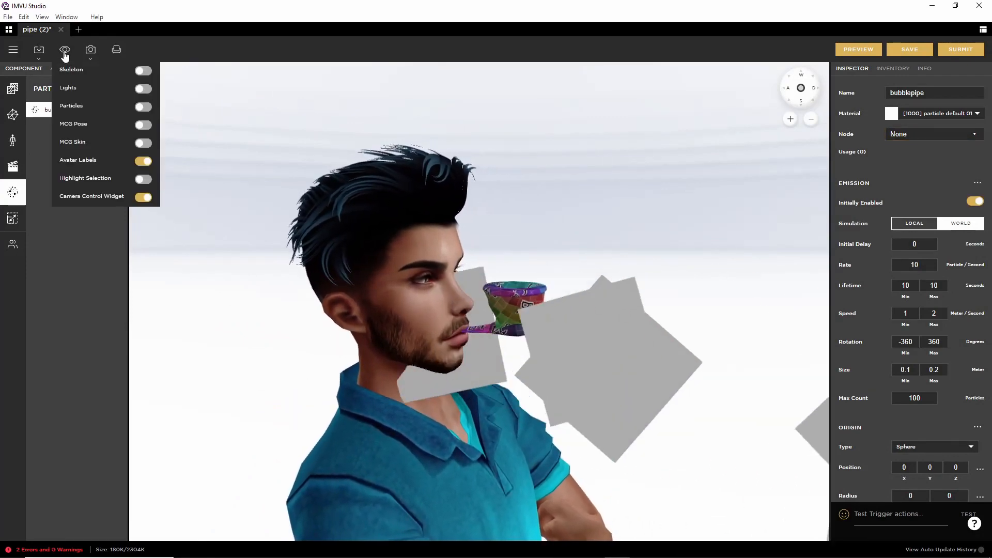
{"action": "left_click", "coordinate": [140, 75]}
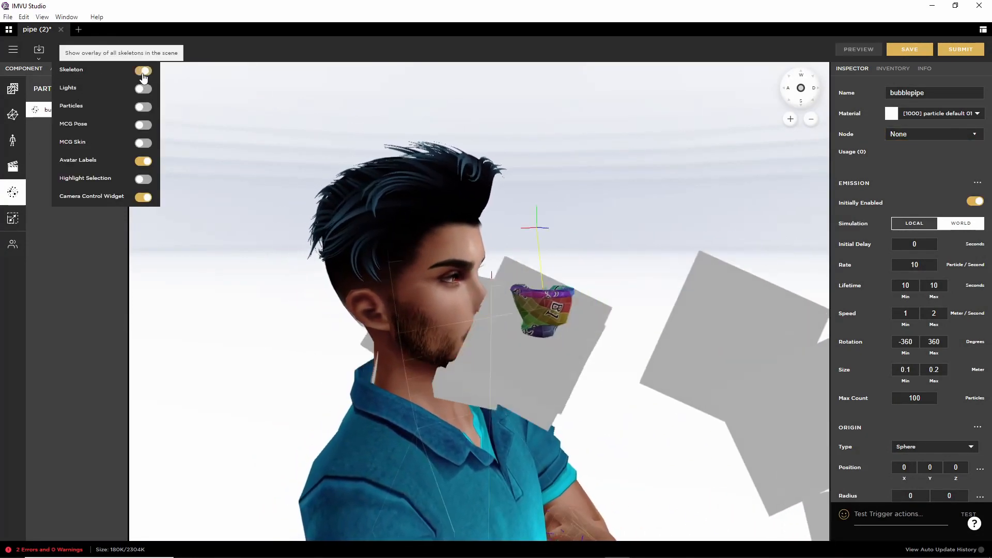
{"action": "left_click", "coordinate": [143, 110]}
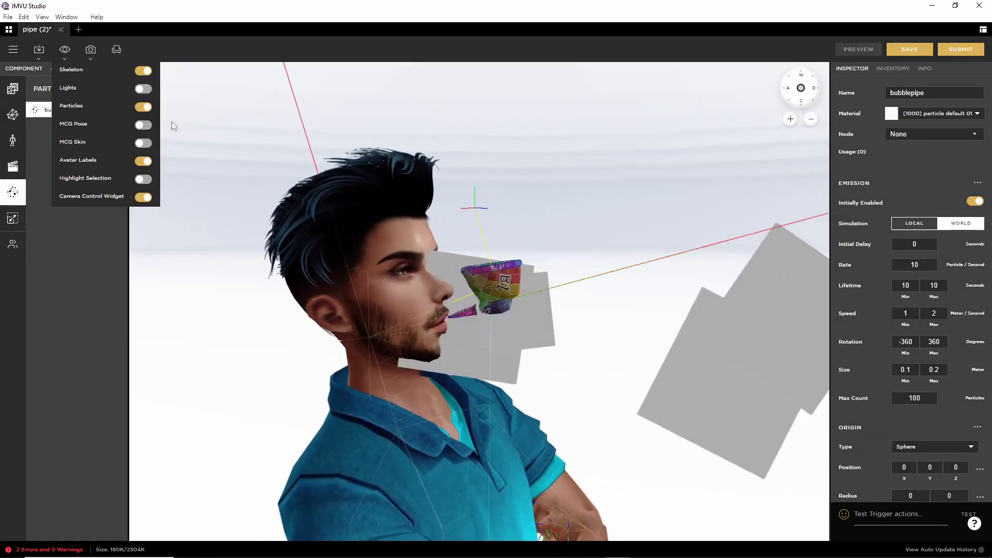
{"action": "left_click_drag", "start_coordinate": [379, 322], "coordinate": [459, 336]}
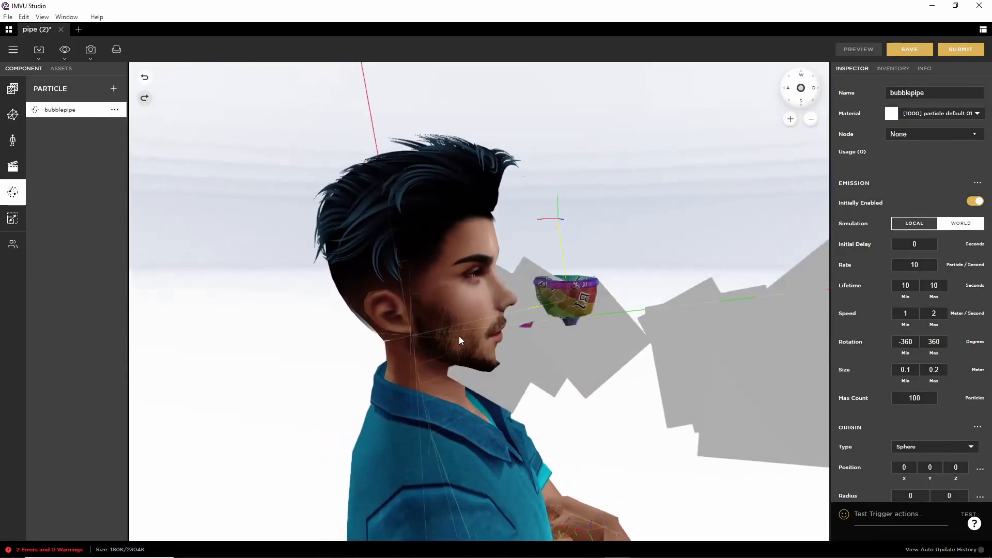
- Attach the bubblepipe particle to the bubbletarget node
{"action": "key", "text": "ctrl+2"}
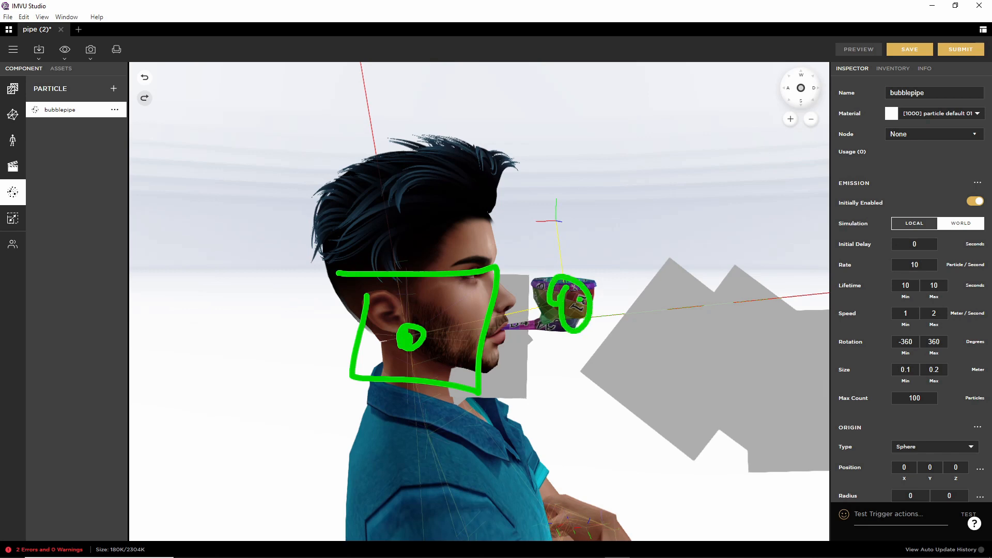
{"action": "key", "text": "Escape"}
{"action": "left_click", "coordinate": [933, 134]}
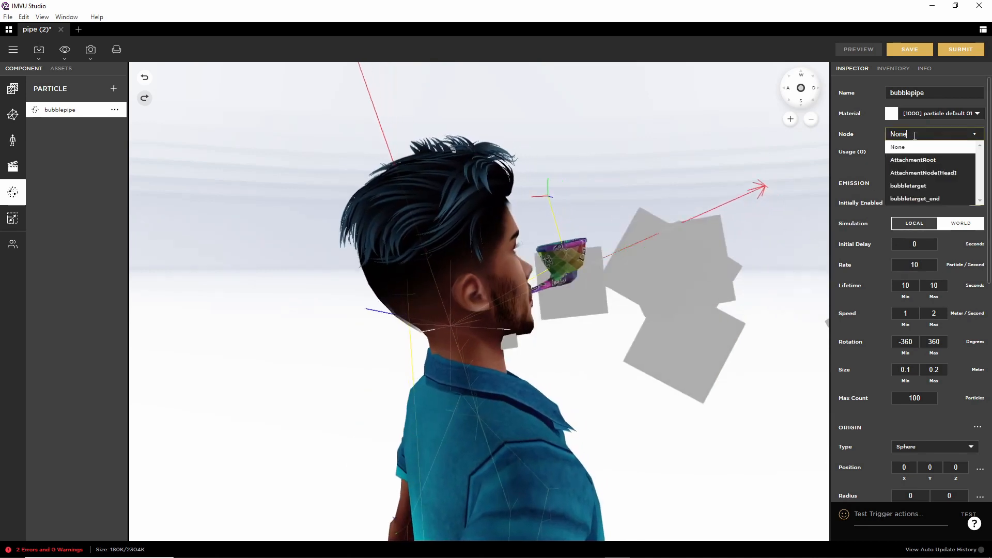
{"action": "left_click", "coordinate": [908, 186]}
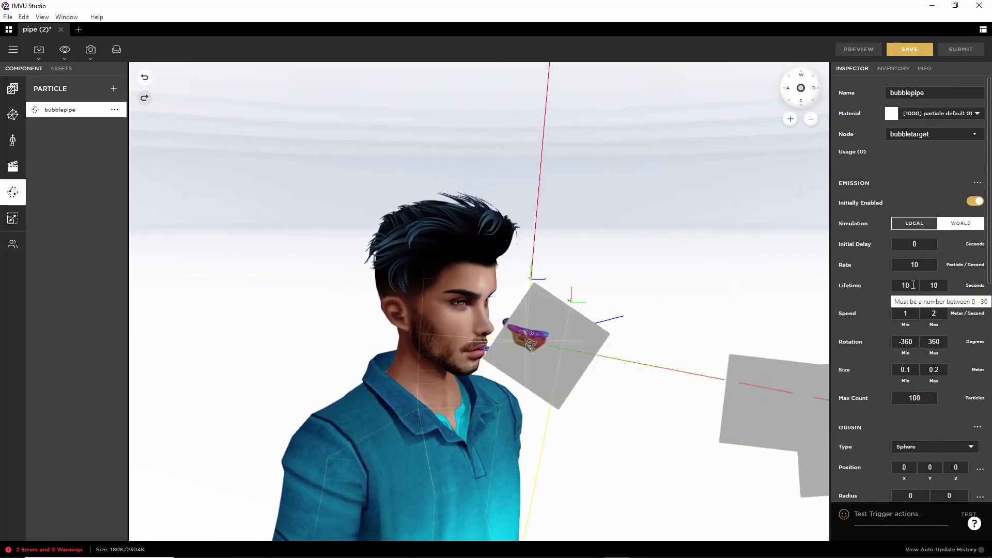
- Set the Y component of the bubblepipe particle's gravity direction to 0
{"action": "left_click_drag", "start_coordinate": [913, 284], "coordinate": [872, 288]}
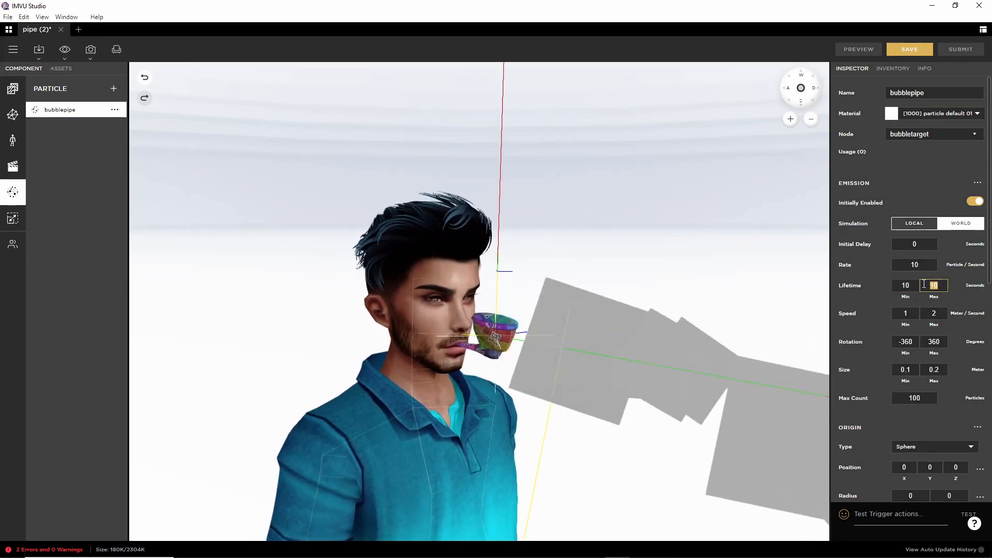
{"action": "scroll", "coordinate": [867, 323], "scroll_direction": "down", "scroll_amount": 9}
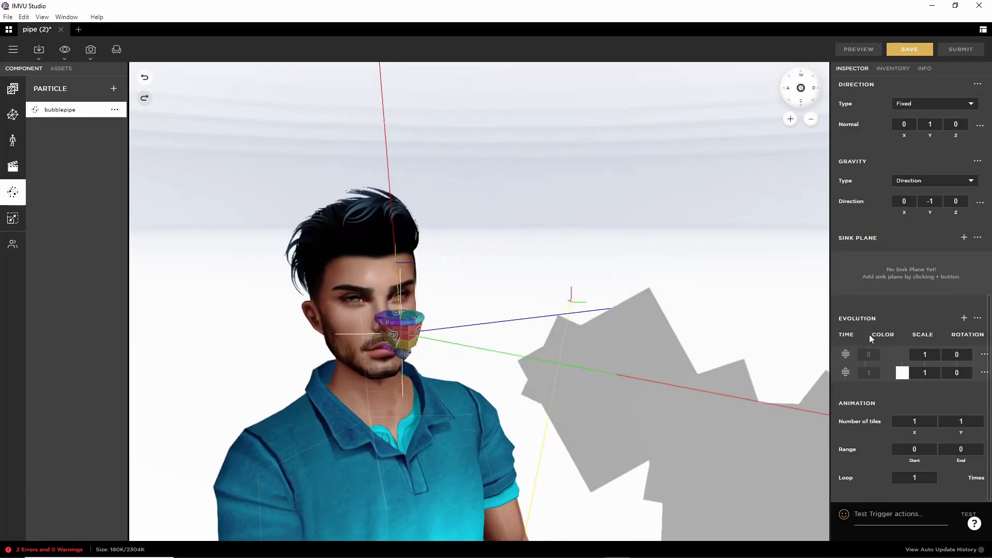
{"action": "scroll", "coordinate": [869, 334], "scroll_direction": "up", "scroll_amount": 3}
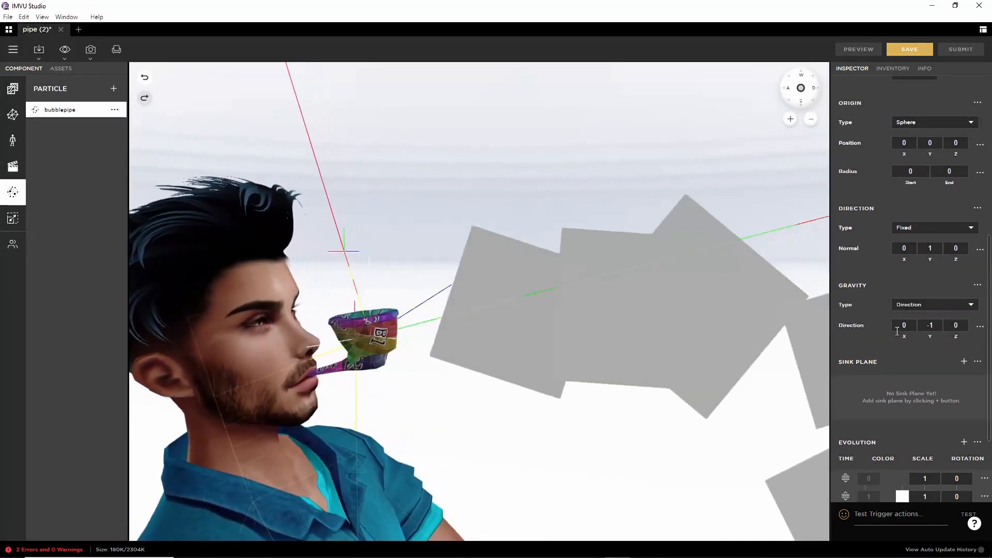
{"action": "left_click", "coordinate": [930, 325]}
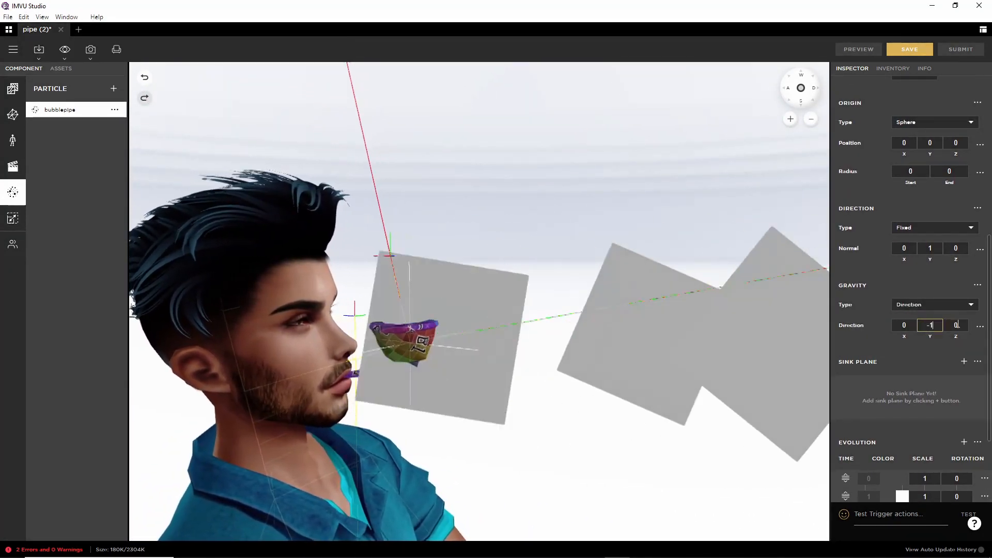
{"action": "left_click", "coordinate": [956, 325]}
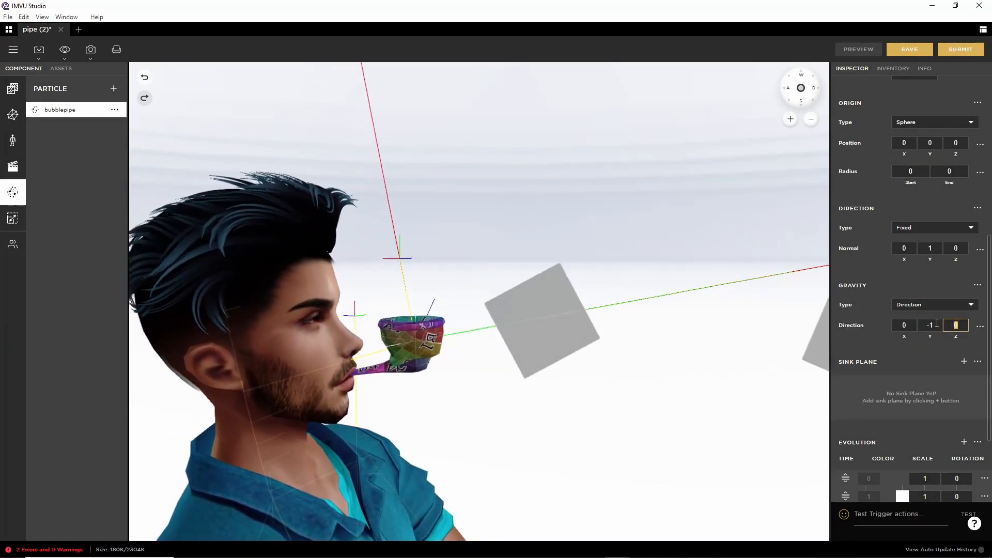
{"action": "left_click_drag", "start_coordinate": [937, 324], "coordinate": [918, 323]}
{"action": "type", "text": "0"}
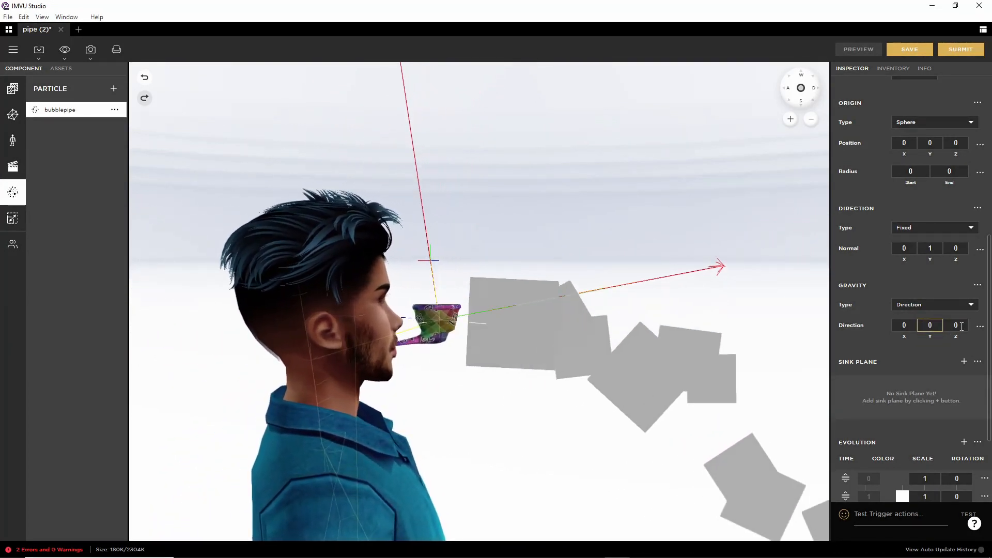
{"action": "key", "text": "Return"}
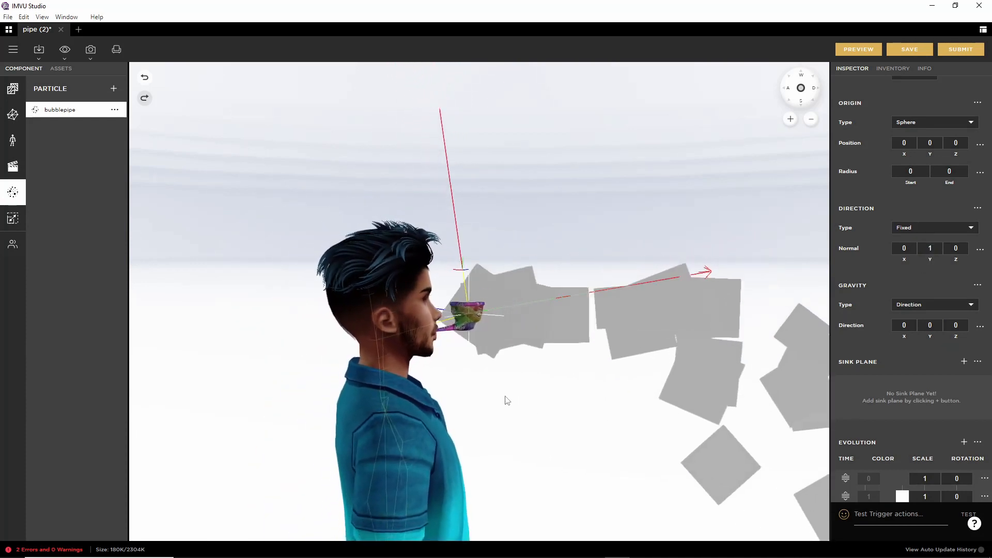
- Examine the particle stream's path against the emitter's direction arrow from the side of the avatar
{"action": "right_click_drag", "start_coordinate": [643, 378], "coordinate": [567, 352]}
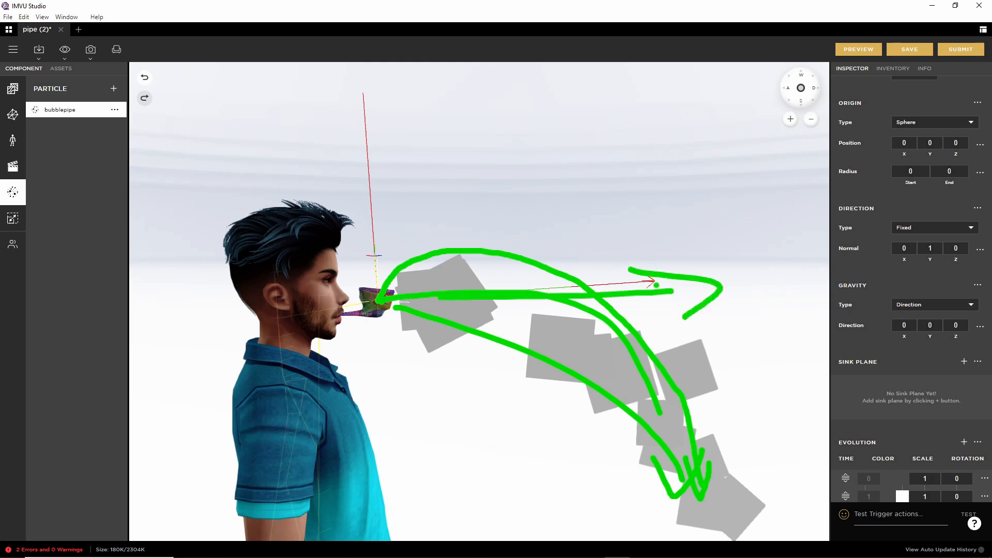
{"action": "key", "text": "Escape"}
{"action": "mouse_move", "coordinate": [656, 286]}
{"action": "left_mouse_down"}
{"action": "mouse_move", "coordinate": [493, 342]}
{"action": "mouse_move", "coordinate": [528, 335]}
{"action": "mouse_move", "coordinate": [497, 311]}
{"action": "mouse_move", "coordinate": [498, 272]}
{"action": "left_mouse_up"}
{"action": "scroll", "coordinate": [497, 272], "scroll_direction": "down", "scroll_amount": 5}
{"action": "scroll", "coordinate": [498, 260], "scroll_direction": "up", "scroll_amount": 1}
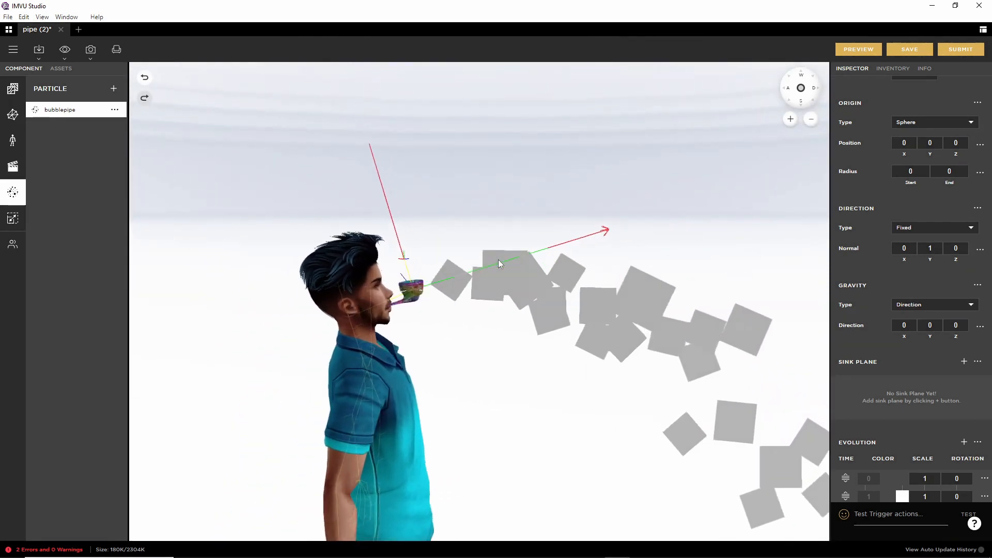
{"action": "scroll", "coordinate": [498, 259], "scroll_direction": "up", "scroll_amount": 1}
{"action": "key", "text": "ctrl+2"}
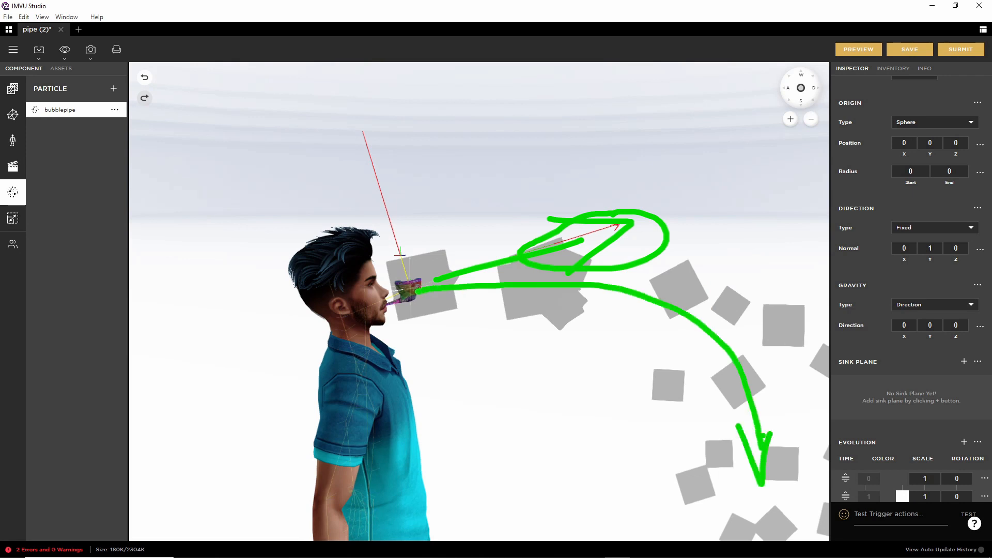
{"action": "key", "text": "Escape"}
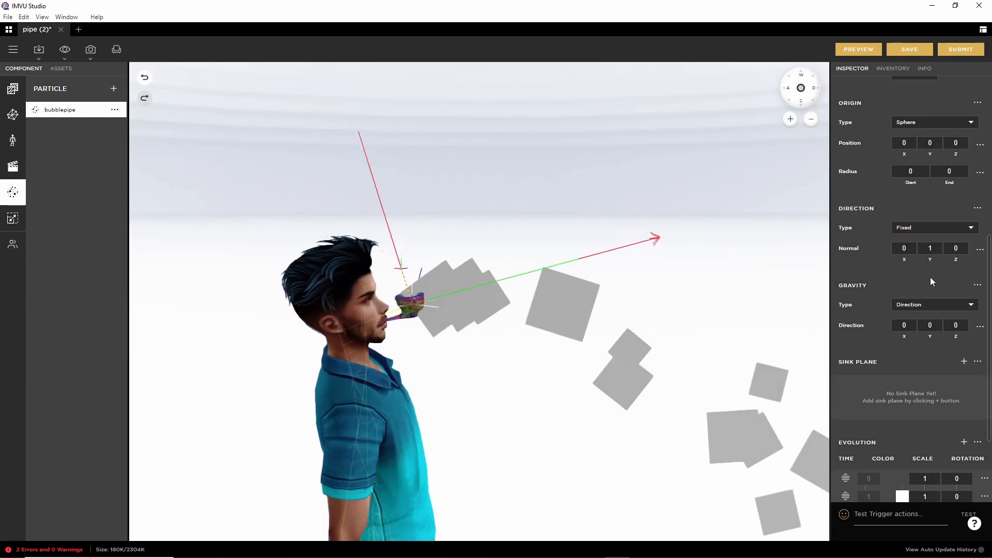
- Preview the gravity change on the avatar and compare the particle stream with the fixed direction setting
{"action": "left_click", "coordinate": [857, 47]}
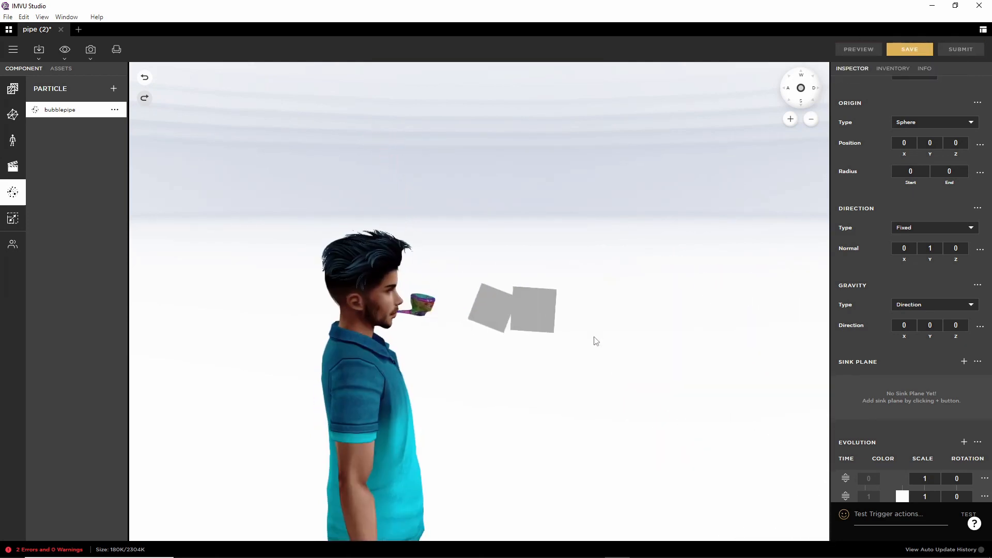
{"action": "left_click_drag", "start_coordinate": [471, 293], "coordinate": [492, 324]}
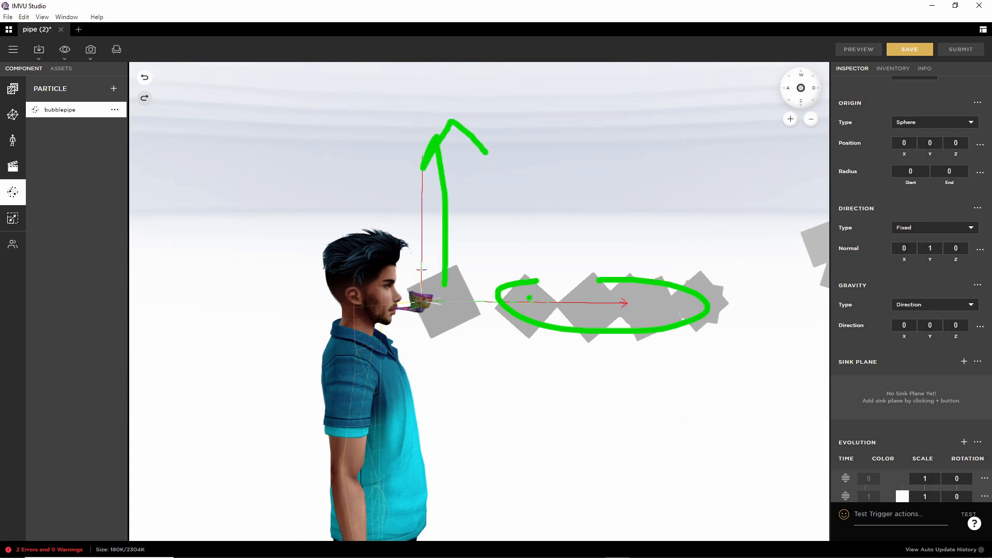
{"action": "key", "text": "Escape"}
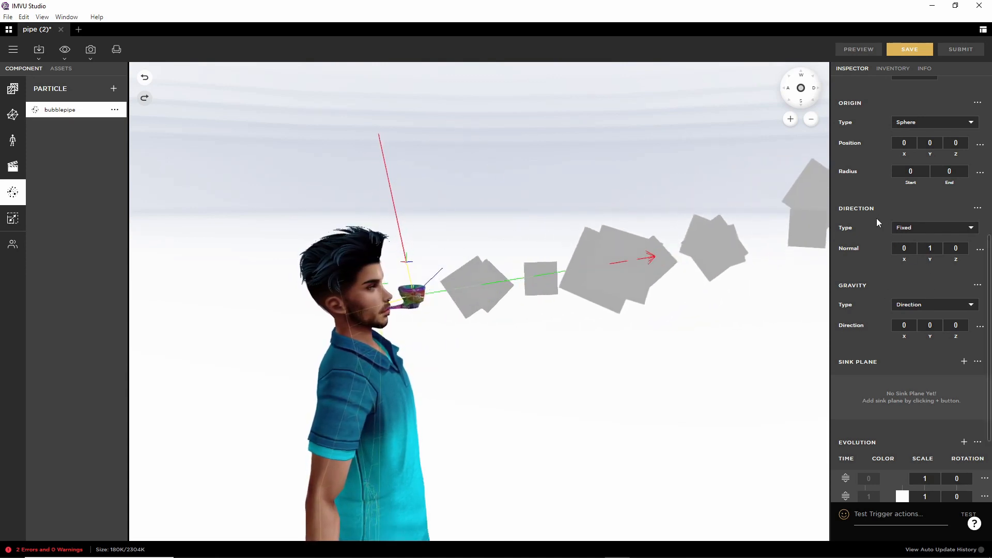
{"action": "key", "text": "ctrl+2"}
{"action": "left_click_drag", "start_coordinate": [846, 195], "coordinate": [918, 270]}
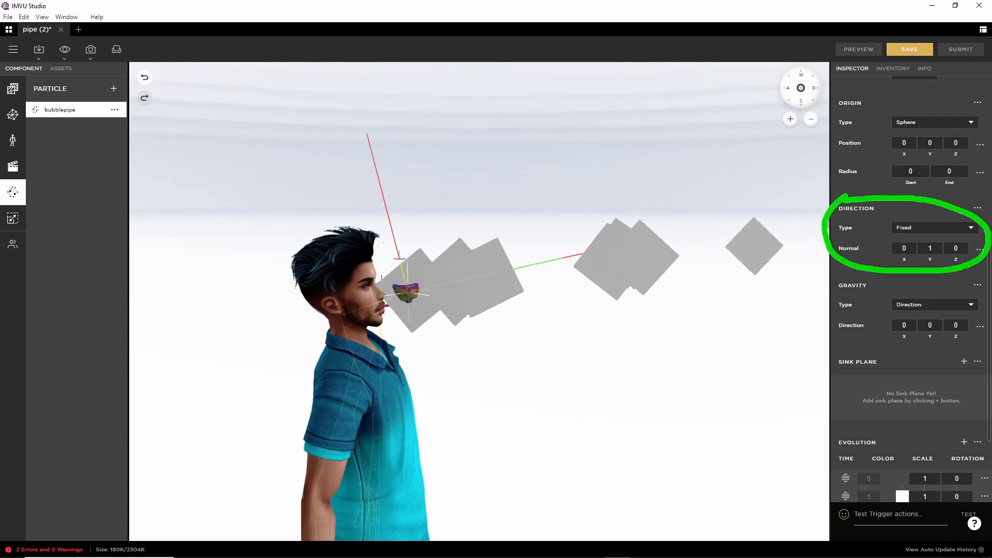
{"action": "key", "text": "Escape"}
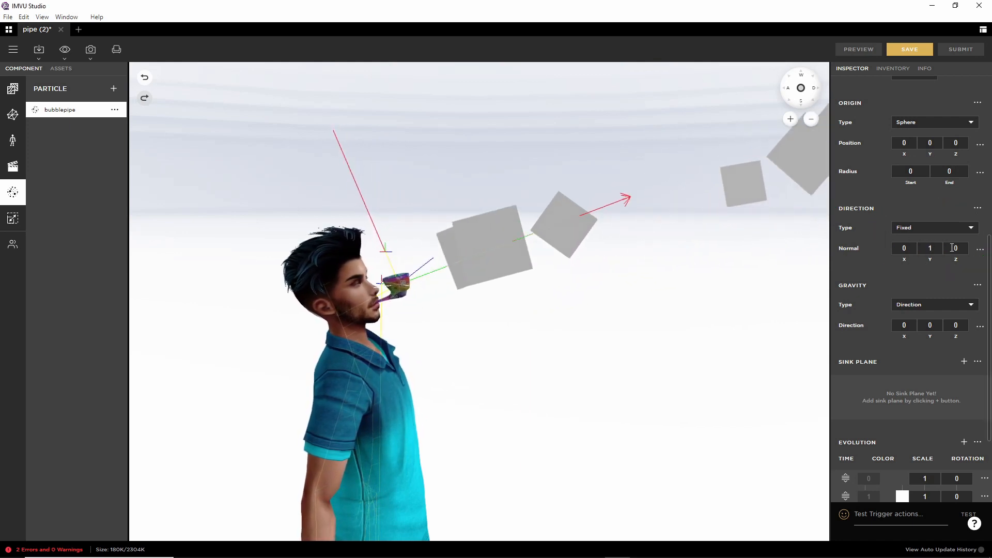
- Set the particle's fixed direction normal to 0, 0, 1, preview it and inspect the stream from several angles
{"action": "left_click", "coordinate": [948, 248]}
{"action": "type", "text": "1"}
{"action": "left_click", "coordinate": [920, 247]}
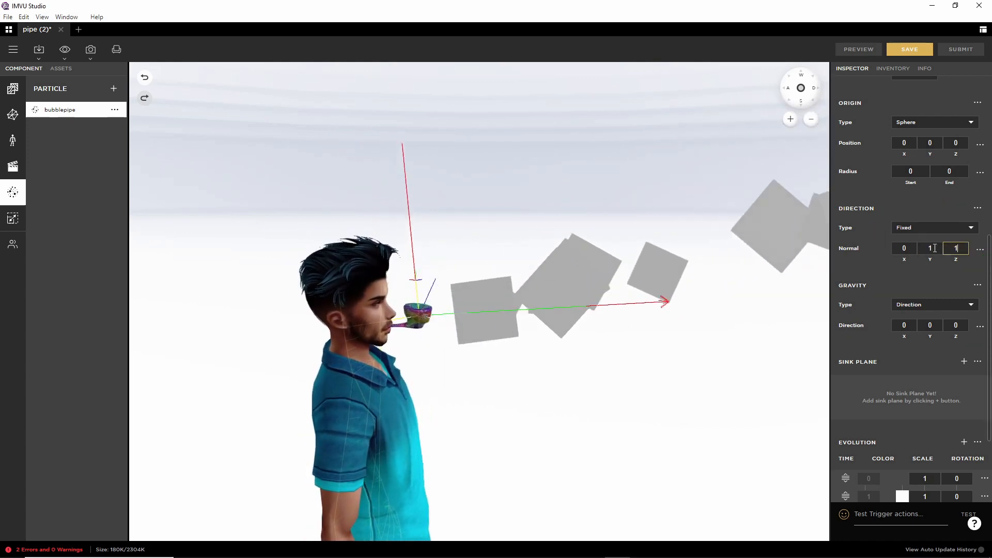
{"action": "type", "text": "0"}
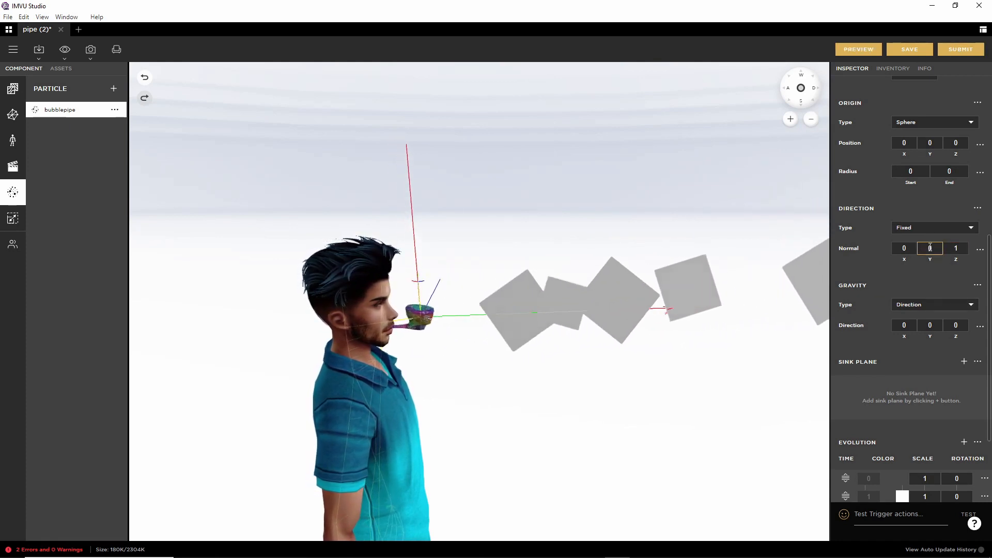
{"action": "left_click", "coordinate": [859, 51]}
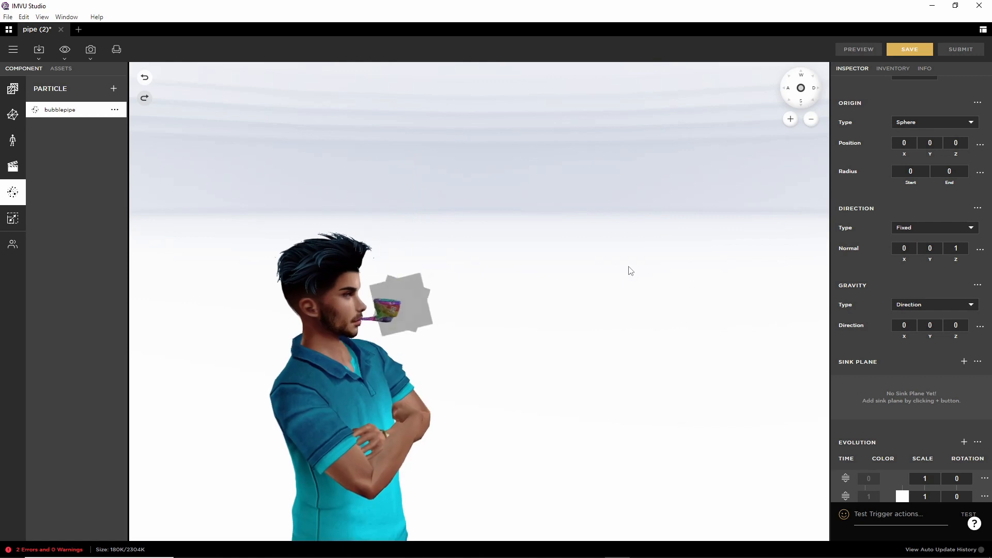
{"action": "left_click_drag", "start_coordinate": [628, 271], "coordinate": [602, 341]}
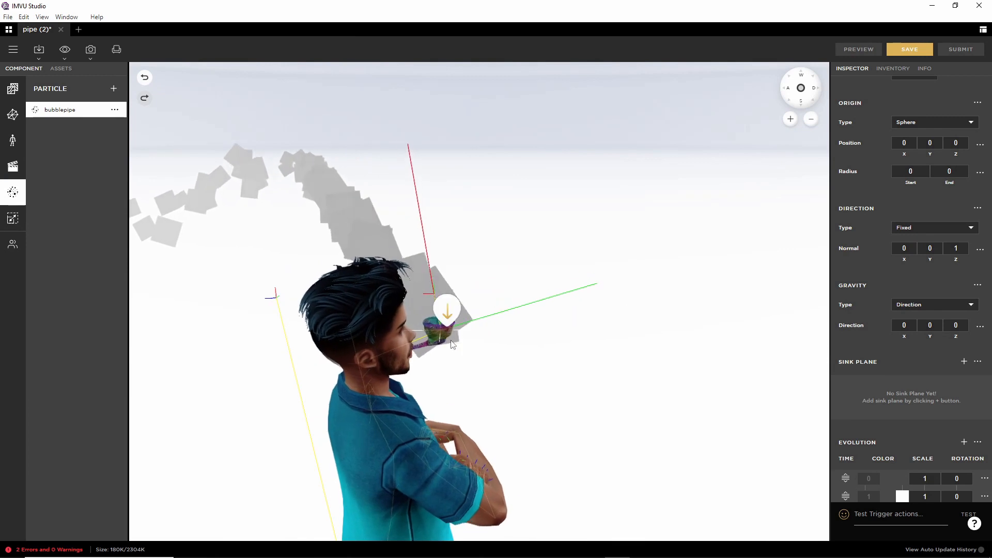
{"action": "left_click_drag", "start_coordinate": [515, 365], "coordinate": [509, 332]}
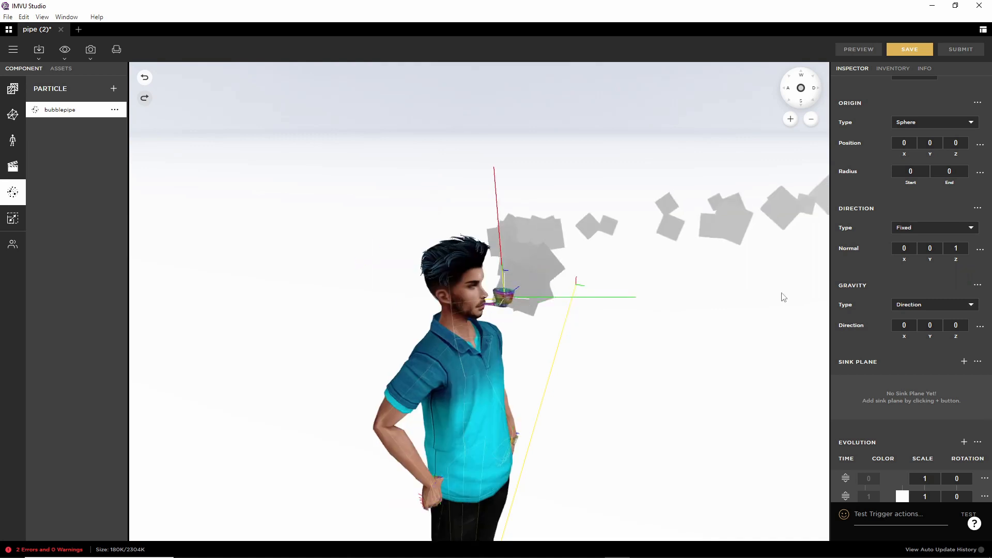
{"action": "scroll", "coordinate": [521, 295], "scroll_direction": "up", "scroll_amount": 6}
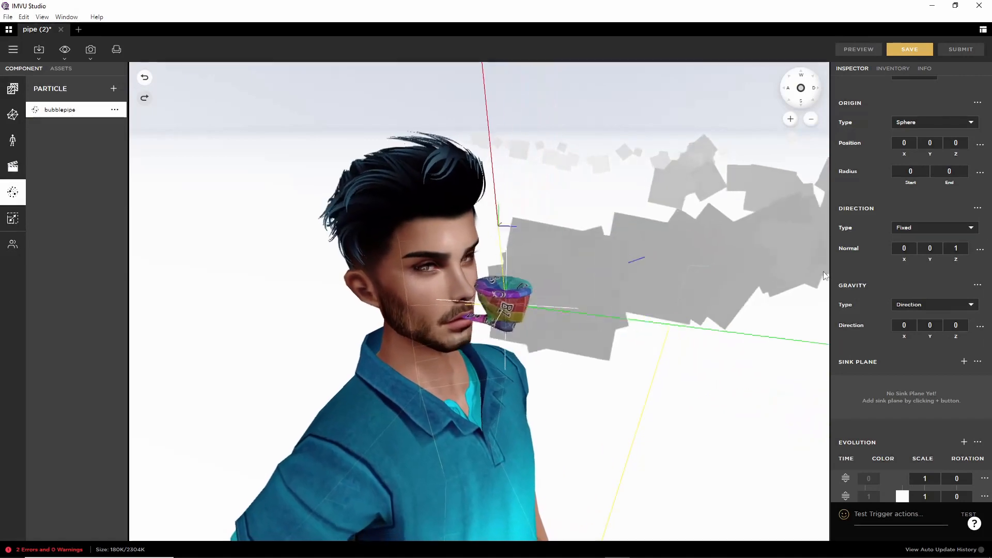
- Change the particle's fixed direction normal to X 1, Y 0, Z 0 and preview it on the avatar
{"action": "left_click", "coordinate": [950, 248]}
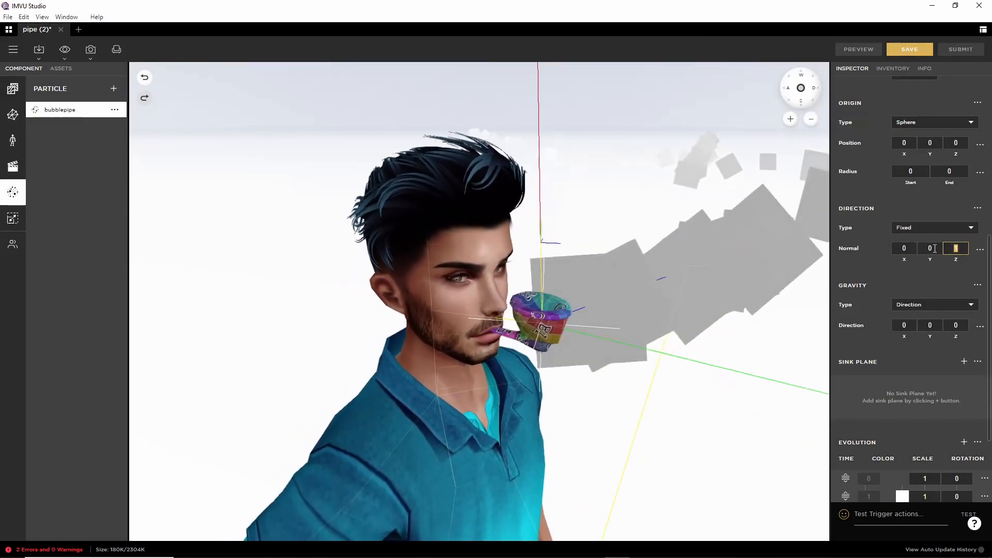
{"action": "left_click", "coordinate": [895, 248]}
{"action": "type", "text": "1"}
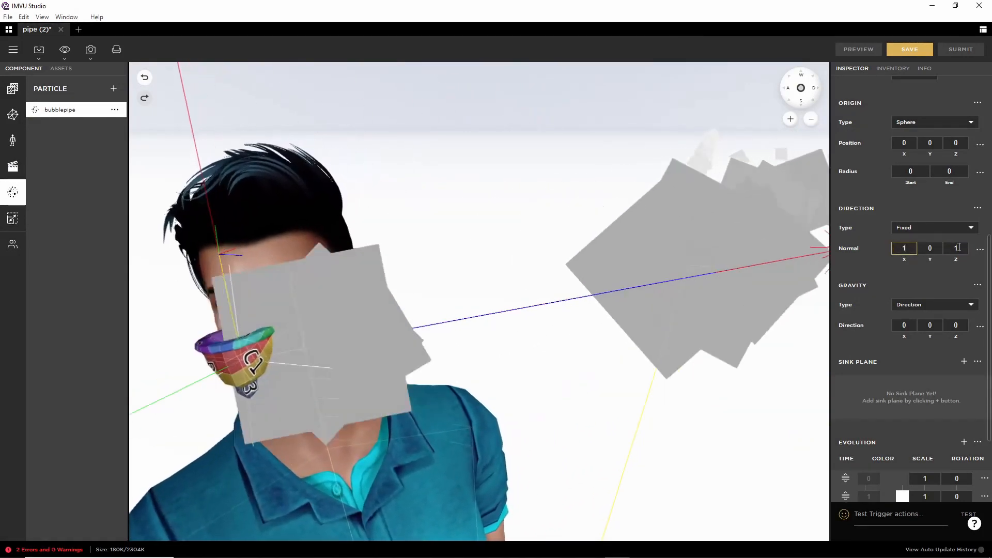
{"action": "left_click", "coordinate": [949, 249]}
{"action": "type", "text": "0"}
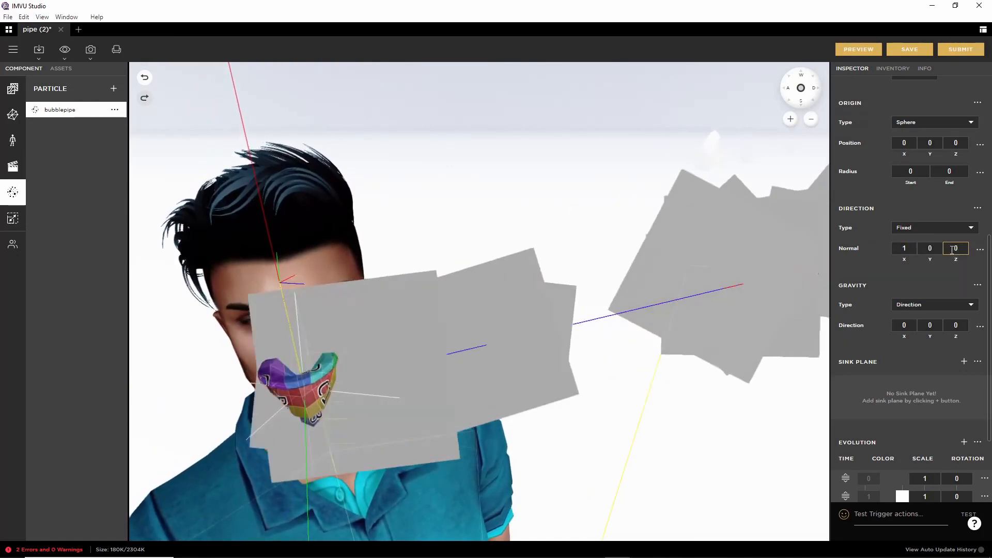
{"action": "left_click", "coordinate": [859, 50]}
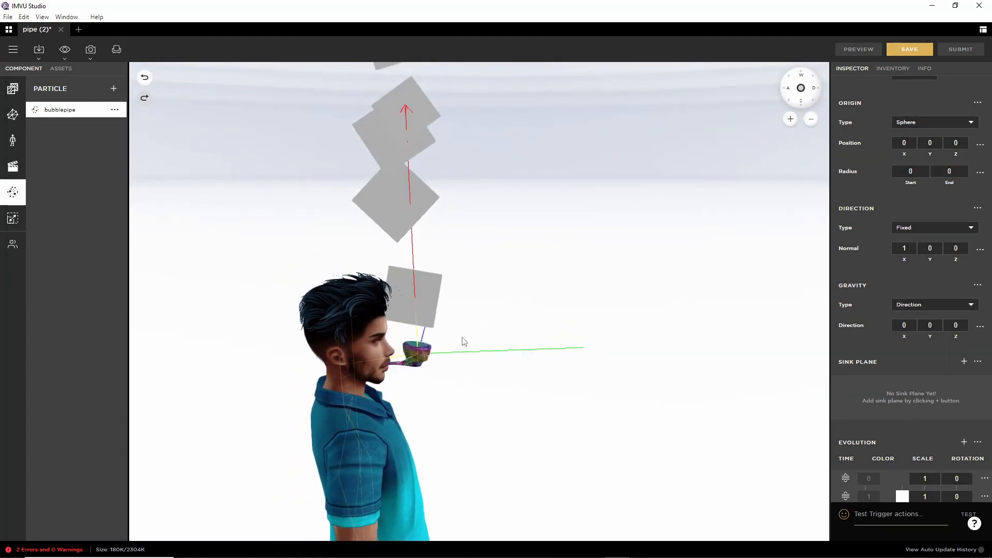
- Inspect the particle stream above the pipe from the front and side against the emitter's axes
{"action": "left_click_drag", "start_coordinate": [464, 342], "coordinate": [488, 321]}
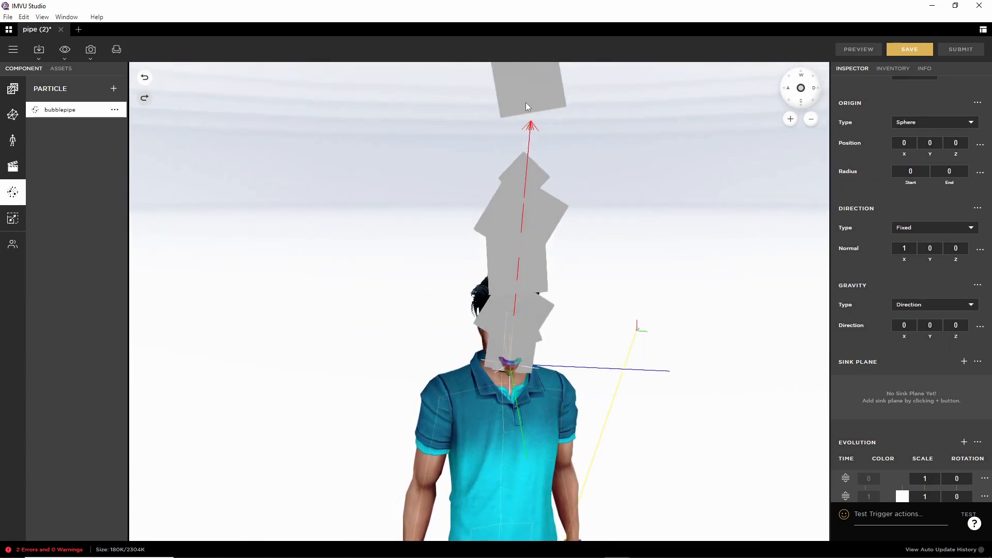
{"action": "left_click_drag", "start_coordinate": [523, 269], "coordinate": [555, 266]}
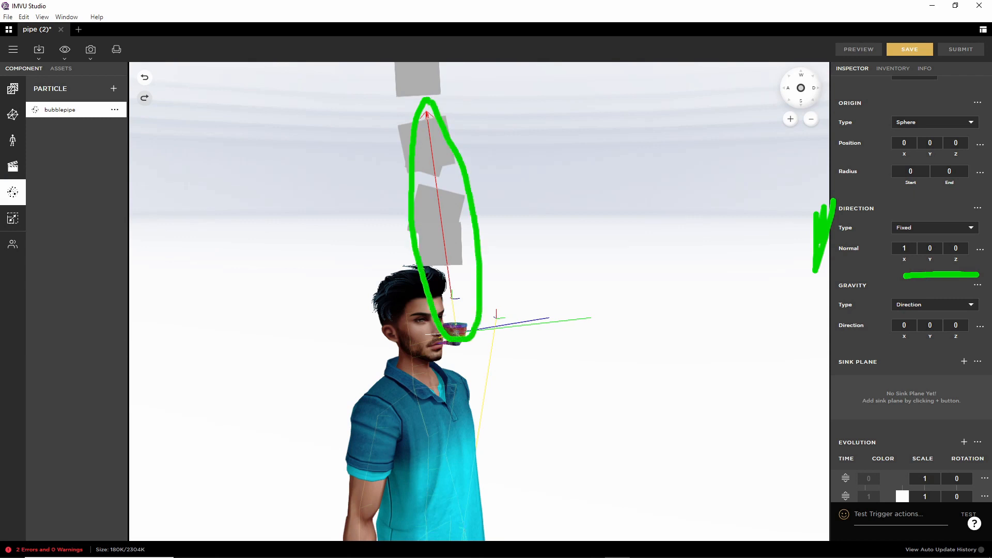
{"action": "key", "text": "Escape"}
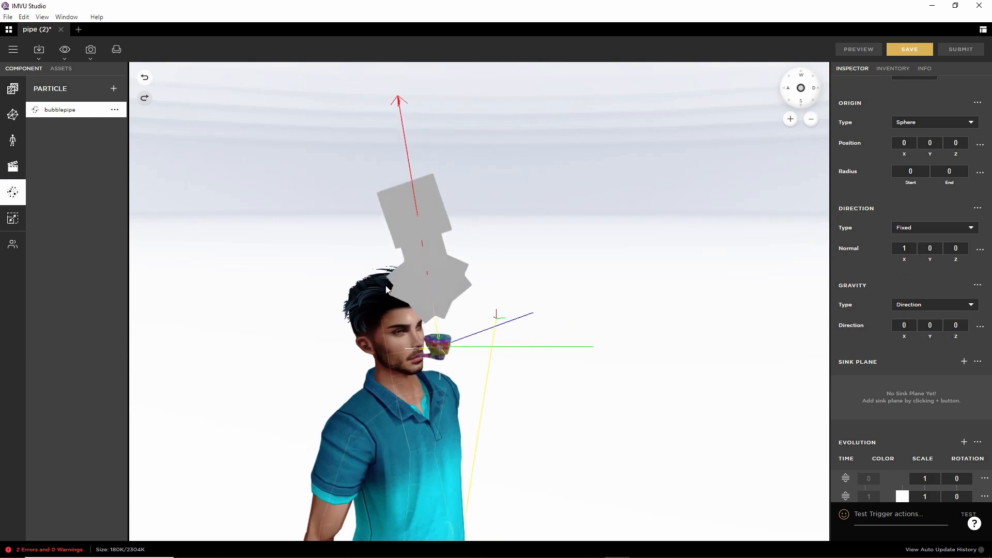
{"action": "mouse_move", "coordinate": [430, 279]}
{"action": "left_mouse_down"}
{"action": "mouse_move", "coordinate": [491, 284]}
{"action": "mouse_move", "coordinate": [444, 276]}
{"action": "left_mouse_up"}
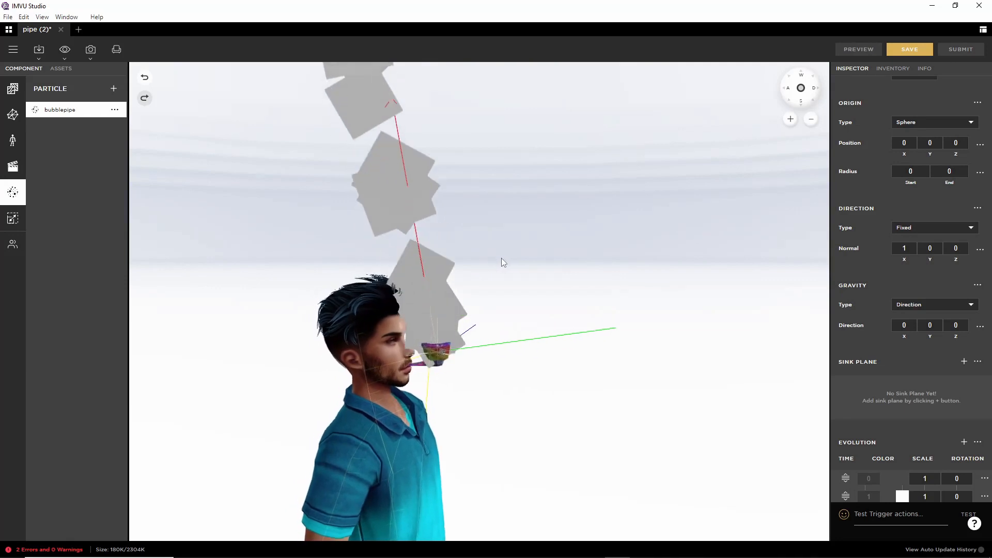
{"action": "left_click_drag", "start_coordinate": [488, 263], "coordinate": [500, 312]}
{"action": "right_click_drag", "start_coordinate": [439, 227], "coordinate": [454, 279]}
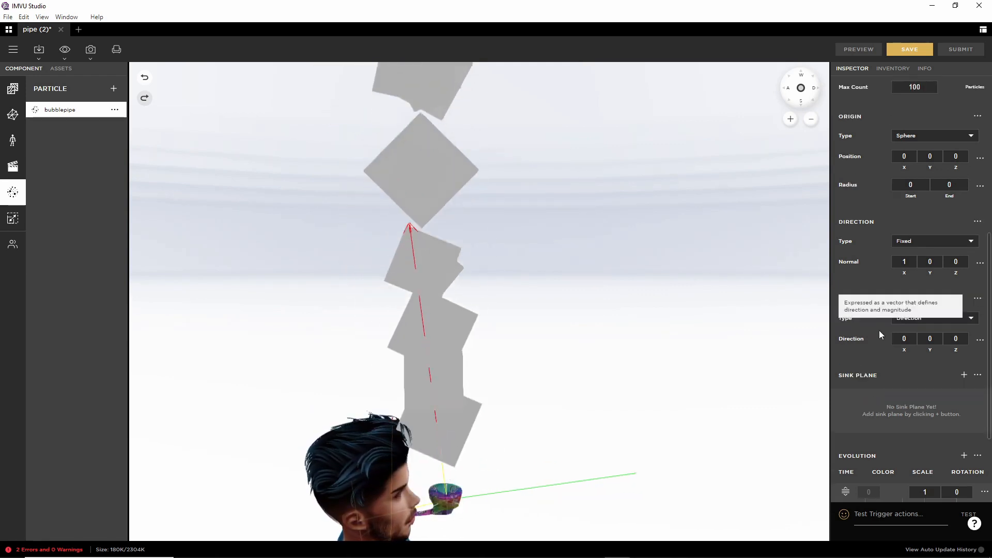
- Set the bubblepipe particle's speed to .1 minimum and .5 maximum, and preview the slower stream on the avatar
{"action": "scroll", "coordinate": [879, 328], "scroll_direction": "up", "scroll_amount": 6}
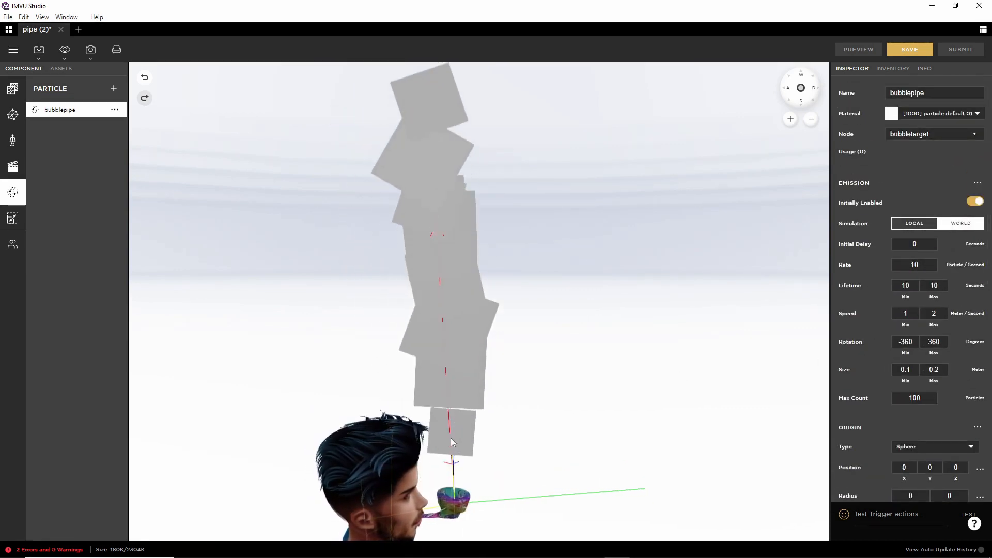
{"action": "right_click_drag", "start_coordinate": [451, 438], "coordinate": [463, 292]}
{"action": "scroll", "coordinate": [513, 286], "scroll_direction": "up", "scroll_amount": 2}
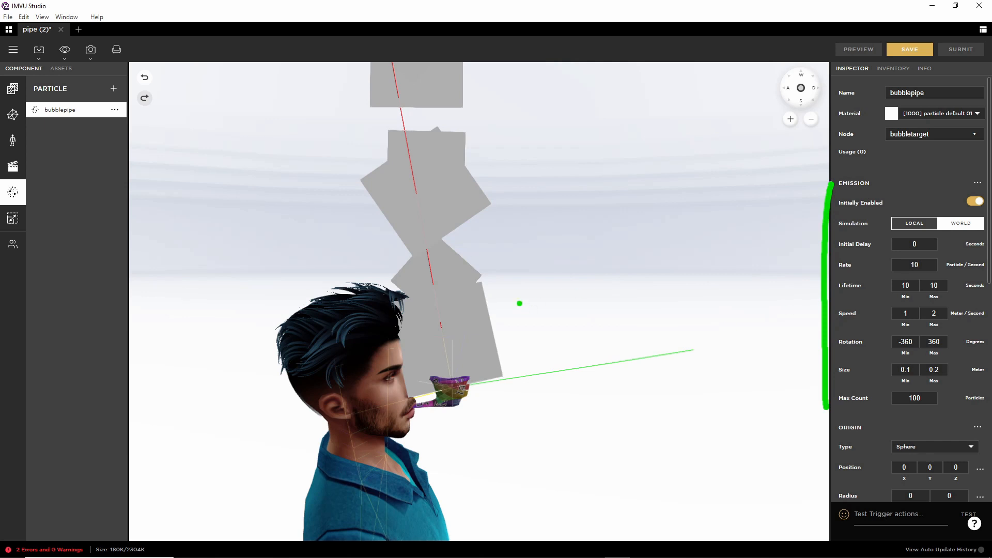
{"action": "key", "text": "Escape"}
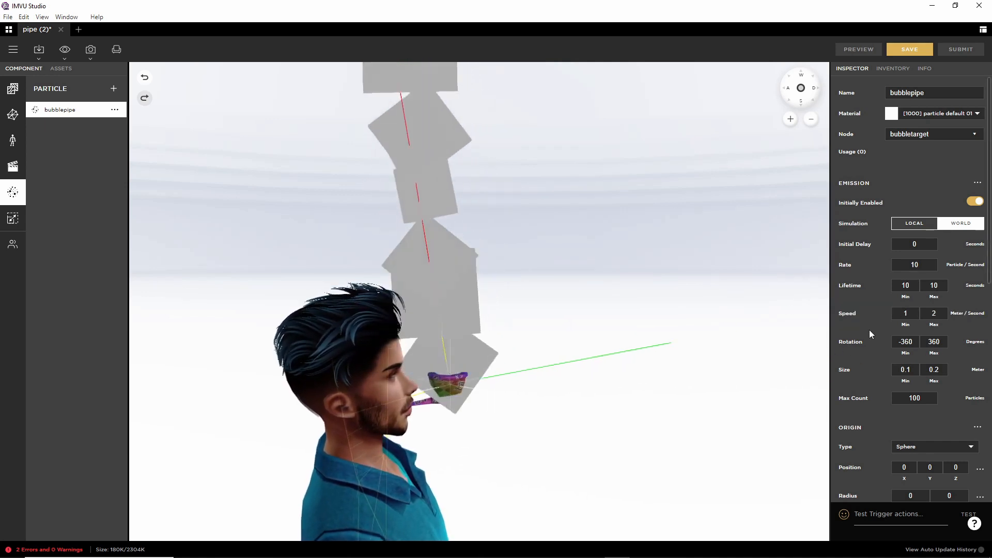
{"action": "left_click", "coordinate": [899, 313]}
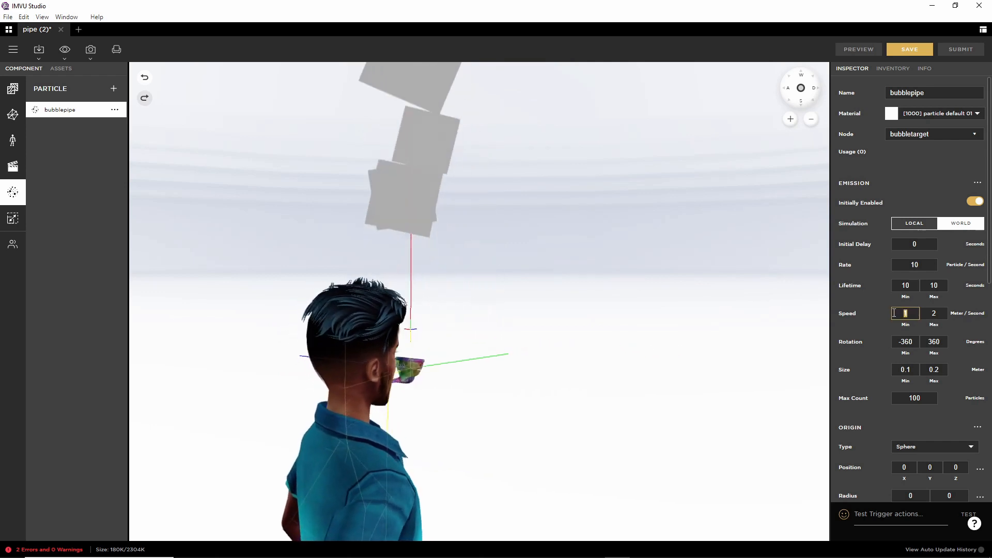
{"action": "type", "text": ".1"}
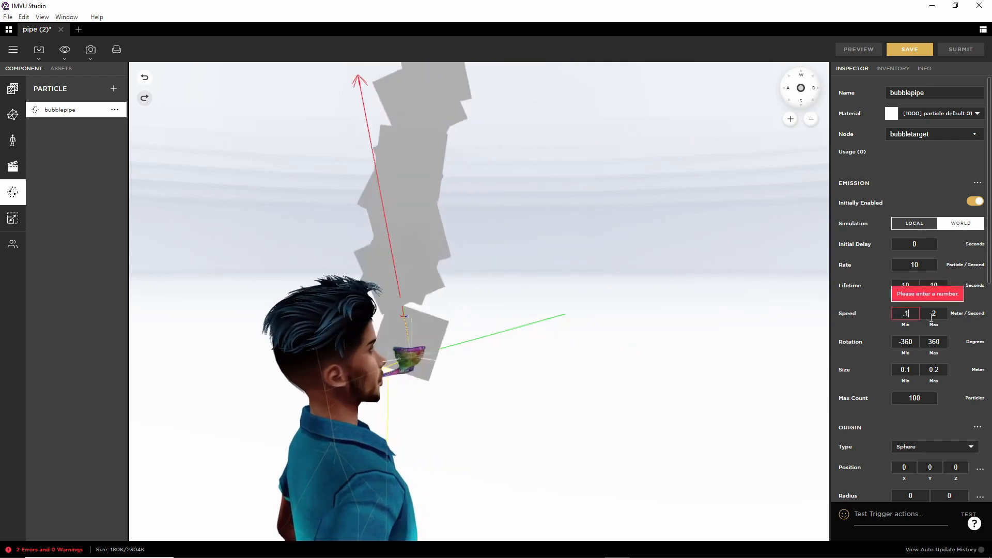
{"action": "left_click", "coordinate": [931, 315]}
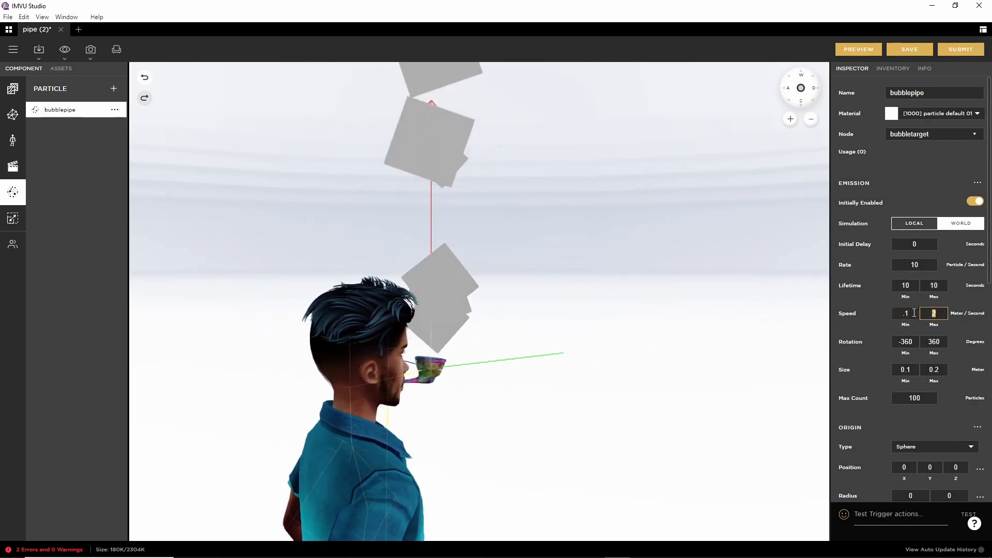
{"action": "key", "text": "BackSpace"}
{"action": "type", "text": "."}
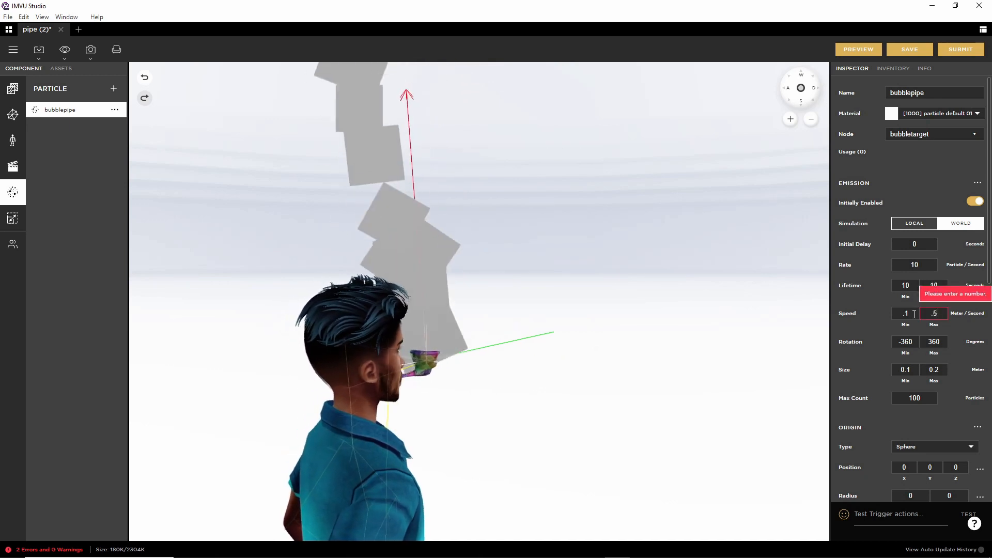
{"action": "type", "text": "5"}
{"action": "left_click", "coordinate": [858, 49]}
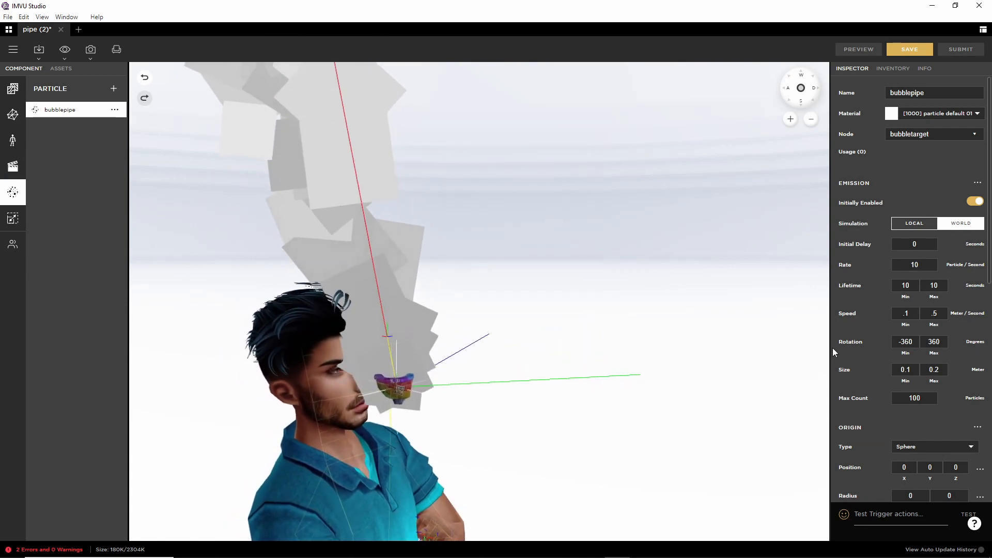
- Set the particle's lifetime to .5 minimum and 2 maximum and its size to 0.05 minimum and 0.1 maximum, checking the stream above the pipe
{"action": "scroll", "coordinate": [679, 237], "scroll_direction": "down", "scroll_amount": 10}
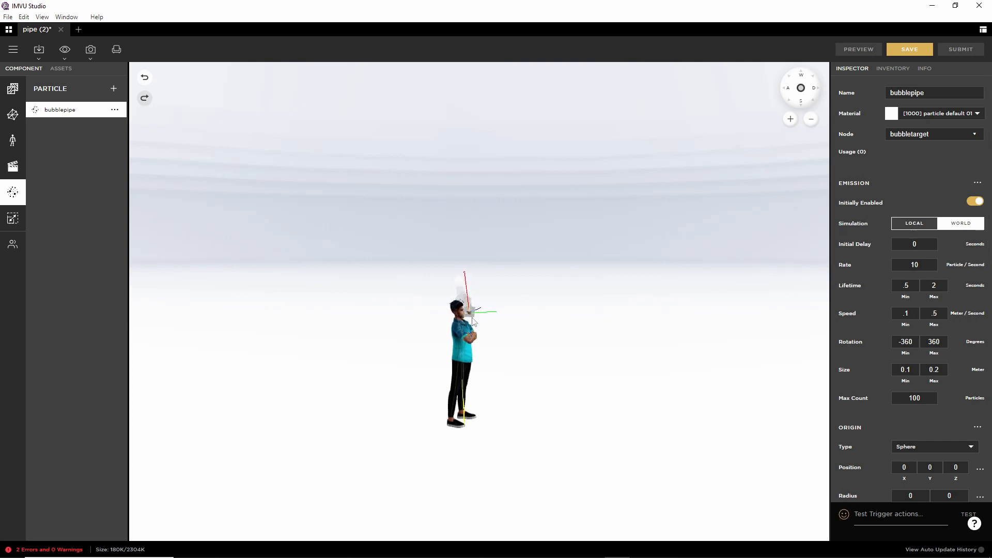
{"action": "scroll", "coordinate": [484, 318], "scroll_direction": "up", "scroll_amount": 5}
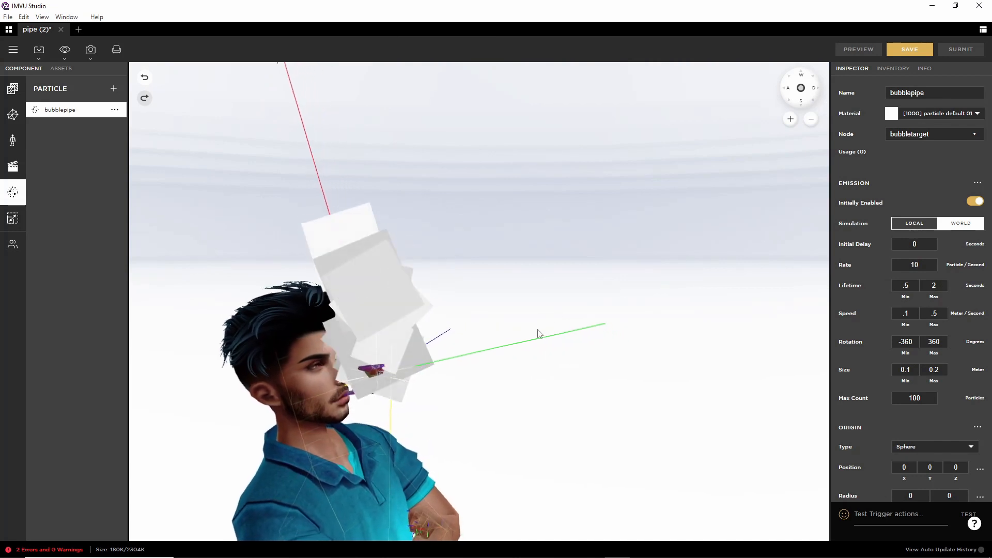
{"action": "left_click_drag", "start_coordinate": [512, 361], "coordinate": [531, 374]}
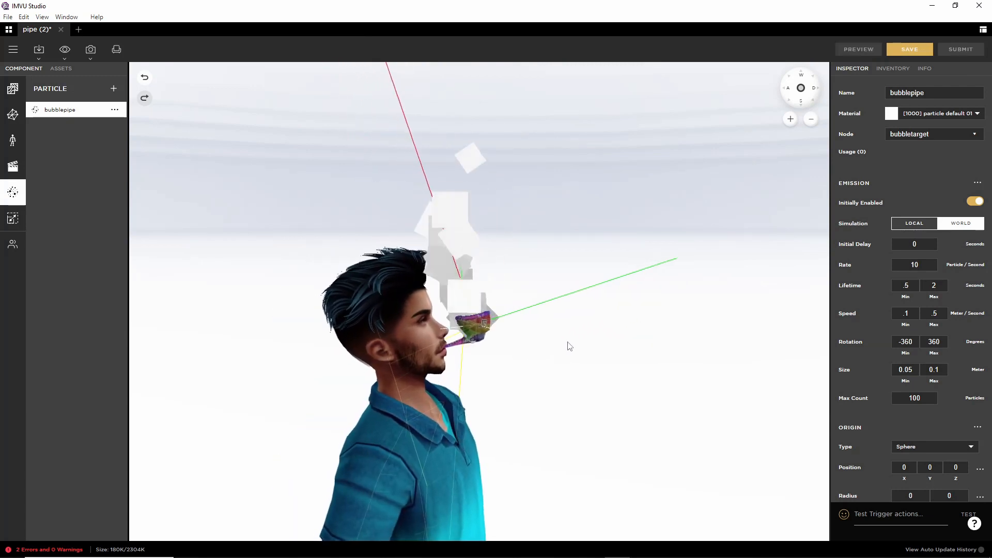
{"action": "left_click_drag", "start_coordinate": [568, 342], "coordinate": [559, 358]}
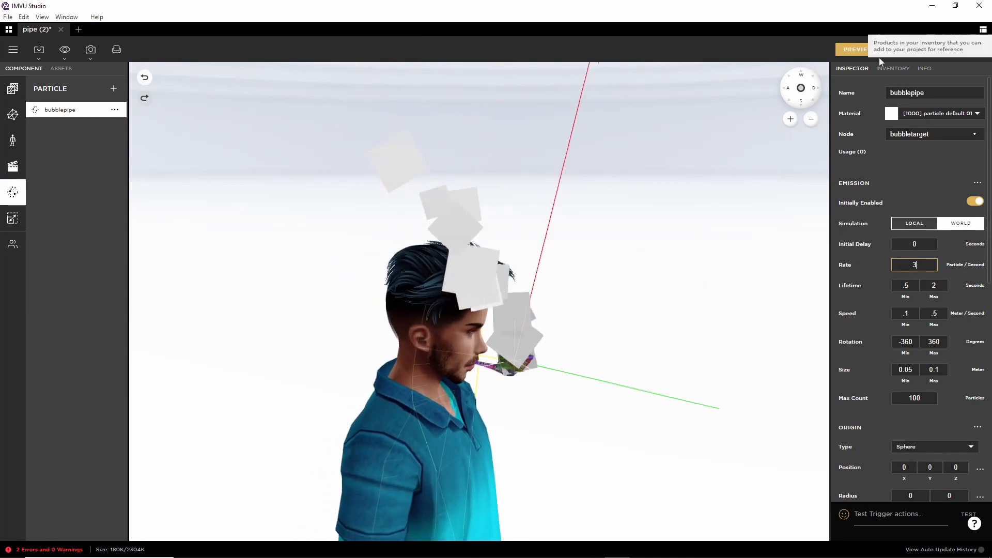
- Set the particle's emission rate to 3 per second, preview it and inspect the stream from the front and side
{"action": "left_click", "coordinate": [873, 50]}
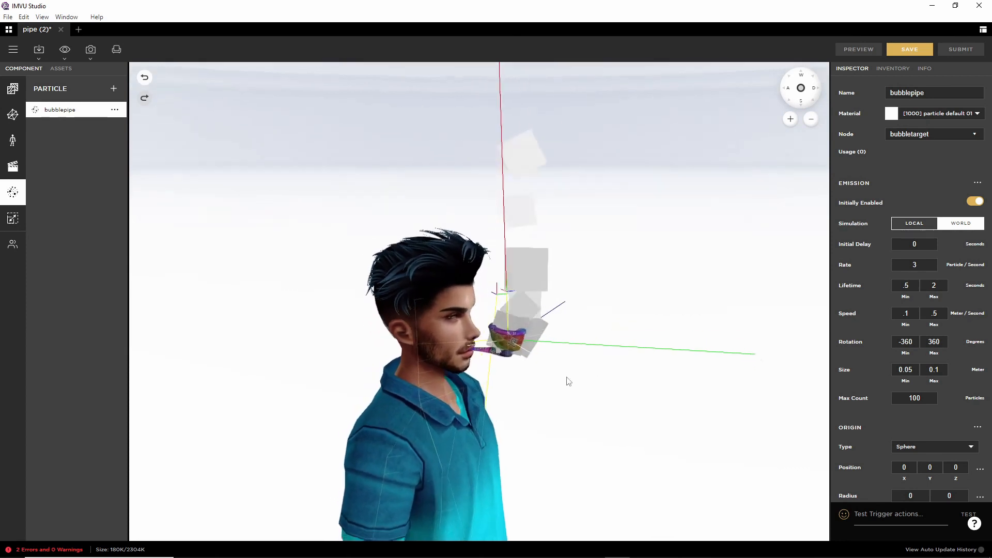
{"action": "left_click_drag", "start_coordinate": [564, 380], "coordinate": [497, 391]}
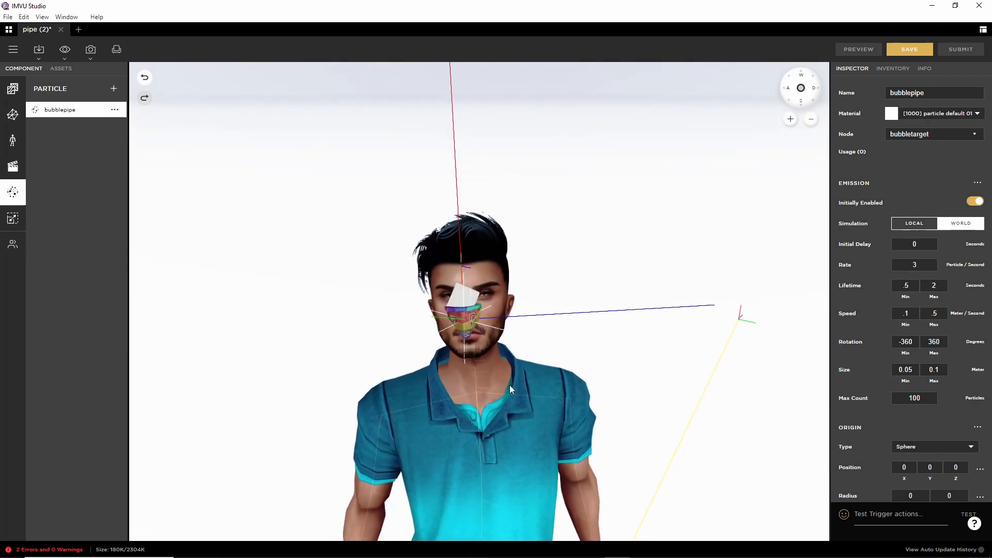
{"action": "left_click_drag", "start_coordinate": [509, 385], "coordinate": [479, 347]}
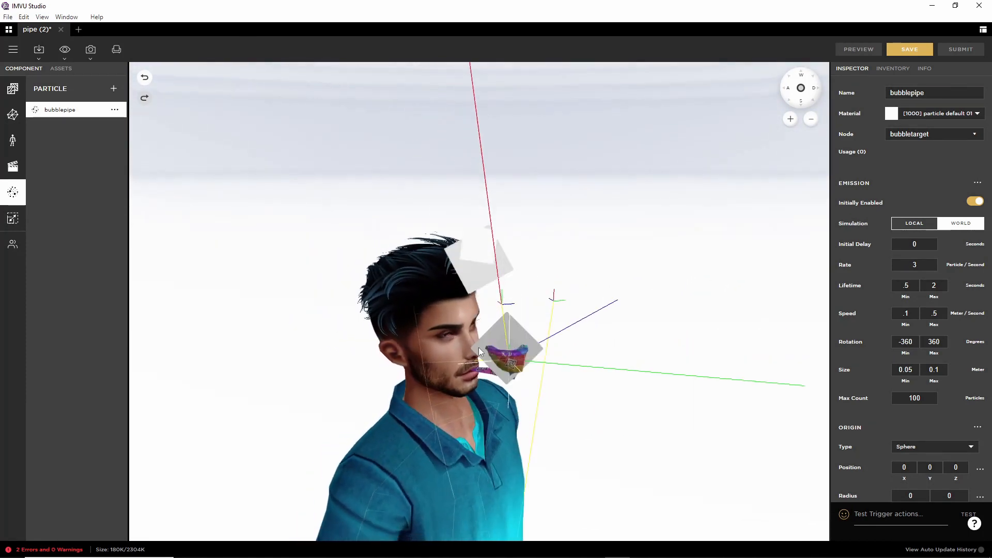
- Save the project as a new product named pipe (3)
{"action": "left_click", "coordinate": [12, 50]}
{"action": "mouse_move", "coordinate": [35, 72]}
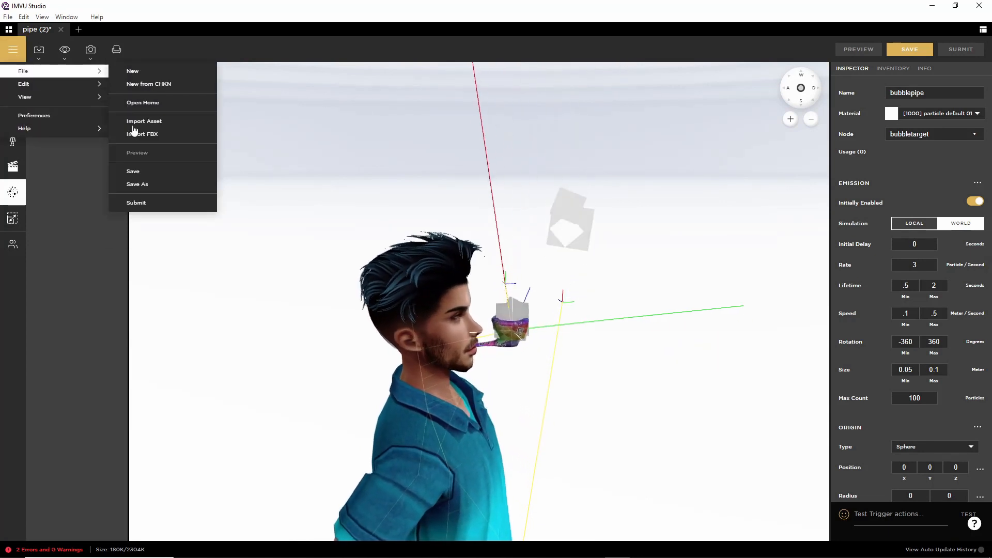
{"action": "left_click", "coordinate": [138, 185]}
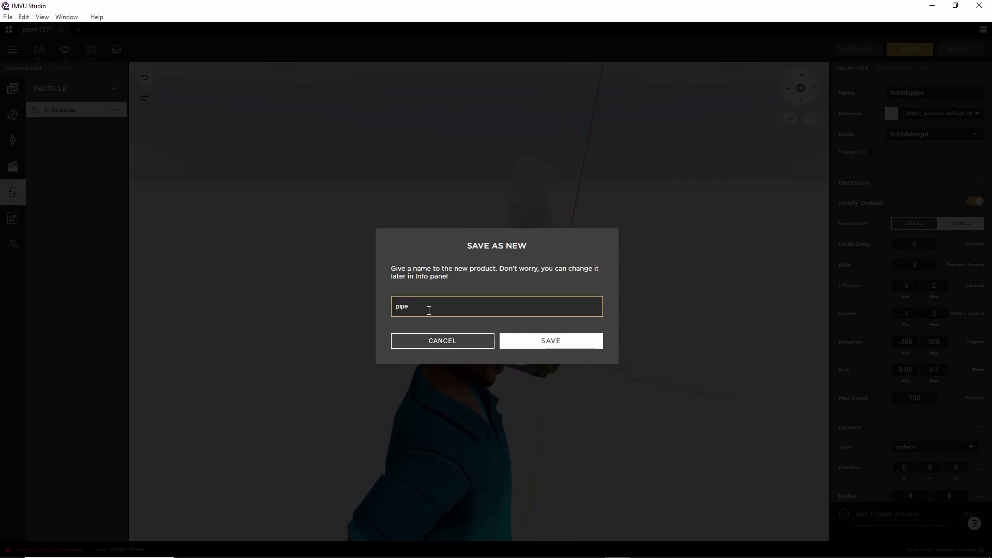
{"action": "left_click", "coordinate": [548, 342]}
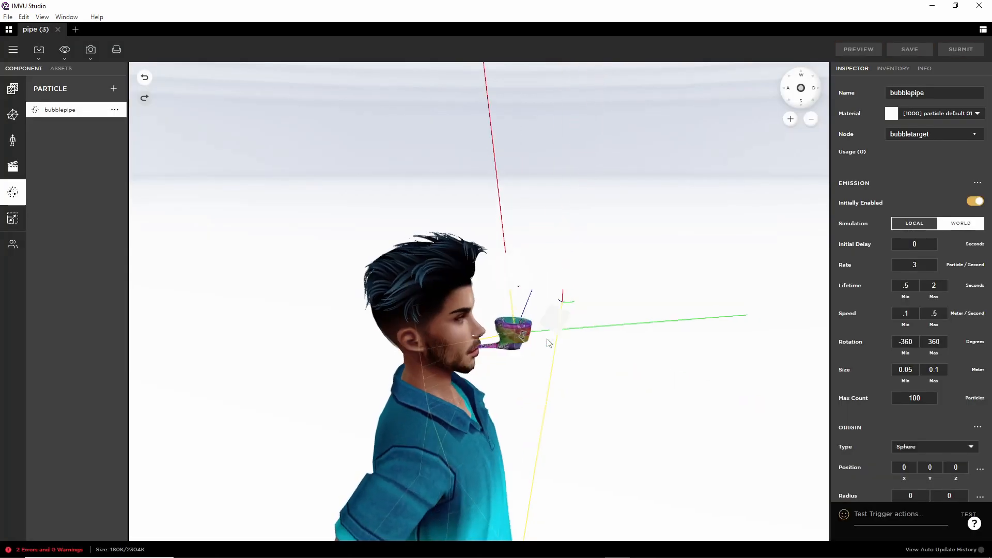
- Import bubblestraw-bubble.jpg from the Blender 2.8 folder as the diffuse texture of the particle default 01 material
{"action": "left_click_drag", "start_coordinate": [548, 341], "coordinate": [498, 347]}
{"action": "scroll", "coordinate": [535, 409], "scroll_direction": "up", "scroll_amount": 5}
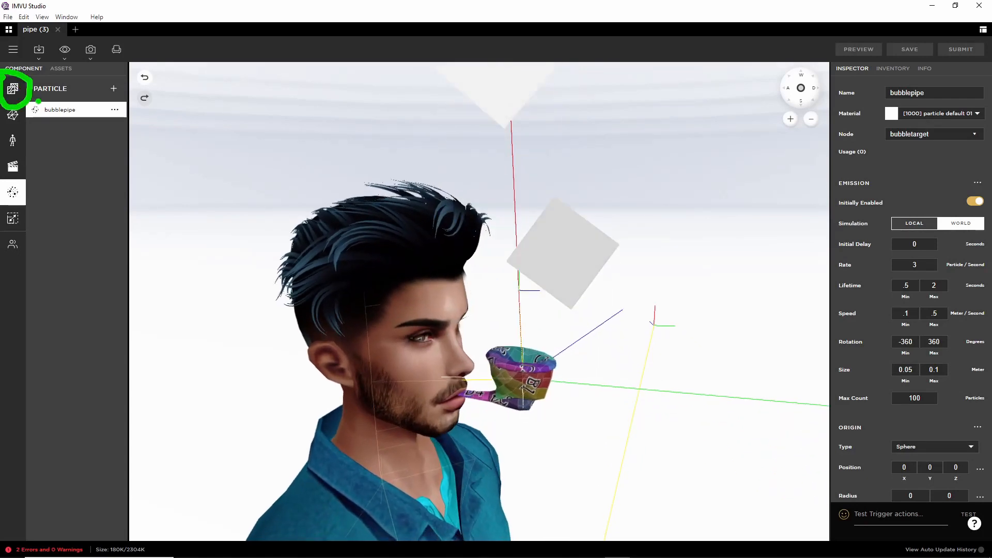
{"action": "left_click", "coordinate": [13, 88]}
{"action": "left_click", "coordinate": [57, 131]}
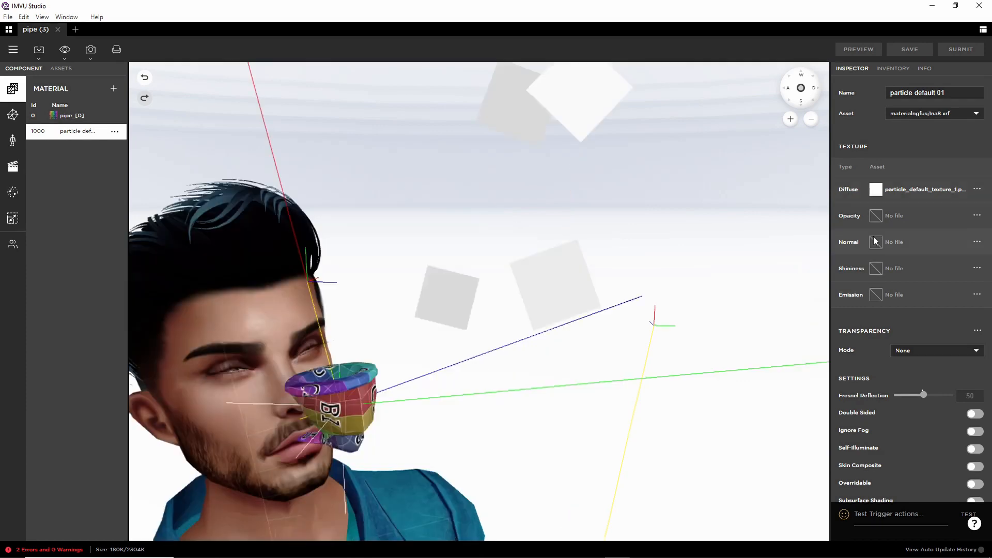
{"action": "left_click", "coordinate": [875, 189]}
{"action": "left_click", "coordinate": [762, 252]}
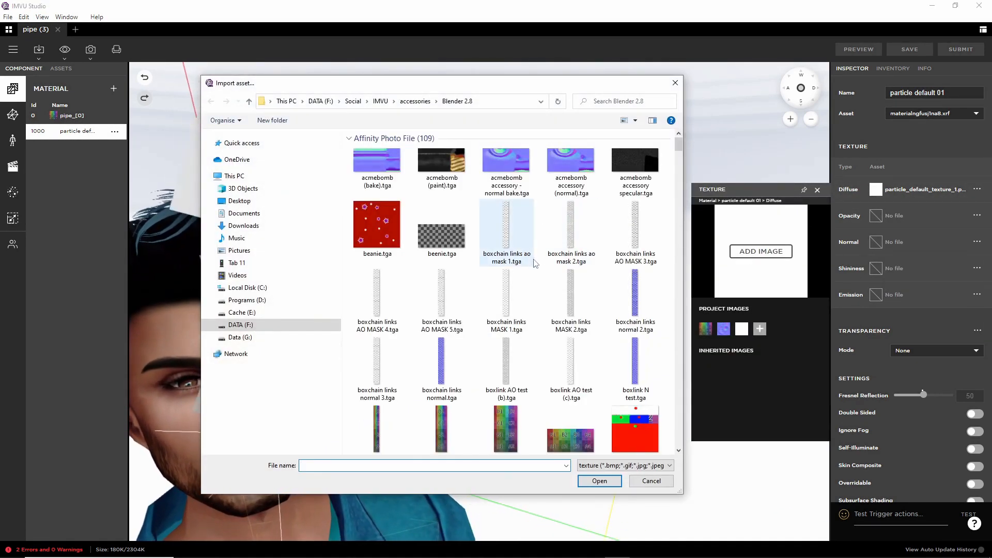
{"action": "scroll", "coordinate": [535, 263], "scroll_direction": "down", "scroll_amount": 10}
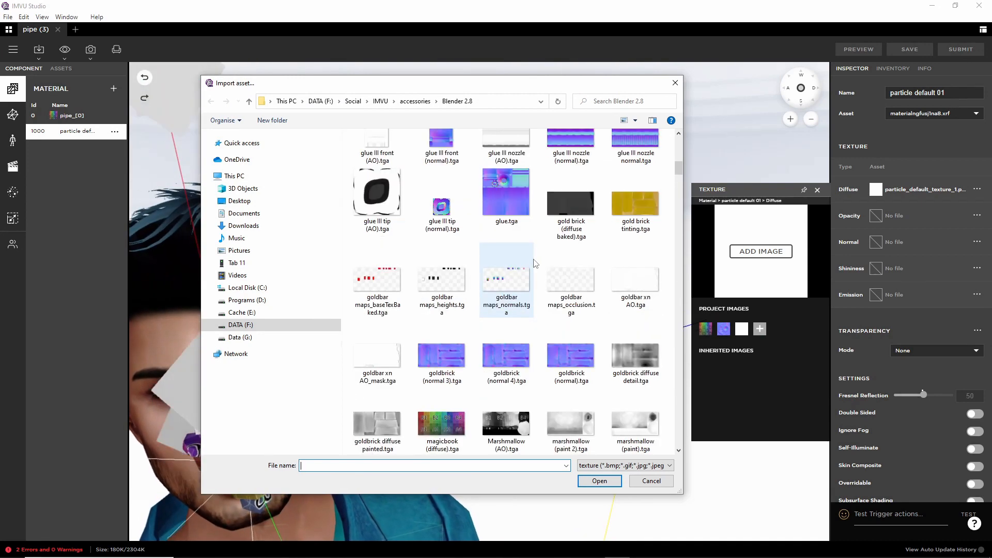
{"action": "scroll", "coordinate": [534, 263], "scroll_direction": "down", "scroll_amount": 10}
{"action": "scroll", "coordinate": [539, 264], "scroll_direction": "up", "scroll_amount": 5}
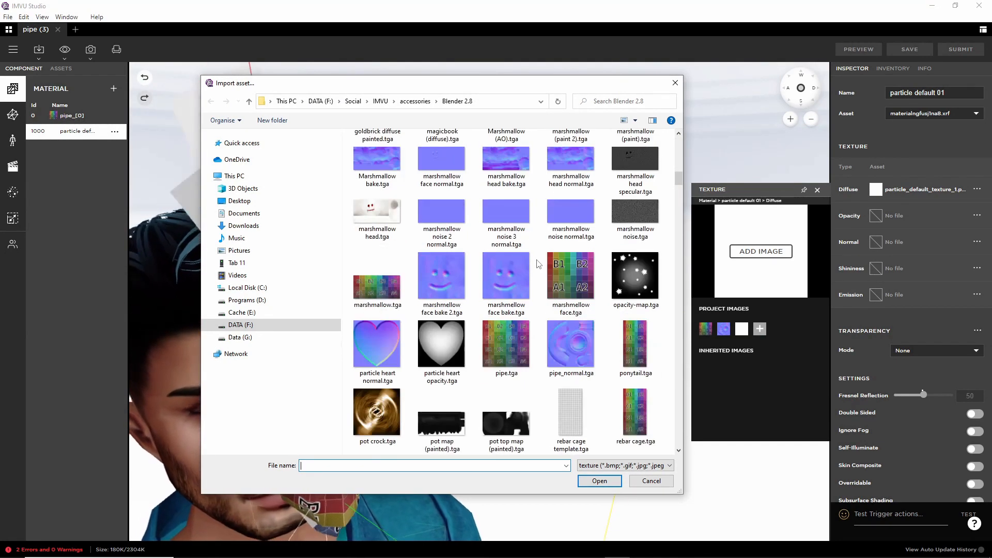
{"action": "scroll", "coordinate": [539, 264], "scroll_direction": "down", "scroll_amount": 10}
{"action": "scroll", "coordinate": [537, 268], "scroll_direction": "down", "scroll_amount": 5}
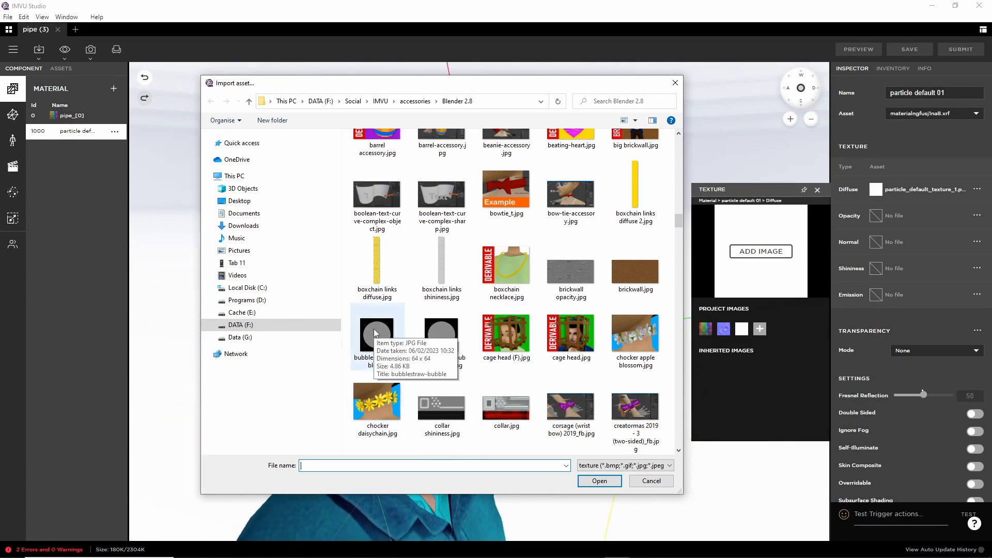
{"action": "left_click", "coordinate": [600, 481]}
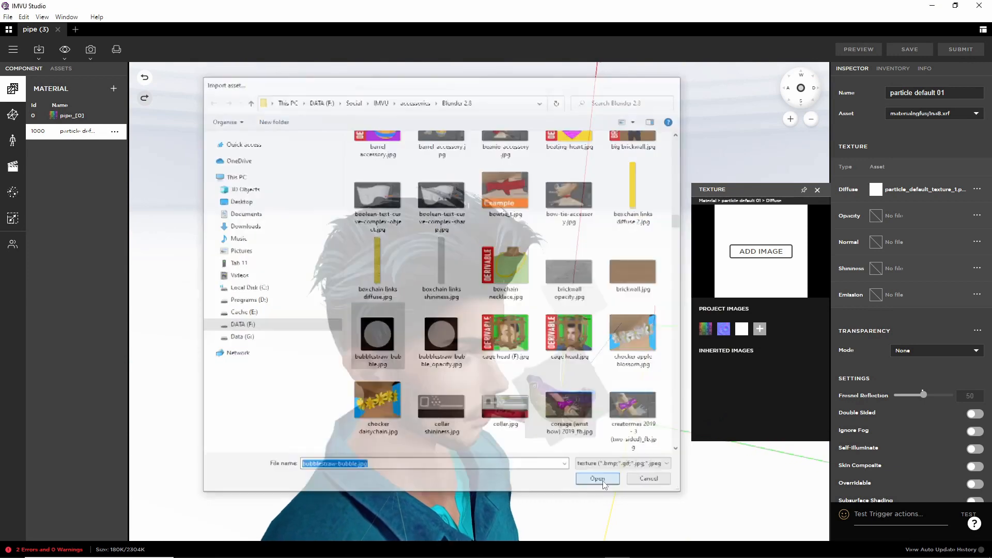
- Import bubblestraw-bubble_opacity.jpg as the opacity texture of the particle default 01 material
{"action": "left_click", "coordinate": [875, 215]}
{"action": "left_click", "coordinate": [752, 278]}
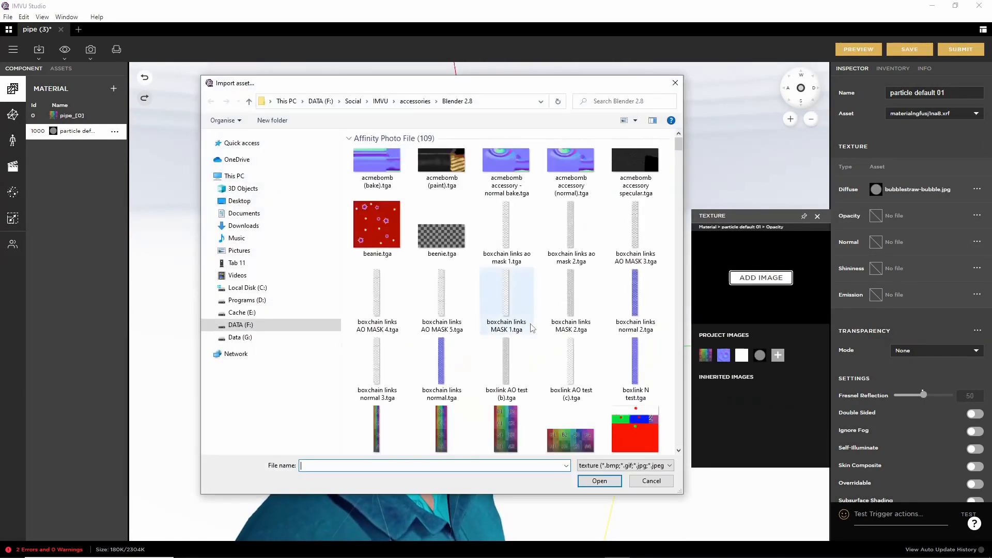
{"action": "scroll", "coordinate": [493, 316], "scroll_direction": "down", "scroll_amount": 10}
{"action": "scroll", "coordinate": [493, 317], "scroll_direction": "down", "scroll_amount": 10}
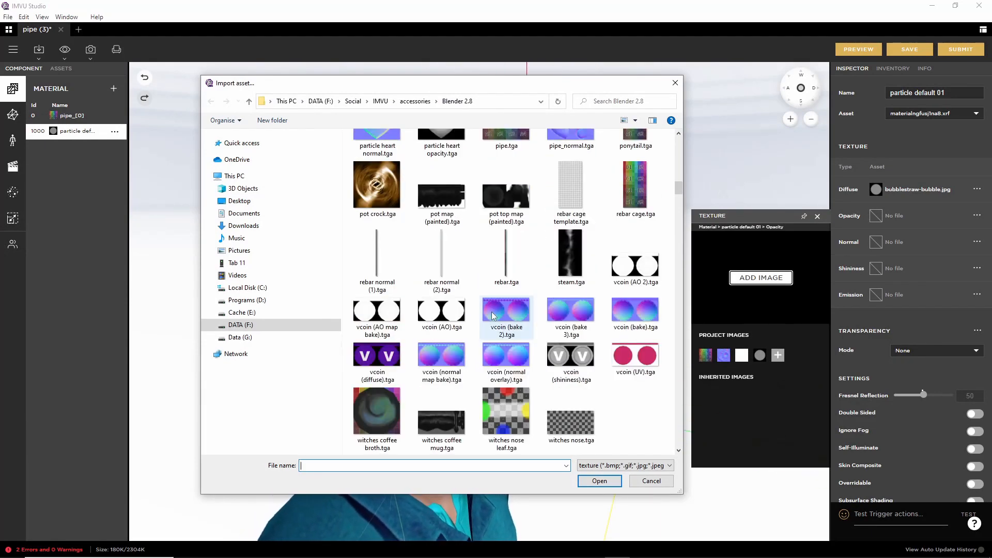
{"action": "scroll", "coordinate": [493, 317], "scroll_direction": "up", "scroll_amount": 5}
{"action": "scroll", "coordinate": [492, 315], "scroll_direction": "up", "scroll_amount": 10}
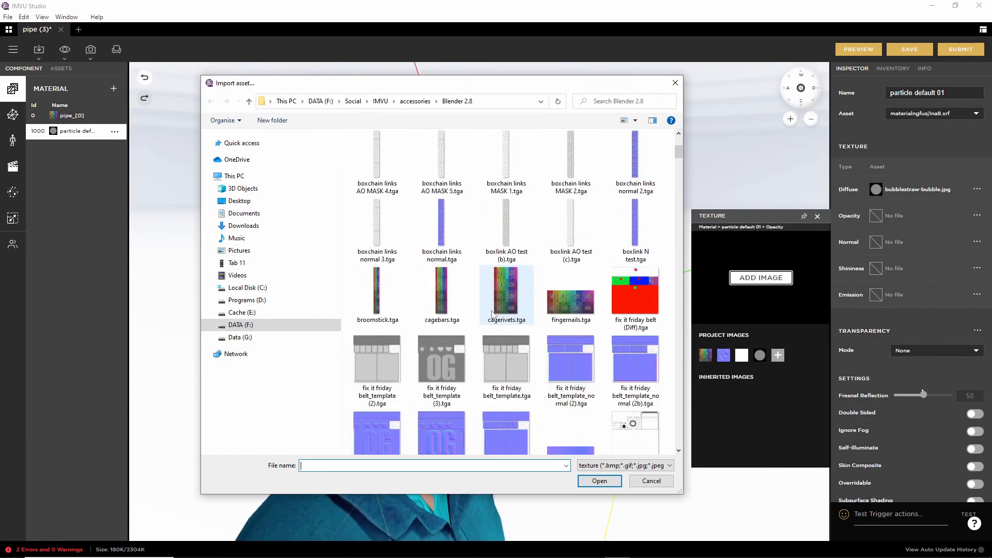
{"action": "scroll", "coordinate": [517, 279], "scroll_direction": "down", "scroll_amount": 15}
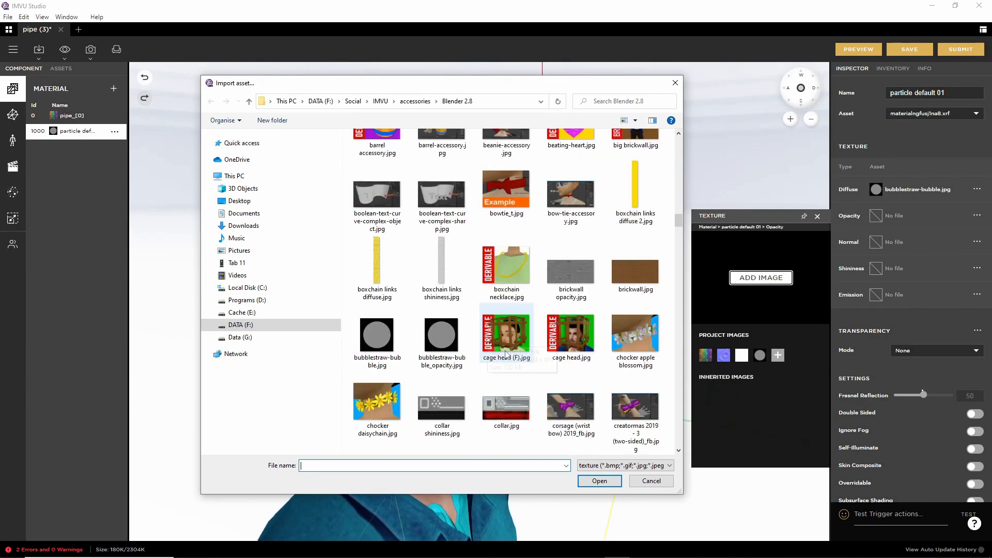
{"action": "left_click", "coordinate": [604, 482]}
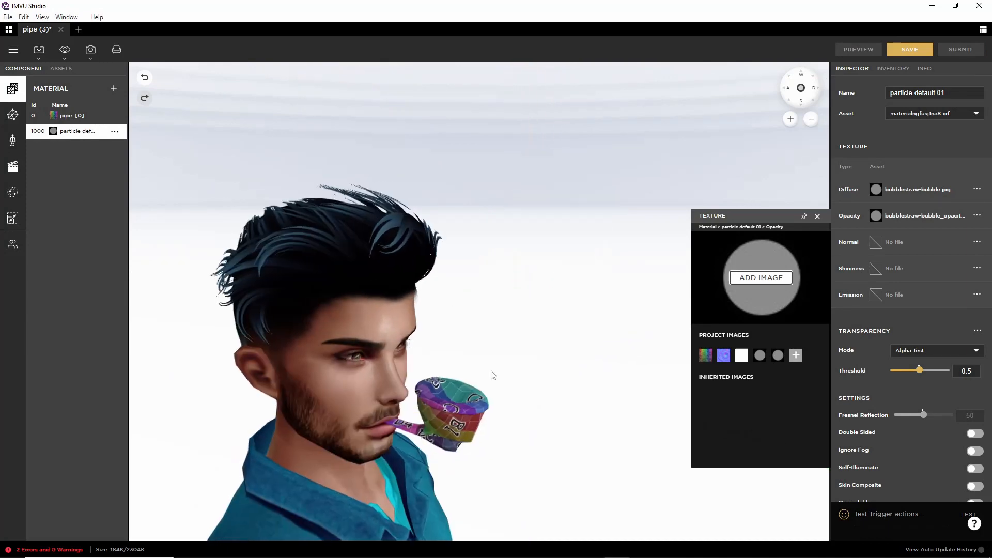
- Lower the particle material's Alpha Test threshold to 0.09, preview it and inspect the edges of the round bubbles
{"action": "left_click", "coordinate": [532, 401]}
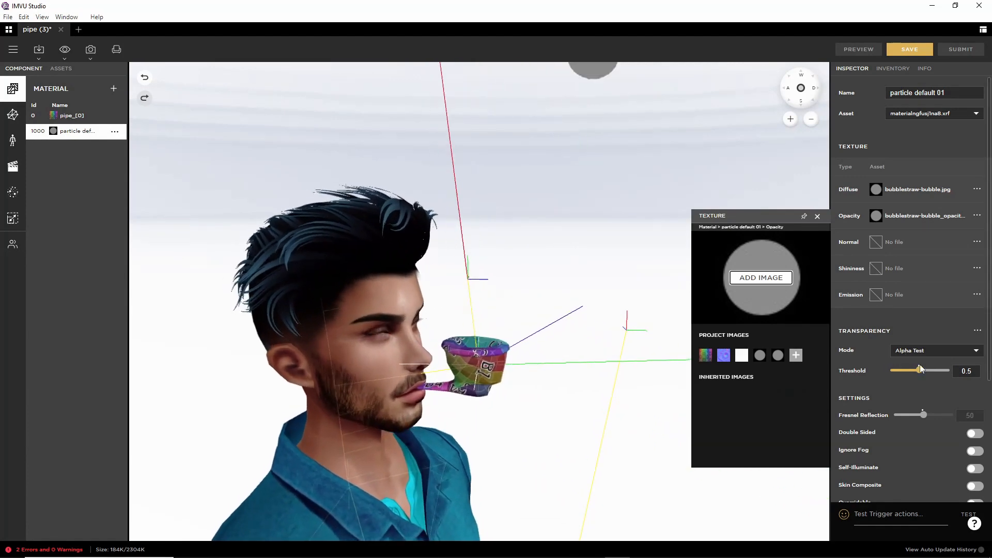
{"action": "left_click", "coordinate": [900, 370]}
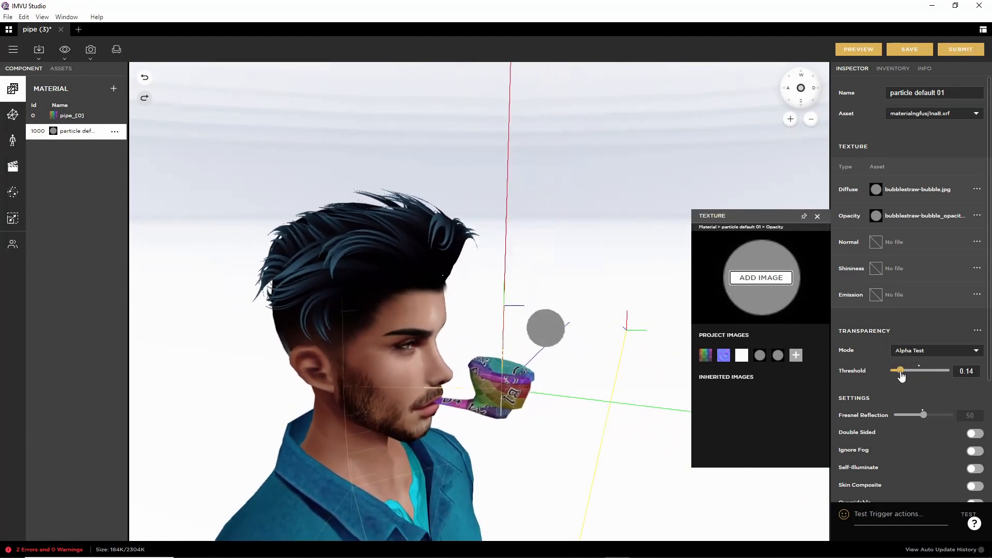
{"action": "left_click_drag", "start_coordinate": [900, 371], "coordinate": [898, 371]}
{"action": "left_click", "coordinate": [858, 50]}
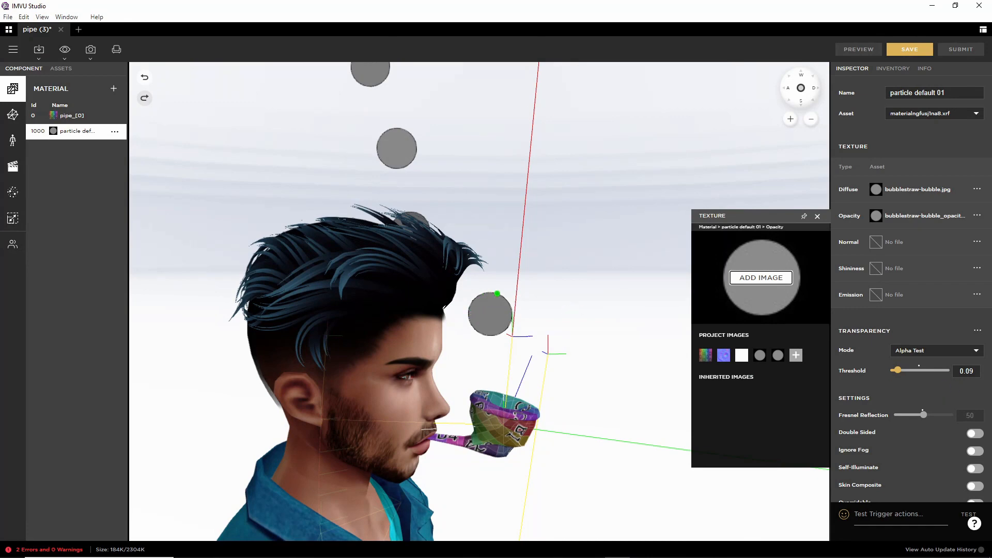
{"action": "mouse_move", "coordinate": [497, 293]}
{"action": "left_mouse_down"}
{"action": "mouse_move", "coordinate": [461, 321]}
{"action": "mouse_move", "coordinate": [518, 291]}
{"action": "mouse_move", "coordinate": [475, 283]}
{"action": "mouse_move", "coordinate": [522, 339]}
{"action": "mouse_move", "coordinate": [481, 339]}
{"action": "left_mouse_up"}
{"action": "key", "text": "Escape"}
{"action": "mouse_move", "coordinate": [439, 220]}
{"action": "left_mouse_down"}
{"action": "mouse_move", "coordinate": [438, 206]}
{"action": "mouse_move", "coordinate": [447, 233]}
{"action": "mouse_move", "coordinate": [516, 277]}
{"action": "mouse_move", "coordinate": [550, 318]}
{"action": "mouse_move", "coordinate": [540, 274]}
{"action": "left_mouse_up"}
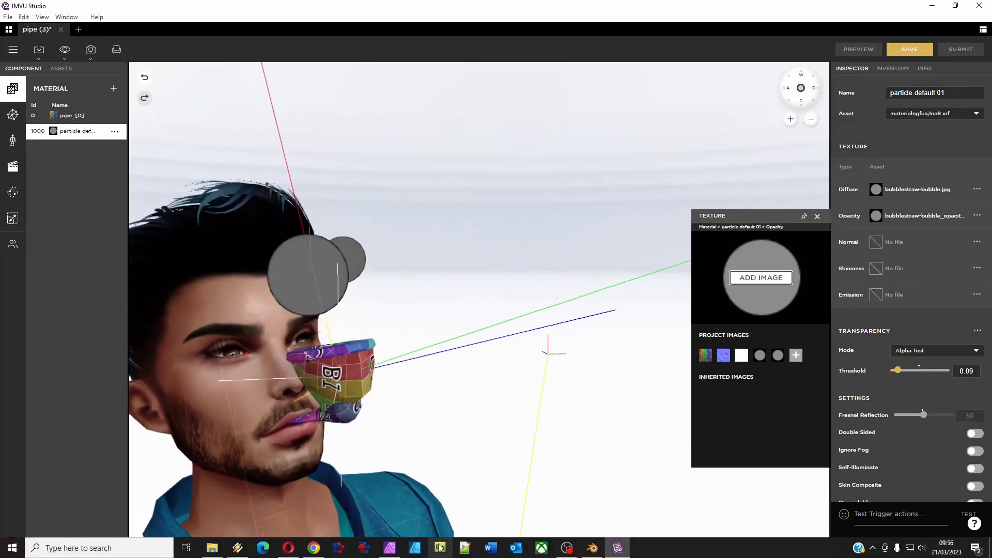
- Switch to Affinity Photo, where the pipe texture images are open
{"action": "left_click", "coordinate": [439, 548]}
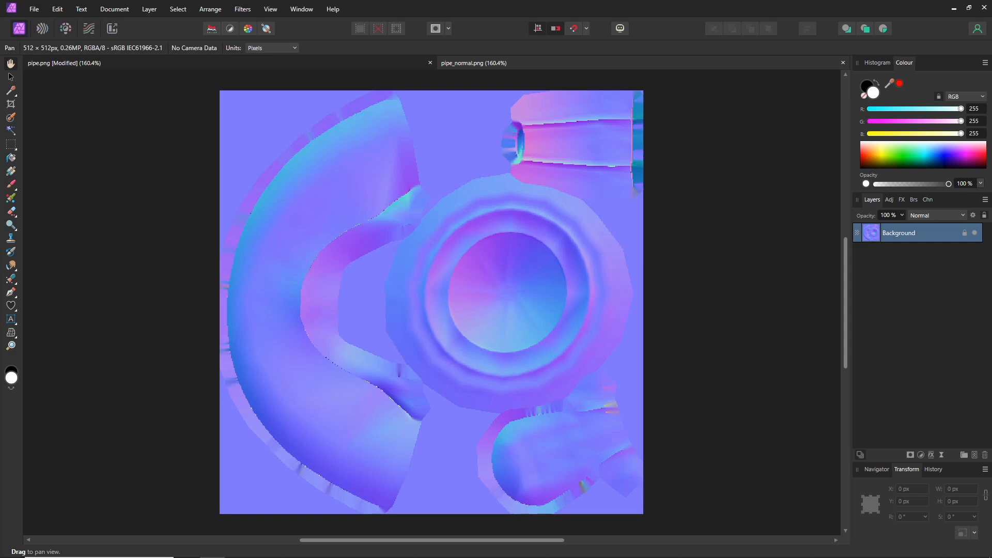
- Open bubblestraw-bubble_opacity.jpg and bubblestraw-bubble.jpg, and examine the compression noise around the grey circle in bubblestraw-bubble.jpg
{"action": "left_click_drag", "start_coordinate": [530, 61], "coordinate": [540, 46]}
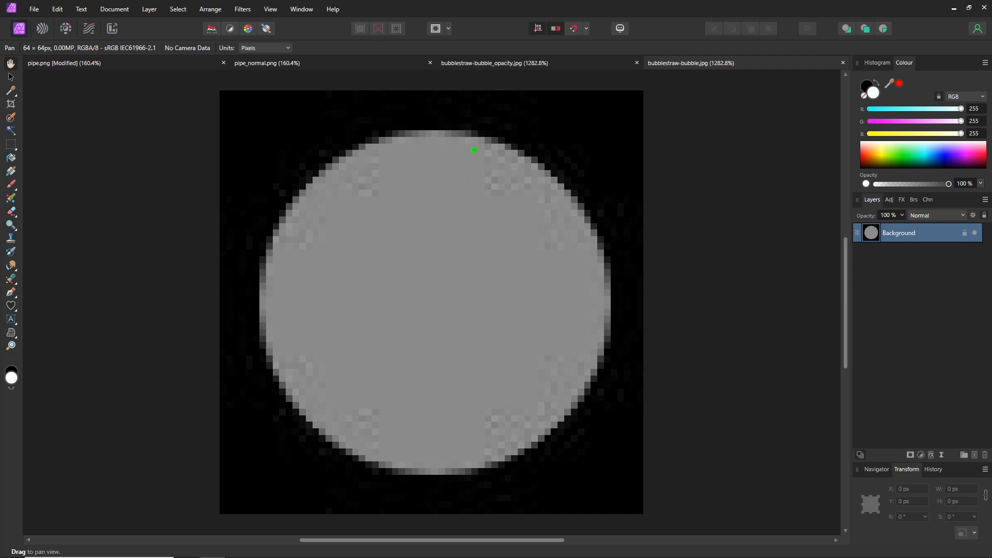
{"action": "mouse_move", "coordinate": [480, 132]}
{"action": "left_mouse_down"}
{"action": "mouse_move", "coordinate": [473, 203]}
{"action": "mouse_move", "coordinate": [531, 203]}
{"action": "mouse_move", "coordinate": [521, 257]}
{"action": "mouse_move", "coordinate": [616, 258]}
{"action": "mouse_move", "coordinate": [615, 229]}
{"action": "mouse_move", "coordinate": [562, 155]}
{"action": "mouse_move", "coordinate": [478, 121]}
{"action": "left_mouse_up"}
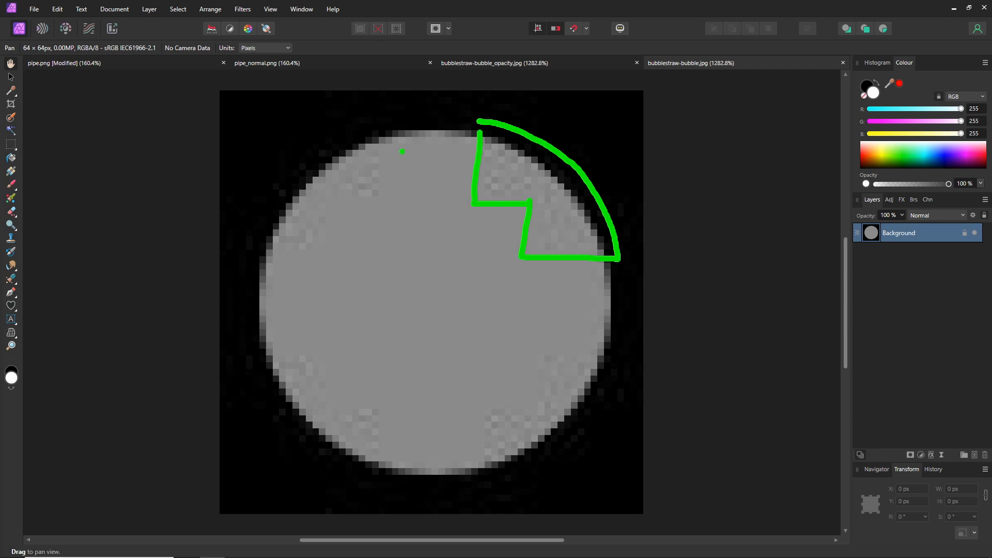
{"action": "mouse_move", "coordinate": [390, 126]}
{"action": "left_mouse_down"}
{"action": "mouse_move", "coordinate": [357, 208]}
{"action": "mouse_move", "coordinate": [250, 257]}
{"action": "mouse_move", "coordinate": [294, 168]}
{"action": "mouse_move", "coordinate": [391, 121]}
{"action": "left_mouse_up"}
{"action": "mouse_move", "coordinate": [246, 345]}
{"action": "left_mouse_down"}
{"action": "mouse_move", "coordinate": [347, 343]}
{"action": "mouse_move", "coordinate": [346, 392]}
{"action": "mouse_move", "coordinate": [398, 404]}
{"action": "mouse_move", "coordinate": [327, 485]}
{"action": "mouse_move", "coordinate": [247, 376]}
{"action": "mouse_move", "coordinate": [244, 346]}
{"action": "left_mouse_up"}
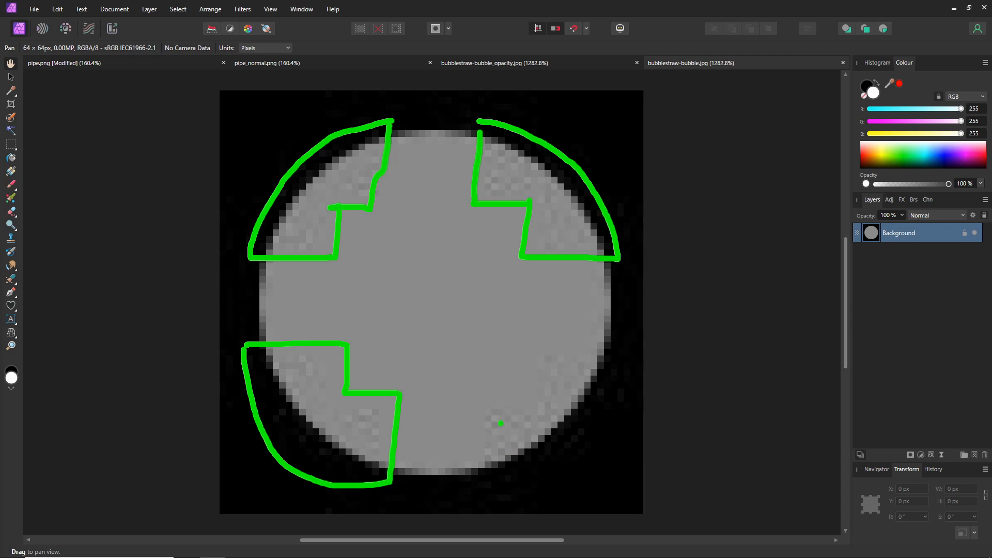
{"action": "mouse_move", "coordinate": [494, 400]}
{"action": "left_mouse_down"}
{"action": "mouse_move", "coordinate": [509, 411]}
{"action": "mouse_move", "coordinate": [492, 399]}
{"action": "left_mouse_up"}
{"action": "mouse_move", "coordinate": [269, 323]}
{"action": "left_mouse_down"}
{"action": "mouse_move", "coordinate": [658, 323]}
{"action": "mouse_move", "coordinate": [266, 323]}
{"action": "left_mouse_up"}
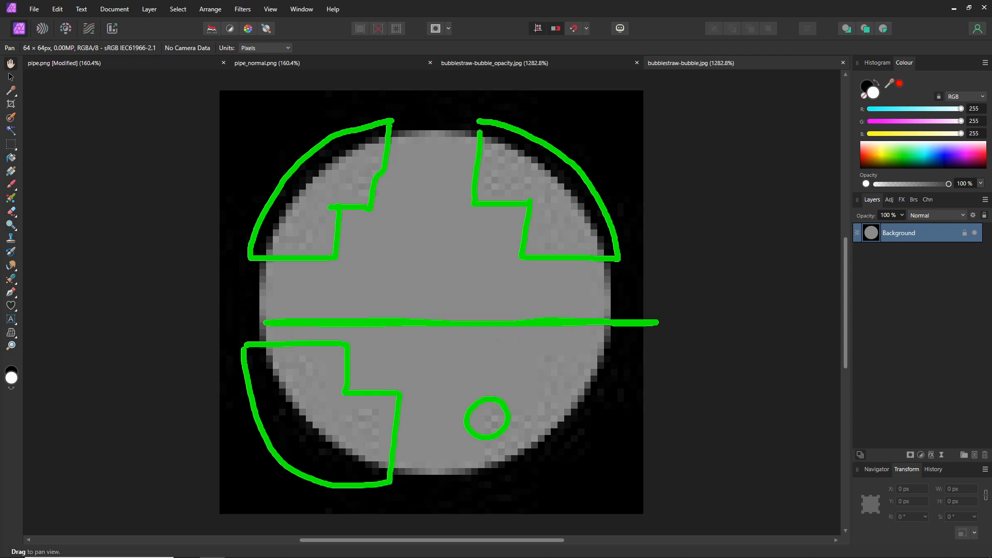
{"action": "left_click_drag", "start_coordinate": [574, 325], "coordinate": [662, 325]}
{"action": "mouse_move", "coordinate": [355, 317]}
{"action": "left_mouse_down"}
{"action": "mouse_move", "coordinate": [384, 298]}
{"action": "mouse_move", "coordinate": [417, 318]}
{"action": "mouse_move", "coordinate": [457, 297]}
{"action": "mouse_move", "coordinate": [476, 320]}
{"action": "mouse_move", "coordinate": [509, 295]}
{"action": "mouse_move", "coordinate": [535, 318]}
{"action": "mouse_move", "coordinate": [571, 298]}
{"action": "mouse_move", "coordinate": [591, 317]}
{"action": "mouse_move", "coordinate": [612, 298]}
{"action": "mouse_move", "coordinate": [627, 318]}
{"action": "left_mouse_up"}
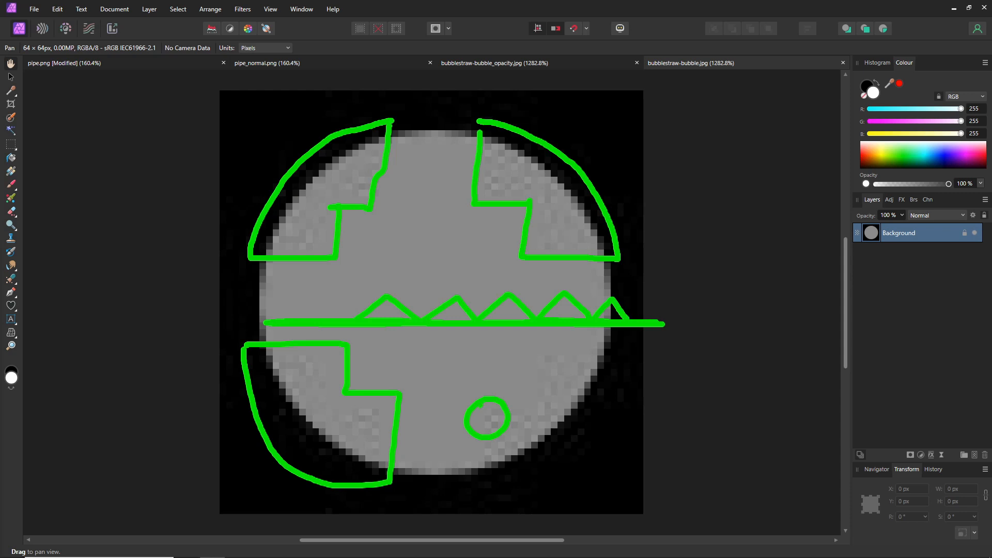
{"action": "mouse_move", "coordinate": [491, 358]}
{"action": "left_mouse_down"}
{"action": "mouse_move", "coordinate": [490, 394]}
{"action": "mouse_move", "coordinate": [512, 379]}
{"action": "left_mouse_up"}
{"action": "key", "text": "Escape"}
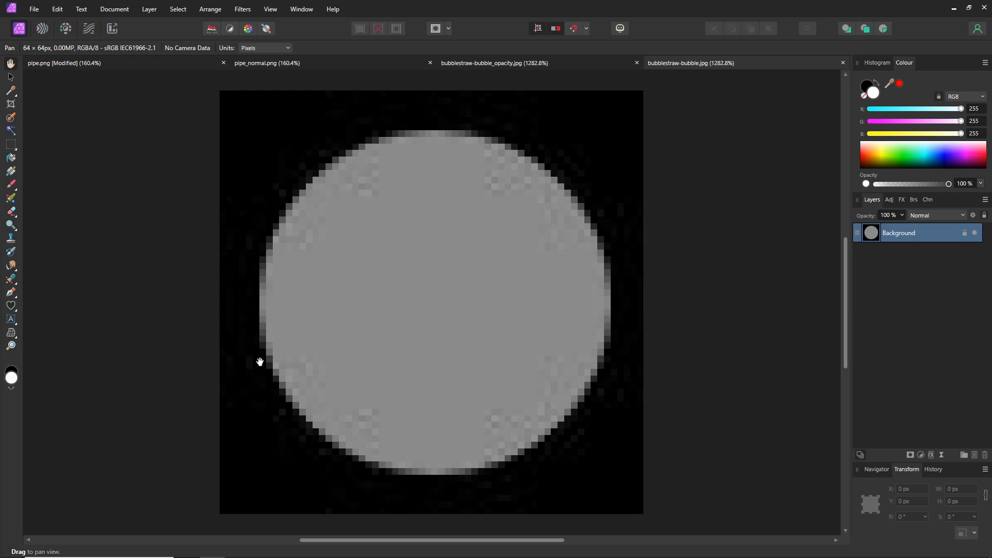
{"action": "key", "text": "ctrl+2"}
{"action": "mouse_move", "coordinate": [252, 343]}
{"action": "left_mouse_down"}
{"action": "mouse_move", "coordinate": [433, 343]}
{"action": "mouse_move", "coordinate": [415, 461]}
{"action": "left_mouse_up"}
{"action": "mouse_move", "coordinate": [368, 479]}
{"action": "left_mouse_down"}
{"action": "mouse_move", "coordinate": [328, 466]}
{"action": "mouse_move", "coordinate": [245, 361]}
{"action": "left_mouse_up"}
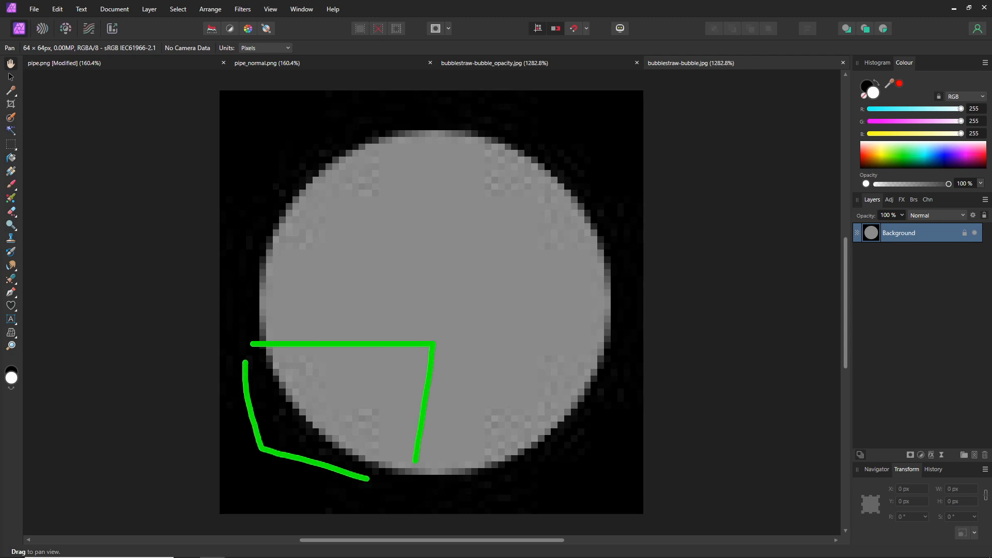
{"action": "key", "text": "Escape"}
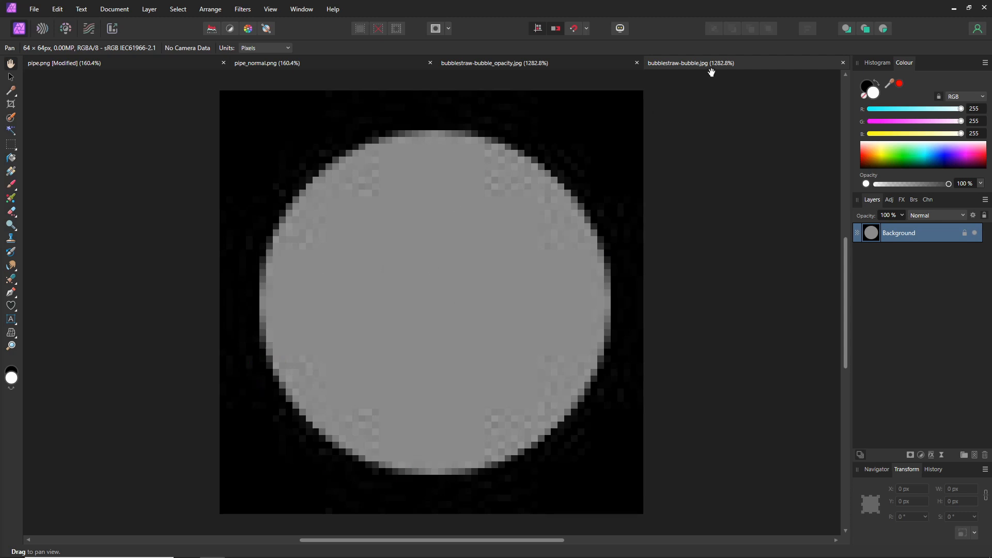
- Examine the outline of the grey circle and the surrounding noise in bubblestraw-bubble_opacity.jpg
{"action": "left_click", "coordinate": [545, 64]}
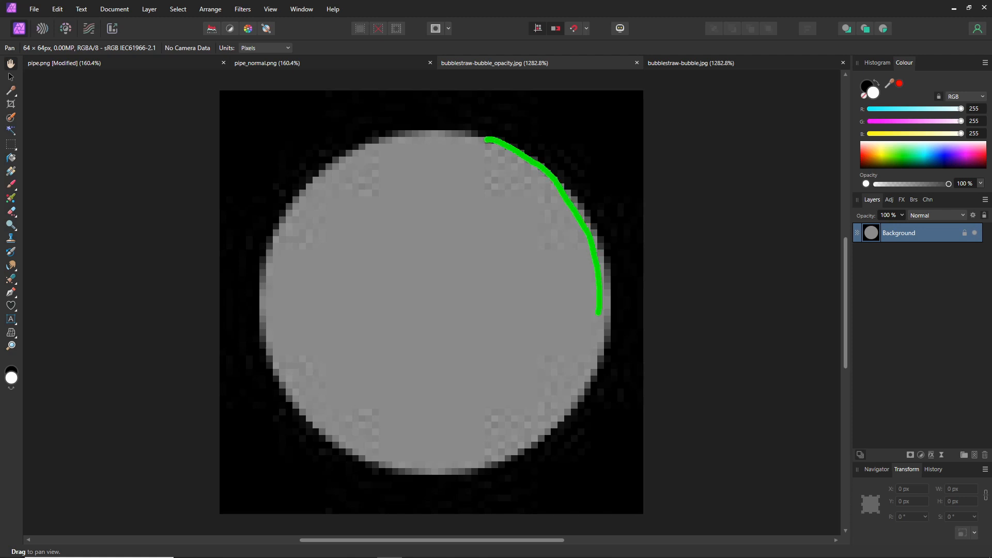
{"action": "left_click_drag", "start_coordinate": [326, 452], "coordinate": [270, 332]}
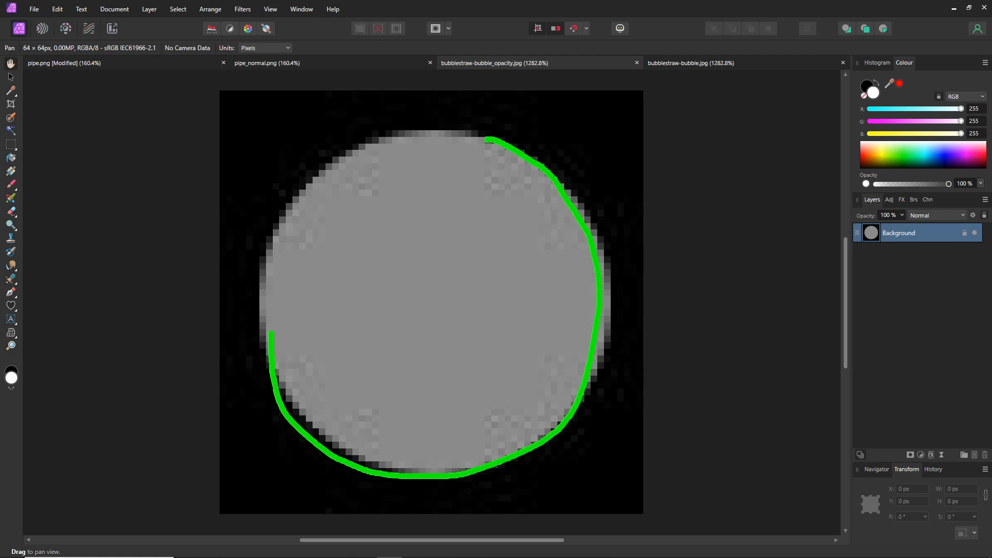
{"action": "left_click_drag", "start_coordinate": [295, 211], "coordinate": [440, 136]}
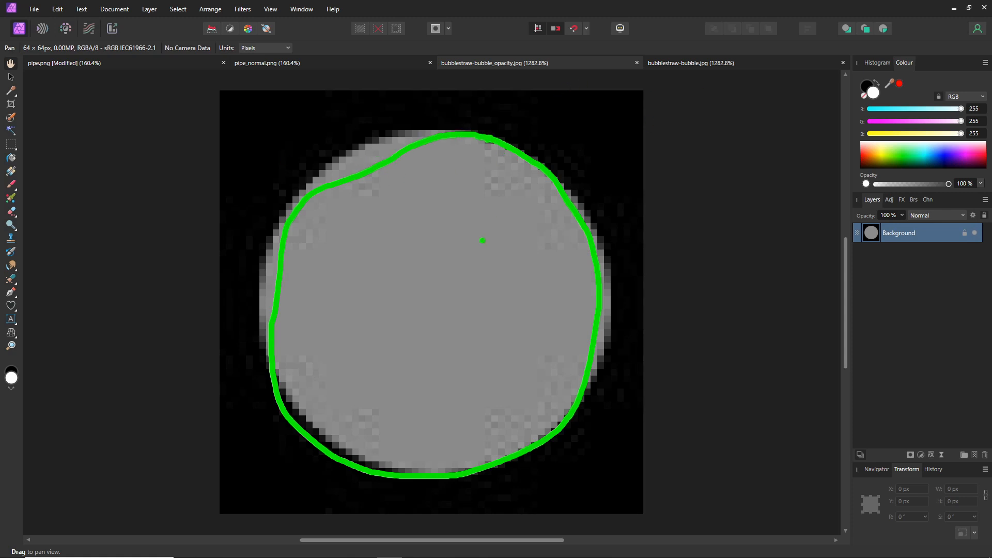
{"action": "key", "text": "Escape"}
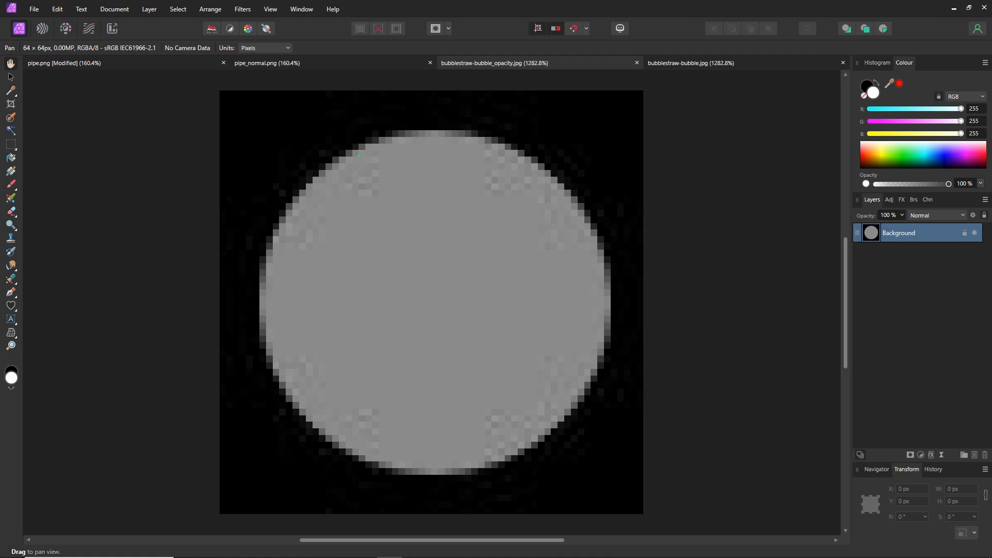
{"action": "left_click_drag", "start_coordinate": [516, 144], "coordinate": [592, 256]}
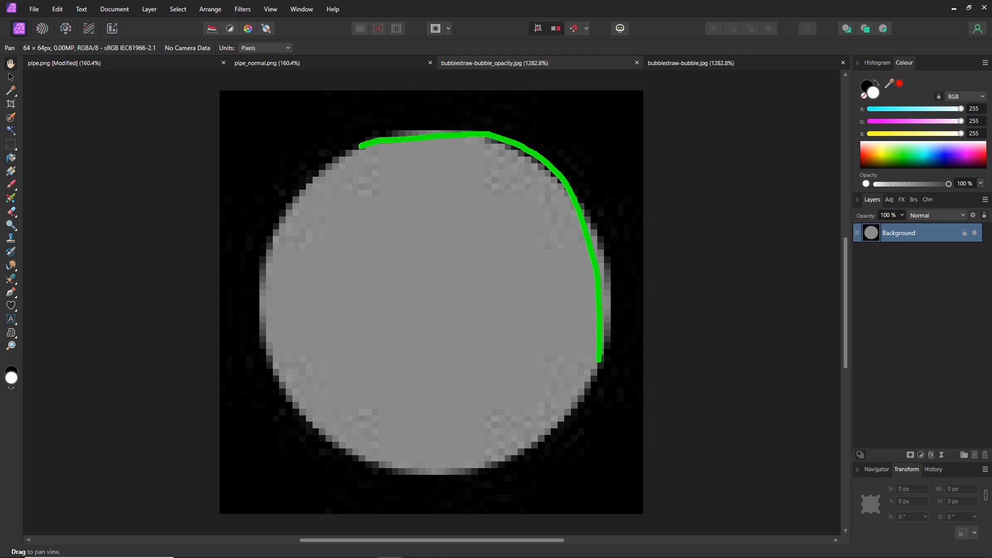
{"action": "mouse_move", "coordinate": [528, 445]}
{"action": "left_mouse_down"}
{"action": "mouse_move", "coordinate": [407, 472]}
{"action": "mouse_move", "coordinate": [290, 426]}
{"action": "mouse_move", "coordinate": [255, 293]}
{"action": "mouse_move", "coordinate": [341, 165]}
{"action": "left_mouse_up"}
{"action": "key", "text": "Escape"}
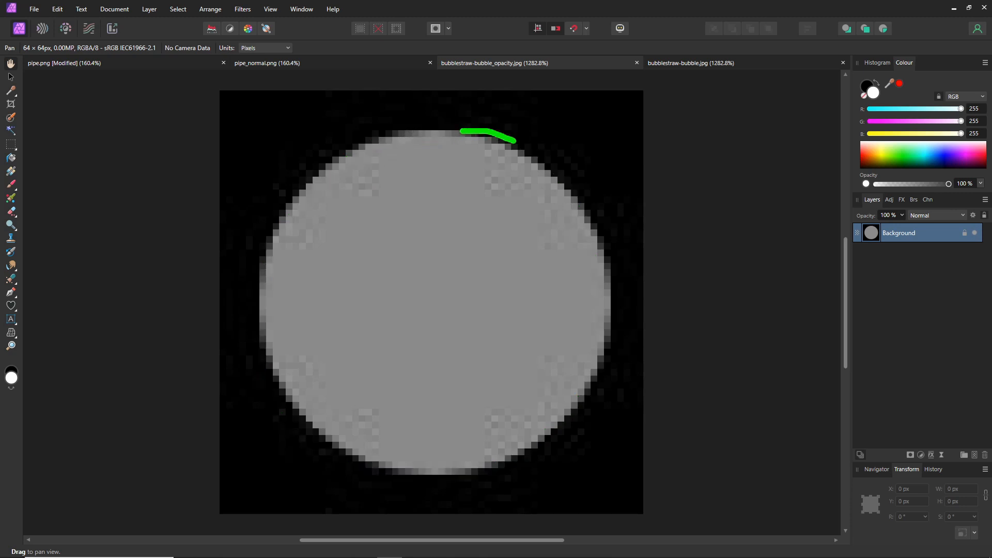
{"action": "left_click_drag", "start_coordinate": [594, 114], "coordinate": [613, 154]}
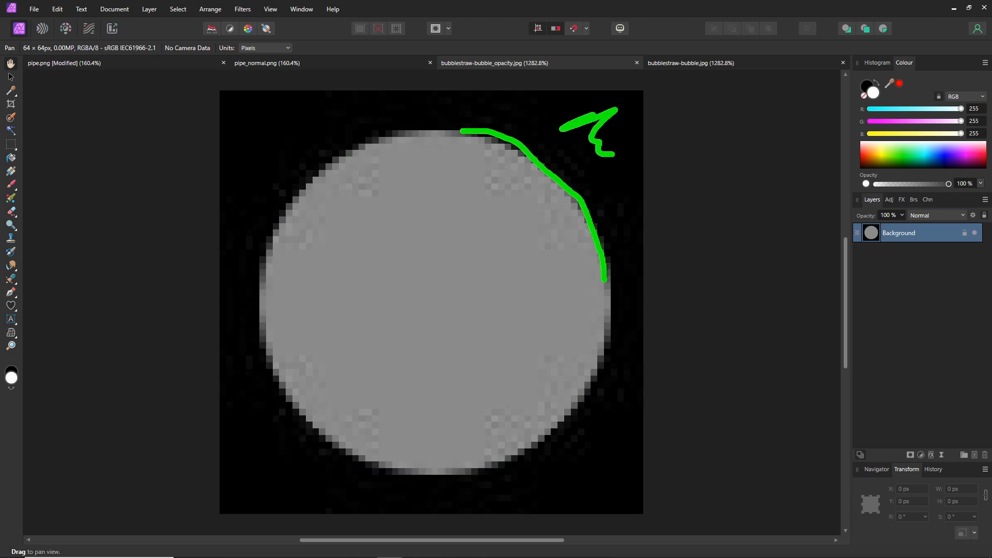
{"action": "left_click_drag", "start_coordinate": [606, 411], "coordinate": [609, 465]}
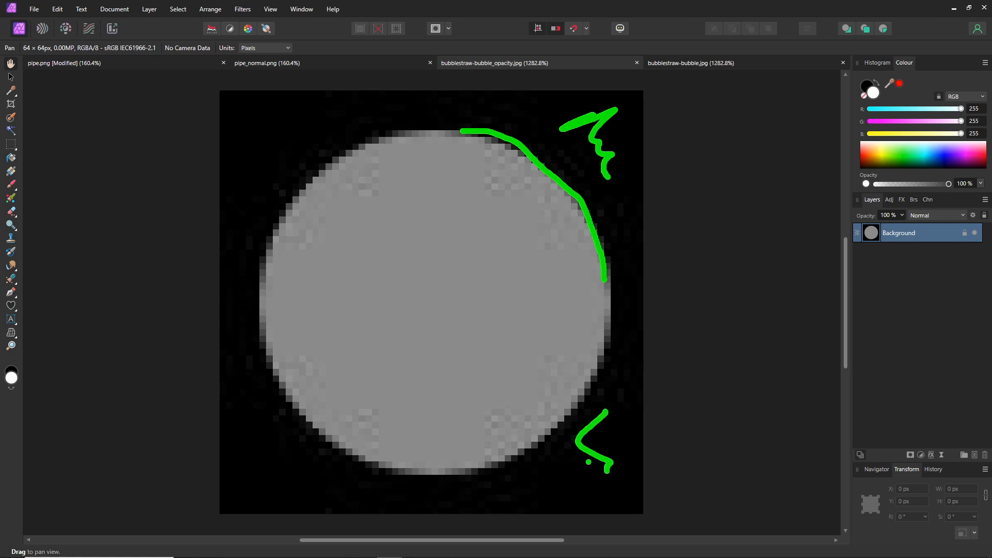
{"action": "key", "text": "Escape"}
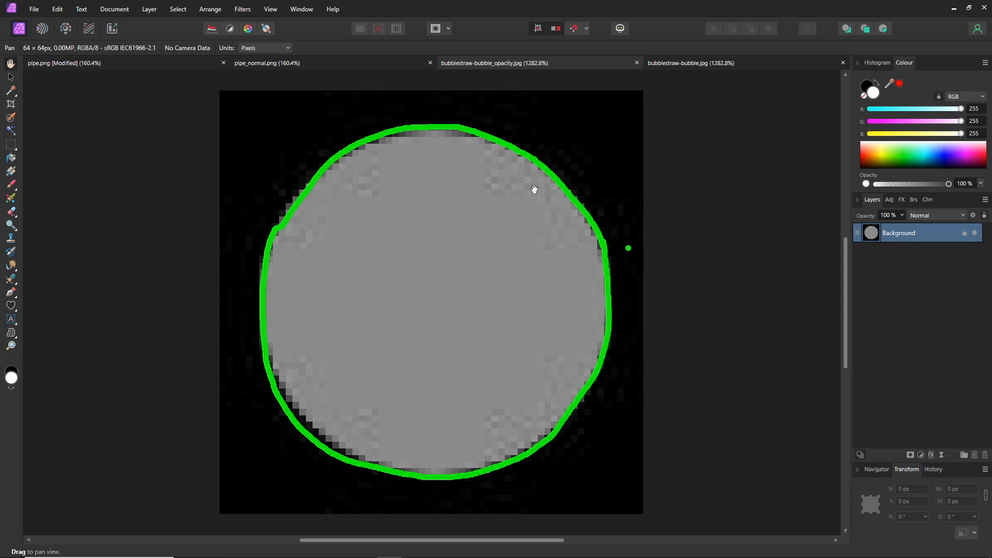
{"action": "key", "text": "Escape"}
{"action": "scroll", "coordinate": [268, 208], "scroll_direction": "up", "scroll_amount": 3}
{"action": "scroll", "coordinate": [328, 299], "scroll_direction": "down", "scroll_amount": 3}
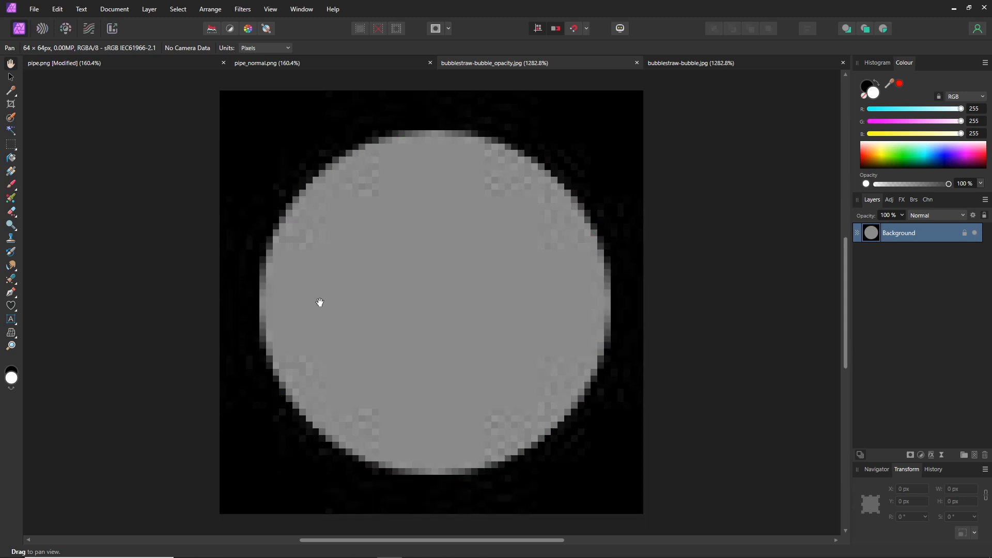
- Inspect the individual edge pixels between the black background and the grey circle in the opacity image at close range
{"action": "scroll", "coordinate": [310, 294], "scroll_direction": "up", "scroll_amount": 5, "text": "shift"}
{"action": "scroll", "coordinate": [362, 305], "scroll_direction": "down", "scroll_amount": 3}
{"action": "scroll", "coordinate": [347, 279], "scroll_direction": "up", "scroll_amount": 8, "text": "ctrl"}
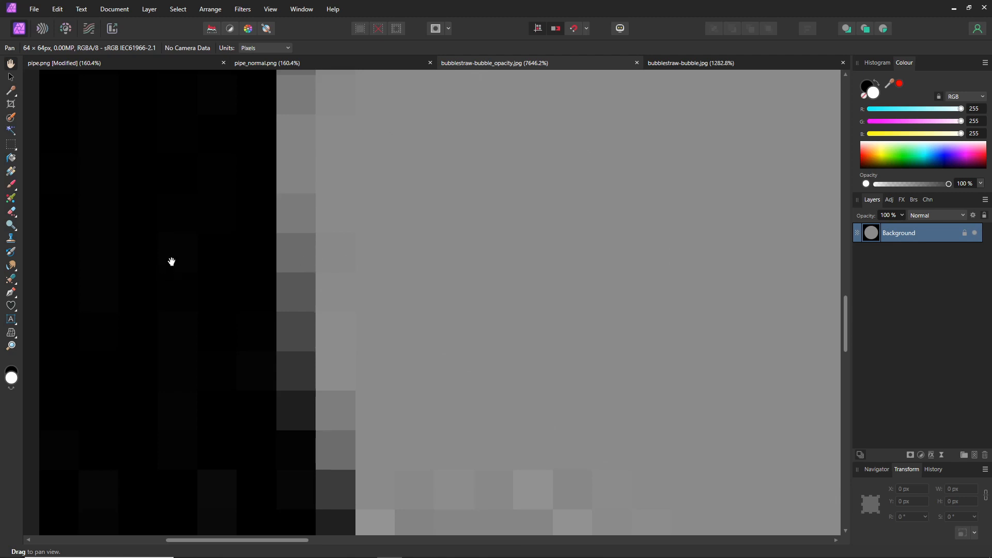
{"action": "left_click_drag", "start_coordinate": [140, 241], "coordinate": [172, 184]}
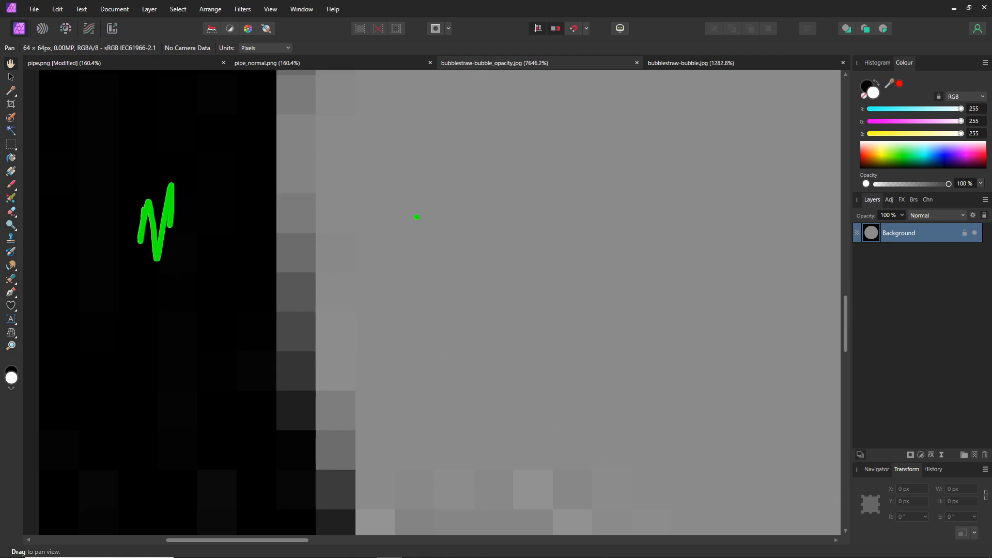
{"action": "left_click_drag", "start_coordinate": [417, 212], "coordinate": [456, 248]}
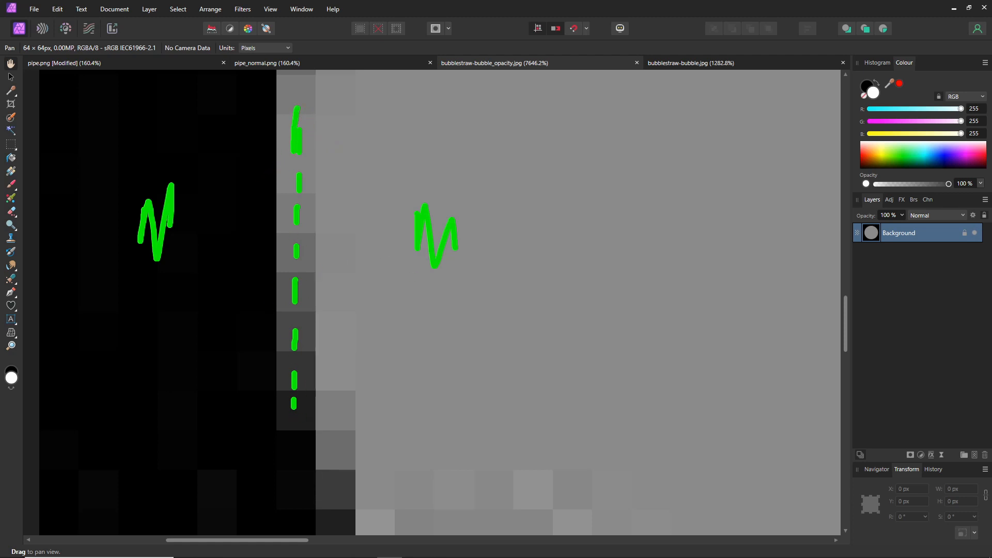
{"action": "mouse_move", "coordinate": [296, 154]}
{"action": "left_mouse_down"}
{"action": "mouse_move", "coordinate": [294, 410]}
{"action": "mouse_move", "coordinate": [353, 548]}
{"action": "mouse_move", "coordinate": [285, 243]}
{"action": "left_mouse_up"}
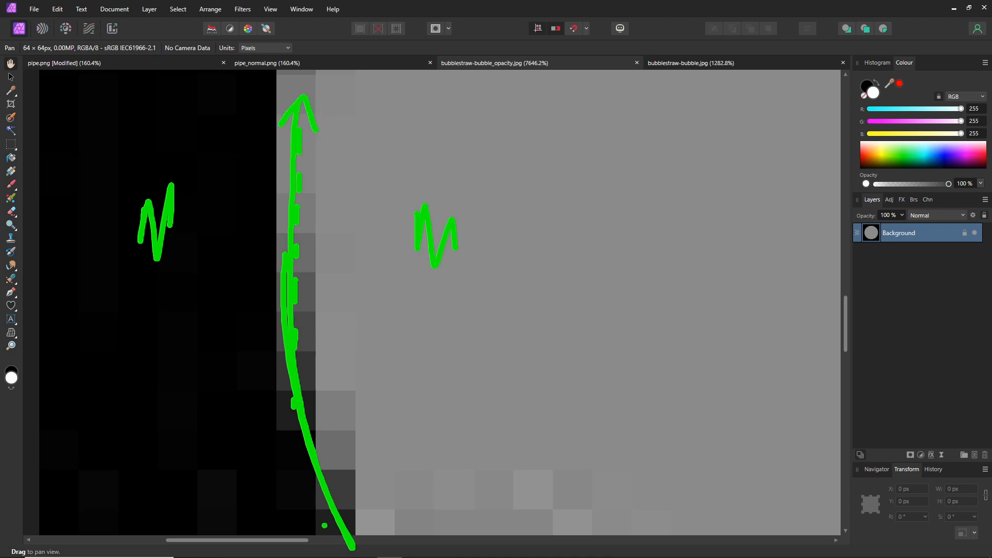
{"action": "key", "text": "Escape"}
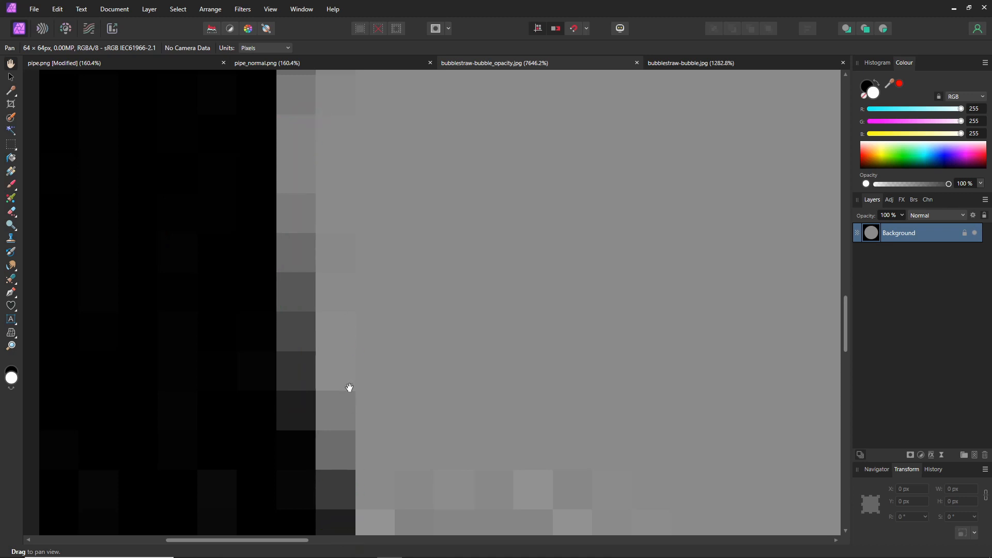
{"action": "scroll", "coordinate": [452, 398], "scroll_direction": "down", "scroll_amount": 7}
{"action": "left_click_drag", "start_coordinate": [625, 343], "coordinate": [470, 333]}
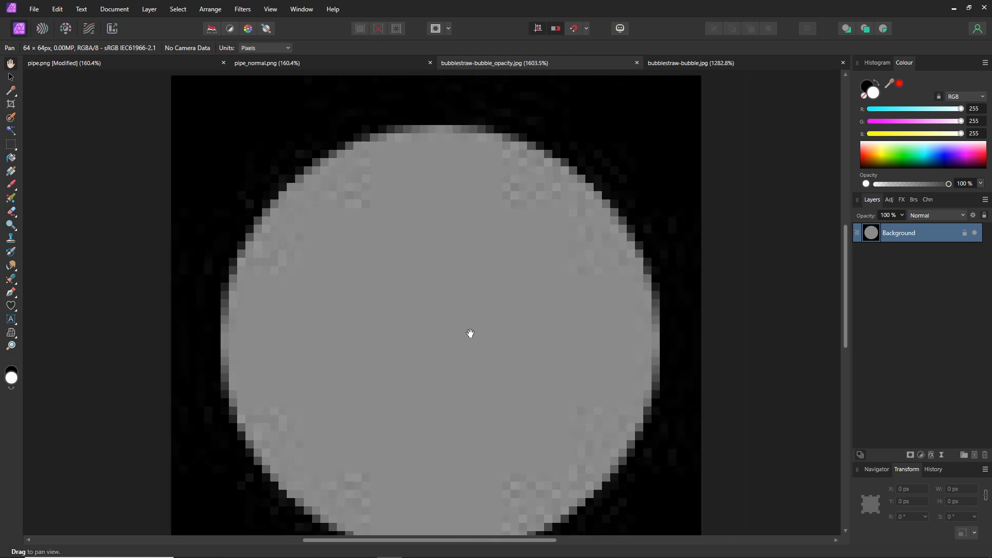
{"action": "scroll", "coordinate": [470, 332], "scroll_direction": "down", "scroll_amount": 1}
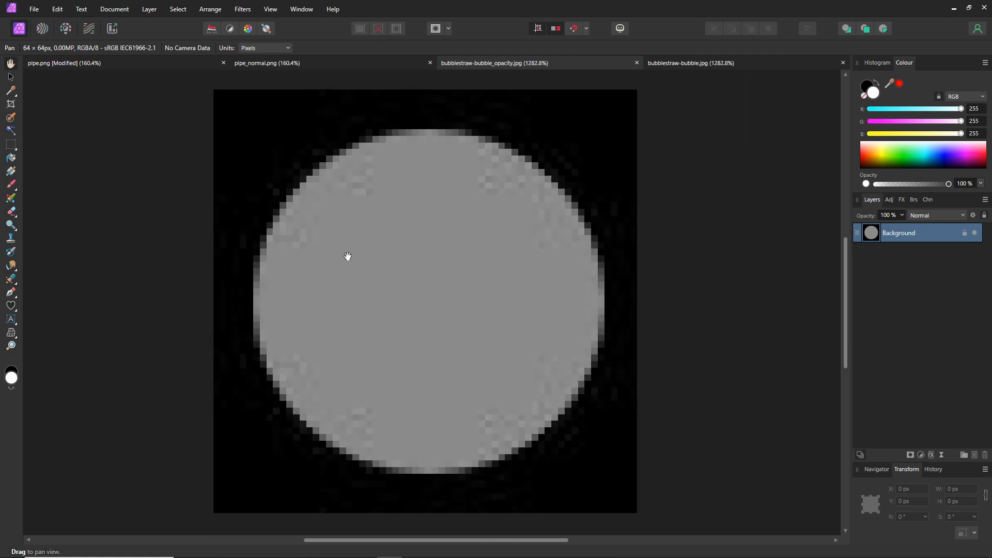
{"action": "mouse_move", "coordinate": [288, 256]}
{"action": "left_mouse_down"}
{"action": "mouse_move", "coordinate": [395, 417]}
{"action": "mouse_move", "coordinate": [520, 362]}
{"action": "left_mouse_up"}
{"action": "key", "text": "Escape"}
- Switch back to IMVU Studio, review the particle material's transparency mode options and inspect the bubbles around the avatar's head
{"action": "left_click", "coordinate": [618, 548]}
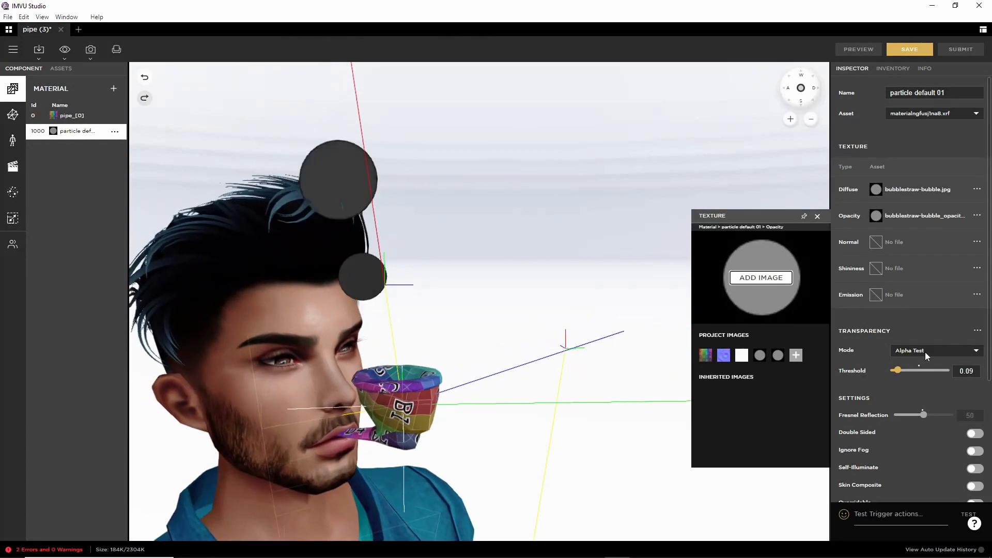
{"action": "left_click", "coordinate": [925, 352]}
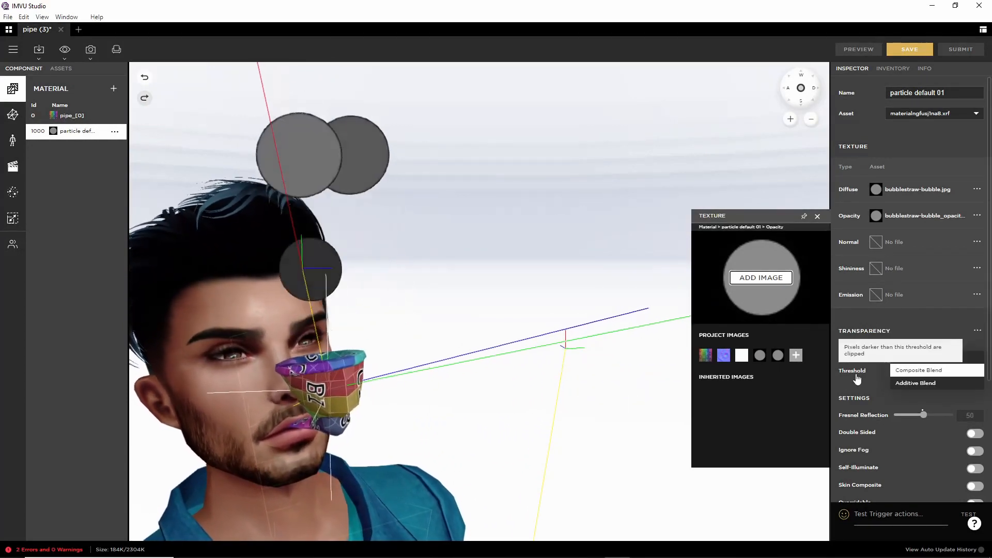
{"action": "left_click", "coordinate": [852, 378]}
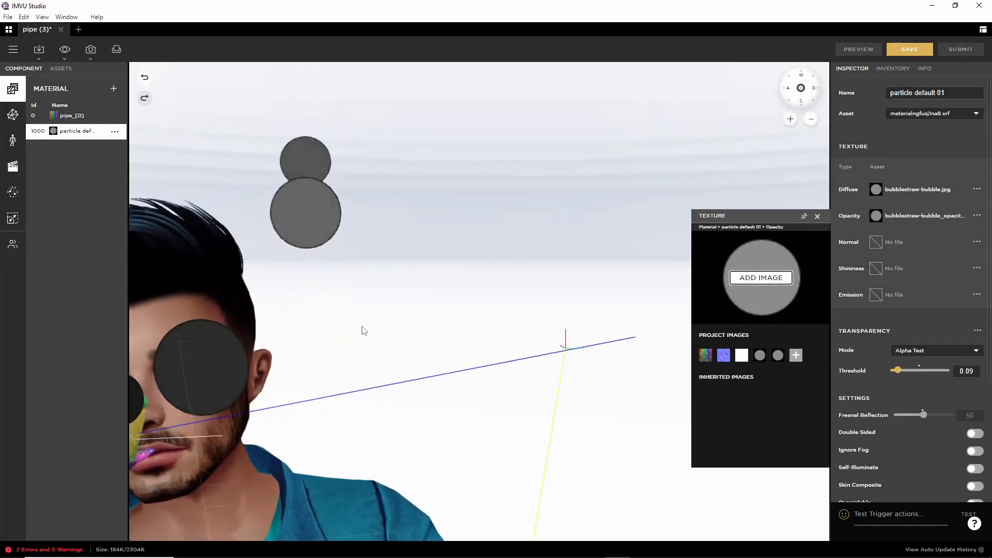
{"action": "right_click_drag", "start_coordinate": [315, 341], "coordinate": [519, 341]}
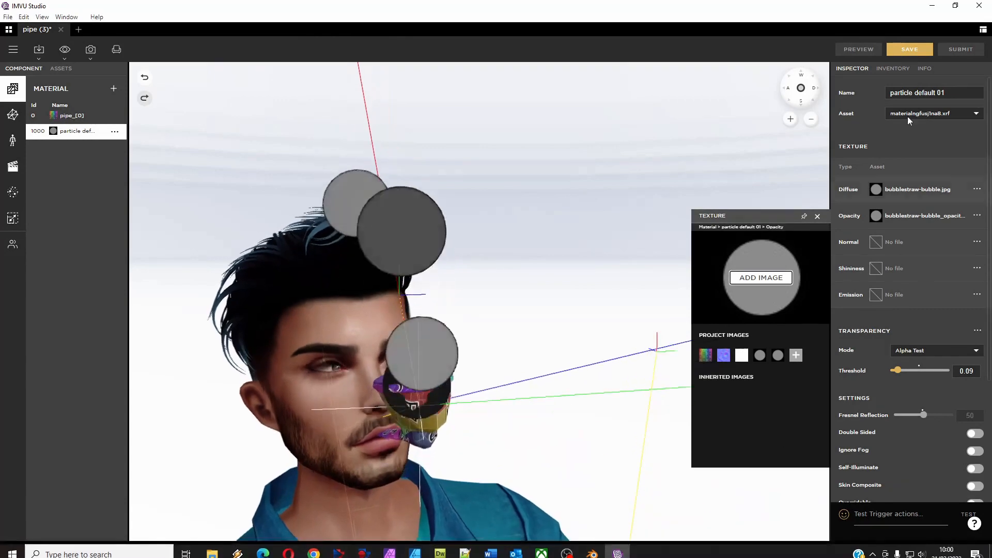
- Import poo-unicorn-stripes_shininess.jpg from the Blender 2.8 folder as the diffuse texture of the particle default 01 material
{"action": "mouse_move", "coordinate": [877, 190]}
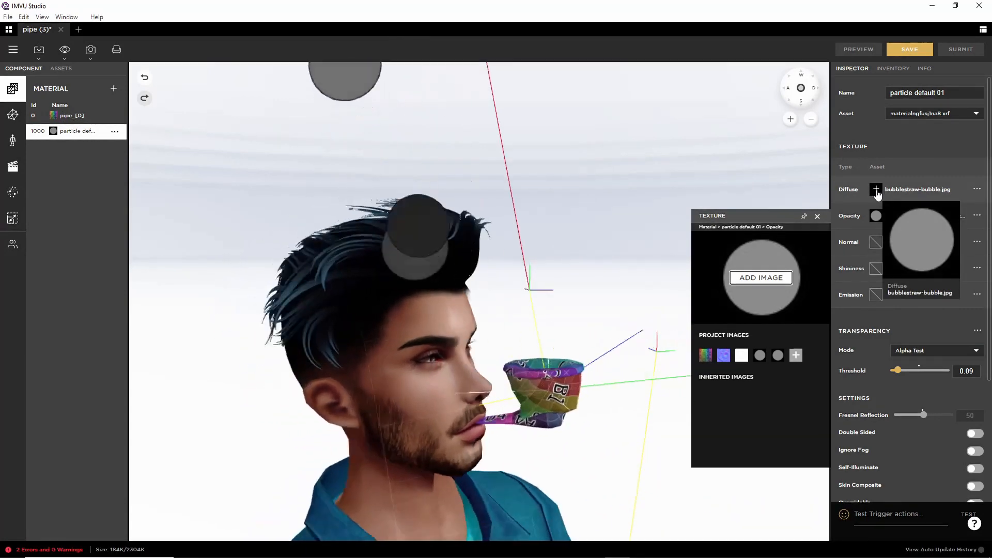
{"action": "left_click", "coordinate": [877, 190]}
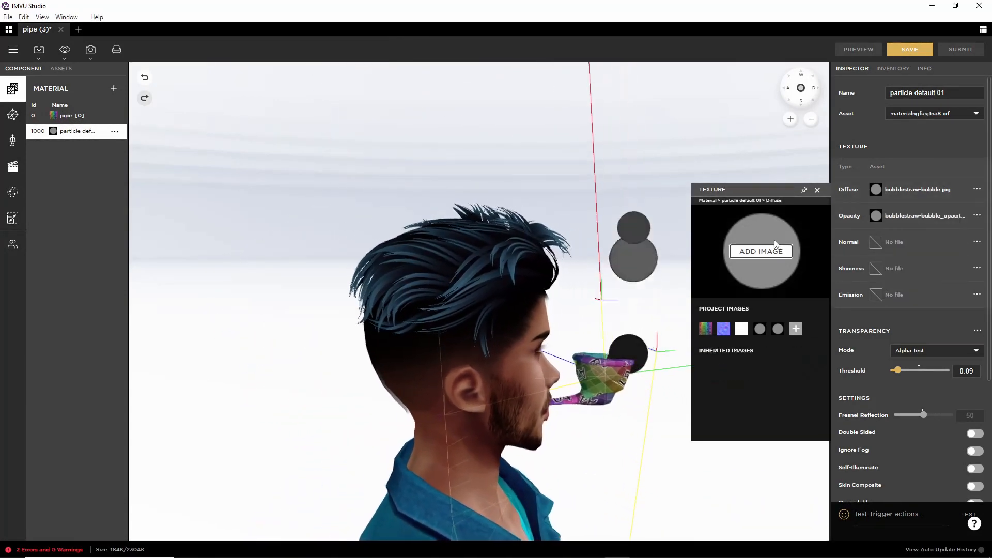
{"action": "left_click", "coordinate": [749, 252]}
{"action": "scroll", "coordinate": [469, 299], "scroll_direction": "down", "scroll_amount": 10}
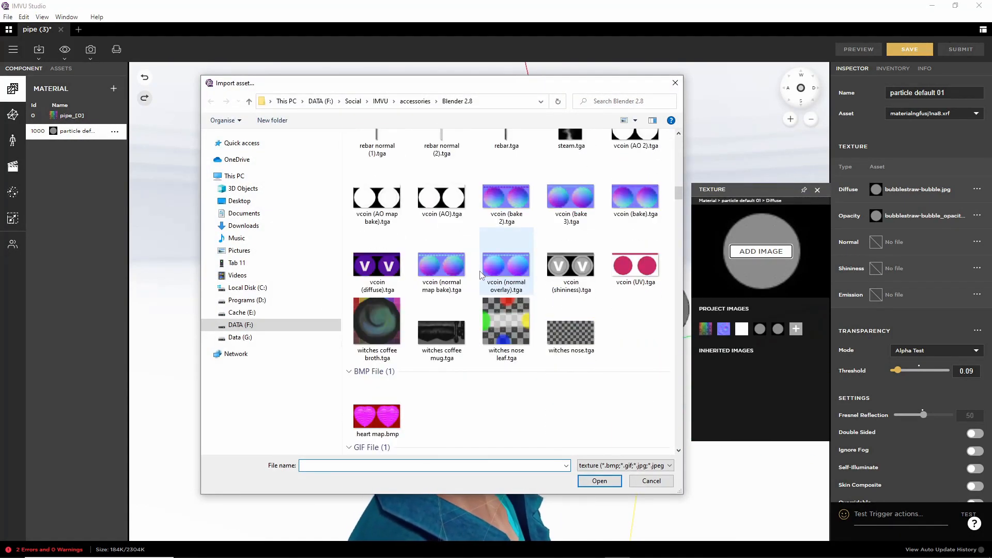
{"action": "scroll", "coordinate": [480, 274], "scroll_direction": "down", "scroll_amount": 15}
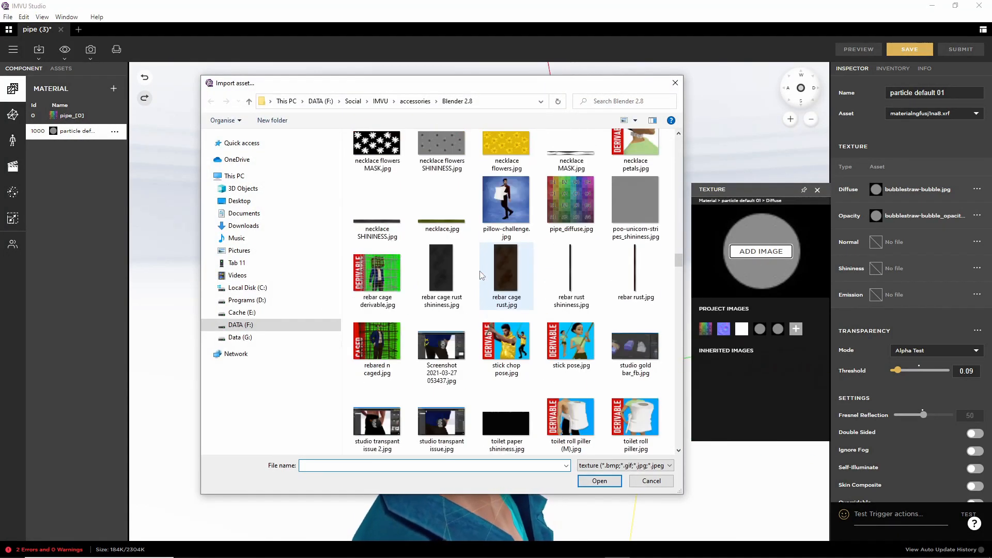
{"action": "scroll", "coordinate": [480, 274], "scroll_direction": "up", "scroll_amount": 3}
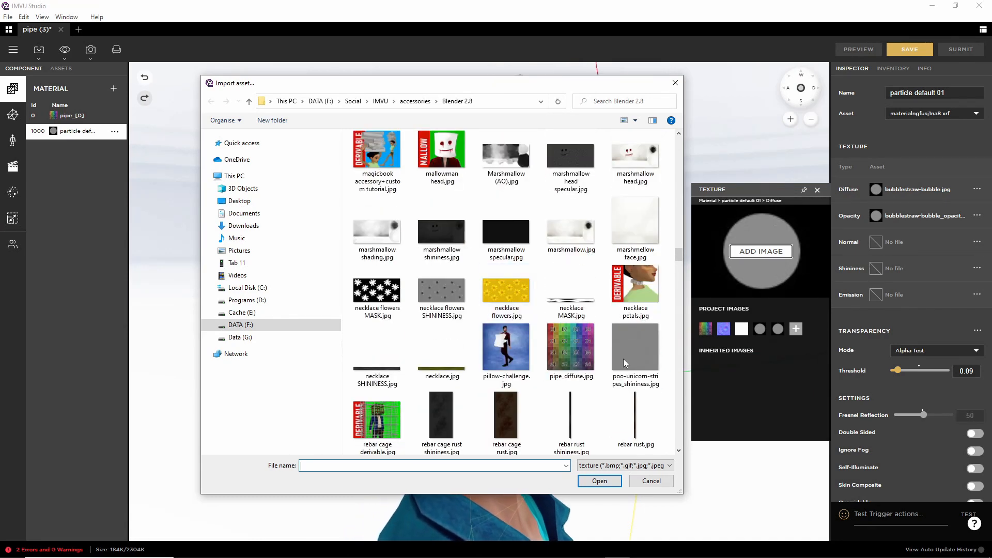
{"action": "left_click", "coordinate": [643, 347]}
{"action": "left_click", "coordinate": [599, 481]}
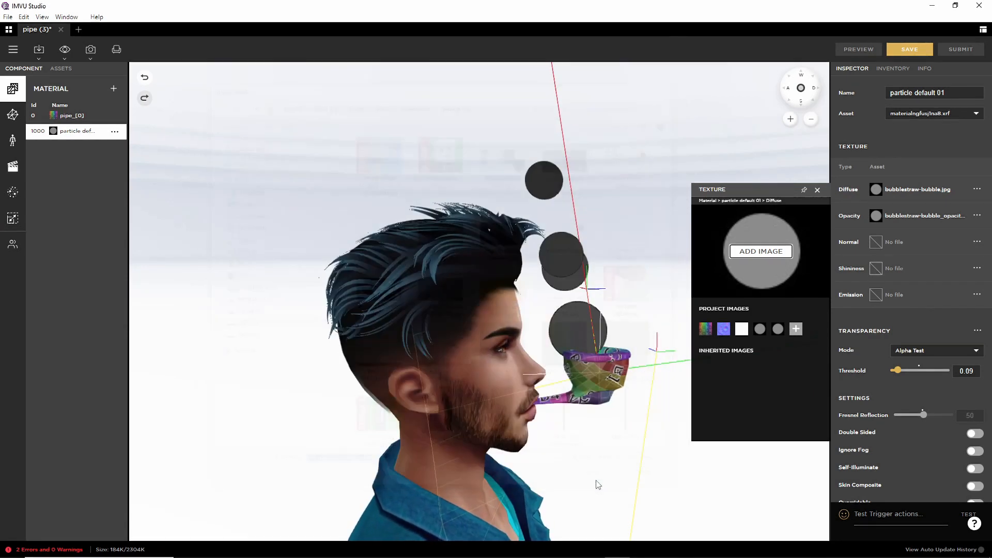
- Preview the particle with its new diffuse texture and inspect the bubbles from several angles around the avatar's head
{"action": "left_click_drag", "start_coordinate": [609, 245], "coordinate": [465, 342]}
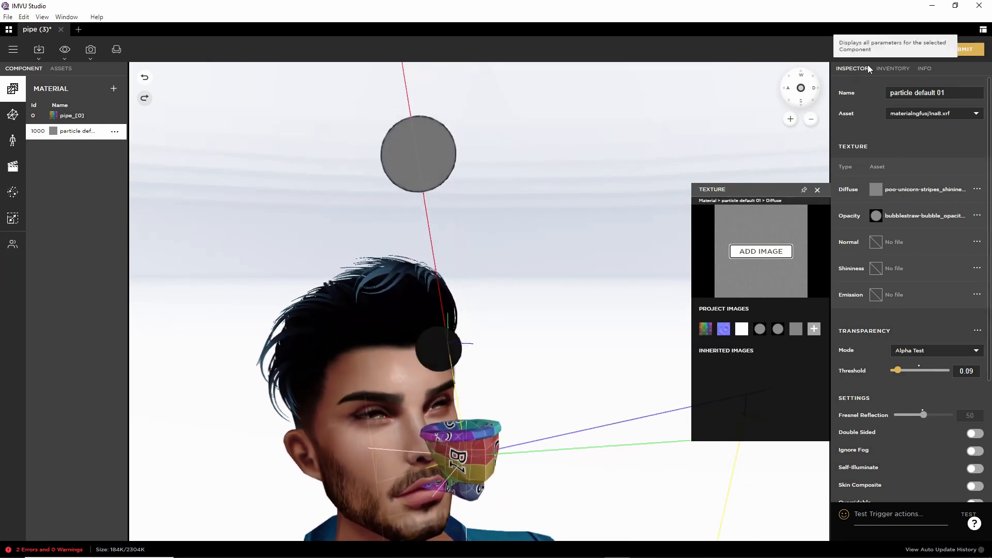
{"action": "left_click", "coordinate": [859, 53]}
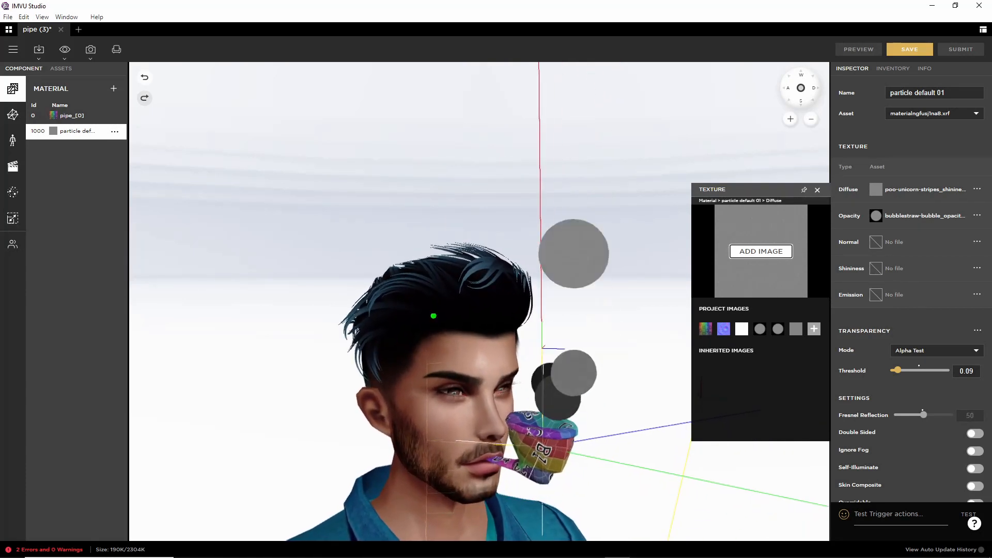
{"action": "left_click_drag", "start_coordinate": [526, 247], "coordinate": [599, 301]}
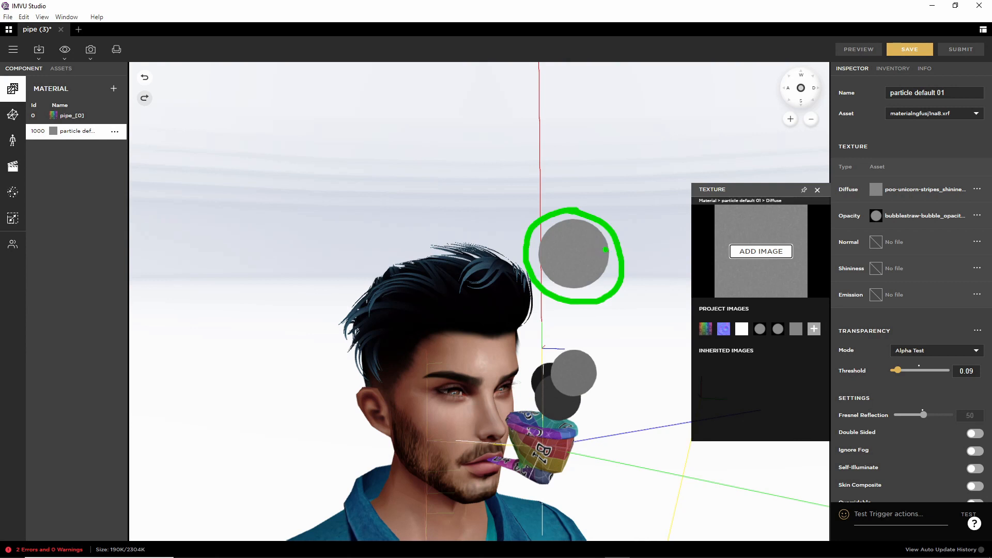
{"action": "key", "text": "Escape"}
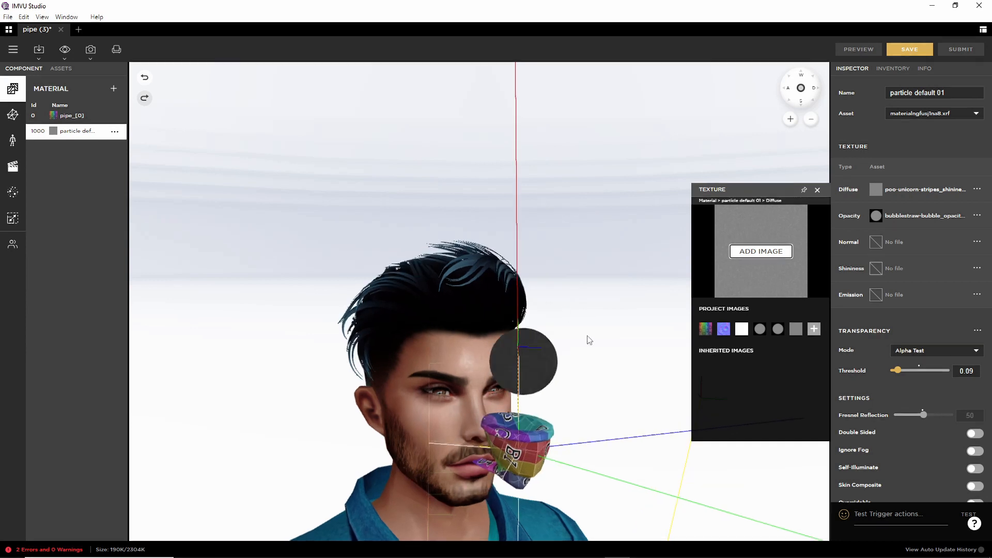
{"action": "key", "text": "ctrl+2"}
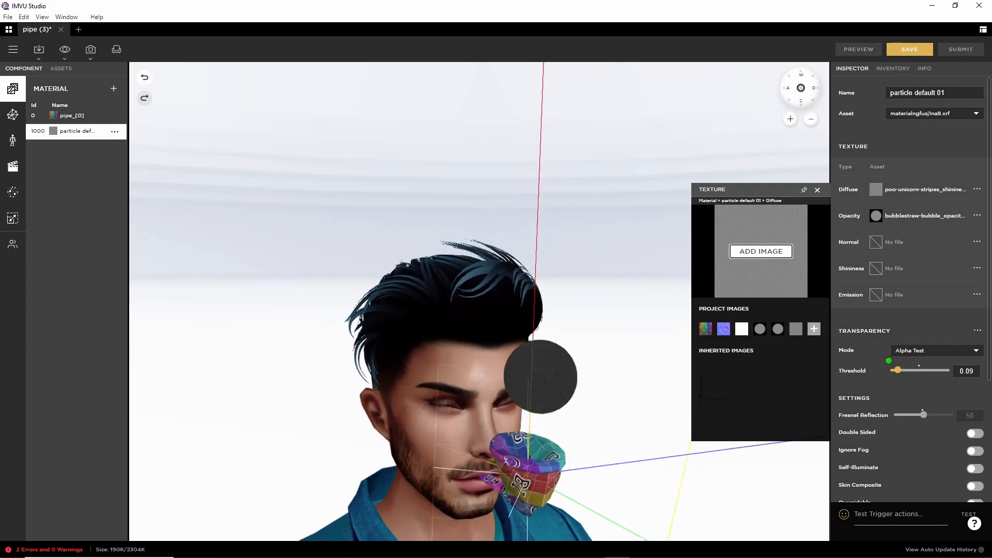
{"action": "left_click_drag", "start_coordinate": [844, 357], "coordinate": [853, 357]}
{"action": "key", "text": "Escape"}
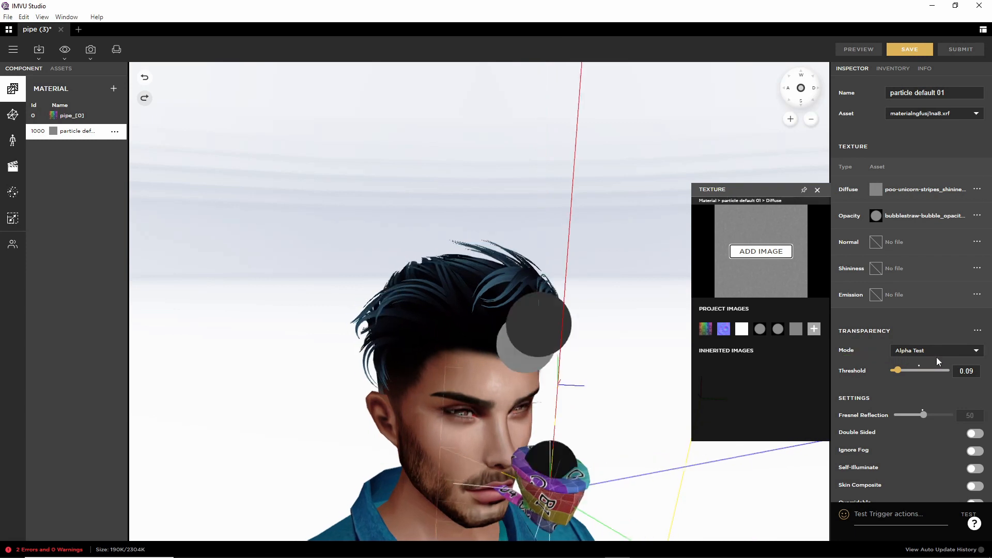
- Set the particle material's transparency mode to Composite Blend and preview the bubbles
{"action": "left_click", "coordinate": [933, 354]}
{"action": "left_click", "coordinate": [916, 370]}
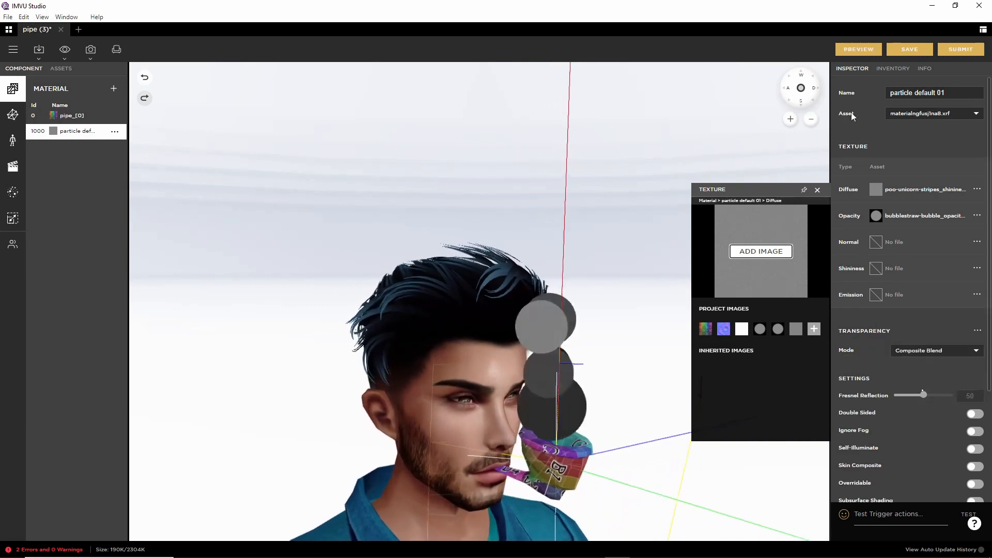
{"action": "left_click", "coordinate": [858, 49]}
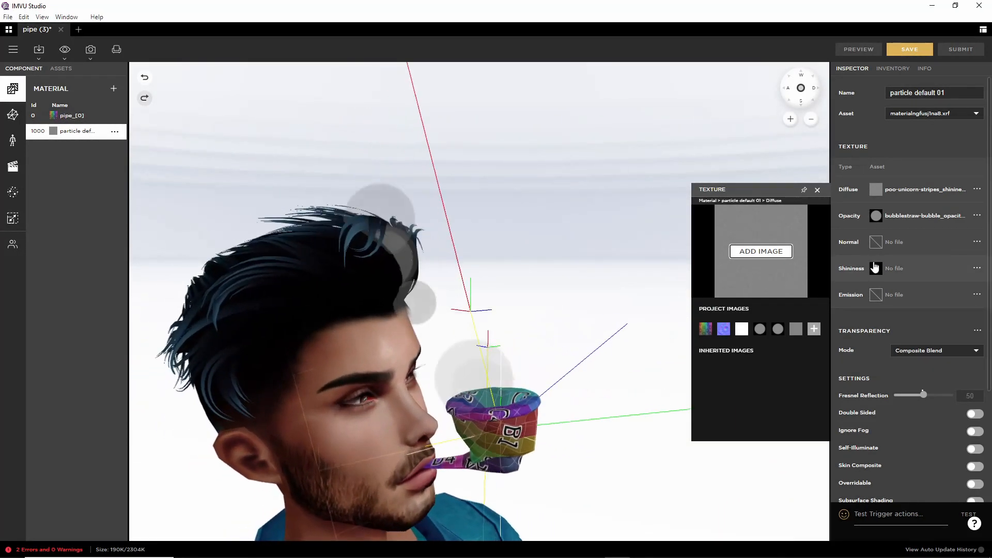
- Switch the particle material's transparency mode to Alpha Test to compare how the bubbles look
{"action": "left_click", "coordinate": [922, 351]}
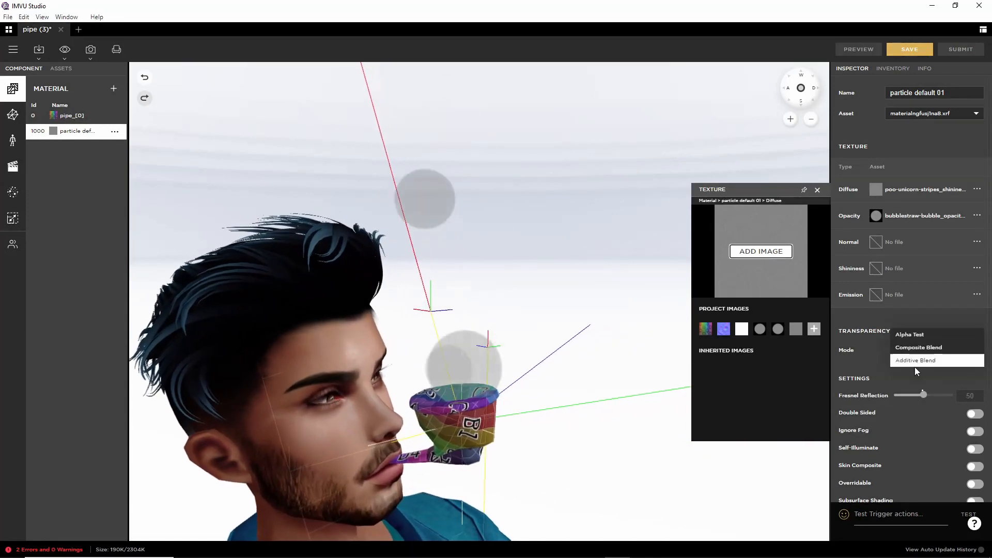
{"action": "left_click", "coordinate": [910, 336]}
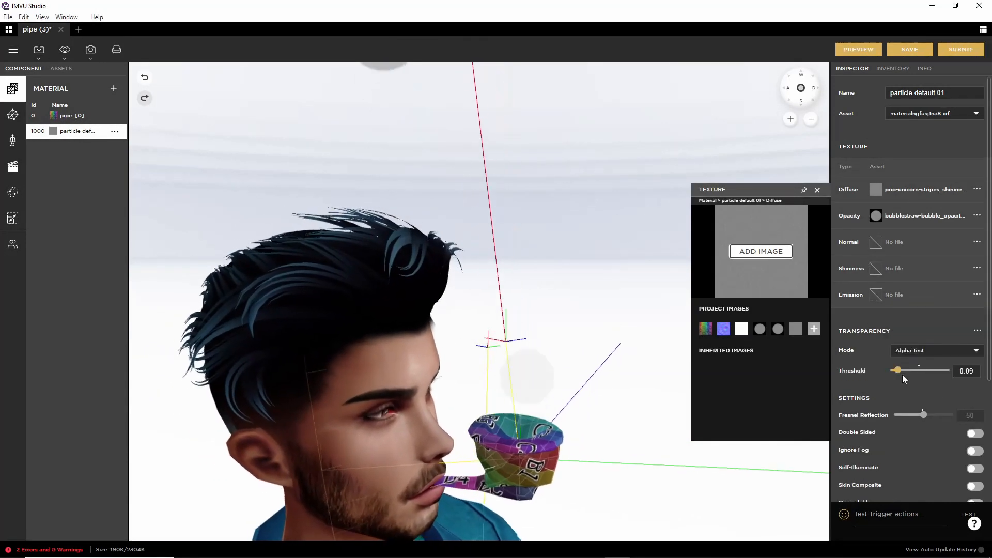
{"action": "mouse_move", "coordinate": [880, 219]}
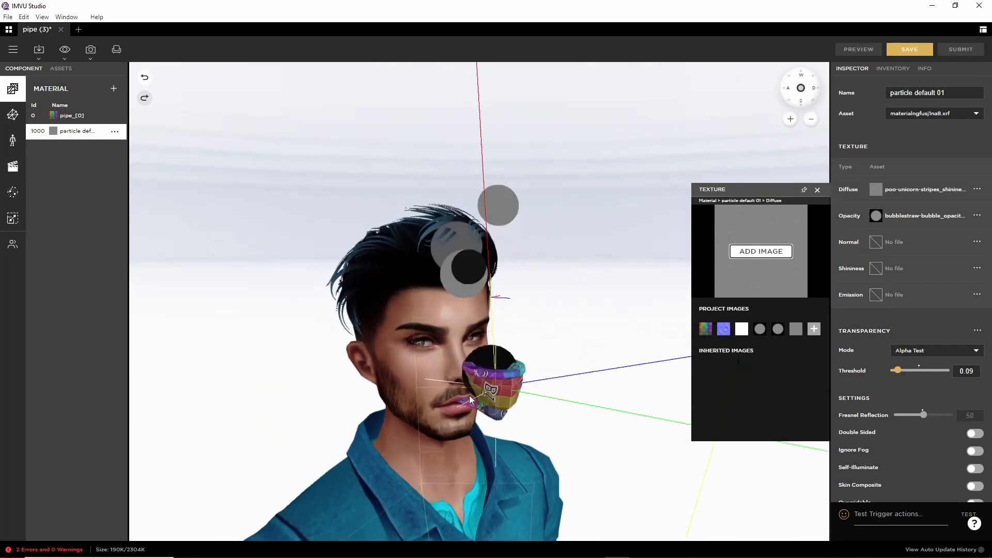
- Return the particle material's transparency mode to Composite Blend and inspect the bubbles rising from the pipe
{"action": "left_click", "coordinate": [916, 350]}
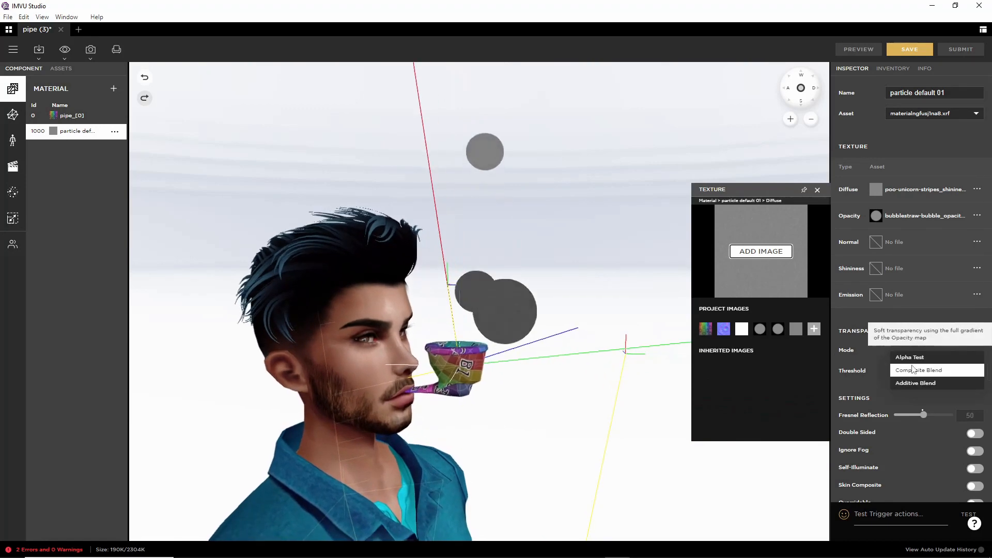
{"action": "left_click", "coordinate": [911, 373]}
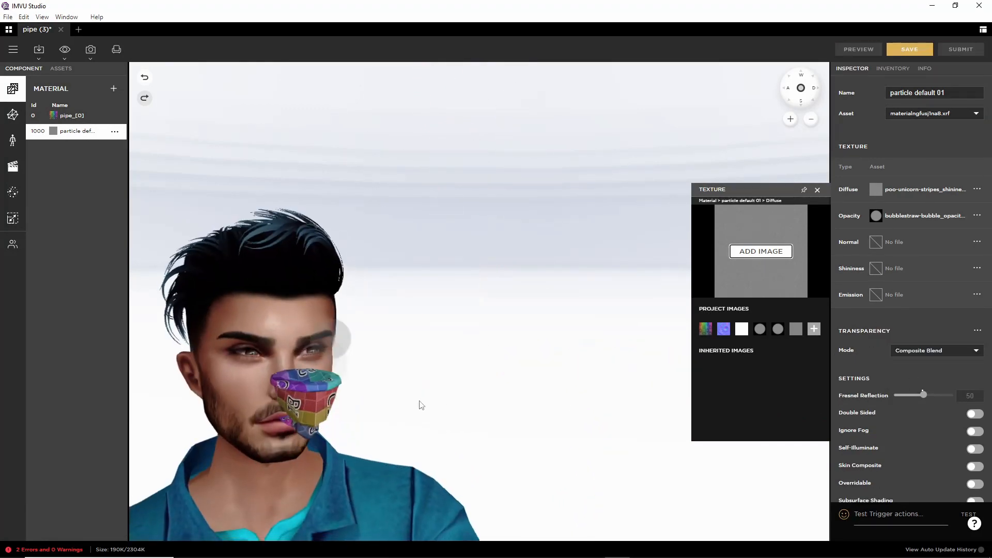
{"action": "scroll", "coordinate": [572, 404], "scroll_direction": "down", "scroll_amount": 5}
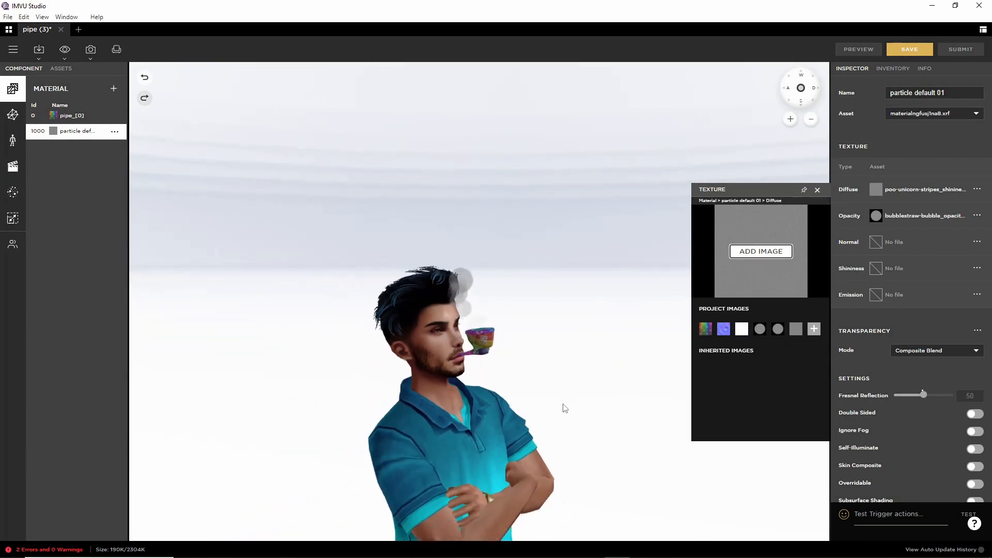
{"action": "left_click_drag", "start_coordinate": [561, 404], "coordinate": [525, 420]}
{"action": "scroll", "coordinate": [525, 419], "scroll_direction": "up", "scroll_amount": 5}
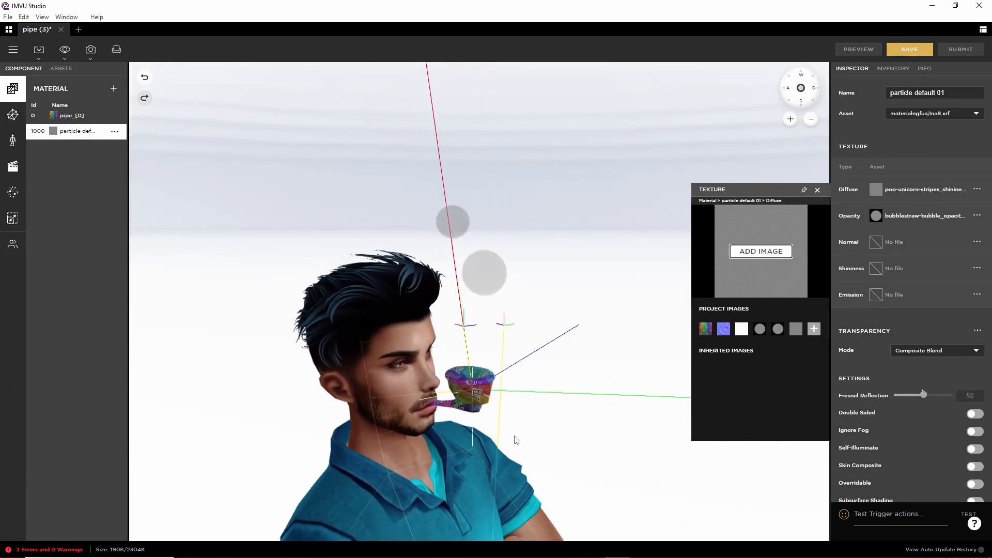
- Save the project as a new product named pipe (4)
{"action": "left_click", "coordinate": [13, 49]}
{"action": "mouse_move", "coordinate": [21, 76]}
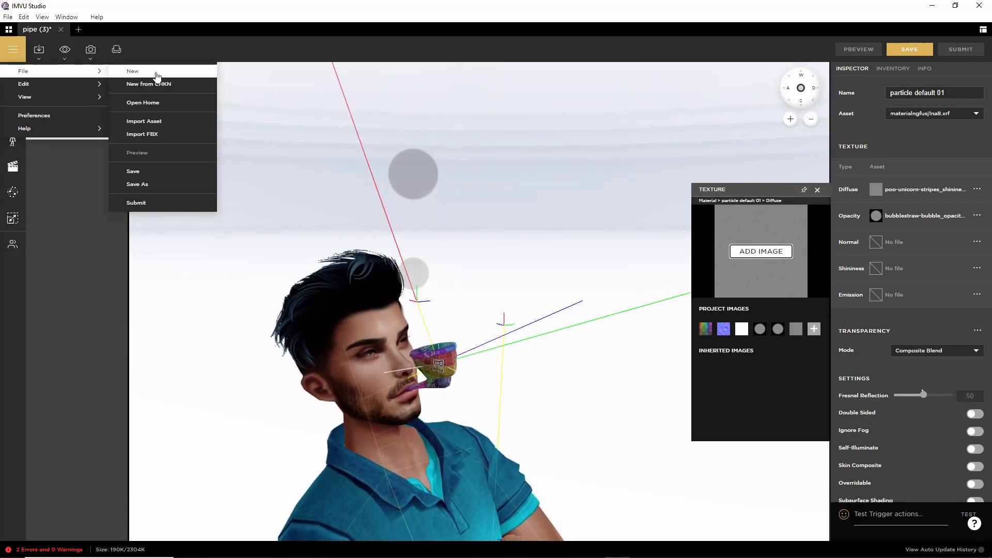
{"action": "left_click", "coordinate": [138, 184]}
{"action": "left_click", "coordinate": [404, 313]}
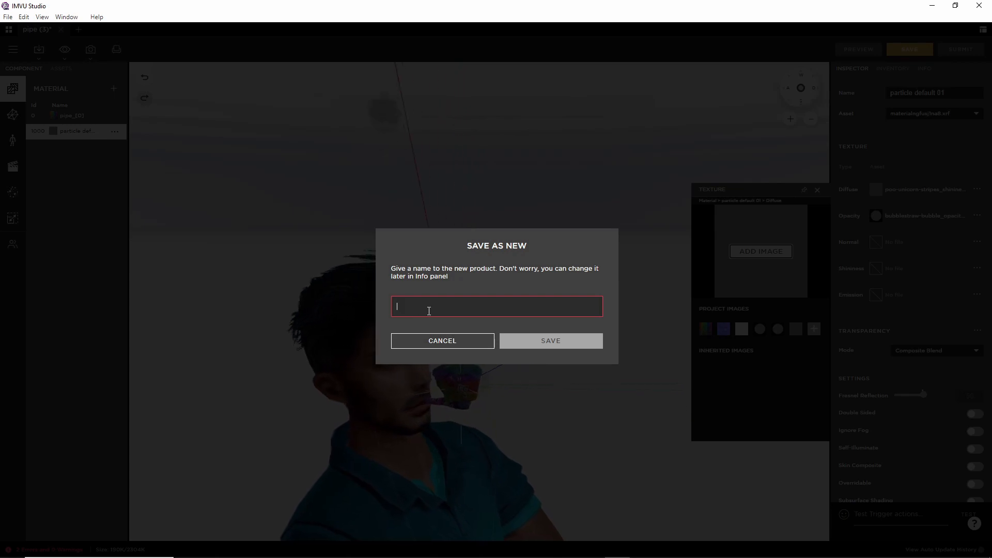
{"action": "type", "text": "pipe "}
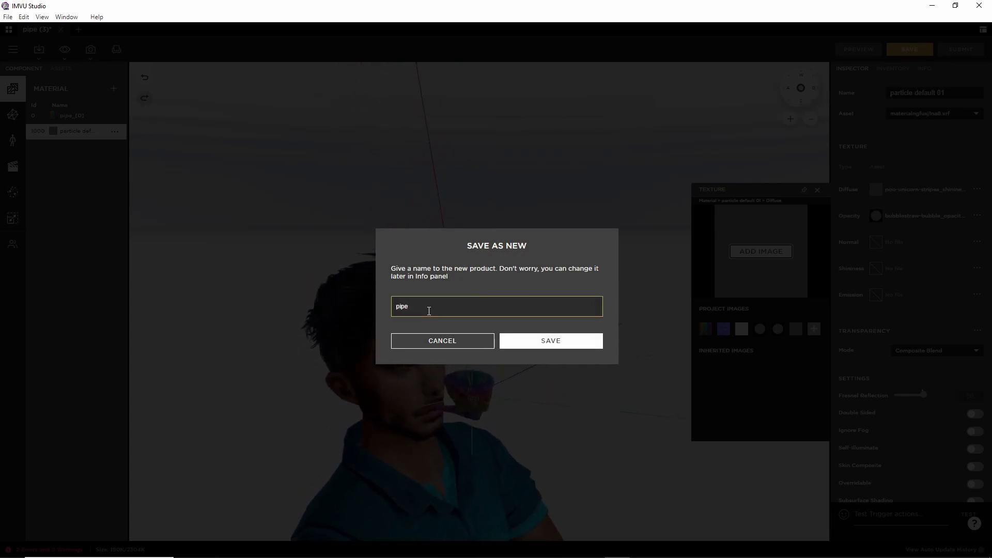
{"action": "type", "text": "(4)"}
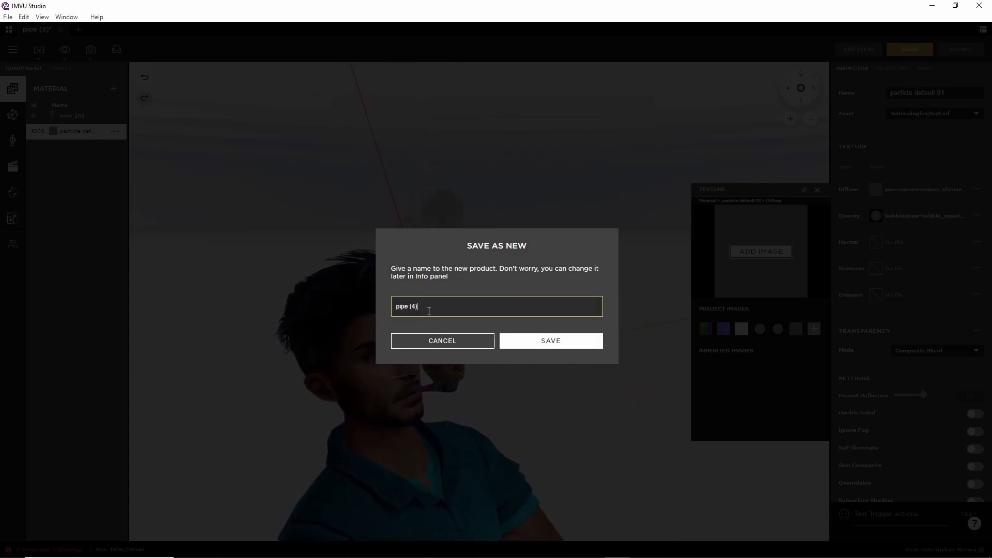
{"action": "left_click", "coordinate": [564, 341]}
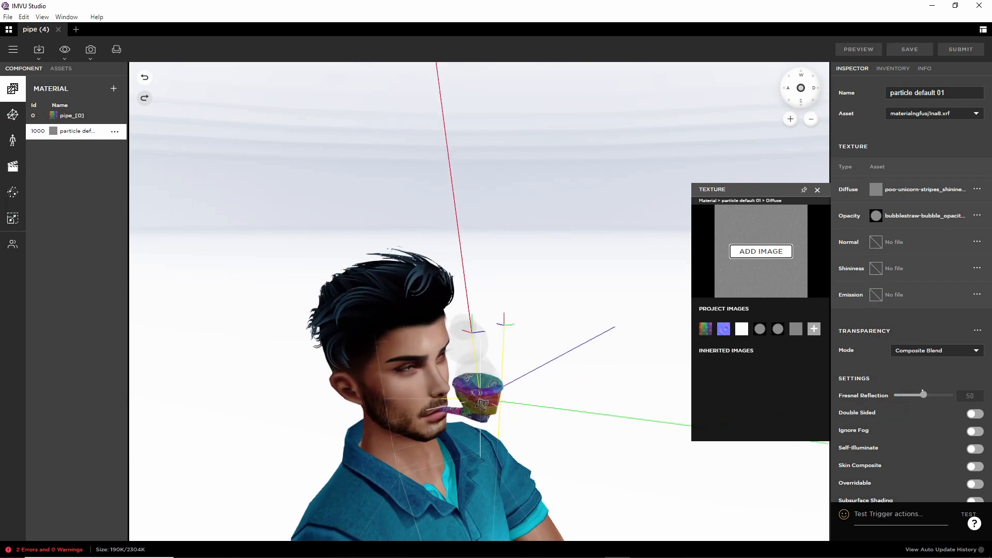
- Set the alpha of the first evolution key's white colour to 100 for the bubblepipe particle
{"action": "left_click", "coordinate": [14, 193]}
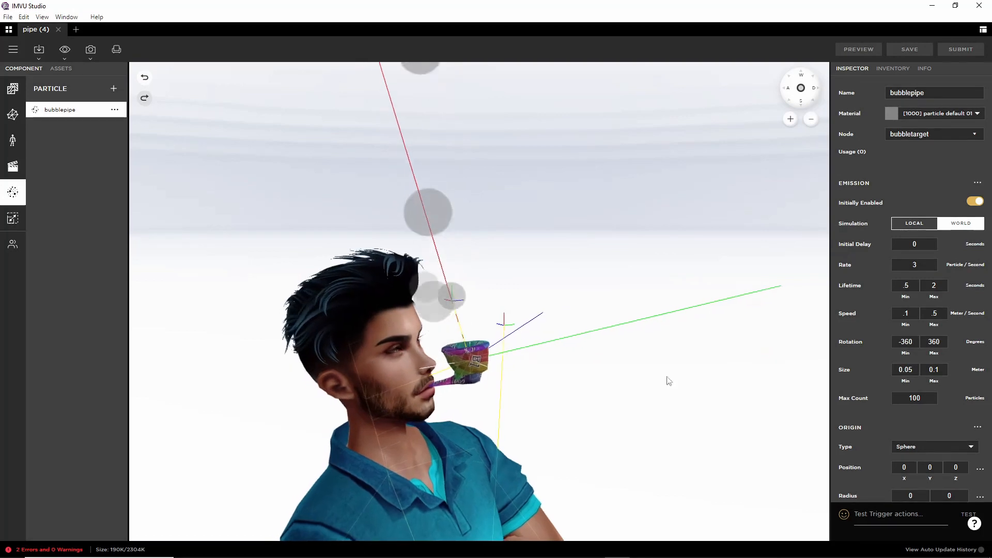
{"action": "scroll", "coordinate": [885, 381], "scroll_direction": "down", "scroll_amount": 5}
{"action": "scroll", "coordinate": [885, 380], "scroll_direction": "down", "scroll_amount": 5}
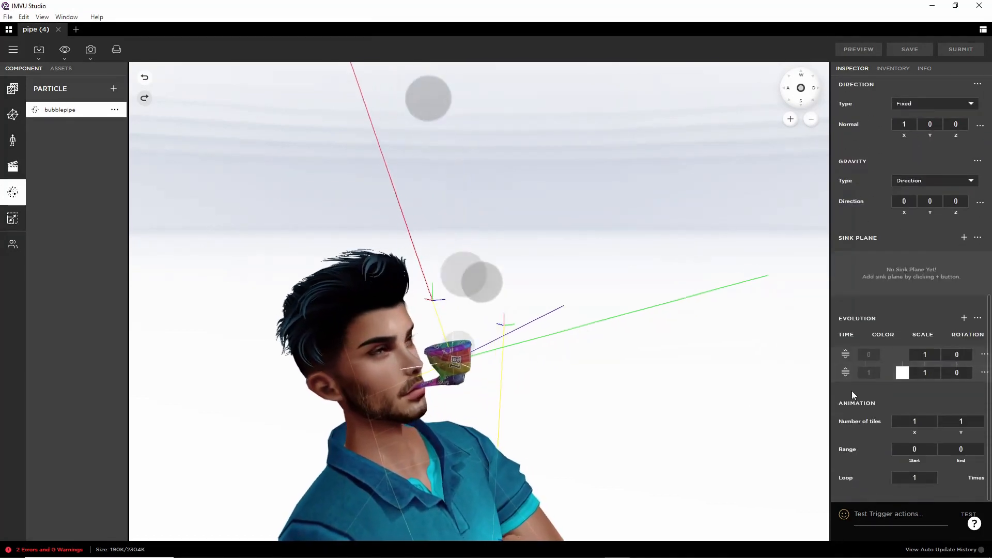
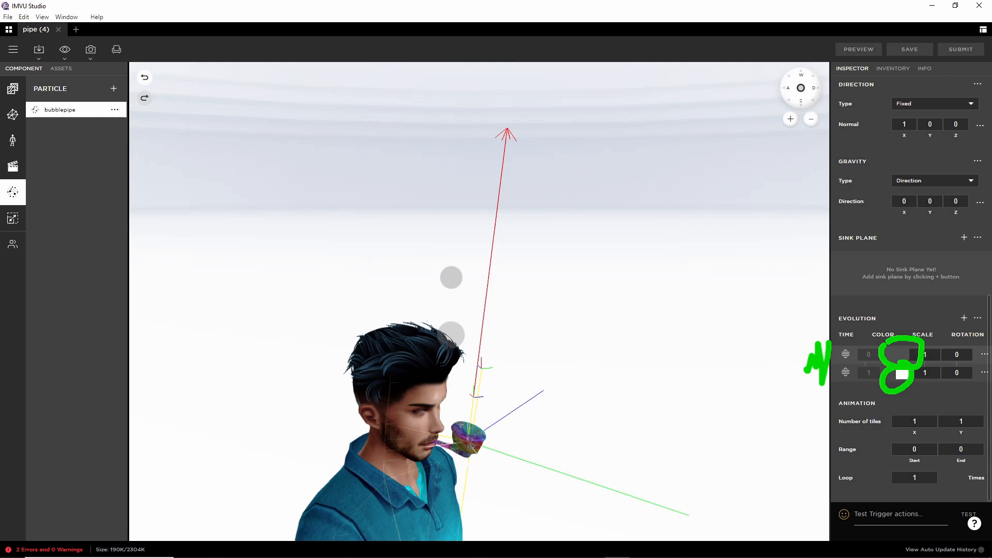
{"action": "key", "text": "Escape"}
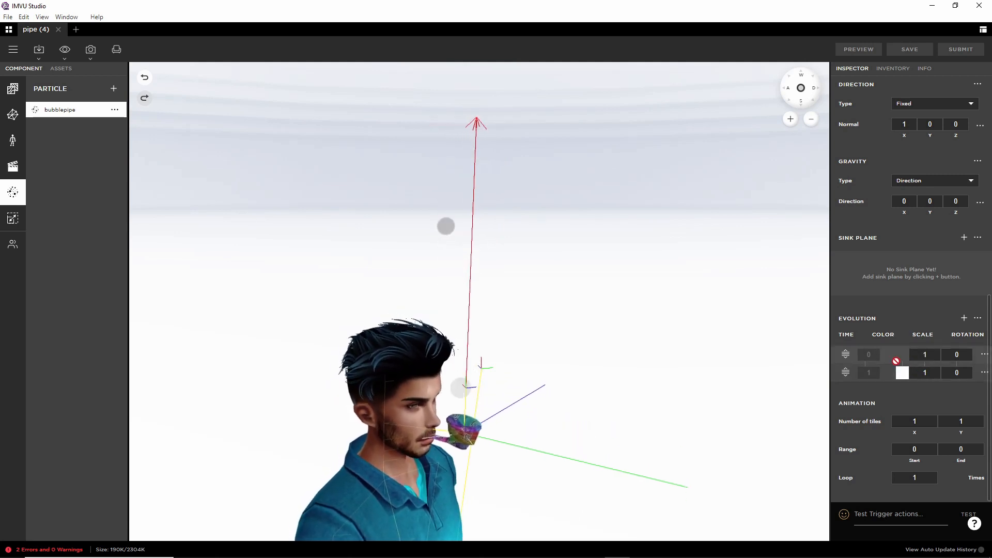
{"action": "left_click", "coordinate": [903, 357]}
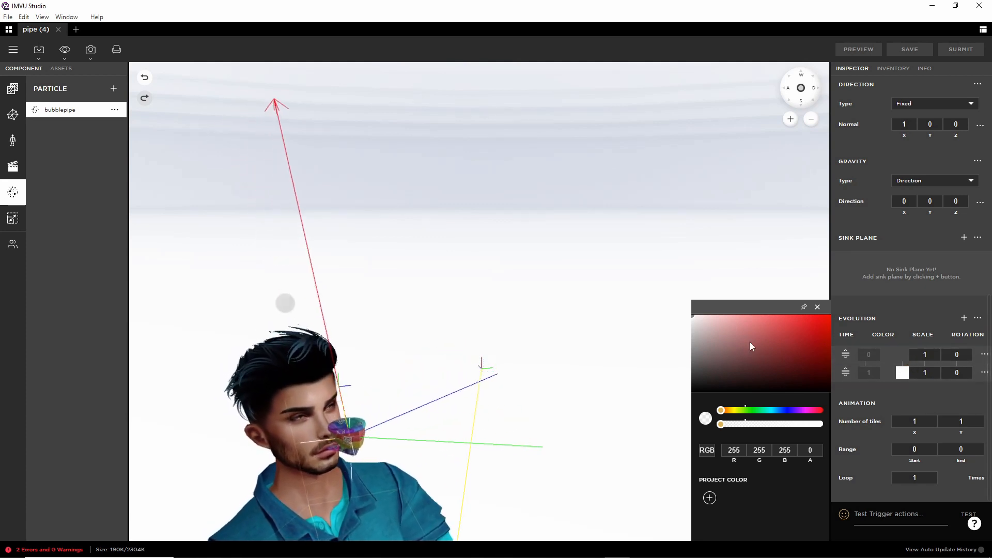
{"action": "left_click_drag", "start_coordinate": [745, 305], "coordinate": [731, 276]}
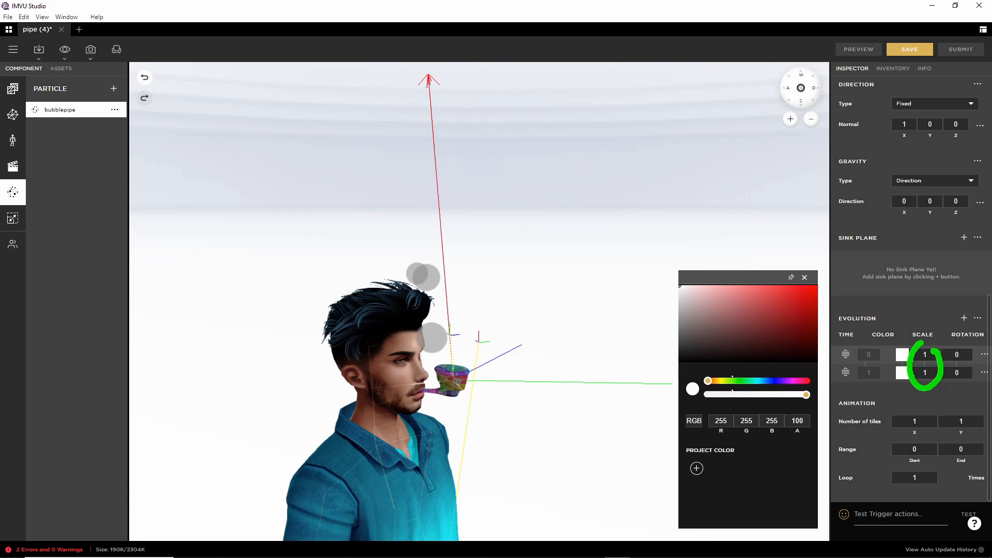
- Set the scale of the bubblepipe particle's final evolution key to 2 and preview the growing bubbles
{"action": "left_click", "coordinate": [925, 372]}
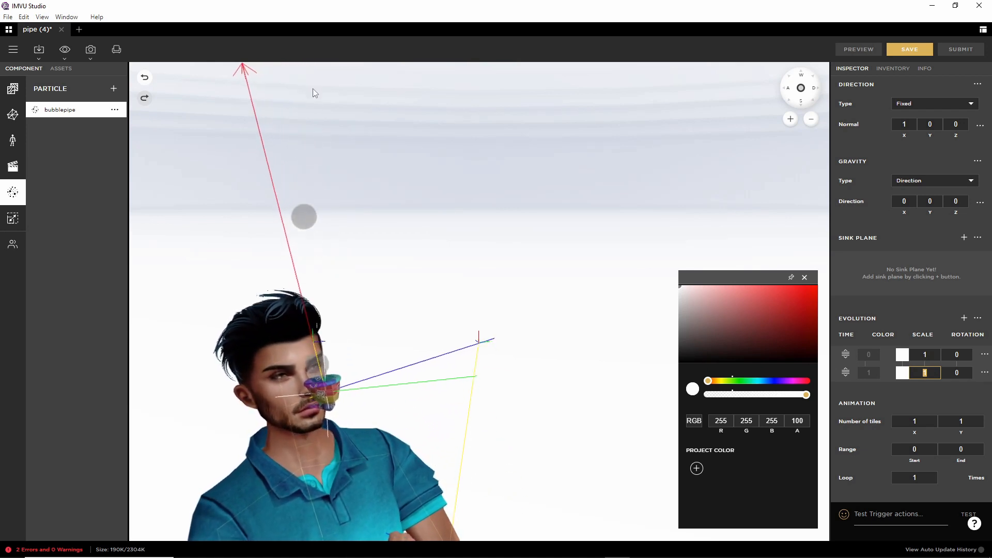
{"action": "left_click", "coordinate": [932, 373]}
{"action": "left_click_drag", "start_coordinate": [932, 372], "coordinate": [917, 373]}
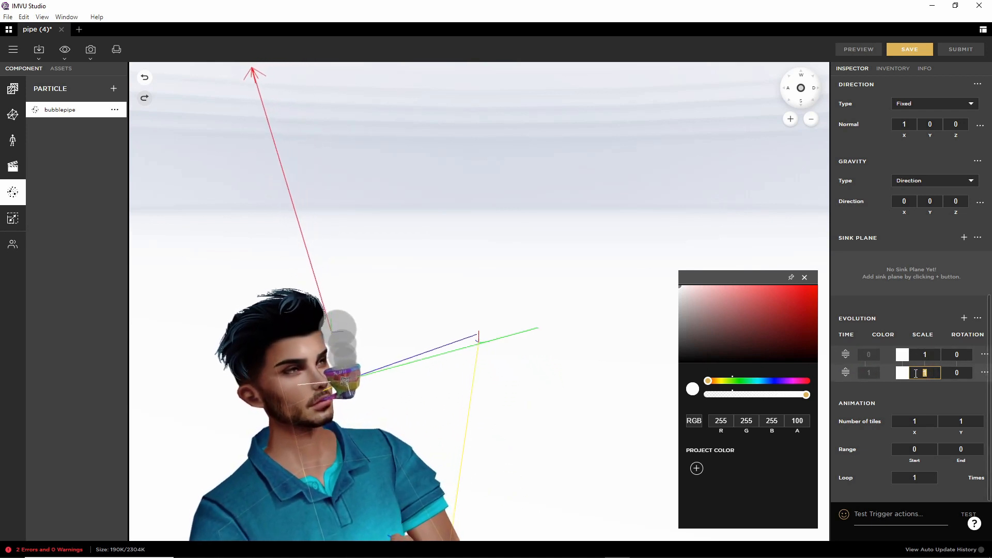
{"action": "type", "text": "2"}
{"action": "left_click", "coordinate": [917, 401]}
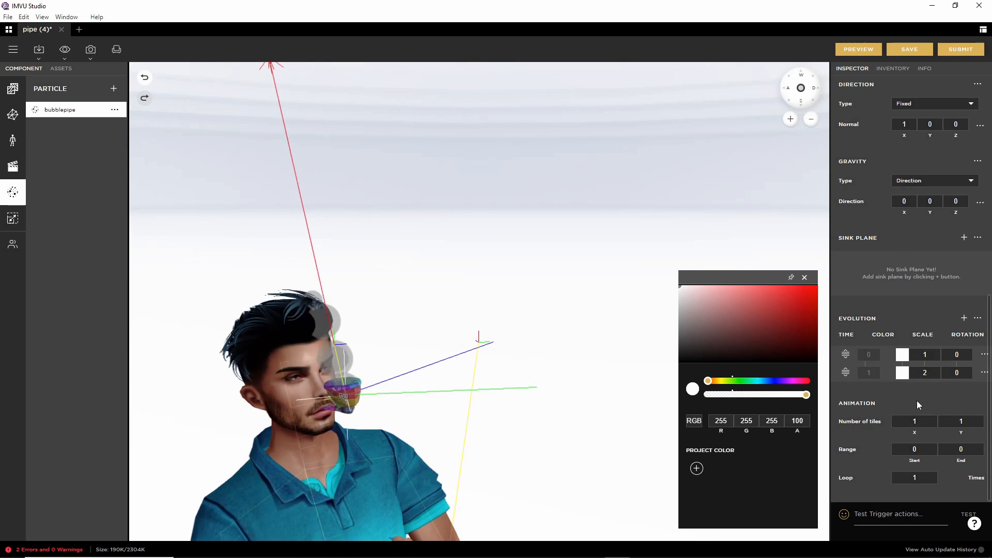
{"action": "left_click", "coordinate": [858, 49]}
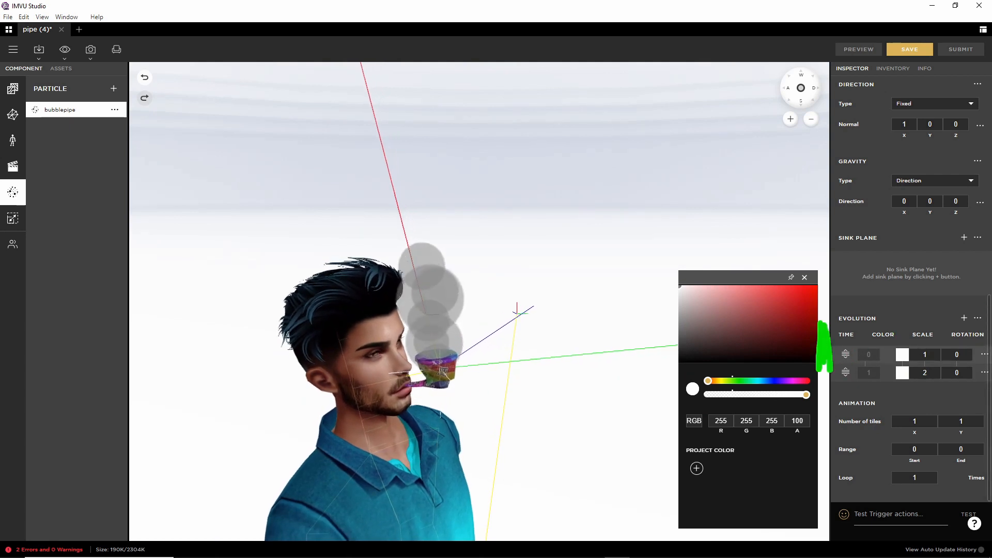
- Add an evolution key between the first and last ones and set its scale to 1
{"action": "left_click", "coordinate": [802, 277]}
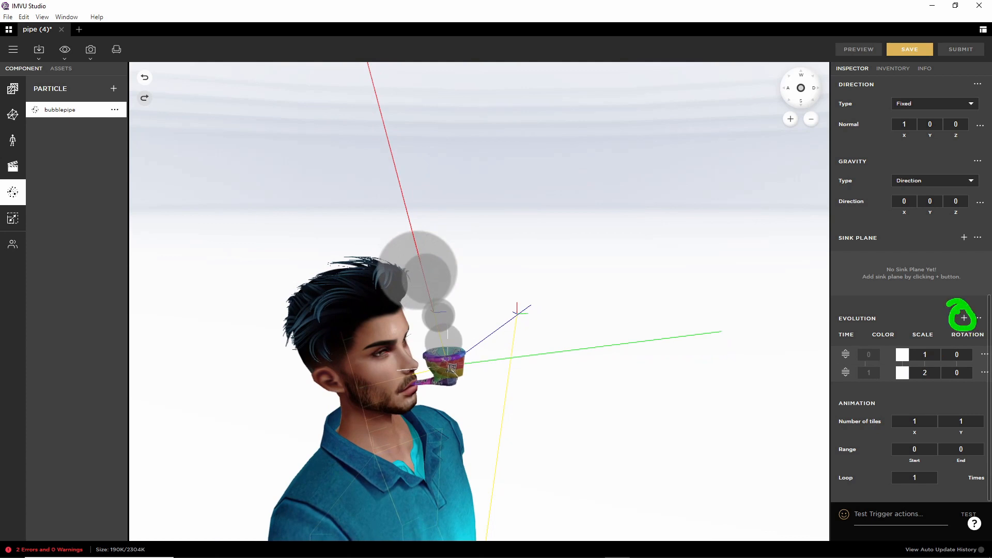
{"action": "left_click", "coordinate": [964, 318]}
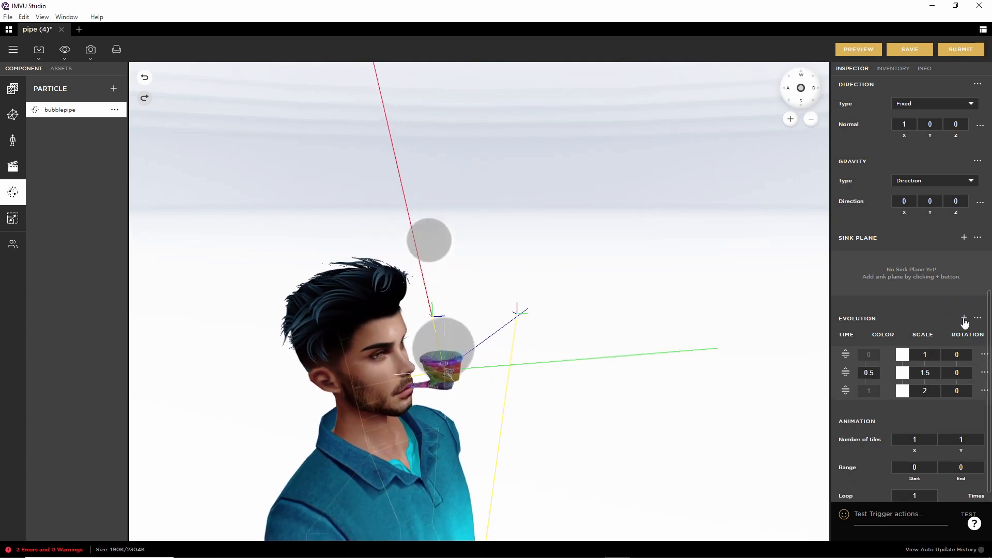
{"action": "left_click", "coordinate": [932, 374]}
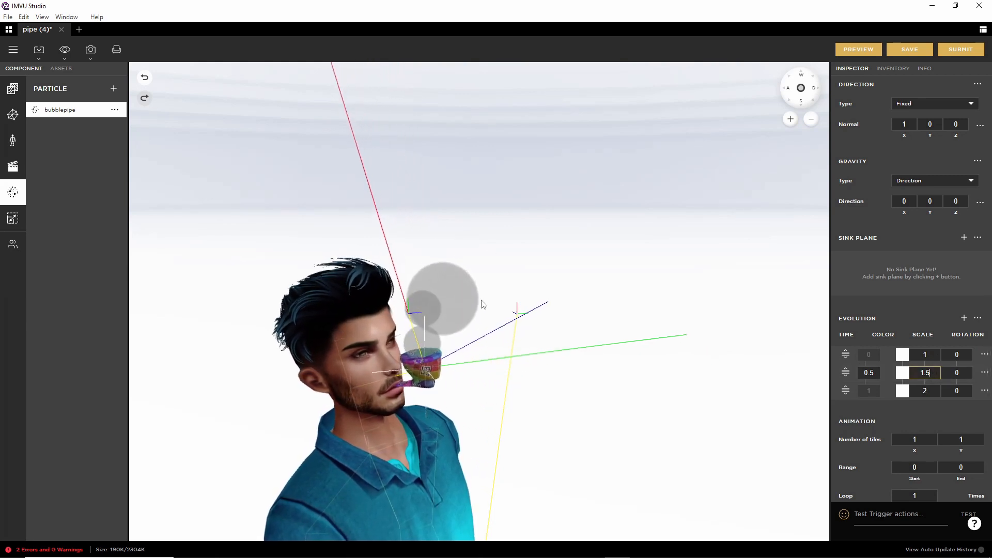
{"action": "mouse_move", "coordinate": [933, 372]}
{"action": "left_mouse_down"}
{"action": "mouse_move", "coordinate": [904, 374]}
{"action": "mouse_move", "coordinate": [935, 372]}
{"action": "mouse_move", "coordinate": [939, 382]}
{"action": "left_mouse_up"}
{"action": "double_click", "coordinate": [926, 373]}
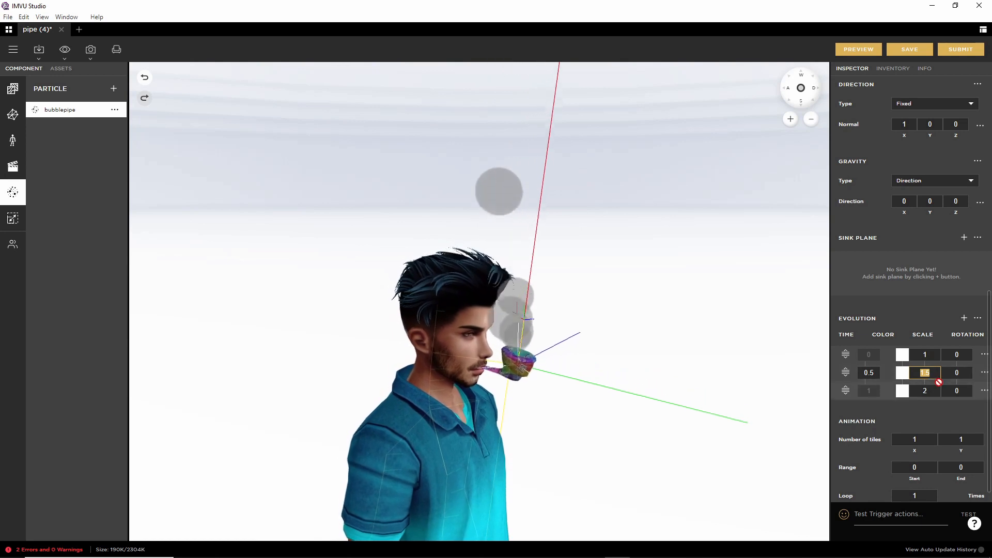
{"action": "type", "text": "1"}
{"action": "key", "text": "Return"}
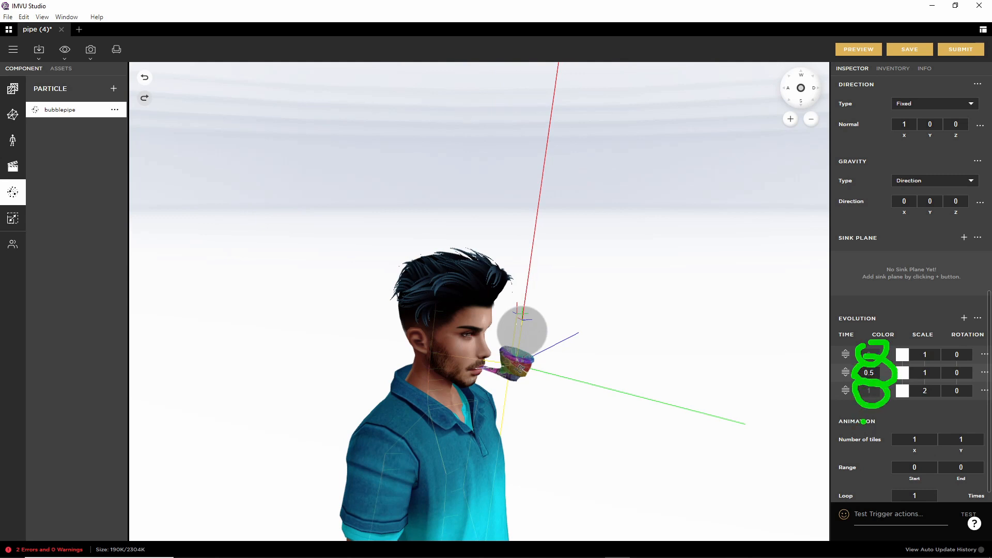
- Set the time of the bubblepipe particle's middle evolution key to 0.75 and preview the bubbles around the avatar
{"action": "key", "text": "Escape"}
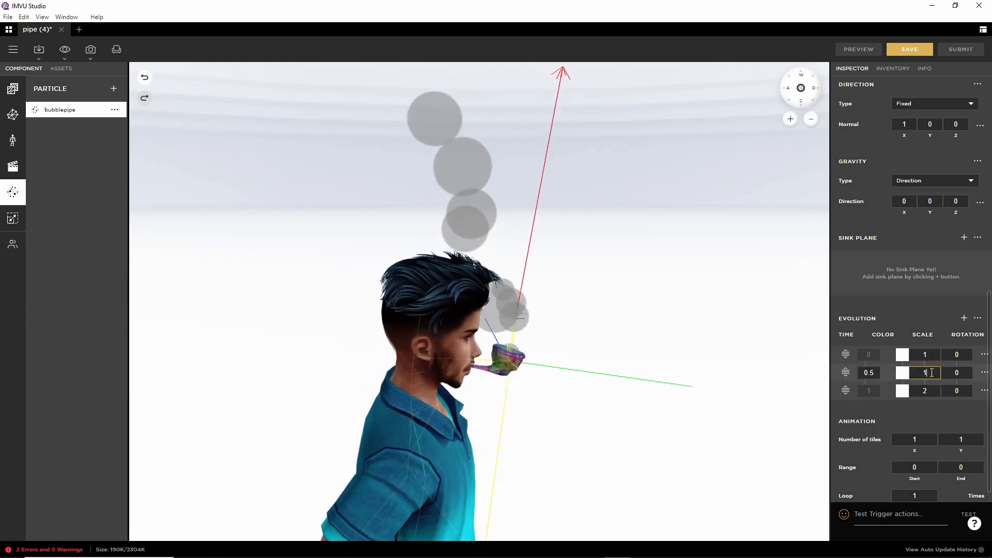
{"action": "left_click", "coordinate": [870, 373]}
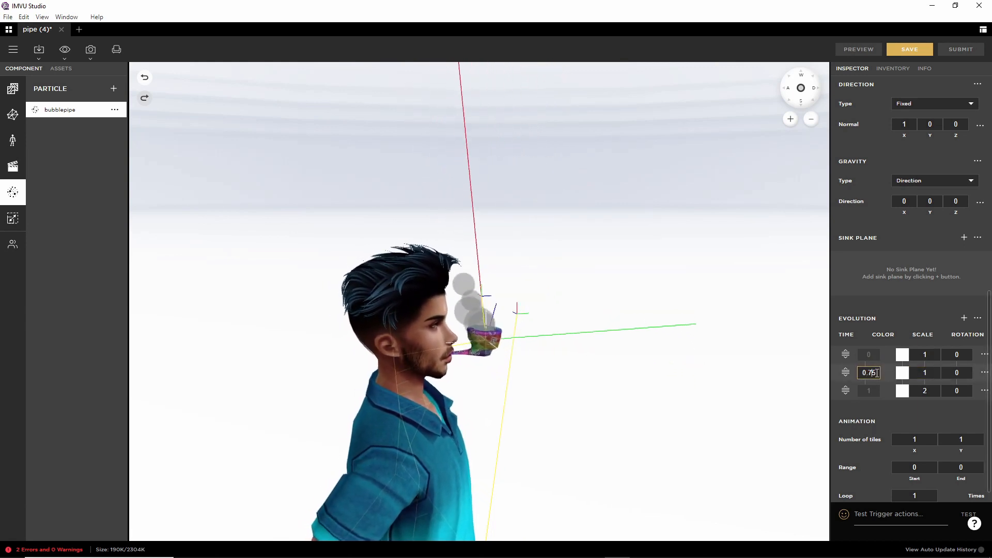
{"action": "type", "text": "7"}
{"action": "key", "text": "Return"}
{"action": "left_click", "coordinate": [859, 50]}
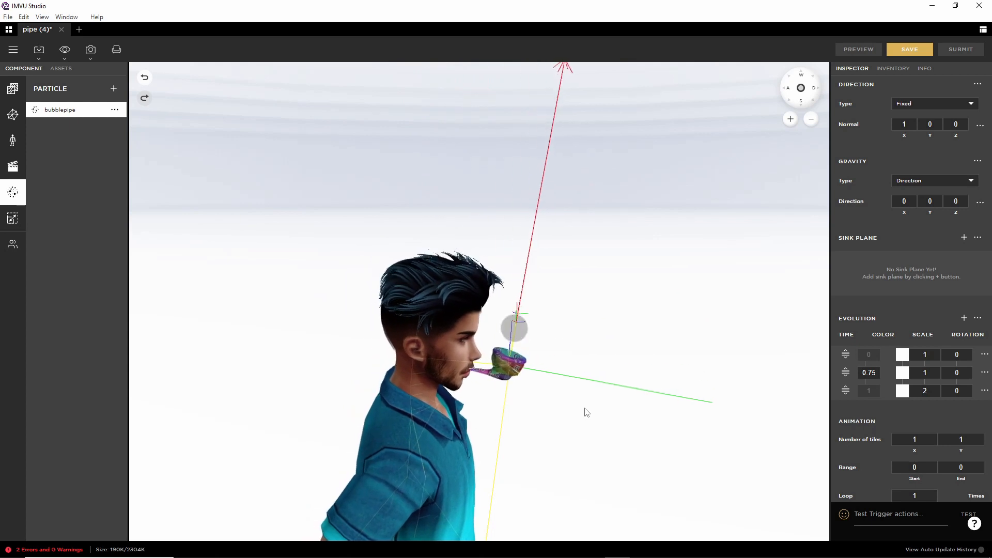
{"action": "left_click_drag", "start_coordinate": [604, 419], "coordinate": [578, 417]}
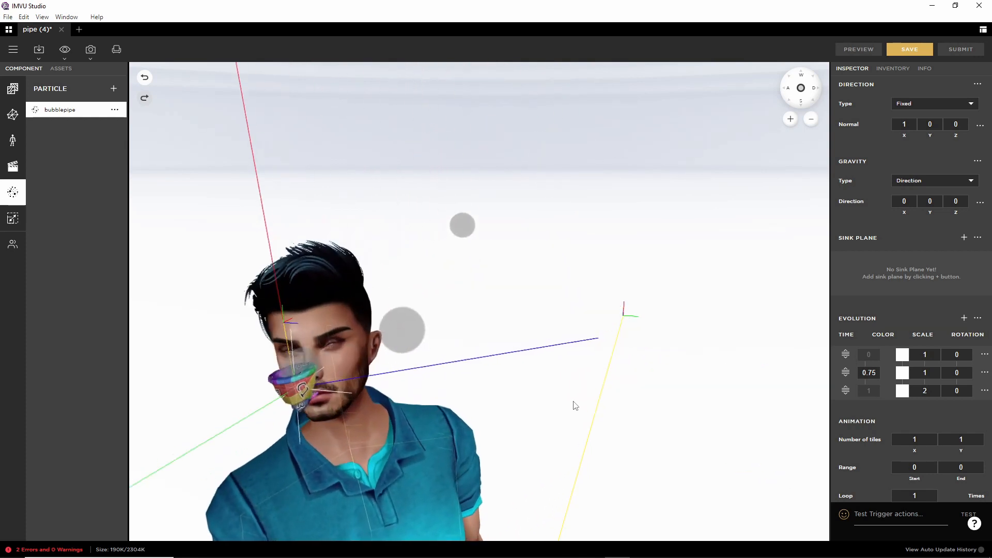
{"action": "left_click_drag", "start_coordinate": [567, 401], "coordinate": [793, 409]}
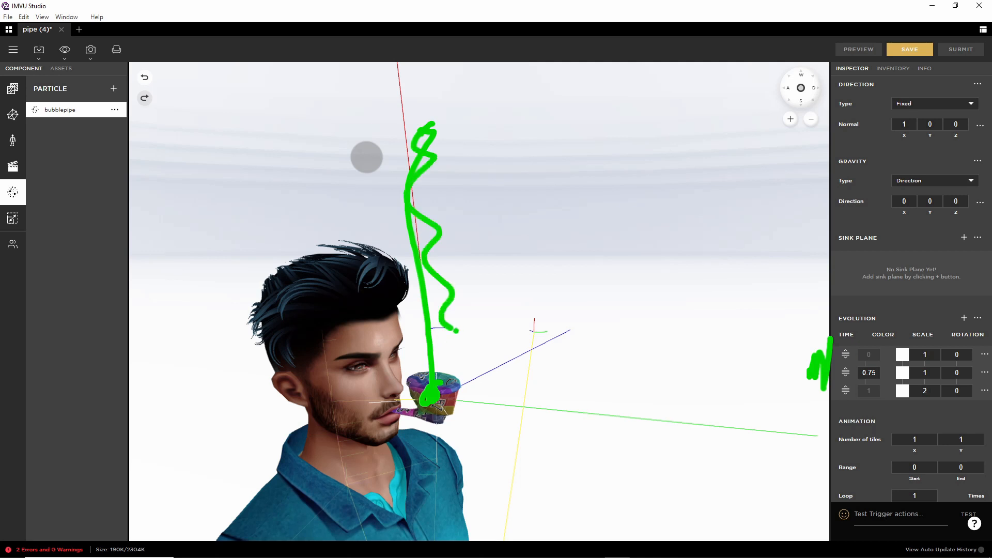
{"action": "key", "text": "Escape"}
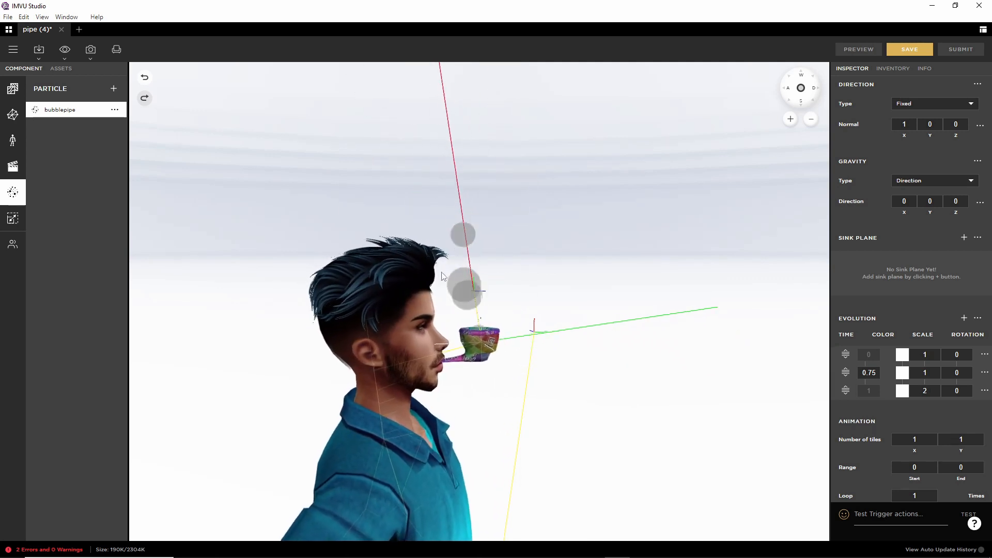
{"action": "left_click_drag", "start_coordinate": [528, 376], "coordinate": [469, 377]}
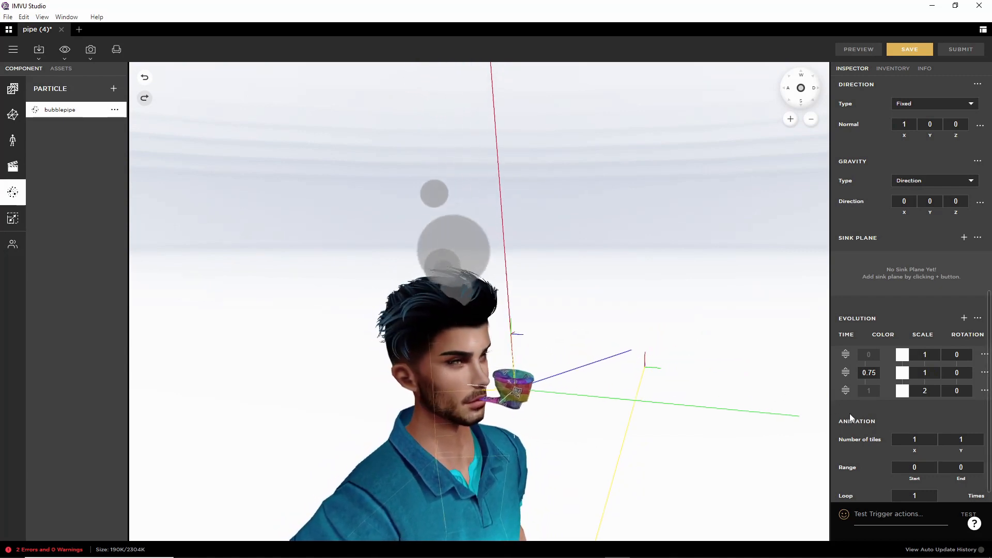
- Turn on Self-Illuminate for the particle default 01 material
{"action": "scroll", "coordinate": [859, 458], "scroll_direction": "down", "scroll_amount": 1}
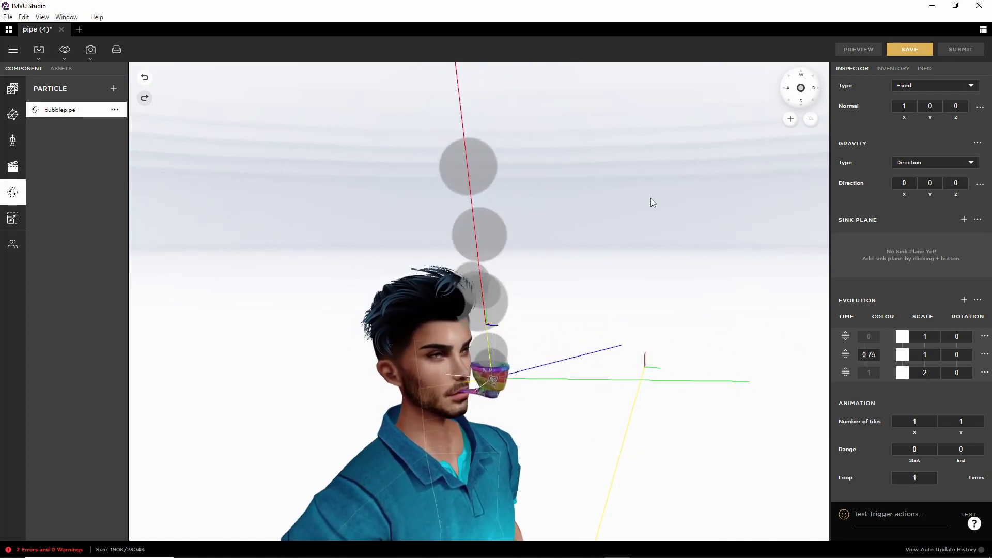
{"action": "scroll", "coordinate": [861, 262], "scroll_direction": "up", "scroll_amount": 10}
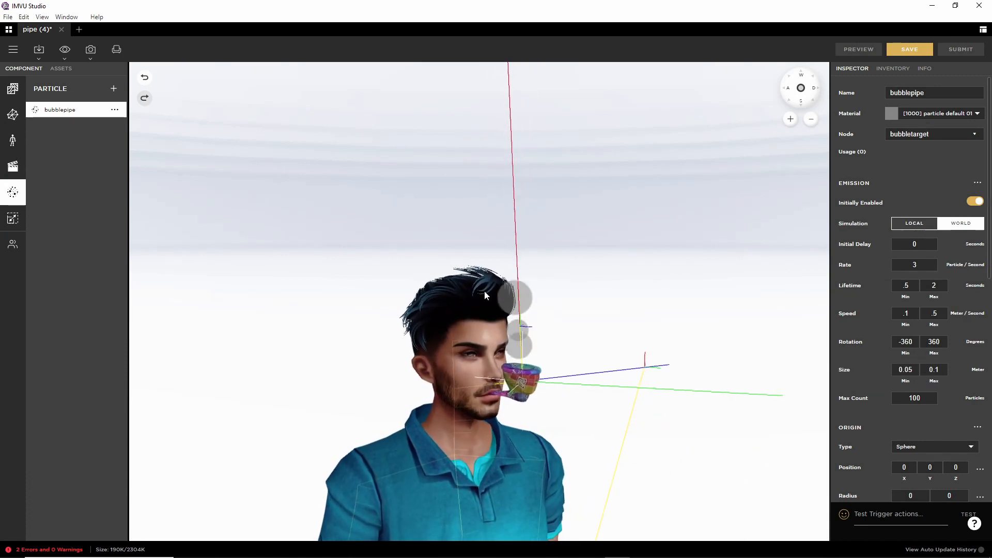
{"action": "left_click", "coordinate": [13, 89]}
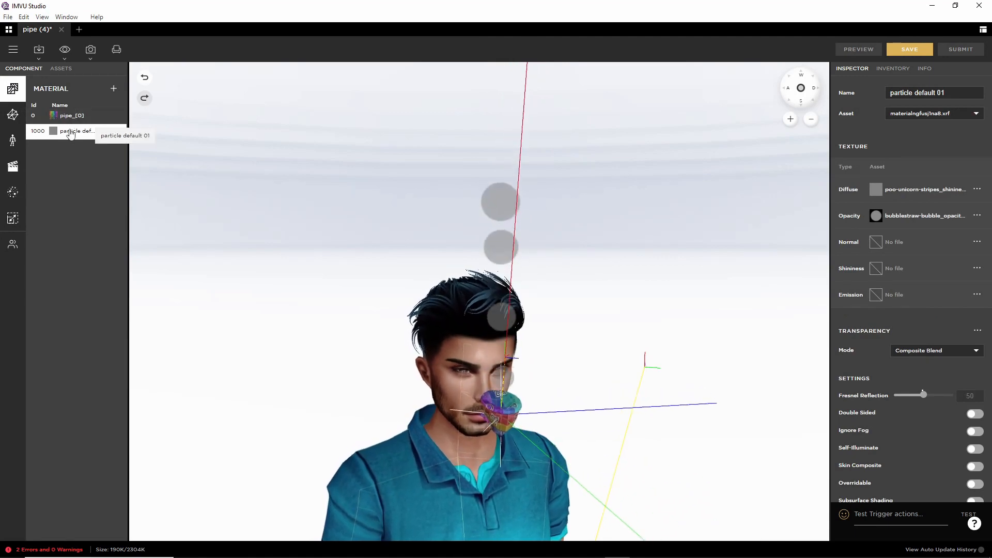
{"action": "scroll", "coordinate": [878, 288], "scroll_direction": "down", "scroll_amount": 2}
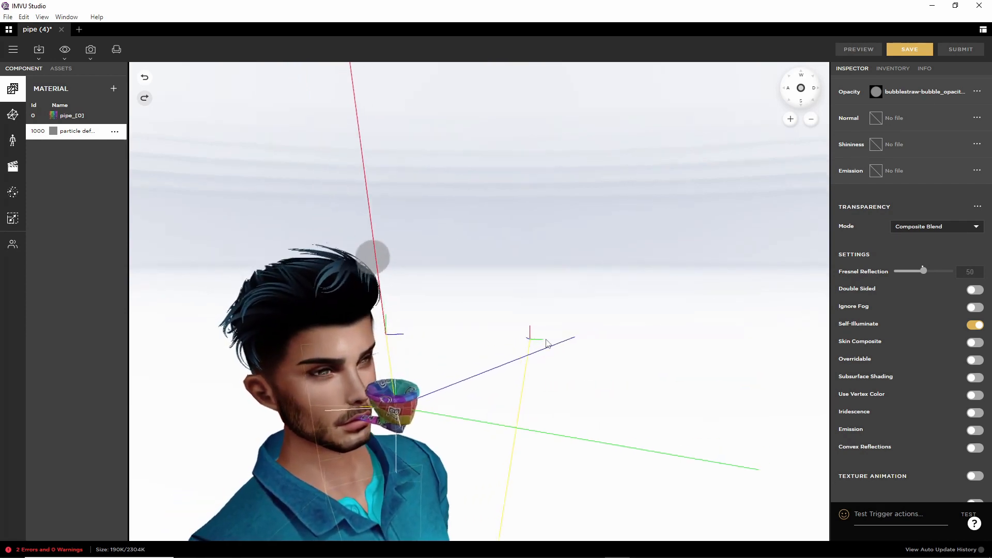
{"action": "left_click_drag", "start_coordinate": [533, 337], "coordinate": [565, 334]}
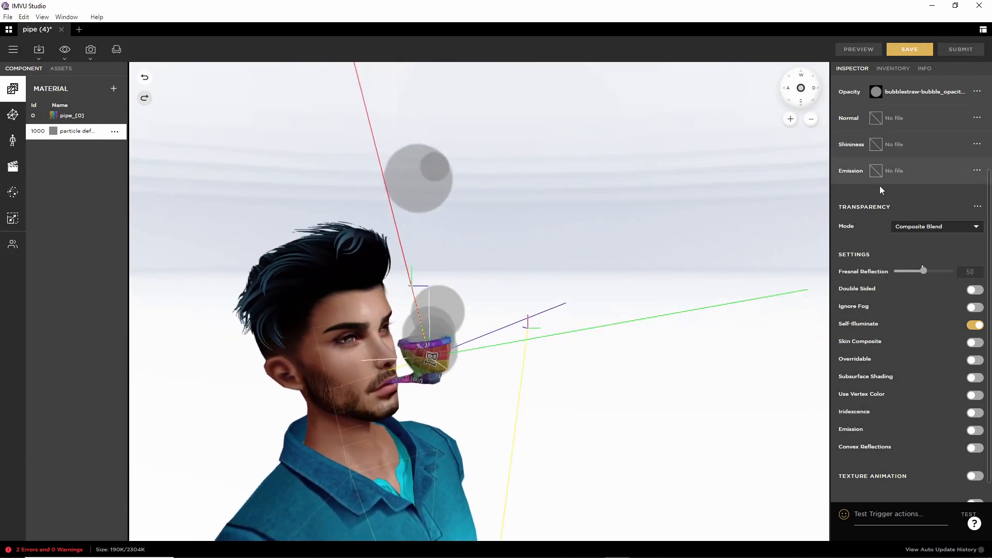
- Assign the bubblestraw bubble opacity image as the particle material's emission texture and enable Emission at 0.092
{"action": "scroll", "coordinate": [882, 189], "scroll_direction": "up", "scroll_amount": 3}
{"action": "left_click", "coordinate": [875, 295]}
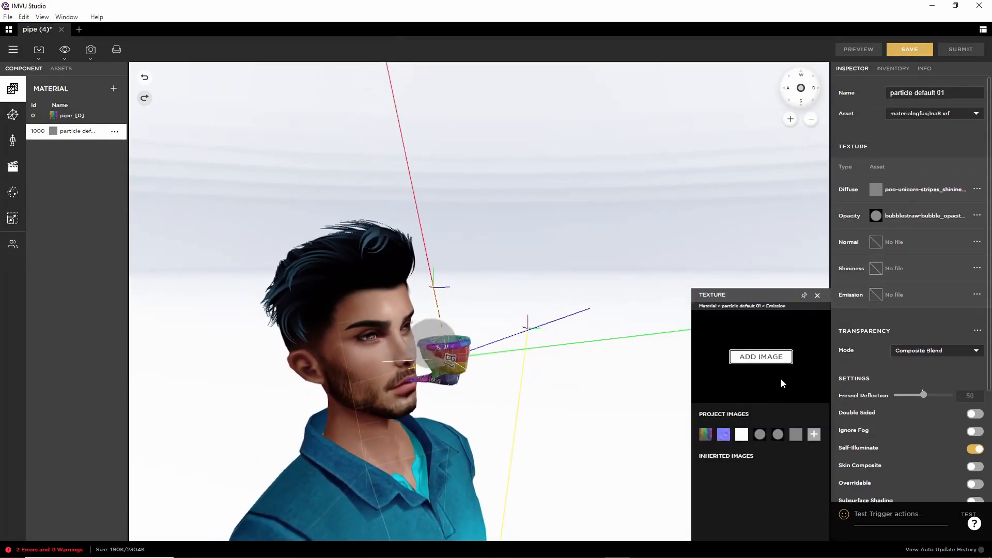
{"action": "left_click", "coordinate": [777, 435]}
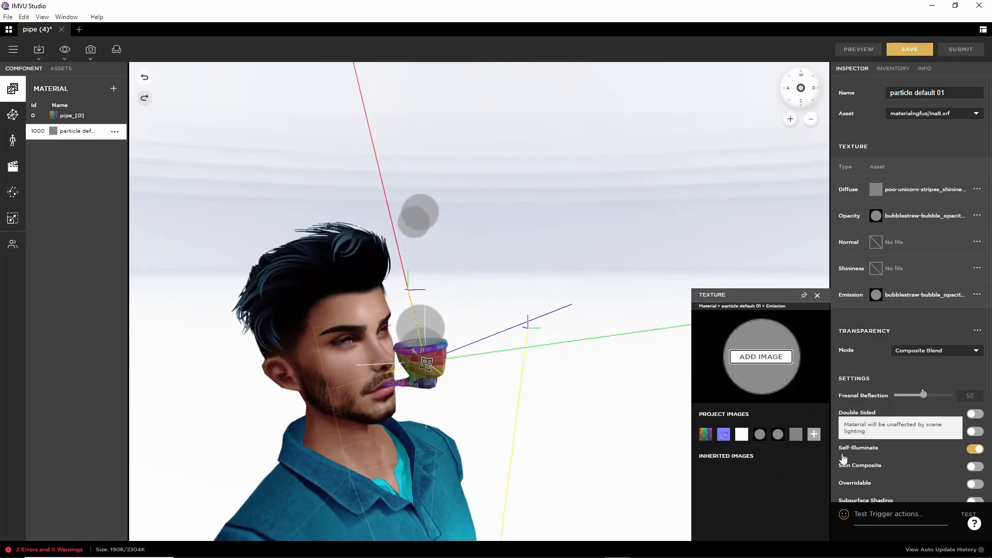
{"action": "scroll", "coordinate": [916, 441], "scroll_direction": "down", "scroll_amount": 3}
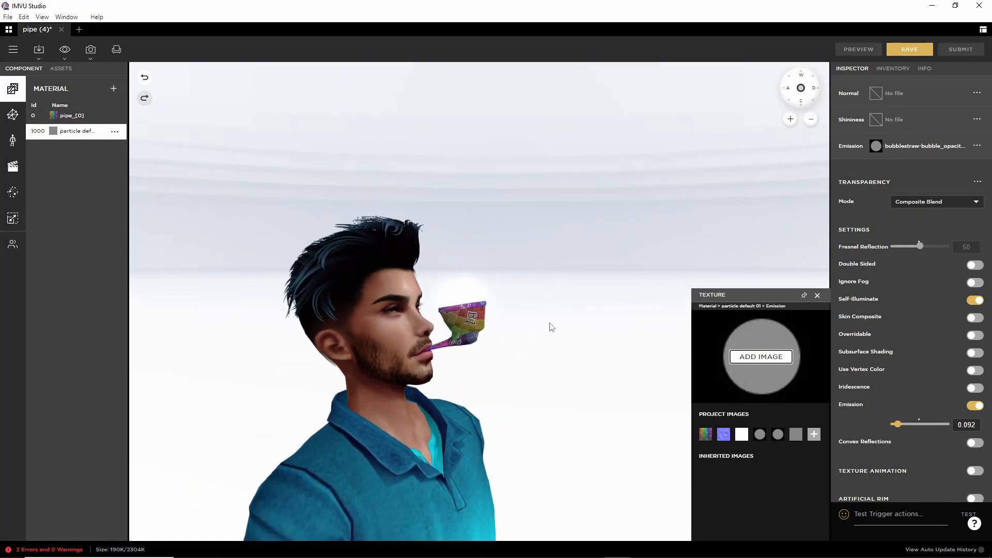
{"action": "left_click_drag", "start_coordinate": [544, 381], "coordinate": [525, 390]}
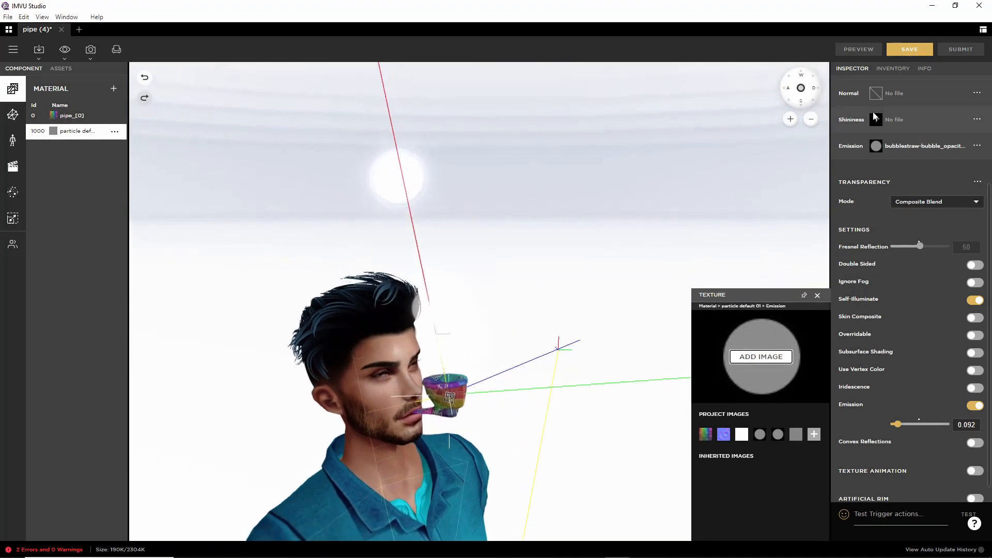
{"action": "left_click_drag", "start_coordinate": [637, 194], "coordinate": [495, 306]}
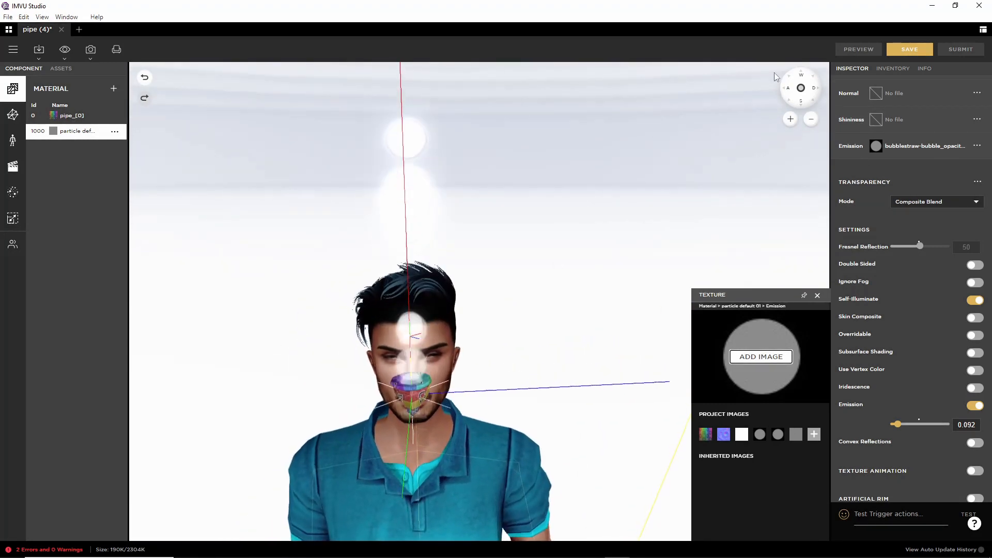
- Filter the inventory to Rooms, load the dark PrvRmDrkC preview room and frame the avatar's head and pipe
{"action": "left_click", "coordinate": [893, 68]}
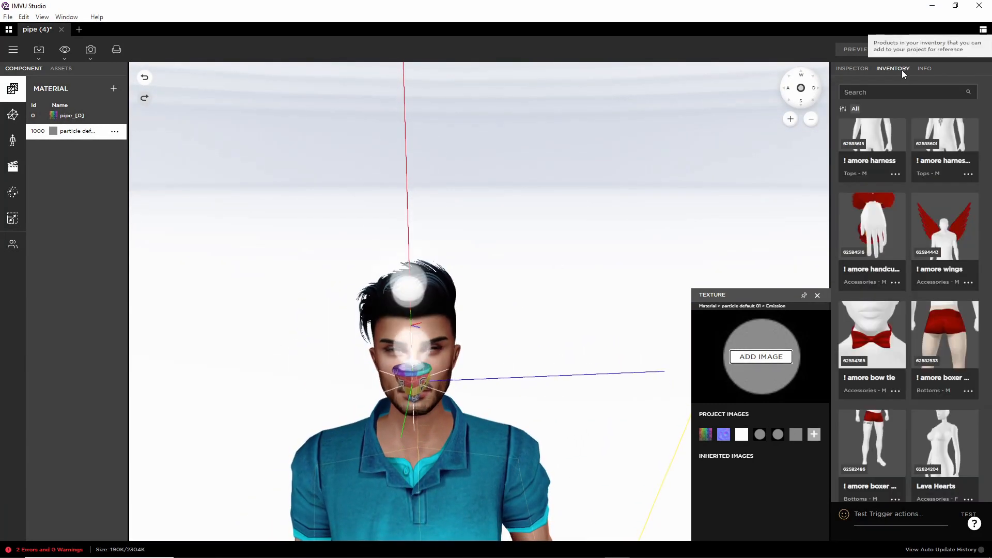
{"action": "left_click", "coordinate": [844, 110]}
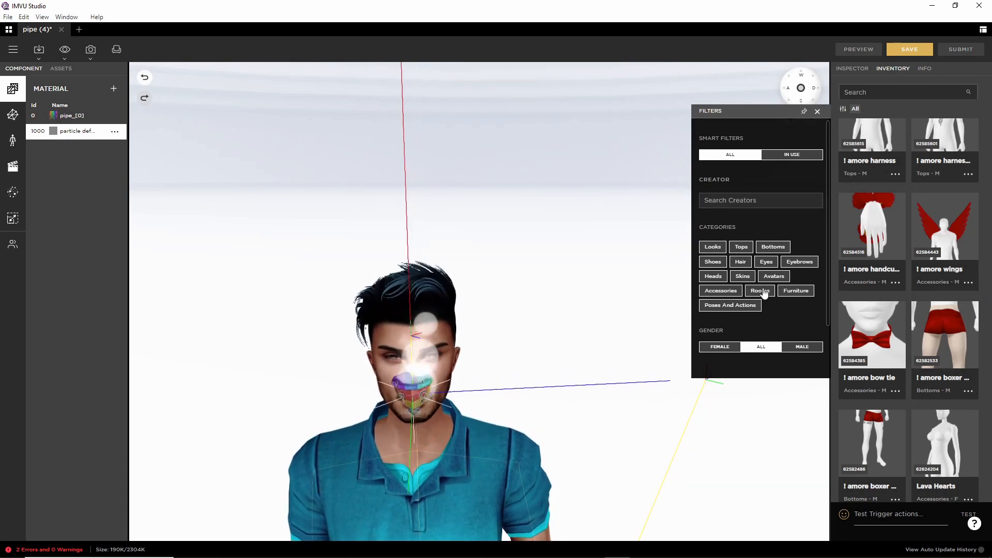
{"action": "left_click", "coordinate": [763, 291]}
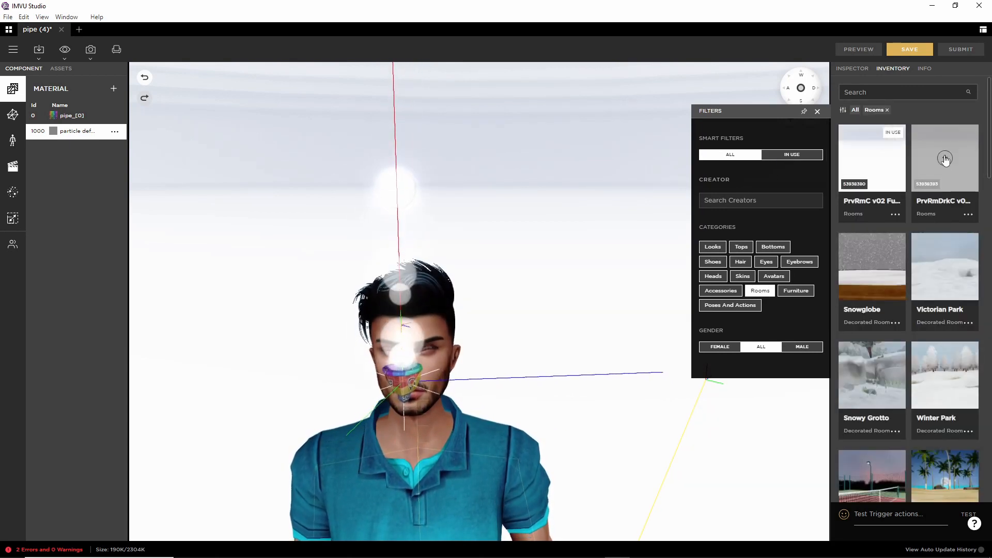
{"action": "left_click", "coordinate": [945, 160]}
{"action": "left_click_drag", "start_coordinate": [506, 331], "coordinate": [607, 339]}
{"action": "scroll", "coordinate": [554, 199], "scroll_direction": "up", "scroll_amount": 3}
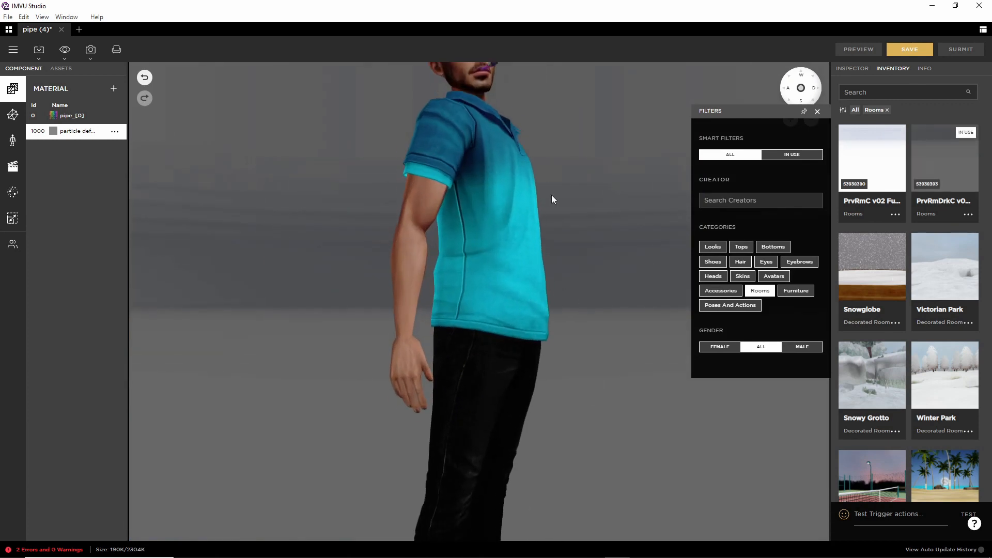
{"action": "right_click_drag", "start_coordinate": [551, 195], "coordinate": [535, 436]}
{"action": "scroll", "coordinate": [535, 436], "scroll_direction": "up", "scroll_amount": 3}
{"action": "right_click_drag", "start_coordinate": [537, 367], "coordinate": [530, 432]}
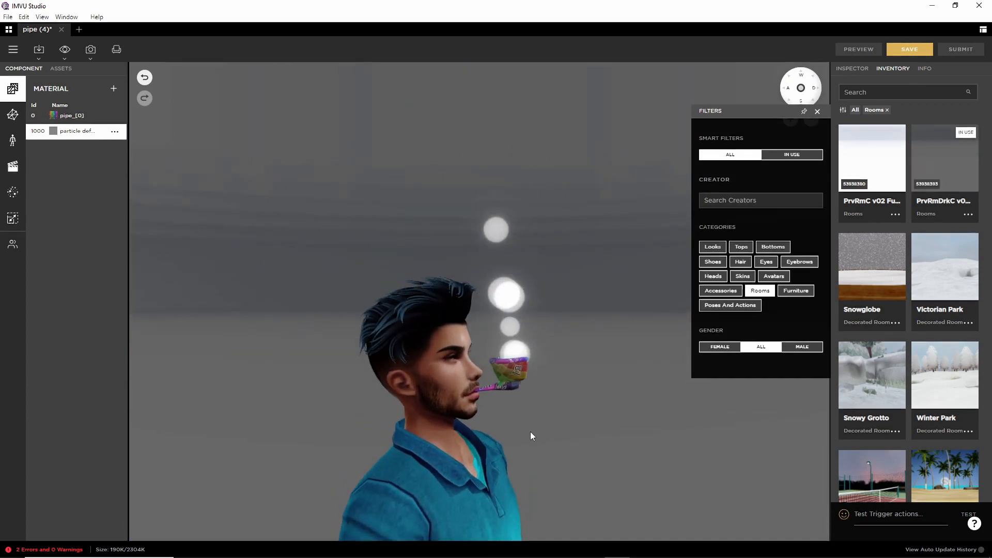
{"action": "scroll", "coordinate": [529, 432], "scroll_direction": "up", "scroll_amount": 2}
{"action": "scroll", "coordinate": [528, 428], "scroll_direction": "up", "scroll_amount": 2}
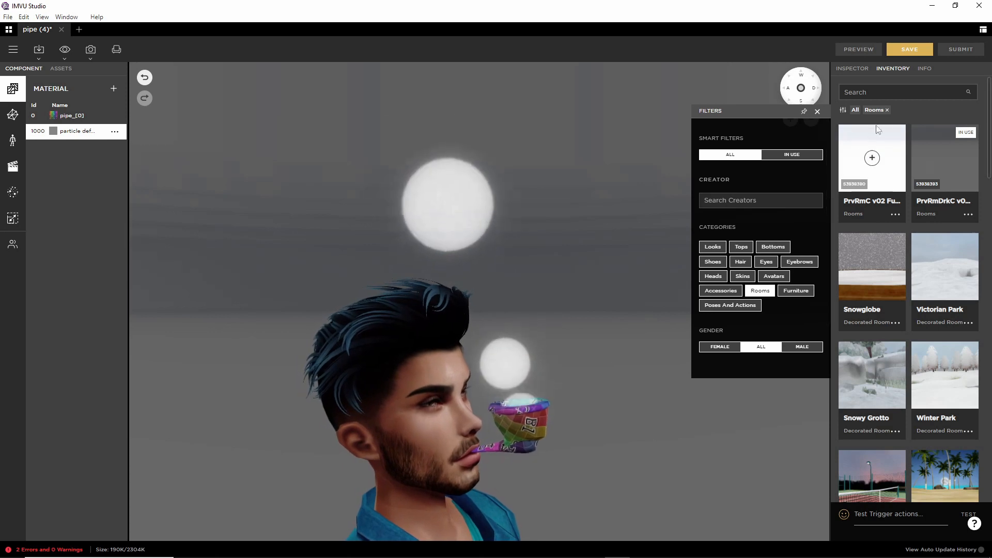
- Set the particle material's Emission strength to 0.248 and preview the glowing bubbles close up at the pipe
{"action": "left_click", "coordinate": [852, 68]}
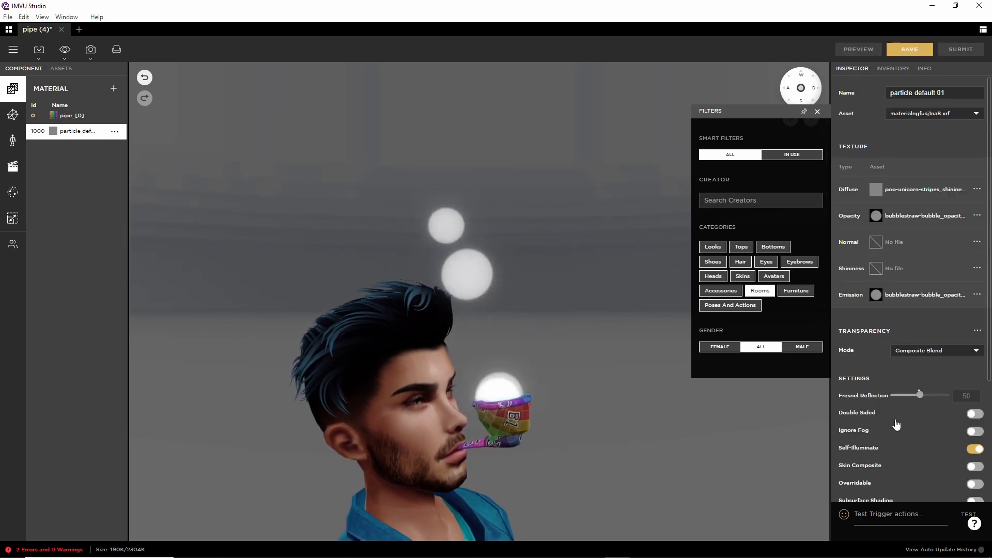
{"action": "scroll", "coordinate": [896, 424], "scroll_direction": "down", "scroll_amount": 3}
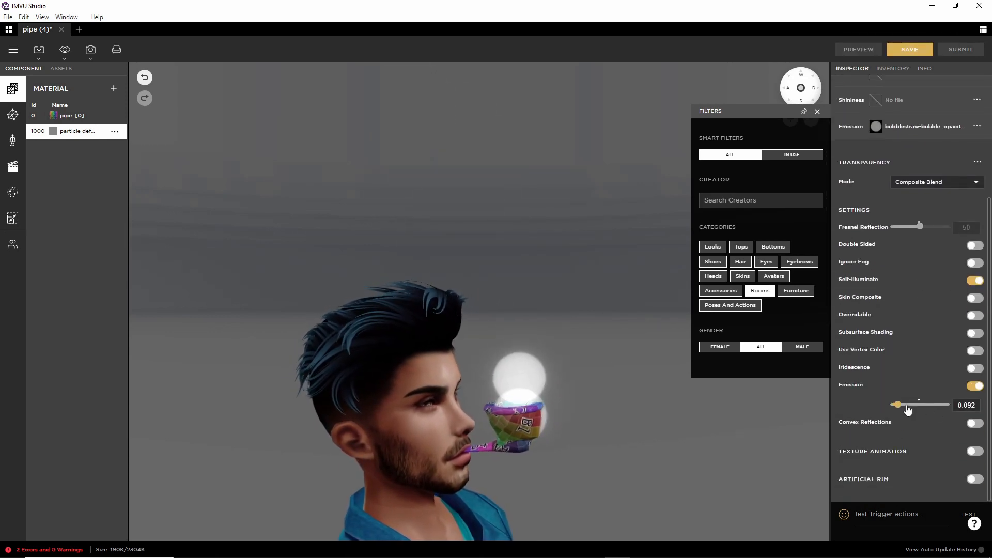
{"action": "left_click", "coordinate": [864, 53]}
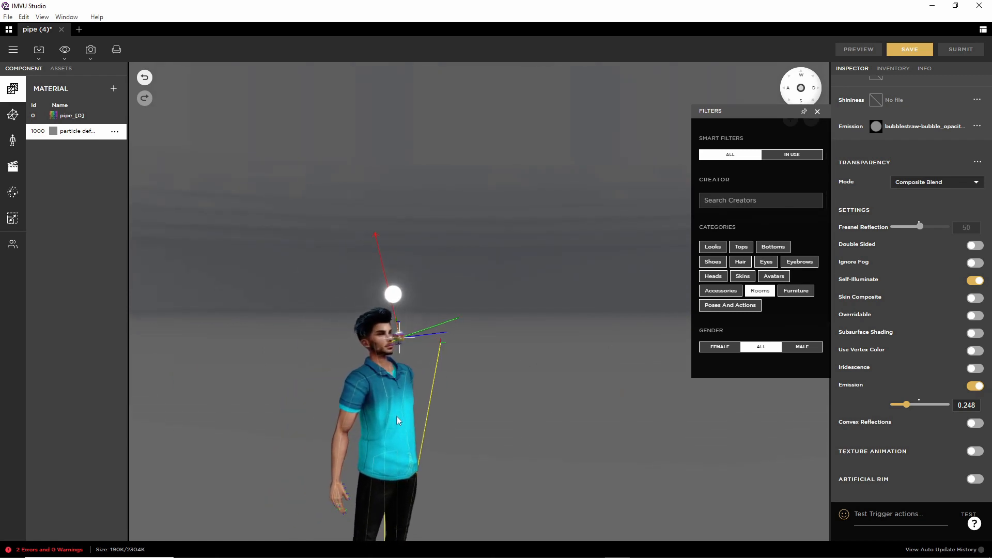
{"action": "left_click_drag", "start_coordinate": [397, 417], "coordinate": [321, 452]}
{"action": "left_click", "coordinate": [801, 89]}
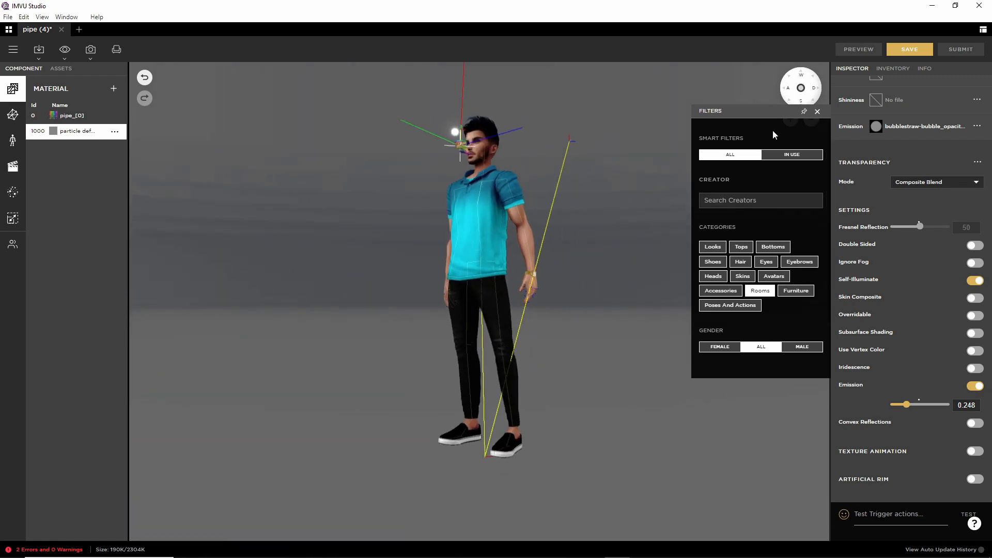
{"action": "left_click_drag", "start_coordinate": [489, 304], "coordinate": [575, 354]}
{"action": "scroll", "coordinate": [507, 372], "scroll_direction": "up", "scroll_amount": 8}
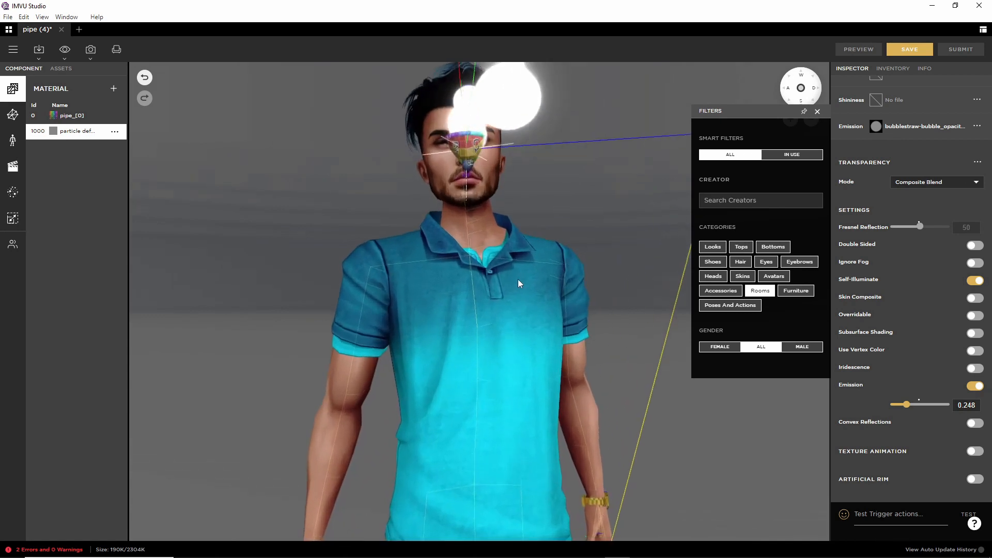
{"action": "right_click_drag", "start_coordinate": [517, 279], "coordinate": [460, 467]}
{"action": "left_click_drag", "start_coordinate": [460, 466], "coordinate": [563, 452]}
{"action": "scroll", "coordinate": [521, 452], "scroll_direction": "up", "scroll_amount": 5}
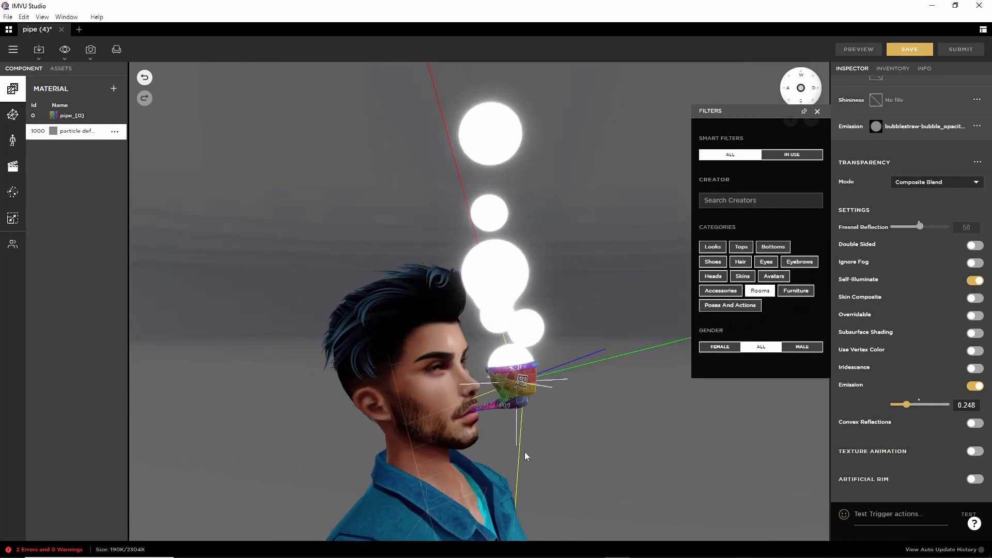
{"action": "scroll", "coordinate": [523, 451], "scroll_direction": "down", "scroll_amount": 2}
{"action": "left_click_drag", "start_coordinate": [584, 463], "coordinate": [598, 436]}
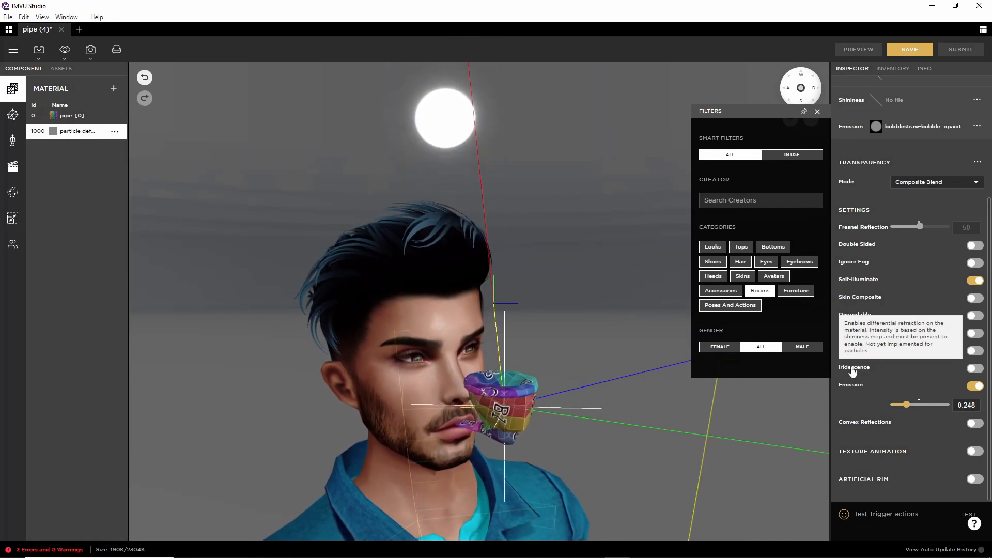
- Assign bubblestraw-bubble.jpg as the shininess texture of the particle default 01 material
{"action": "scroll", "coordinate": [878, 408], "scroll_direction": "up", "scroll_amount": 3}
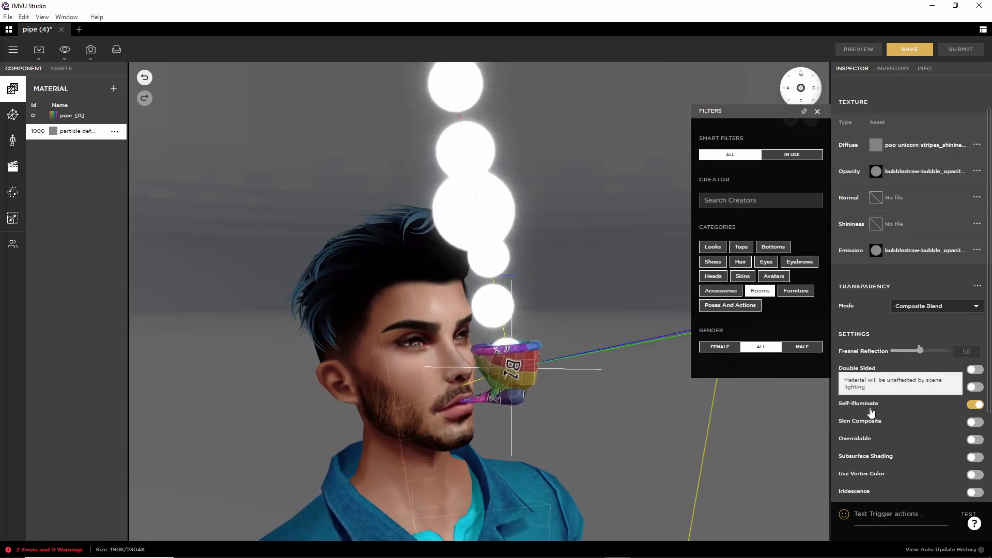
{"action": "scroll", "coordinate": [871, 410], "scroll_direction": "down", "scroll_amount": 3}
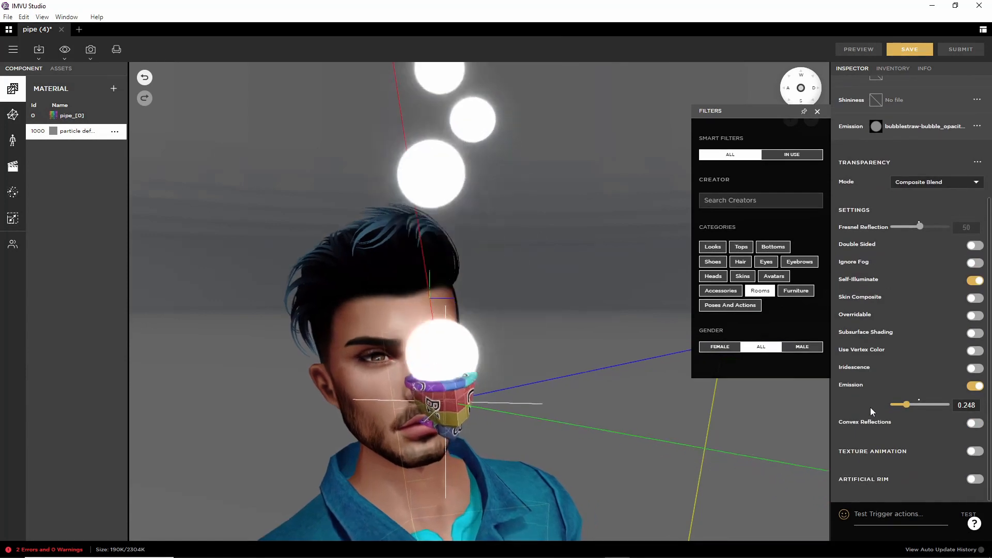
{"action": "scroll", "coordinate": [876, 382], "scroll_direction": "up", "scroll_amount": 4}
{"action": "left_click", "coordinate": [875, 268]}
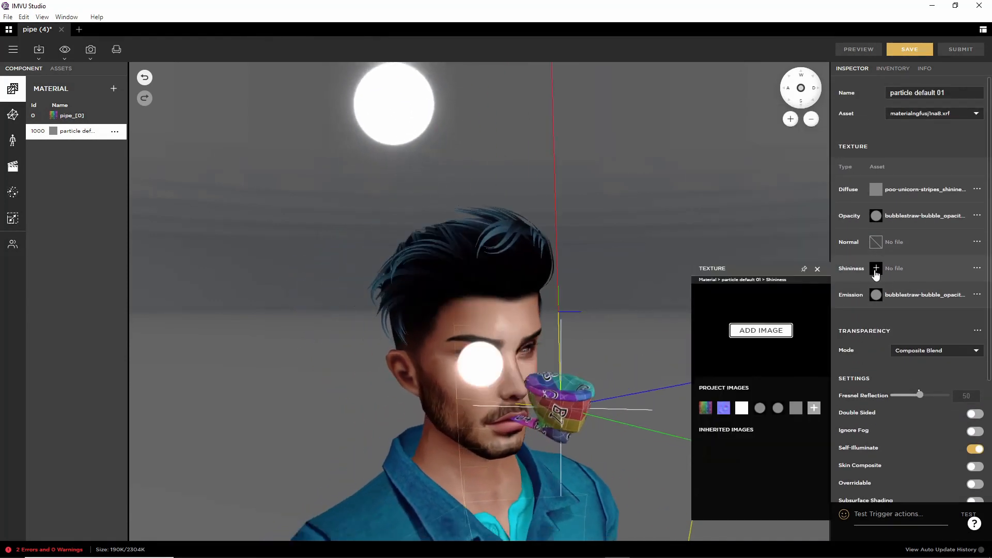
{"action": "left_click", "coordinate": [764, 409]}
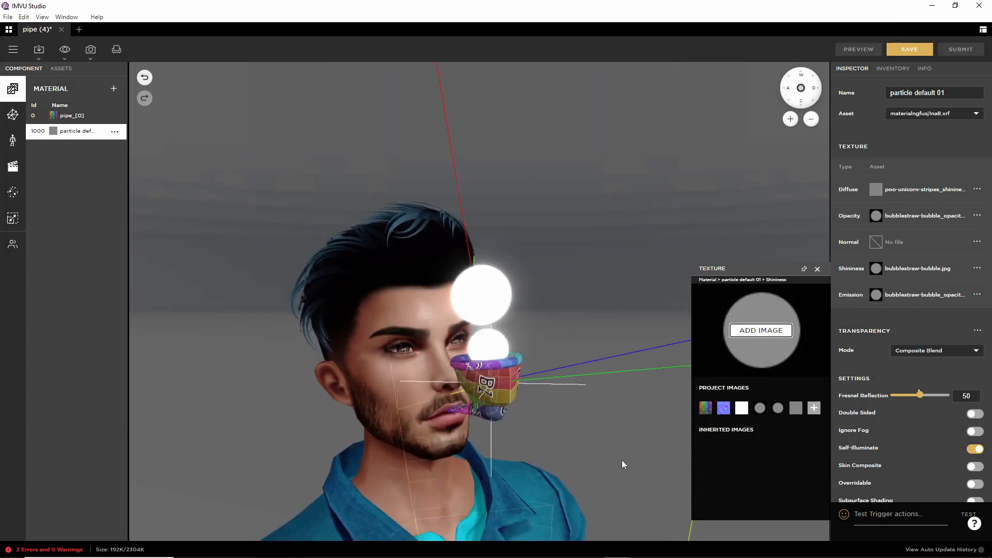
{"action": "scroll", "coordinate": [913, 470], "scroll_direction": "down", "scroll_amount": 3}
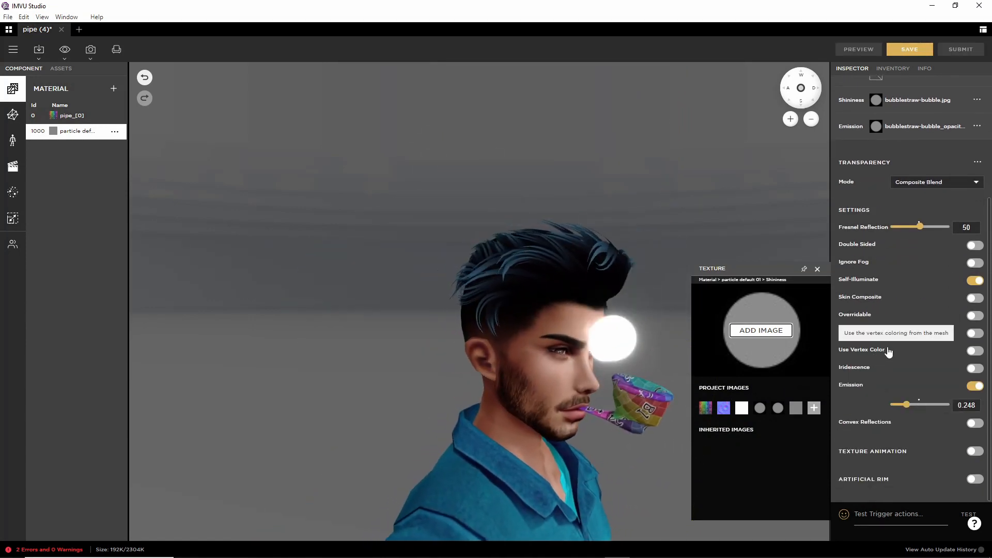
- Enable Iridescence on the particle default 01 material at 0.3 and preview the bubbles
{"action": "left_click", "coordinate": [976, 369]}
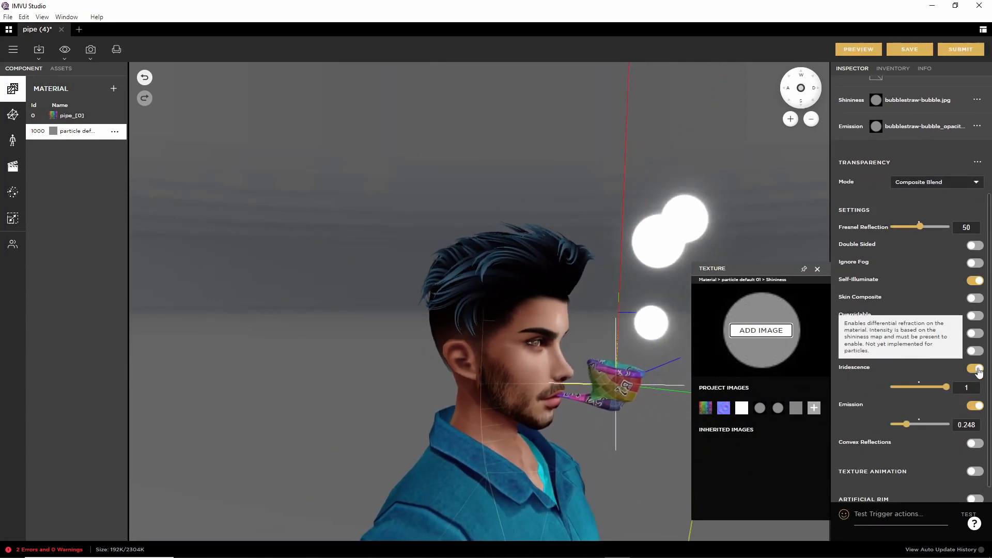
{"action": "left_click", "coordinate": [909, 387]}
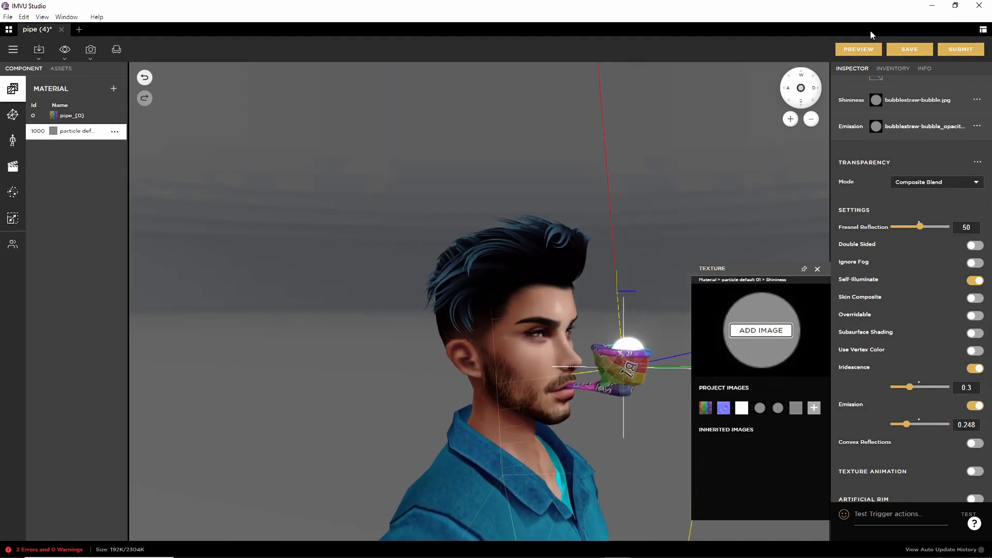
{"action": "left_click", "coordinate": [868, 49]}
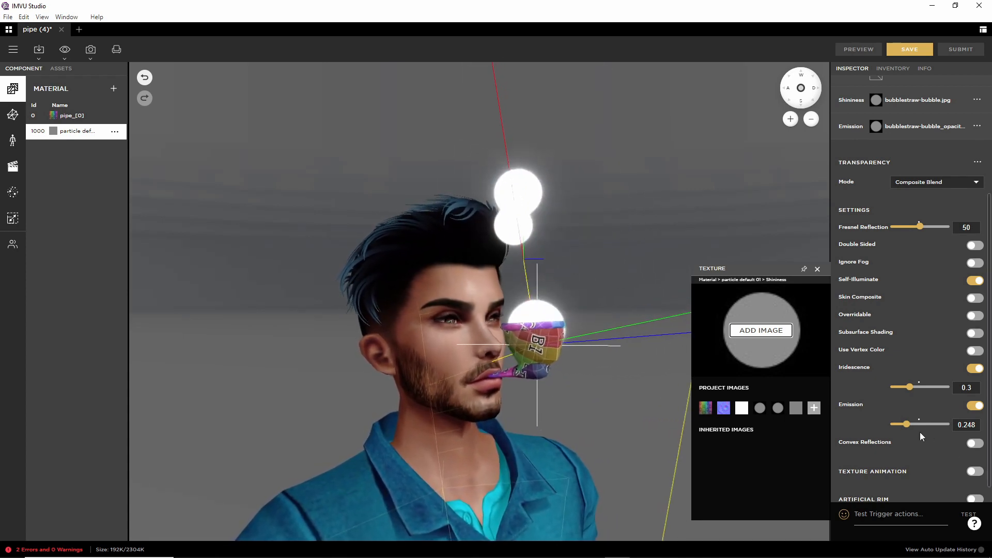
- Set the particle material's Emission strength to 0.063 and preview the softer glow
{"action": "left_click_drag", "start_coordinate": [901, 430], "coordinate": [895, 425]}
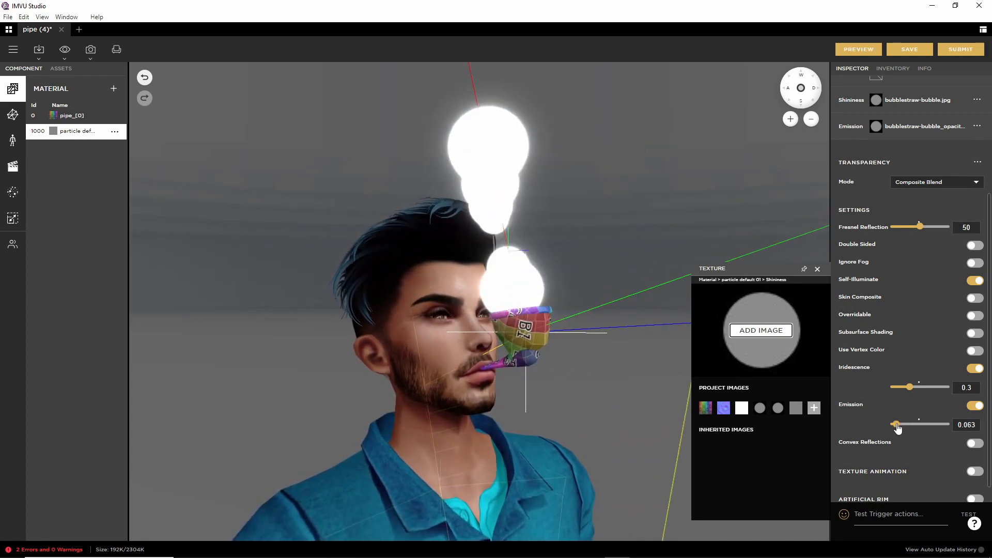
{"action": "left_click", "coordinate": [858, 49]}
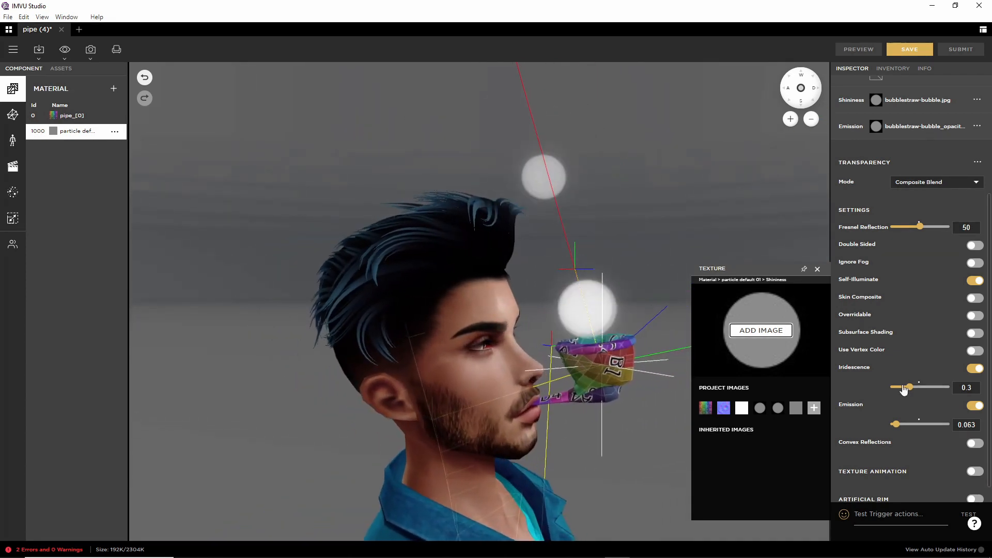
- Set the particle material's Iridescence strength to 0.623, preview it and check the bubbles against the material settings
{"action": "left_click_drag", "start_coordinate": [909, 387], "coordinate": [926, 386]}
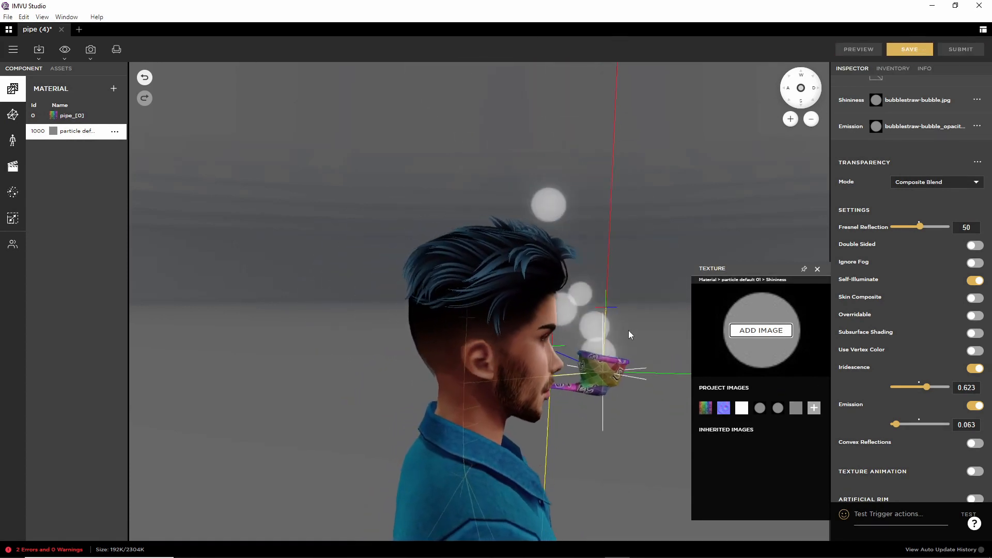
{"action": "left_click", "coordinate": [628, 331]}
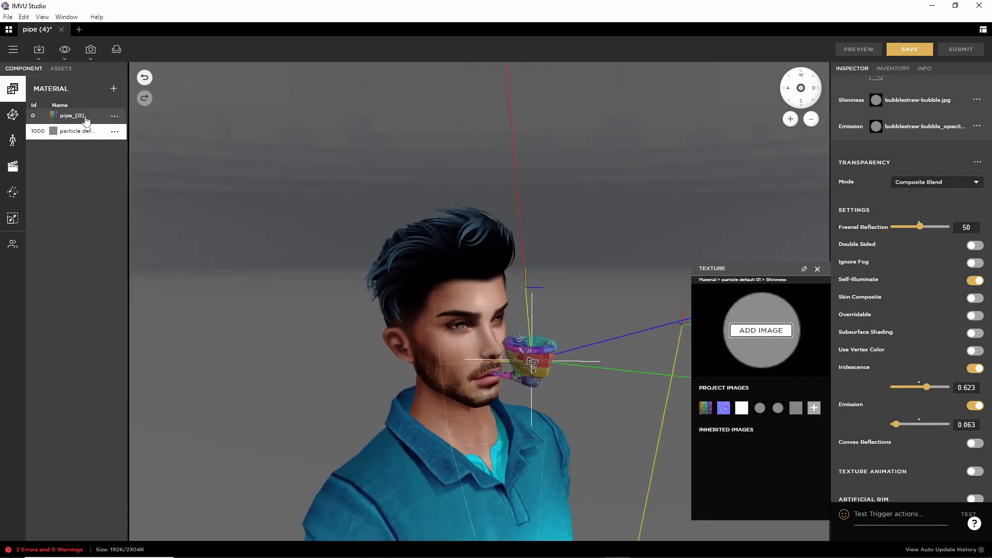
{"action": "scroll", "coordinate": [866, 149], "scroll_direction": "up", "scroll_amount": 3}
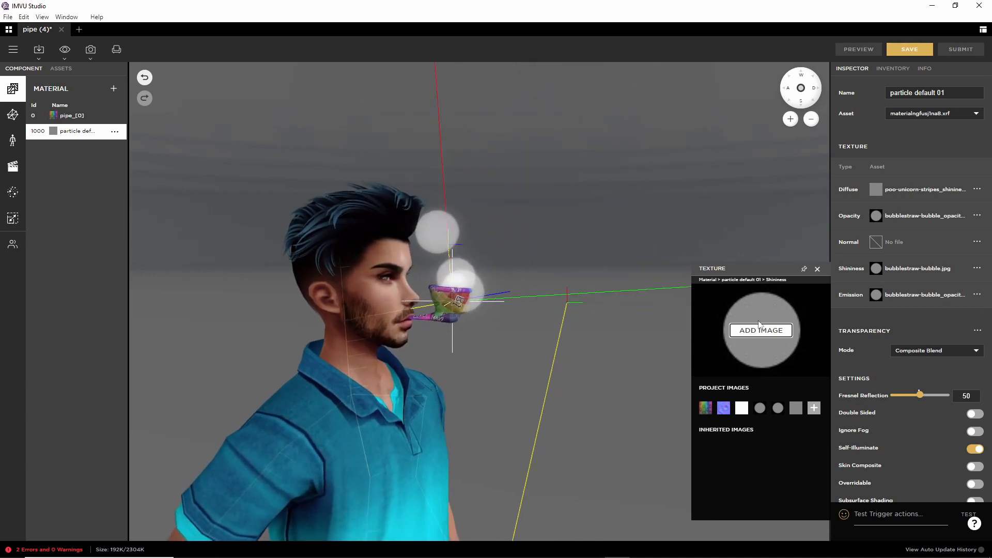
{"action": "scroll", "coordinate": [909, 300], "scroll_direction": "down", "scroll_amount": 4}
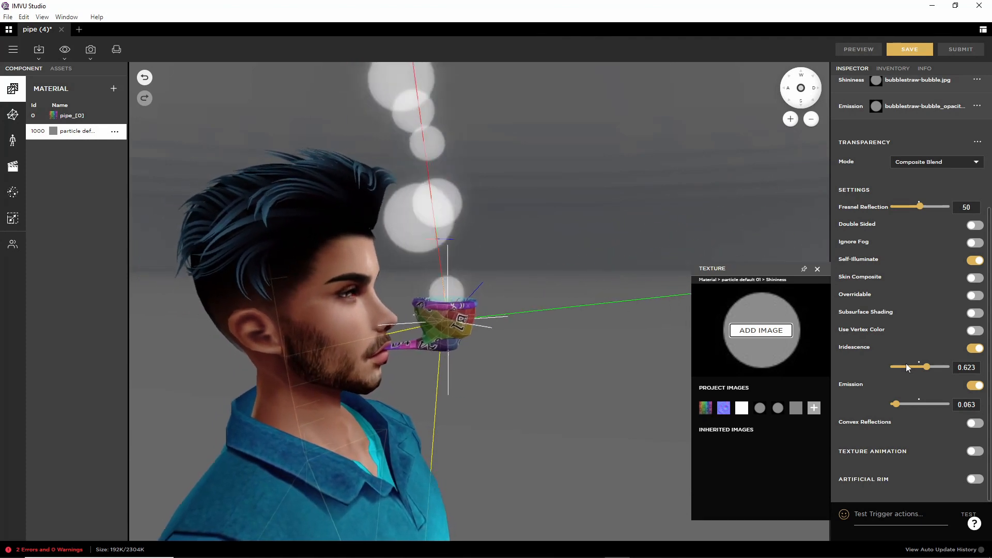
- Turn off Emission and Self-Illuminate on the particle material and inspect the bubbles without glow
{"action": "left_click", "coordinate": [974, 385]}
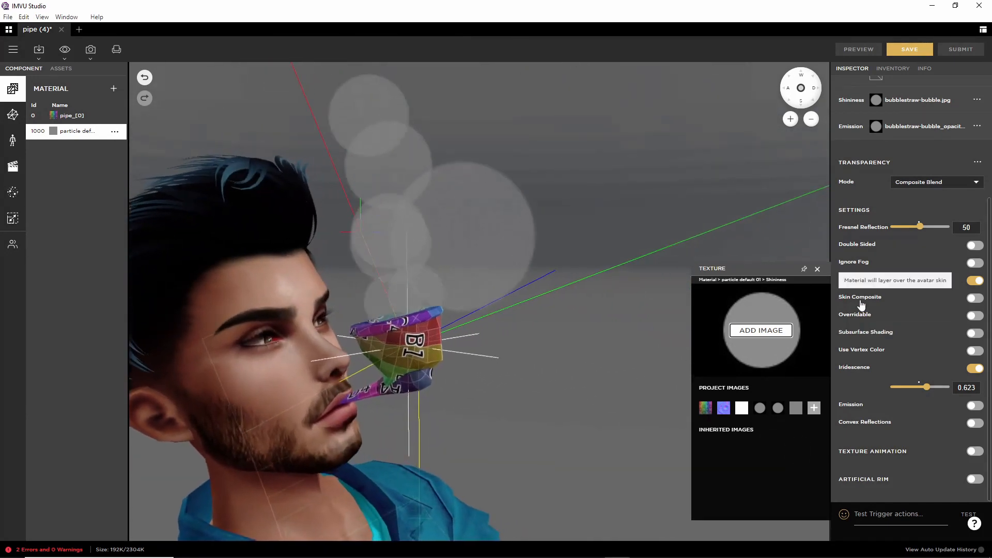
{"action": "left_click", "coordinate": [975, 281]}
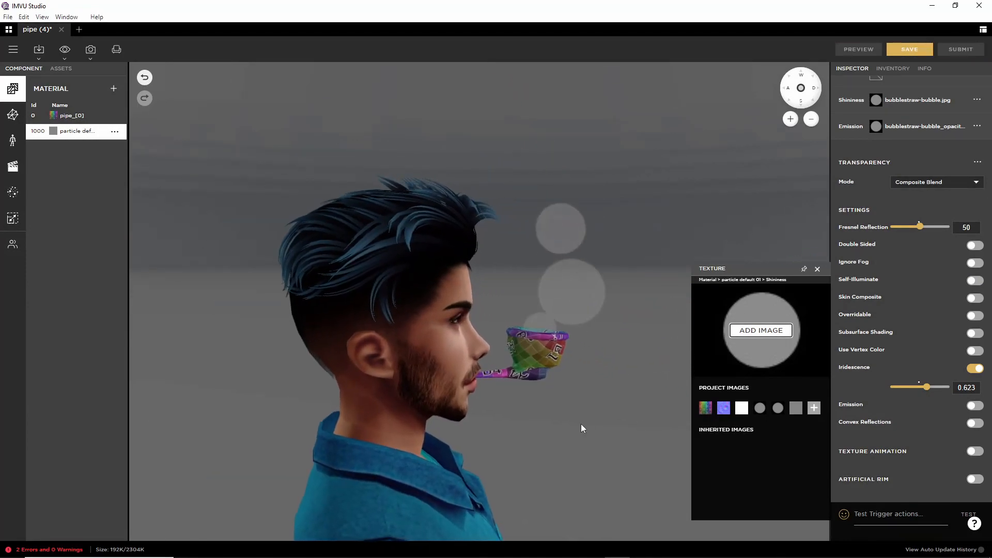
{"action": "left_click", "coordinate": [532, 426]}
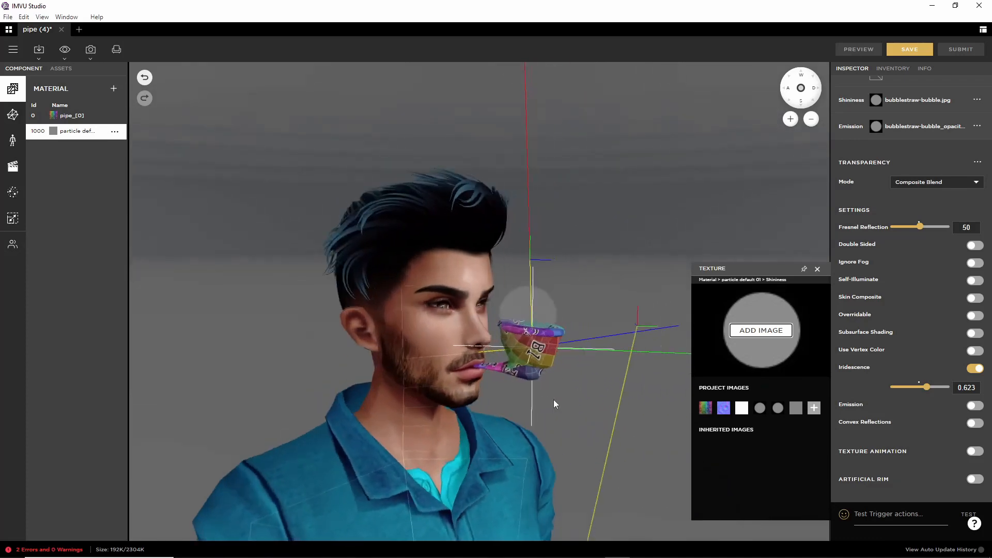
- Disable Iridescence, re-enable Emission at 0.063 on the particle material, preview the bubbles and close the texture editor
{"action": "left_click", "coordinate": [974, 368]}
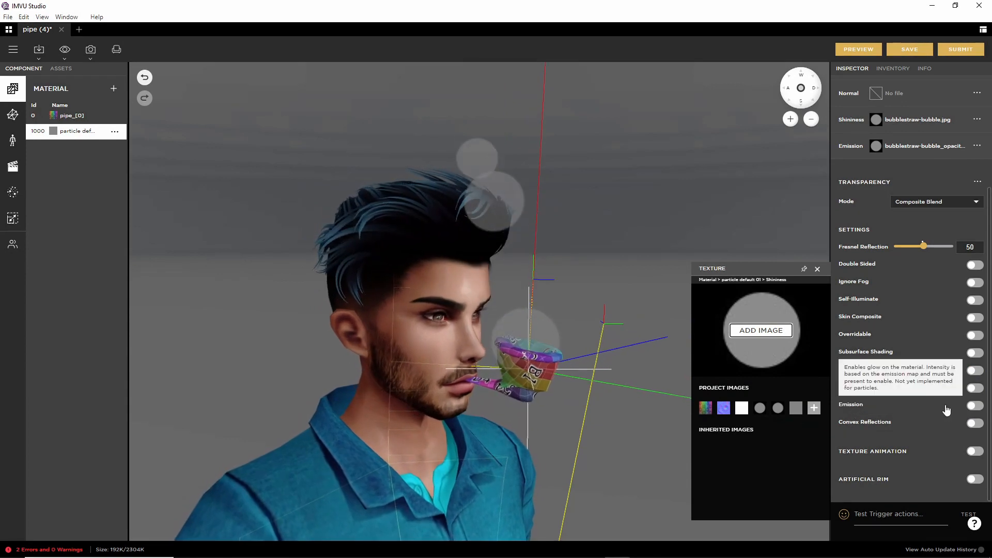
{"action": "left_click", "coordinate": [974, 407]}
{"action": "left_click", "coordinate": [858, 53]}
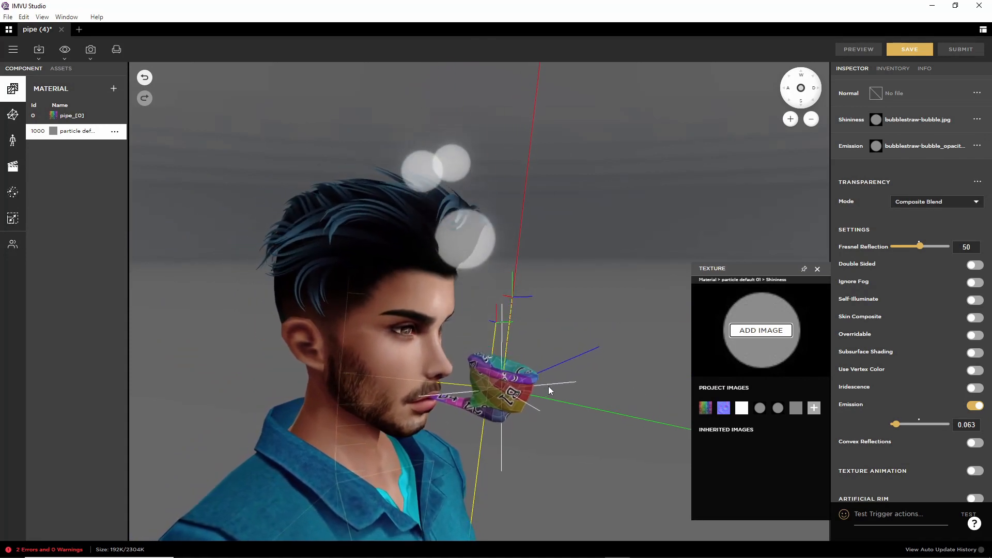
{"action": "left_click", "coordinate": [817, 269]}
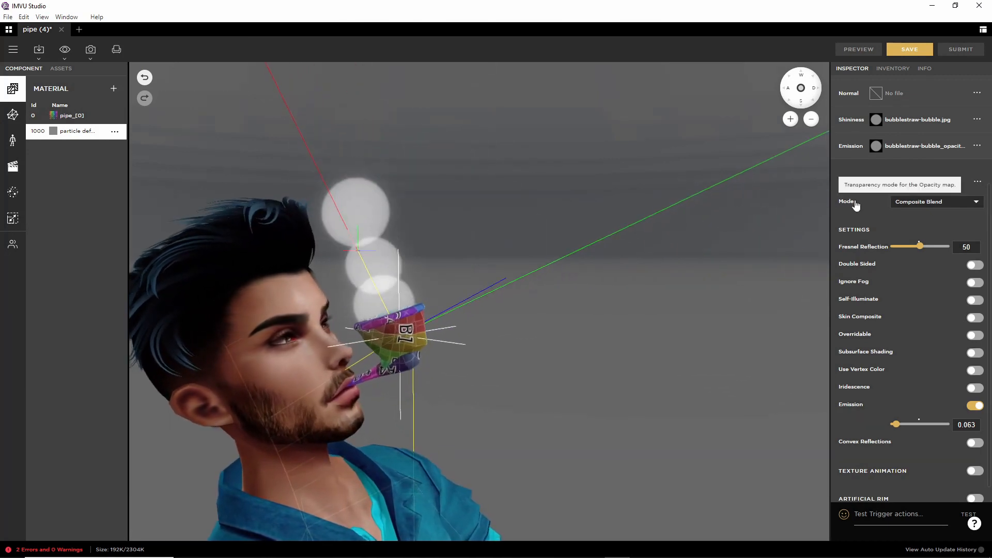
- Review the particle material's texture maps and settings, and examine the bubbles rising from the pipe from several angles
{"action": "scroll", "coordinate": [856, 200], "scroll_direction": "up", "scroll_amount": 3}
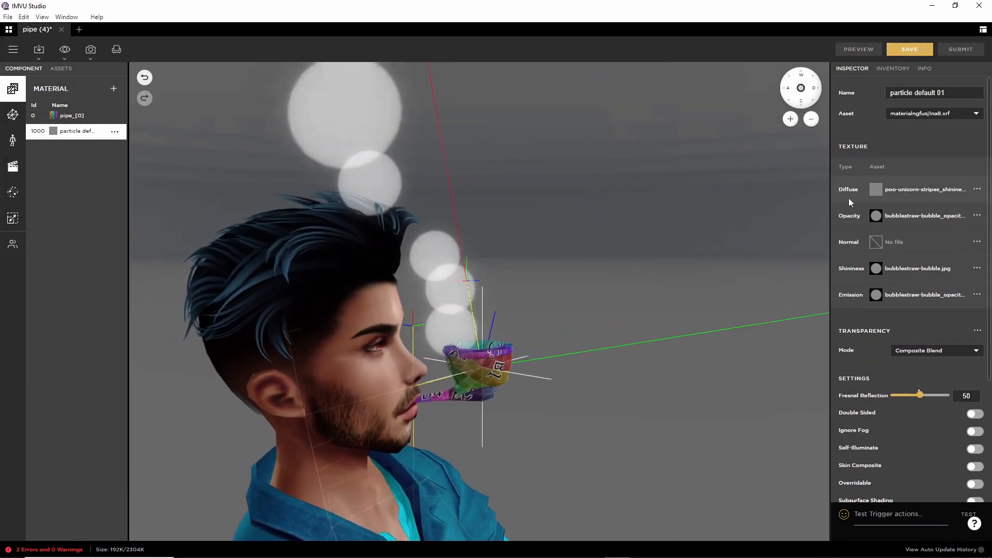
{"action": "mouse_move", "coordinate": [873, 198]}
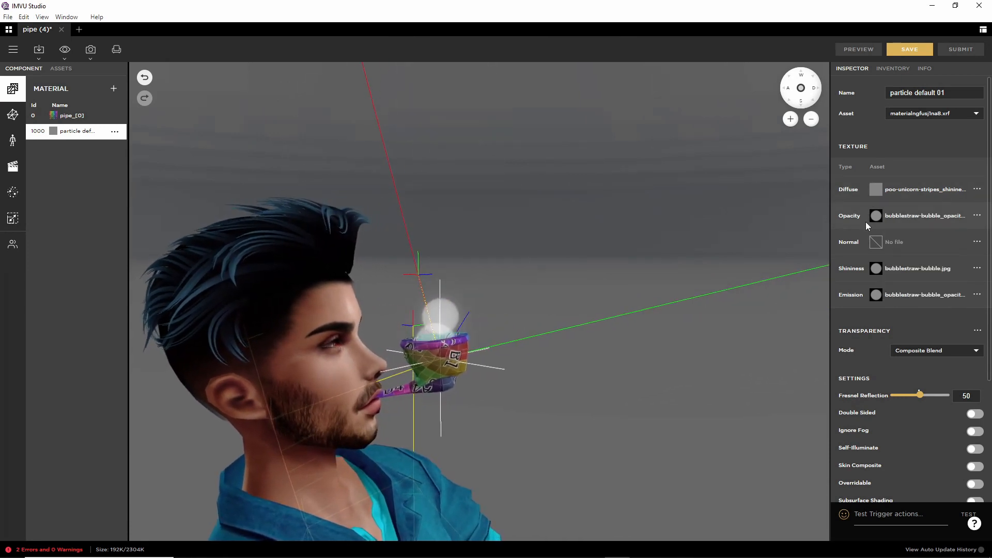
{"action": "mouse_move", "coordinate": [875, 220]}
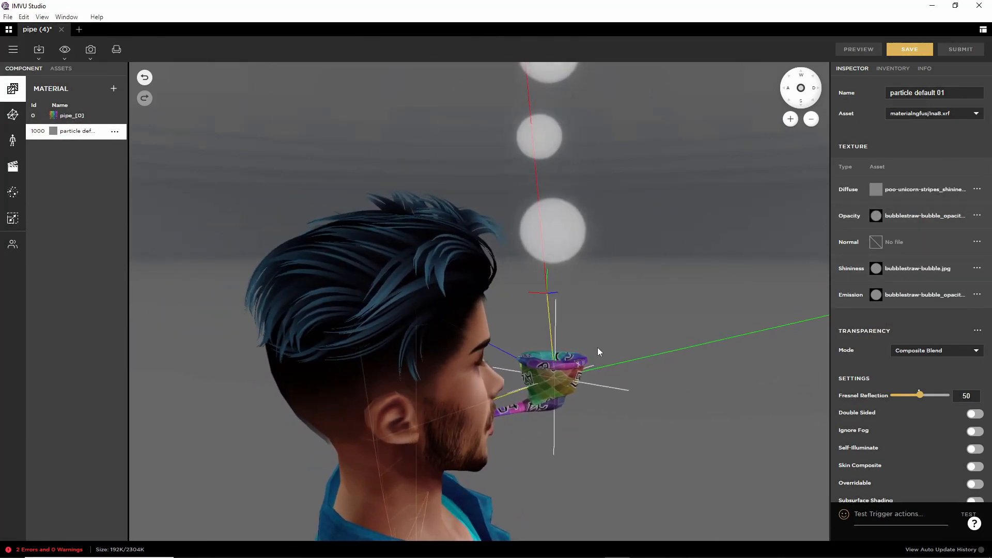
{"action": "scroll", "coordinate": [898, 366], "scroll_direction": "down", "scroll_amount": 3}
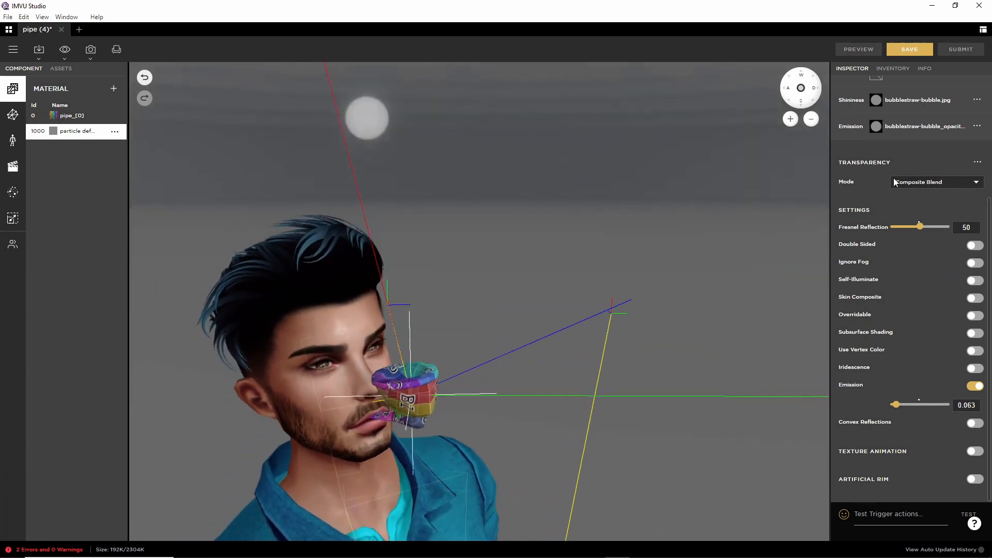
{"action": "scroll", "coordinate": [893, 182], "scroll_direction": "up", "scroll_amount": 3}
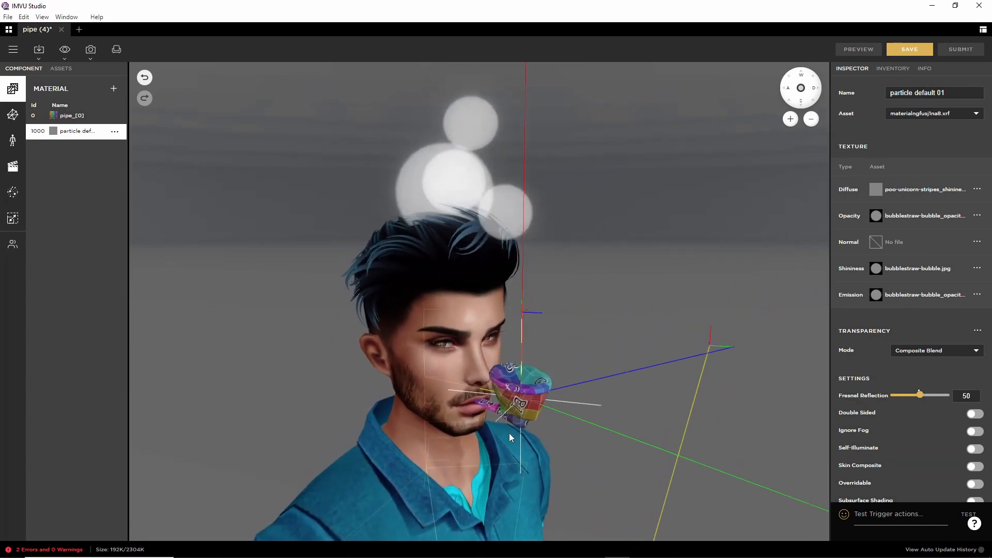
{"action": "scroll", "coordinate": [500, 437], "scroll_direction": "up", "scroll_amount": 5}
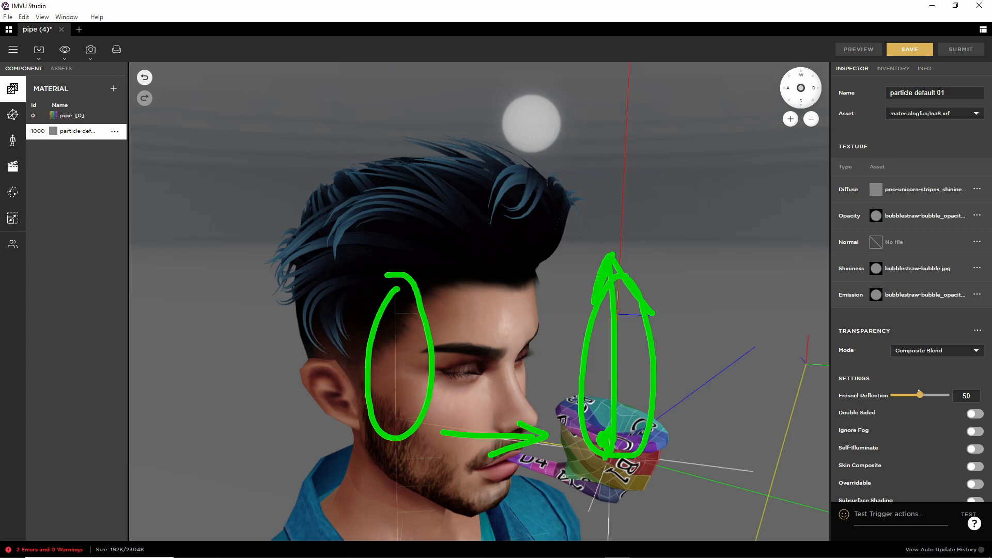
{"action": "key", "text": "Escape"}
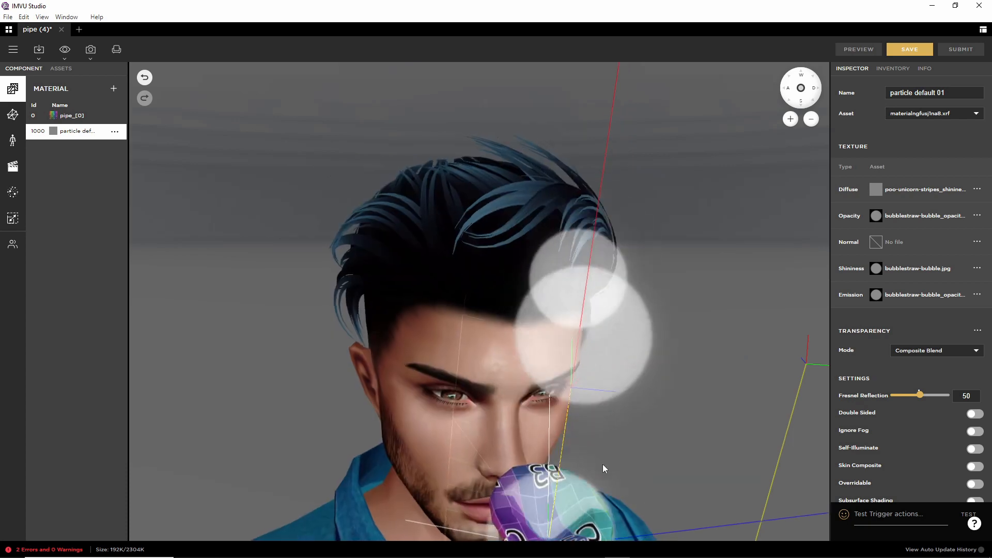
{"action": "mouse_move", "coordinate": [601, 467]}
{"action": "left_mouse_down"}
{"action": "mouse_move", "coordinate": [581, 444]}
{"action": "mouse_move", "coordinate": [542, 319]}
{"action": "mouse_move", "coordinate": [544, 400]}
{"action": "mouse_move", "coordinate": [430, 414]}
{"action": "mouse_move", "coordinate": [566, 414]}
{"action": "mouse_move", "coordinate": [448, 320]}
{"action": "mouse_move", "coordinate": [451, 357]}
{"action": "mouse_move", "coordinate": [482, 324]}
{"action": "mouse_move", "coordinate": [535, 306]}
{"action": "mouse_move", "coordinate": [559, 323]}
{"action": "mouse_move", "coordinate": [531, 302]}
{"action": "mouse_move", "coordinate": [508, 322]}
{"action": "left_mouse_up"}
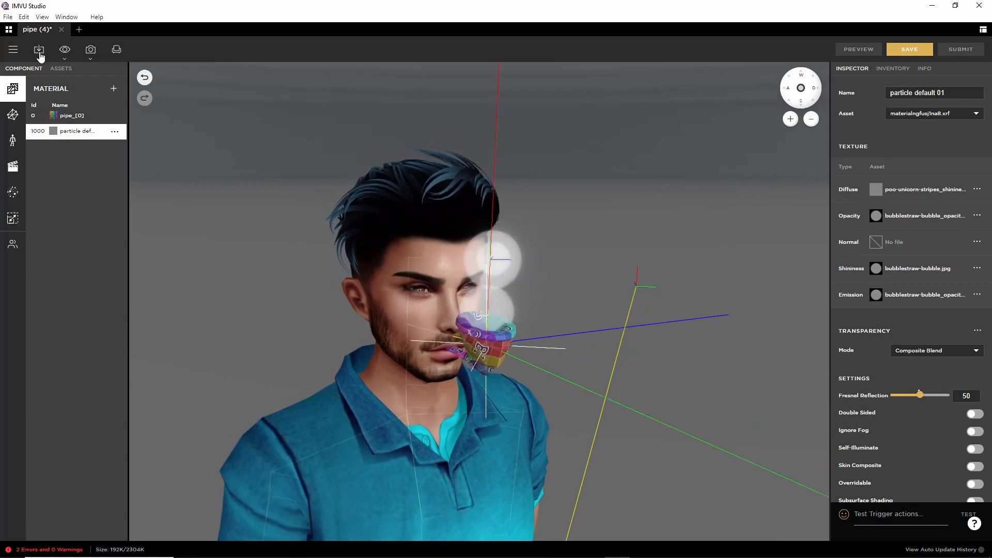
- Save the project as a new product named "pipe (5)"
{"action": "left_click", "coordinate": [13, 49]}
{"action": "mouse_move", "coordinate": [33, 98]}
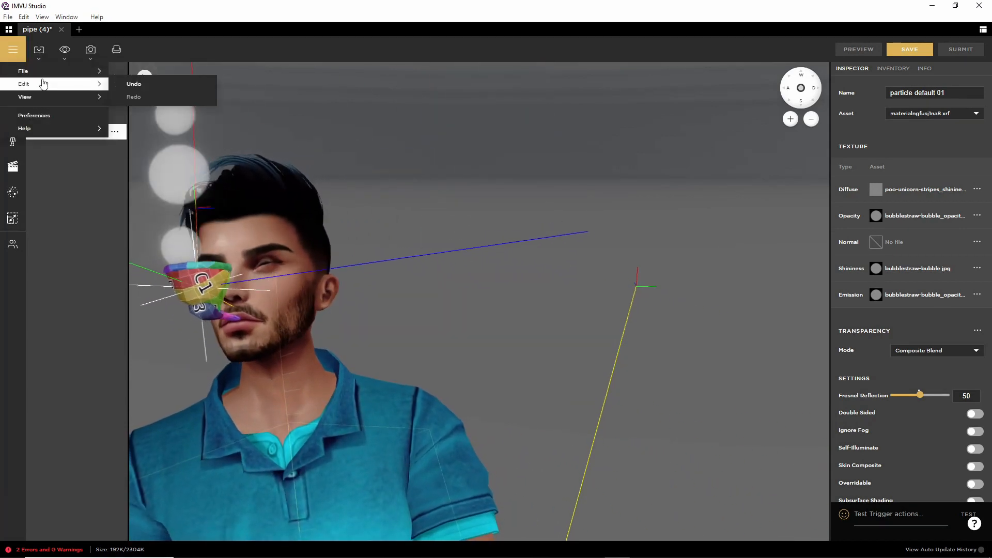
{"action": "mouse_move", "coordinate": [47, 73]}
{"action": "left_click", "coordinate": [155, 184]}
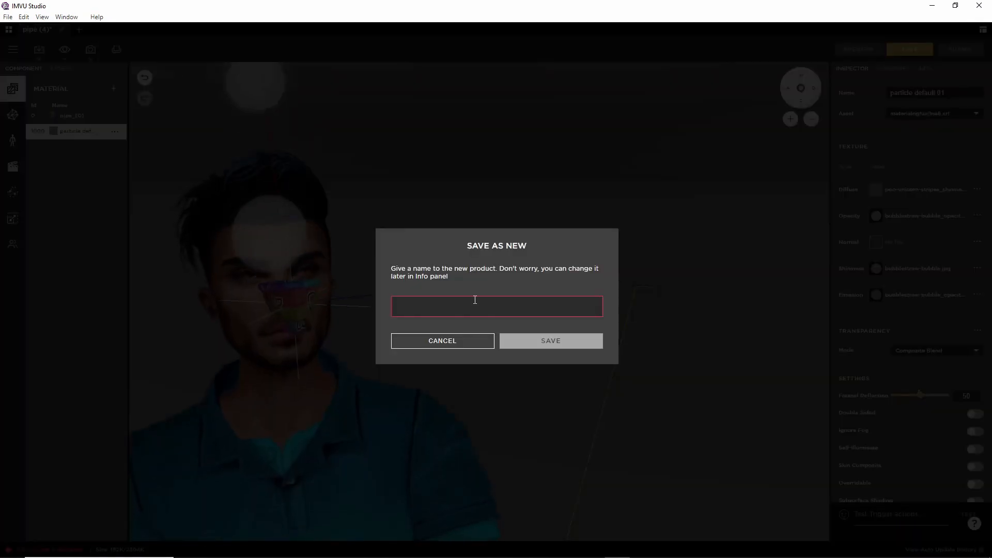
{"action": "type", "text": "pipe"}
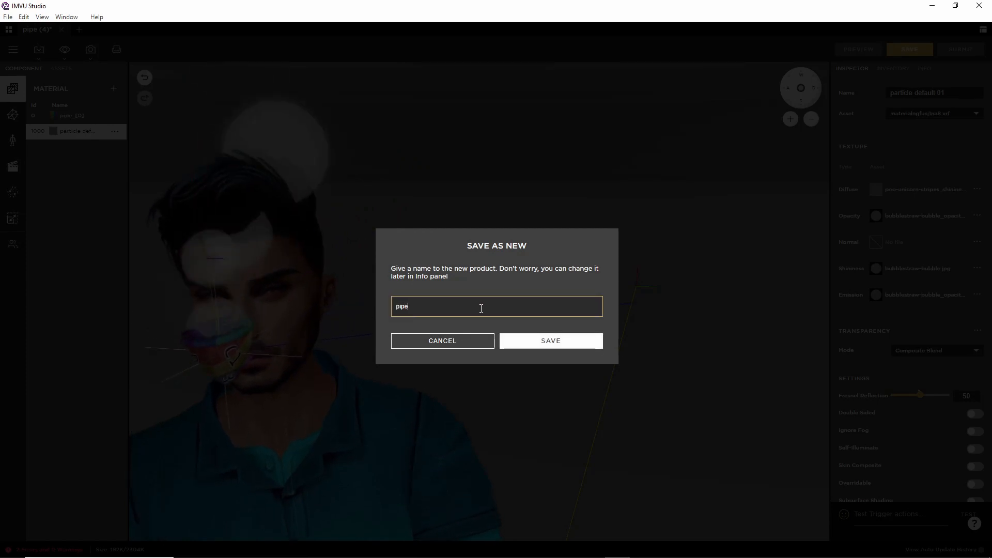
{"action": "type", "text": " (5"}
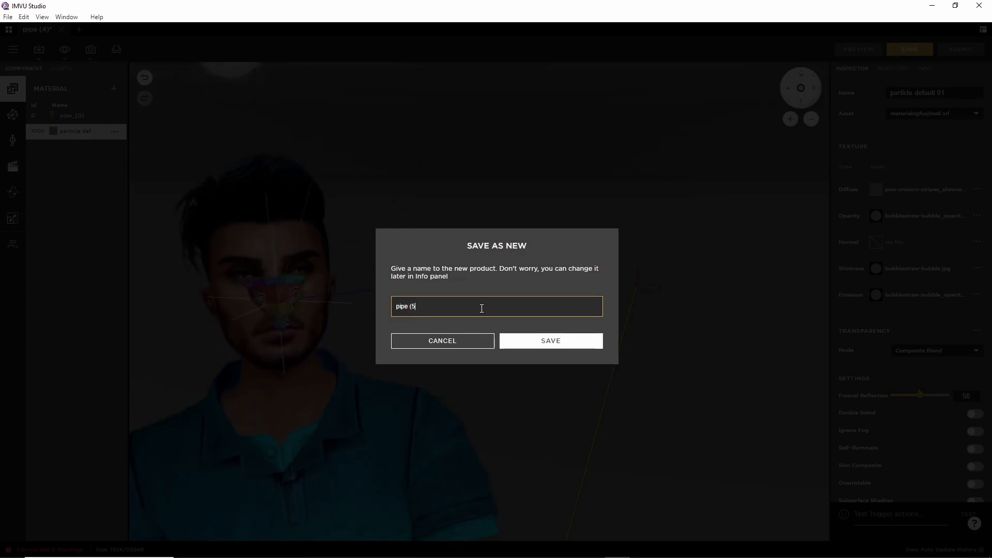
{"action": "left_click", "coordinate": [518, 342]}
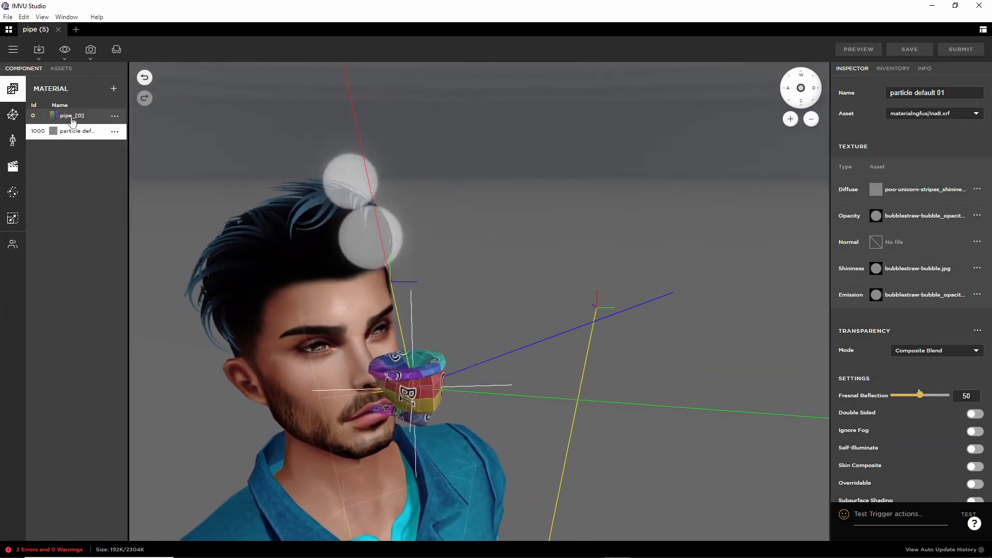
- Examine the pipeLOW mesh and the pipe_[0] material's textures and settings, and view the pipe and bubbles up close and from afar
{"action": "left_click", "coordinate": [12, 114]}
{"action": "left_click", "coordinate": [57, 118]}
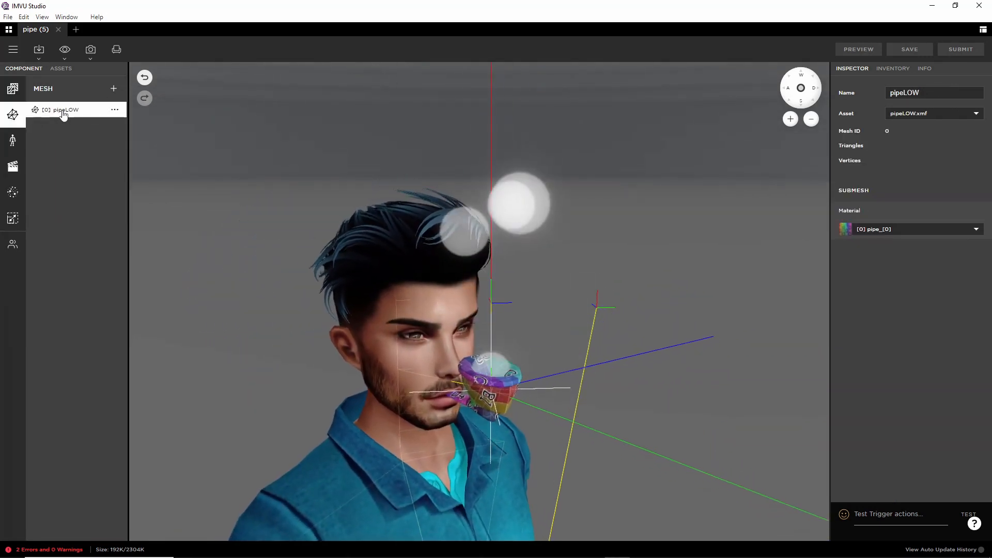
{"action": "left_click", "coordinate": [13, 88]}
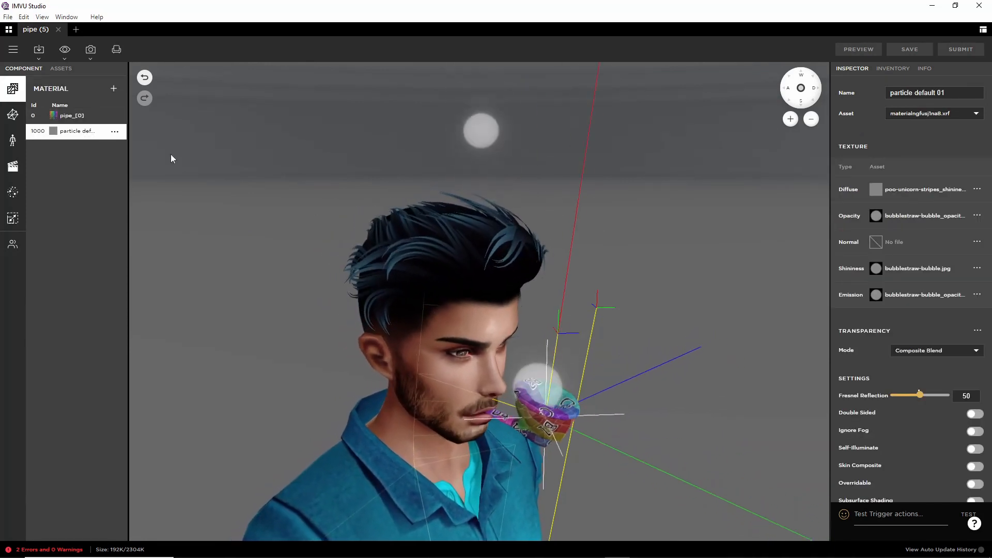
{"action": "left_click", "coordinate": [82, 116]}
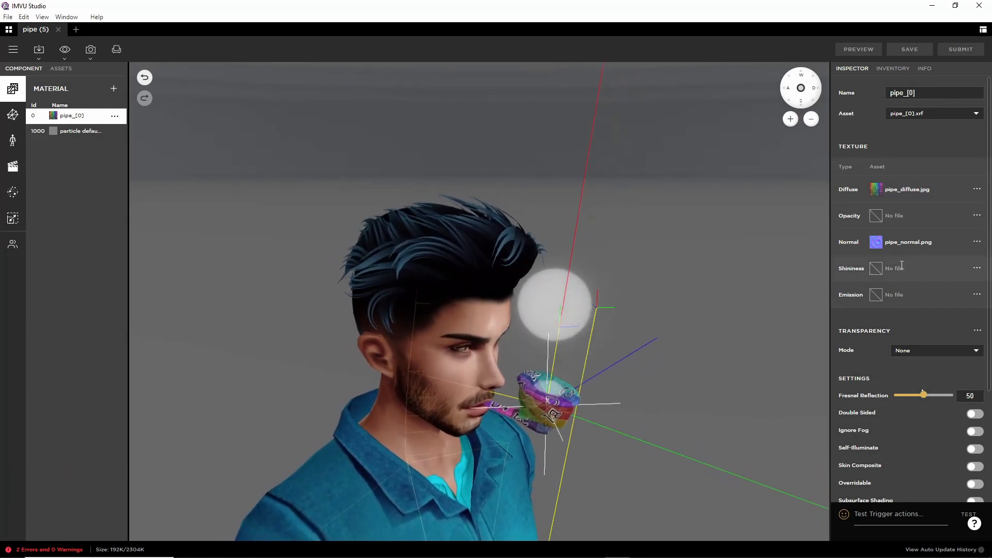
{"action": "scroll", "coordinate": [878, 329], "scroll_direction": "down", "scroll_amount": 4}
{"action": "scroll", "coordinate": [879, 329], "scroll_direction": "up", "scroll_amount": 3}
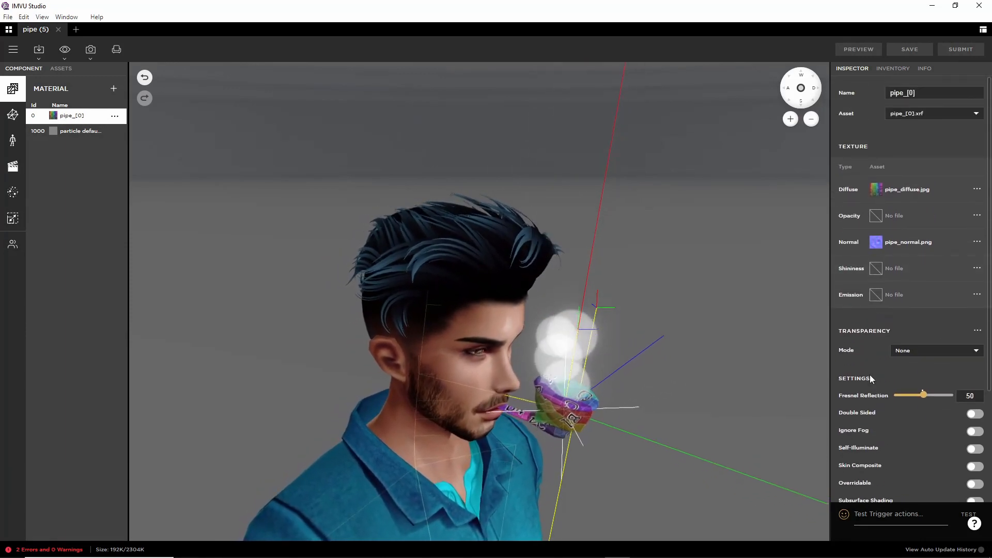
{"action": "scroll", "coordinate": [869, 374], "scroll_direction": "down", "scroll_amount": 4}
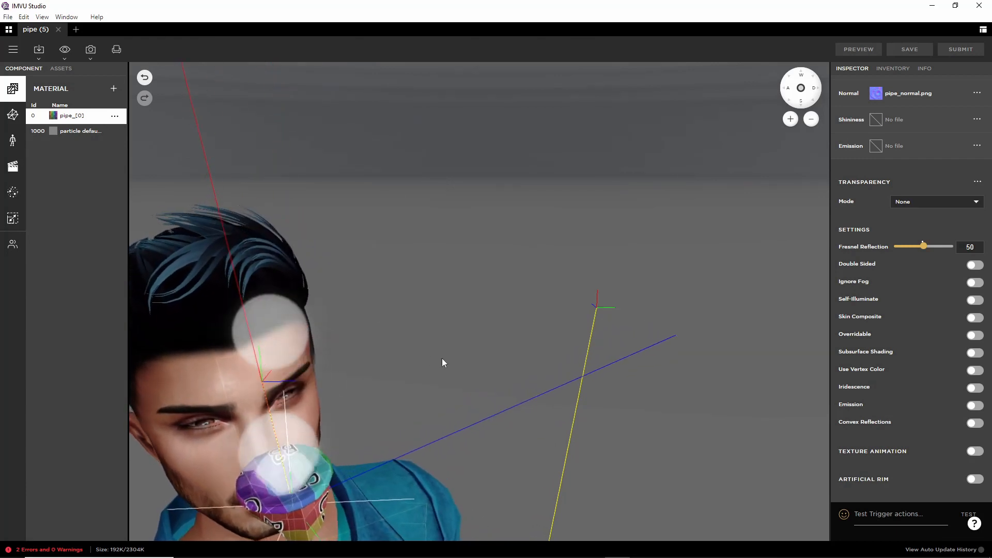
{"action": "left_click_drag", "start_coordinate": [442, 358], "coordinate": [448, 353]}
{"action": "left_click_drag", "start_coordinate": [175, 329], "coordinate": [235, 287]}
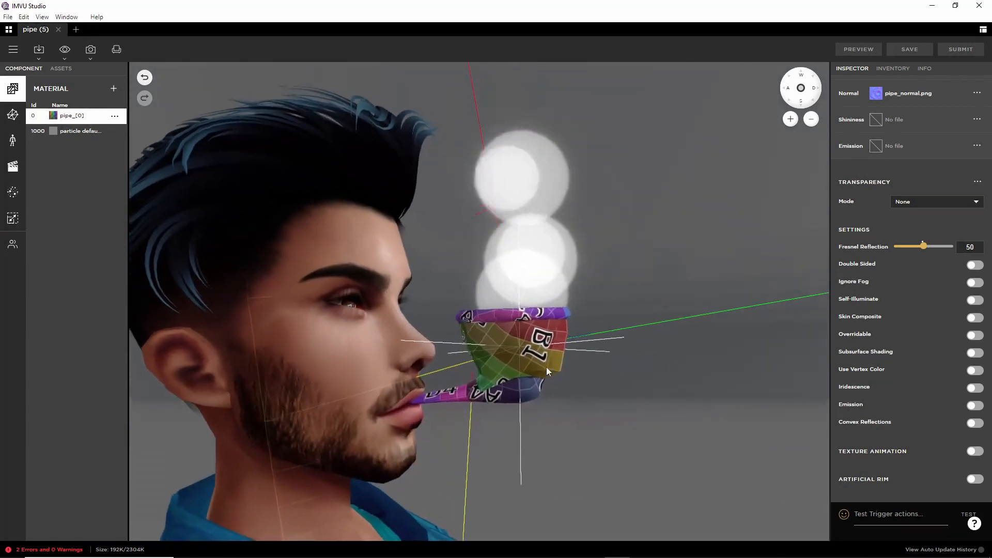
{"action": "scroll", "coordinate": [547, 367], "scroll_direction": "down", "scroll_amount": 5}
{"action": "left_click_drag", "start_coordinate": [610, 404], "coordinate": [419, 383]}
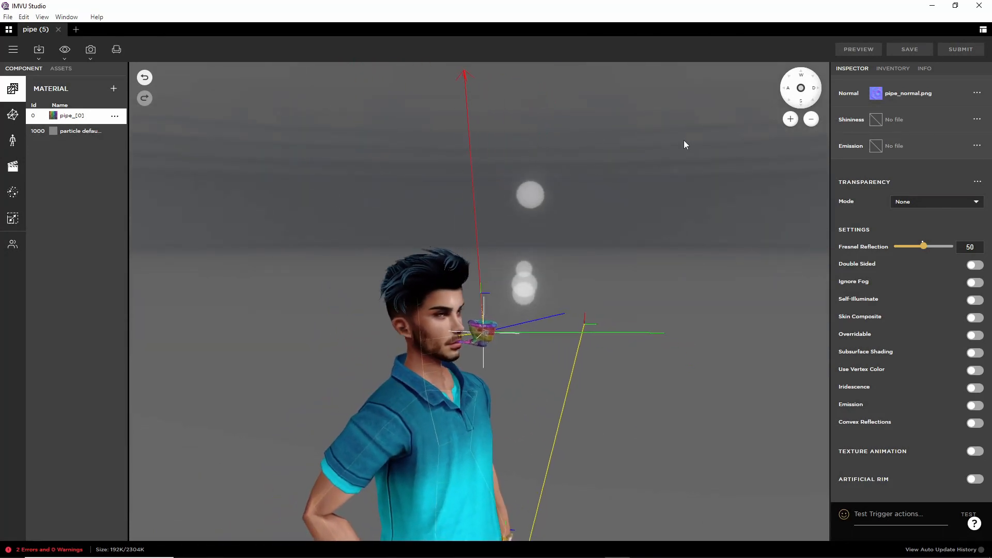
- Examine the pipe and the bubbles rising from it up close and from several angles around the avatar's face
{"action": "scroll", "coordinate": [915, 174], "scroll_direction": "up", "scroll_amount": 3}
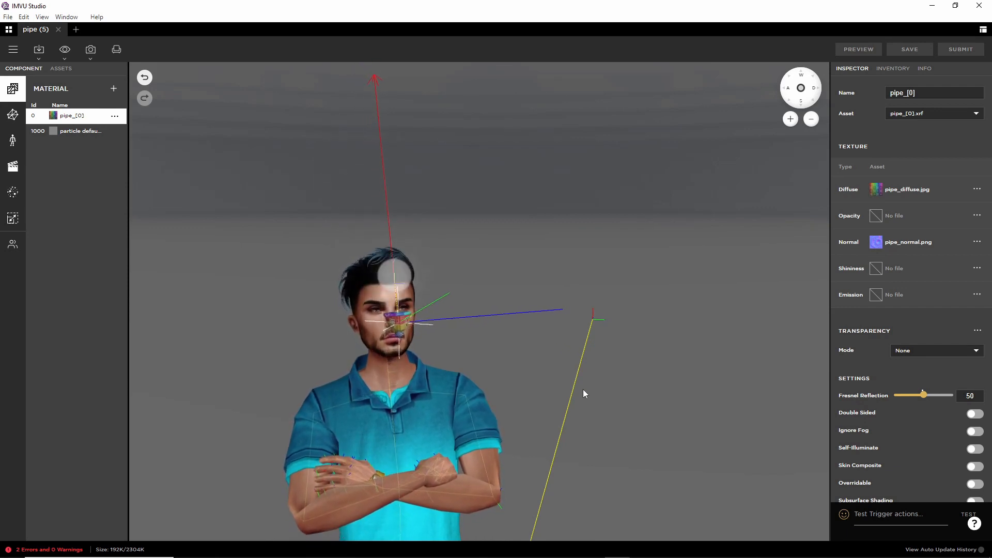
{"action": "left_click_drag", "start_coordinate": [478, 386], "coordinate": [598, 375]}
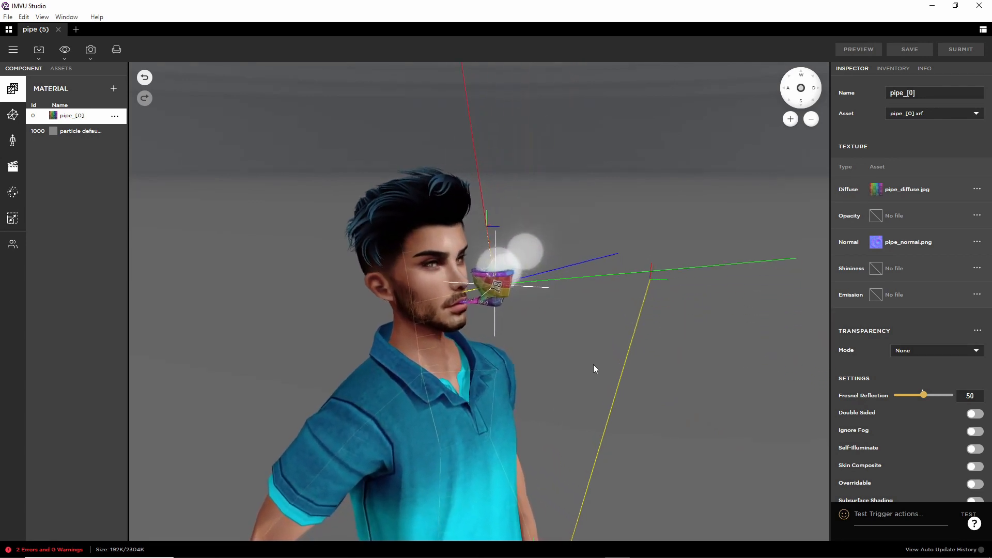
{"action": "scroll", "coordinate": [592, 363], "scroll_direction": "up", "scroll_amount": 3}
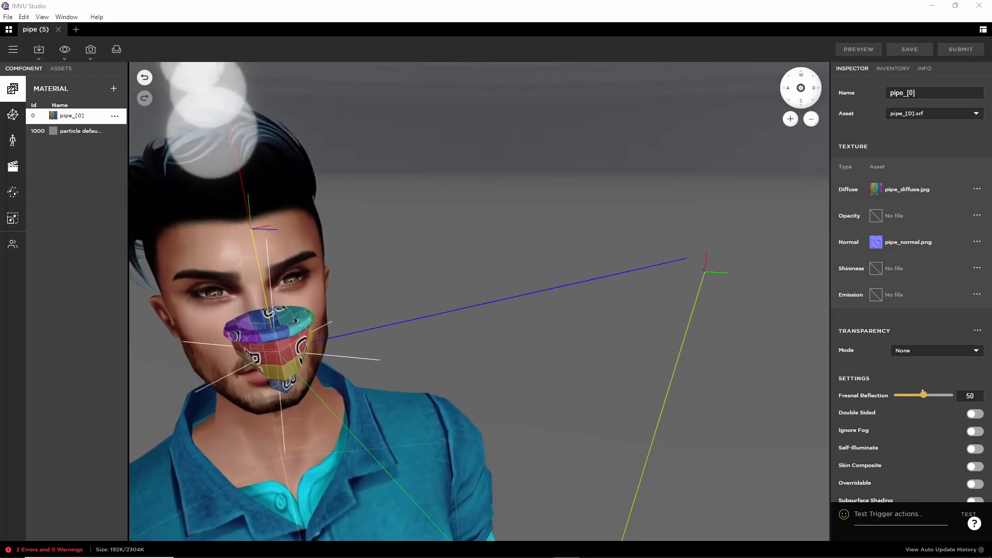
{"action": "left_click_drag", "start_coordinate": [345, 357], "coordinate": [395, 336]}
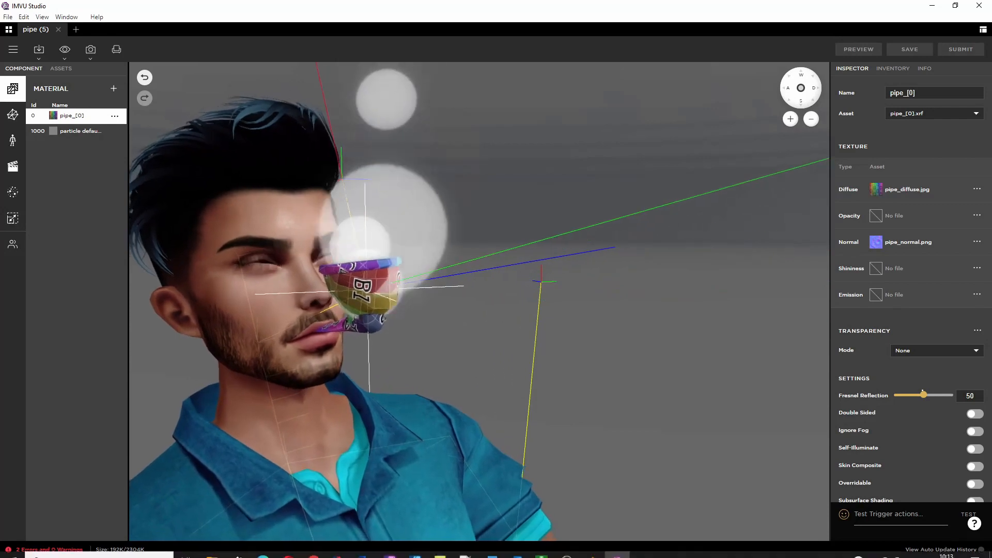
- Switch to the bubblepipe file in Blender and show the Male reference avatar in the Attachment Tool
{"action": "mouse_move", "coordinate": [658, 555]}
{"action": "left_click", "coordinate": [592, 548]}
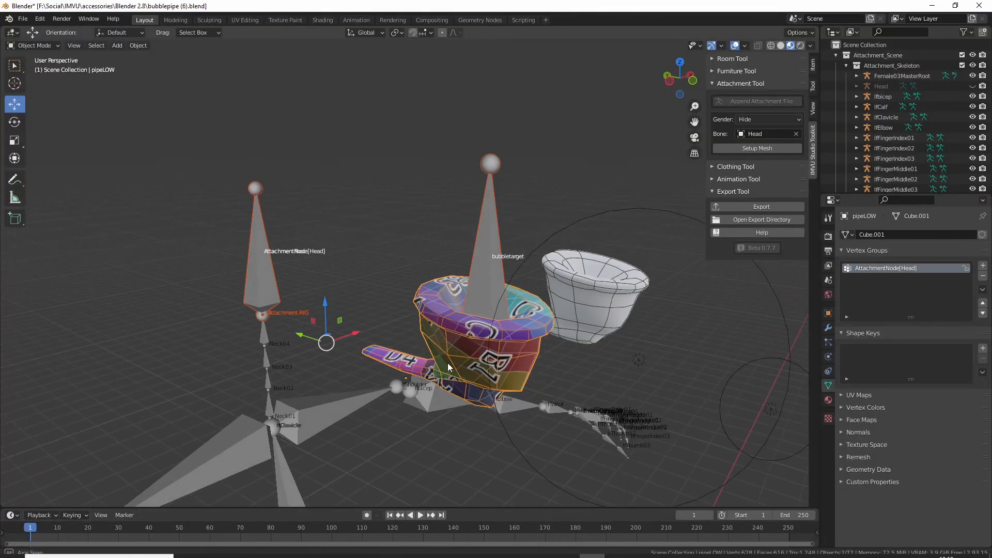
{"action": "left_click", "coordinate": [764, 118]}
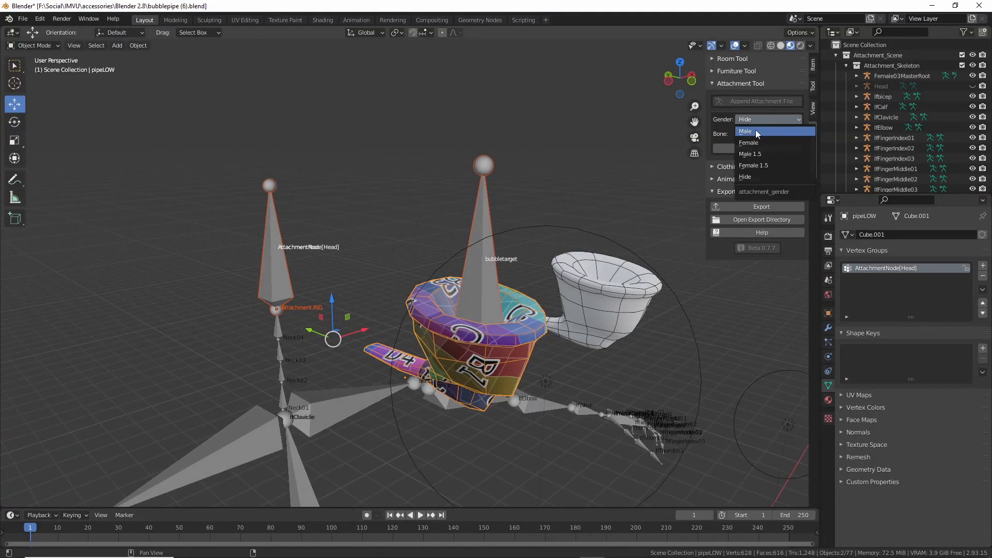
{"action": "left_click", "coordinate": [755, 129]}
{"action": "left_click", "coordinate": [521, 403]}
{"action": "mouse_move", "coordinate": [584, 404]}
{"action": "middle_mouse_down"}
{"action": "mouse_move", "coordinate": [496, 404]}
{"action": "mouse_move", "coordinate": [588, 404]}
{"action": "middle_mouse_up"}
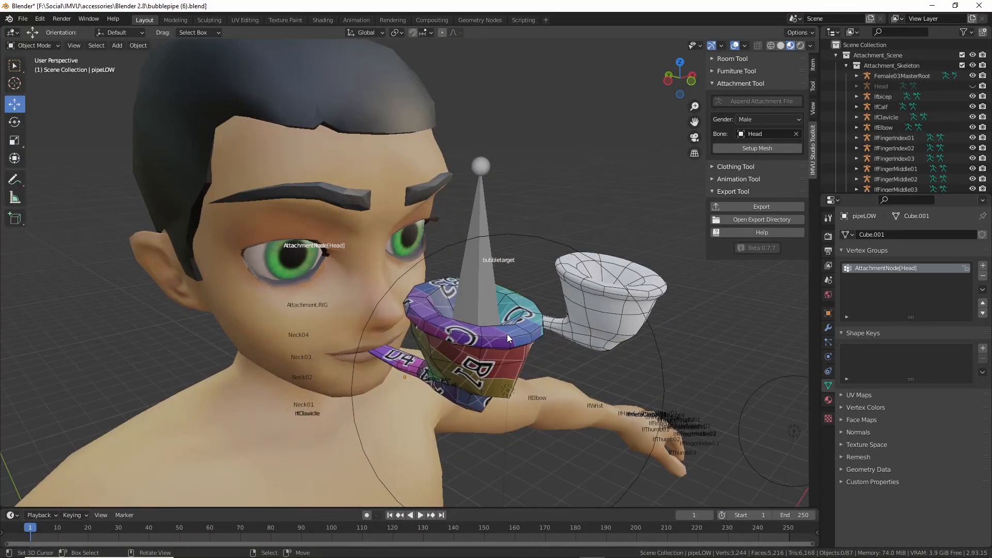
- Select the pipeLOW mesh and, seen from above, rotate and shift it to point outward from one side of the avatar's mouth
{"action": "left_click", "coordinate": [507, 333]}
{"action": "middle_click_drag", "start_coordinate": [507, 334], "coordinate": [473, 386]}
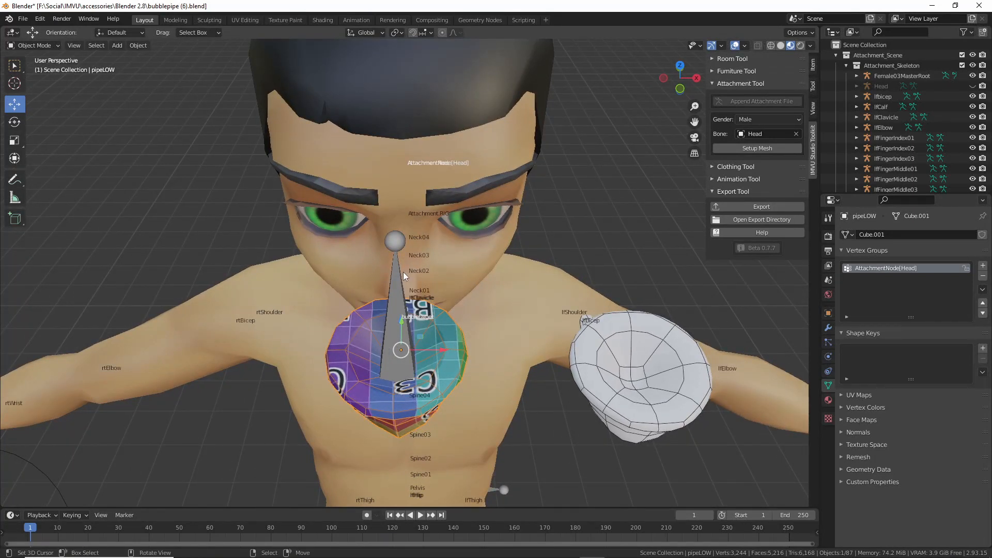
{"action": "left_click", "coordinate": [397, 311]}
{"action": "left_click", "coordinate": [465, 377]}
{"action": "middle_click_drag", "start_coordinate": [465, 377], "coordinate": [418, 435]}
{"action": "key", "text": "r"}
{"action": "left_click", "coordinate": [414, 399]}
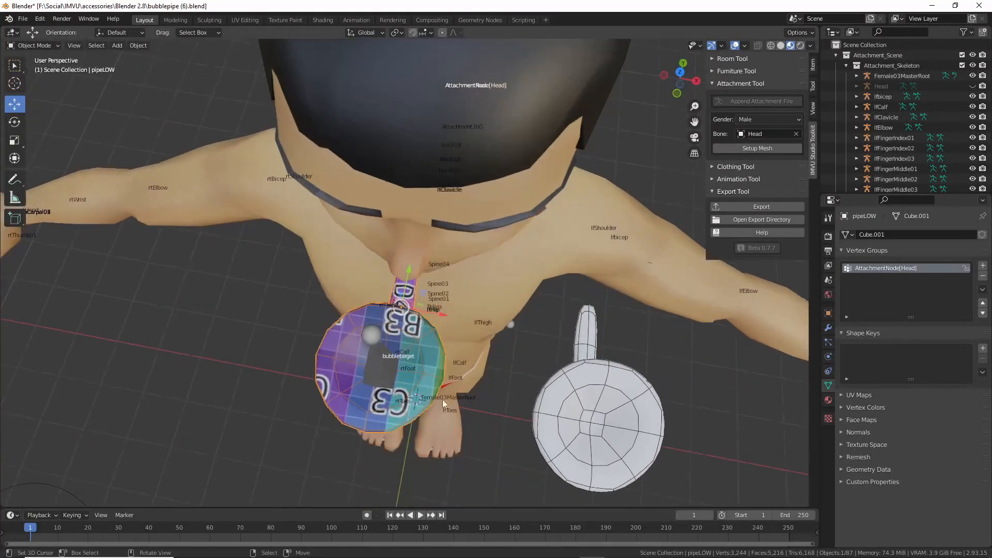
{"action": "key", "text": "g"}
{"action": "left_click", "coordinate": [487, 396]}
{"action": "key", "text": "r"}
{"action": "left_click", "coordinate": [513, 366]}
- Tilt the pipeLOW mesh so its bowl leans outward and down, and move its stem to the corner of the mouth
{"action": "middle_click_drag", "start_coordinate": [513, 362], "coordinate": [524, 276]}
{"action": "key", "text": "r"}
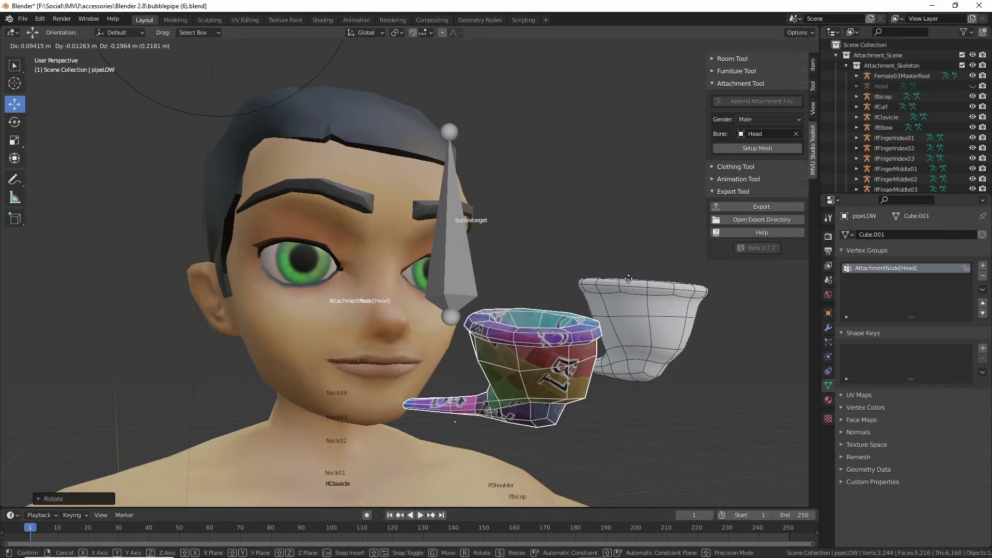
{"action": "left_click", "coordinate": [634, 305]}
{"action": "key", "text": "g"}
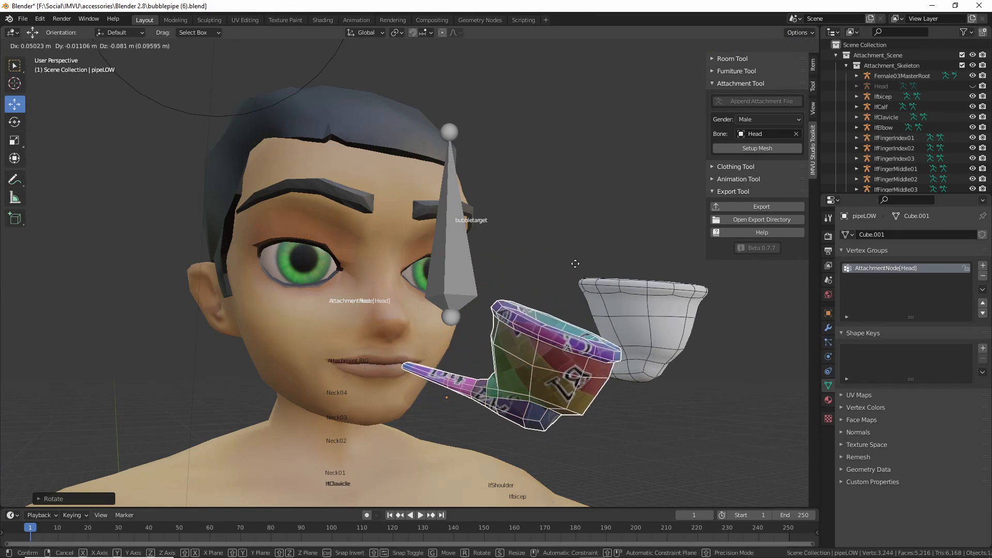
{"action": "left_click", "coordinate": [571, 266]}
{"action": "middle_click_drag", "start_coordinate": [574, 274], "coordinate": [589, 293]}
{"action": "key", "text": "g"}
{"action": "left_click", "coordinate": [503, 336]}
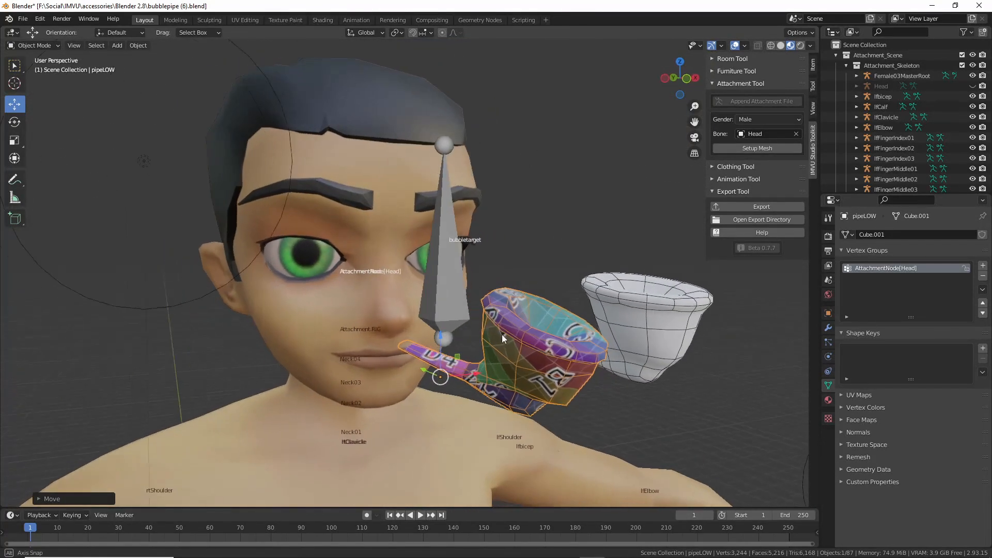
- Edit the Attachment.RIG armature and move the bubbletarget bone over the pipe's bowl, shifting it along the Y axis and lowering it
{"action": "left_click", "coordinate": [433, 285]}
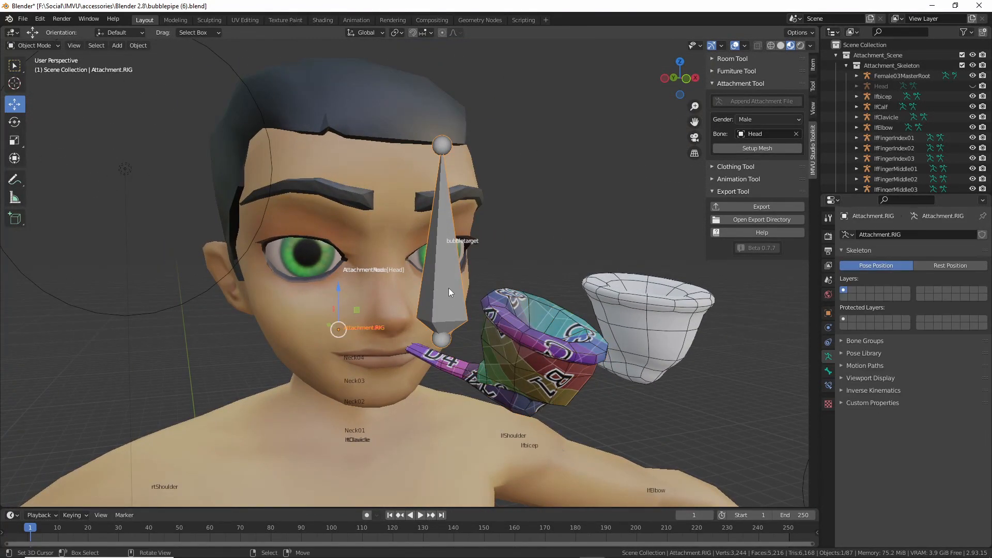
{"action": "key", "text": "Tab"}
{"action": "middle_click_drag", "start_coordinate": [448, 287], "coordinate": [424, 307]}
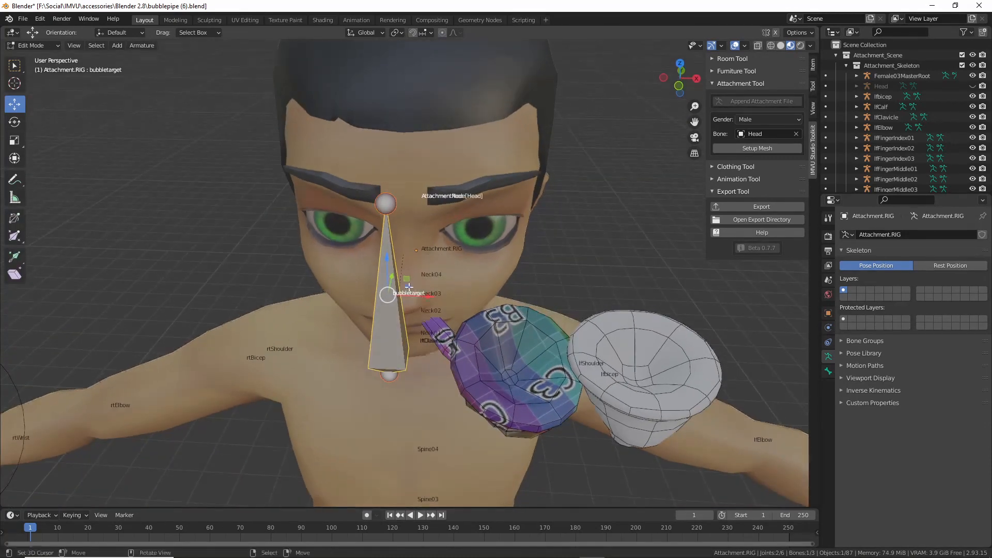
{"action": "left_click_drag", "start_coordinate": [408, 286], "coordinate": [551, 292]}
{"action": "middle_click_drag", "start_coordinate": [553, 328], "coordinate": [543, 289]}
{"action": "key", "text": "g"}
{"action": "key", "text": "y"}
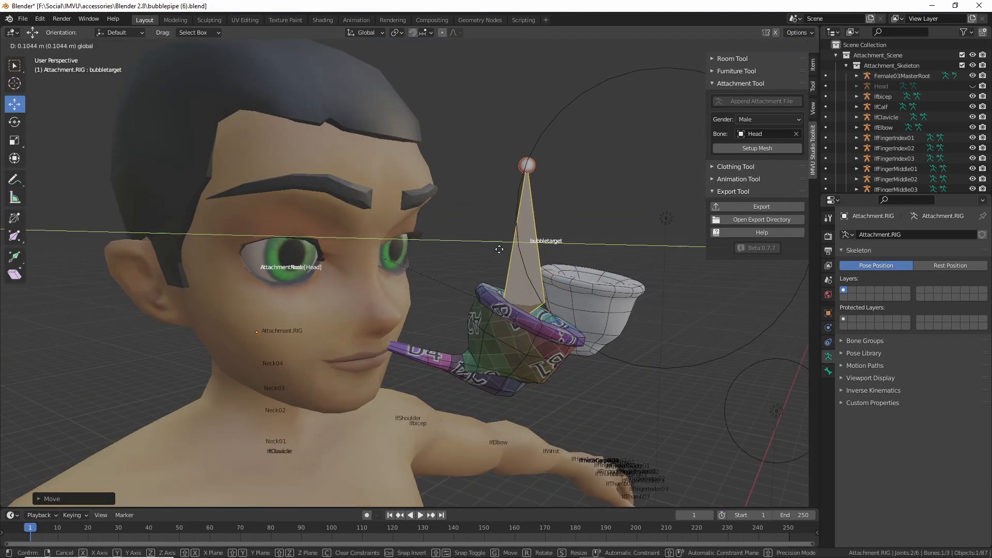
{"action": "left_click", "coordinate": [539, 236]}
{"action": "middle_click_drag", "start_coordinate": [526, 203], "coordinate": [629, 336]}
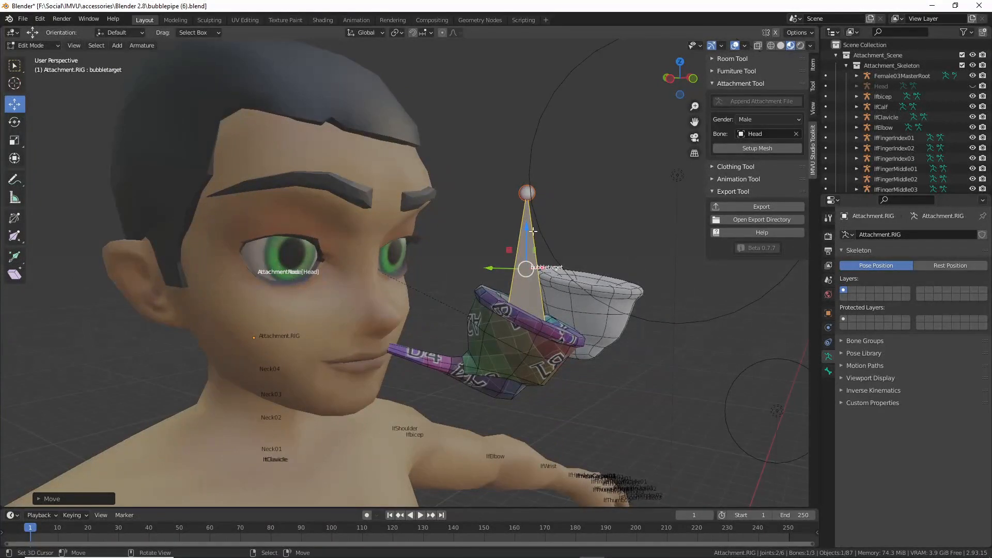
- Tilt the bubbletarget bone about 28° to follow the pipe's lean and move it to the centre of the bowl's opening
{"action": "key", "text": "r"}
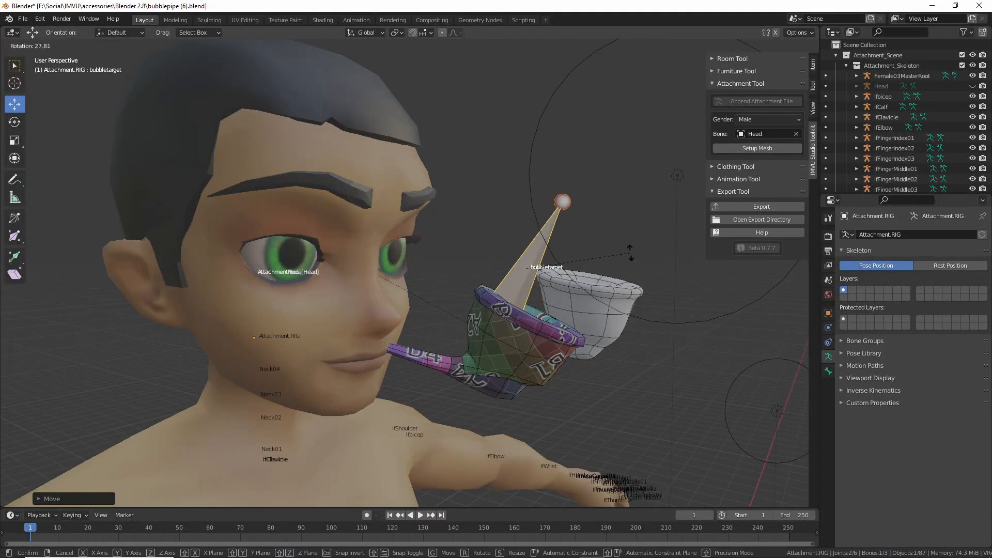
{"action": "left_click", "coordinate": [630, 253]}
{"action": "key", "text": "g"}
{"action": "left_click", "coordinate": [661, 269]}
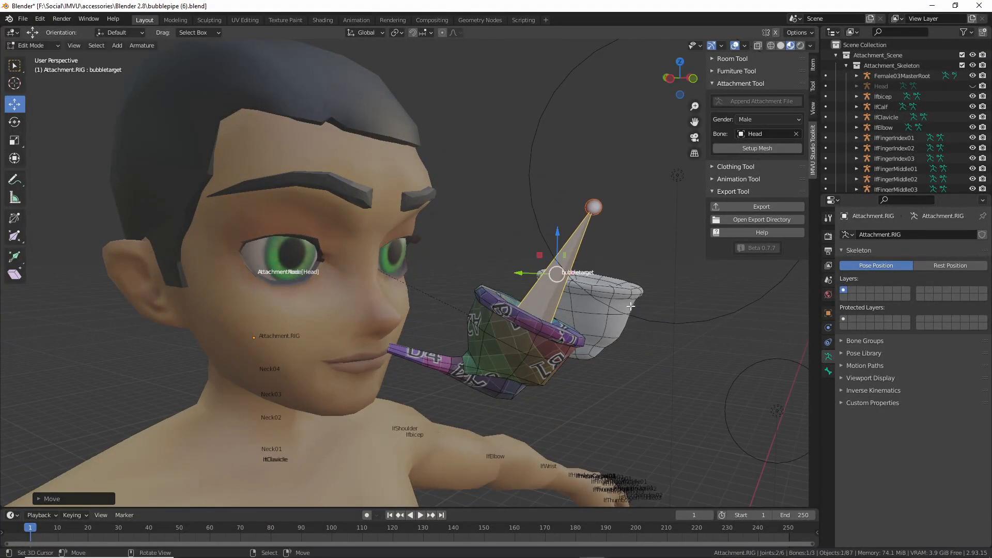
{"action": "middle_click_drag", "start_coordinate": [660, 268], "coordinate": [596, 267]}
{"action": "key", "text": "r"}
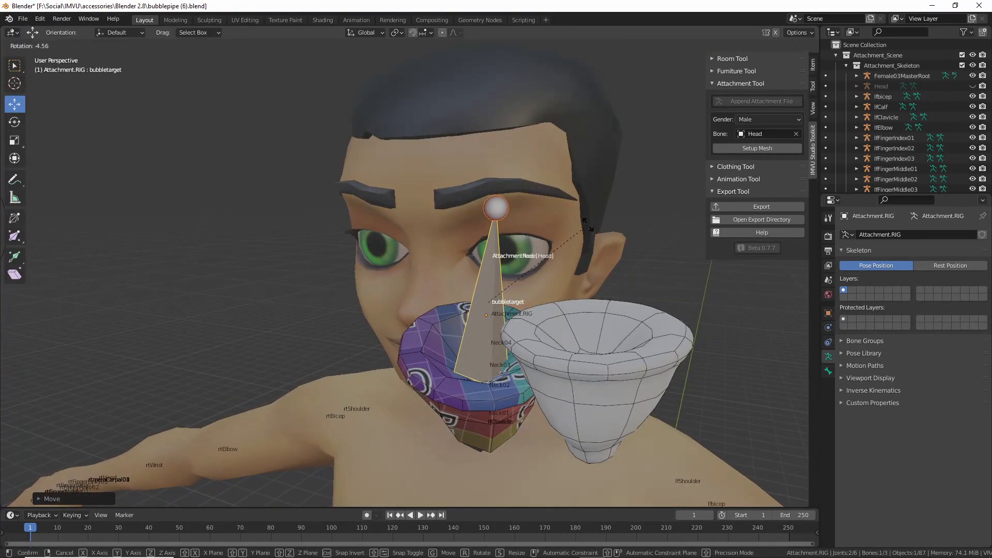
{"action": "right_click", "coordinate": [568, 225]}
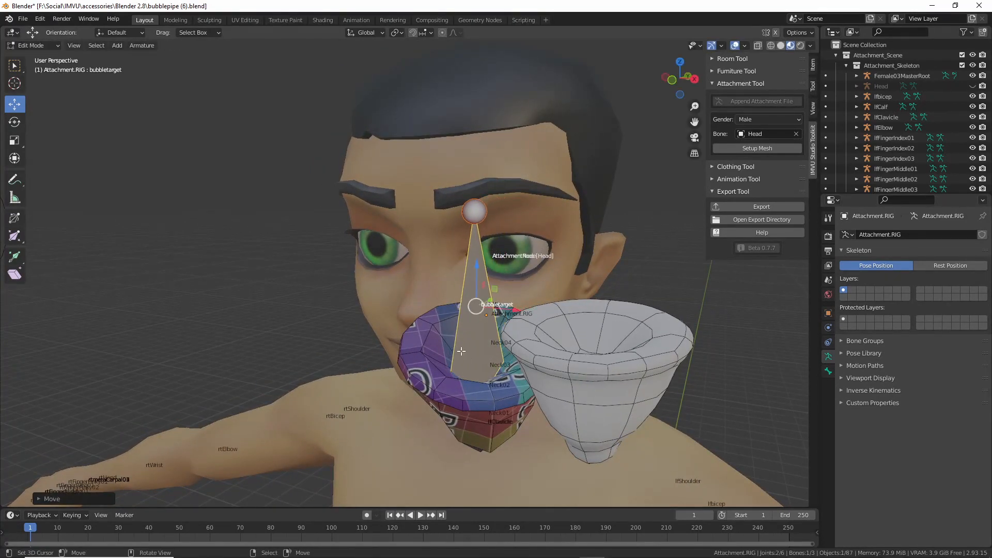
- Return the armature to Object Mode, select the pipeLOW mesh and check the pipe's placement against the avatar's face
{"action": "middle_click_drag", "start_coordinate": [568, 226], "coordinate": [476, 320]}
{"action": "key", "text": "Tab"}
{"action": "right_click", "coordinate": [515, 335]}
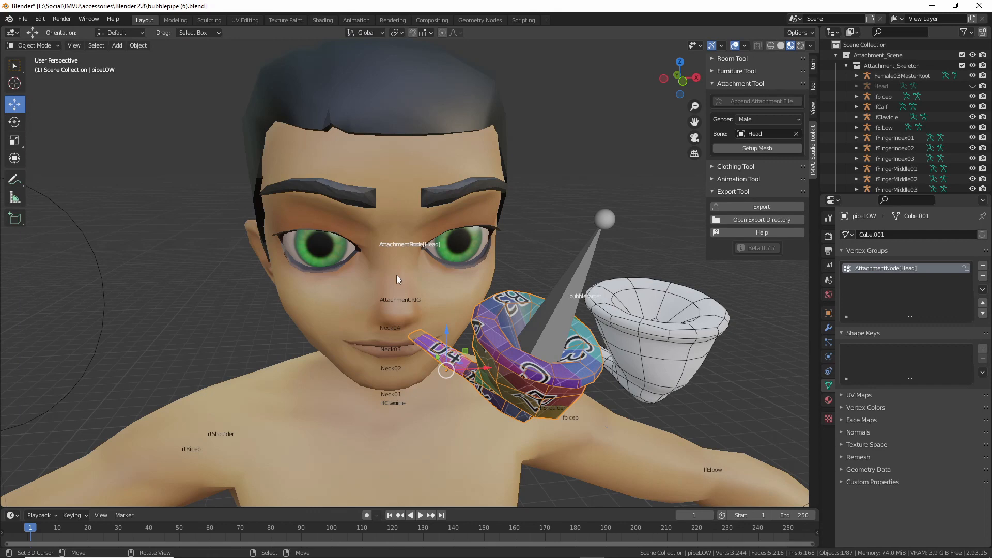
{"action": "middle_click_drag", "start_coordinate": [395, 275], "coordinate": [379, 240]}
{"action": "middle_click_drag", "start_coordinate": [377, 310], "coordinate": [506, 380]}
{"action": "scroll", "coordinate": [548, 389], "scroll_direction": "up", "scroll_amount": 2}
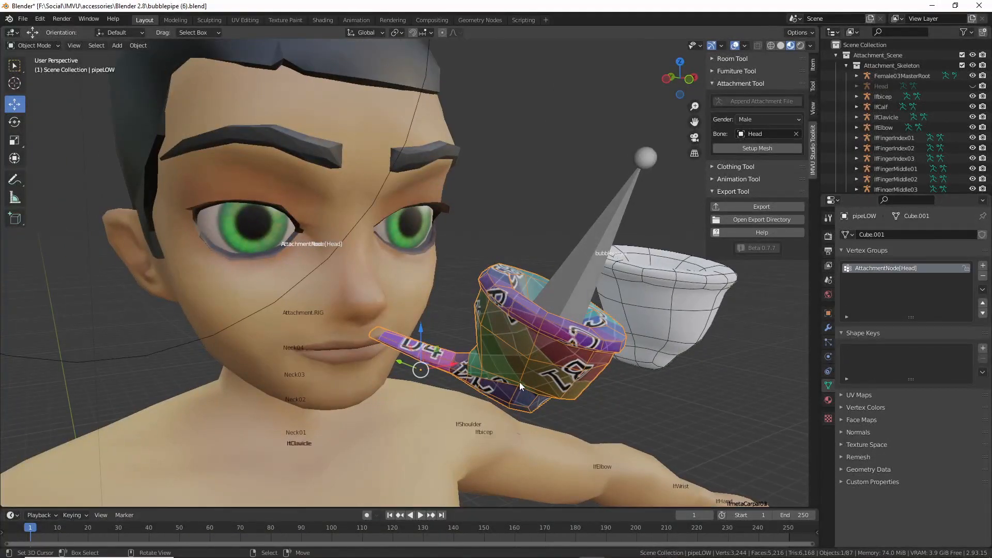